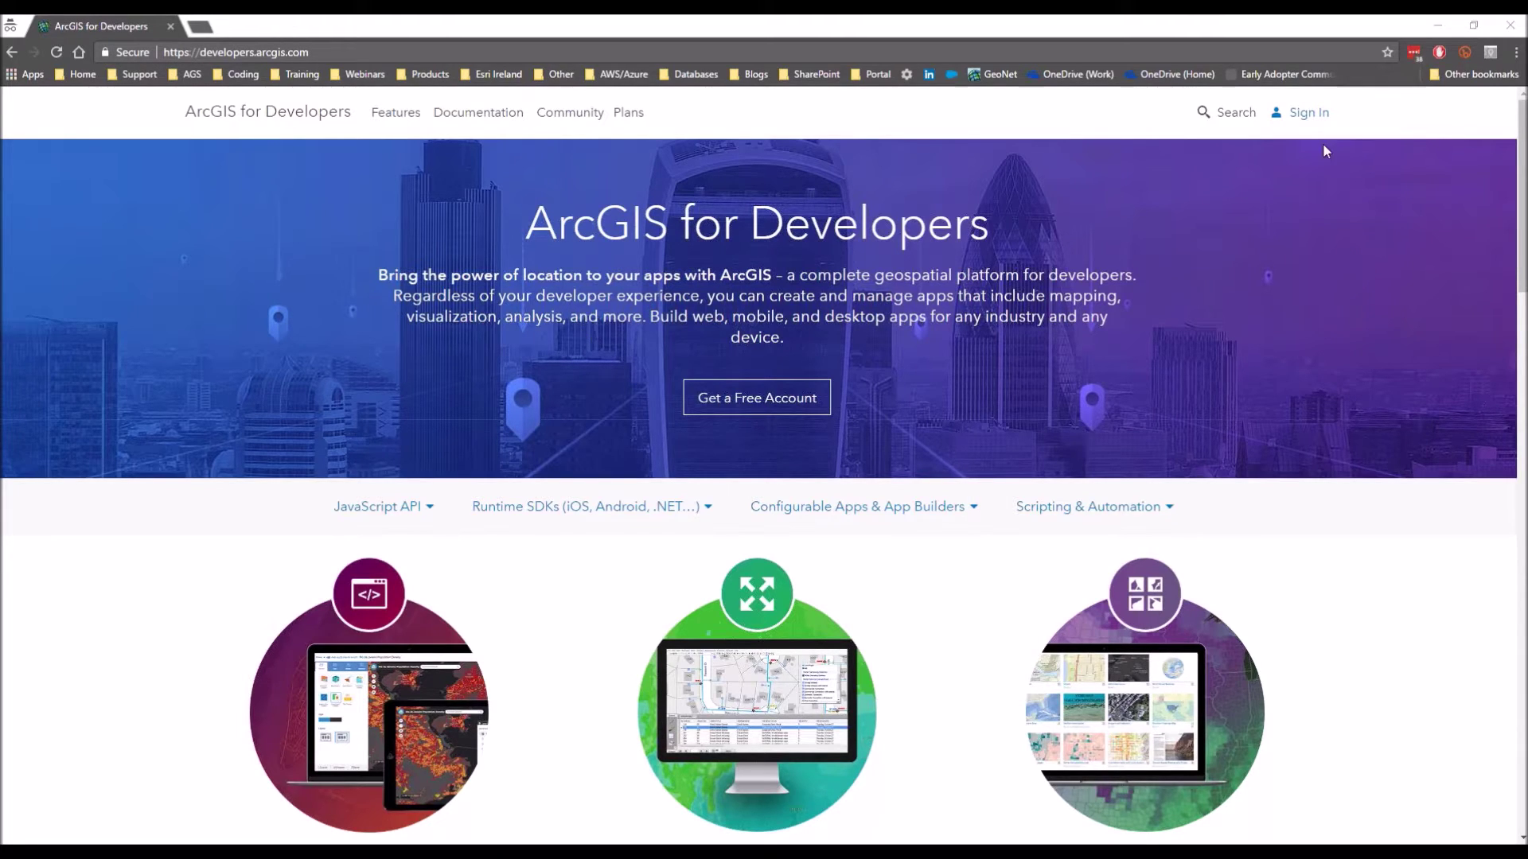
- Go to the ArcGIS for Developers sign-in page
left_click(1307, 112)
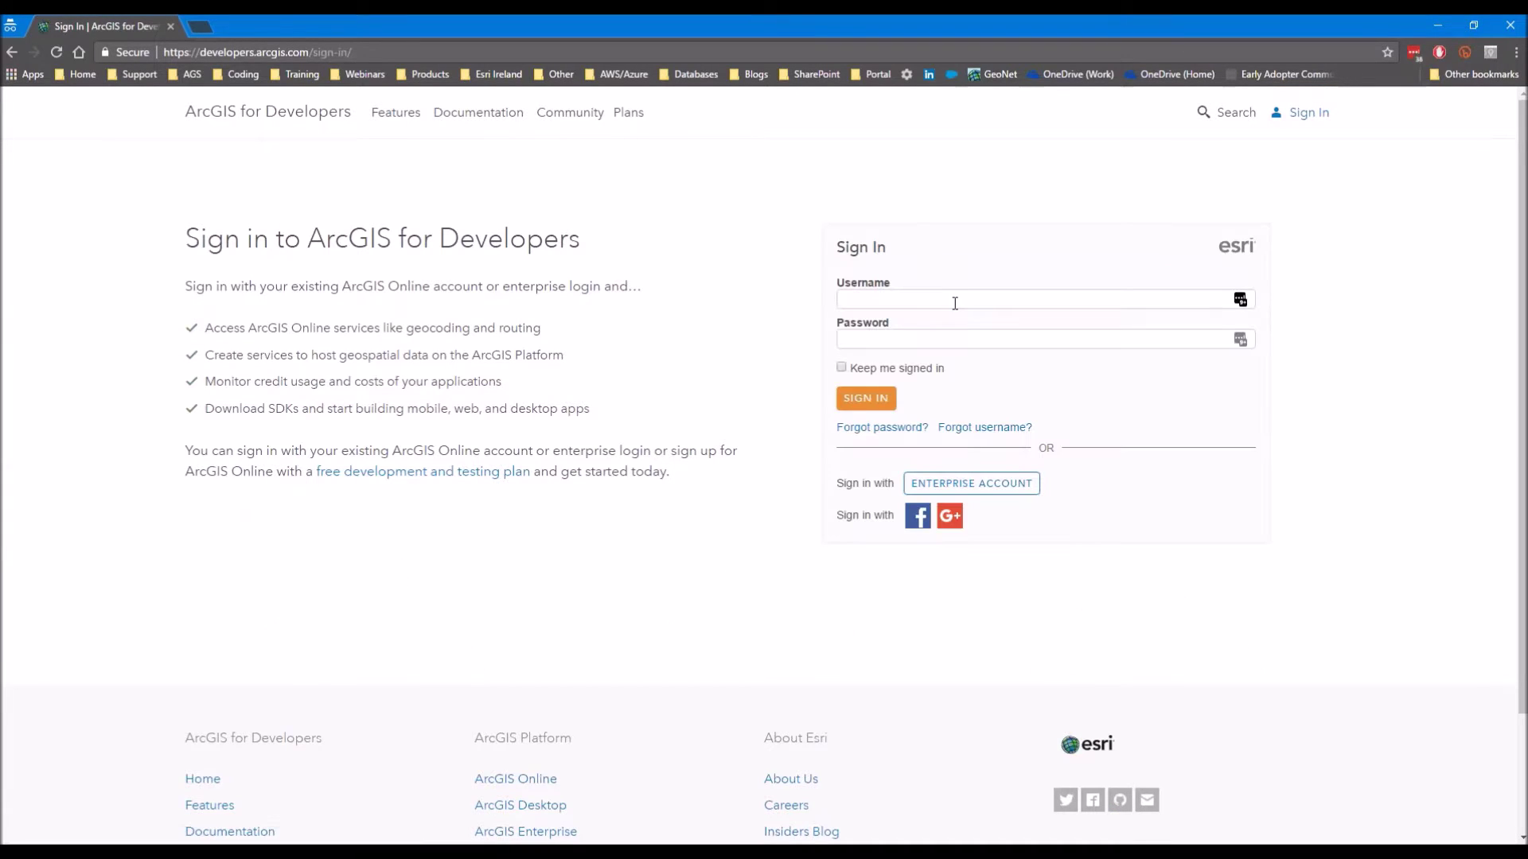
- Sign in with the developer account's username and password, then open the Downloads page
type("•••")
type("•••••••••")
key("Return")
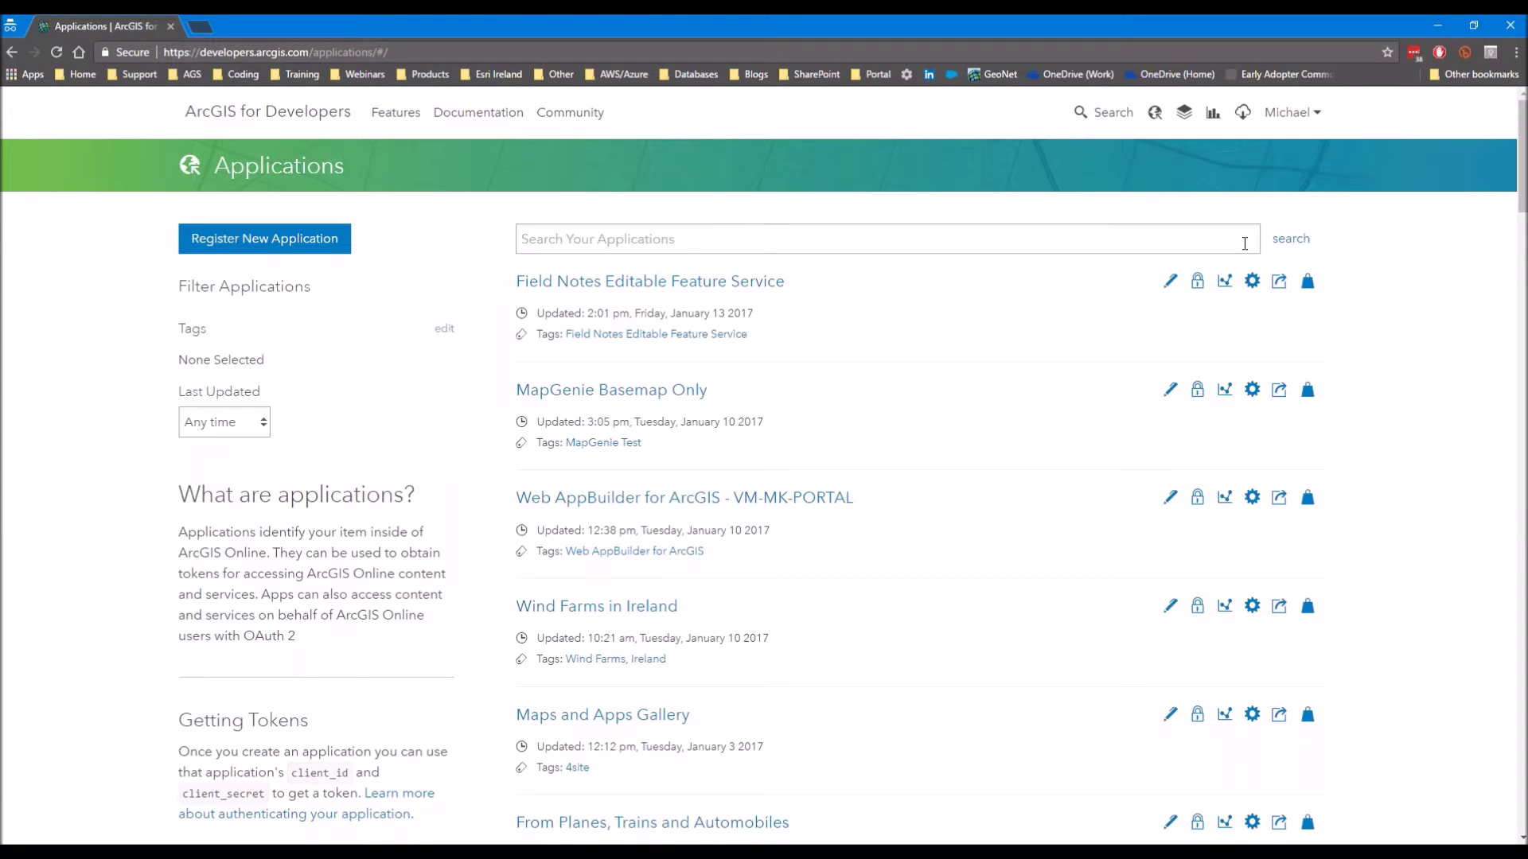
left_click(1242, 112)
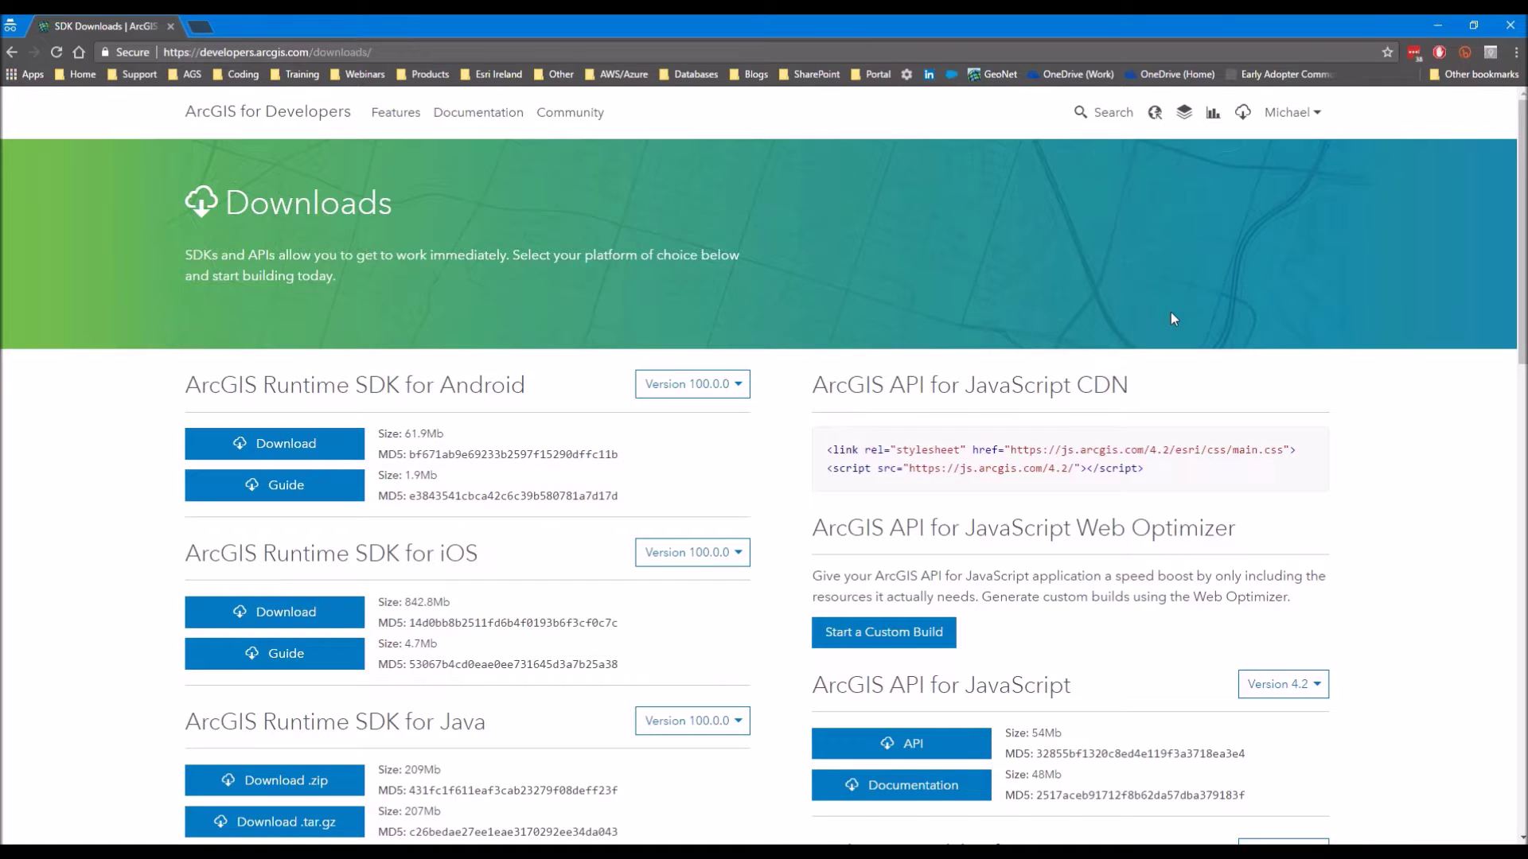
- Scroll to Web AppBuilder for ArcGIS (Developer Edition) and expand its version list (2.2 down to 1.0)
scroll(1114, 342, "down", 1)
scroll(955, 468, "down", 2)
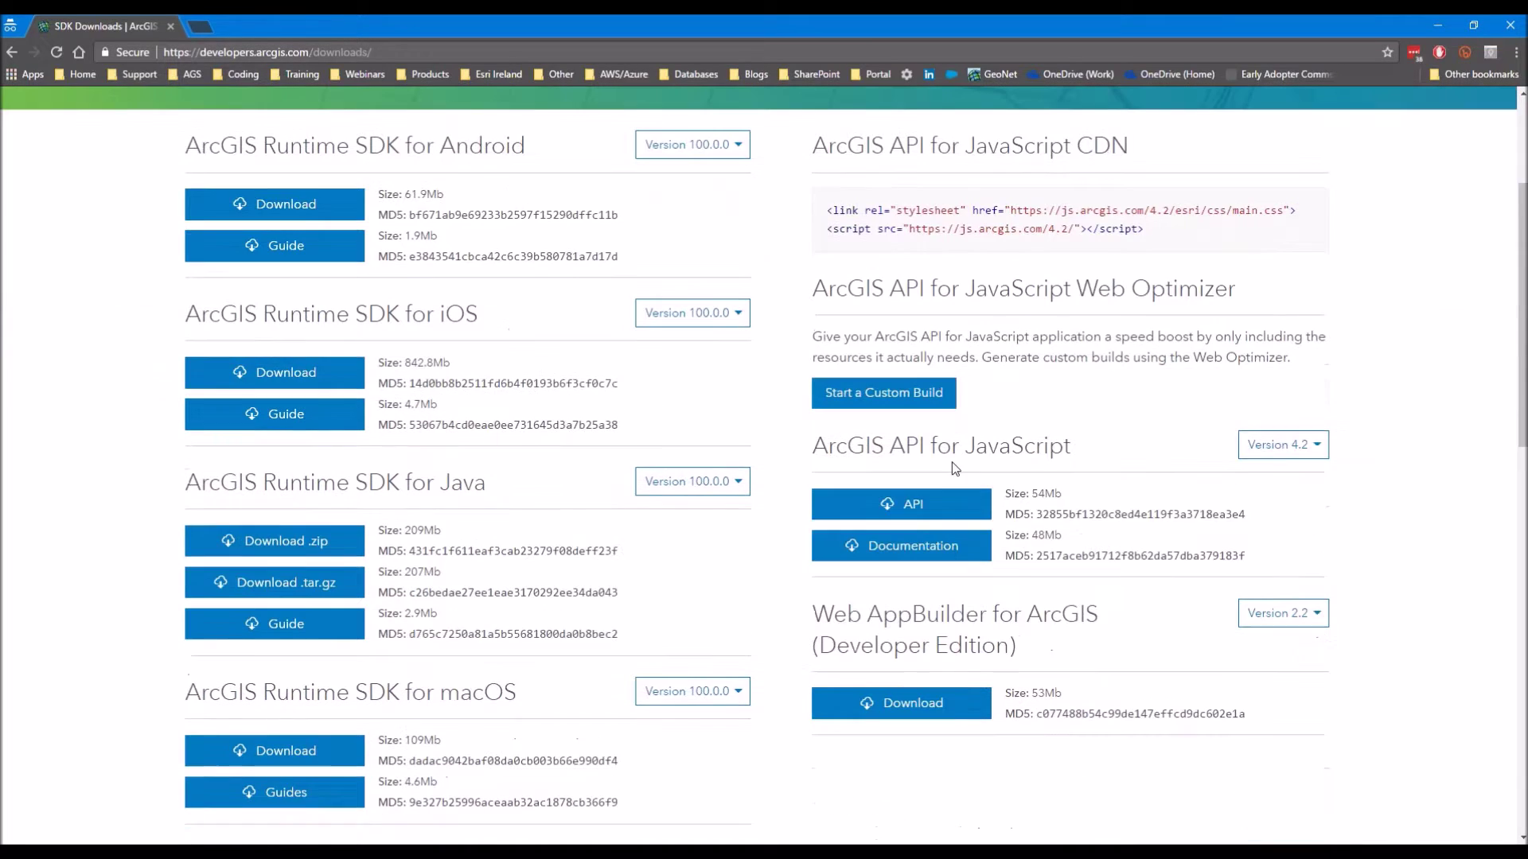
left_click_drag(1049, 657, 812, 617)
left_click(1074, 648)
scroll(1126, 557, "down", 1)
scroll(1123, 552, "down", 2)
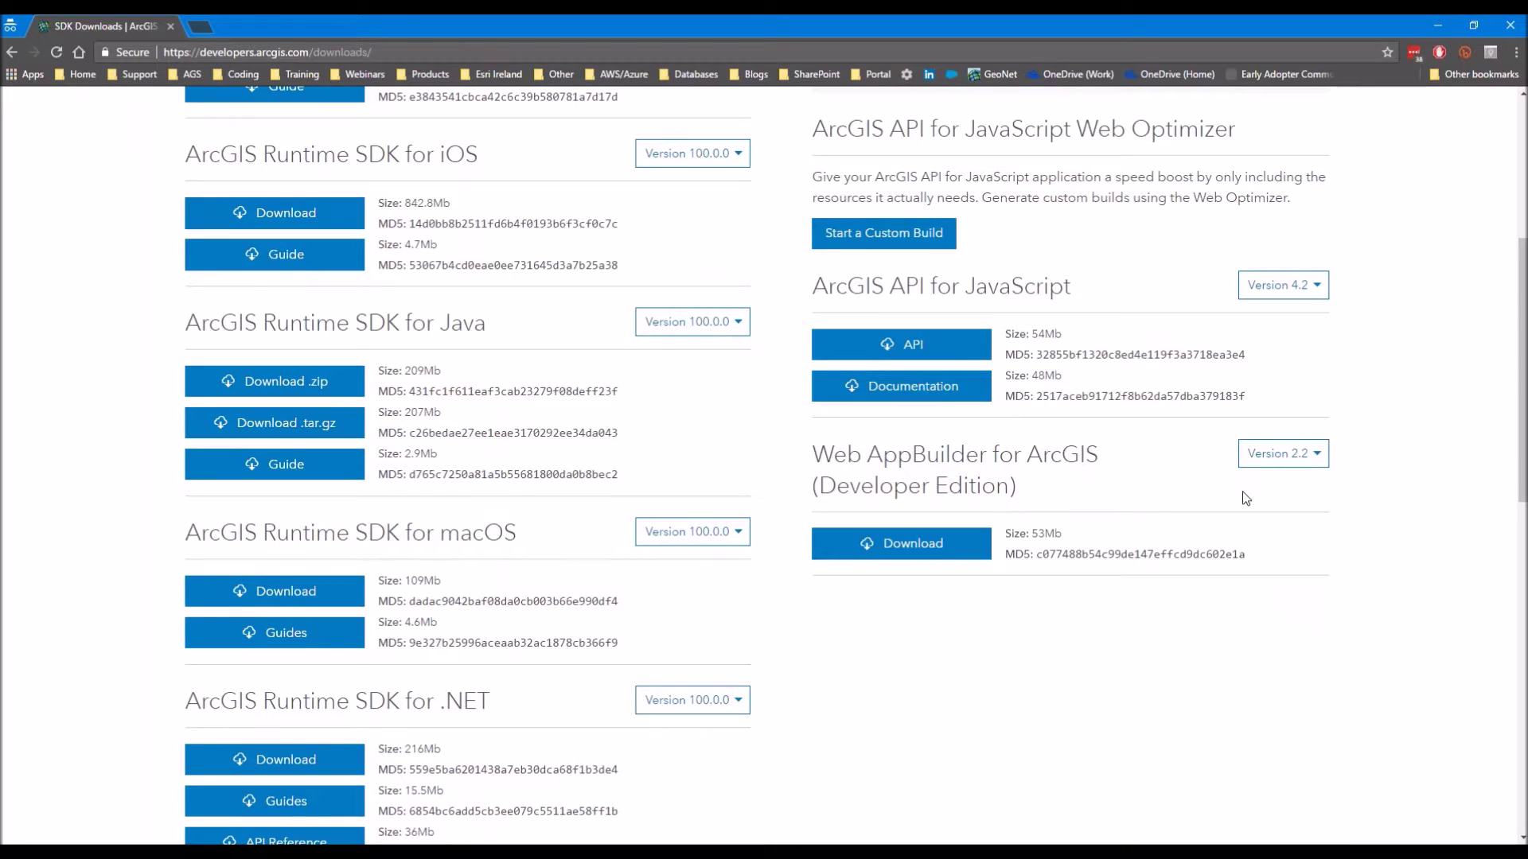
left_click(1319, 460)
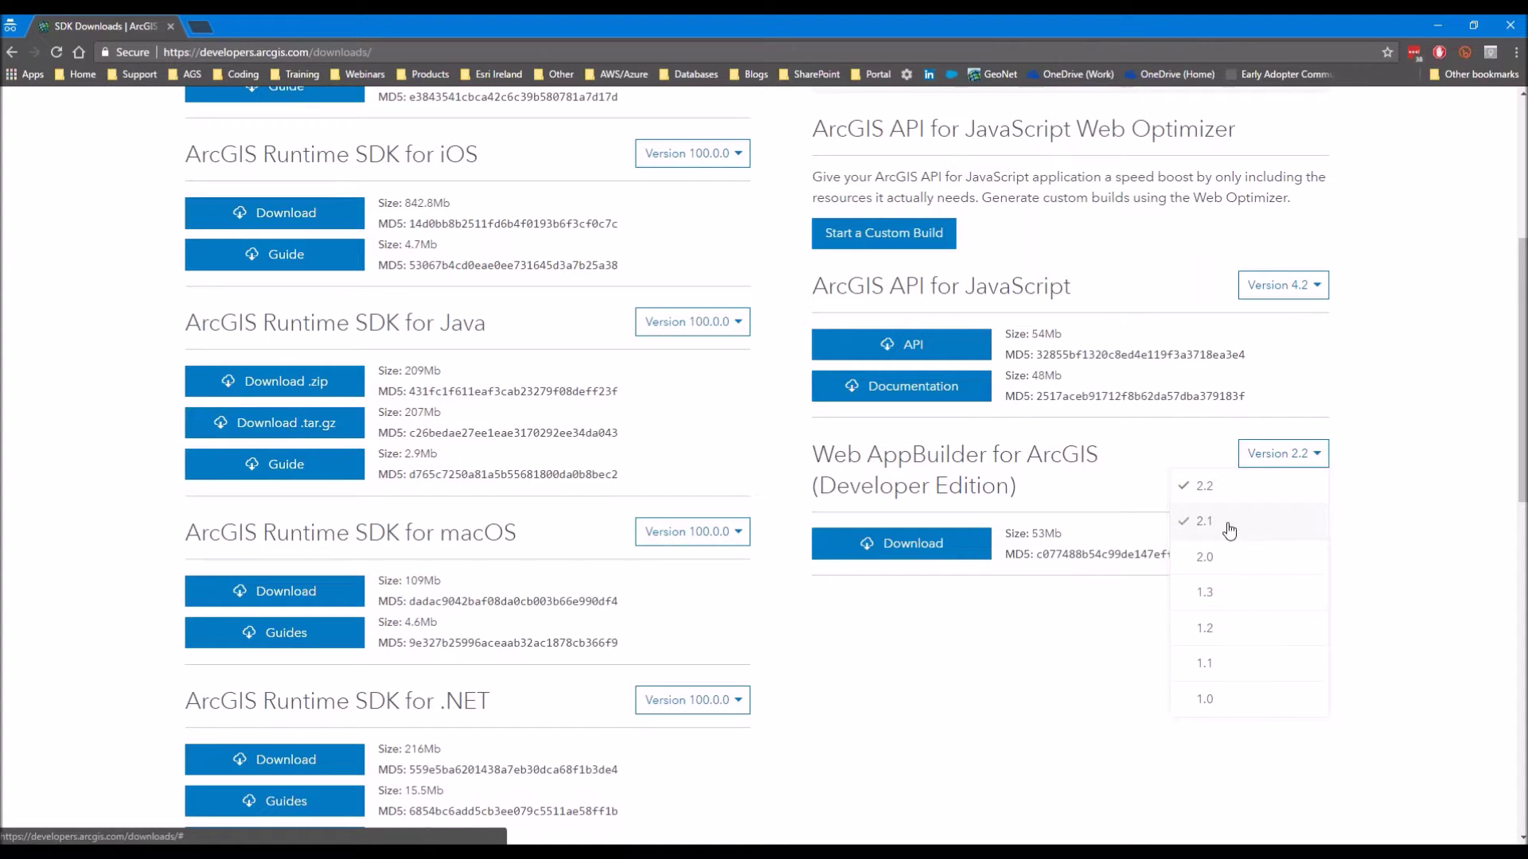
- Set the Web AppBuilder download to version 2.1 (39Mb), then minimize Chrome
left_click(1230, 525)
left_click(1231, 525)
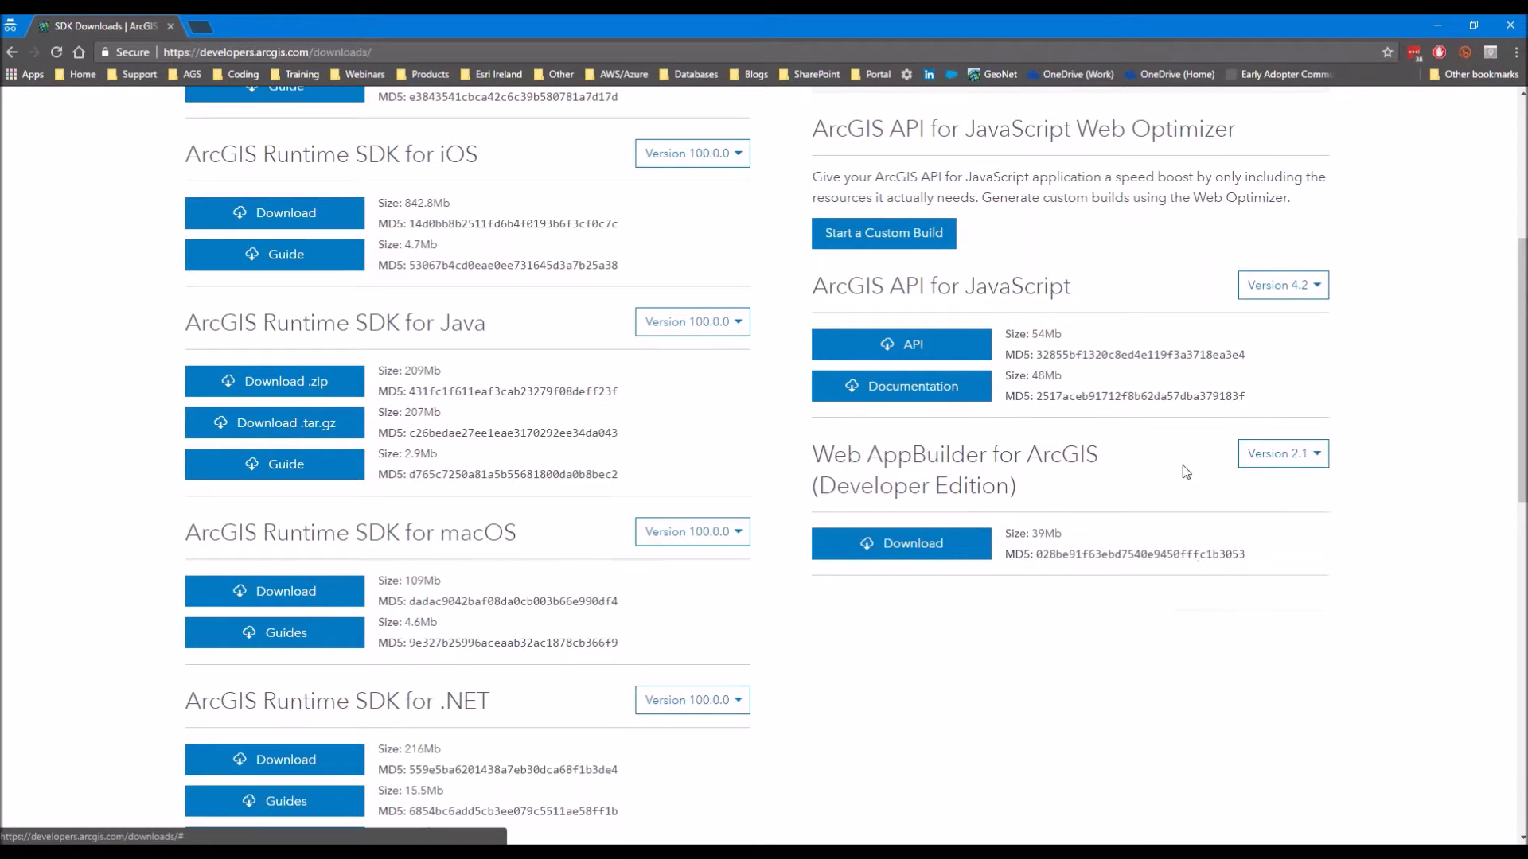
left_click(1319, 463)
left_click(1238, 531)
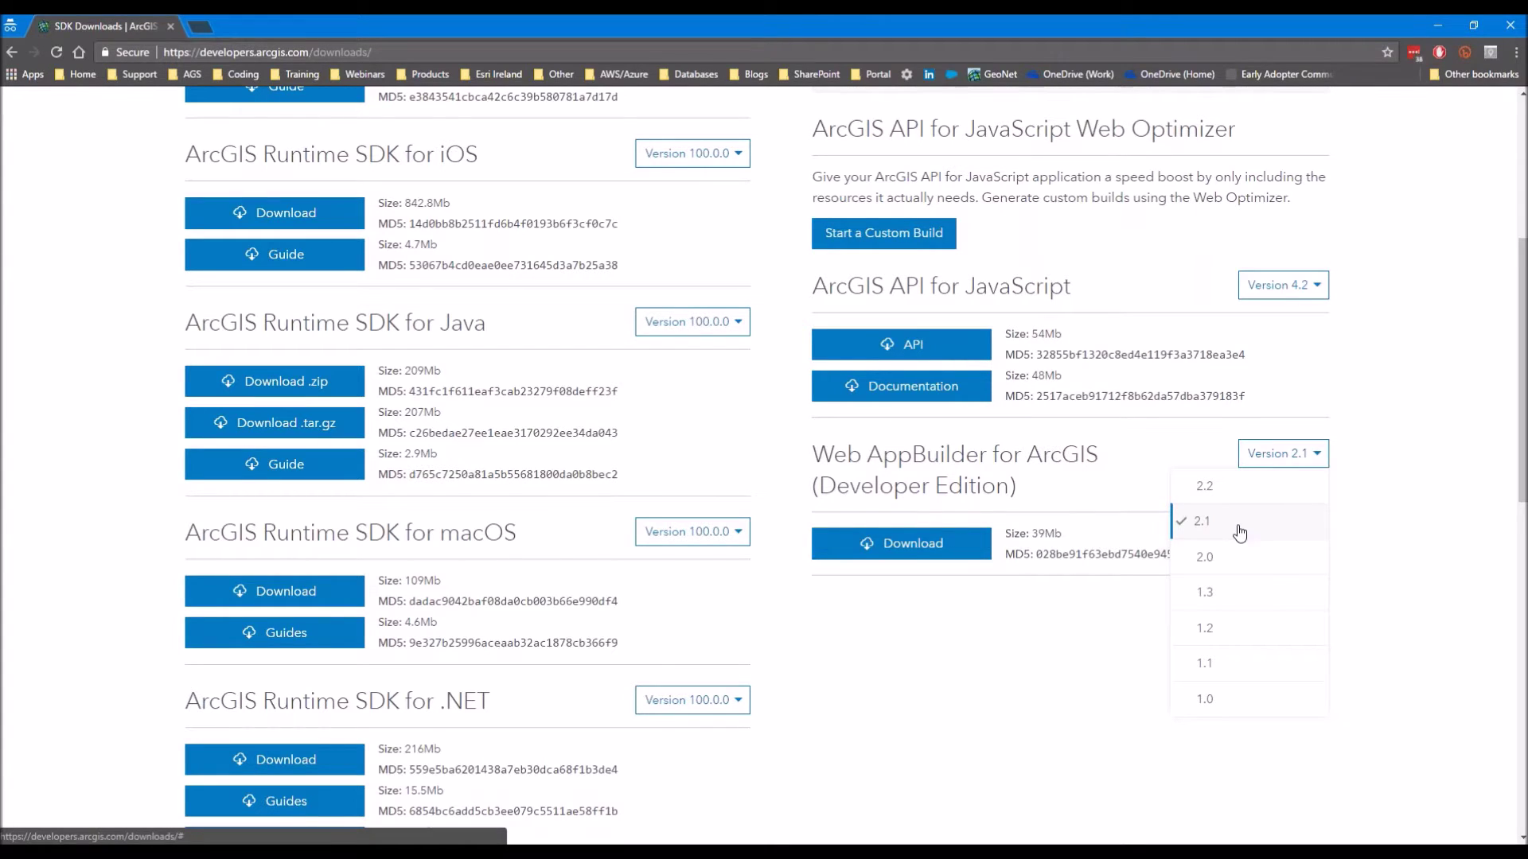
left_click(1239, 533)
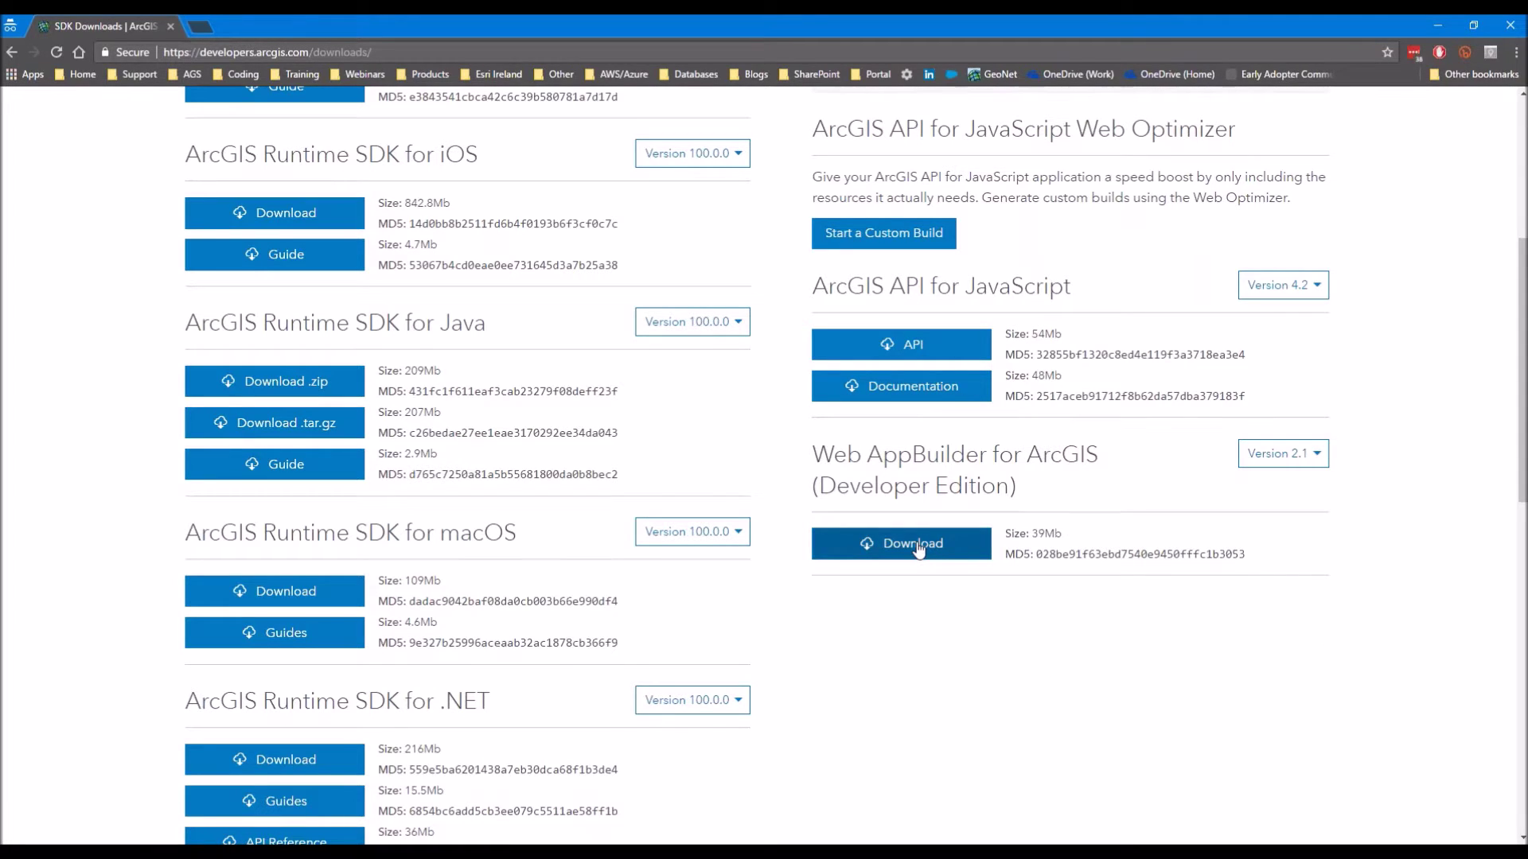
left_click(1439, 26)
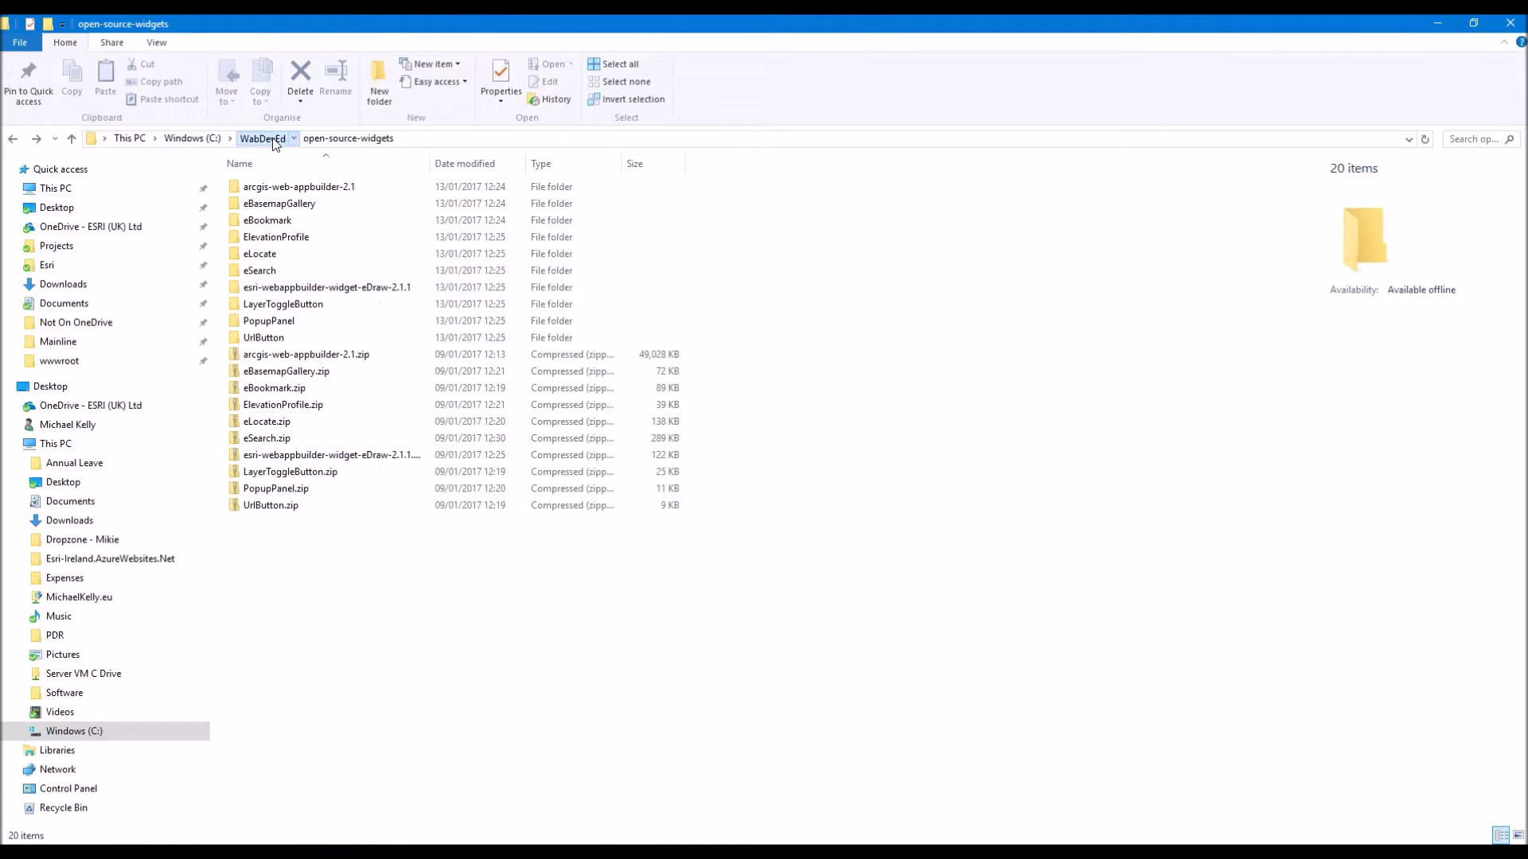
- Open open-source-widgets and check arcgis-web-appbuilder-2.1.zip's extraction options without extracting
left_click(274, 141)
left_click(305, 194)
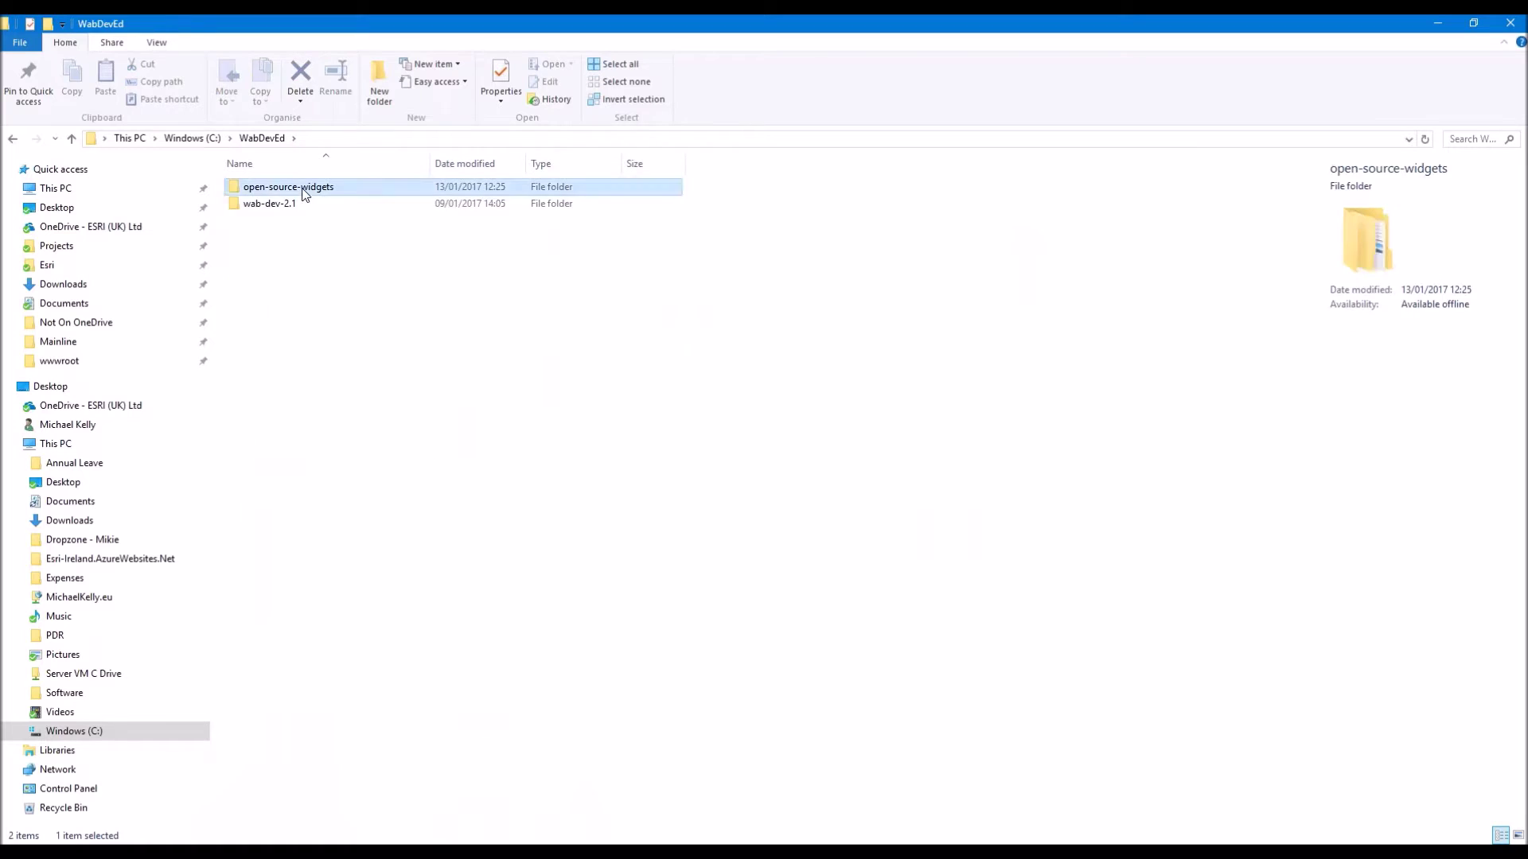
double_click(305, 194)
left_click(368, 359)
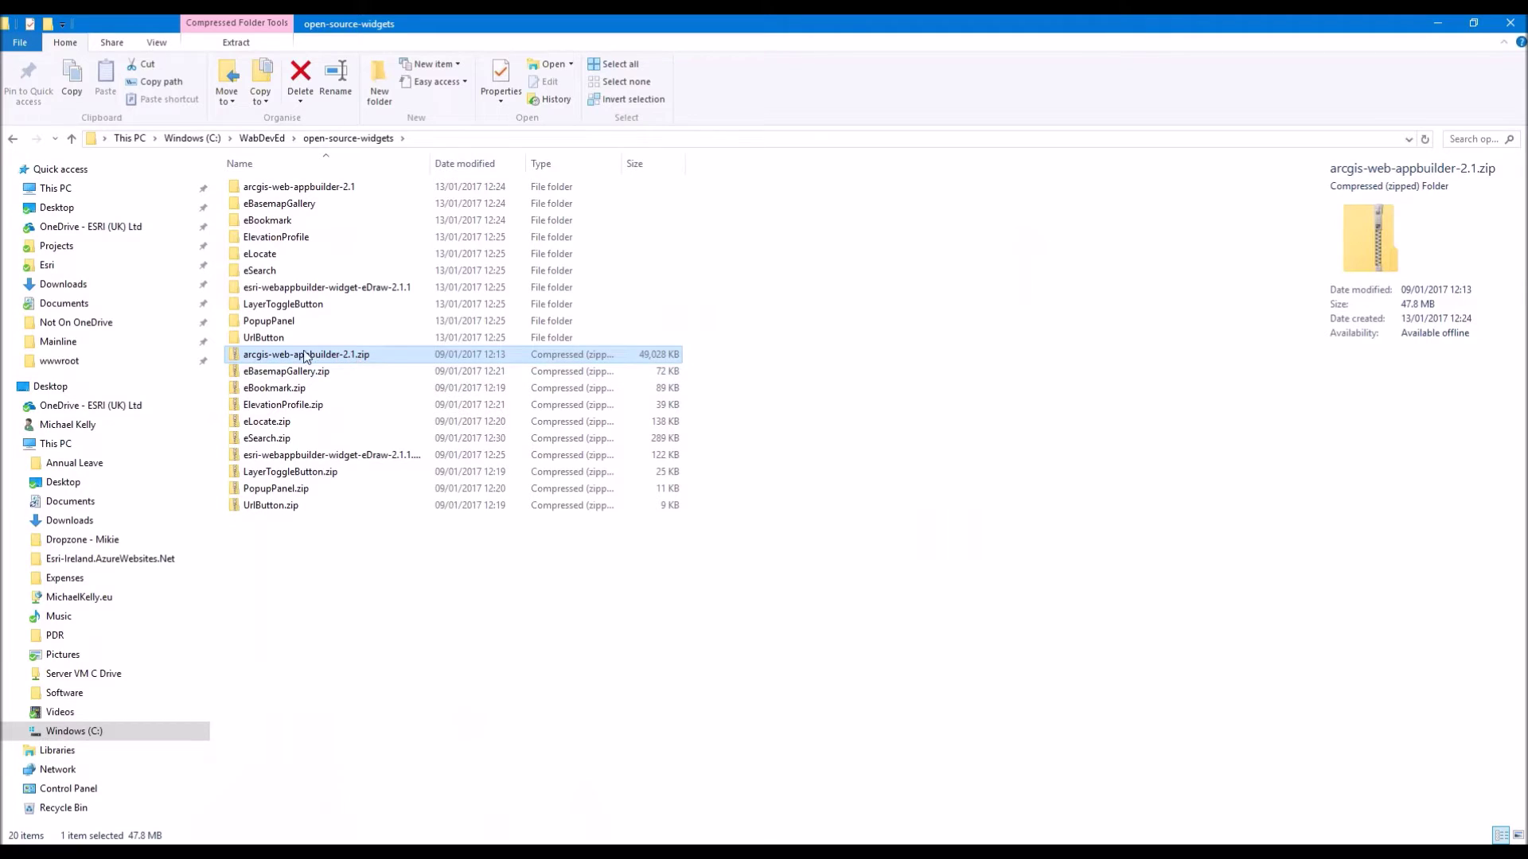
left_click(305, 356)
left_click(399, 606)
left_click(371, 355)
right_click(370, 356)
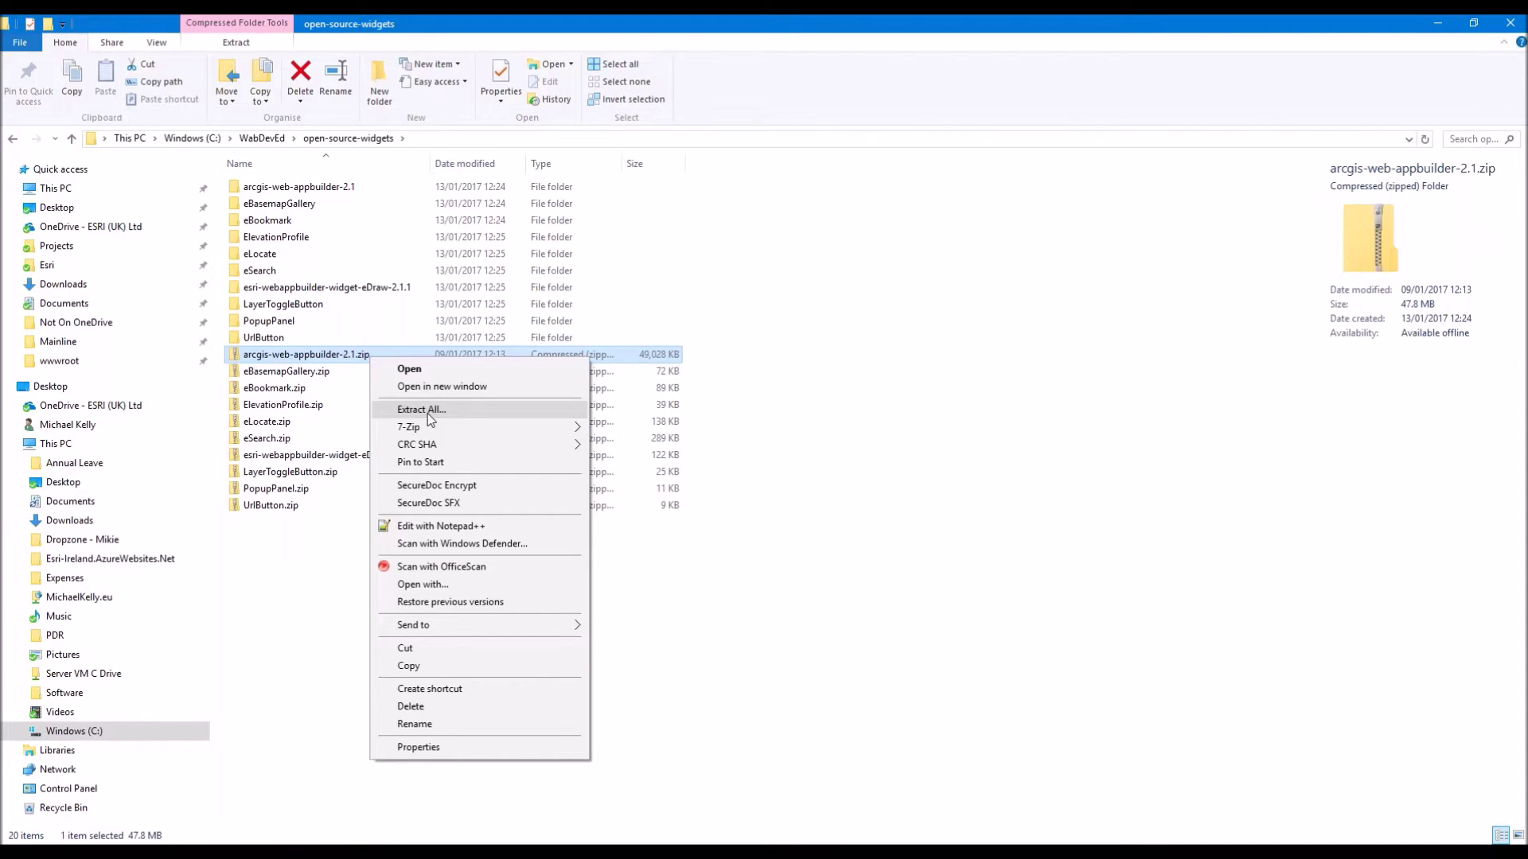
mouse_move(504, 428)
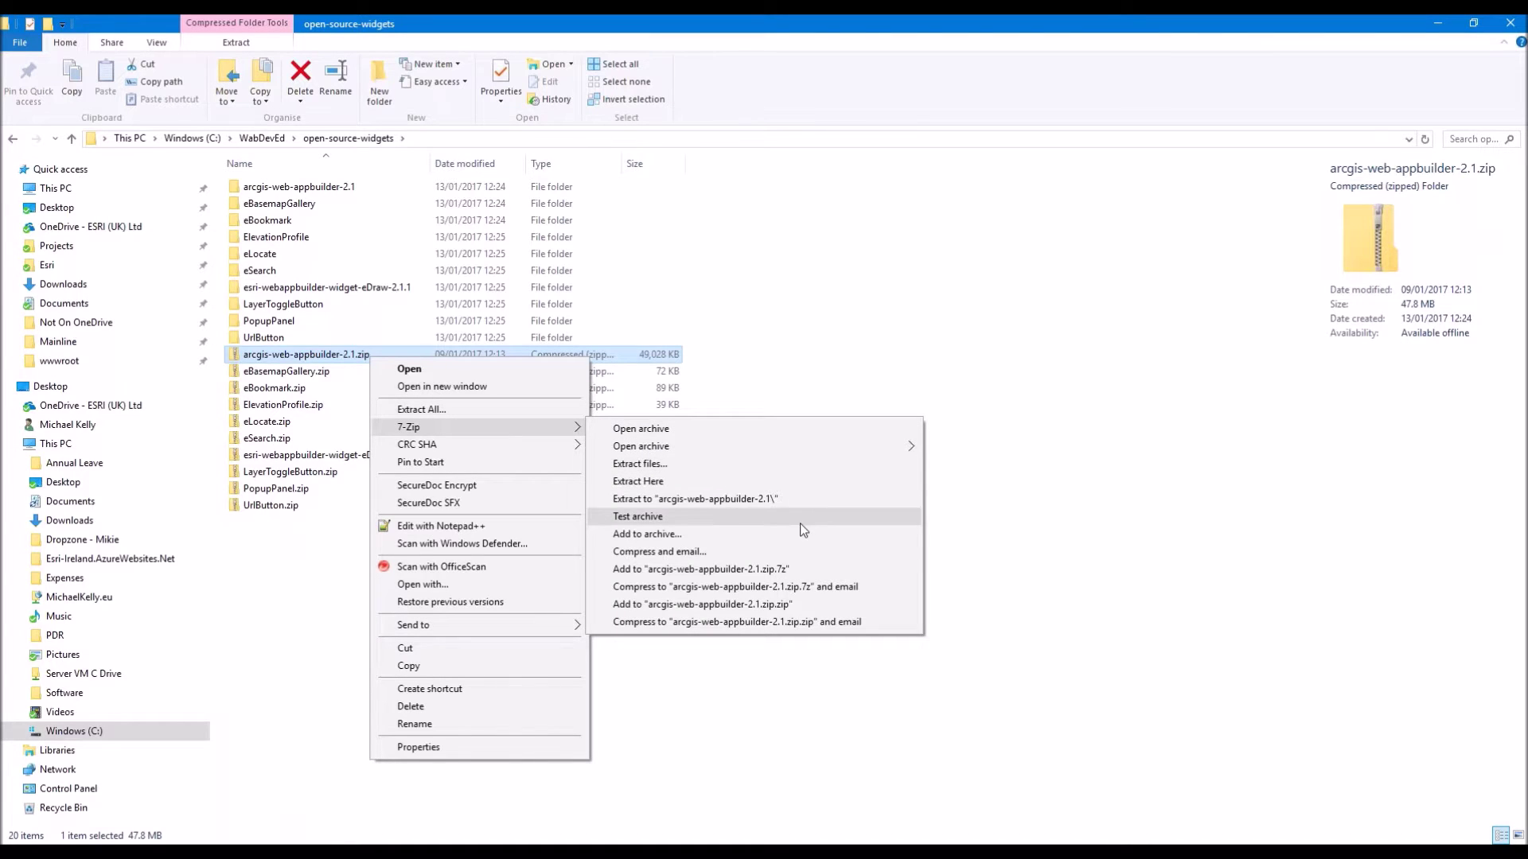
left_click(1103, 642)
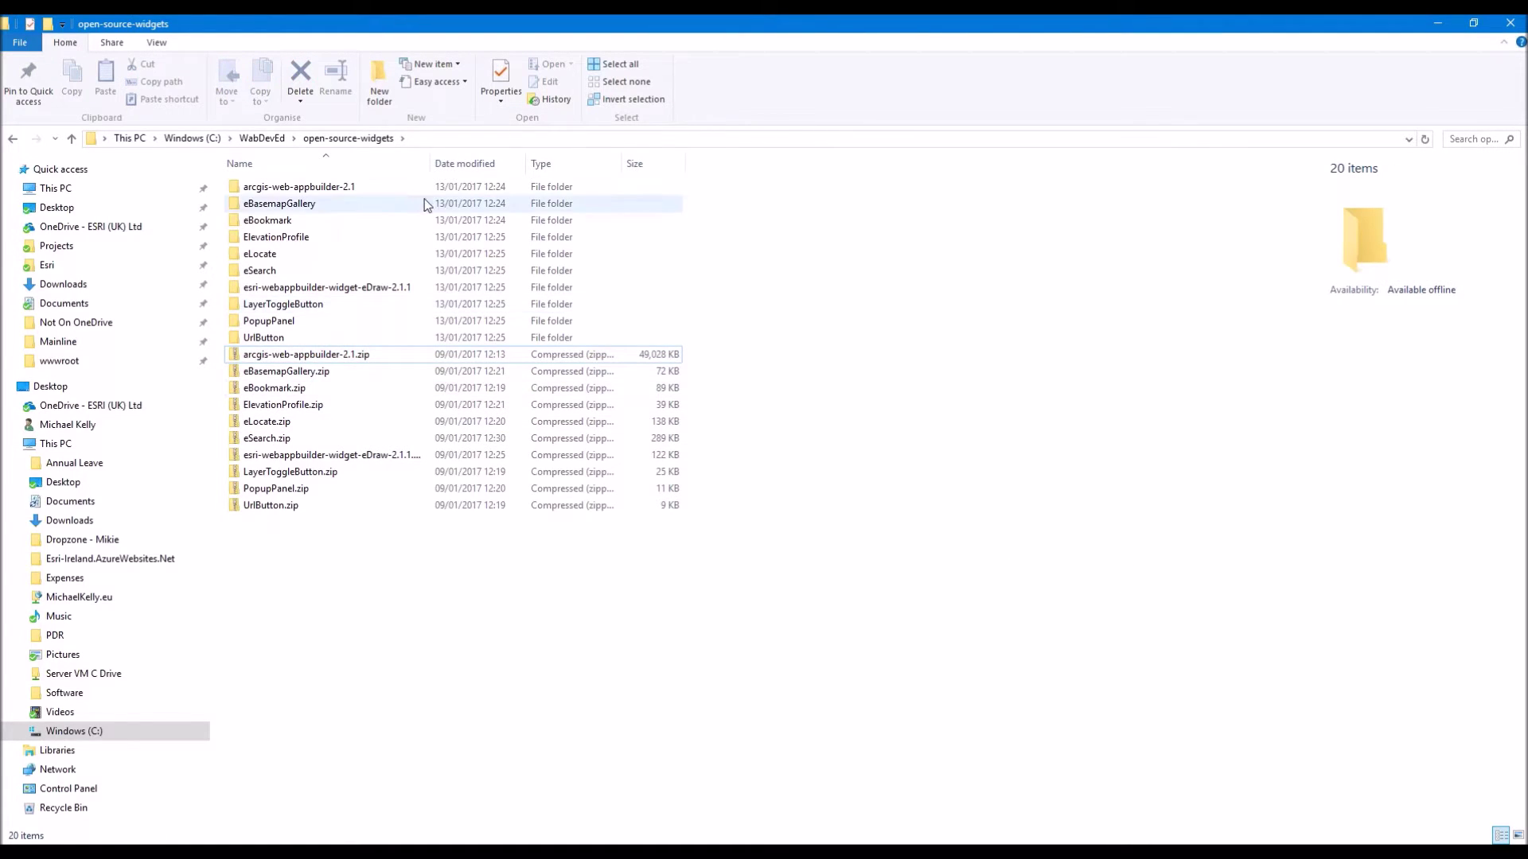
- Review the arcgis-web-appbuilder-2.1 > WebAppBuilderForArcGIS contents, then return to WabDevEd
left_click(382, 191)
double_click(384, 196)
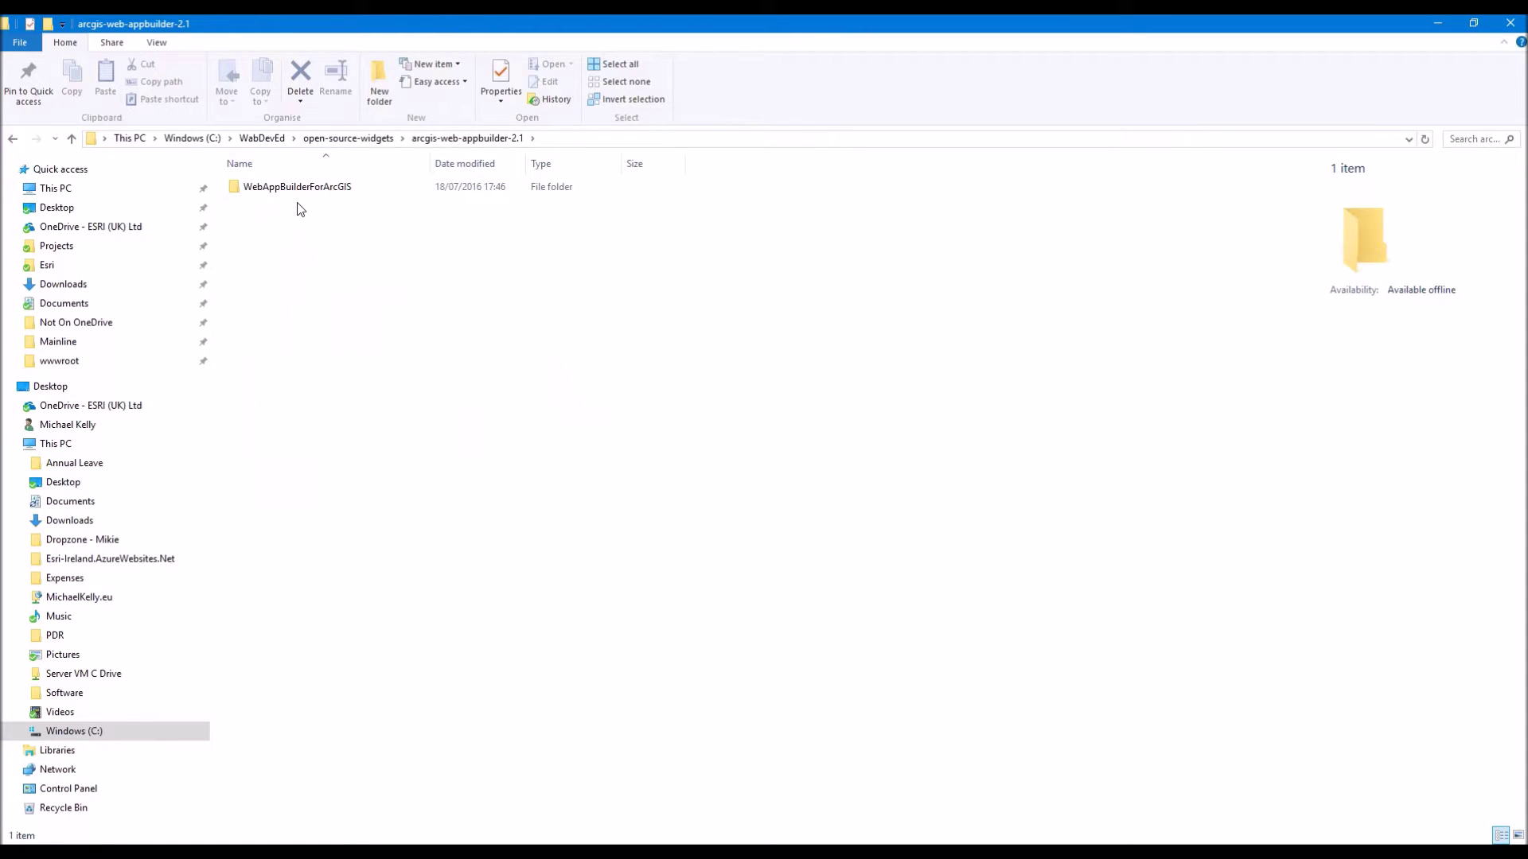
double_click(326, 197)
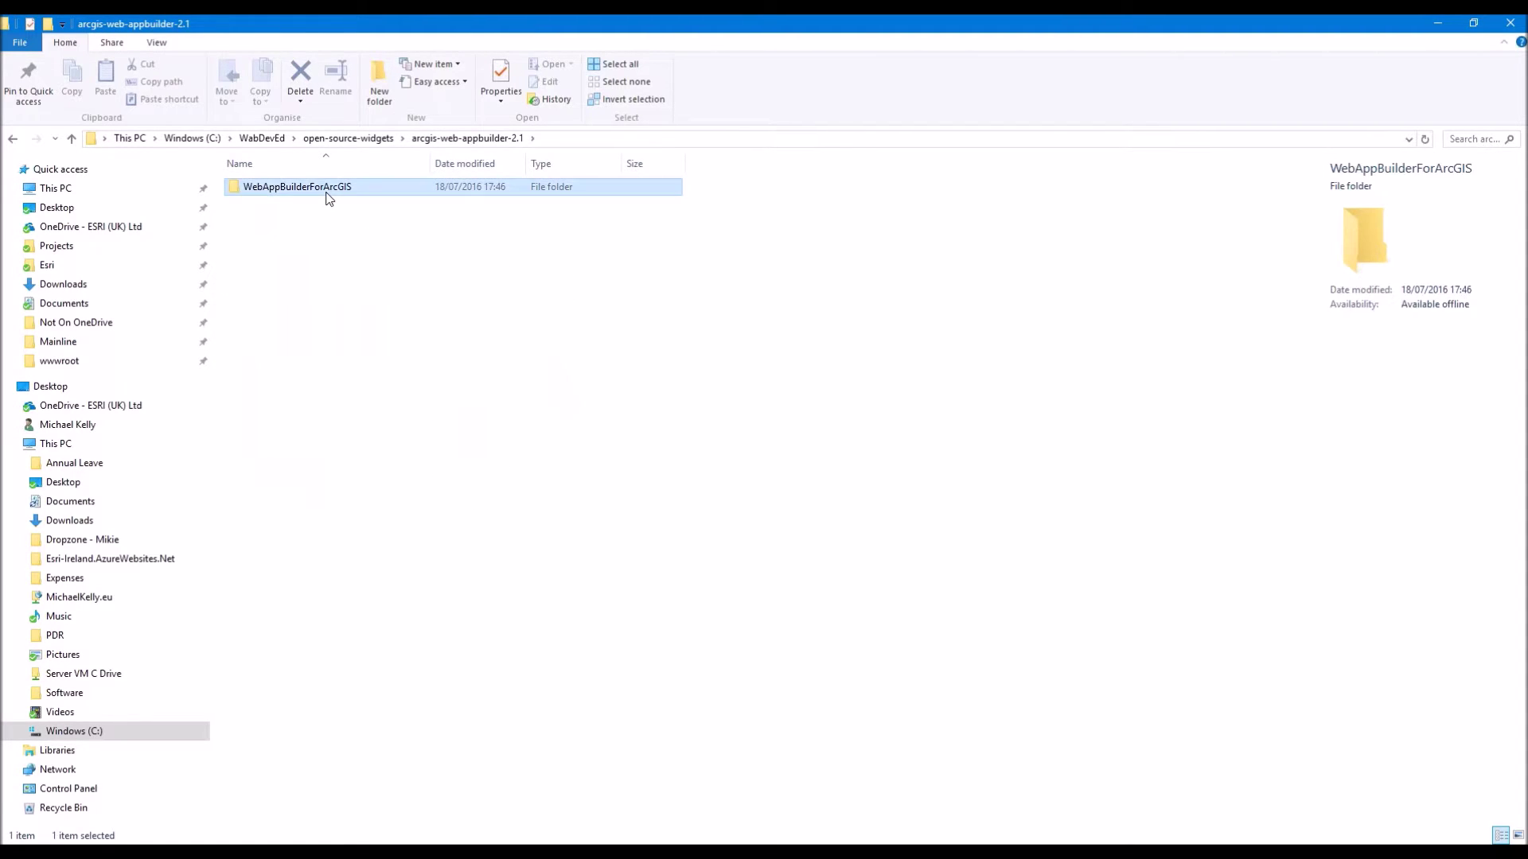
left_click(325, 189)
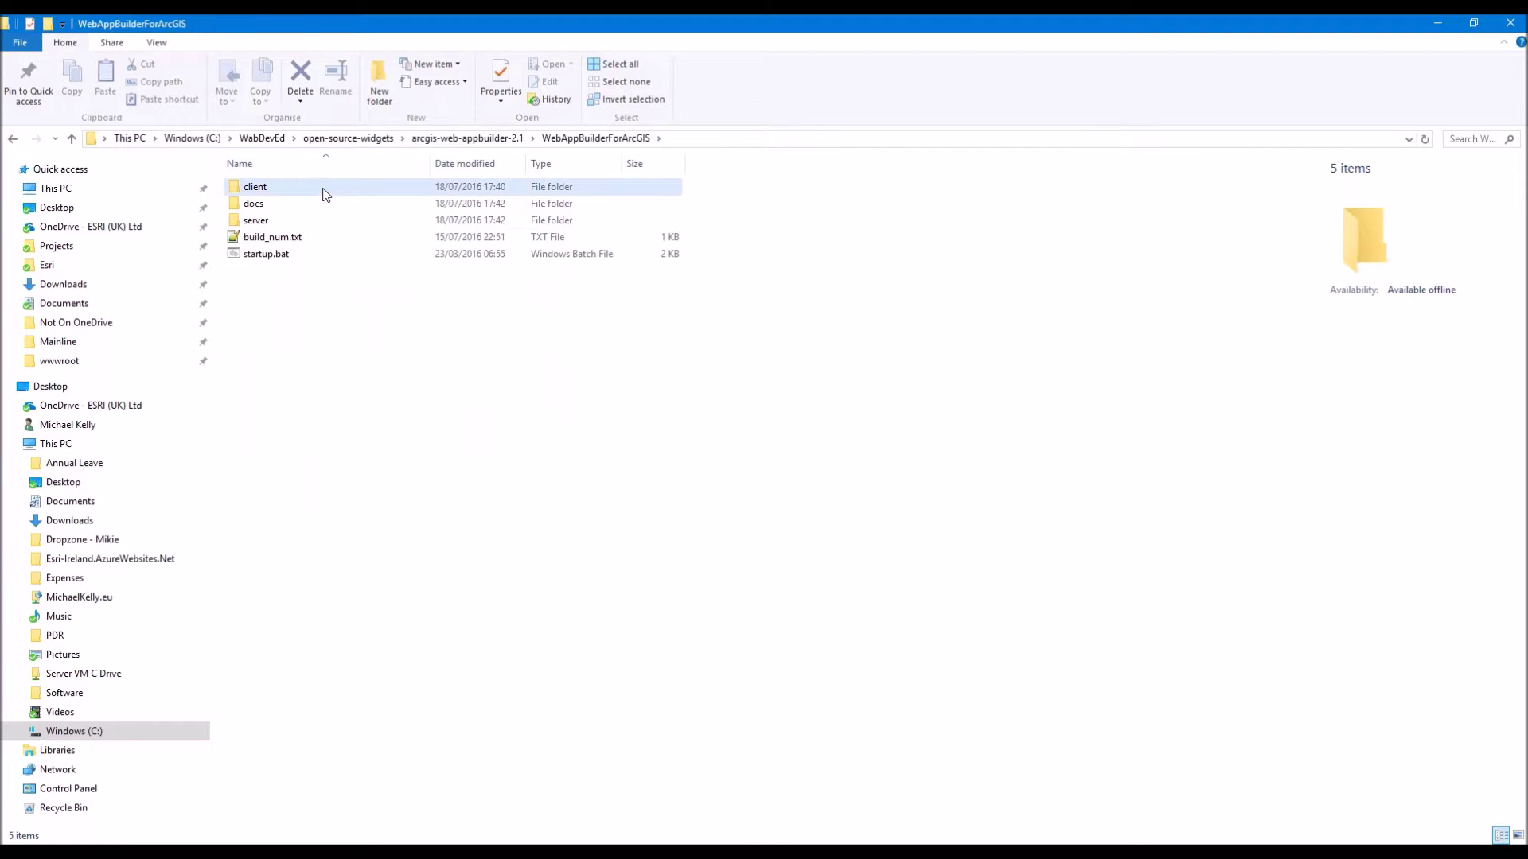
left_click(331, 256, "shift")
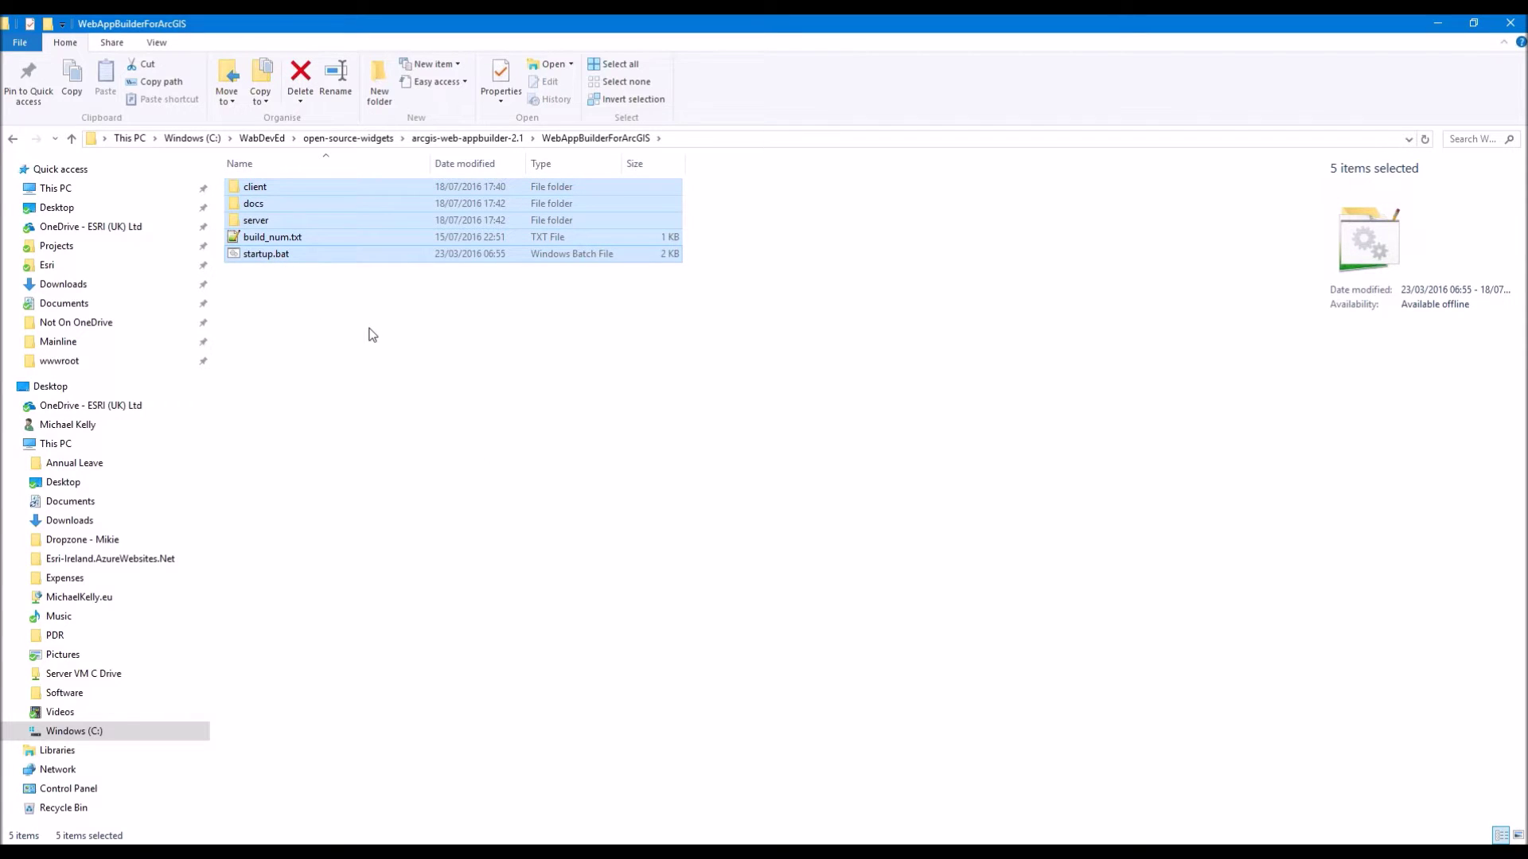
left_click(410, 342)
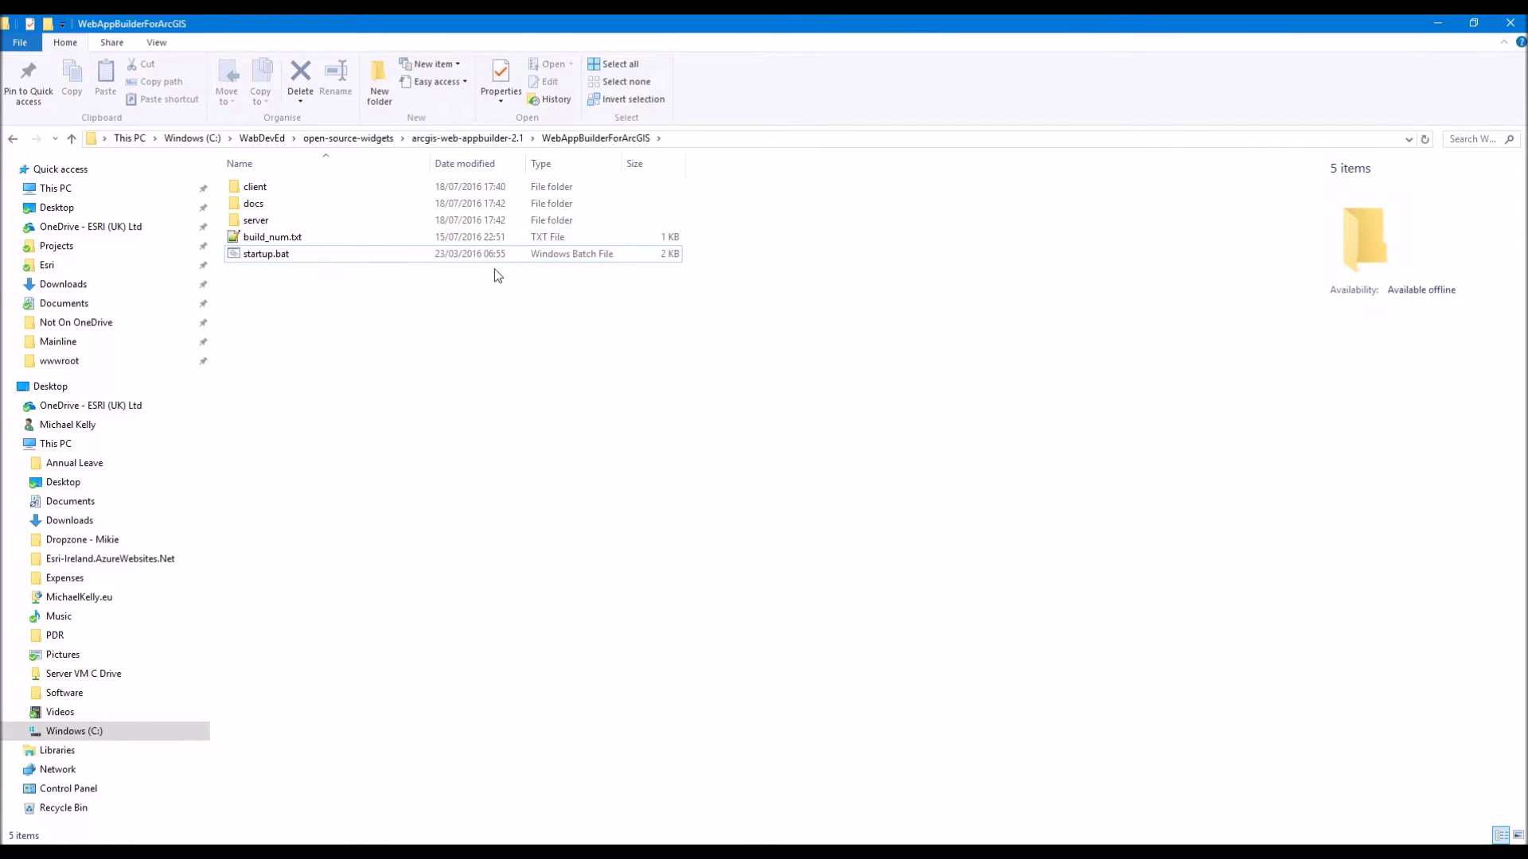
left_click(269, 140)
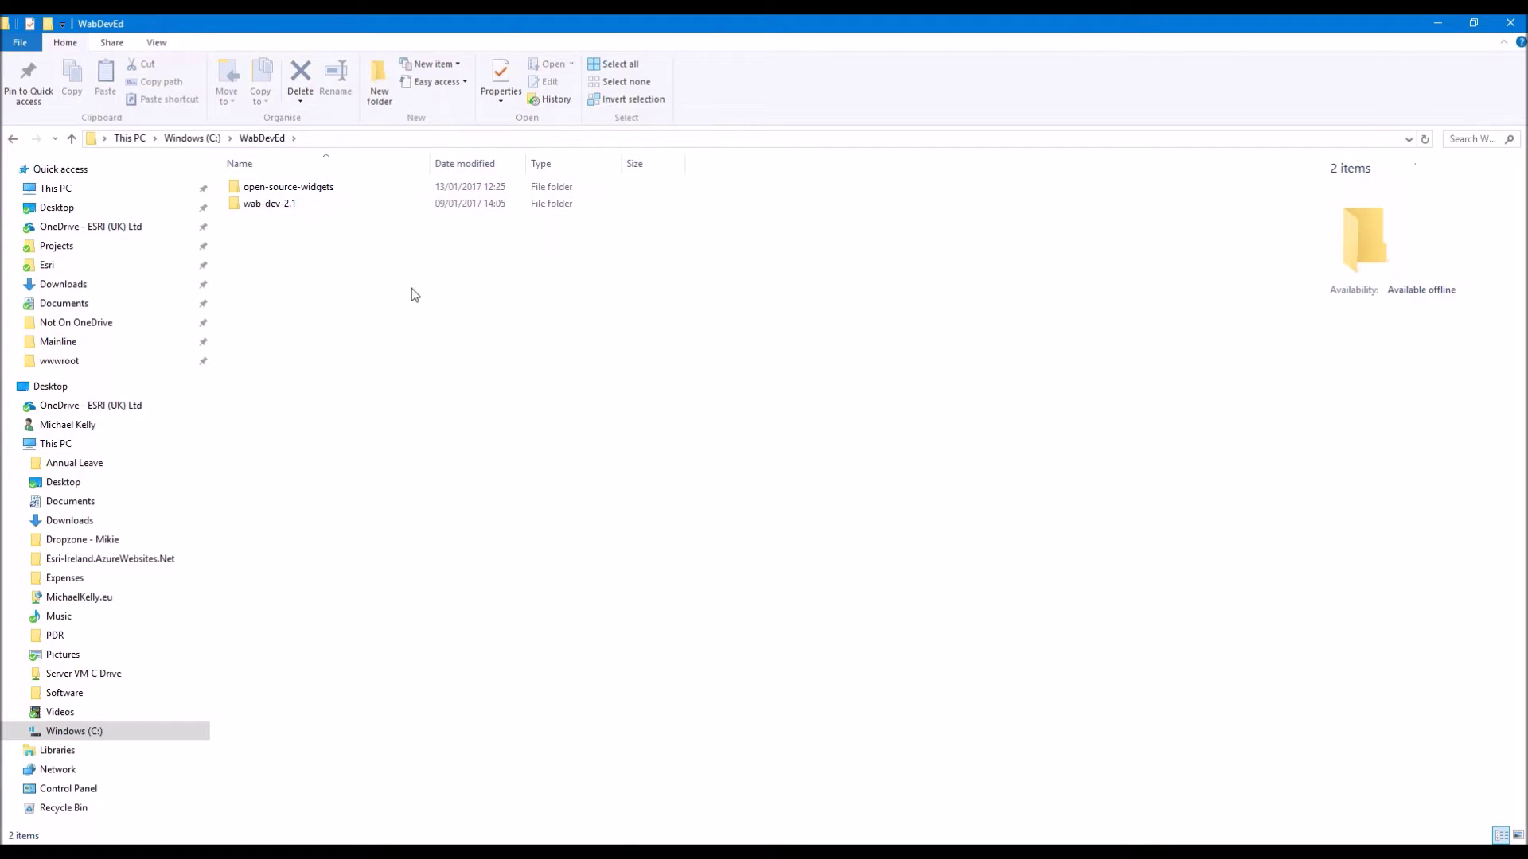
- Open wab-dev-2.1 and run startup.bat to start the server on port 3344
left_click(260, 204)
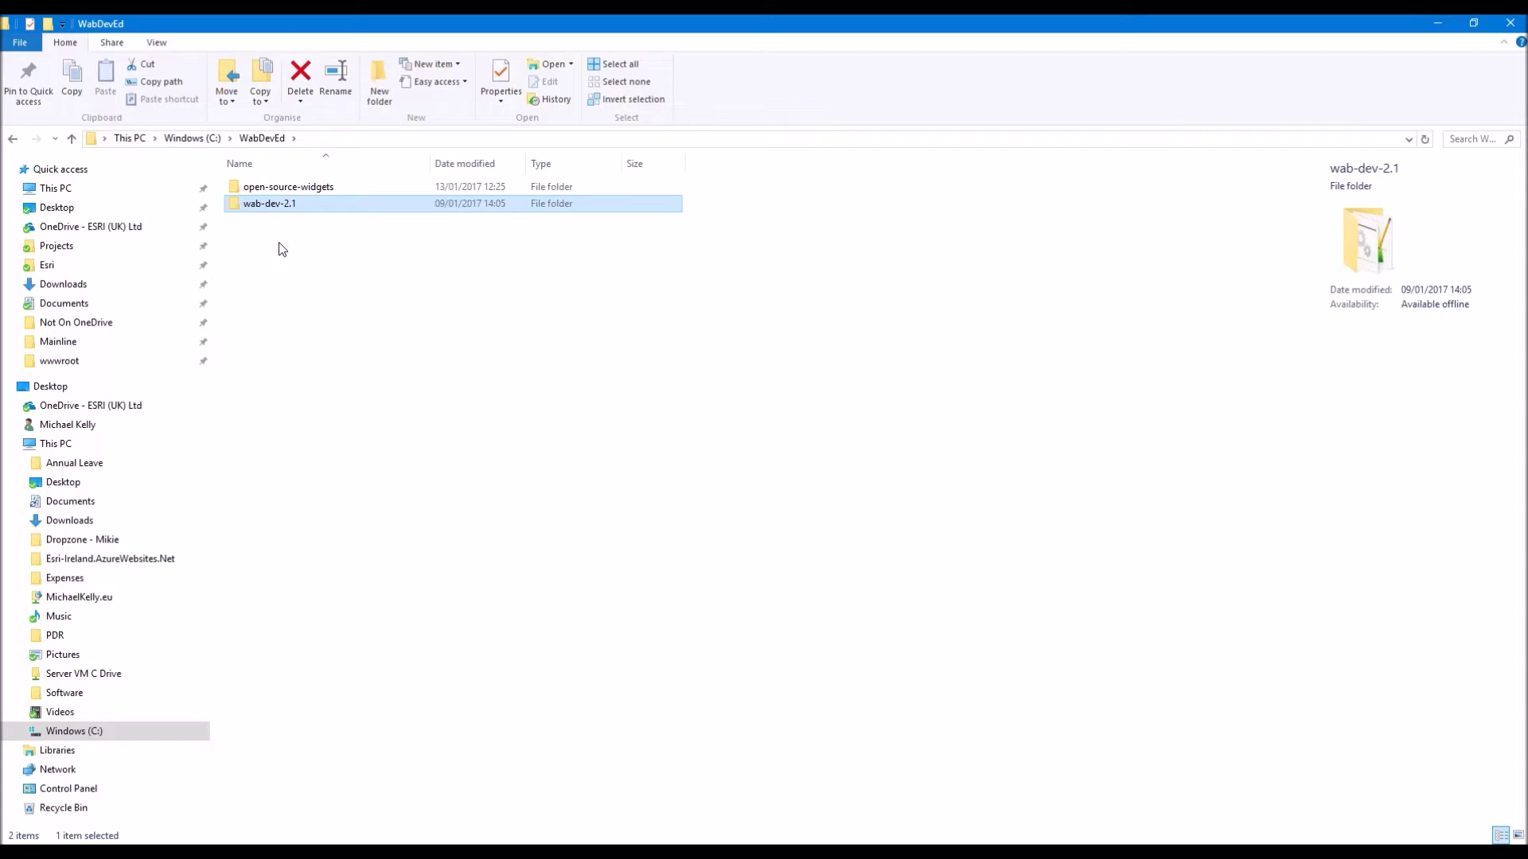
left_click(315, 327)
double_click(313, 205)
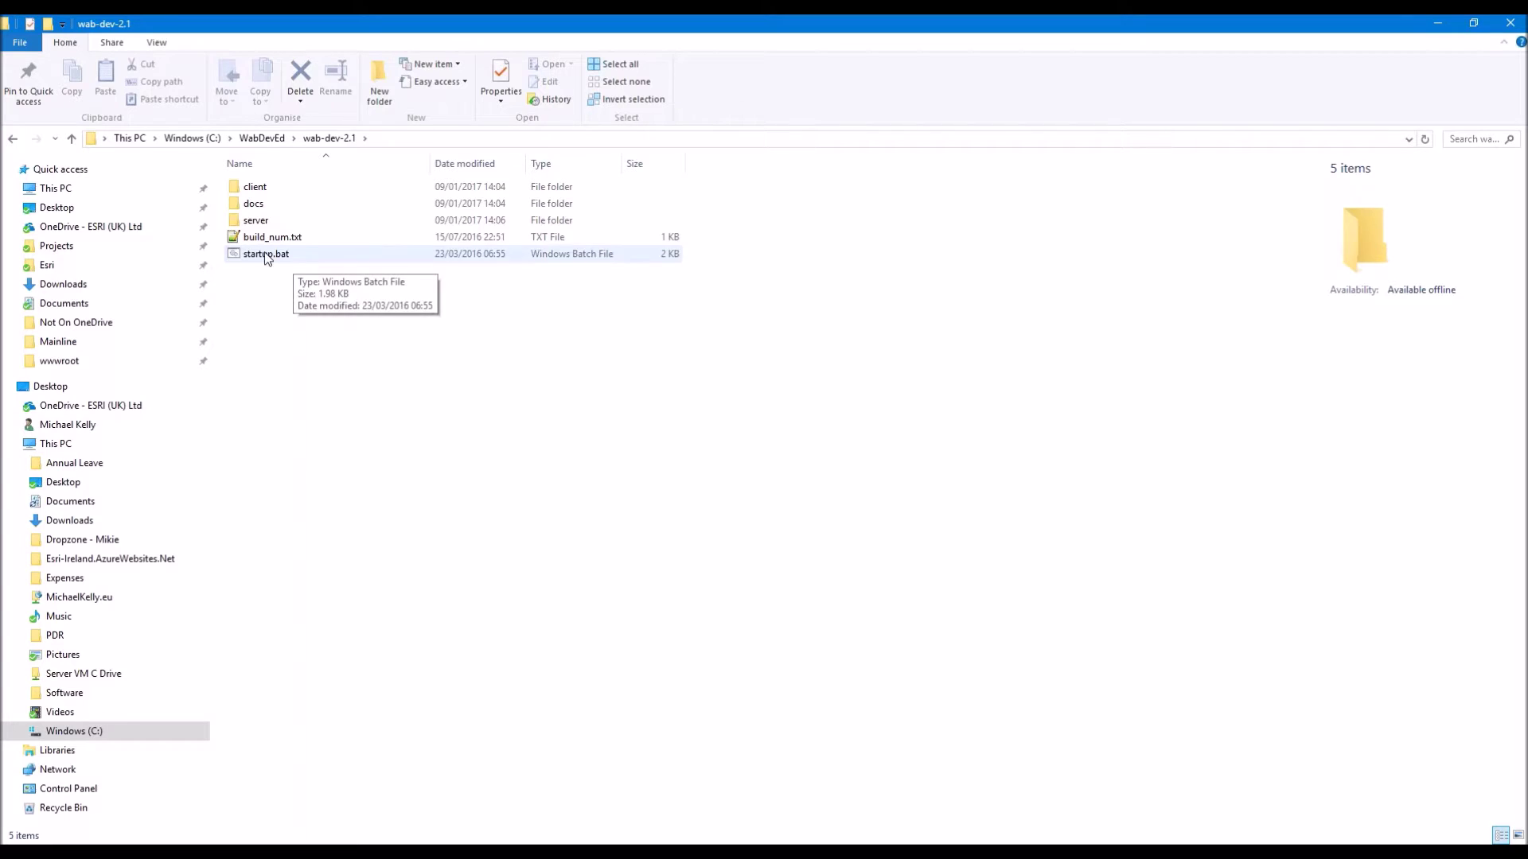
left_click(288, 254)
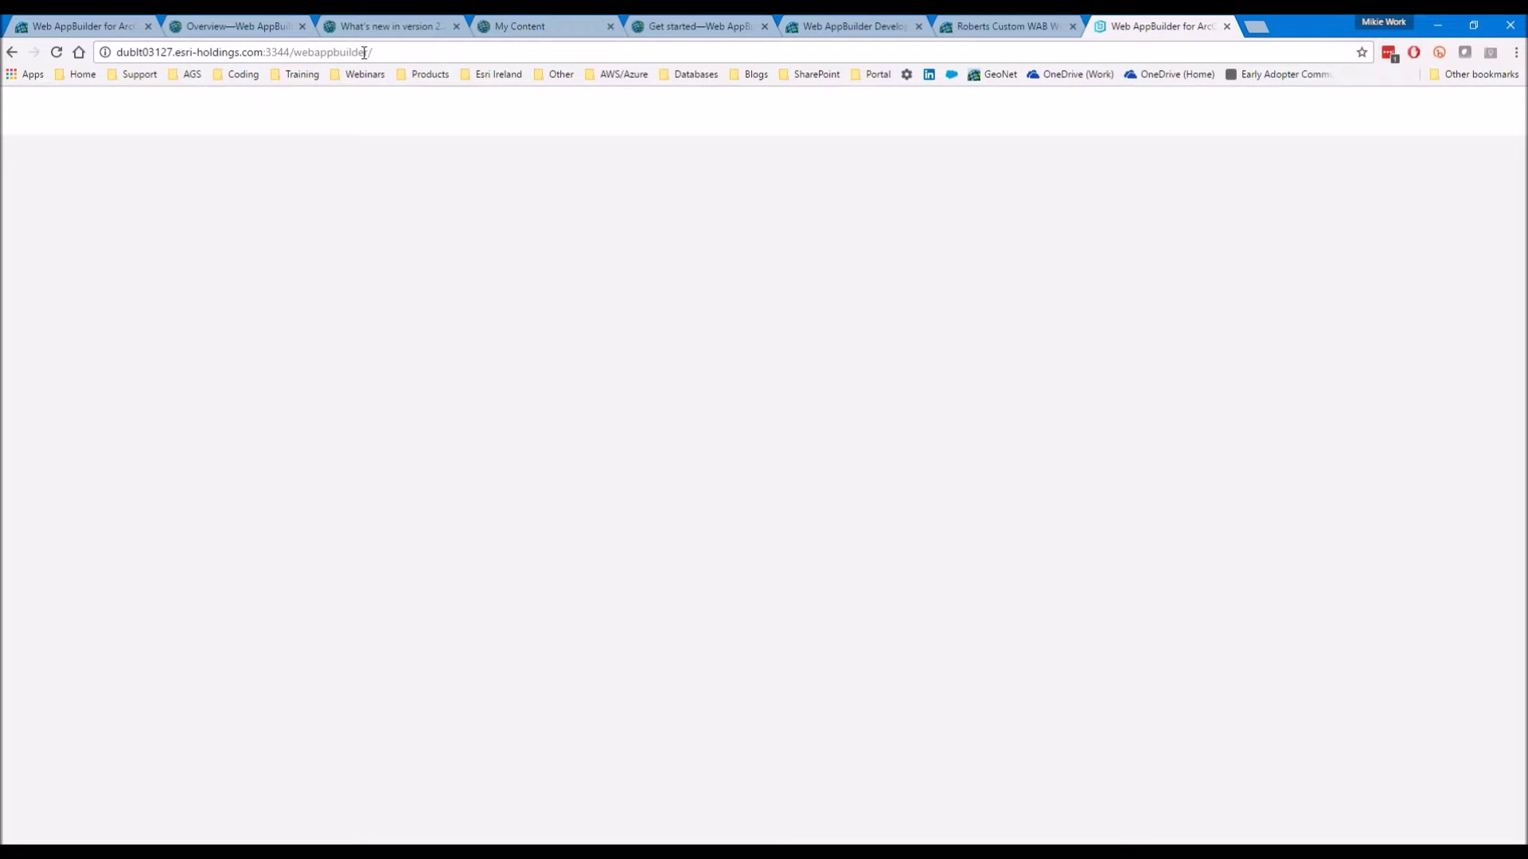
- Reopen the local webappbuilder URL in a new incognito Chrome window
left_click(364, 53)
key("ctrl+c")
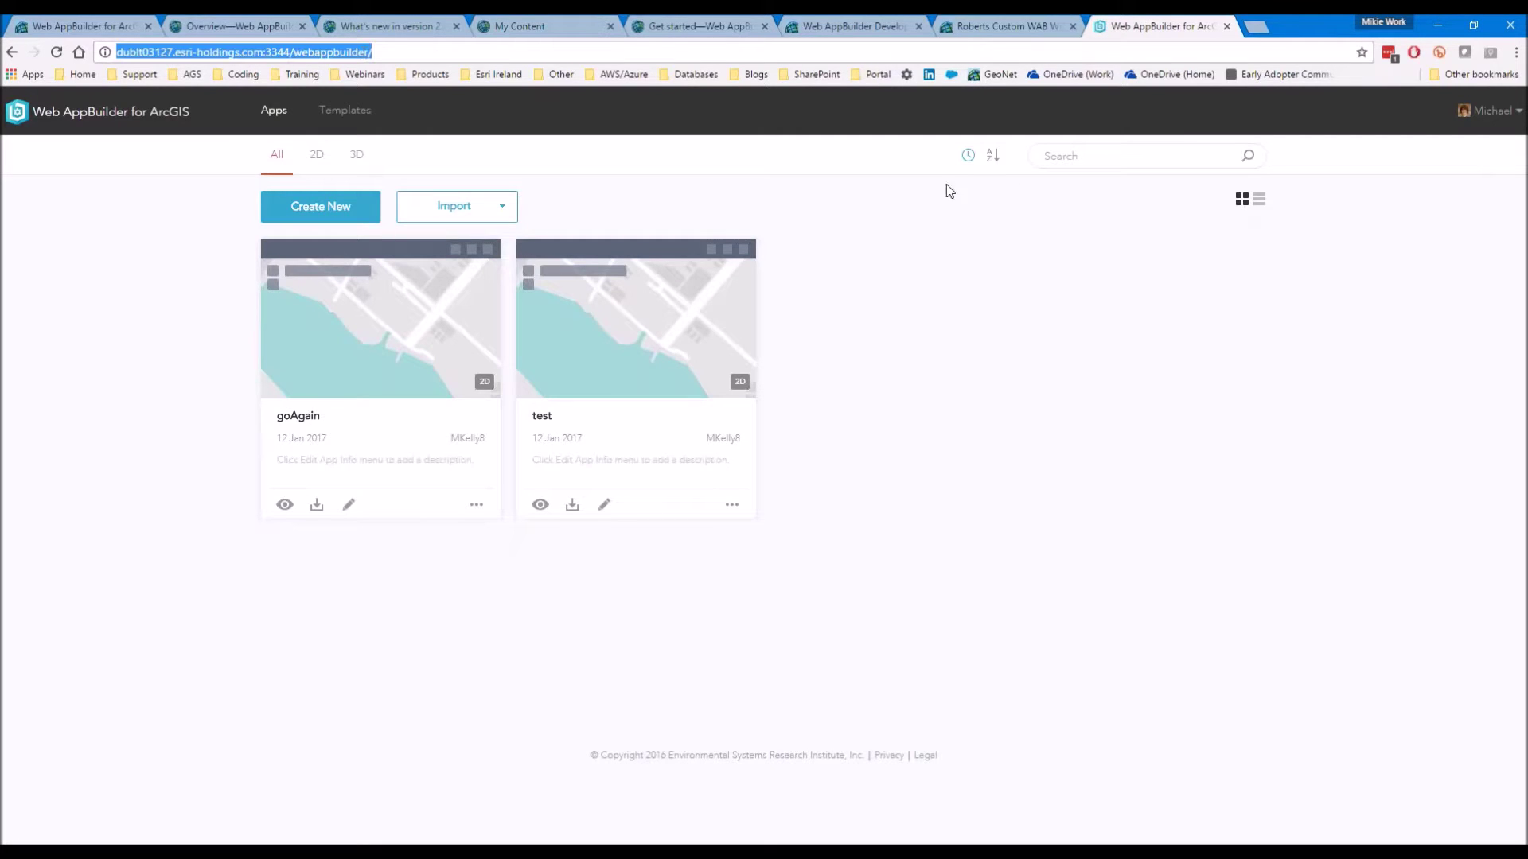
left_click(1516, 52)
left_click(1374, 144)
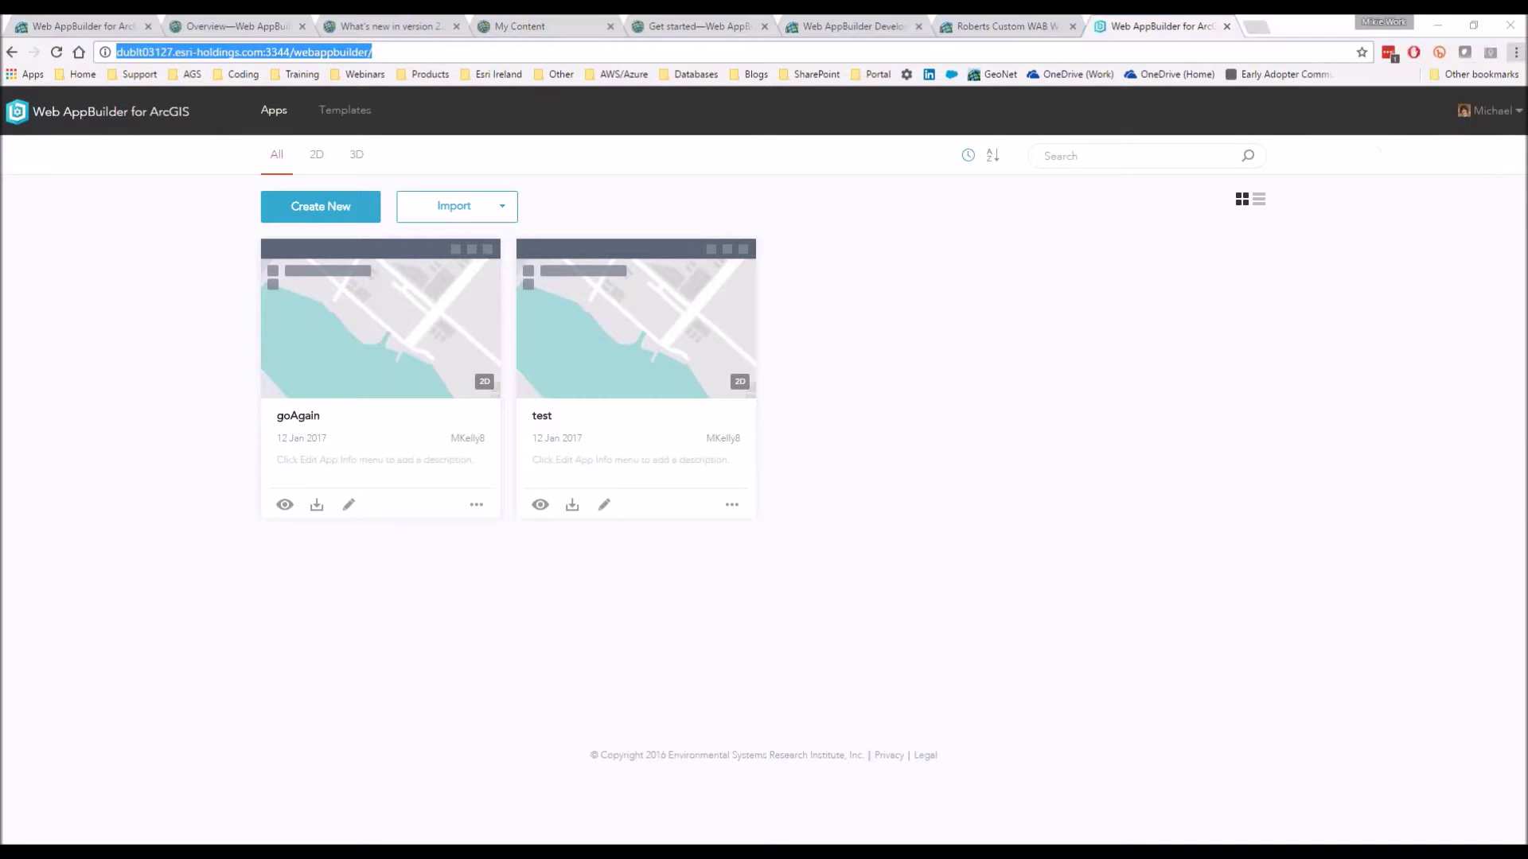
key("ctrl+v")
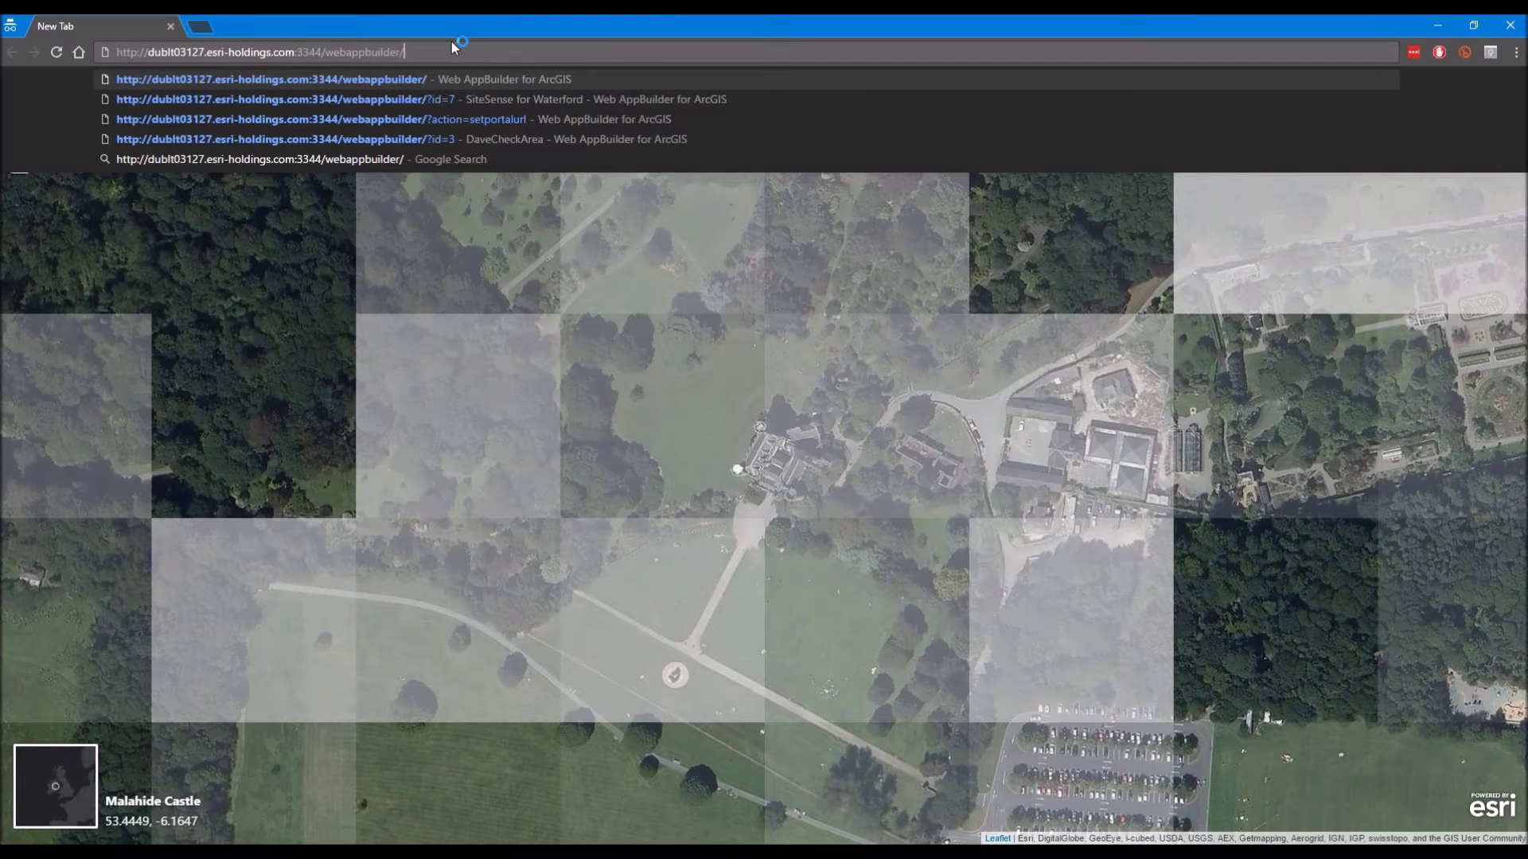
key("Return")
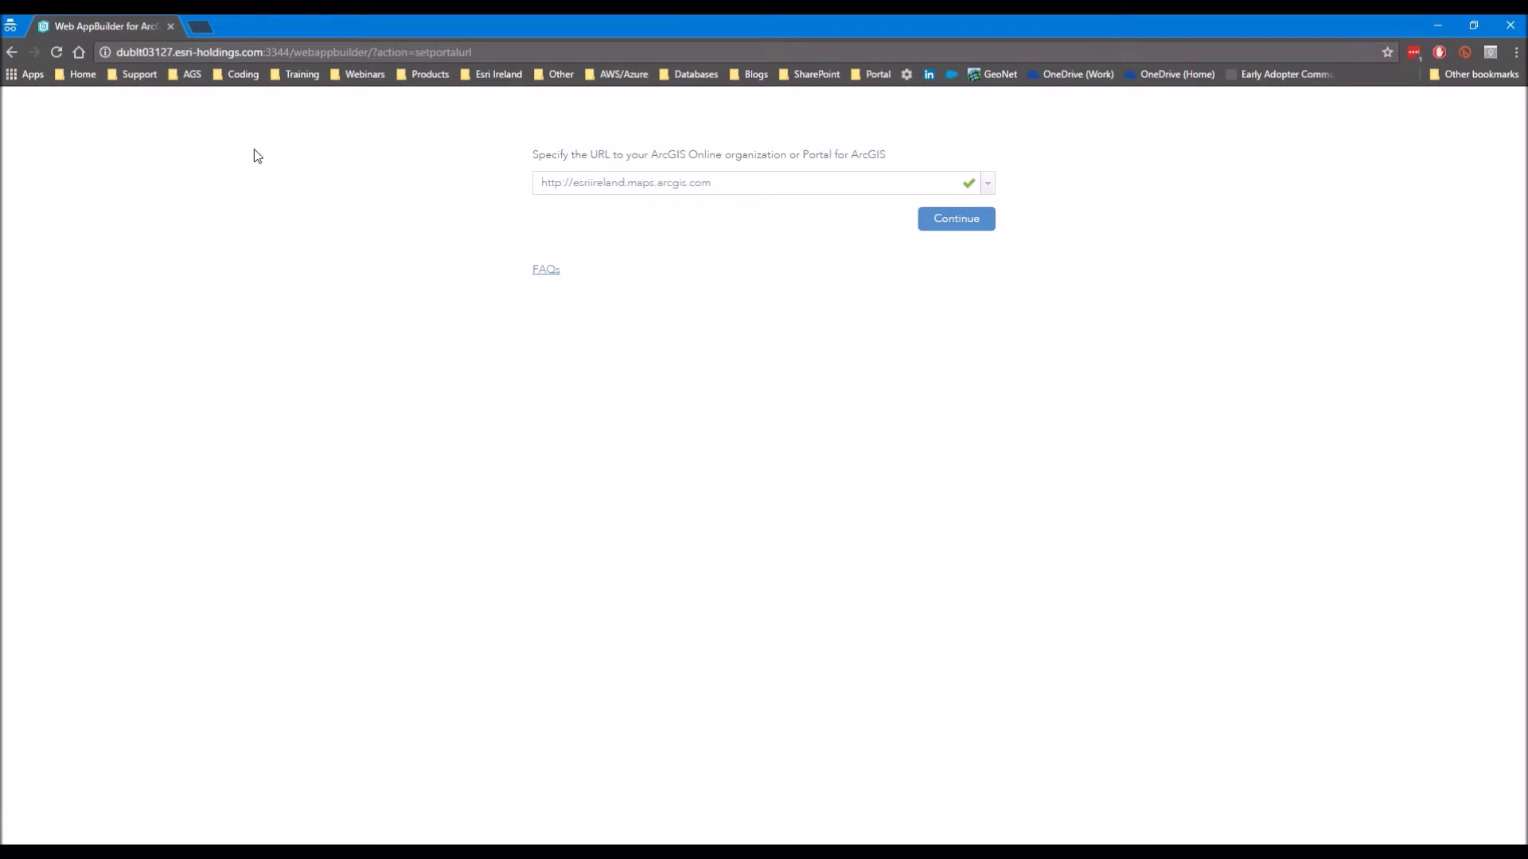
- In a new tab, go to arcgis.com and sign in with the account's username and password
left_click(207, 28)
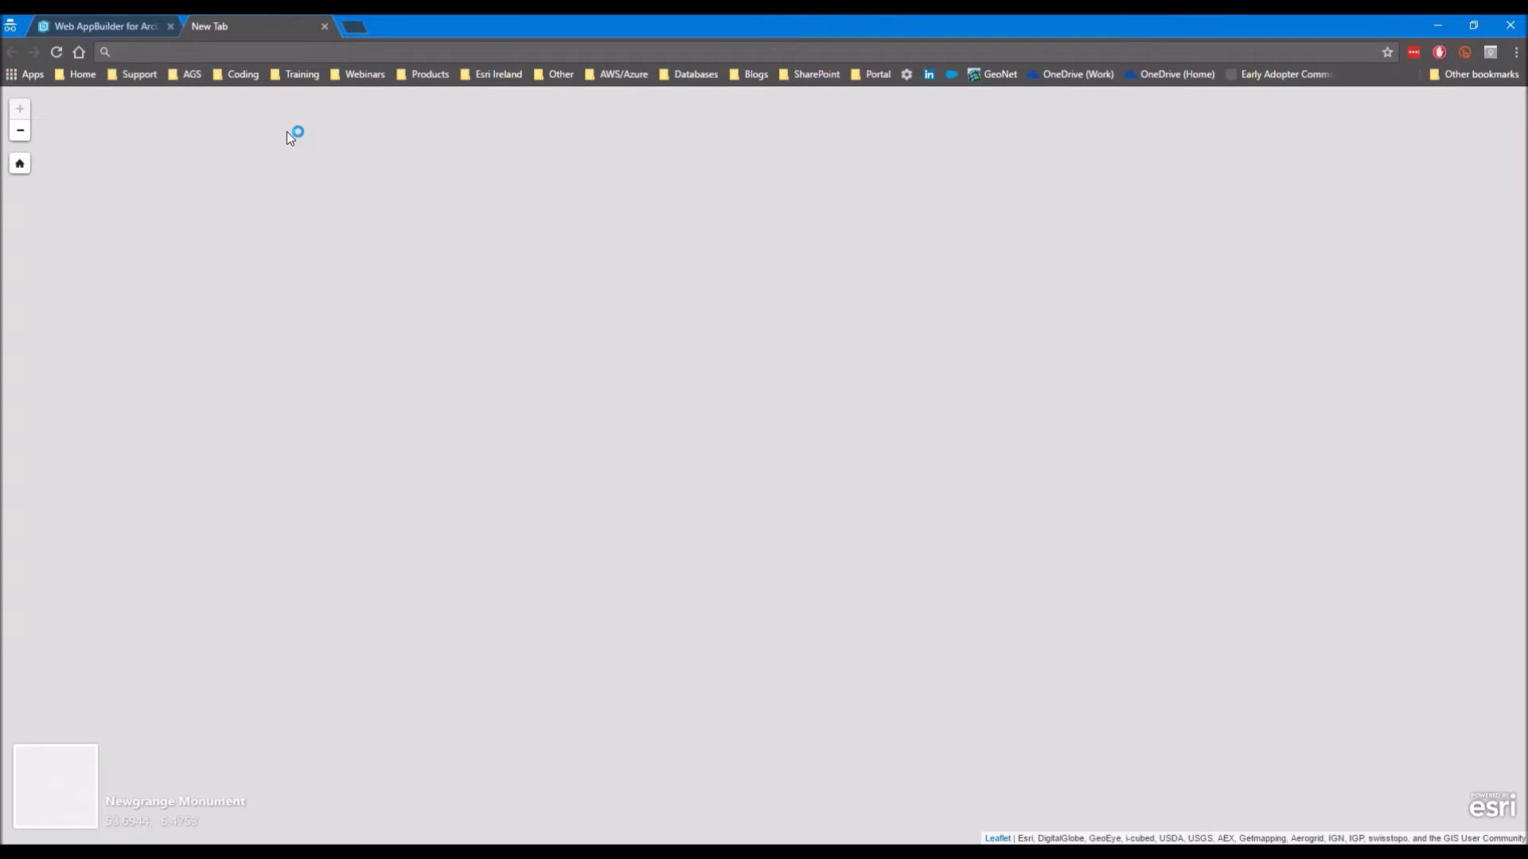
type("arcgis.com")
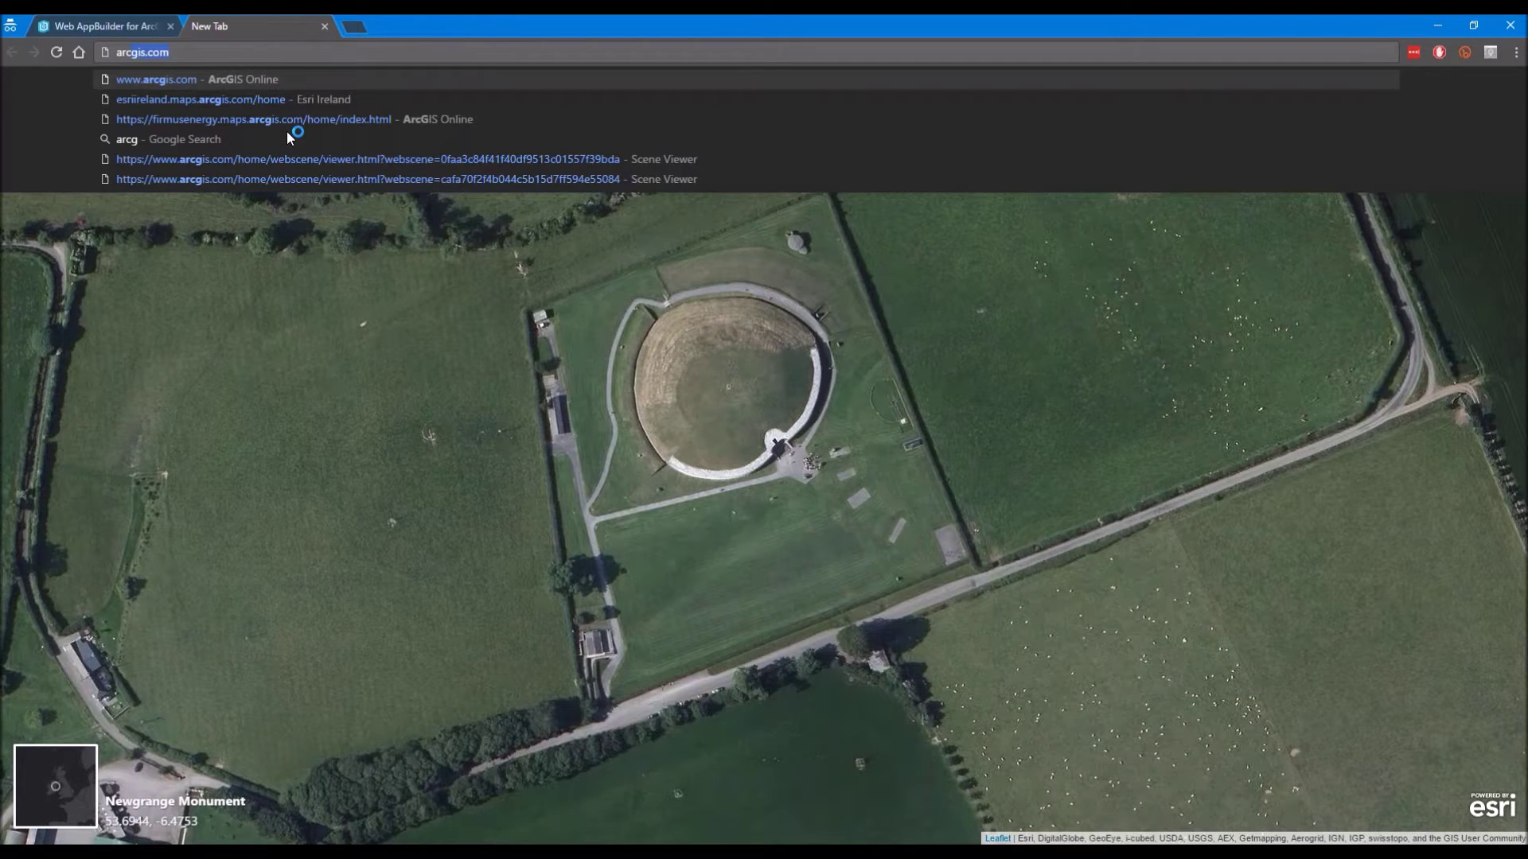
key("Return")
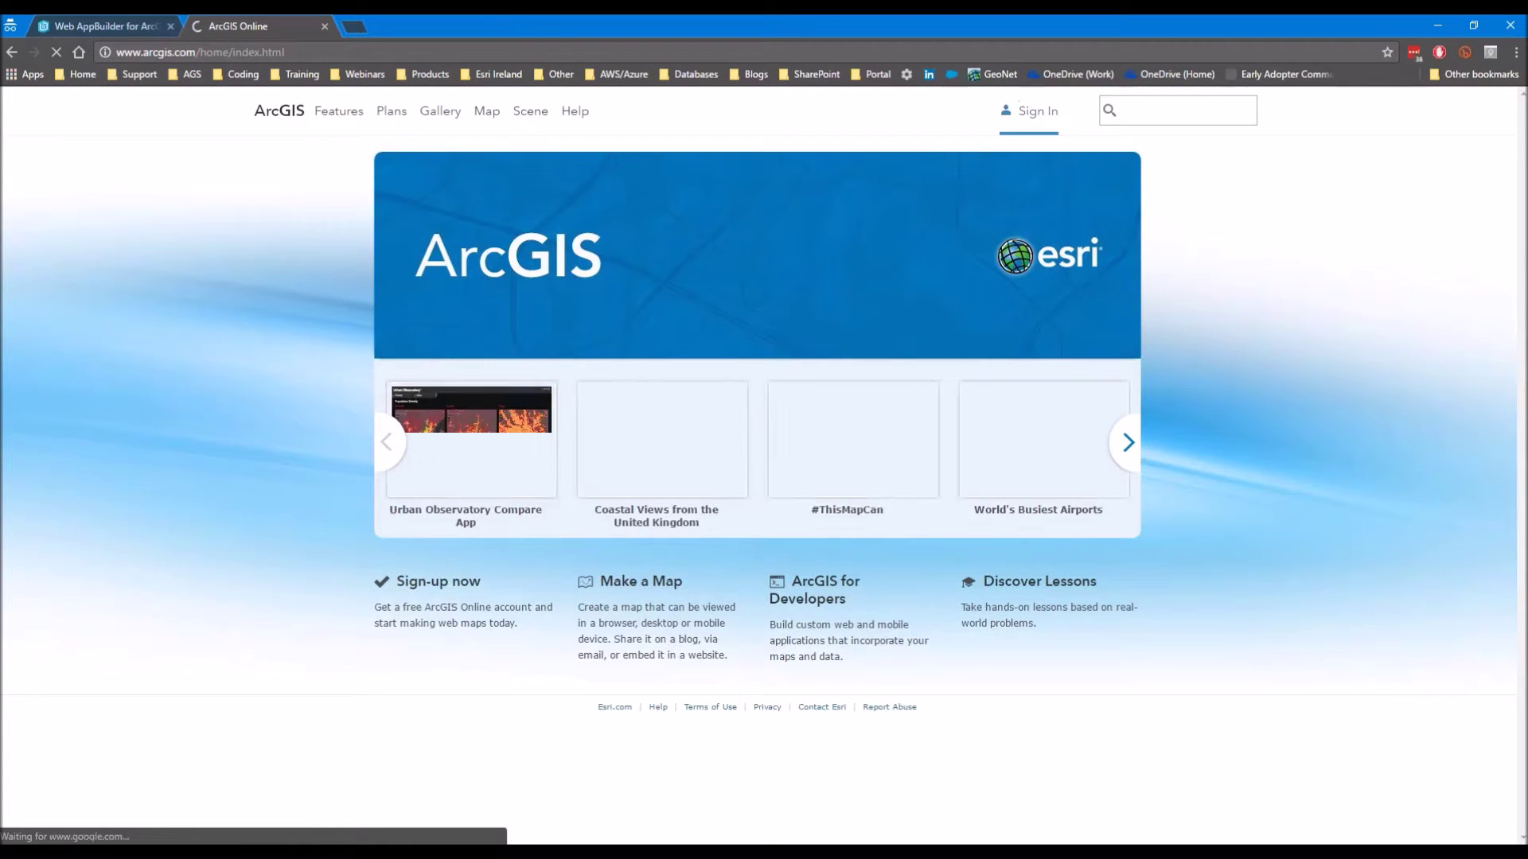
left_click(1021, 108)
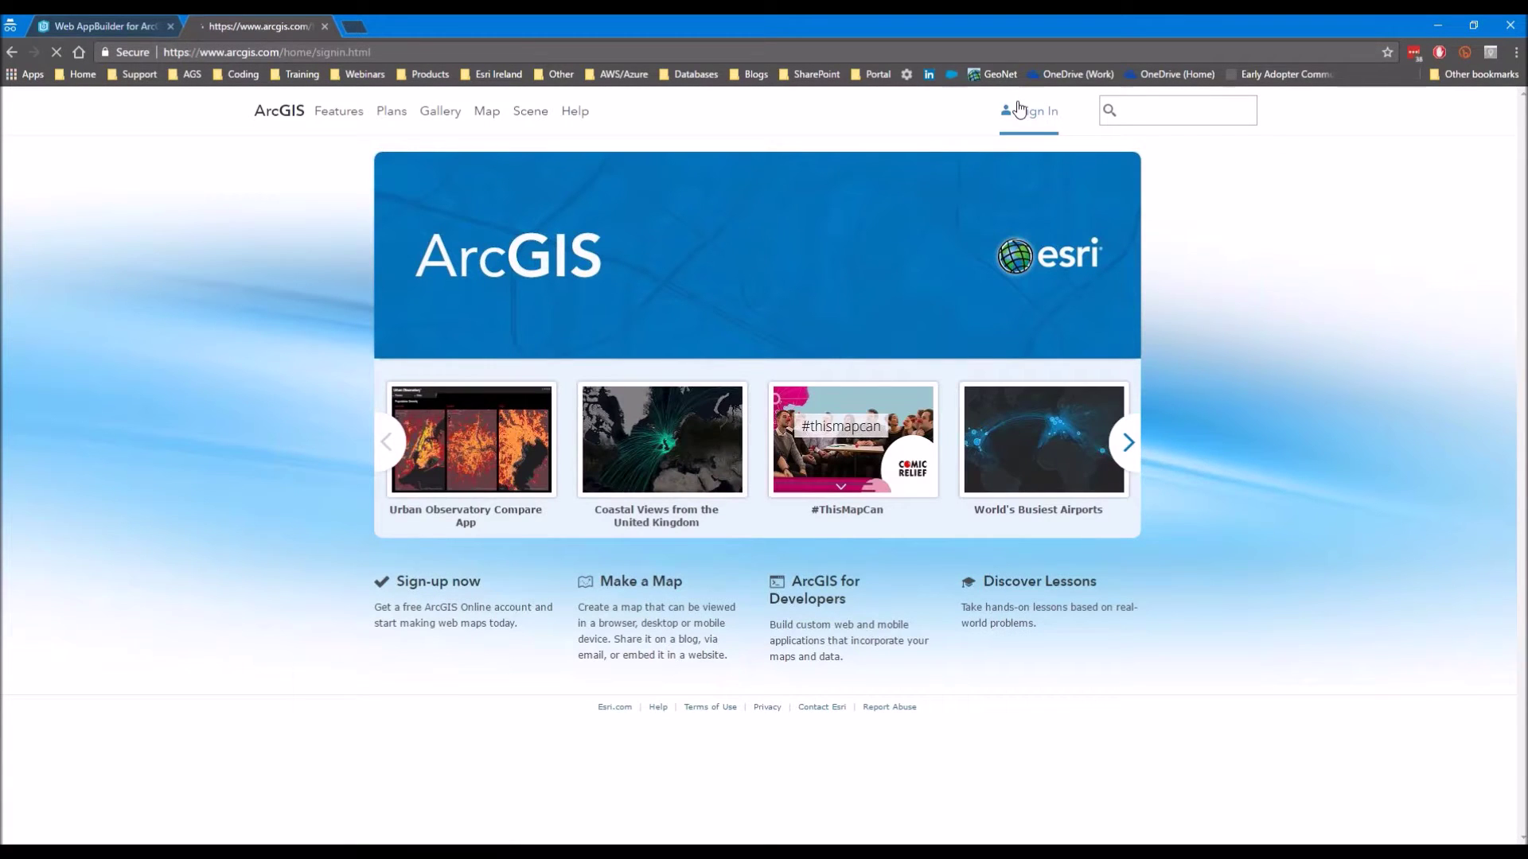
key("Tab")
type("*")
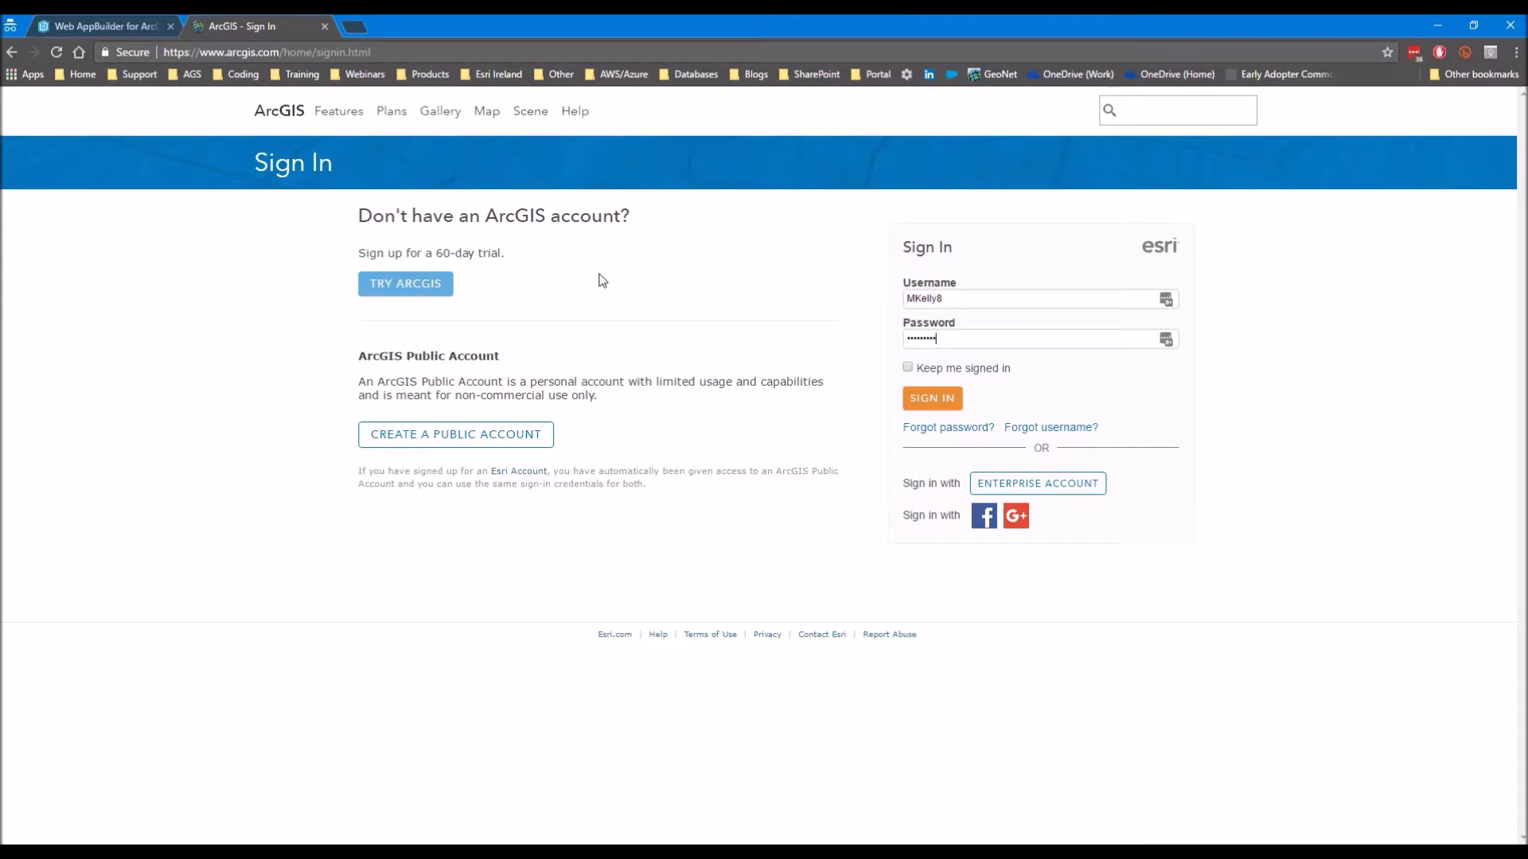
key("Return")
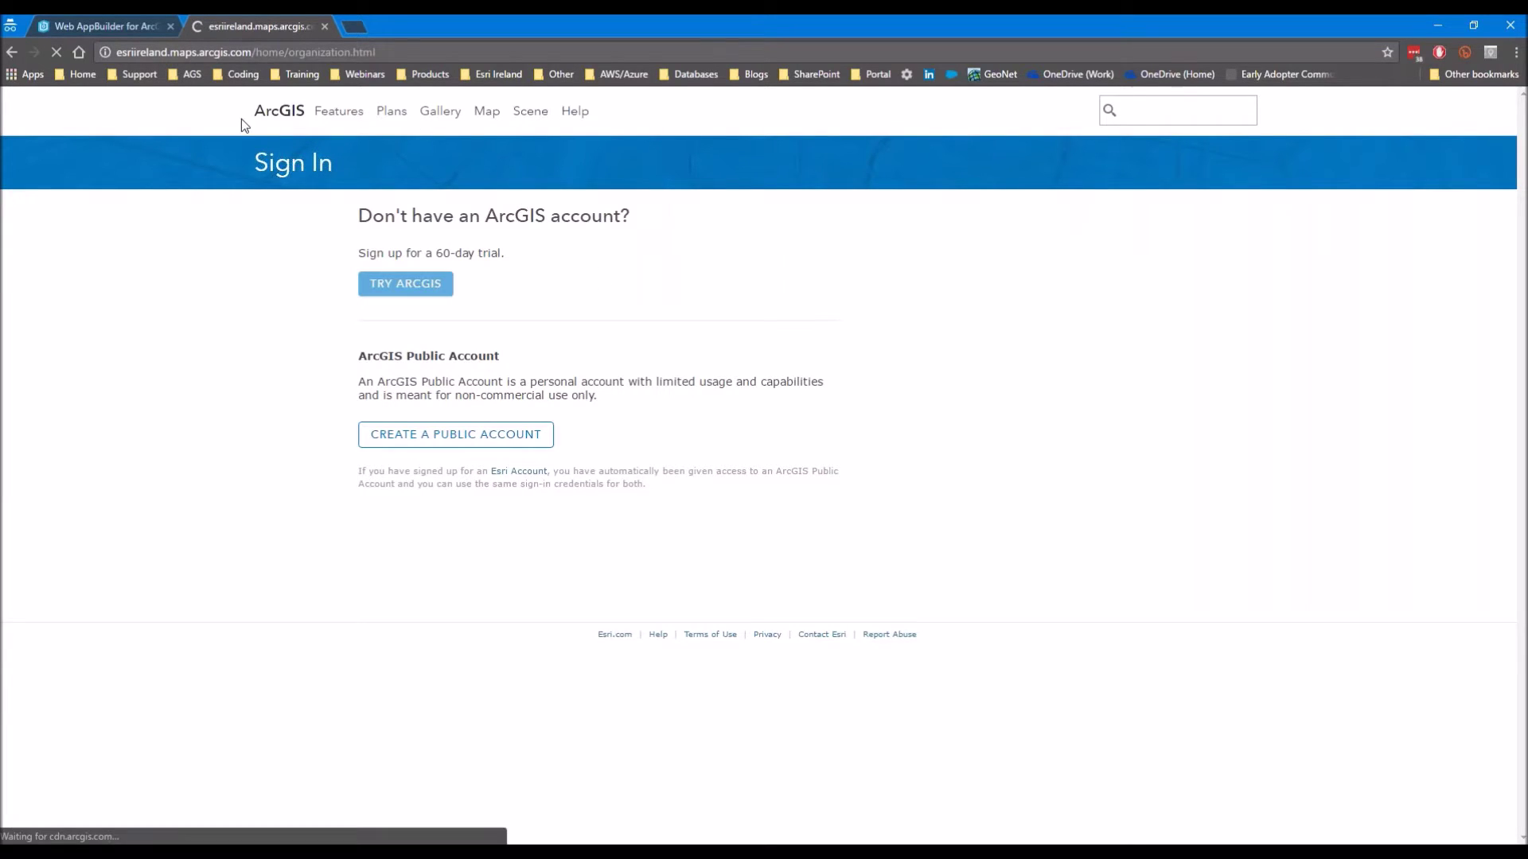
- Select the Esri Ireland organization URL and return to Web AppBuilder's organization URL field
left_click(141, 54)
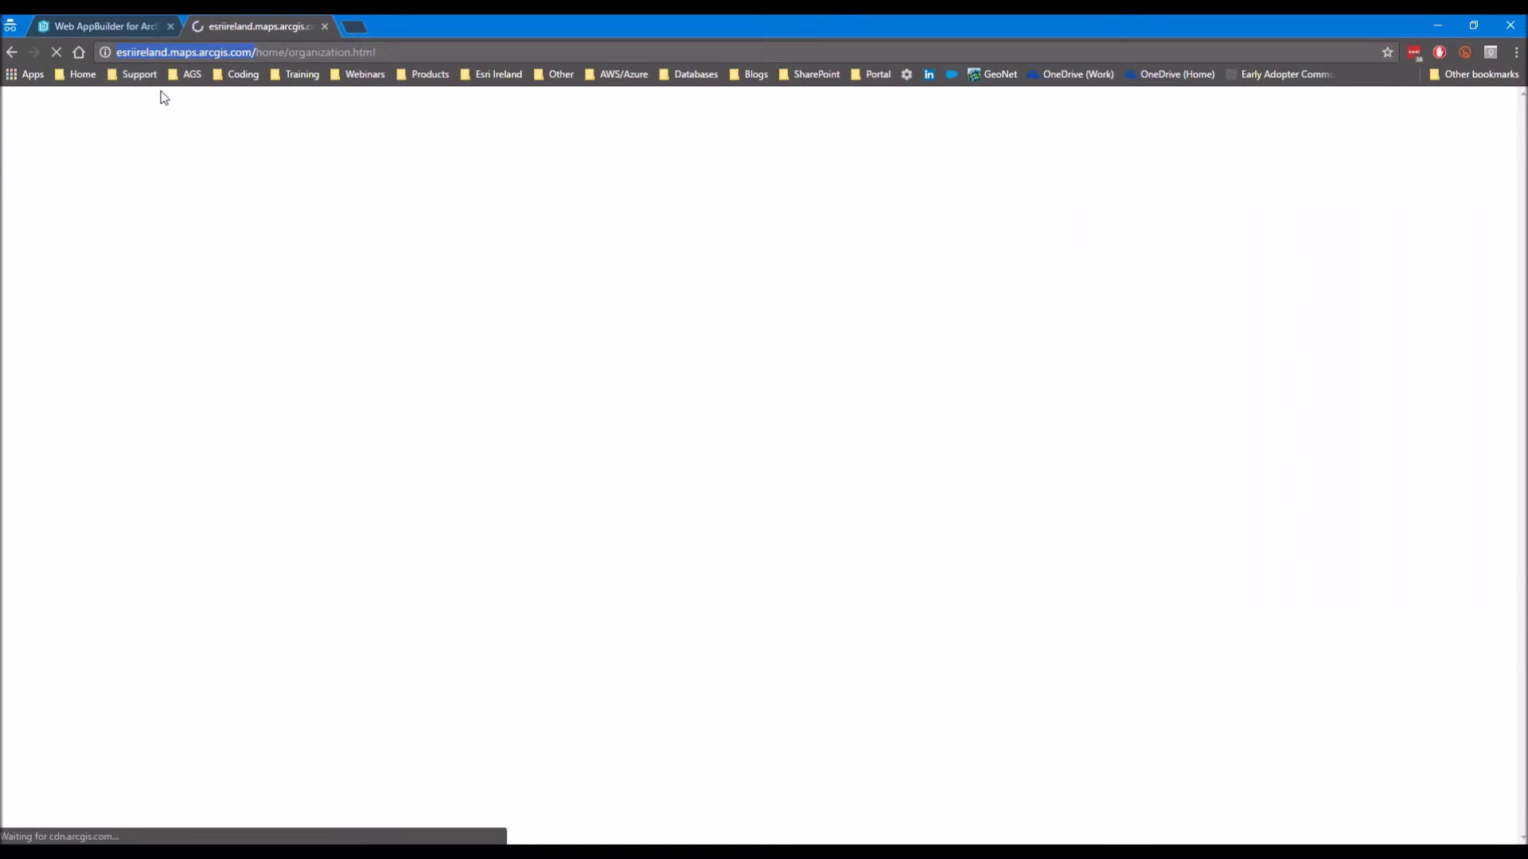
left_click(138, 31)
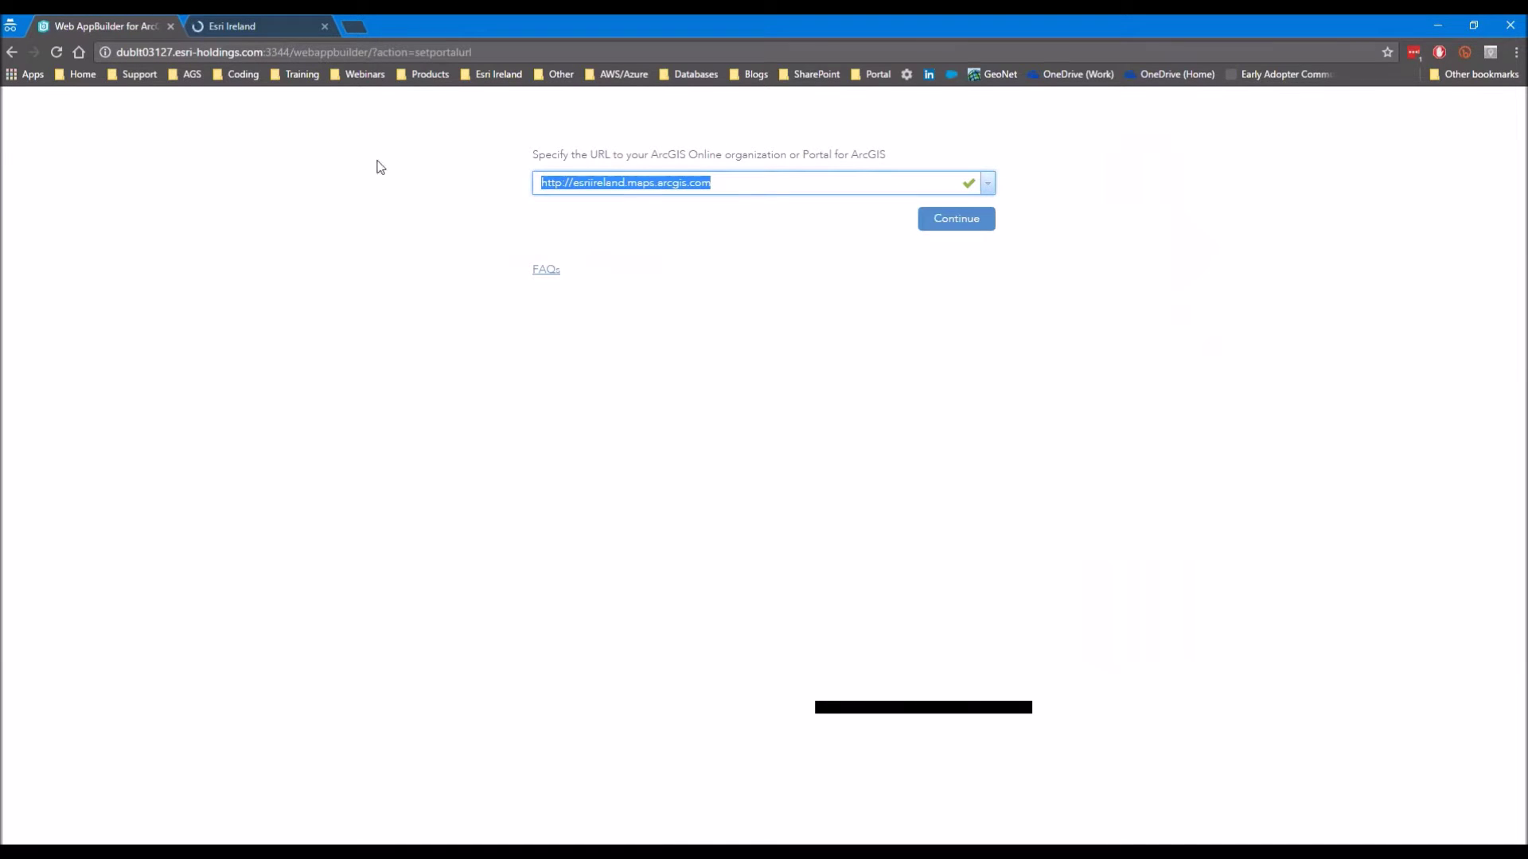
left_click(563, 184)
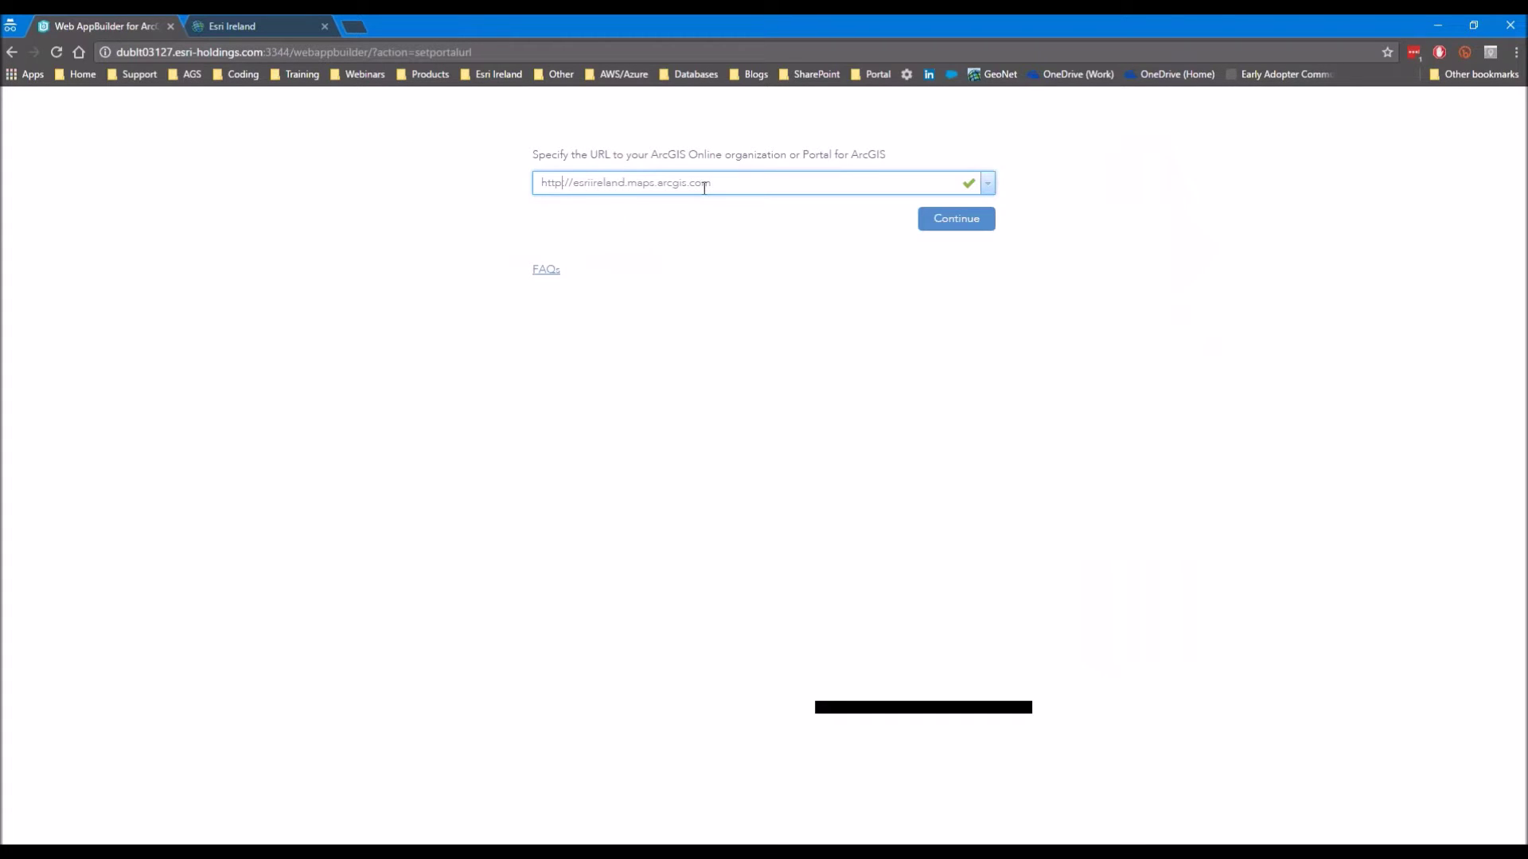
type(":")
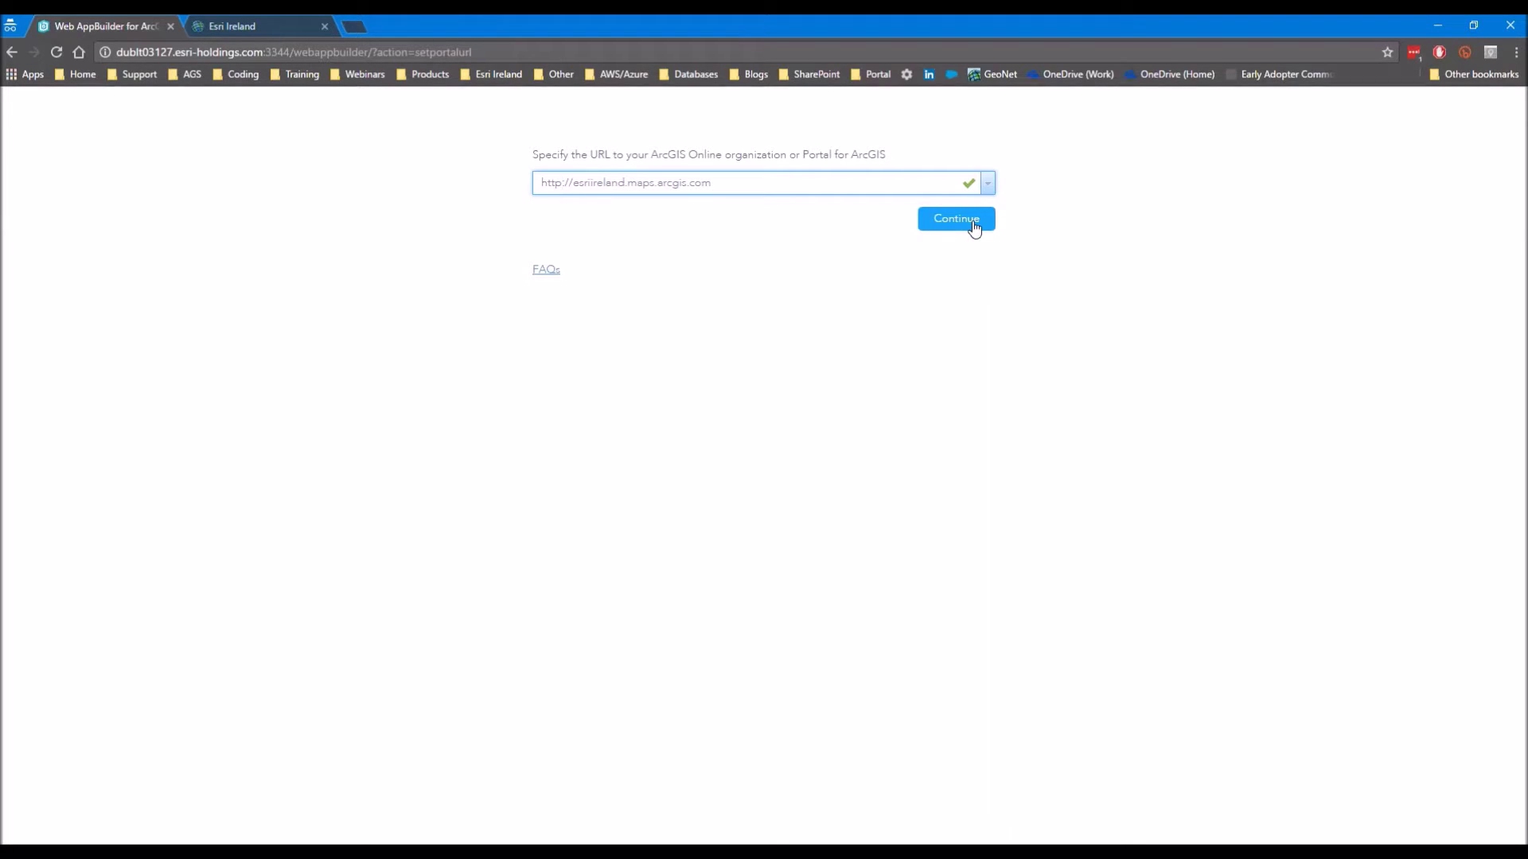
type(":")
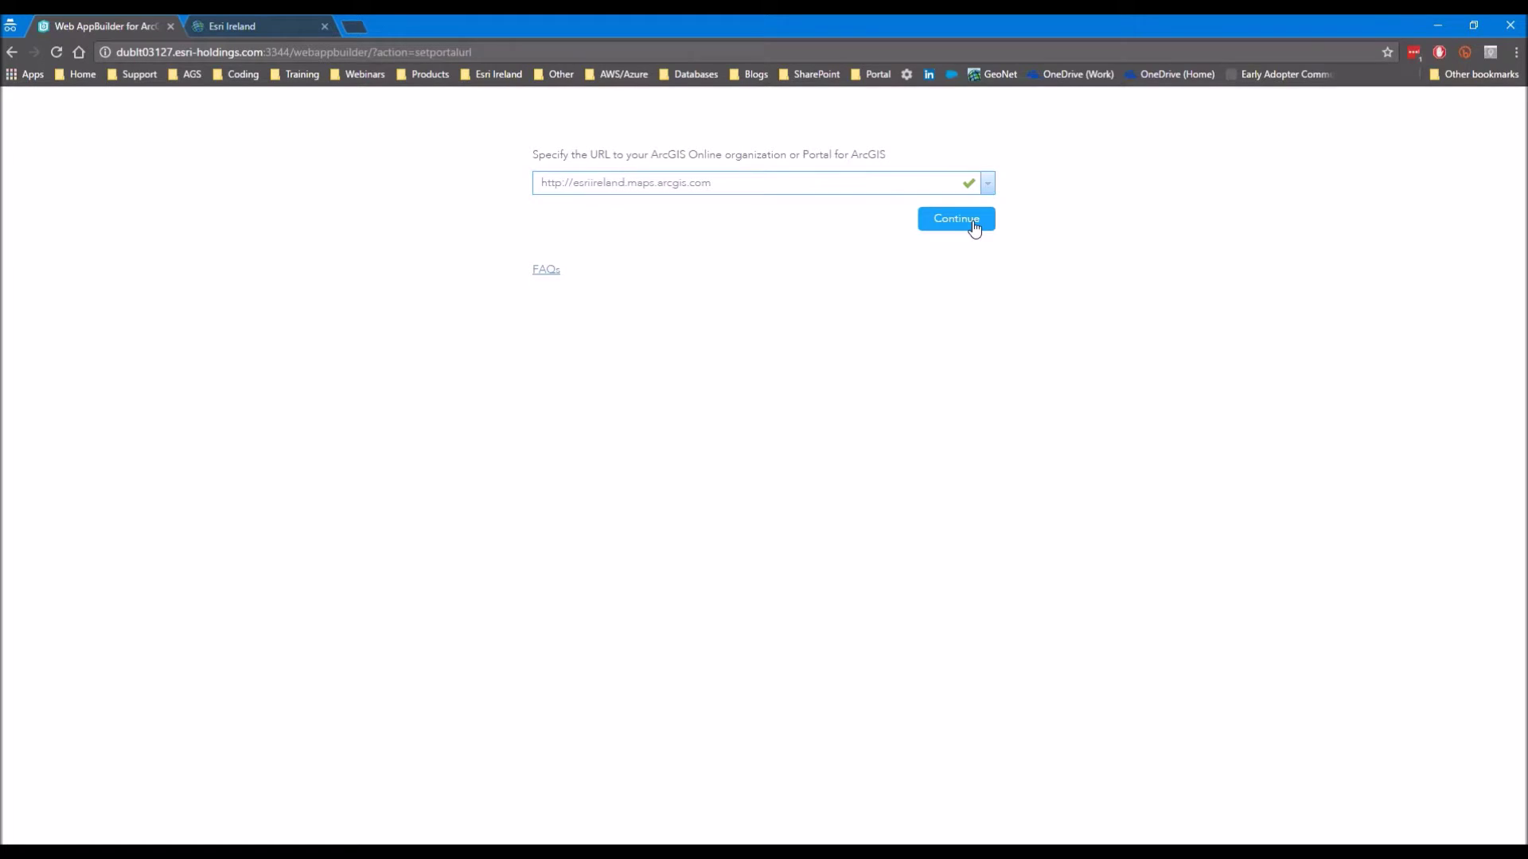
left_click(974, 228)
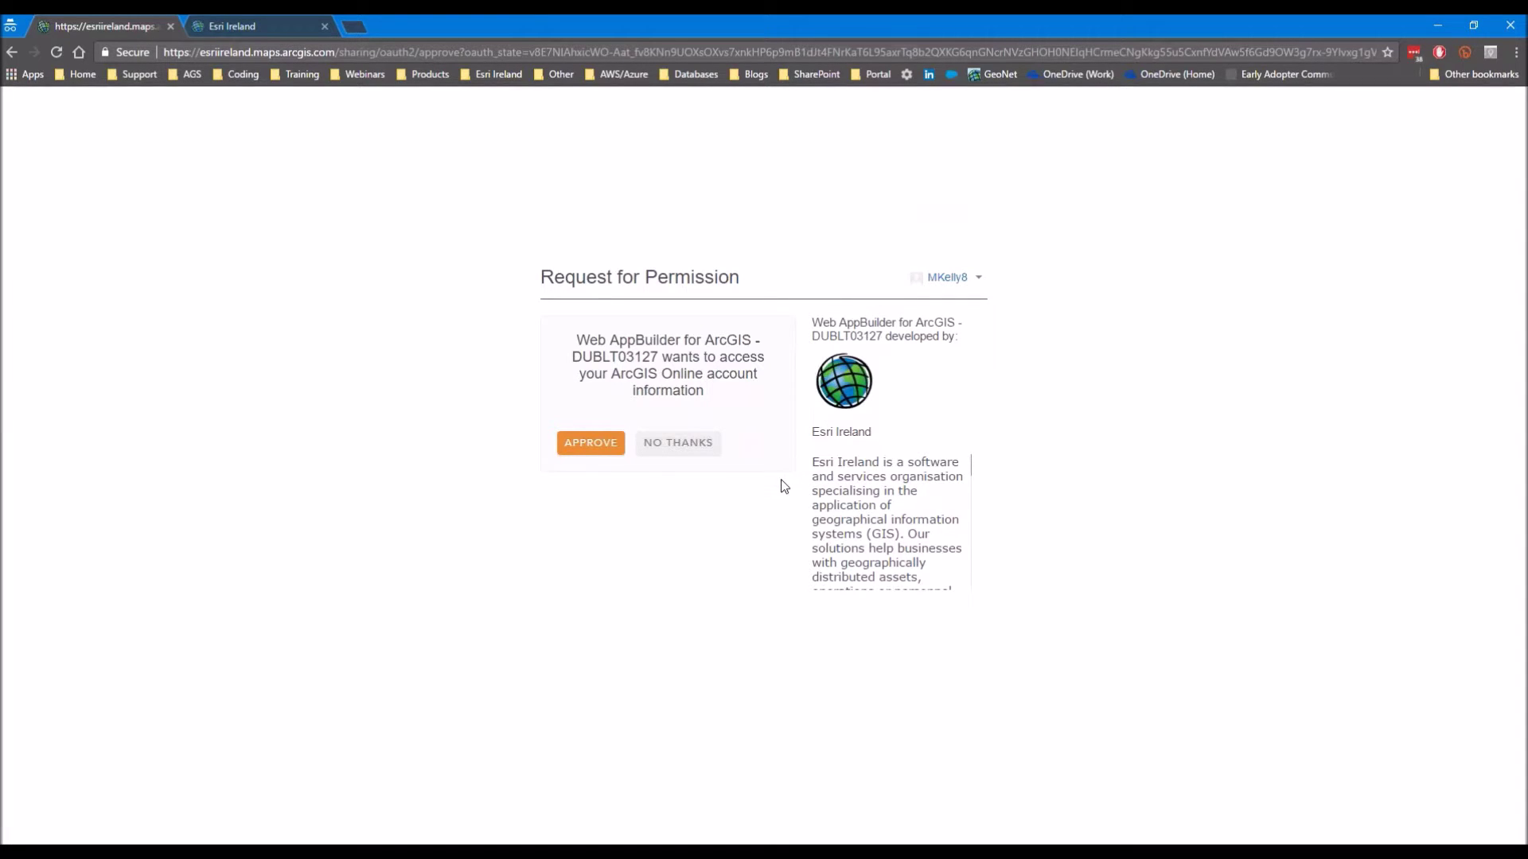
left_click(601, 455)
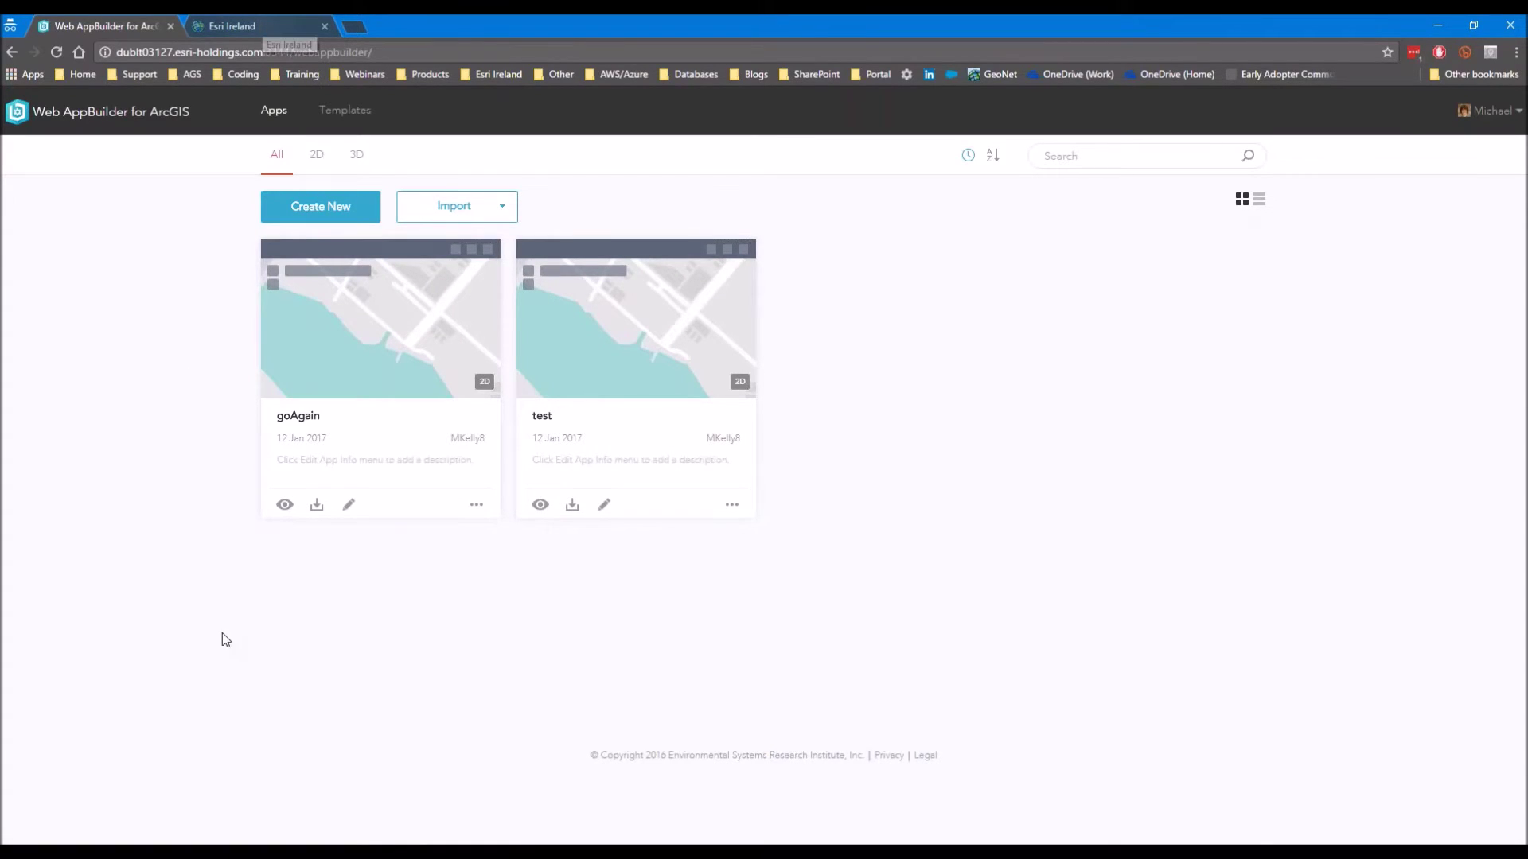
mouse_move(239, 835)
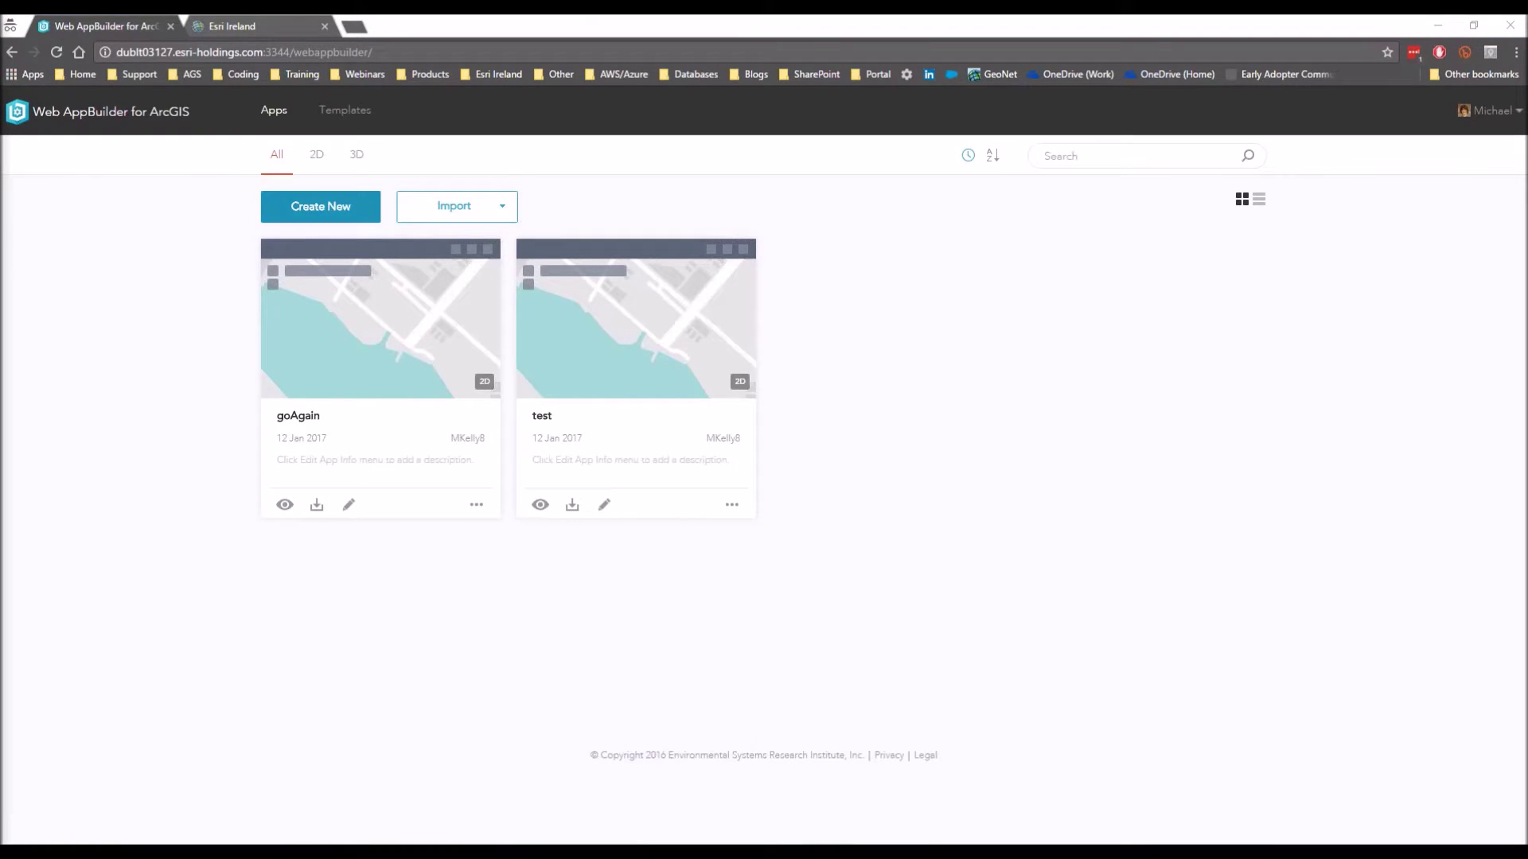
left_click(279, 22)
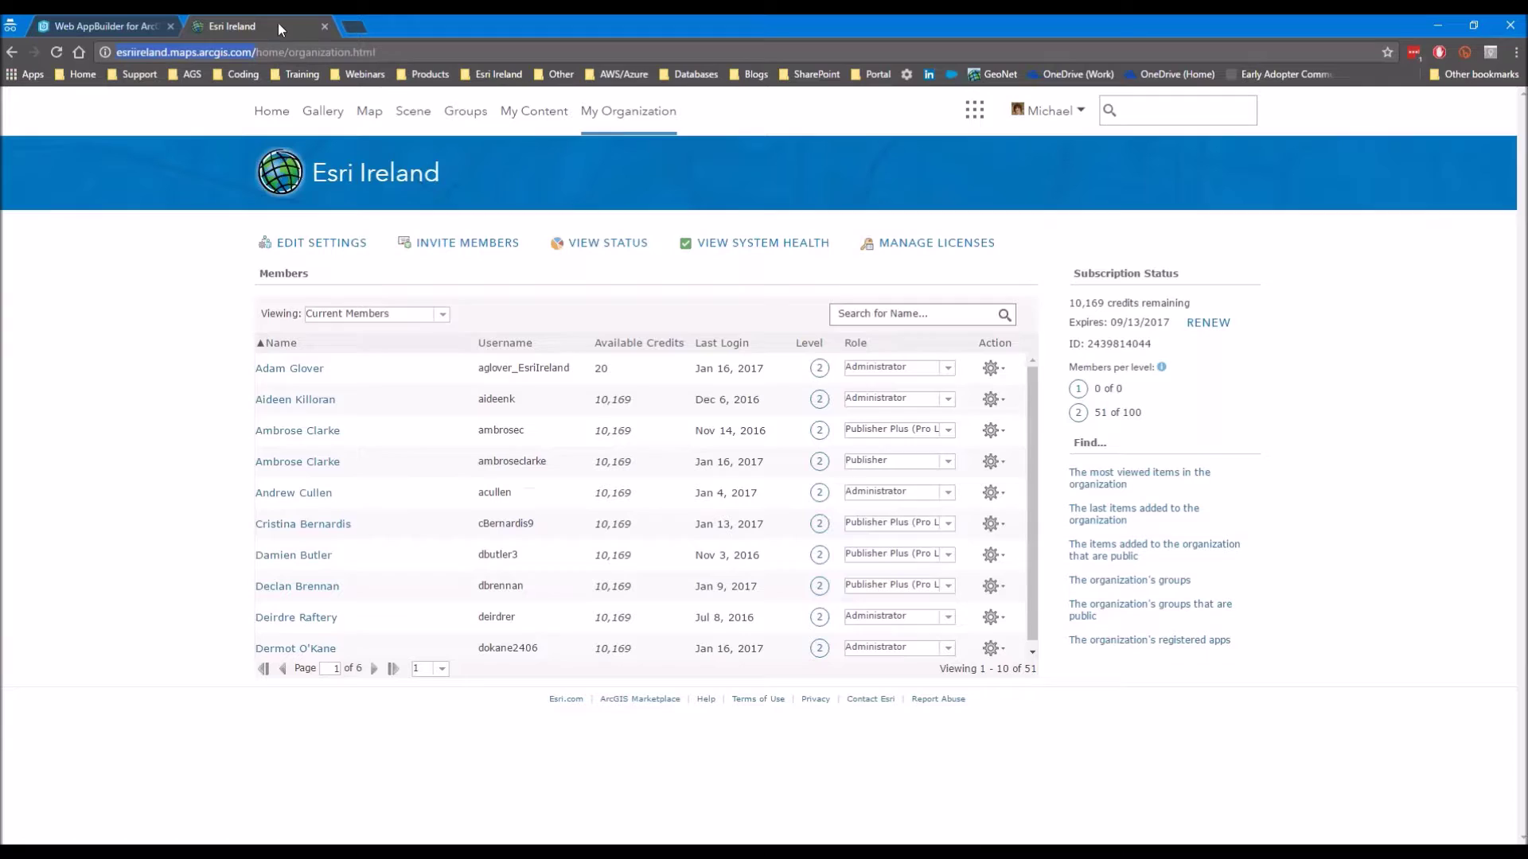
left_click(543, 112)
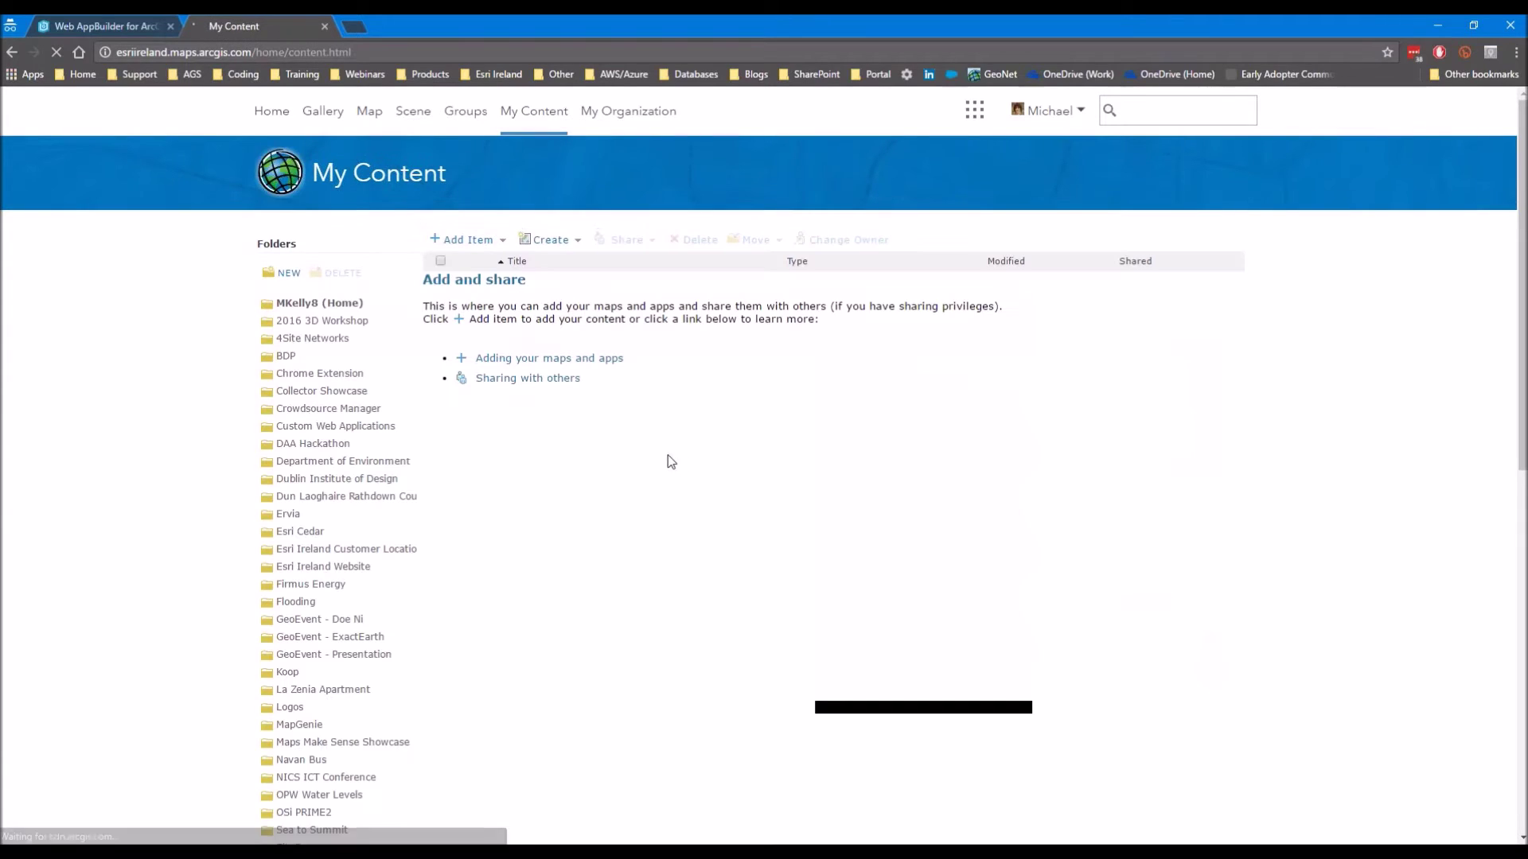
left_click(501, 241)
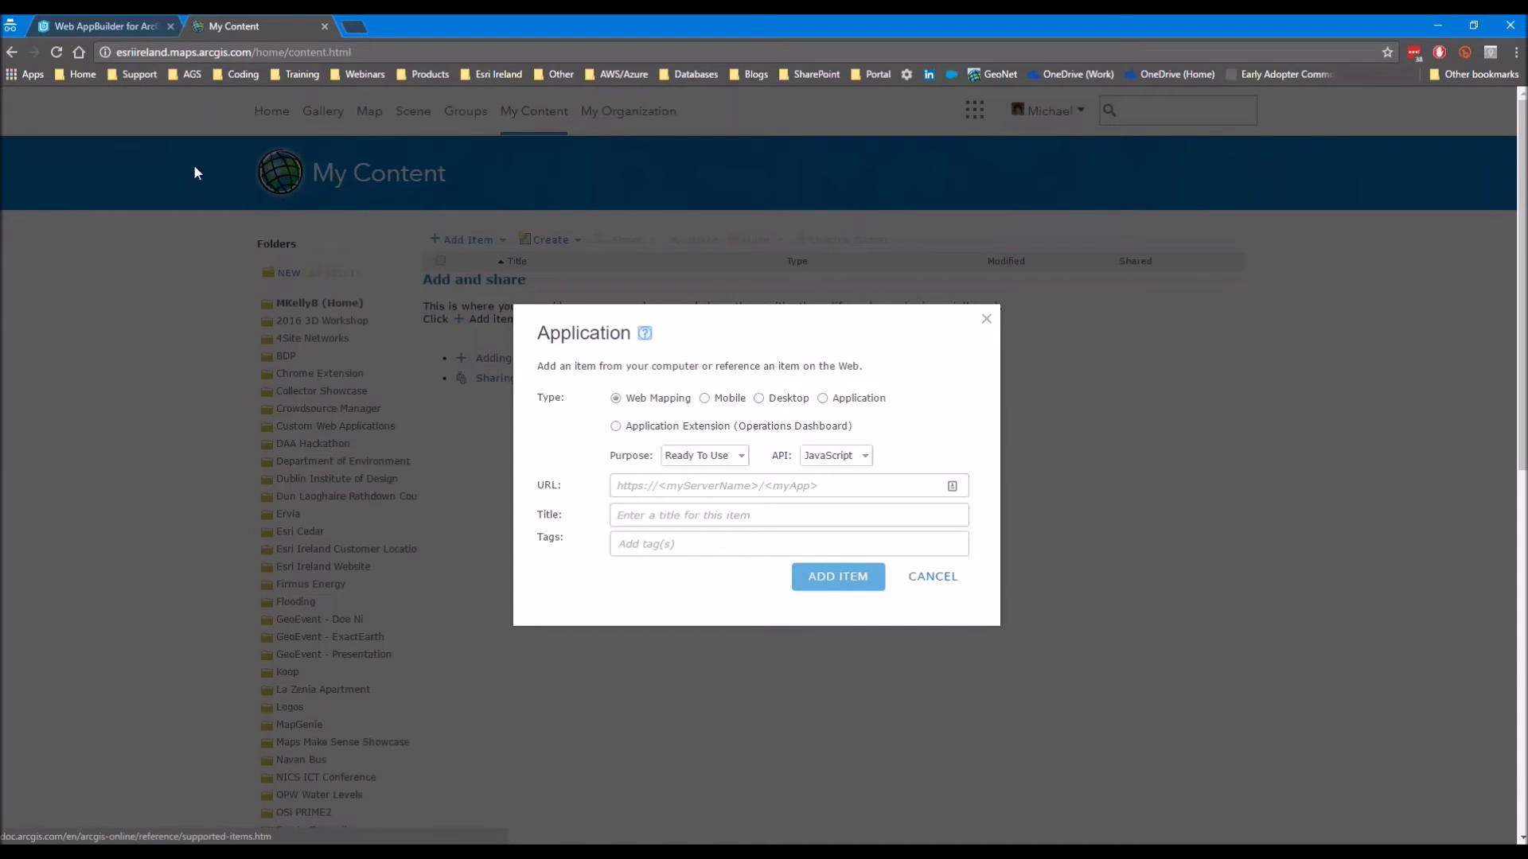
left_click(116, 32)
left_click(263, 51)
key("ctrl+c")
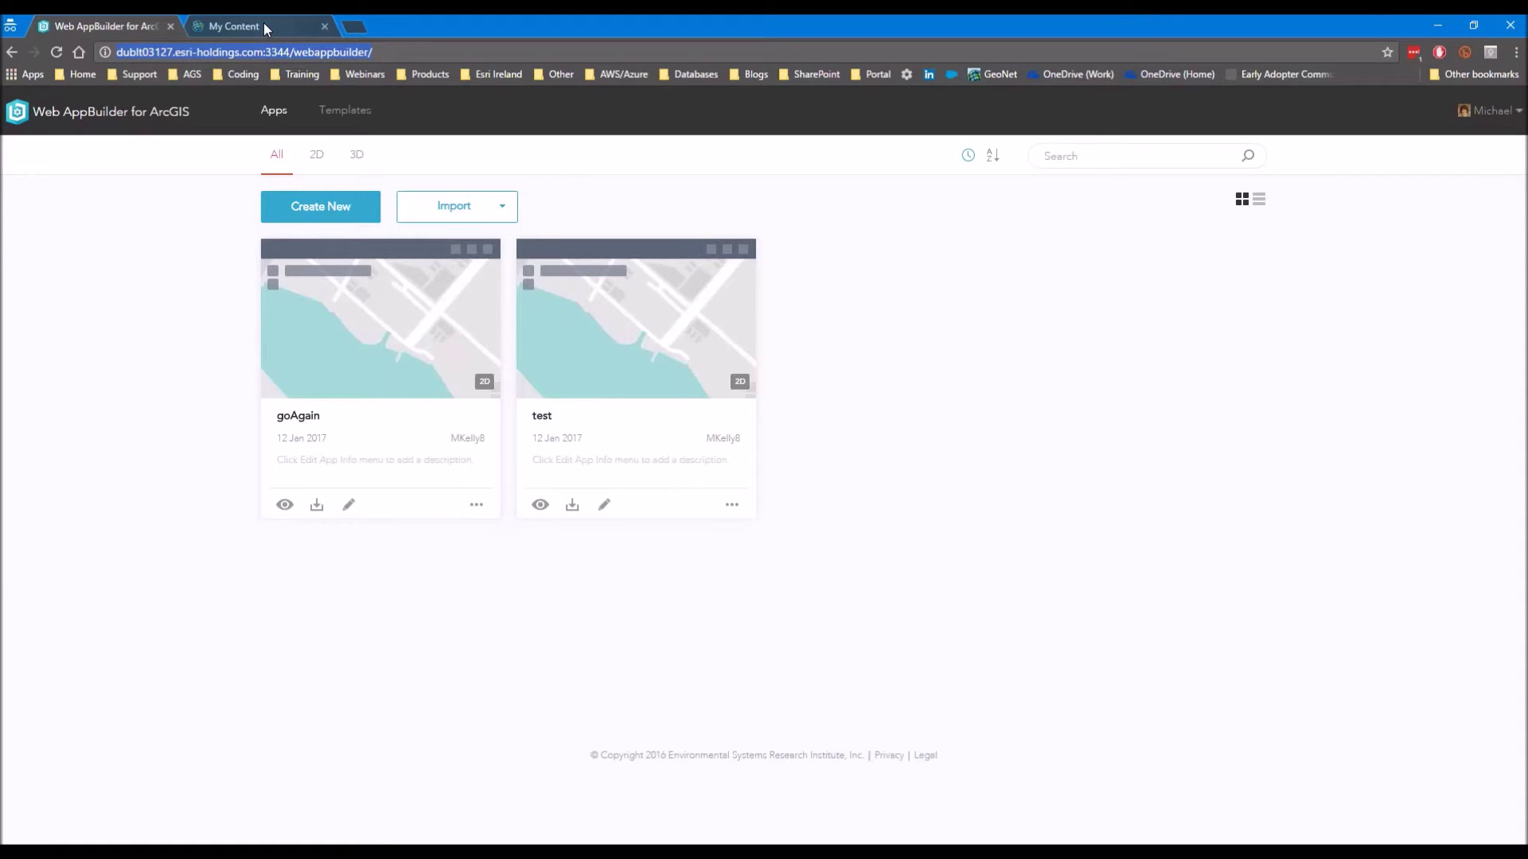
left_click(264, 22)
left_click(700, 485)
key("ctrl+v")
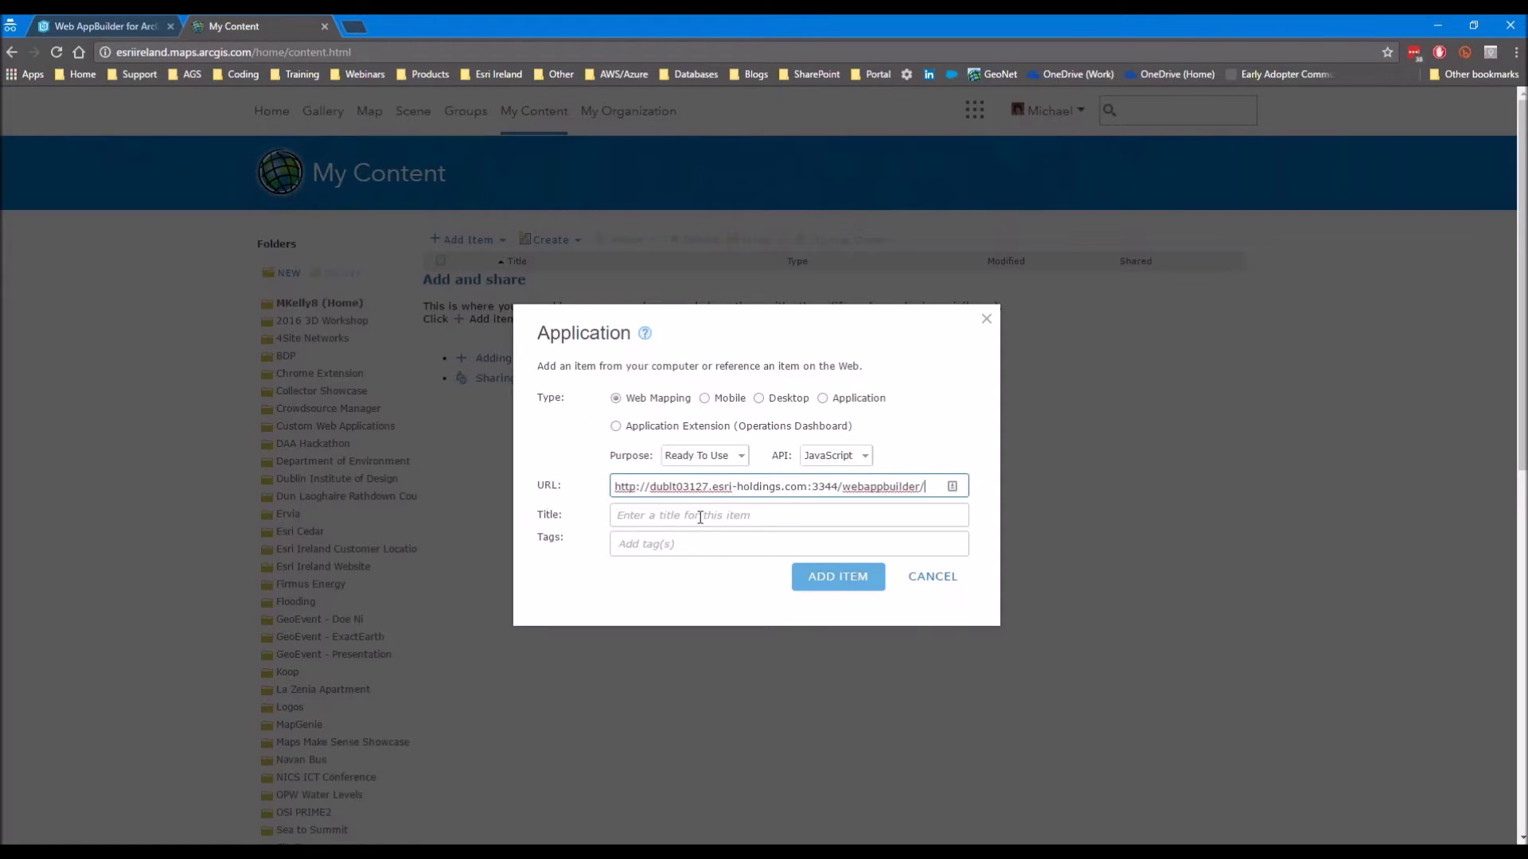
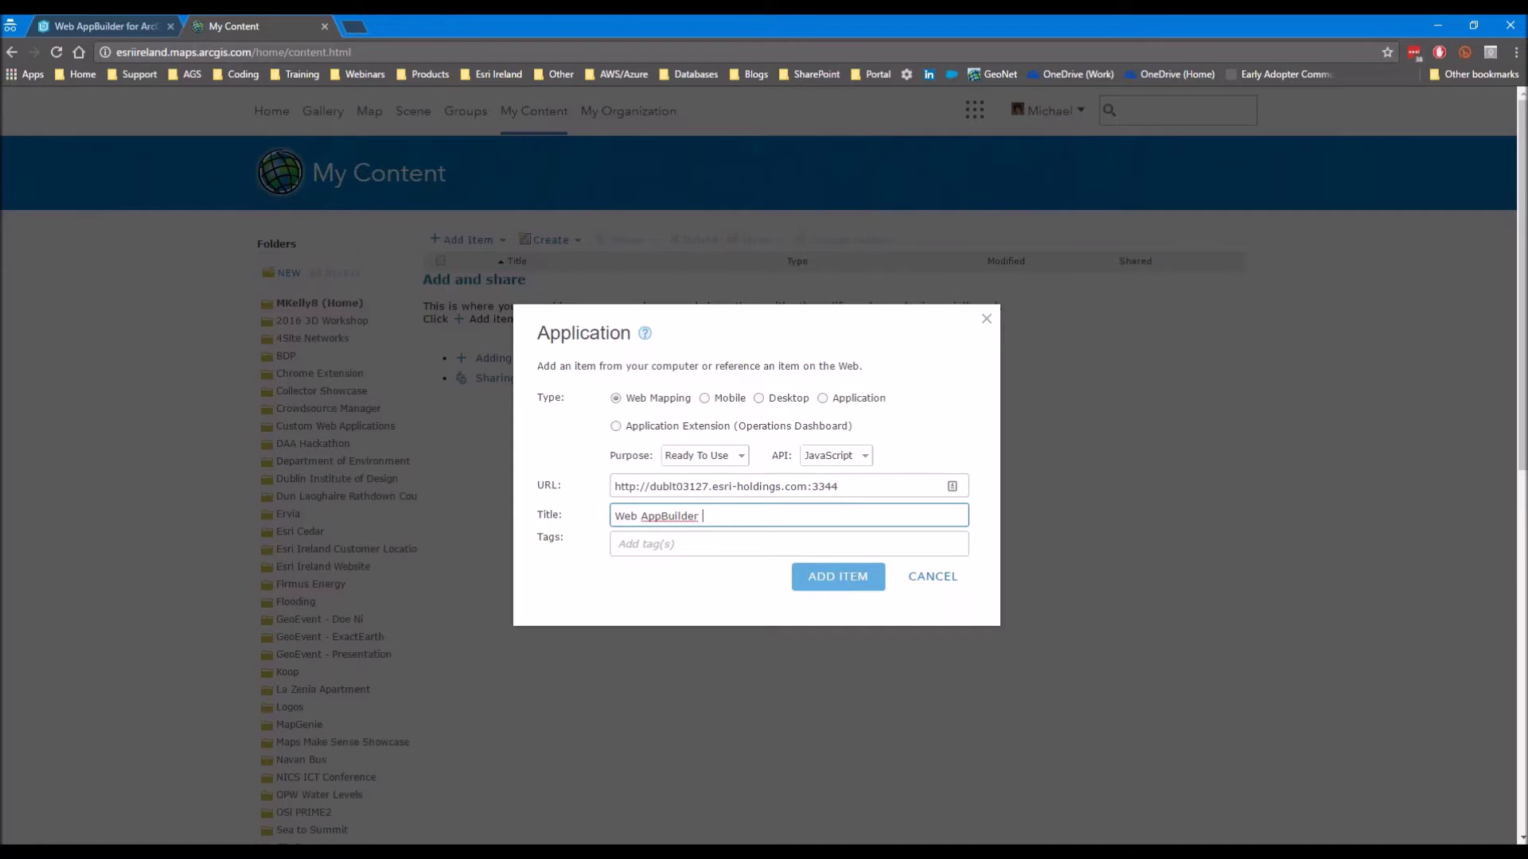
- Enter the title 'Web AppBuilder Dev Ed', add the same text as a tag, and submit
type("Dev Ed")
left_click(637, 544)
triple_click(695, 521)
key("ctrl+c")
left_click(647, 545)
key("ctrl+v")
left_click(775, 518)
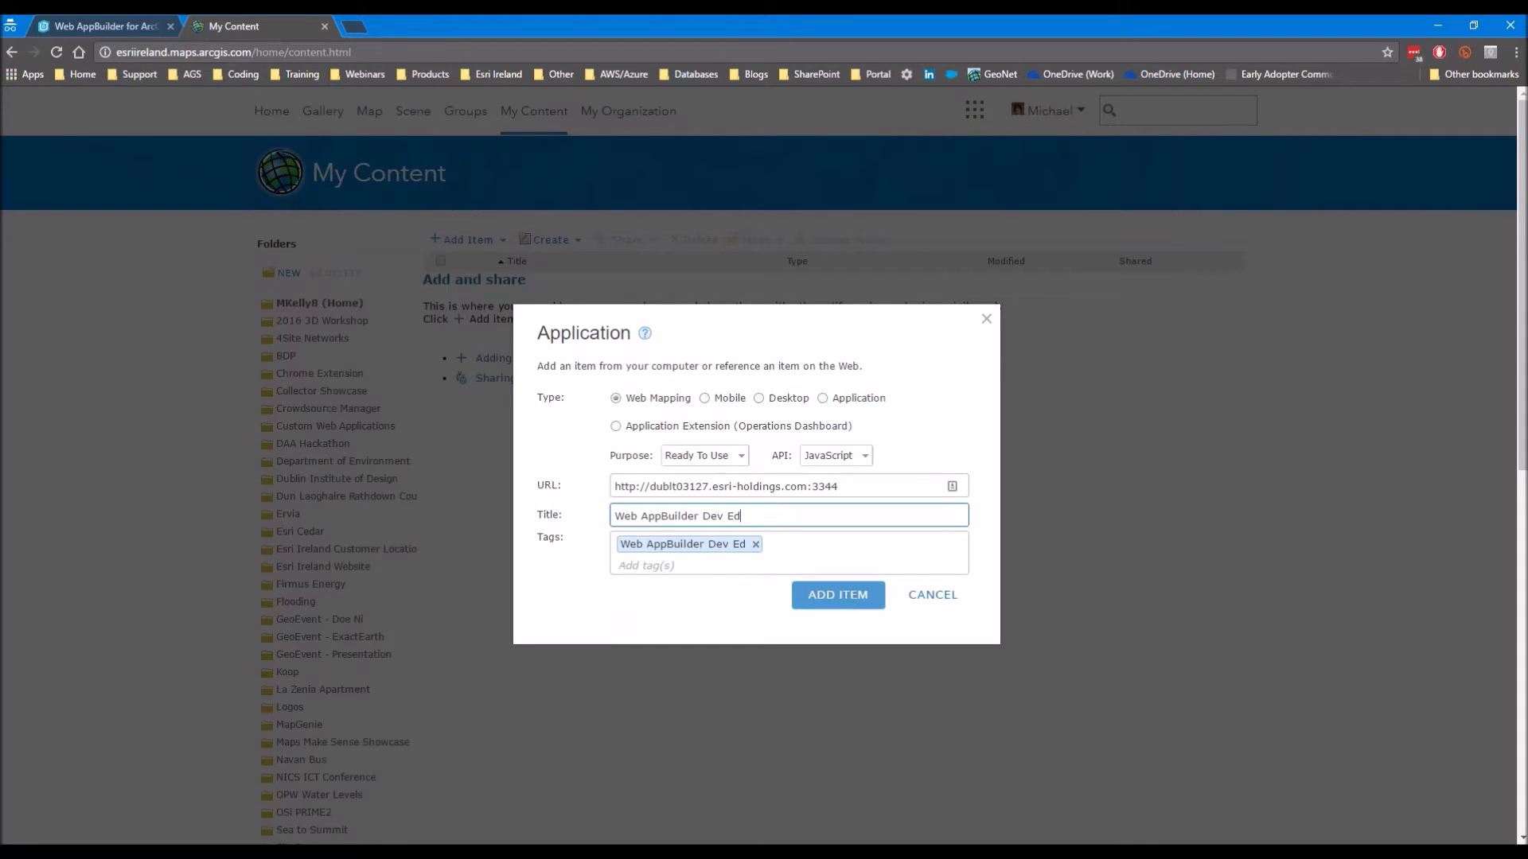
left_click(846, 602)
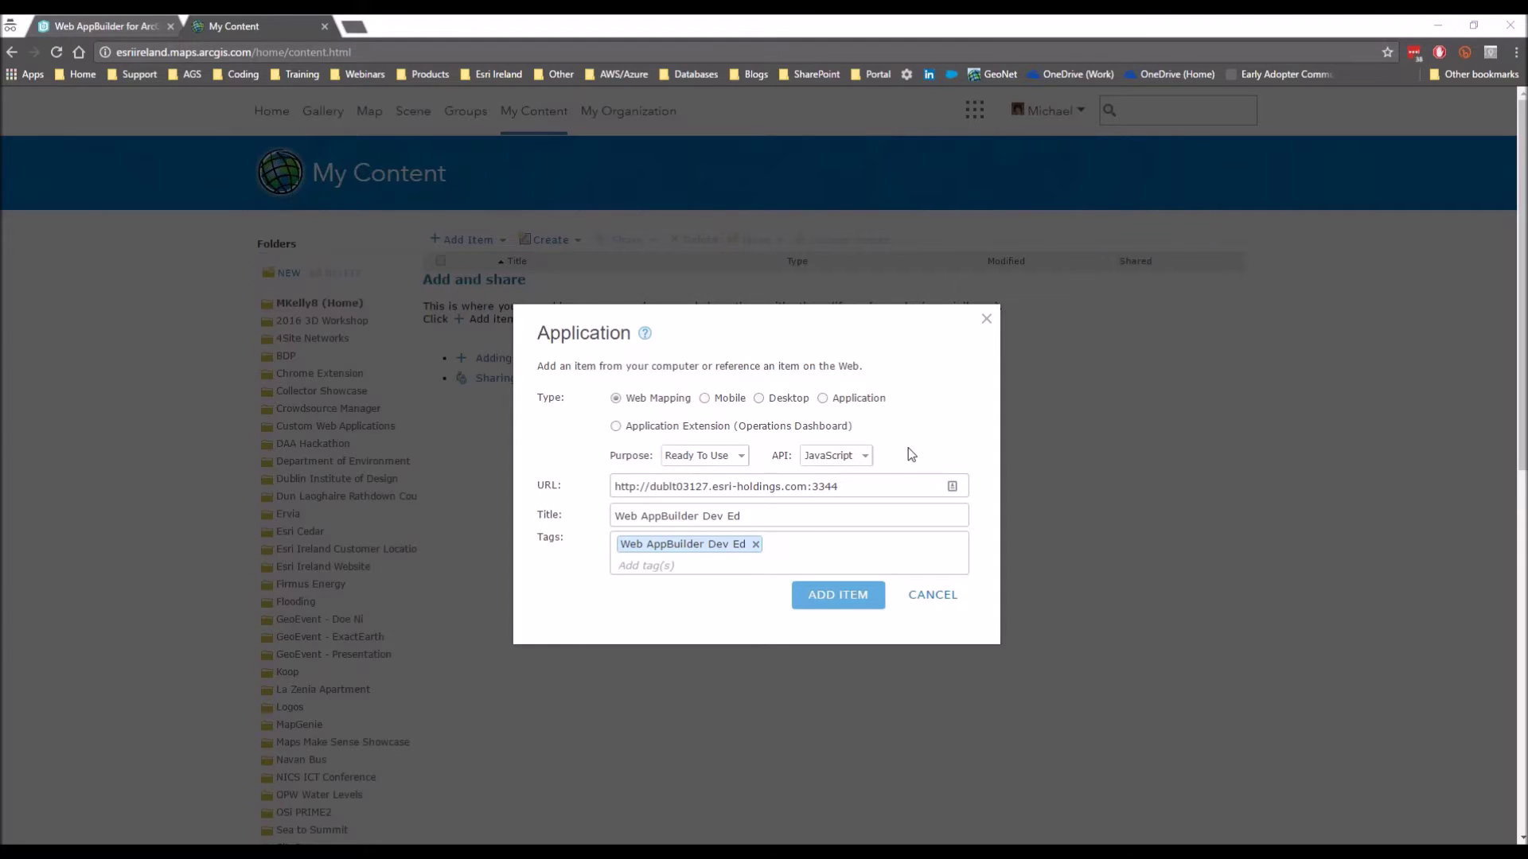
- Append /webappbuilder to the URL, re-paste the 'Web AppBuilder Dev Ed' title, and add the item
left_click(850, 487)
type("/")
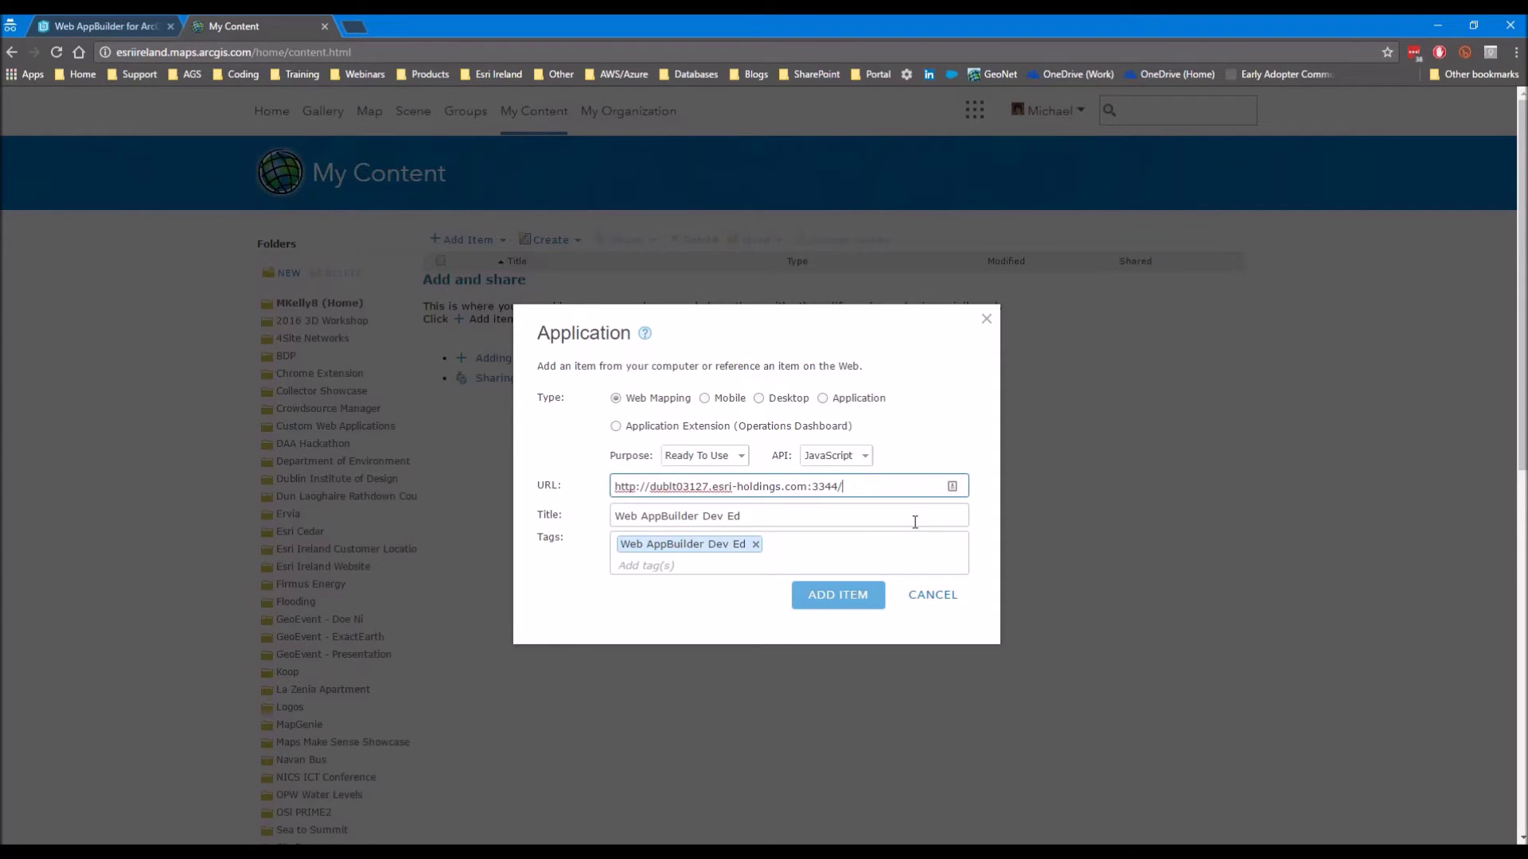
type("webappbuilder")
key("Tab")
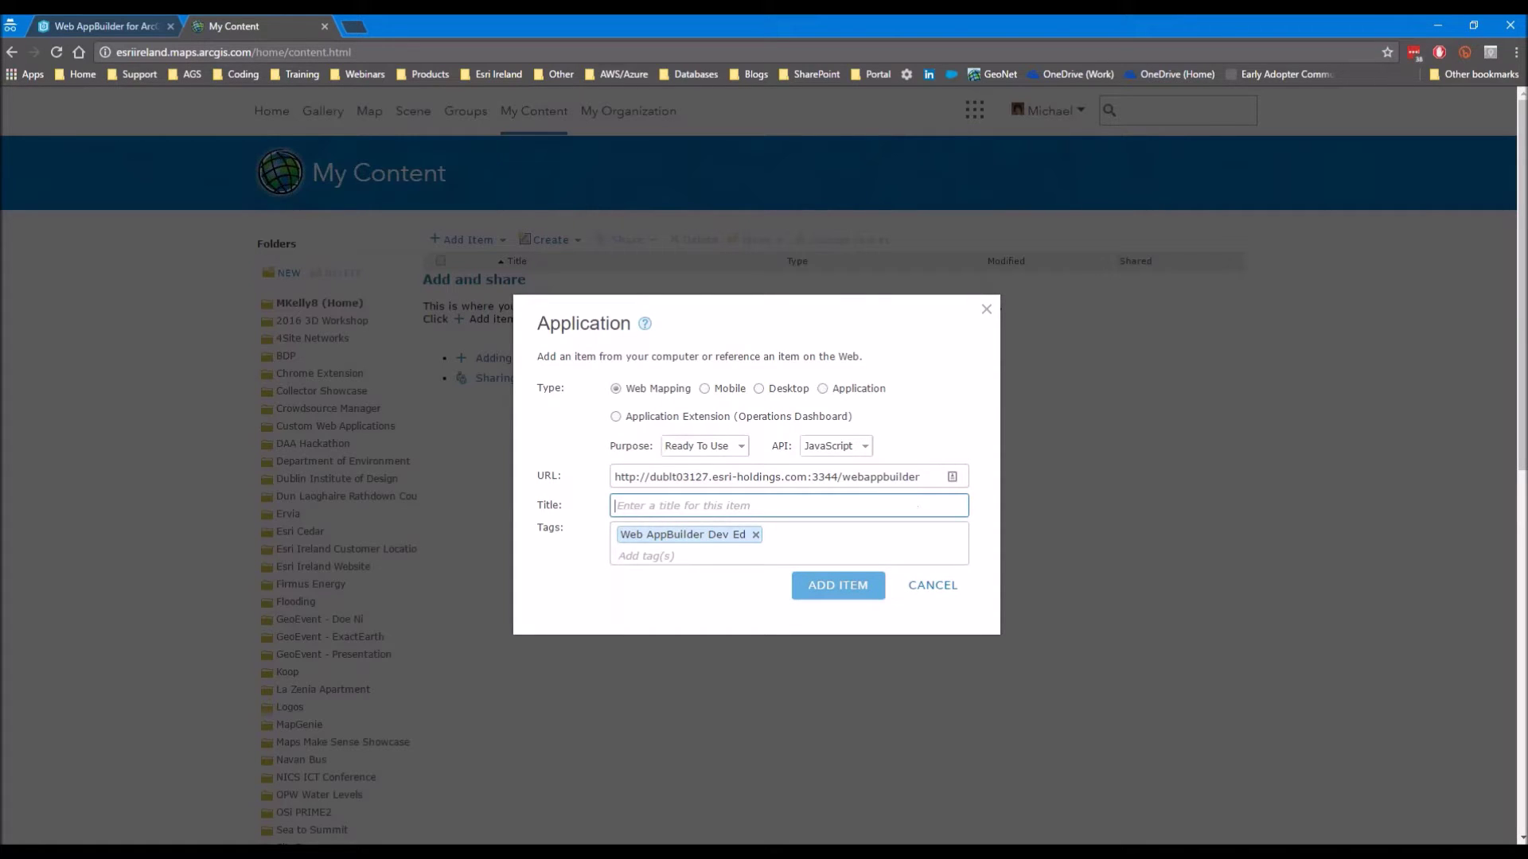
left_click(816, 551)
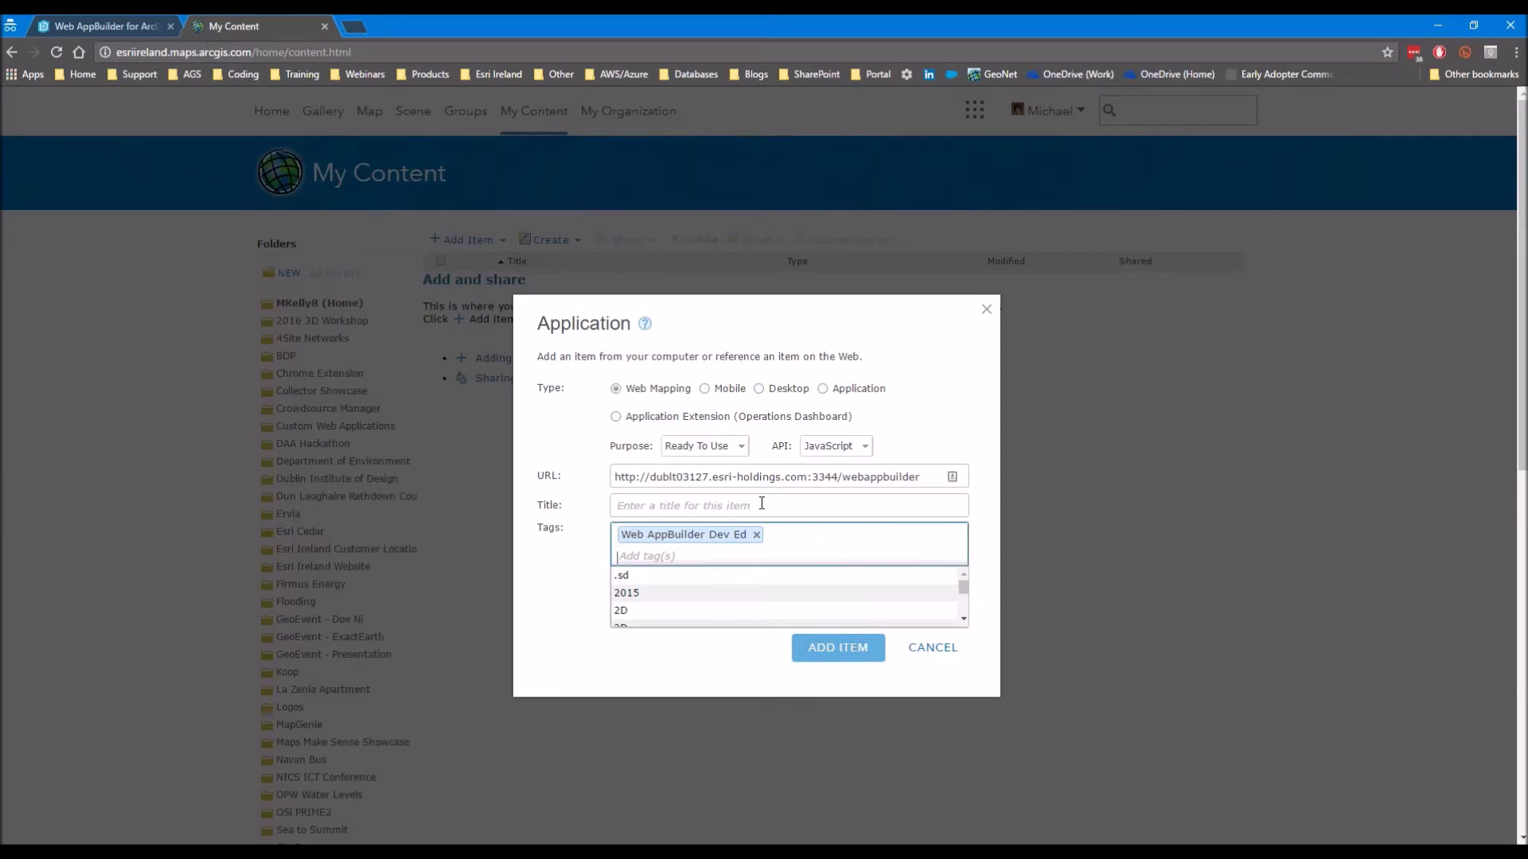
left_click(732, 503)
key("ctrl+v")
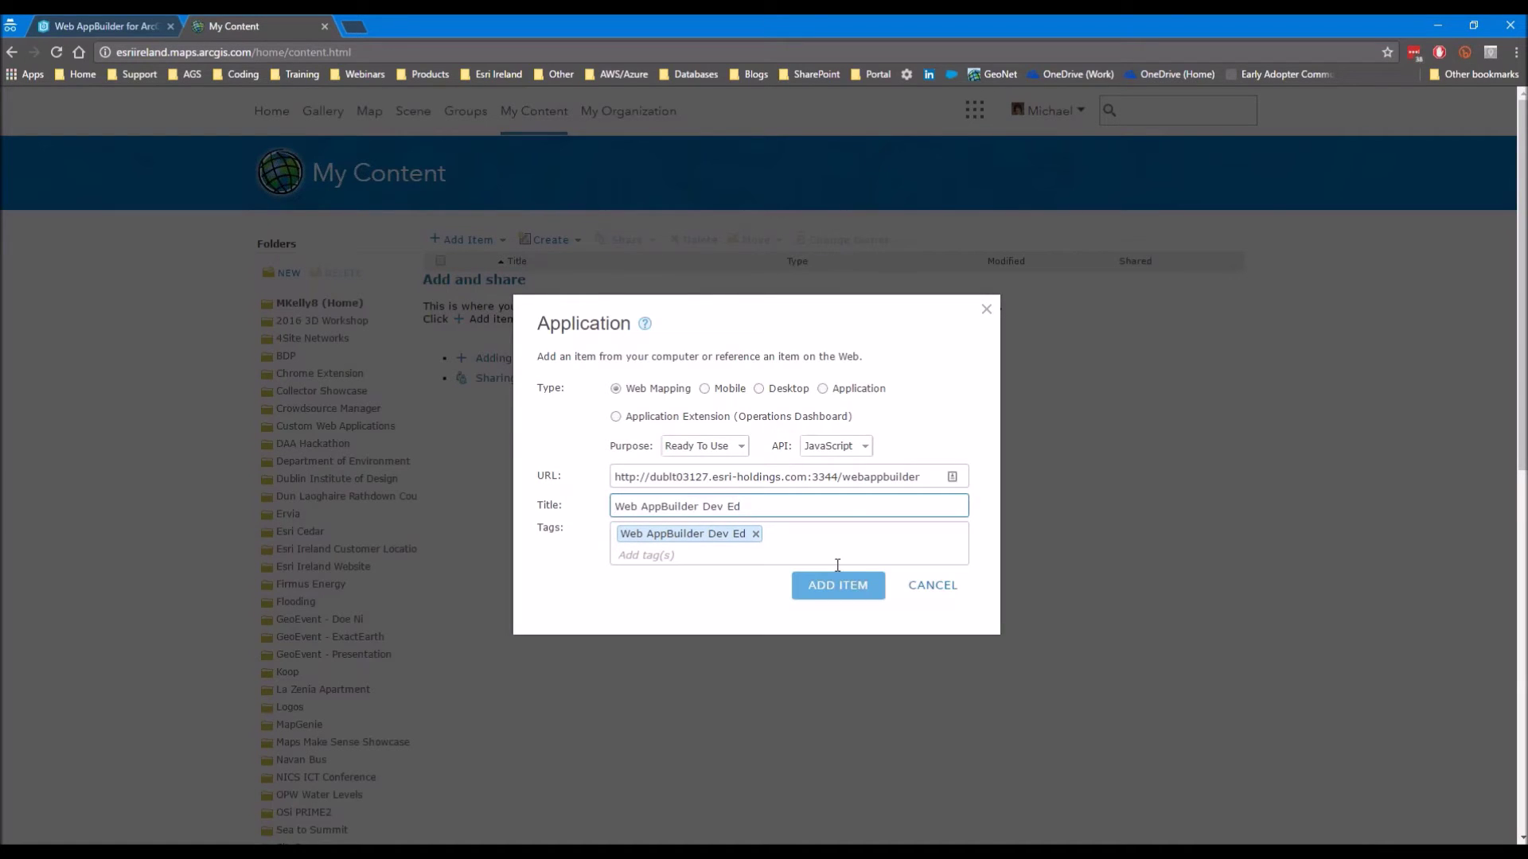
left_click(819, 541)
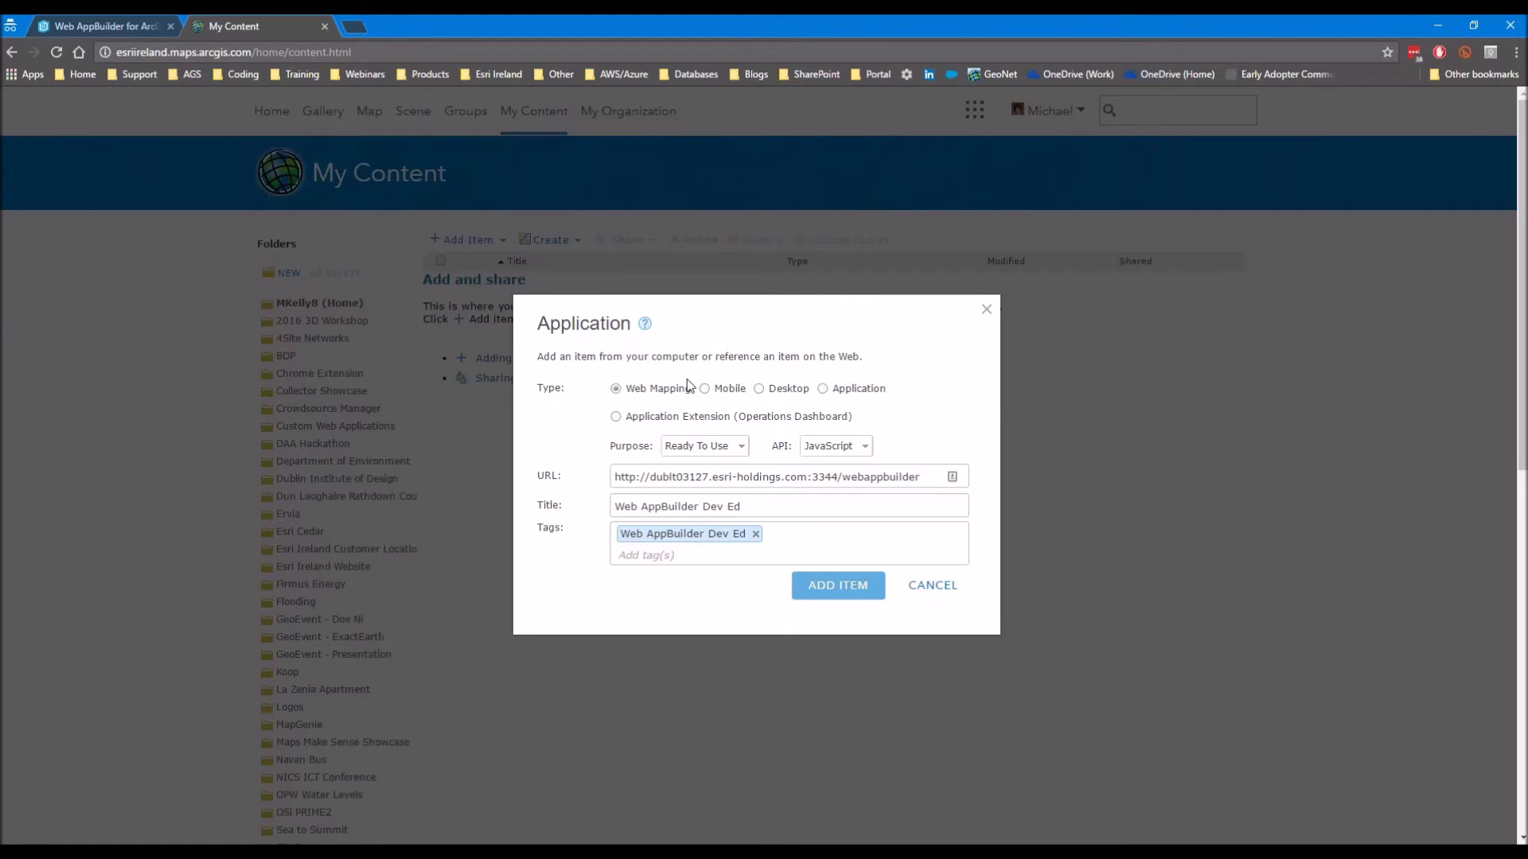
left_click(858, 594)
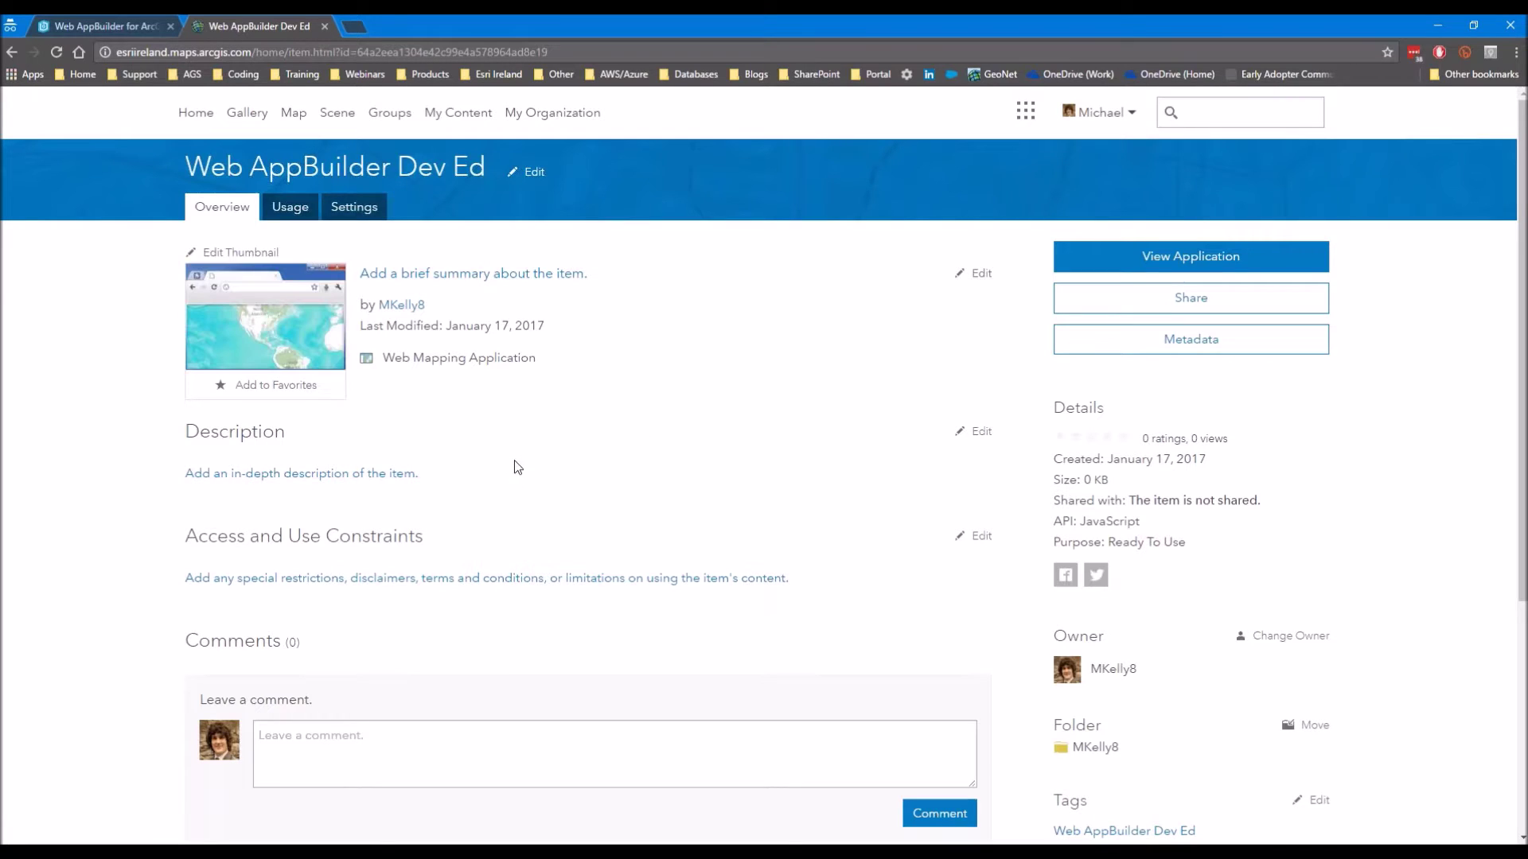
- Go to the item's Settings, find App Registration and start registering the app
left_click(353, 218)
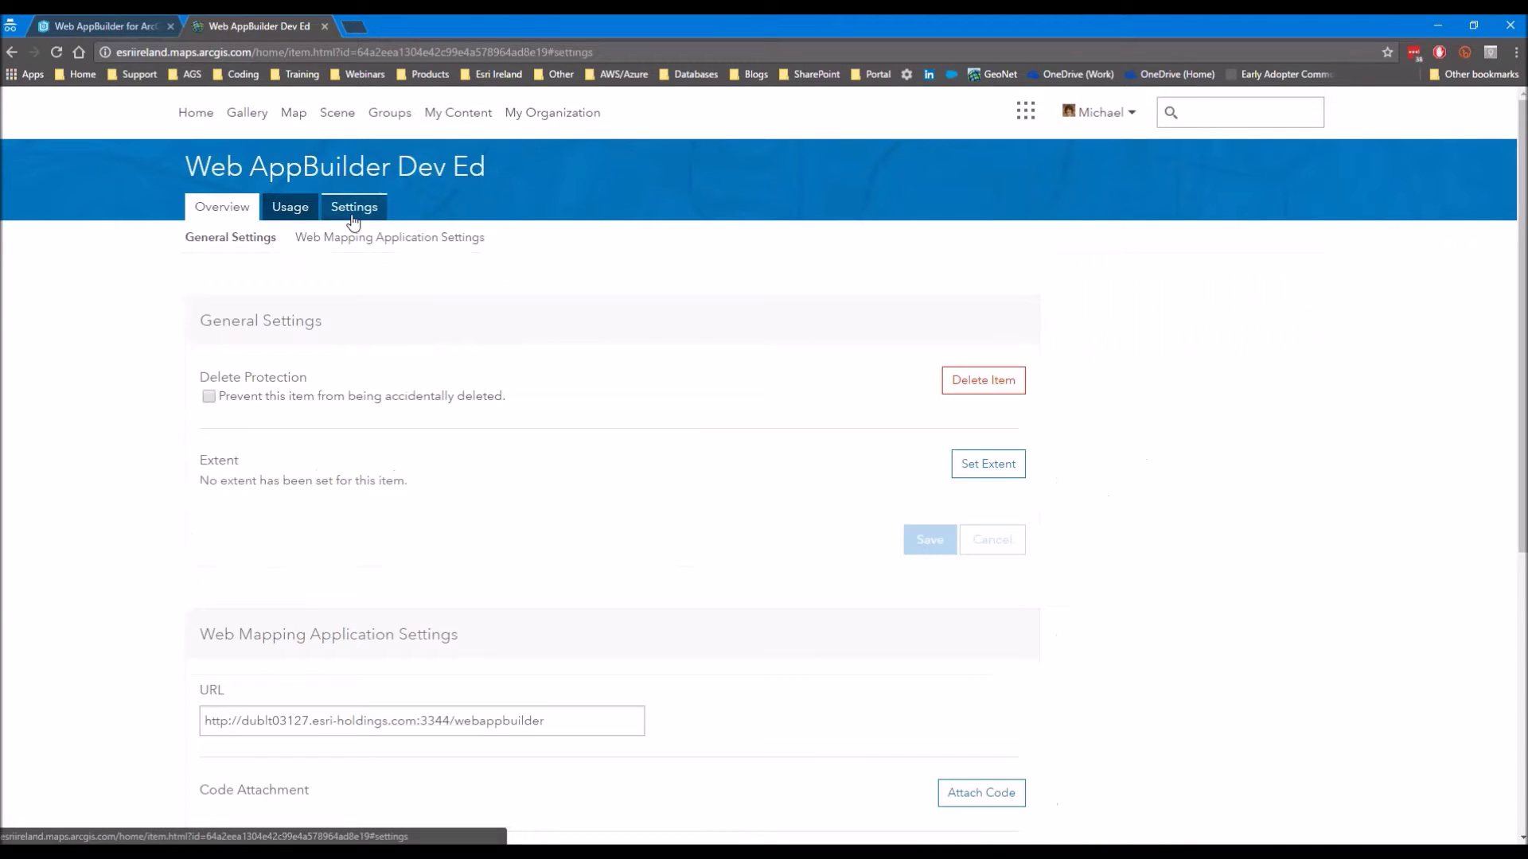
scroll(624, 452, "down", 3)
scroll(618, 434, "down", 3)
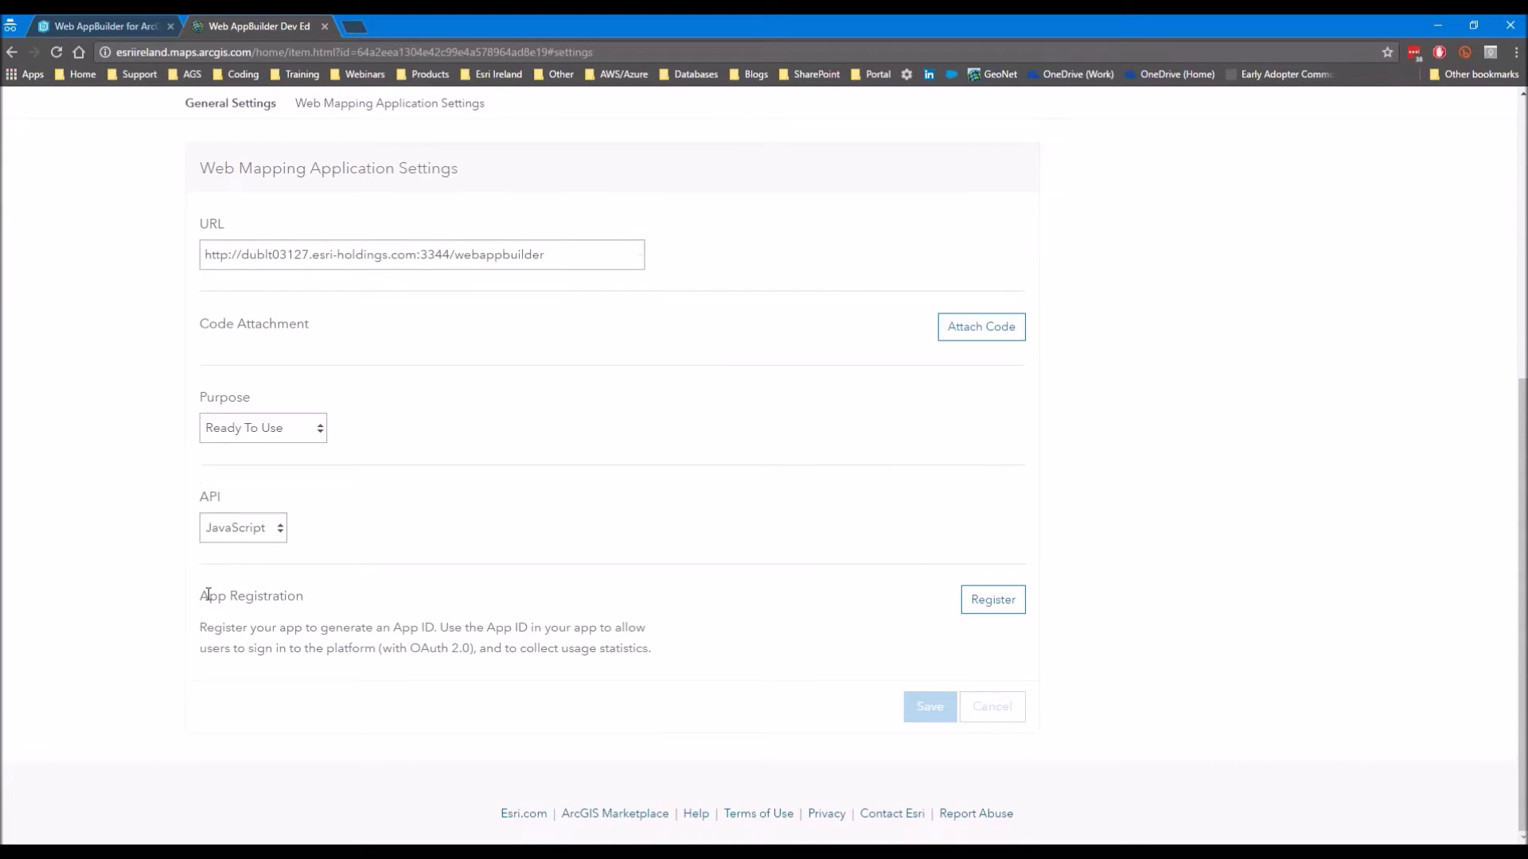
left_click_drag(200, 595, 310, 598)
left_click(340, 609)
left_click(1004, 609)
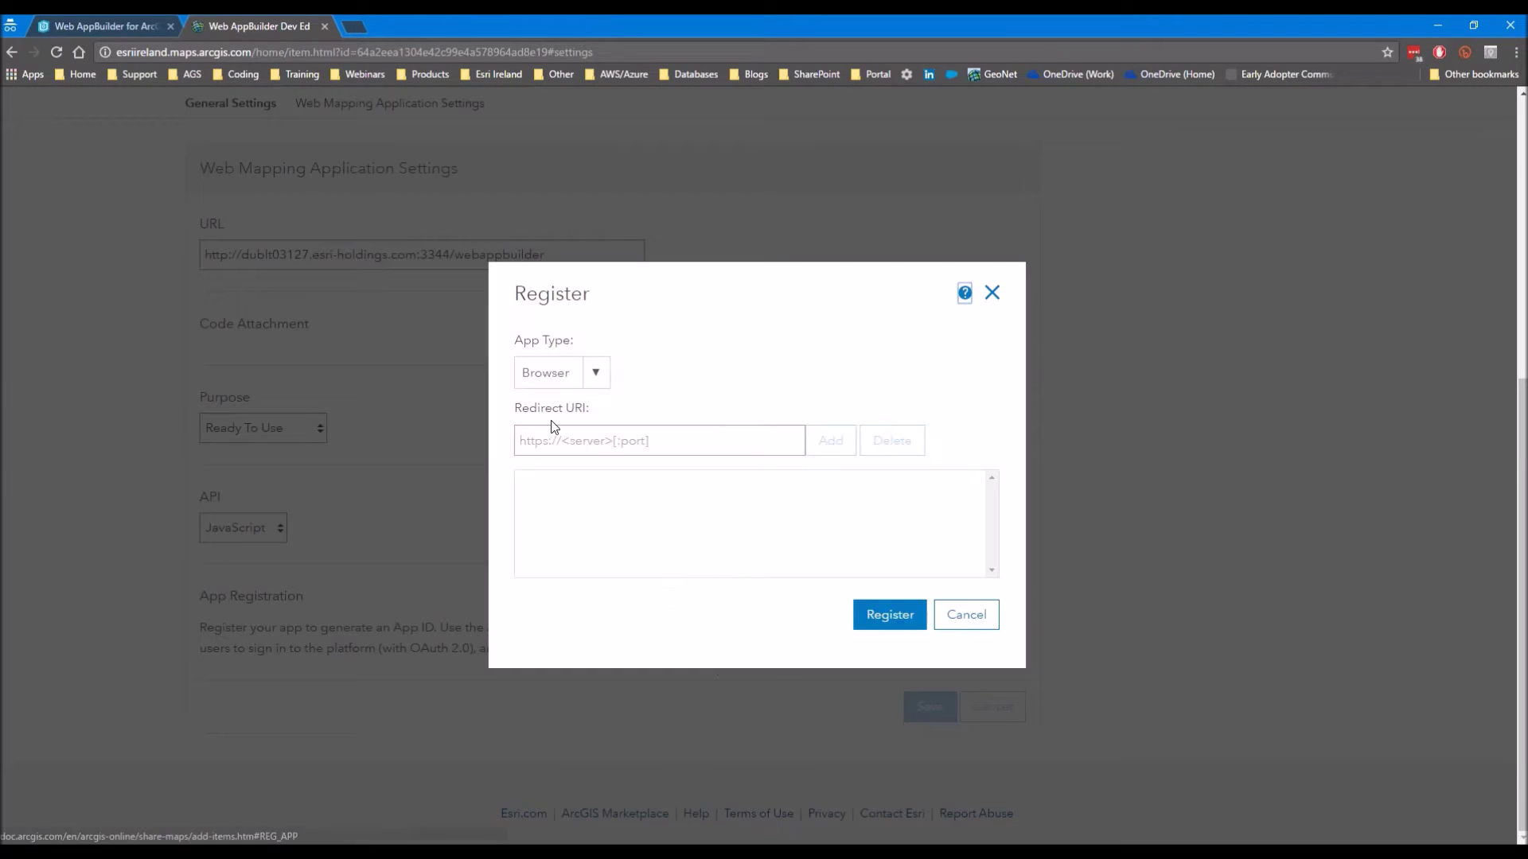
- Add the http and https server redirect URIs and register the app
left_click(109, 24)
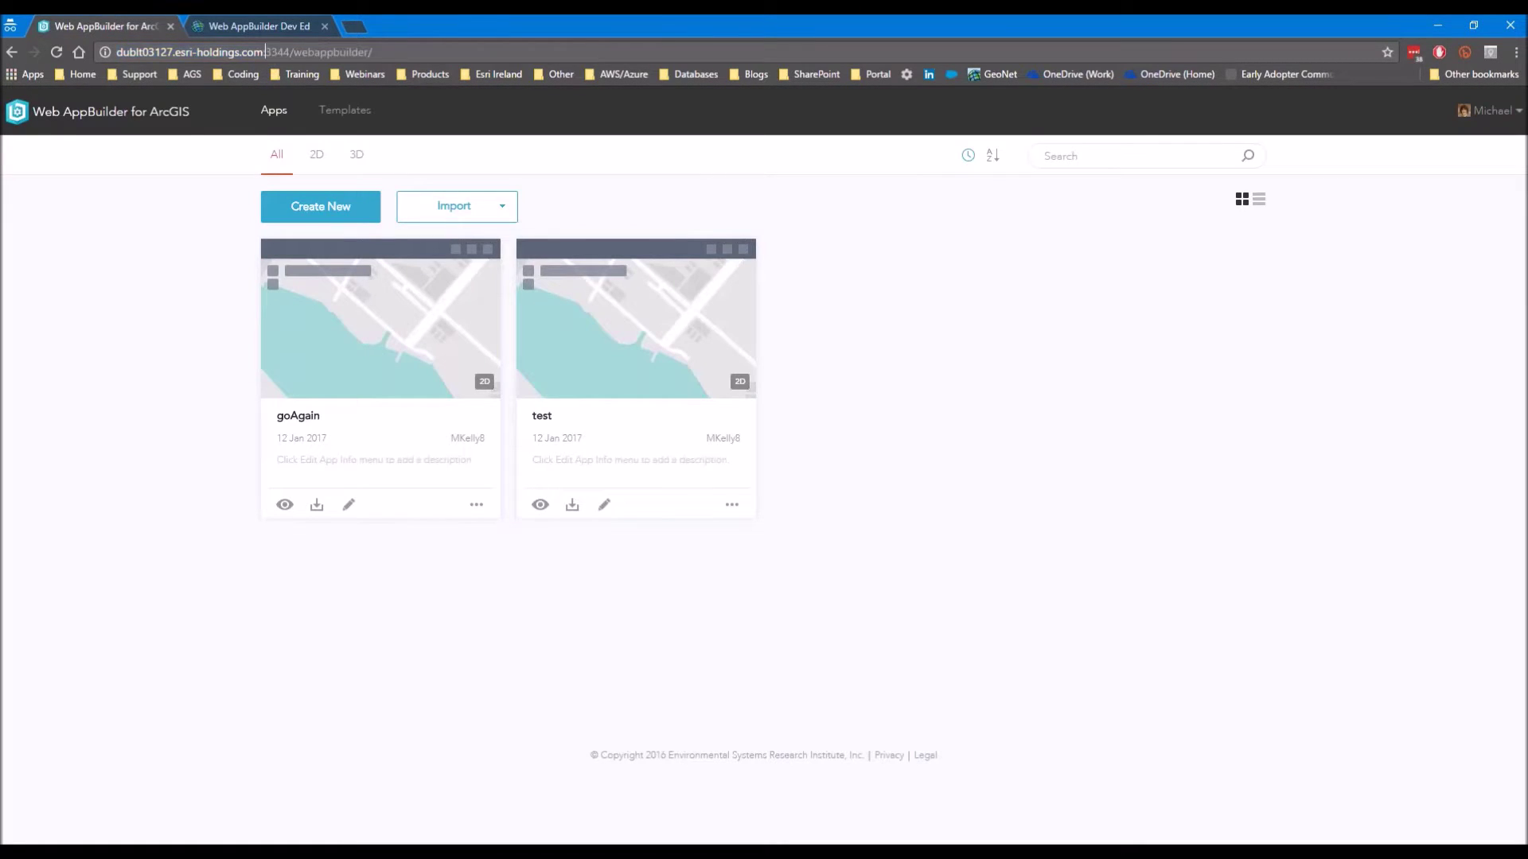
left_click(227, 20)
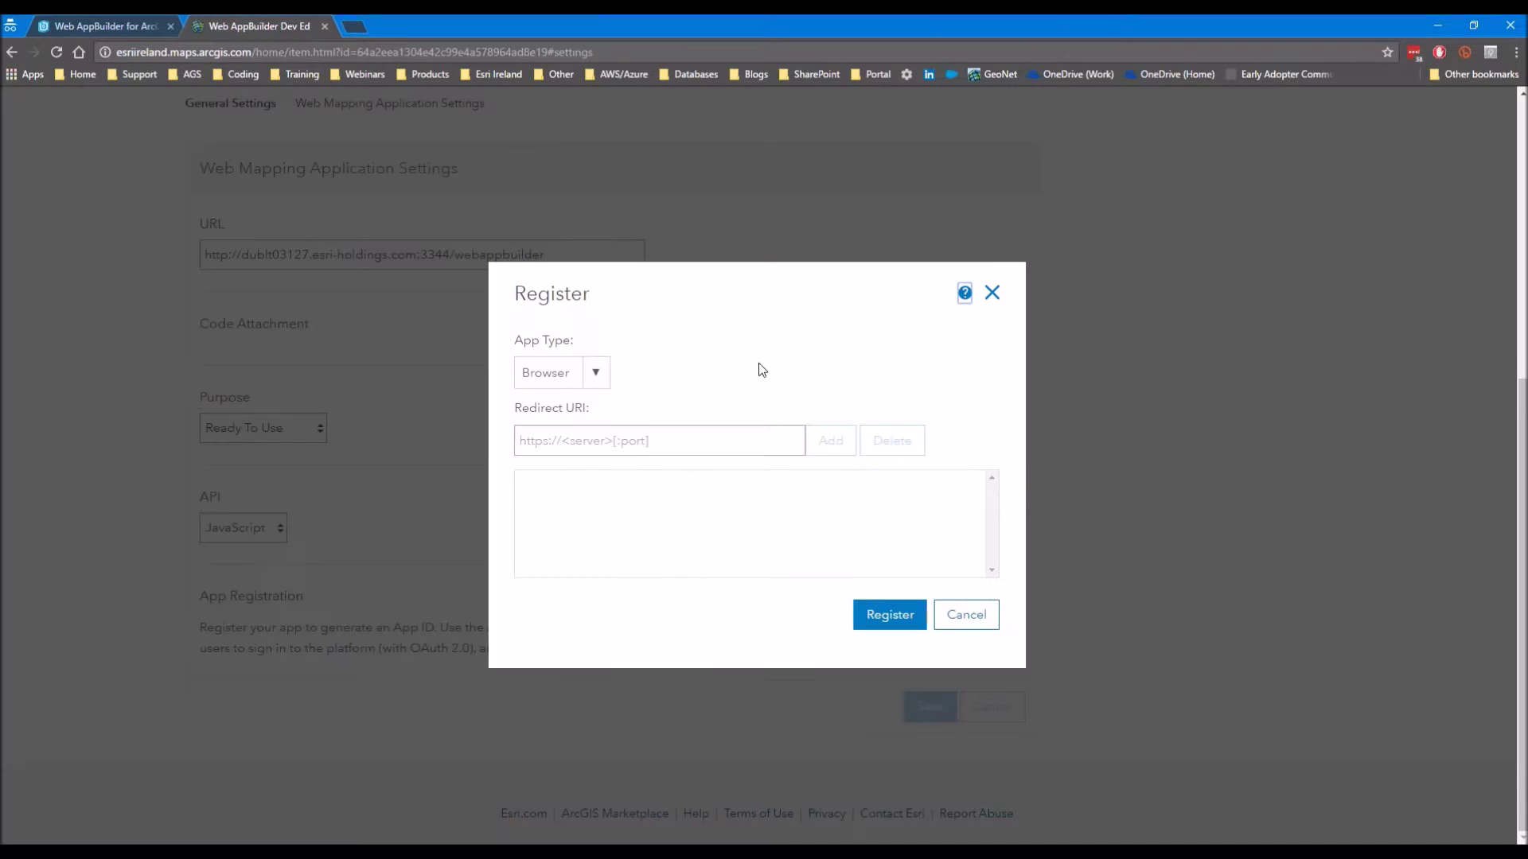
left_click(634, 443)
key("ctrl+v")
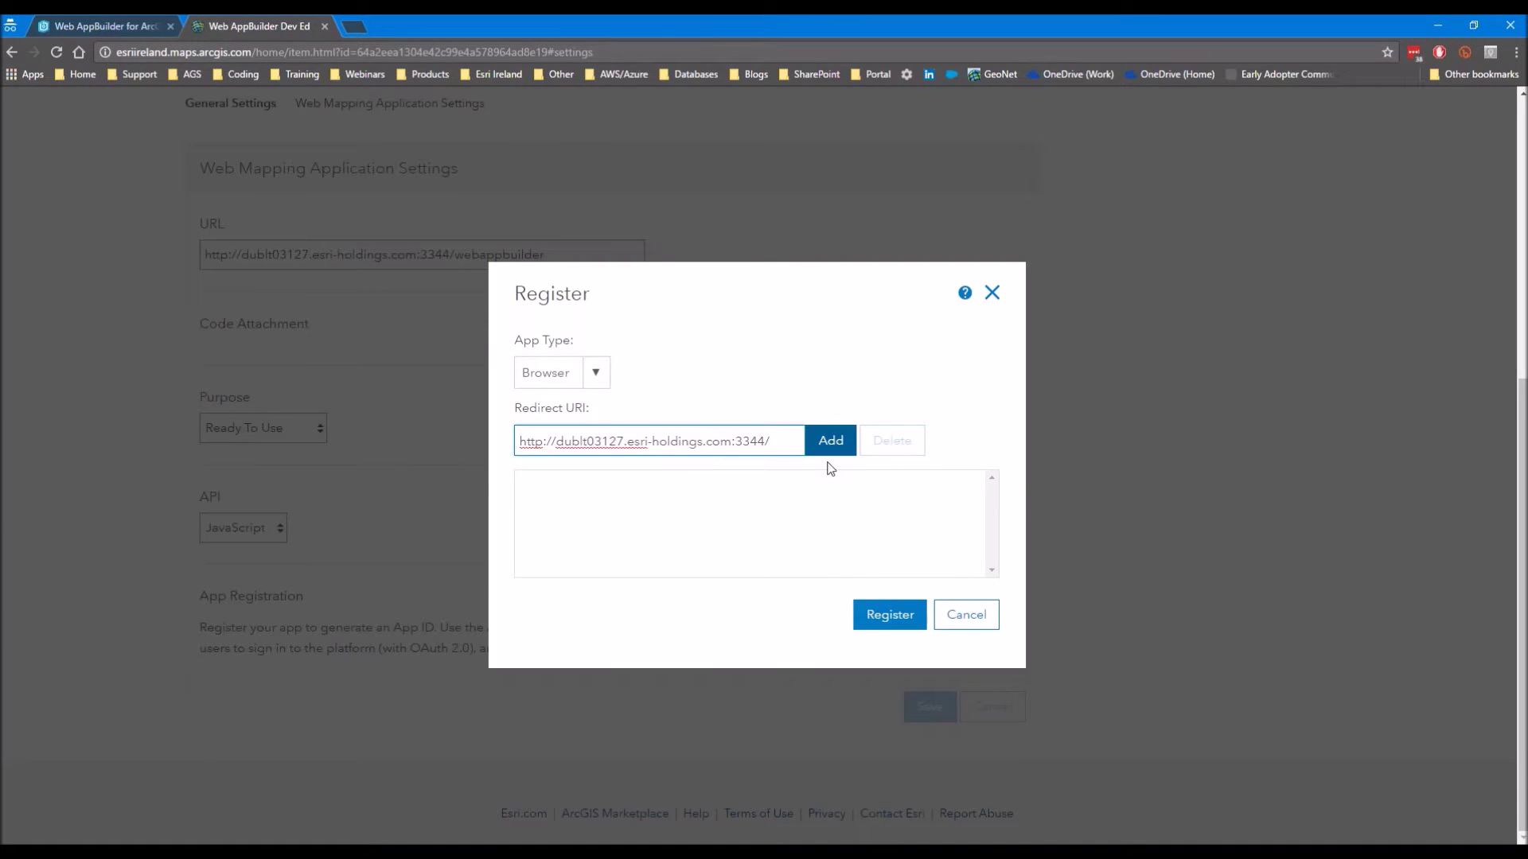
left_click(834, 442)
left_click(567, 444)
key("ctrl+v")
type("s")
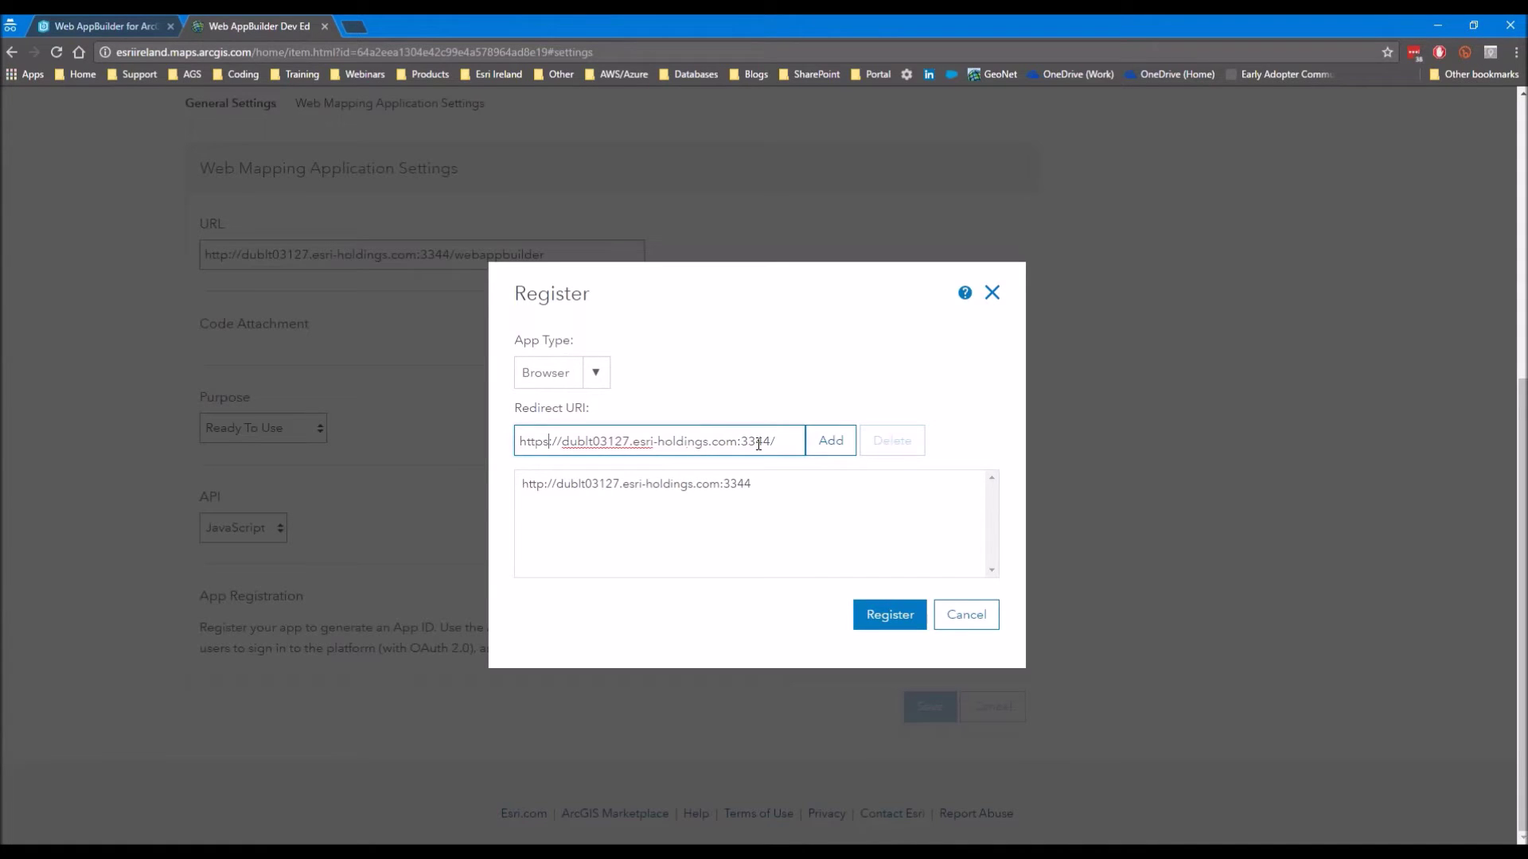
left_click(828, 452)
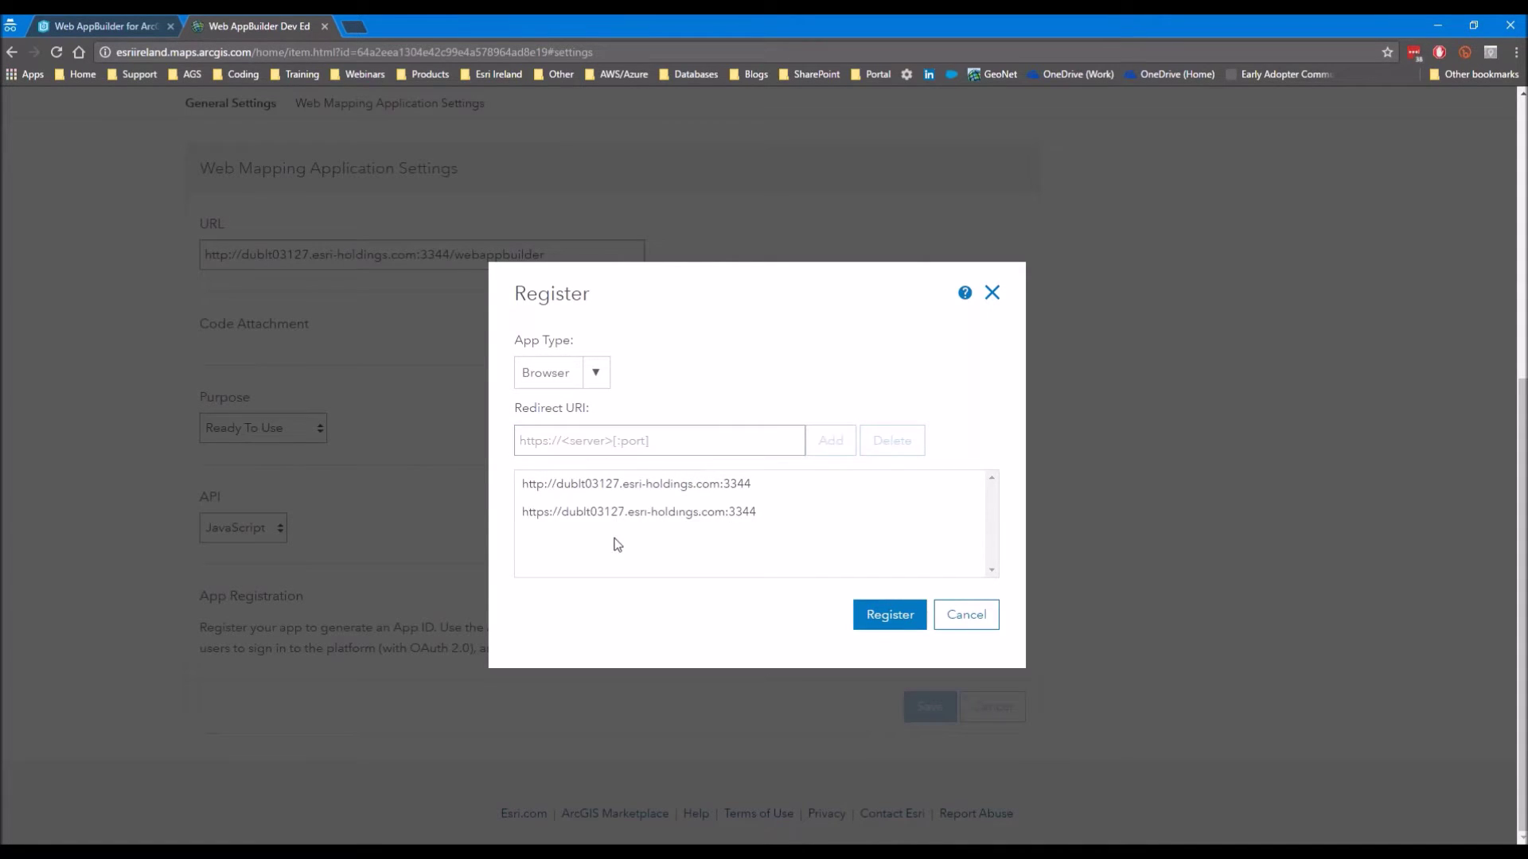
left_click(891, 622)
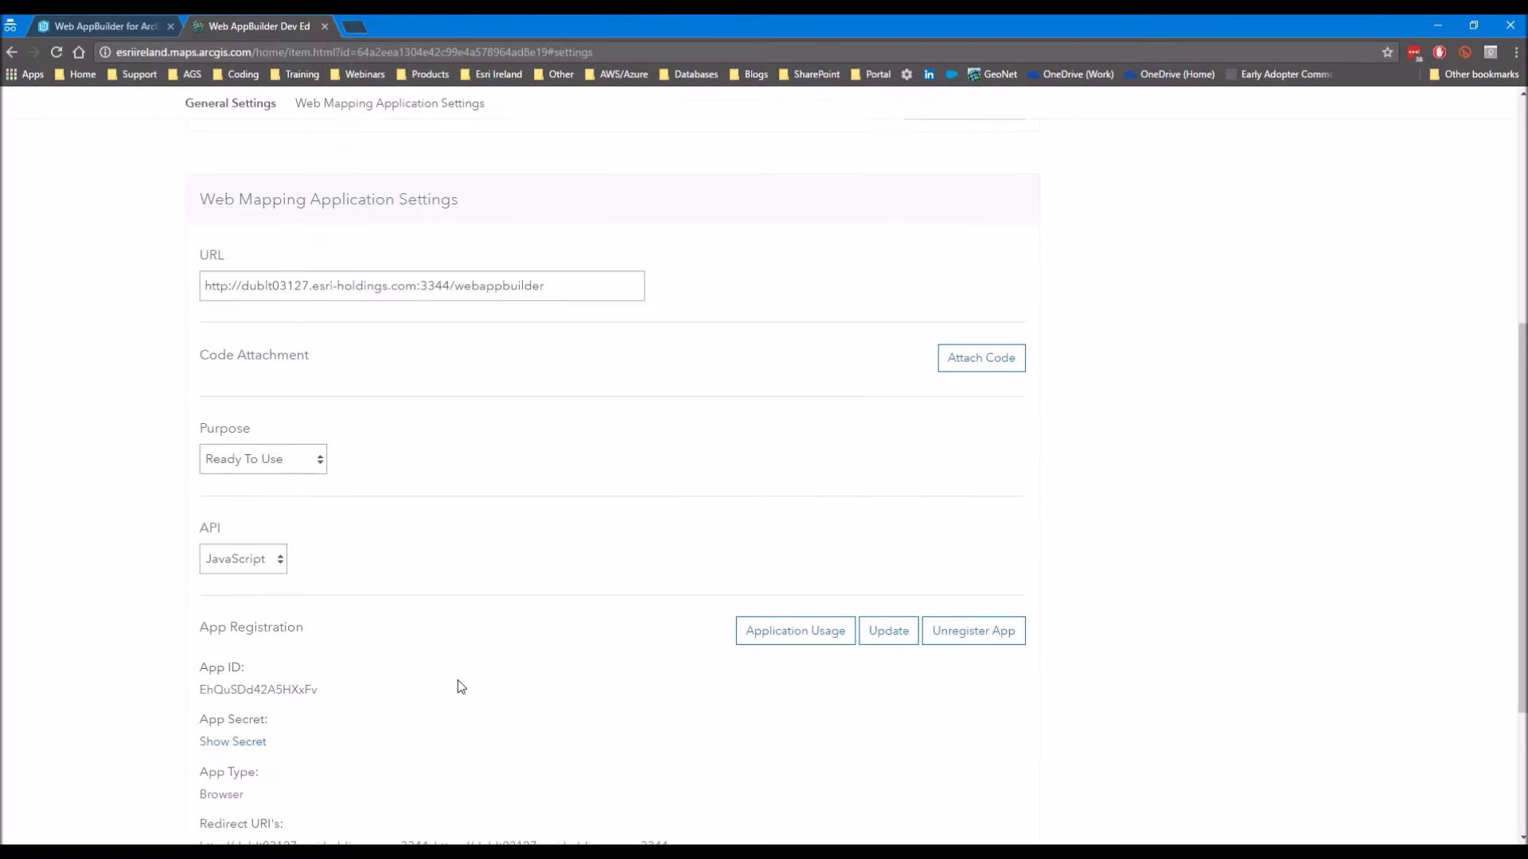
- Check the generated App ID, then return to the Web AppBuilder apps page
scroll(476, 566, "down", 3)
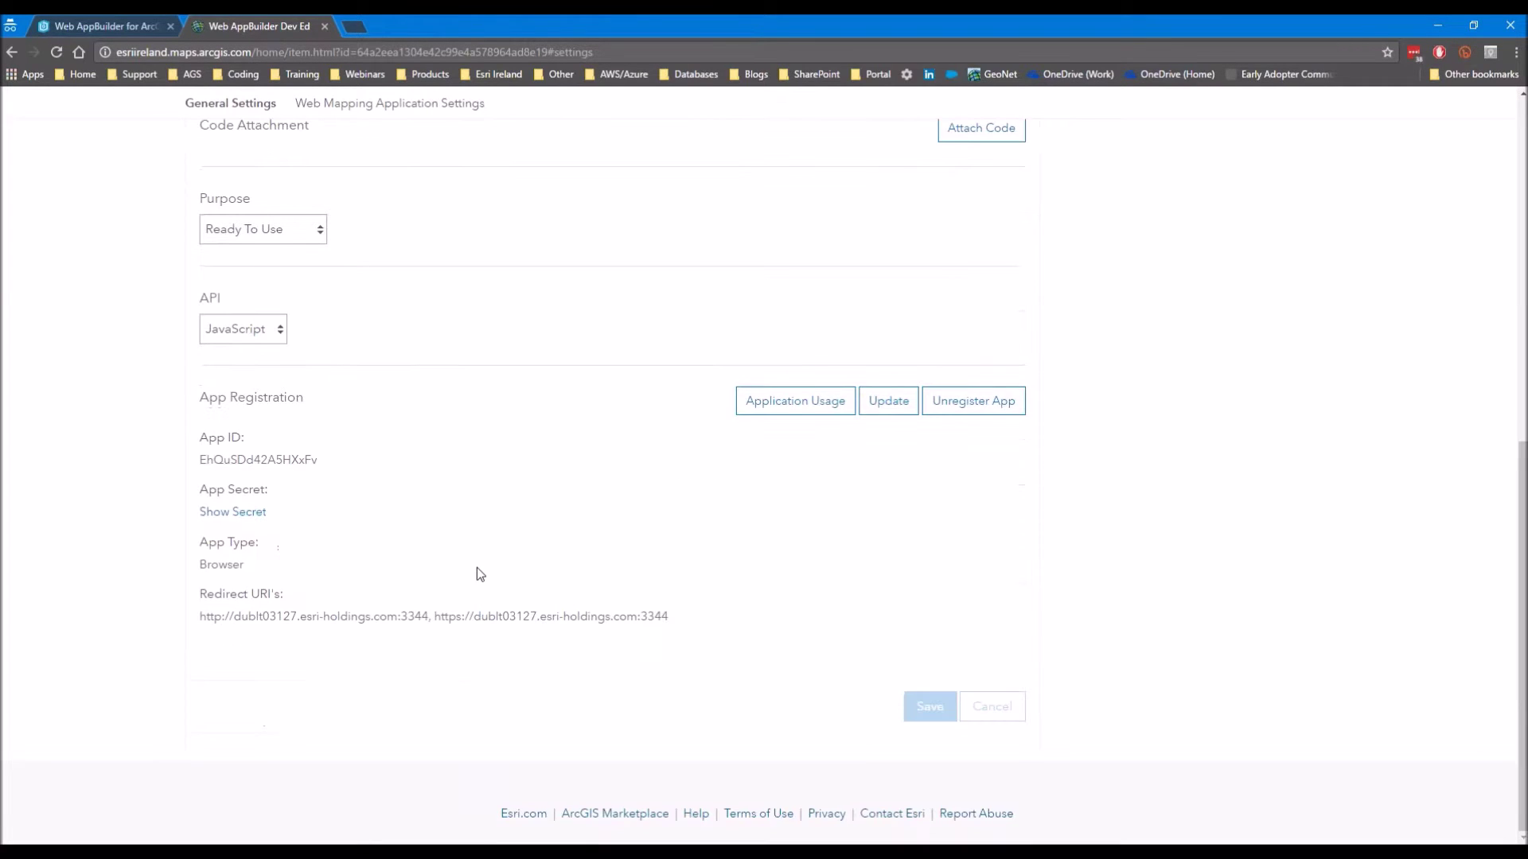
double_click(290, 460)
left_click(366, 465)
left_click(102, 25)
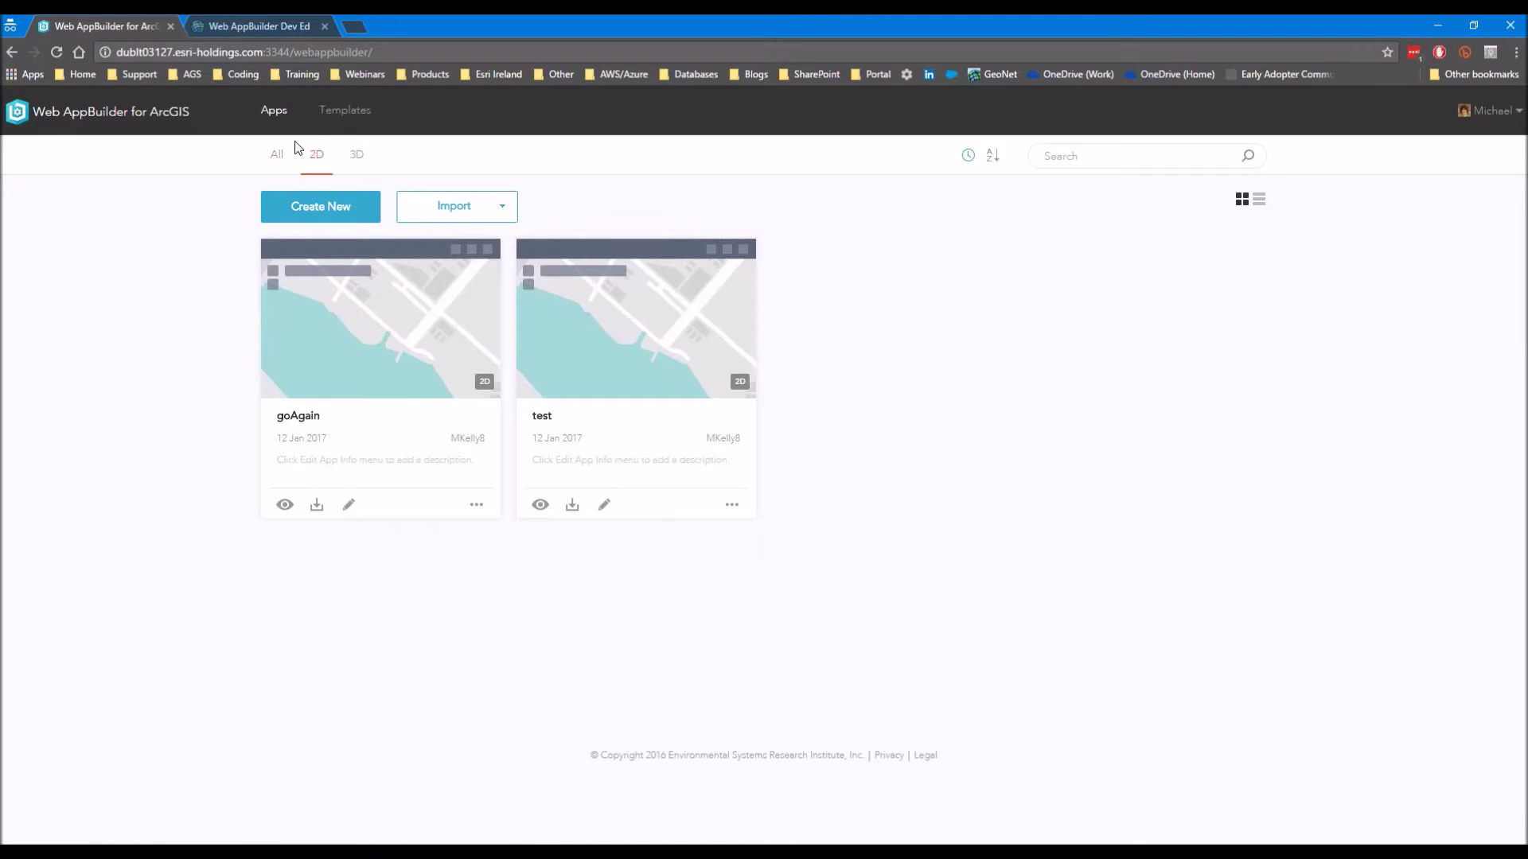
left_click(356, 155)
left_click(278, 156)
left_click(968, 156)
left_click(1261, 203)
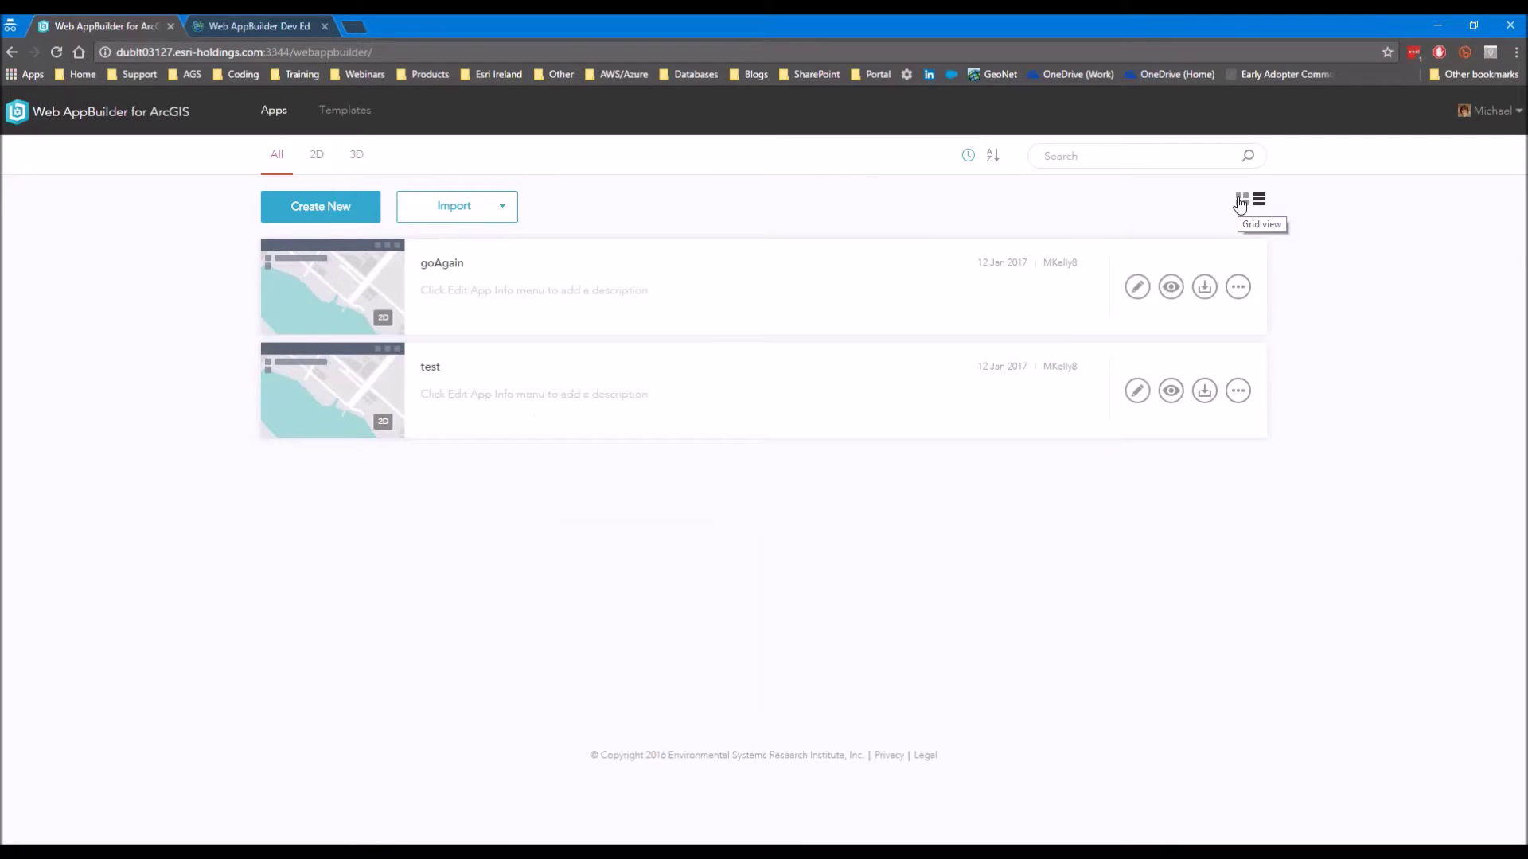
left_click(1241, 202)
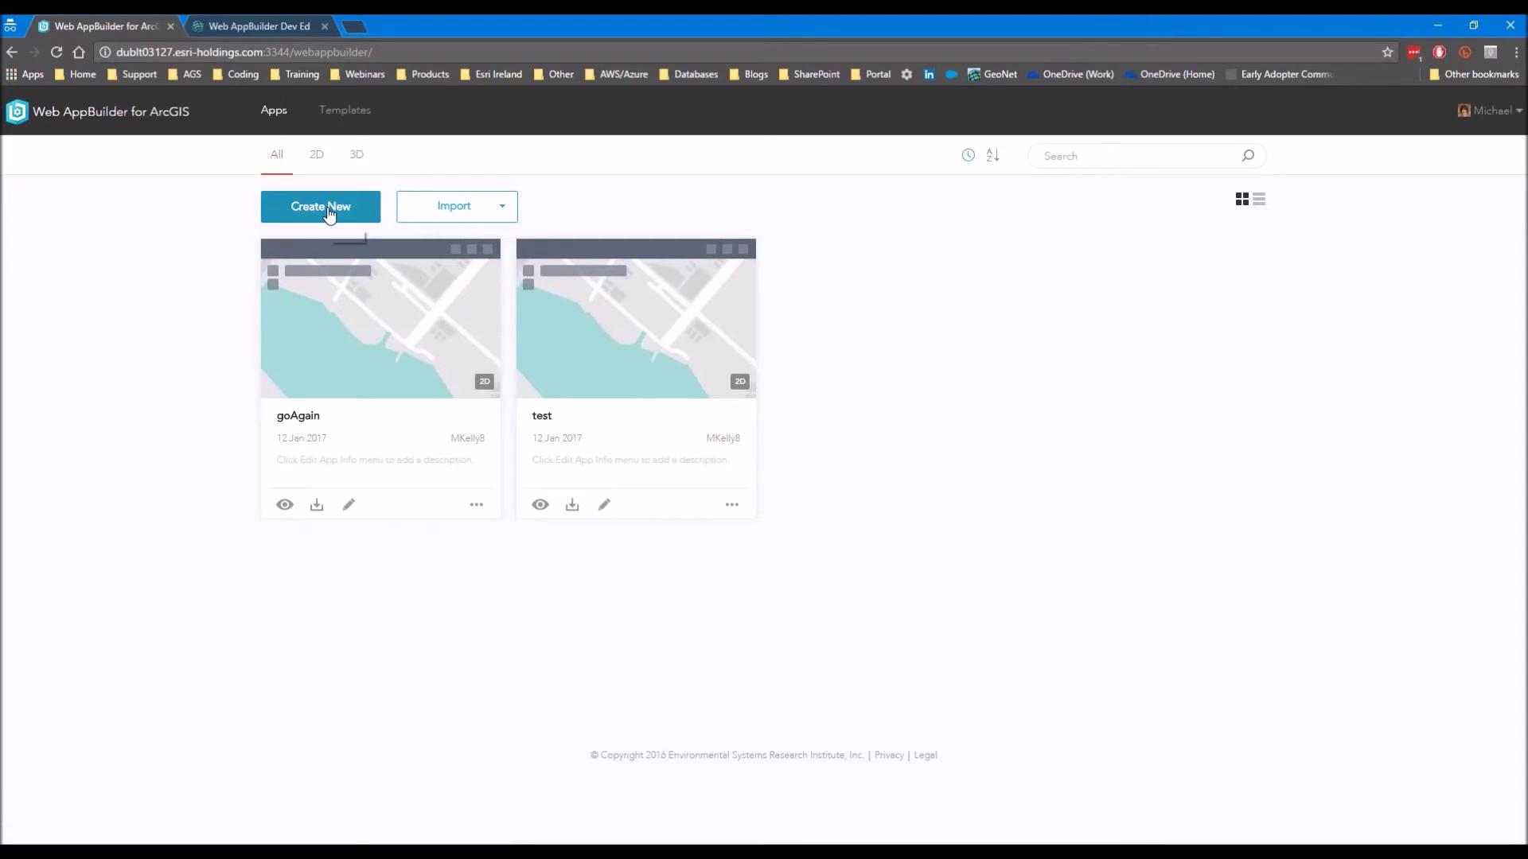
- Glance at the import options, then bring up and minimise the Web AppBuilder server console
left_click(505, 208)
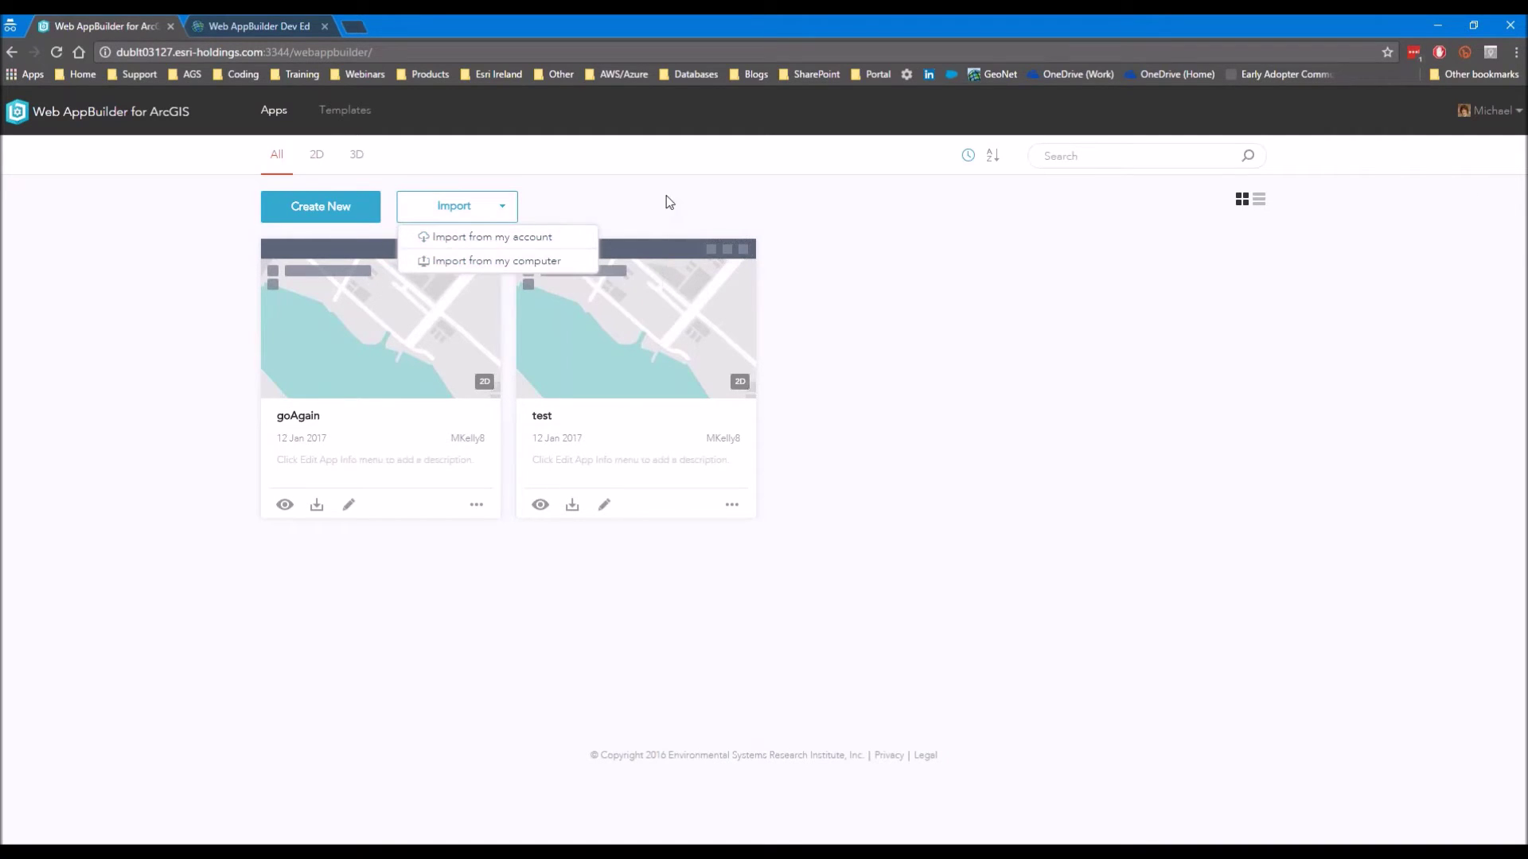
left_click(818, 546)
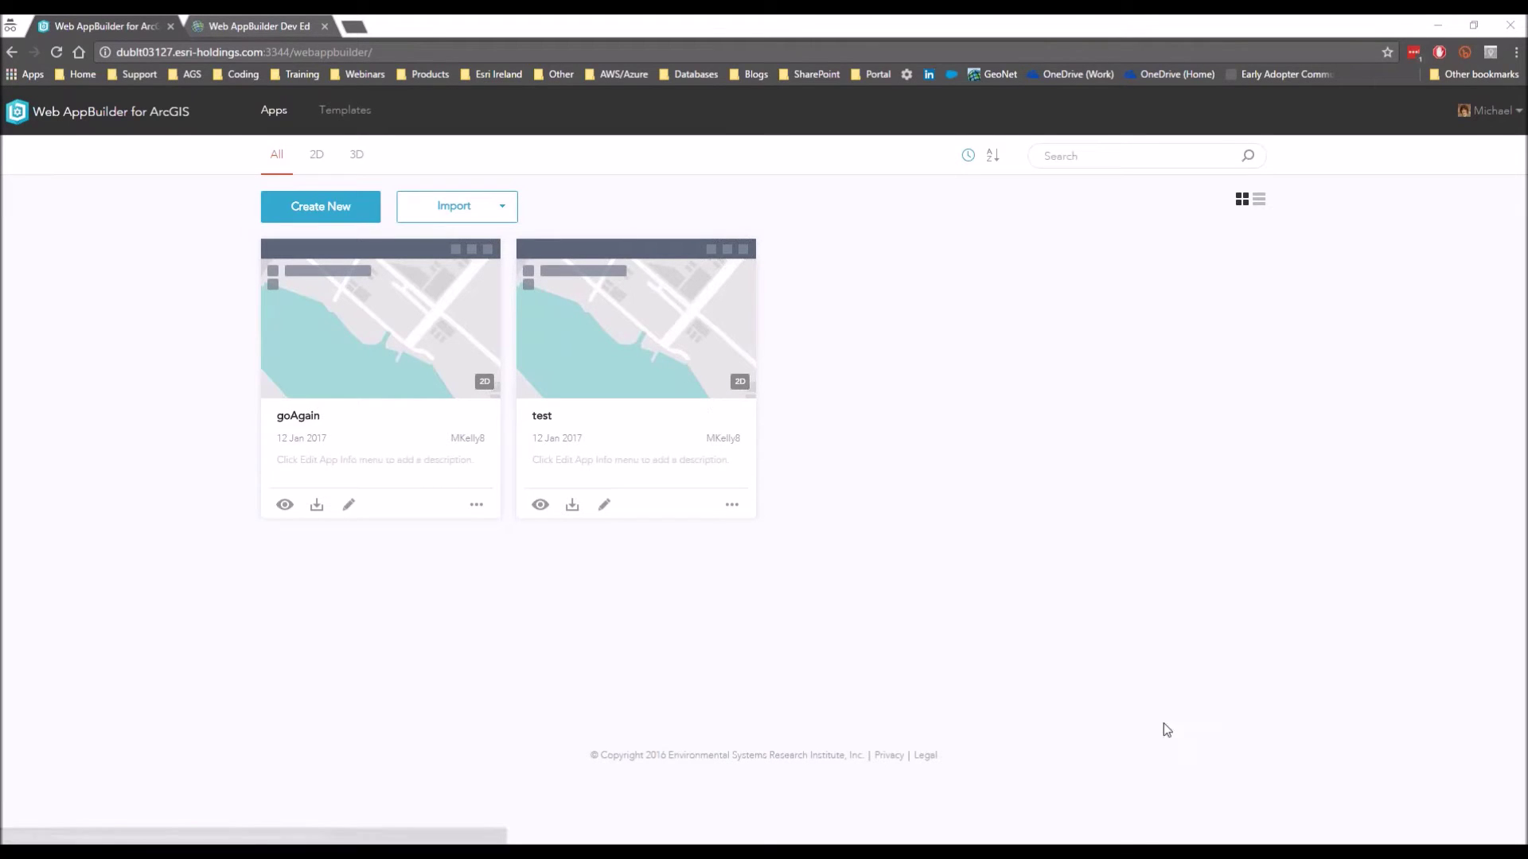
key("alt+Tab")
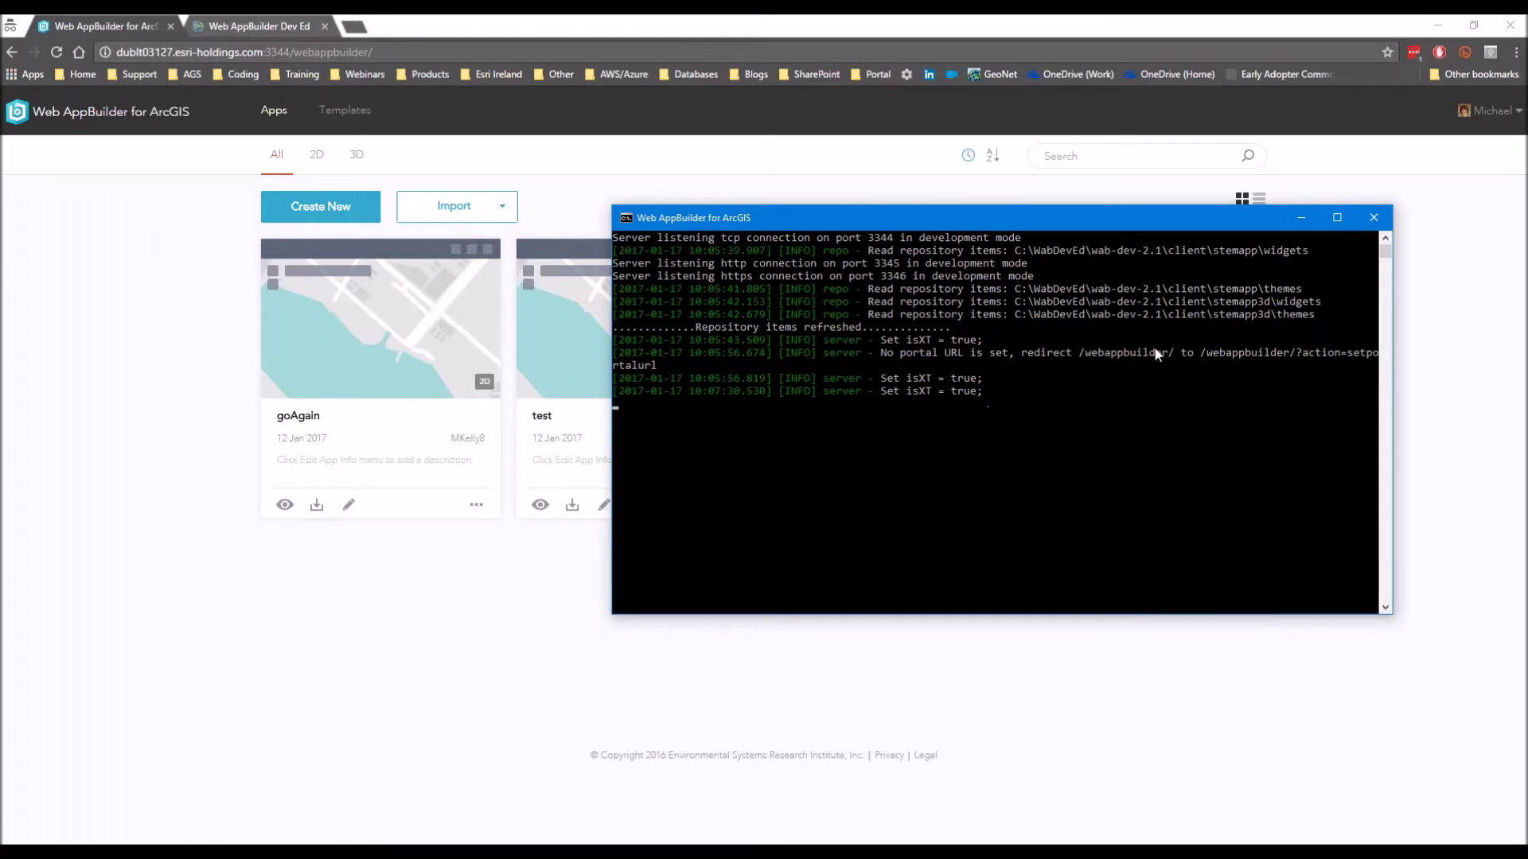
left_click(1302, 218)
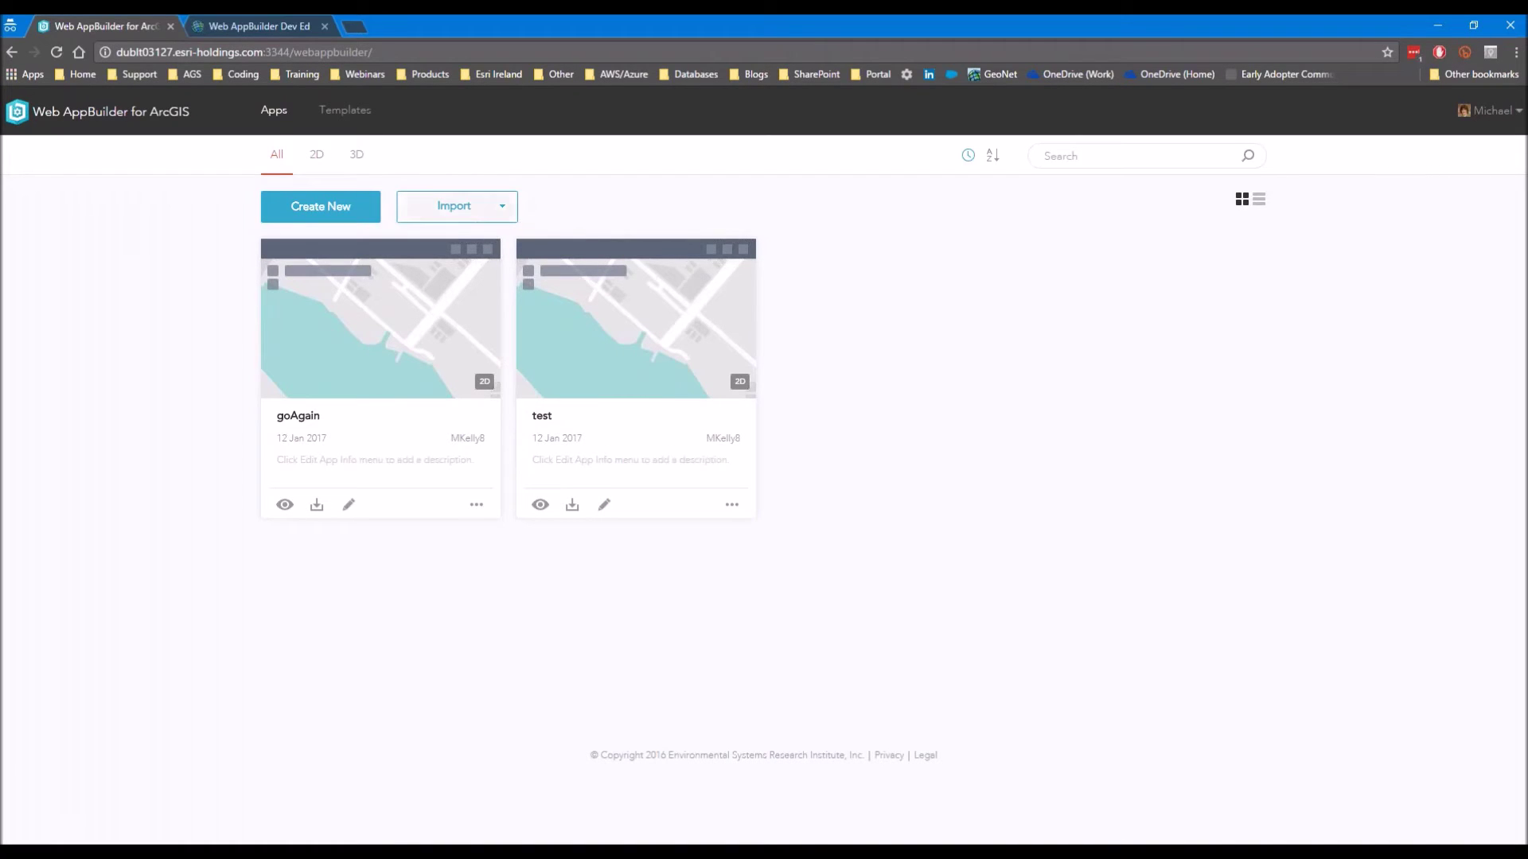
- Create a Default (2D) template app with title and description 'Default 2D App'
left_click(296, 216)
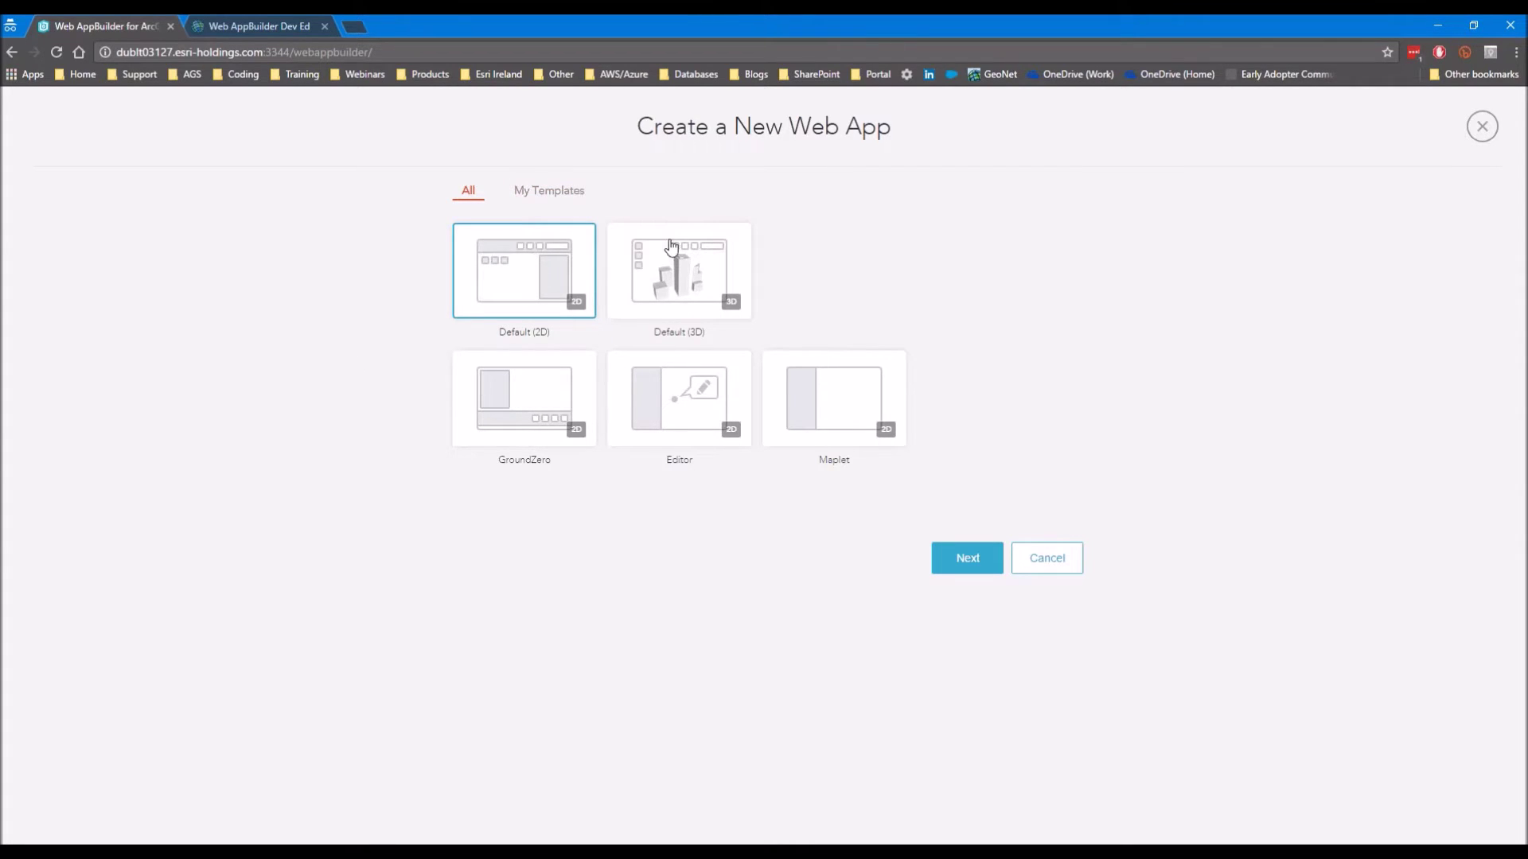
left_click(963, 557)
left_click(987, 563)
left_click(568, 451)
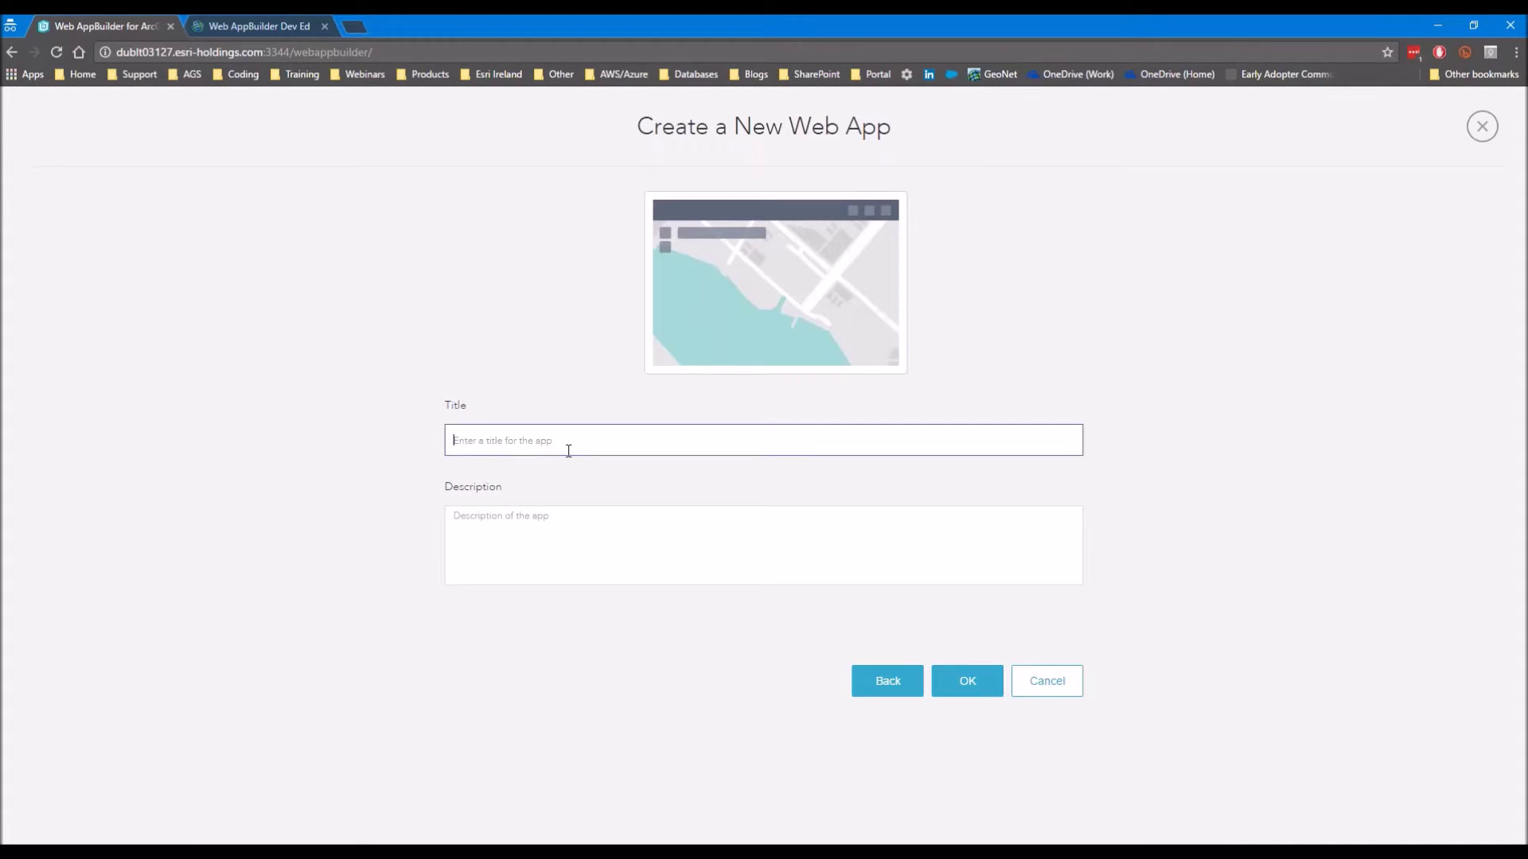
type("Default 2D App")
key("ctrl+a")
key("ctrl+c")
left_click(586, 555)
key("ctrl+v")
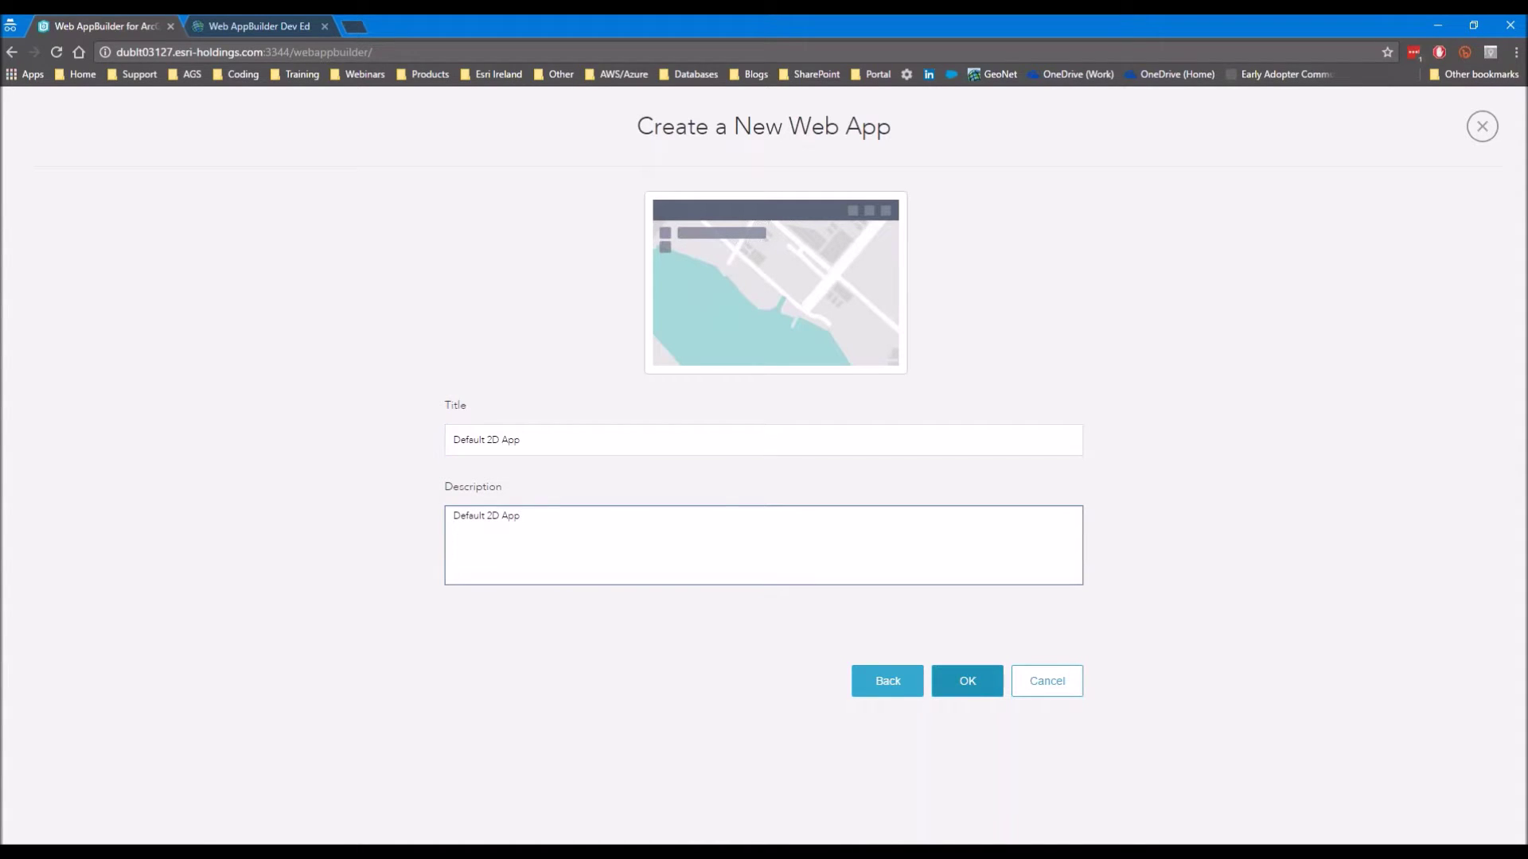
left_click(972, 699)
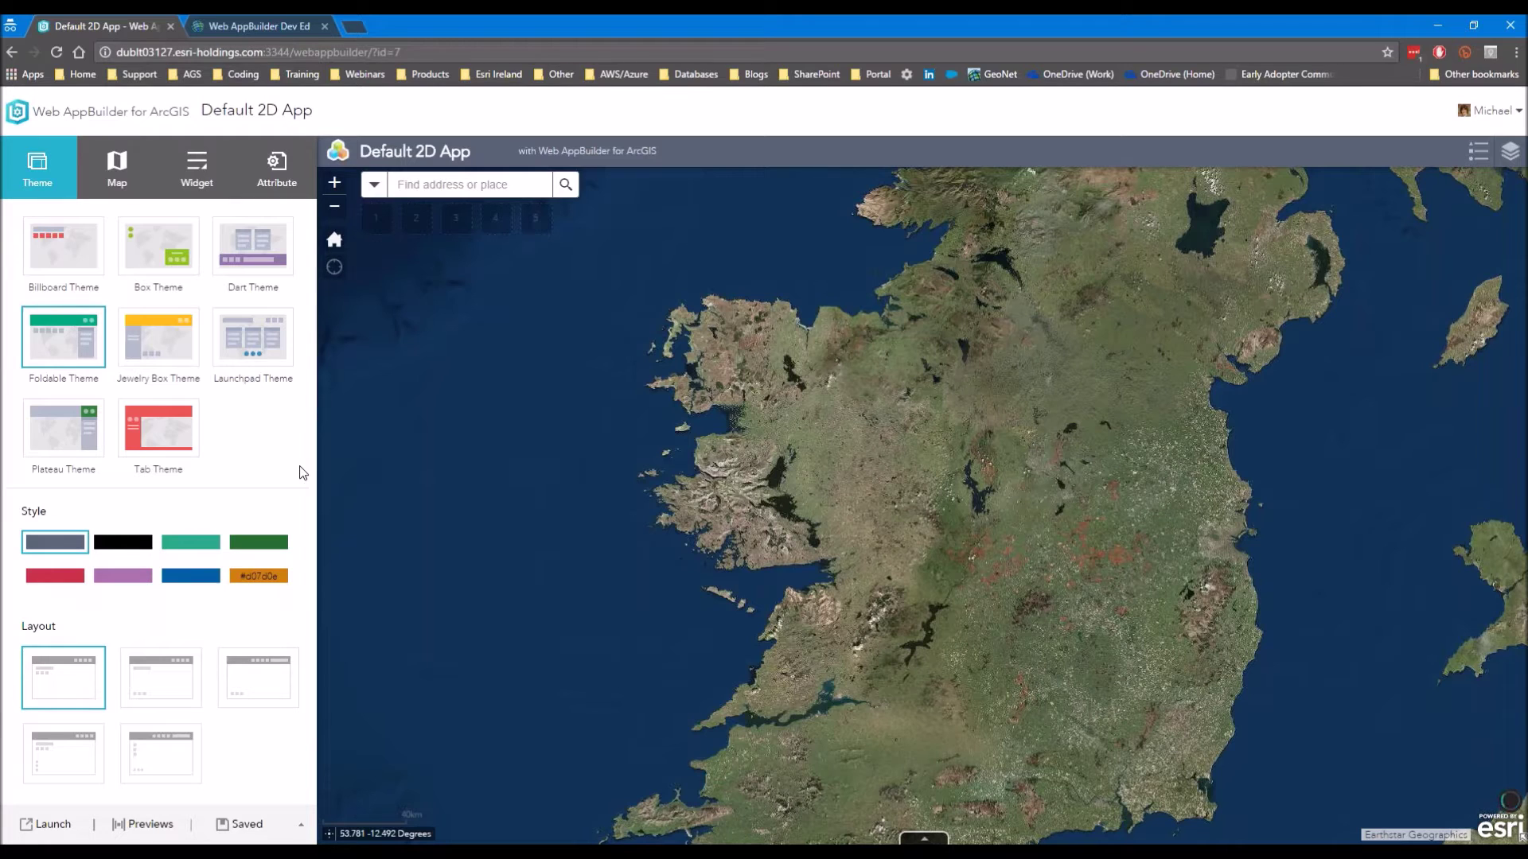
- Open the Header Controller's Choose Widget list, then switch to the Web AppBuilder Dev Ed item tab
left_click(211, 186)
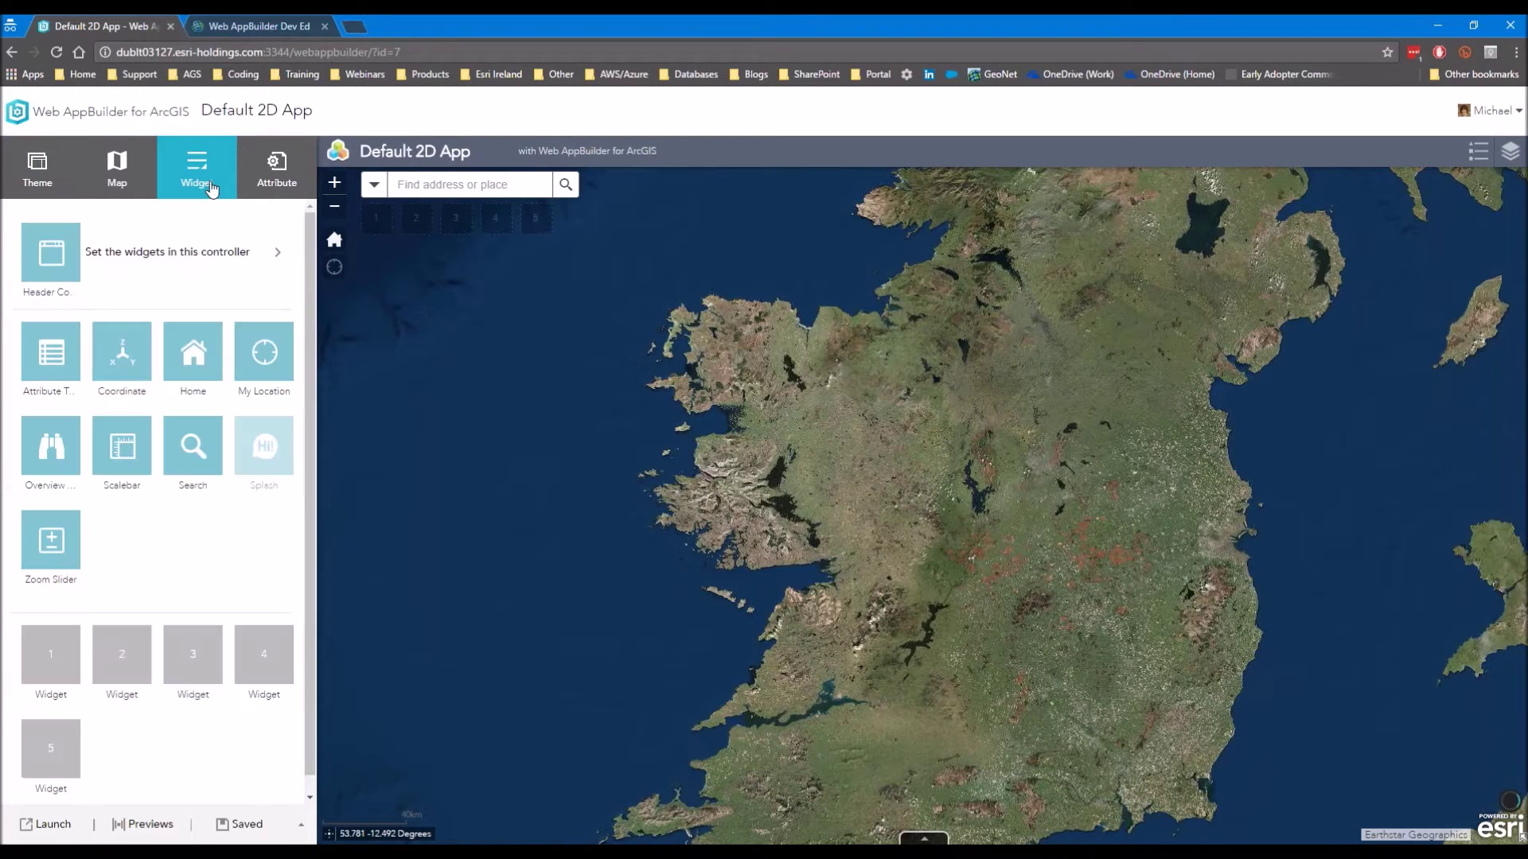
left_click(232, 267)
left_click(62, 307)
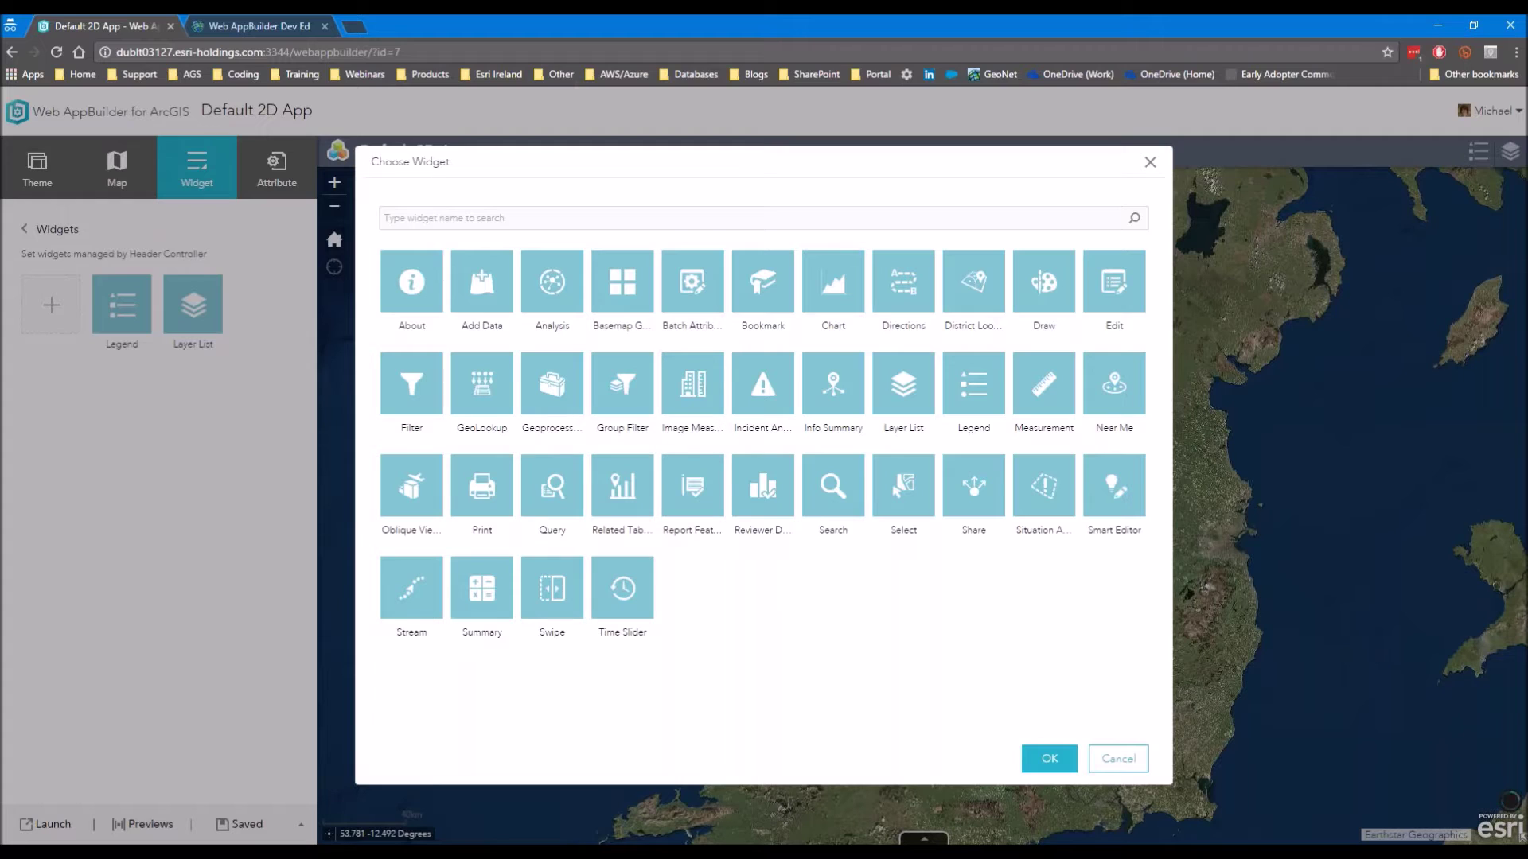
left_click(271, 21)
scroll(700, 384, "up", 8)
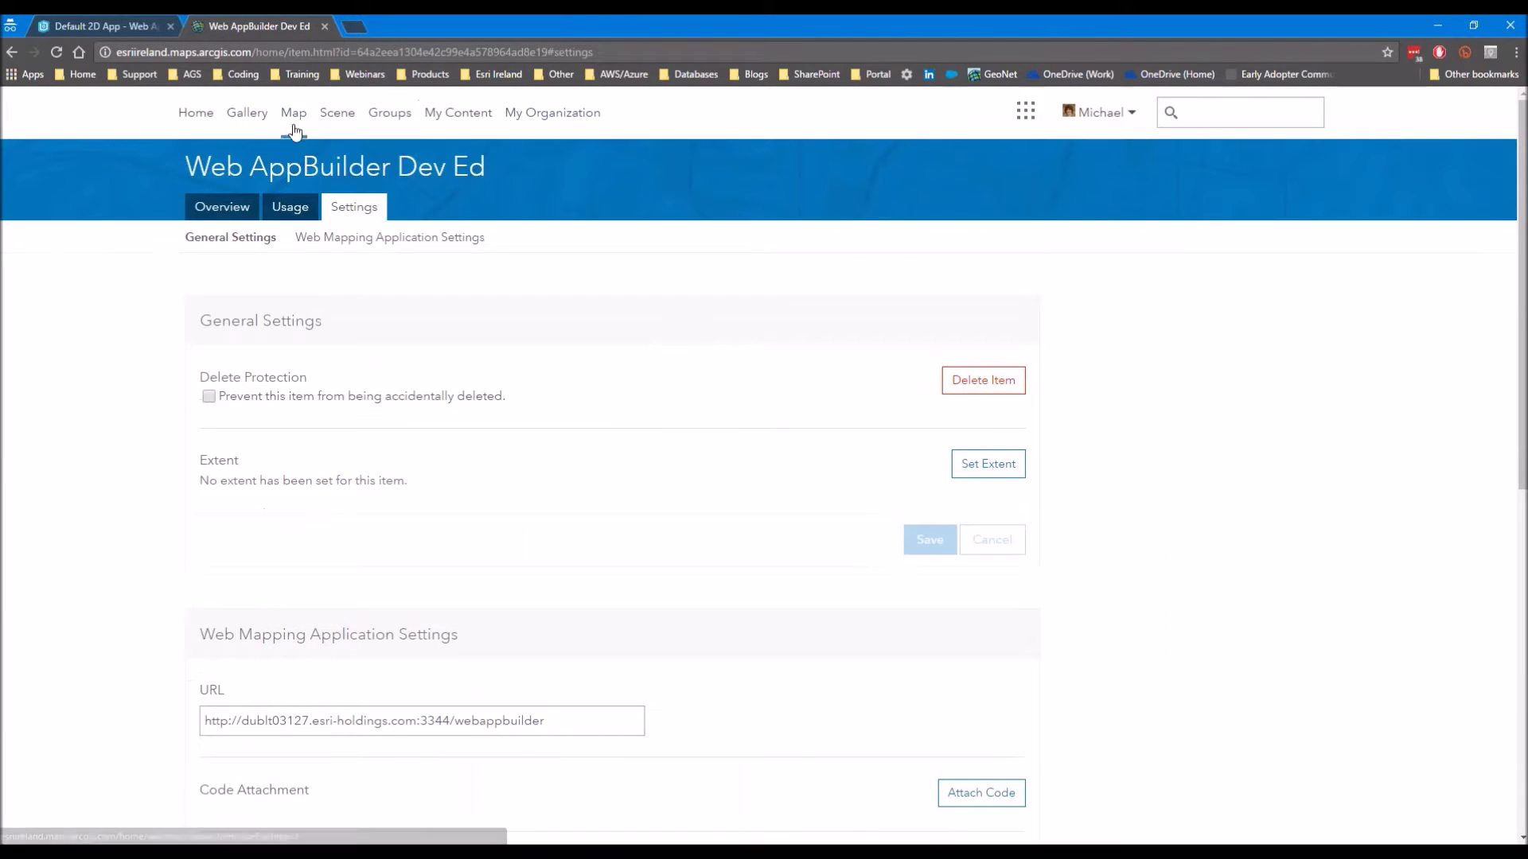
- From My Content, create a Web AppBuilder app titled and tagged 'Comparison'
left_click(446, 113)
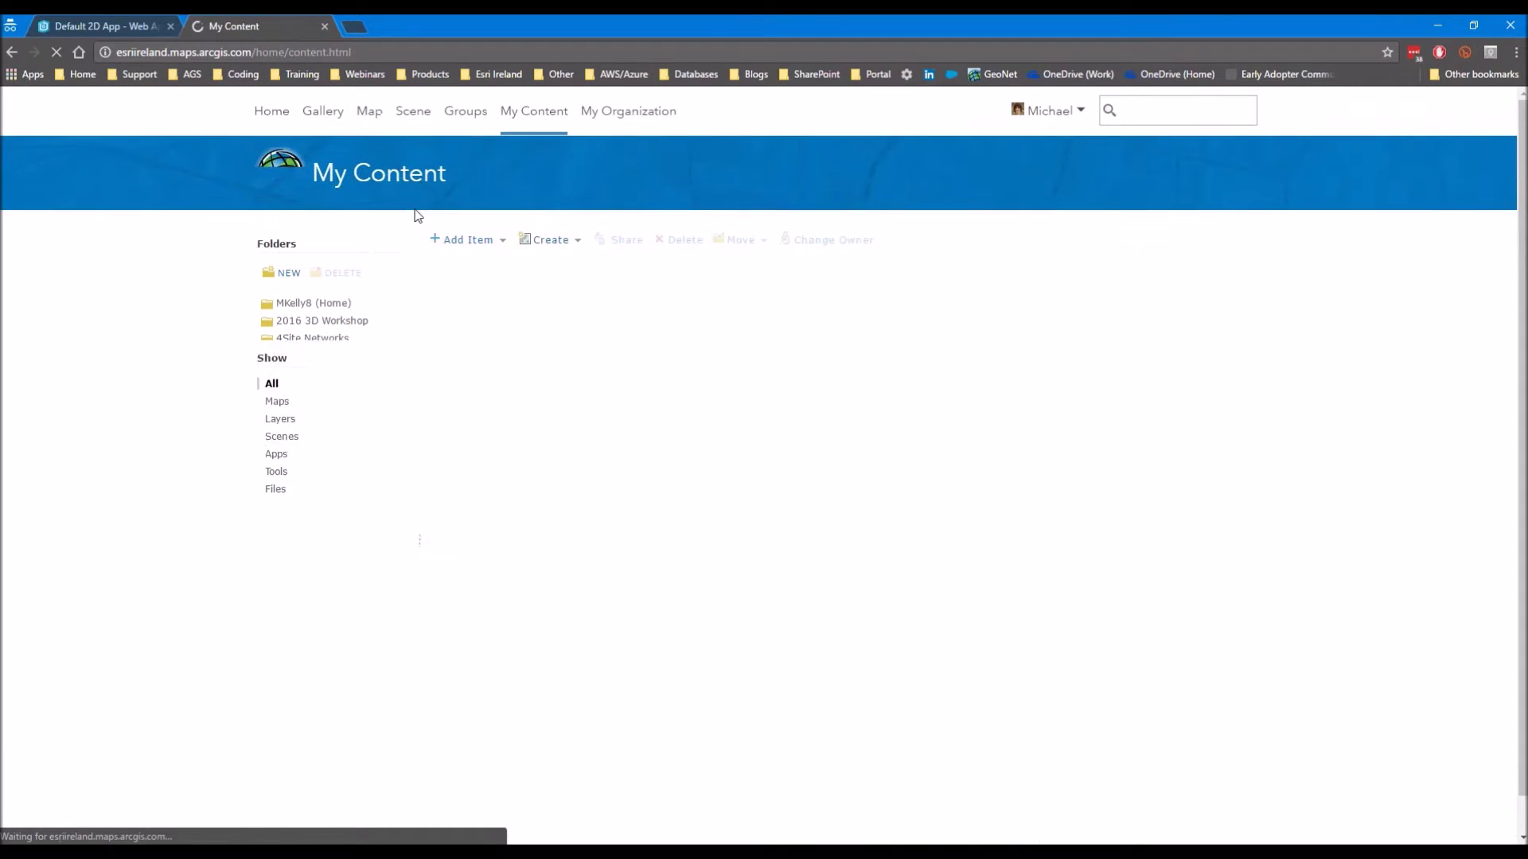
left_click(577, 241)
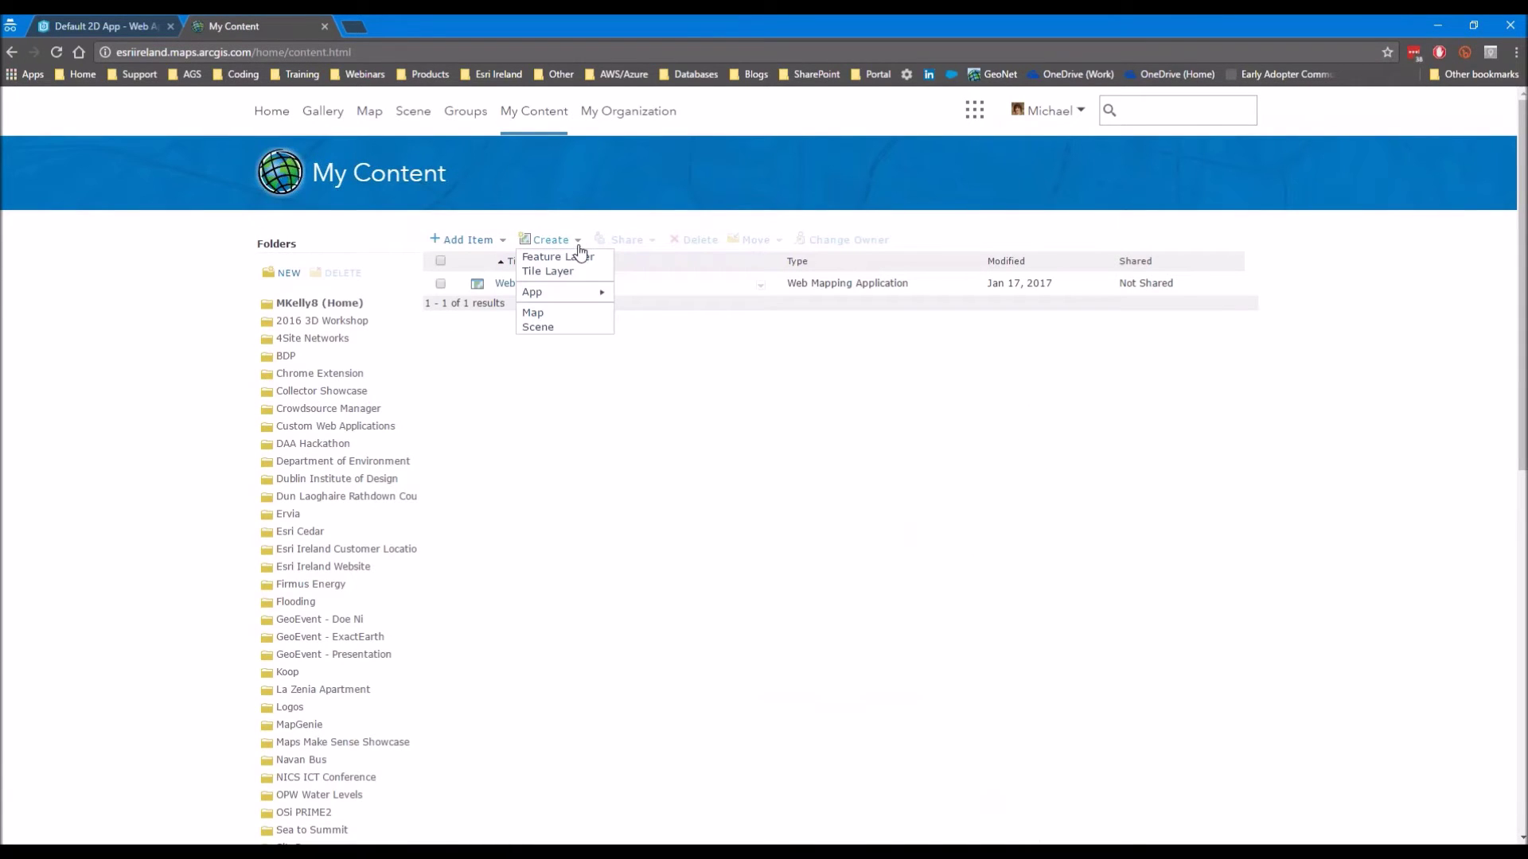
mouse_move(561, 292)
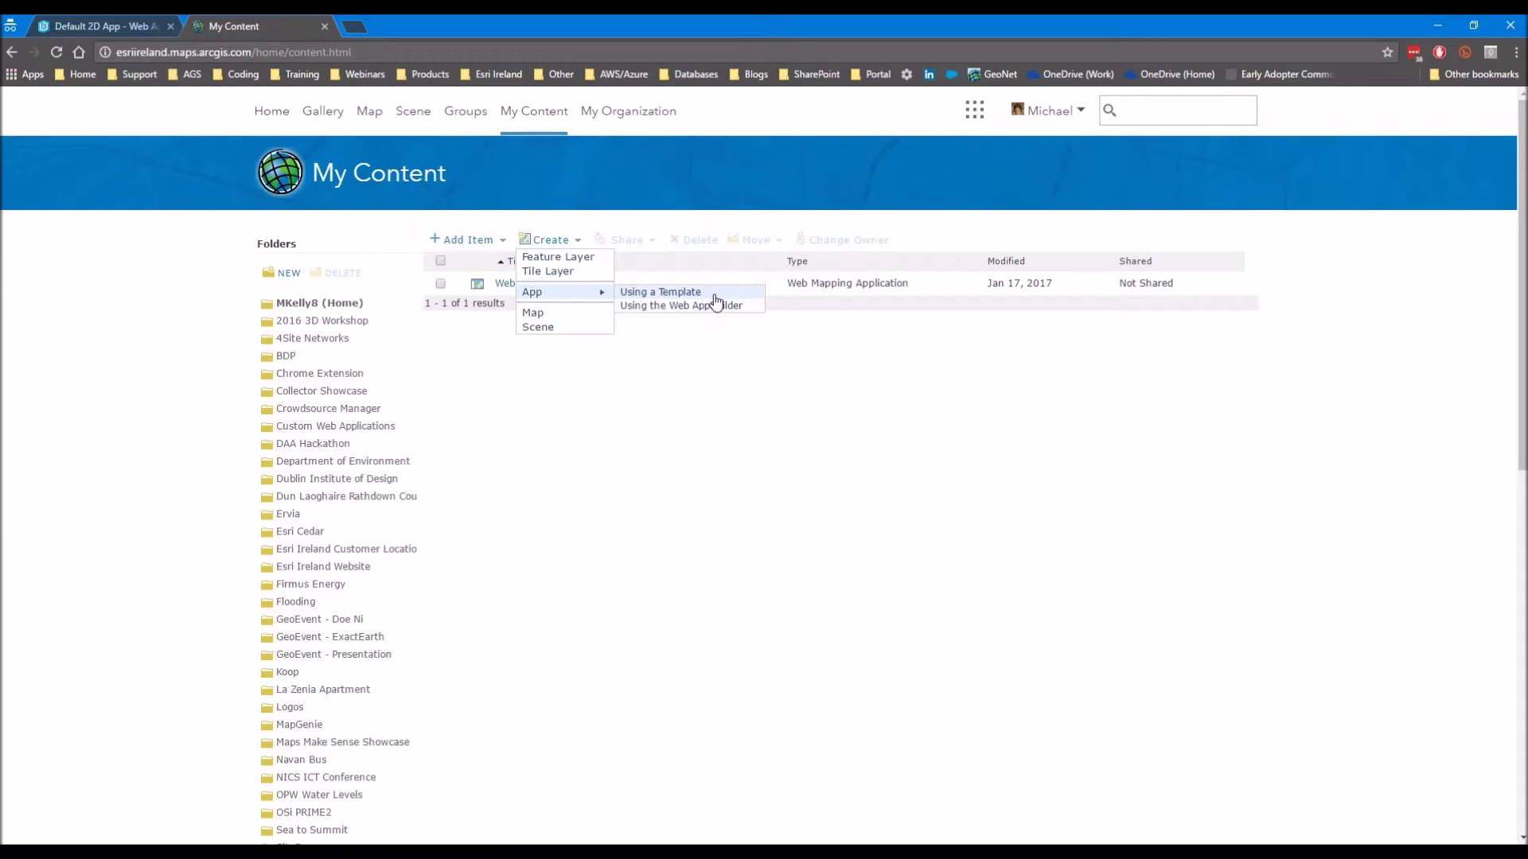
left_click(715, 294)
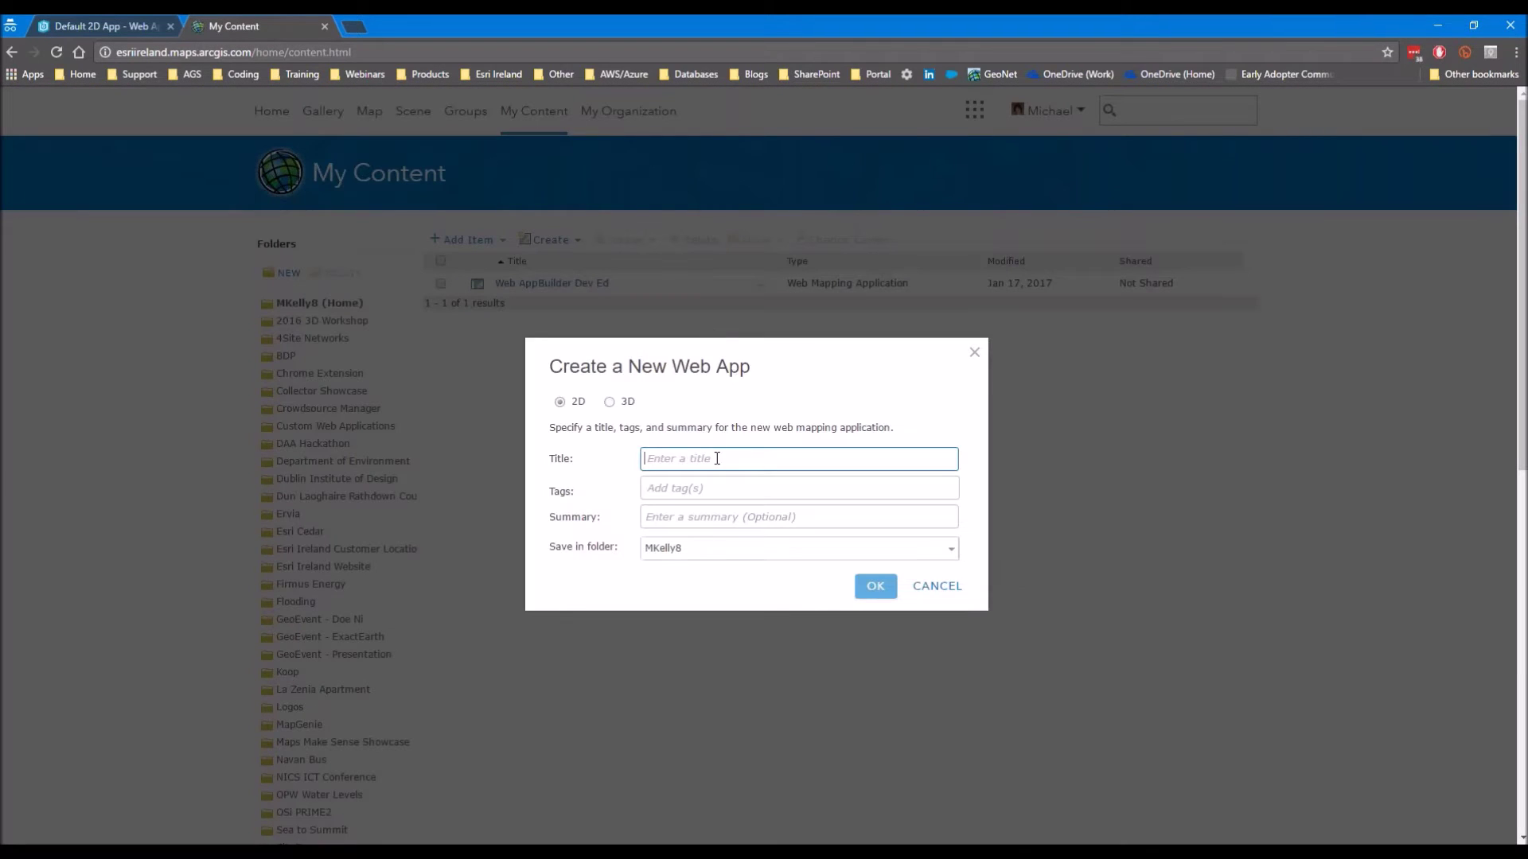
type("Comparison")
key("ctrl+a")
key("ctrl+c")
left_click(722, 489)
key("ctrl+v")
key("Return")
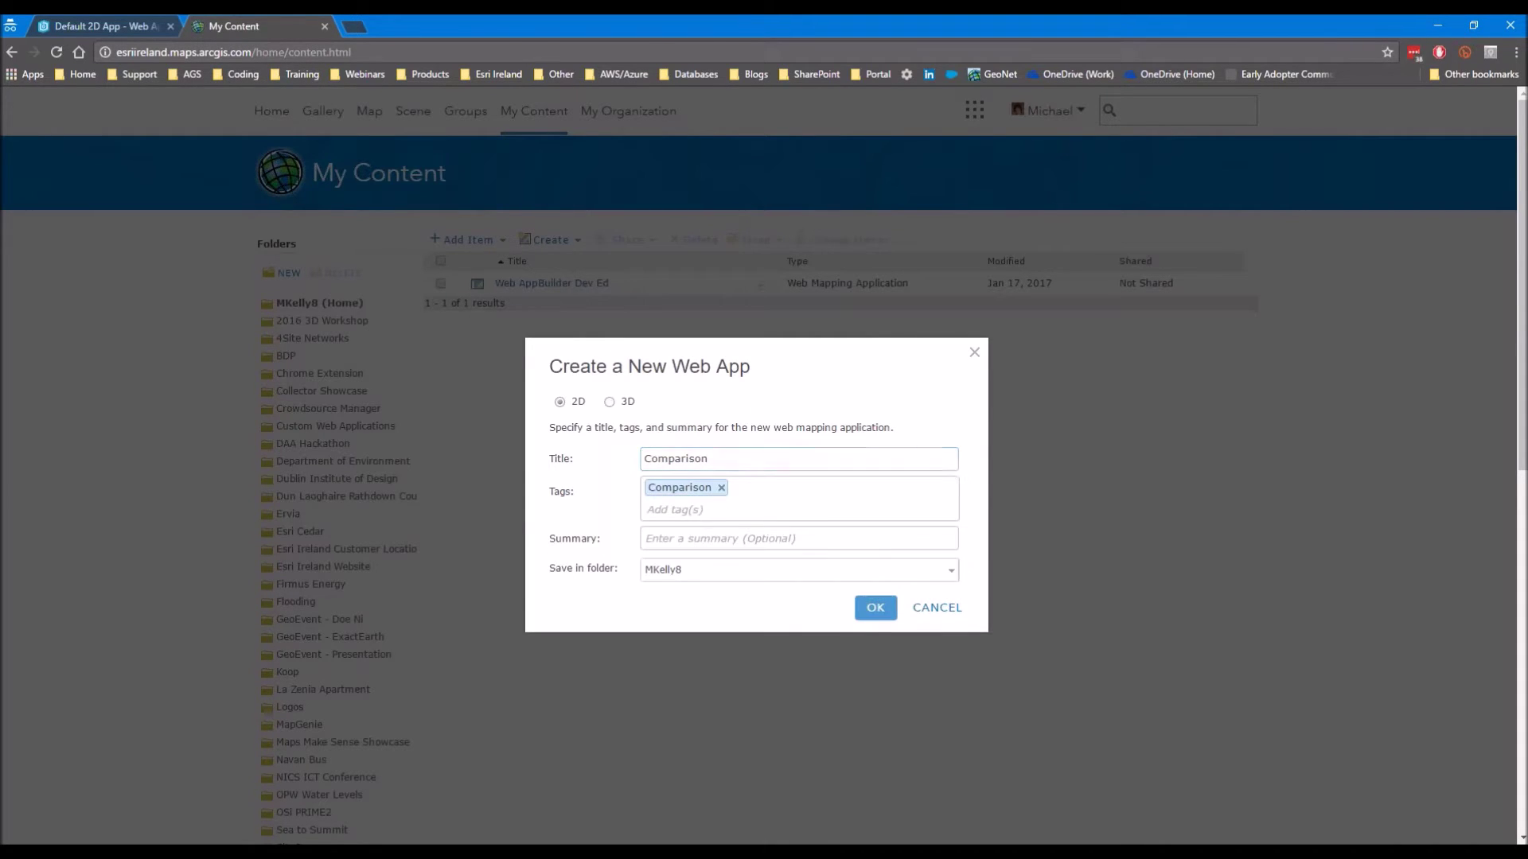
left_click(876, 586)
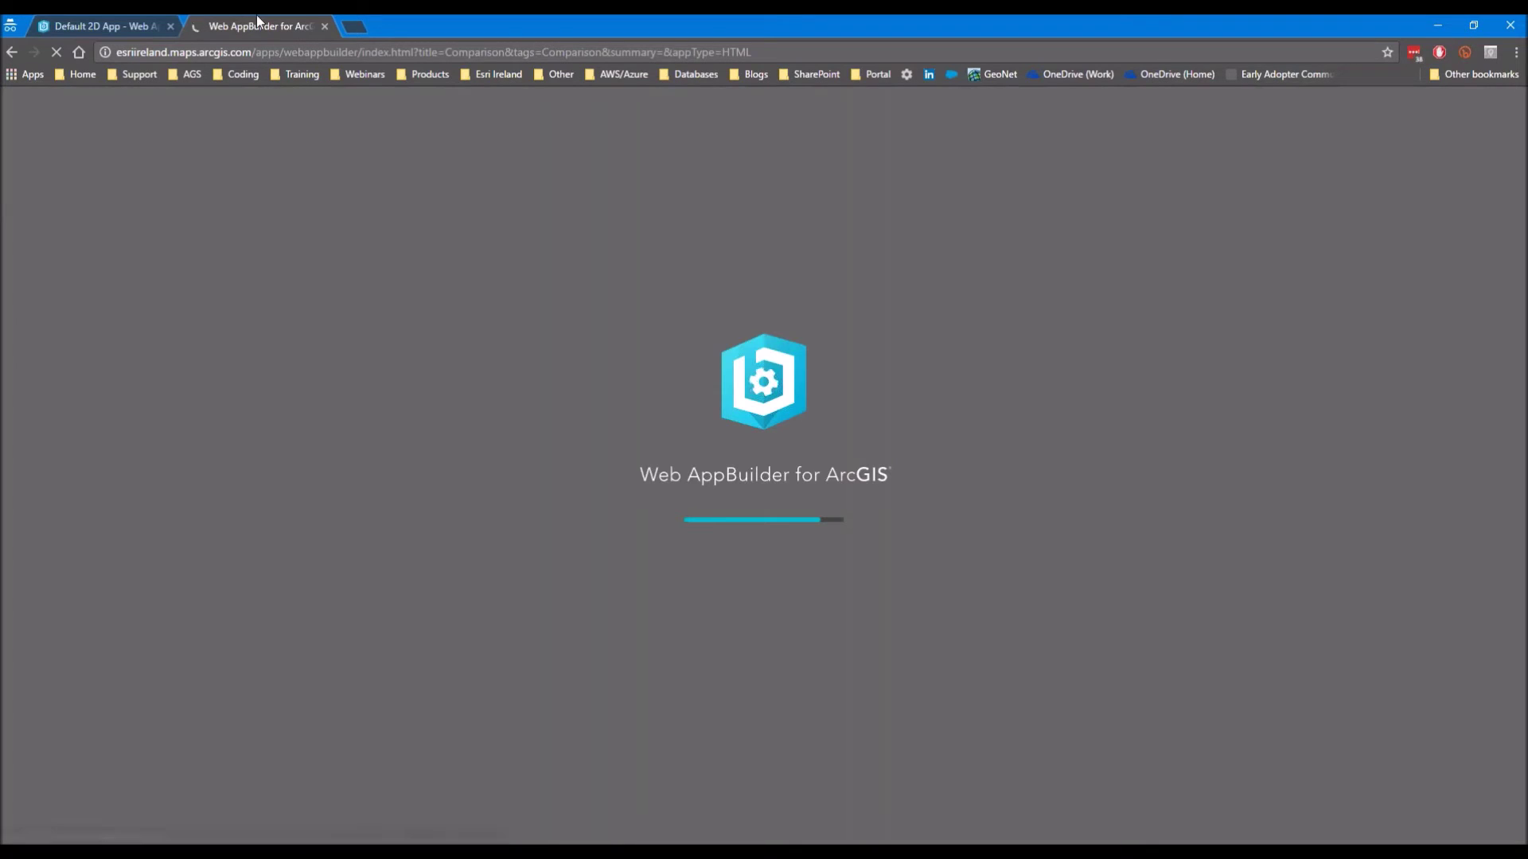
- Arrange the Comparison and Default 2D App builders side by side, zooming out the Default page
left_click_drag(261, 24, 1526, 229)
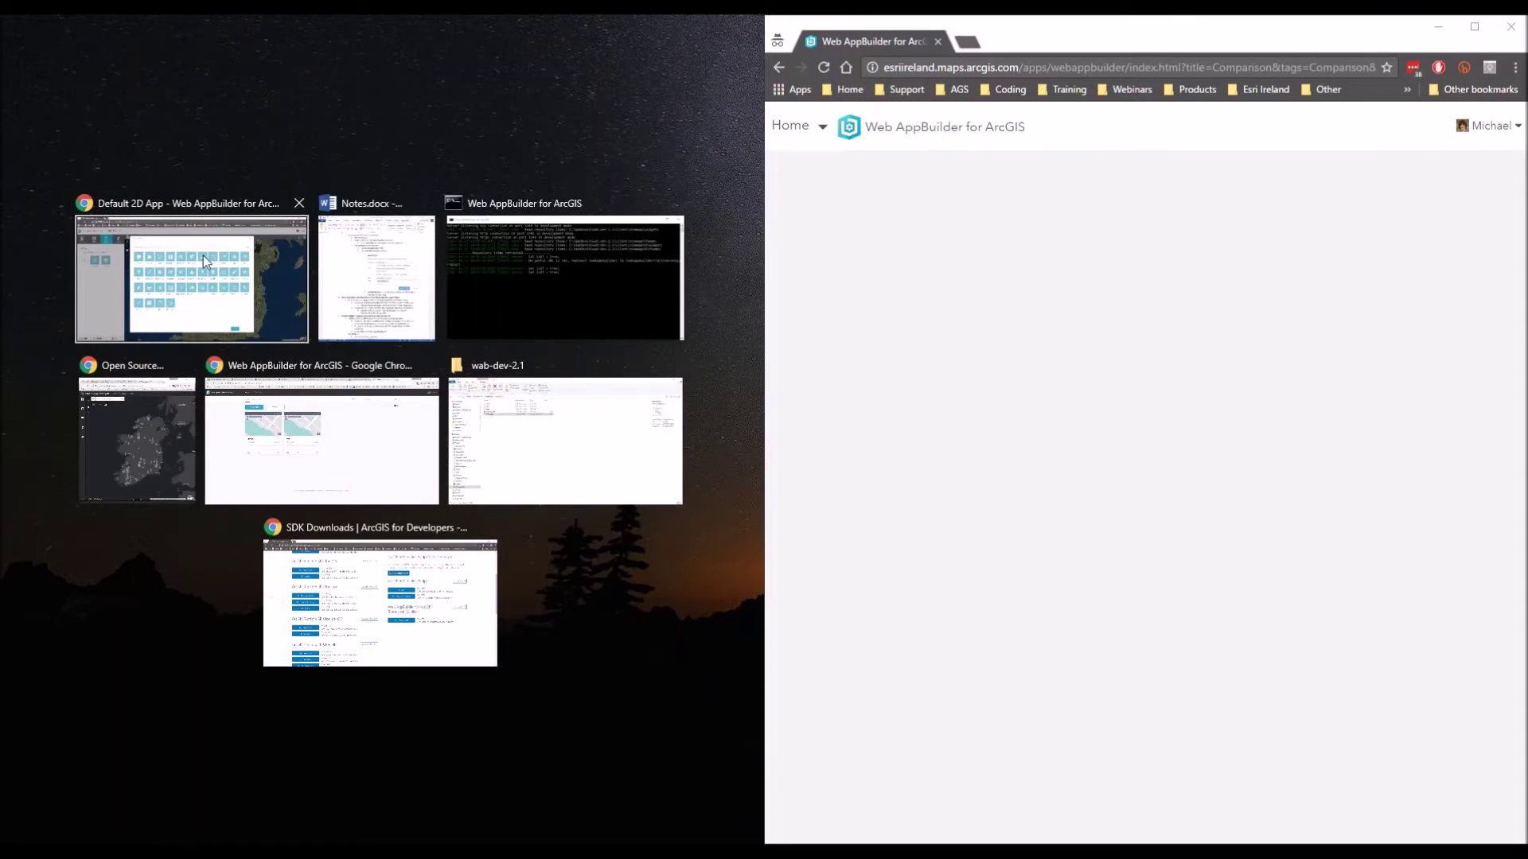
left_click(203, 255)
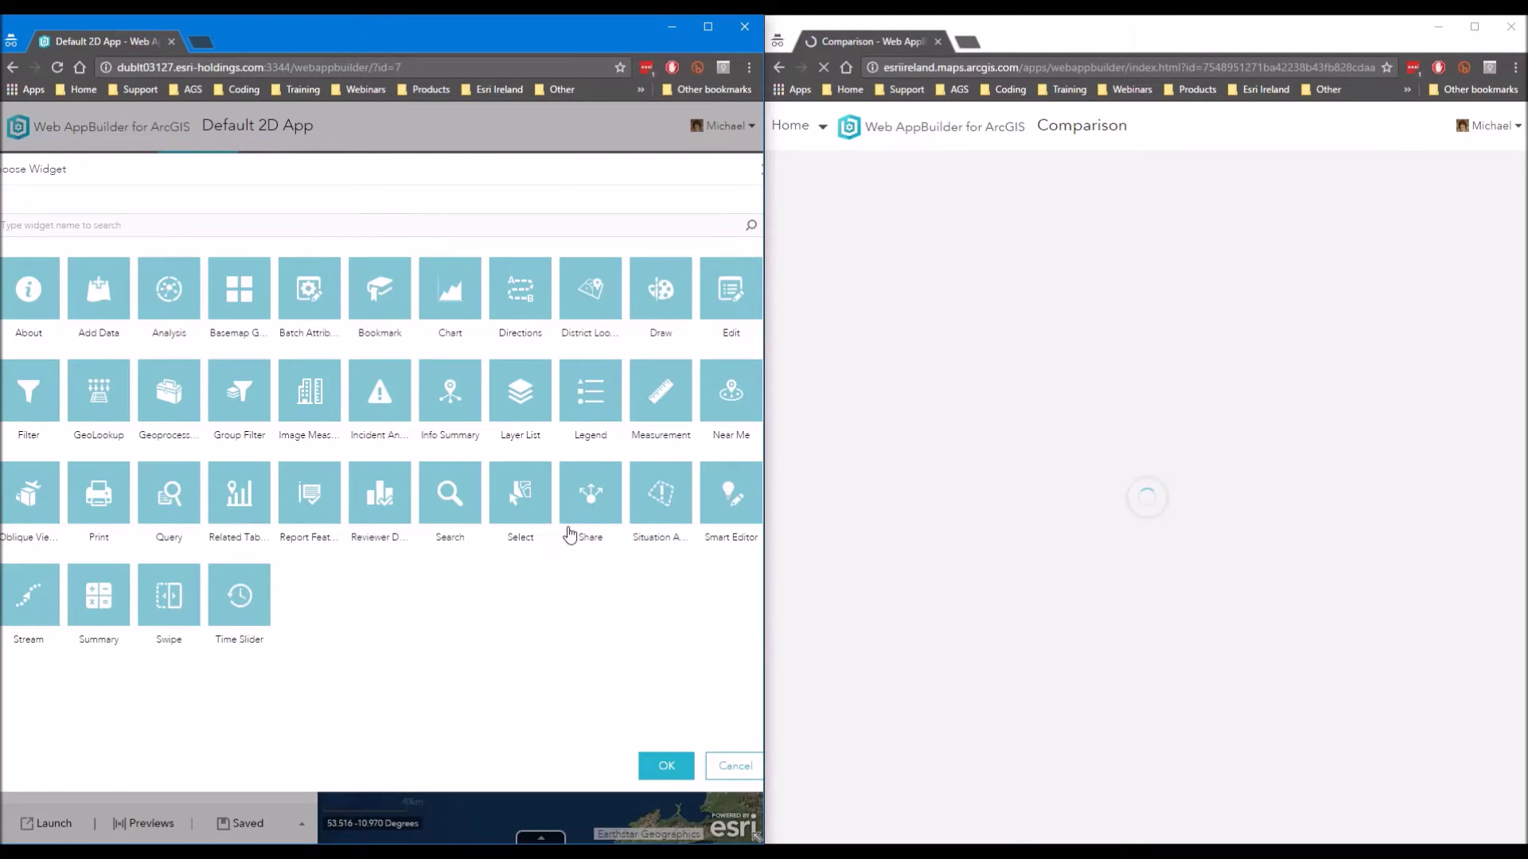
key("ctrl+minus")
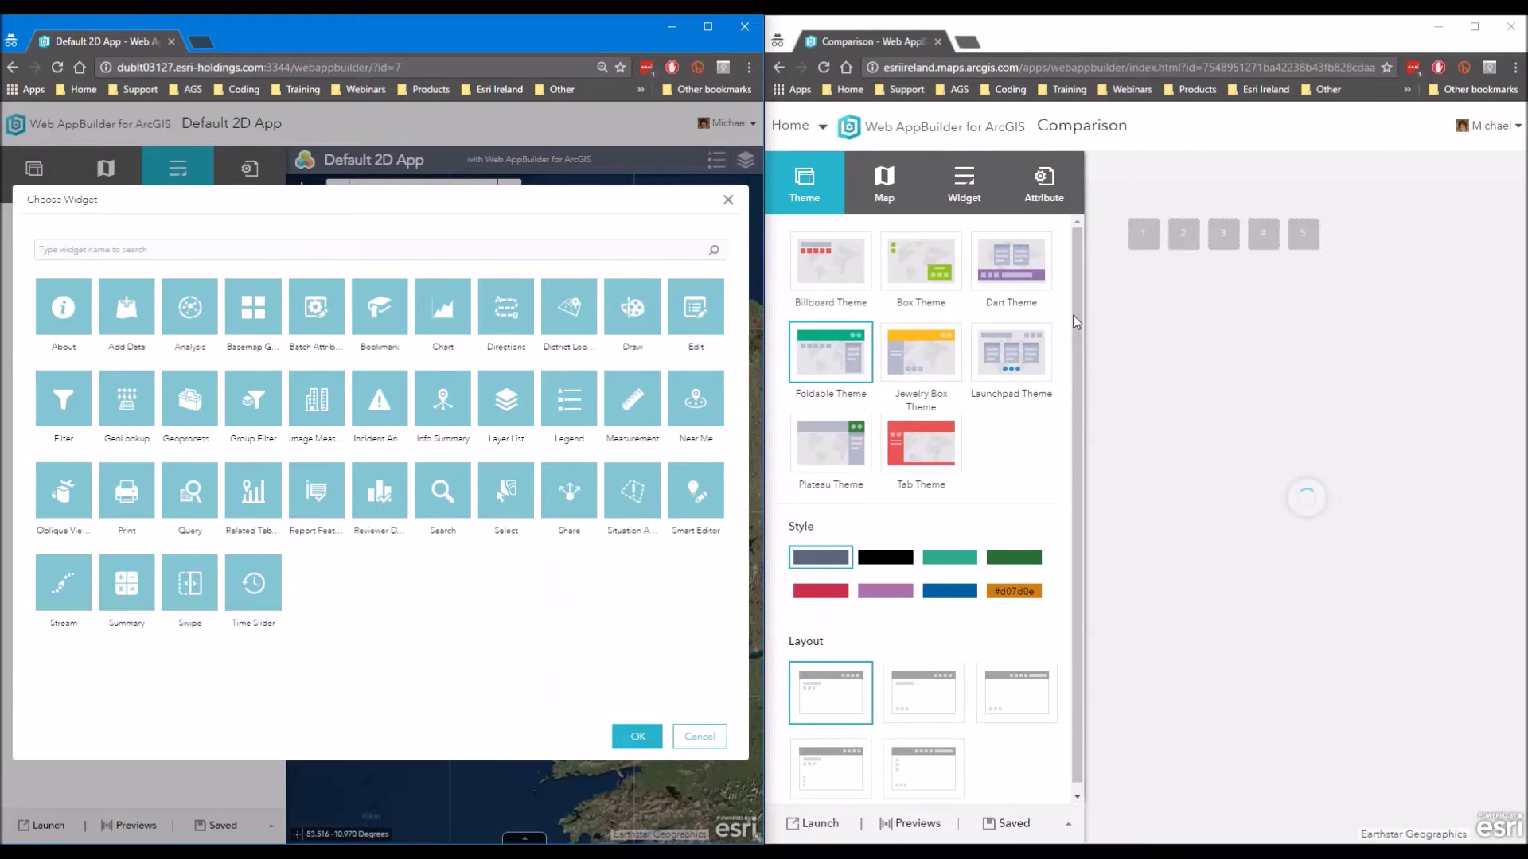
- Open the Comparison app's Header Controller Choose Widget catalog and zoom the page to 80%
left_click(959, 185)
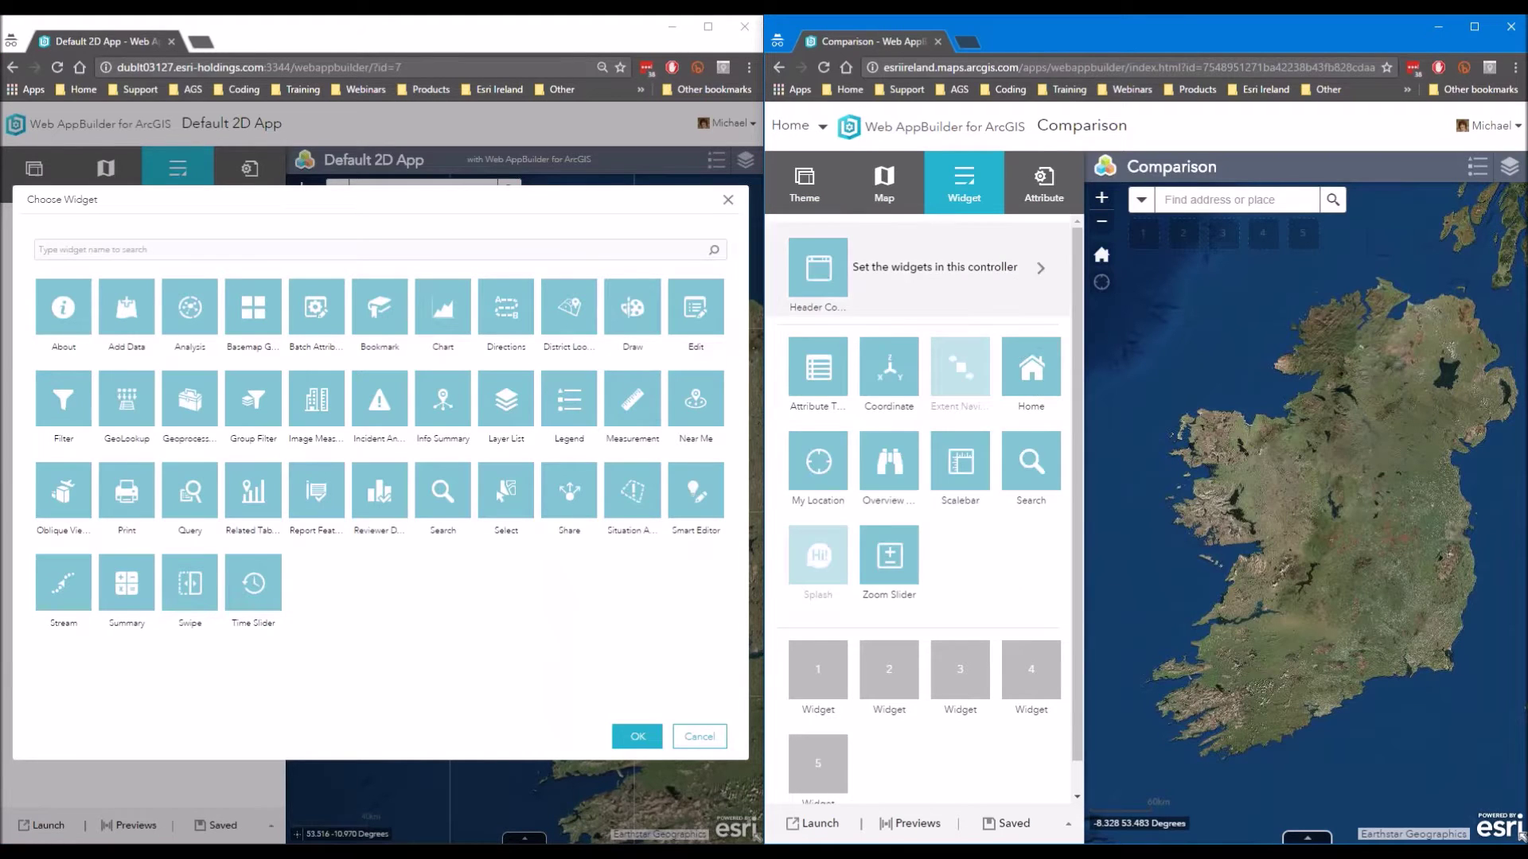
left_click(907, 267)
left_click(818, 318)
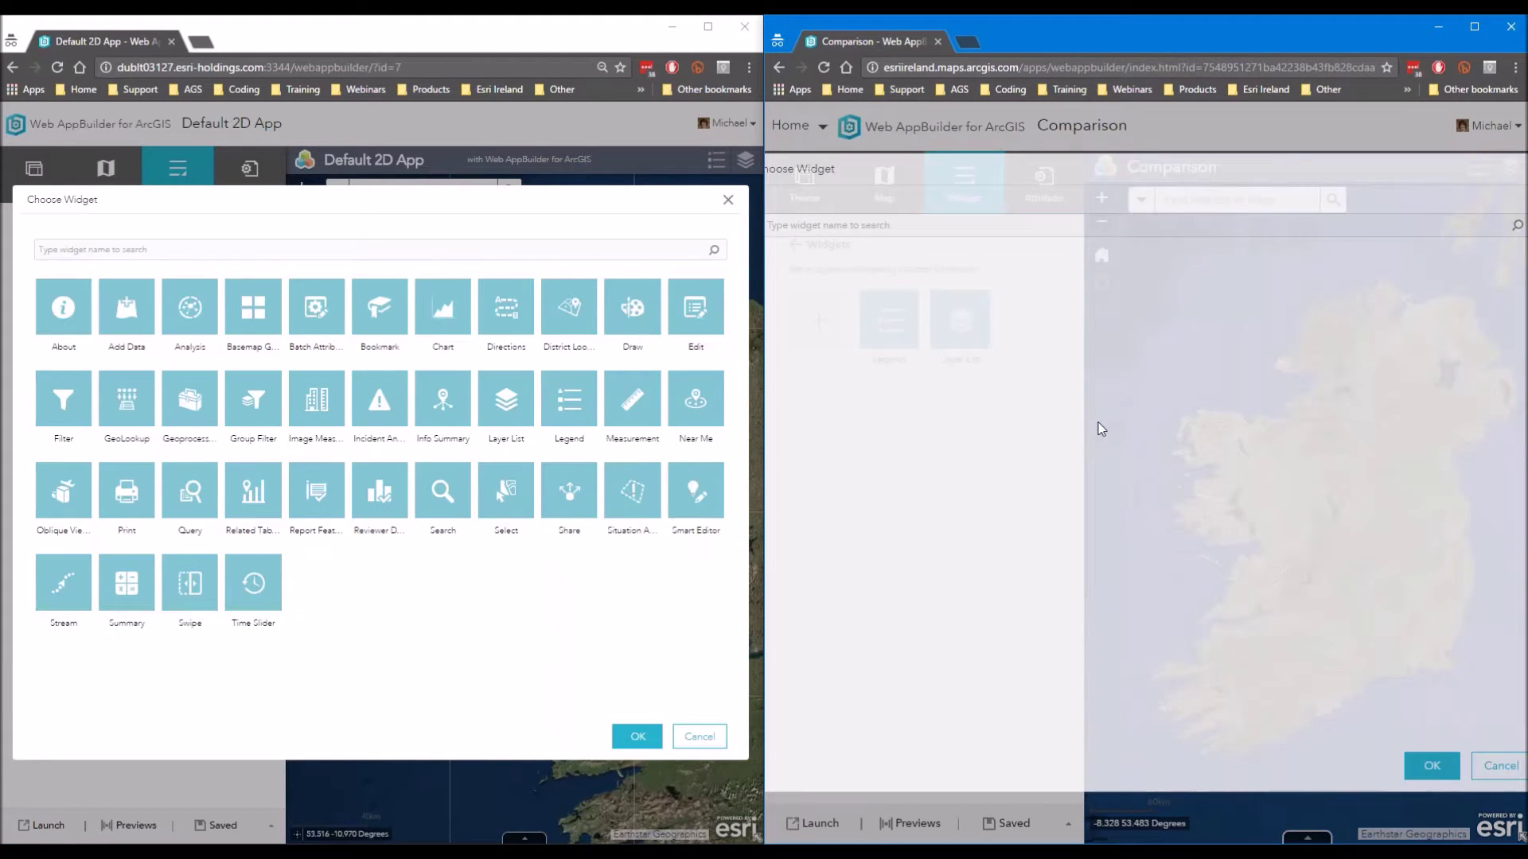
key("ctrl+minus")
key("ctrl+minus")
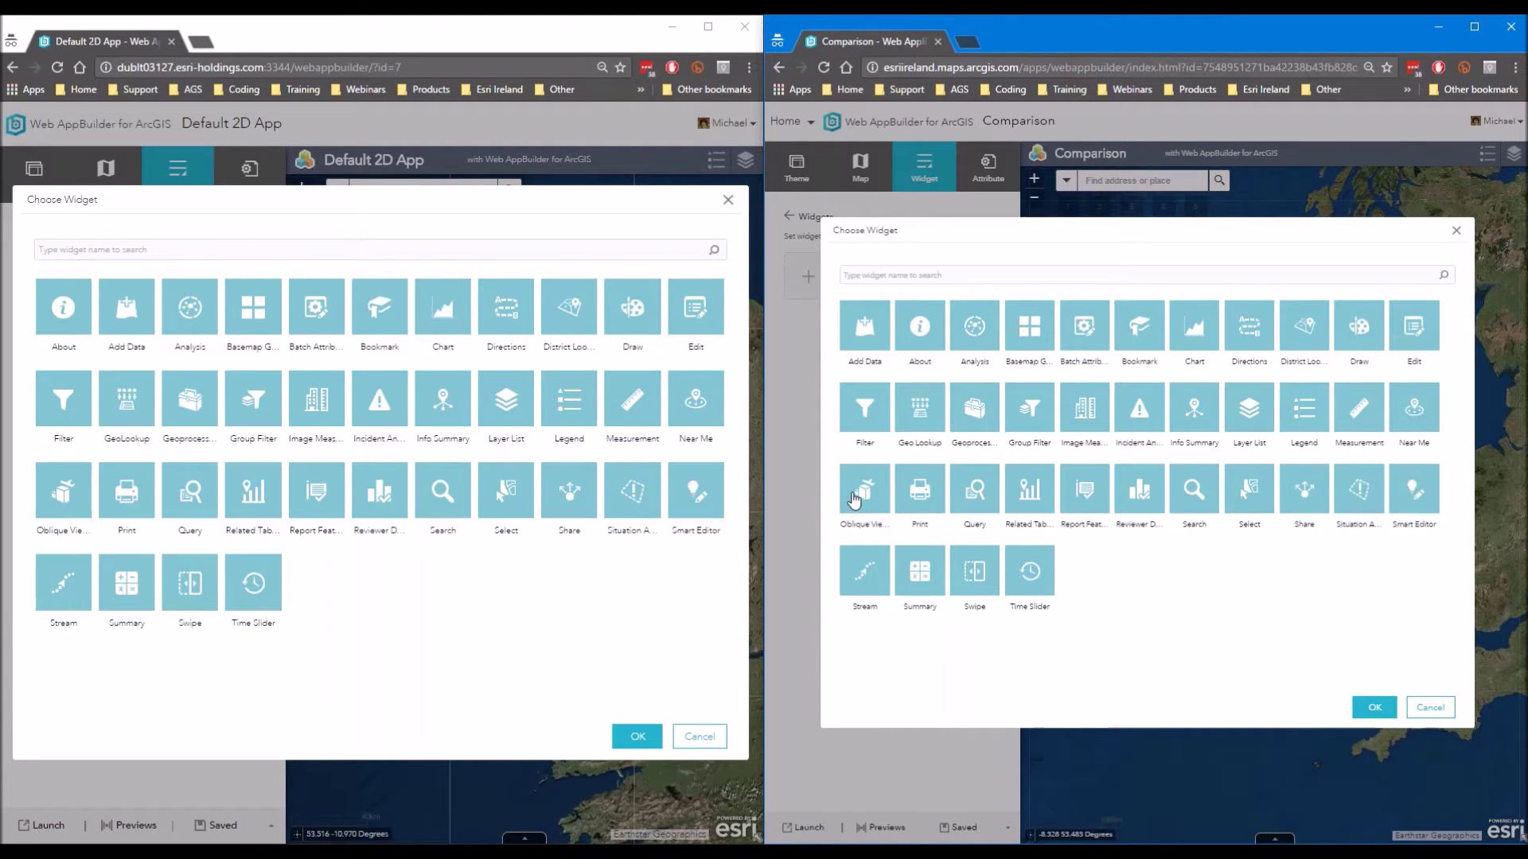
- Add the Edit widget in both apps to compare their Configure Edit dialogs
left_click(1424, 340)
left_click(1374, 708)
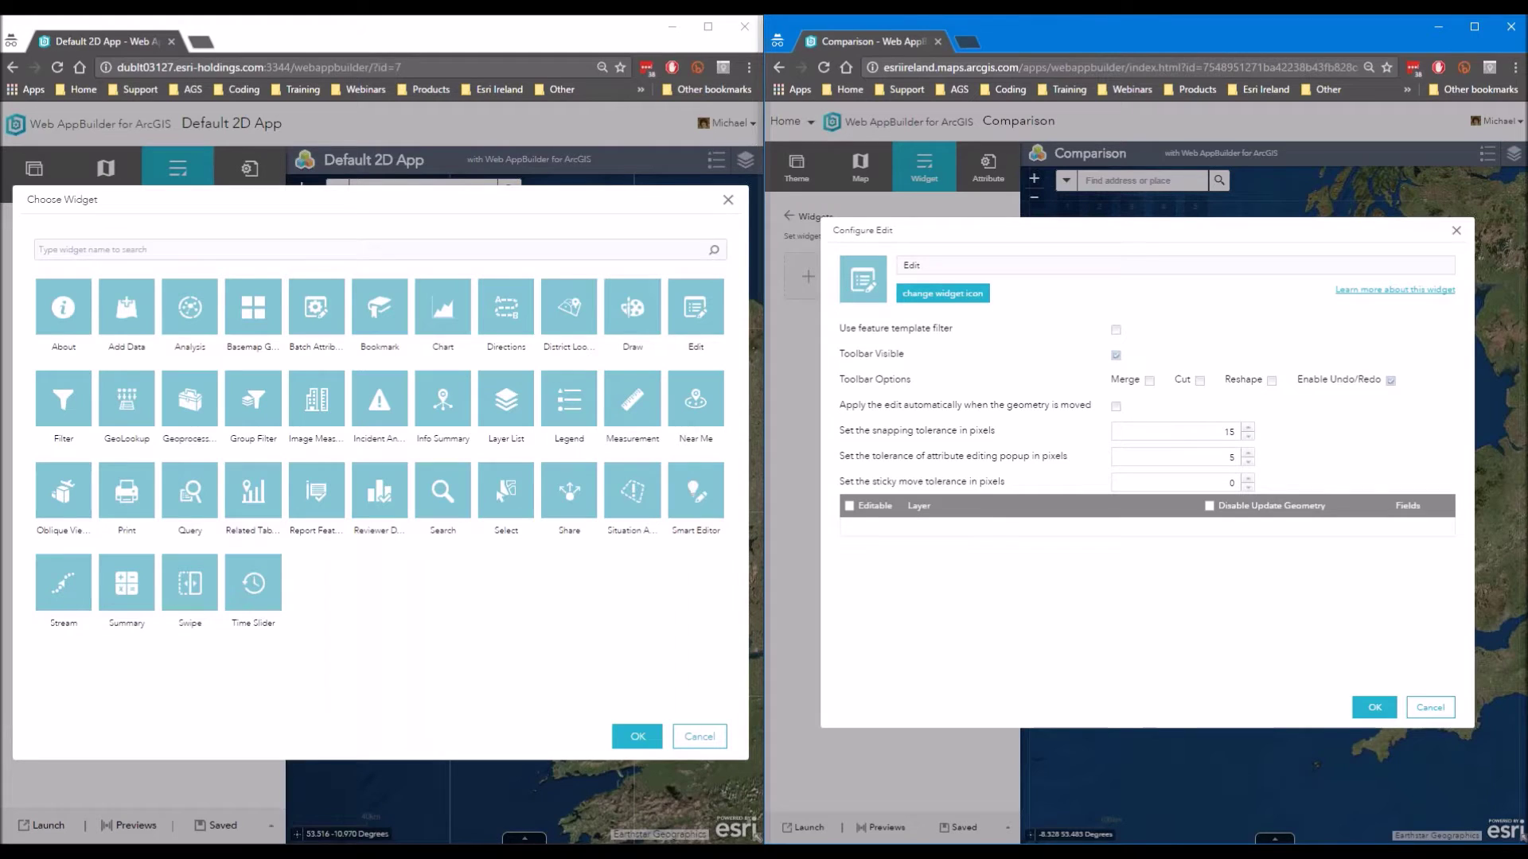
left_click(710, 316)
left_click(694, 317)
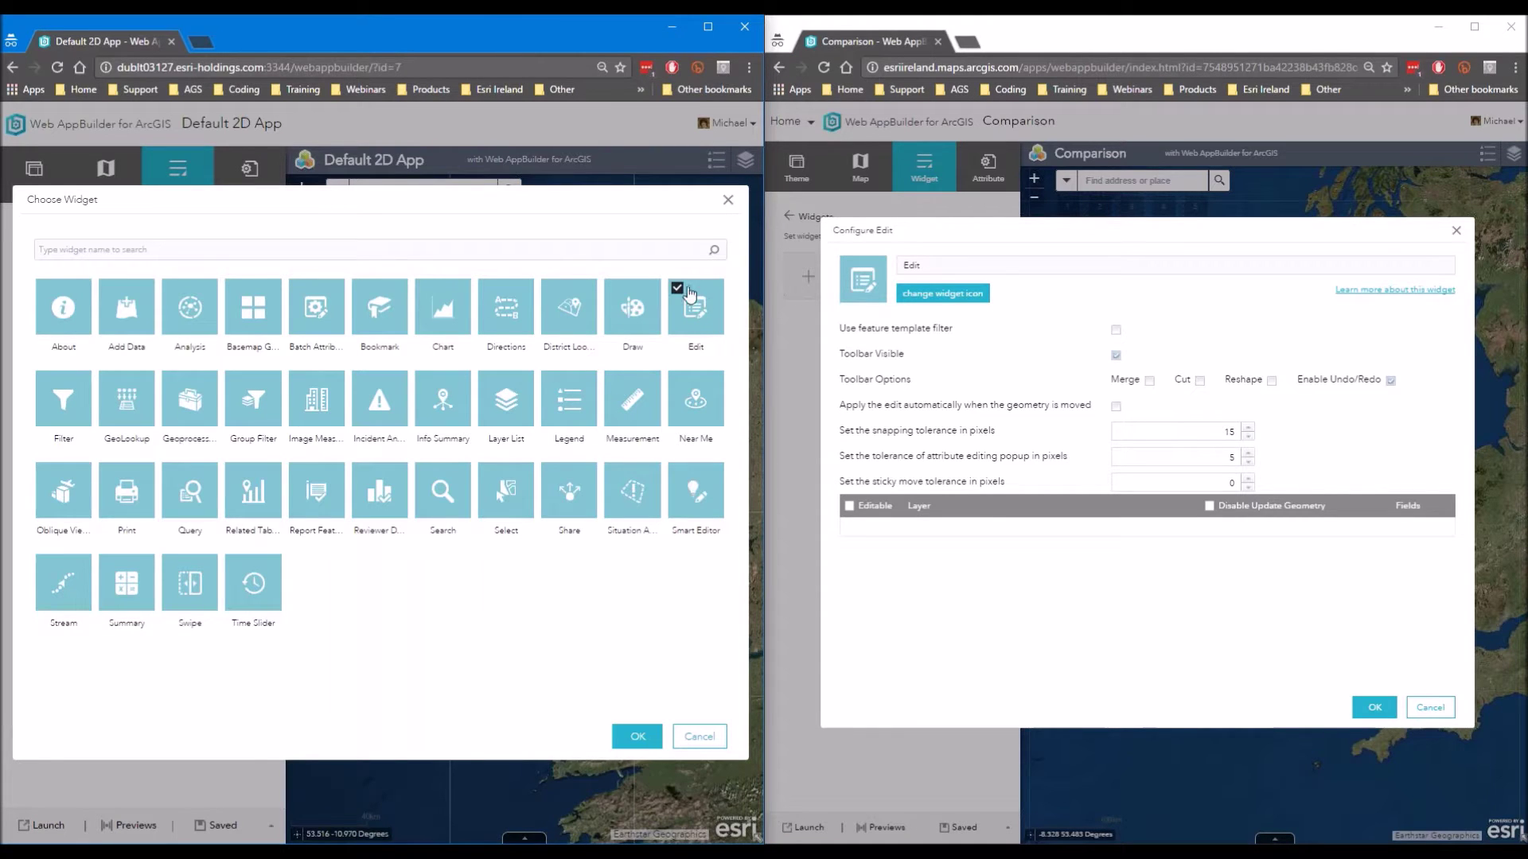
left_click(636, 736)
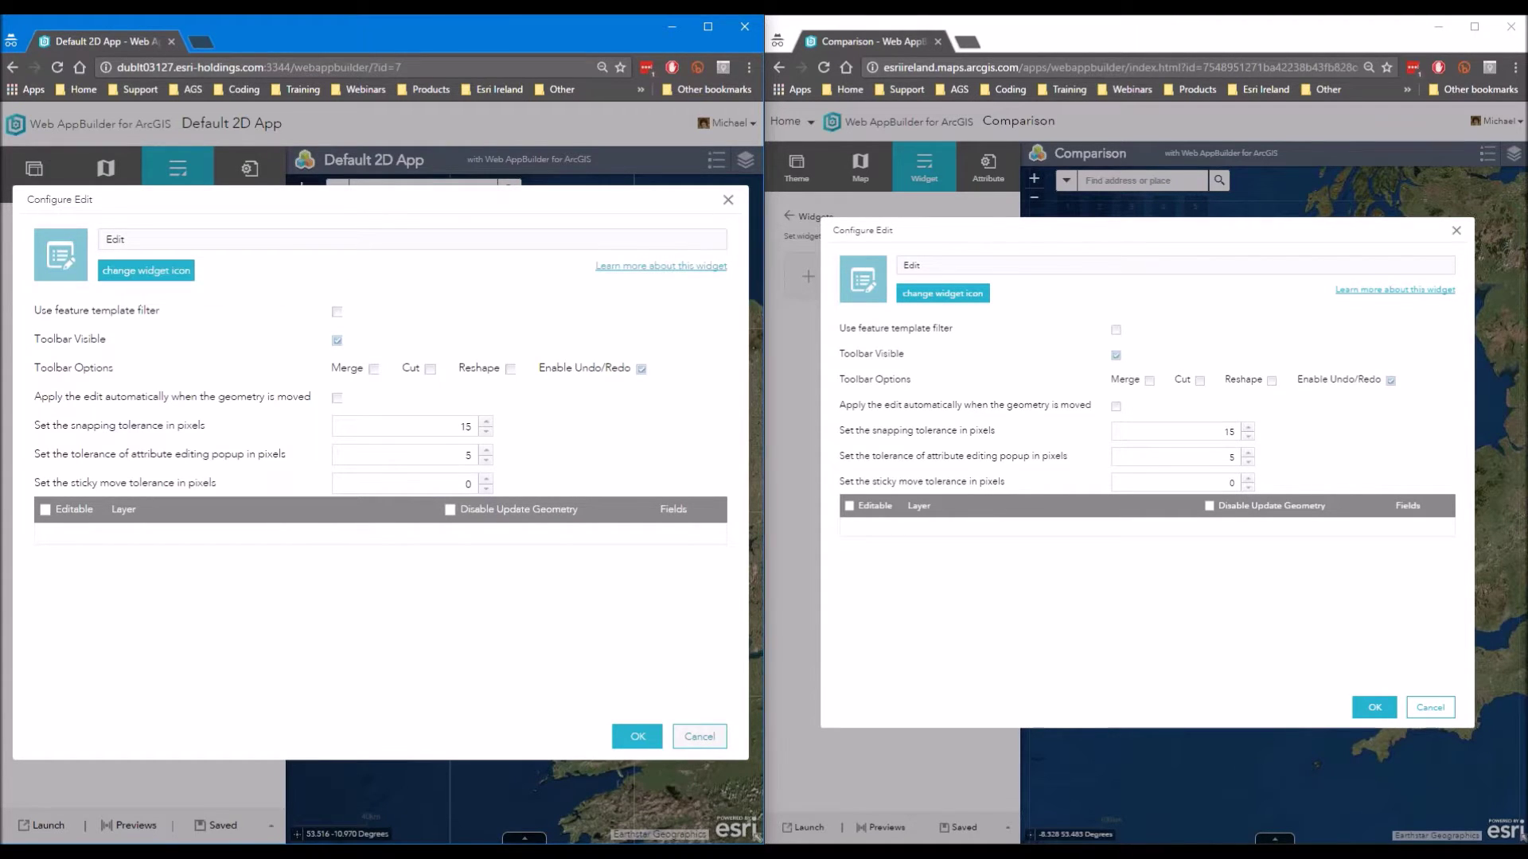
- Cancel the Edit widget configuration in both the Default 2D App and Comparison apps
left_click(715, 735)
left_click(45, 300)
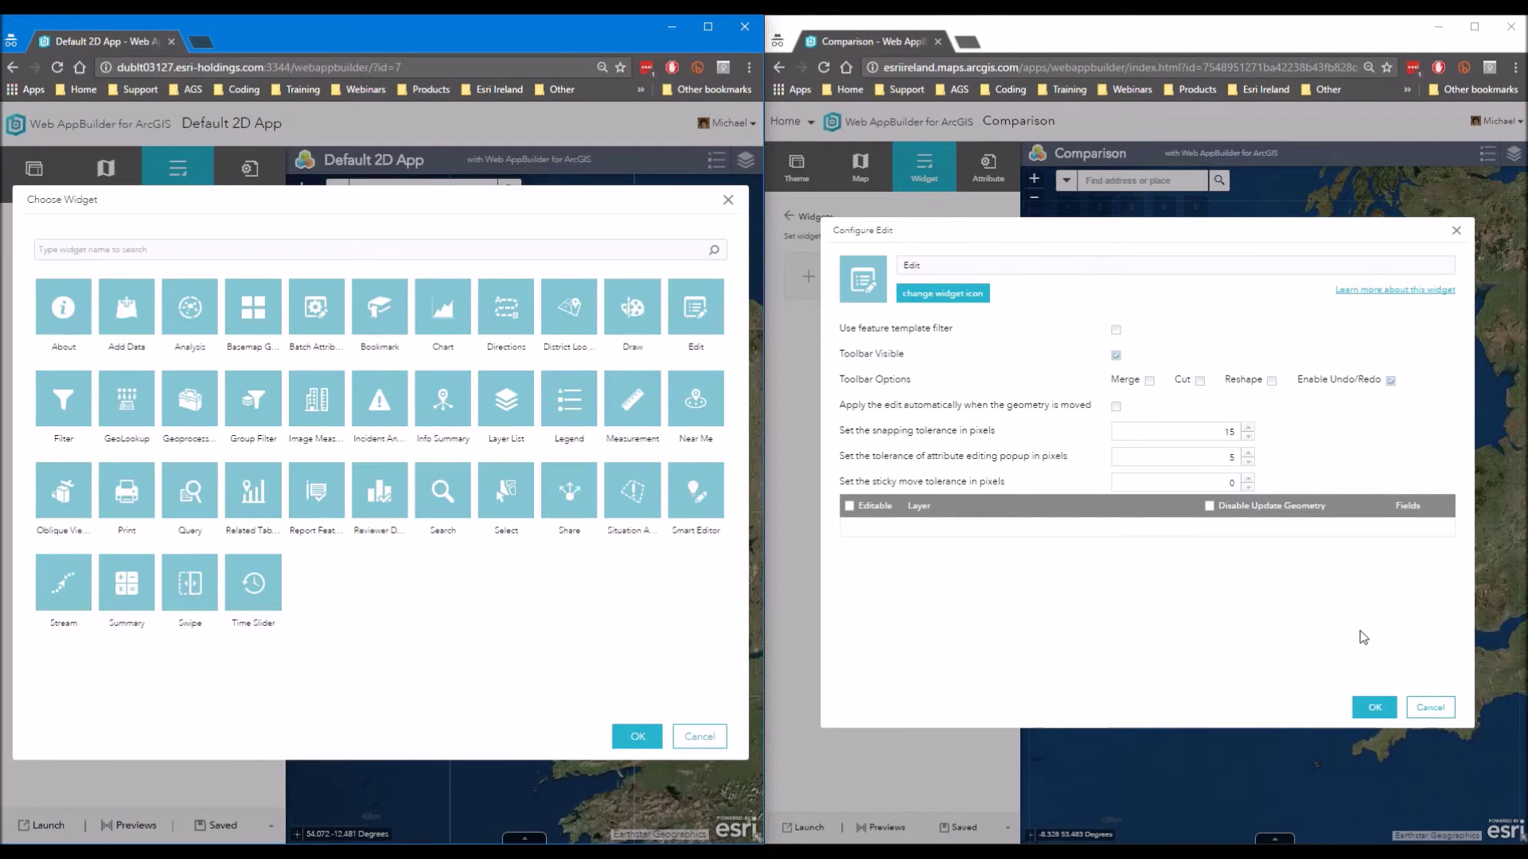
left_click(1446, 715)
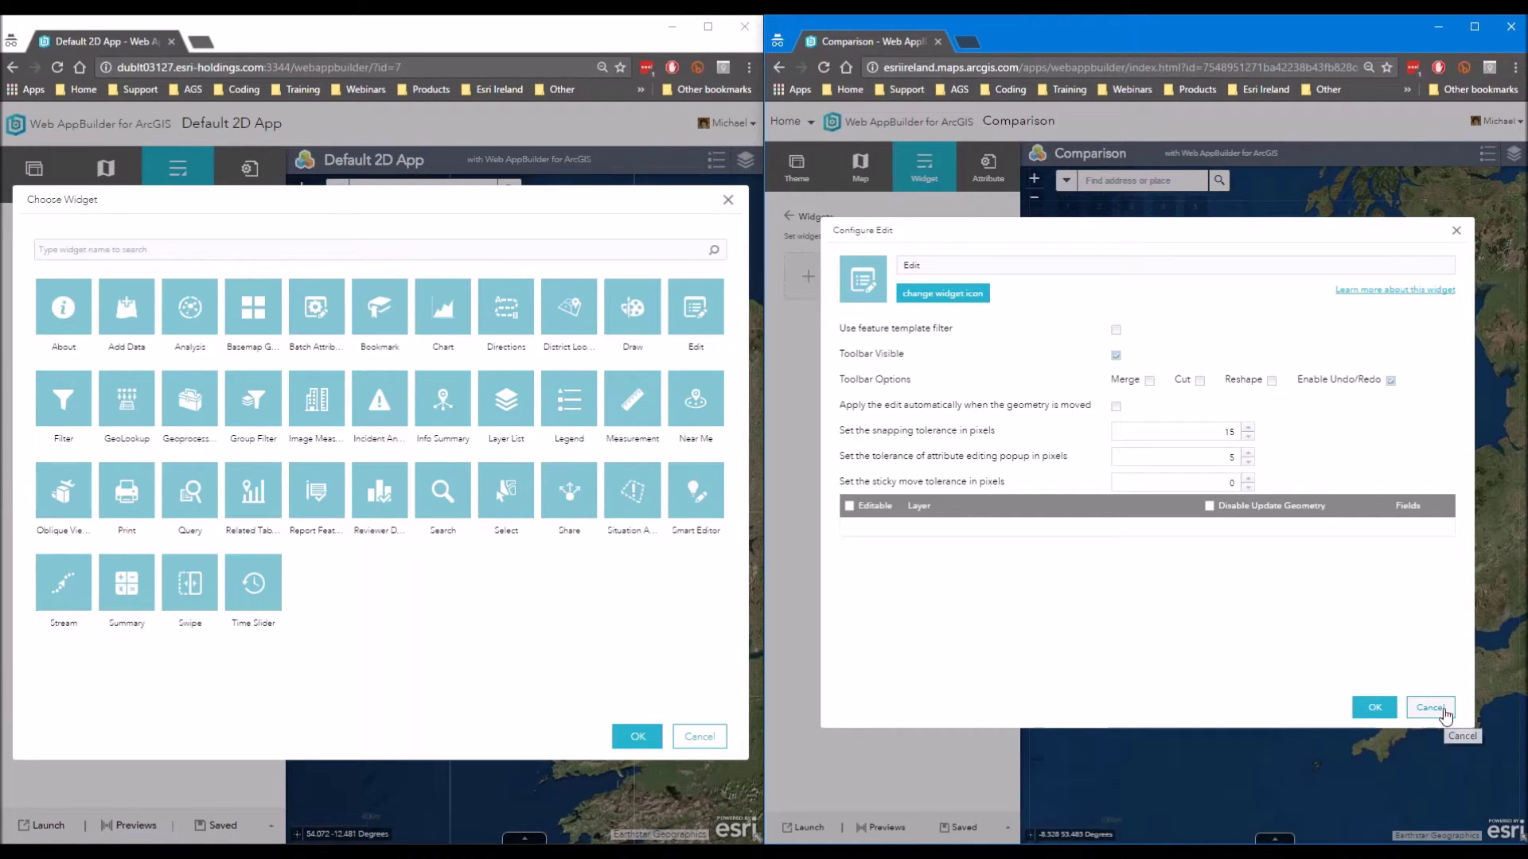
left_click(1445, 715)
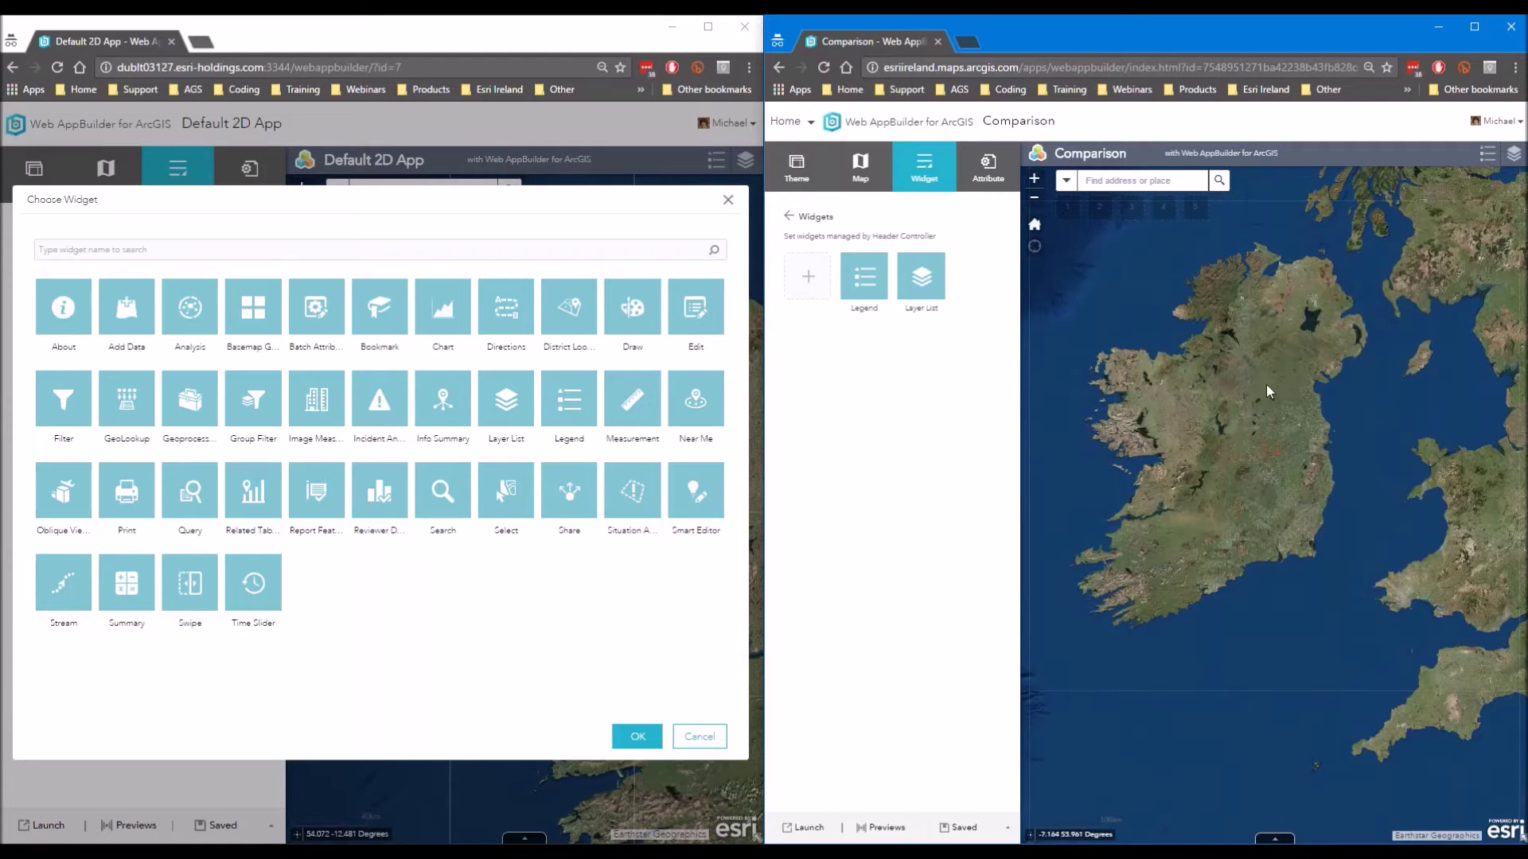
left_click_drag(1186, 380, 1210, 461)
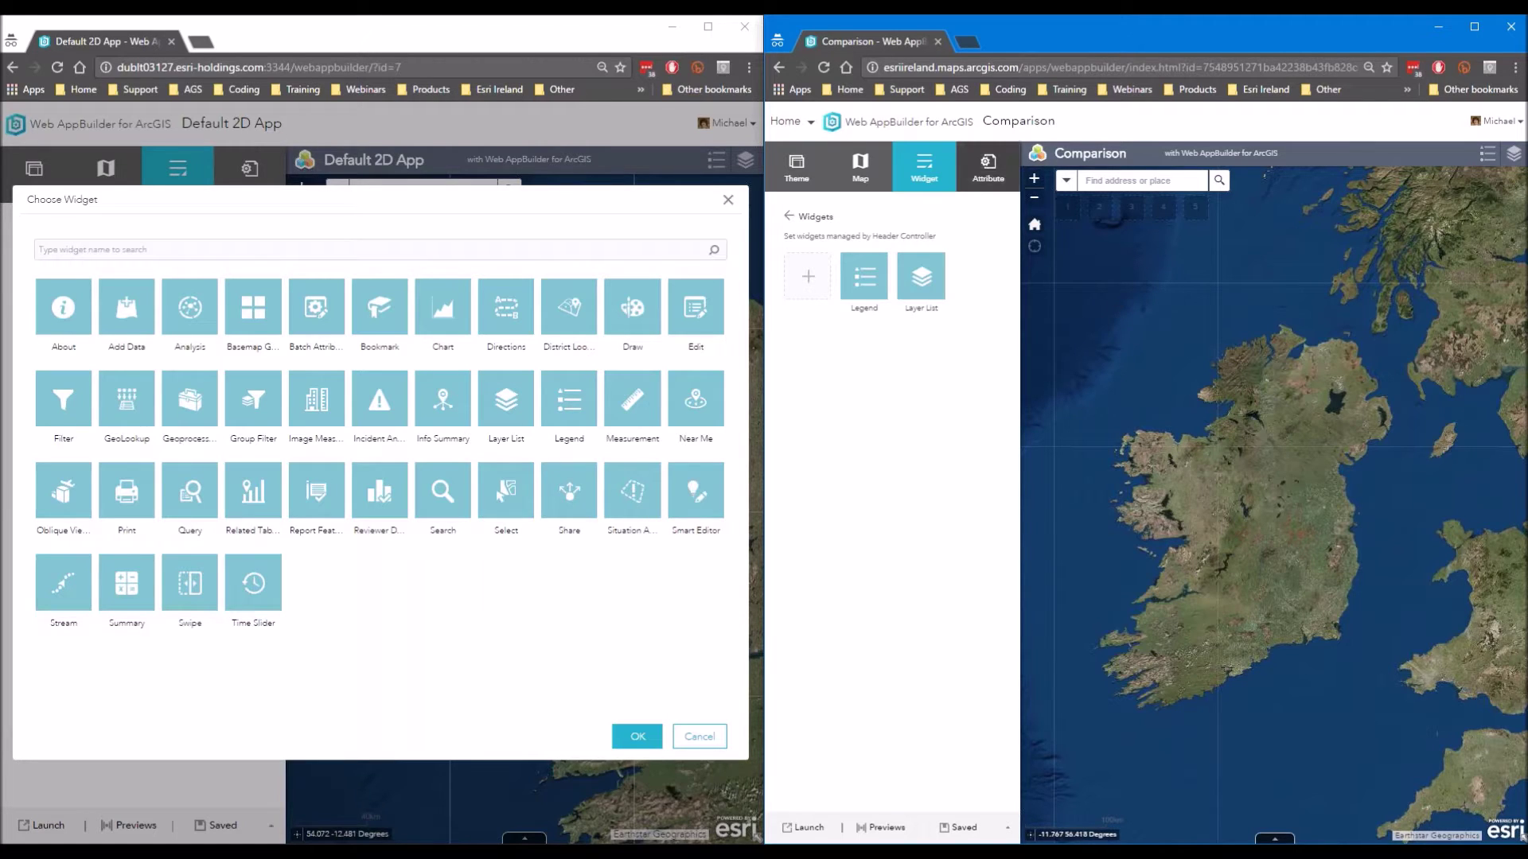
- Close the Comparison window, maximise the browser and show the ArcGIS Blog v2.2 post
left_click(939, 45)
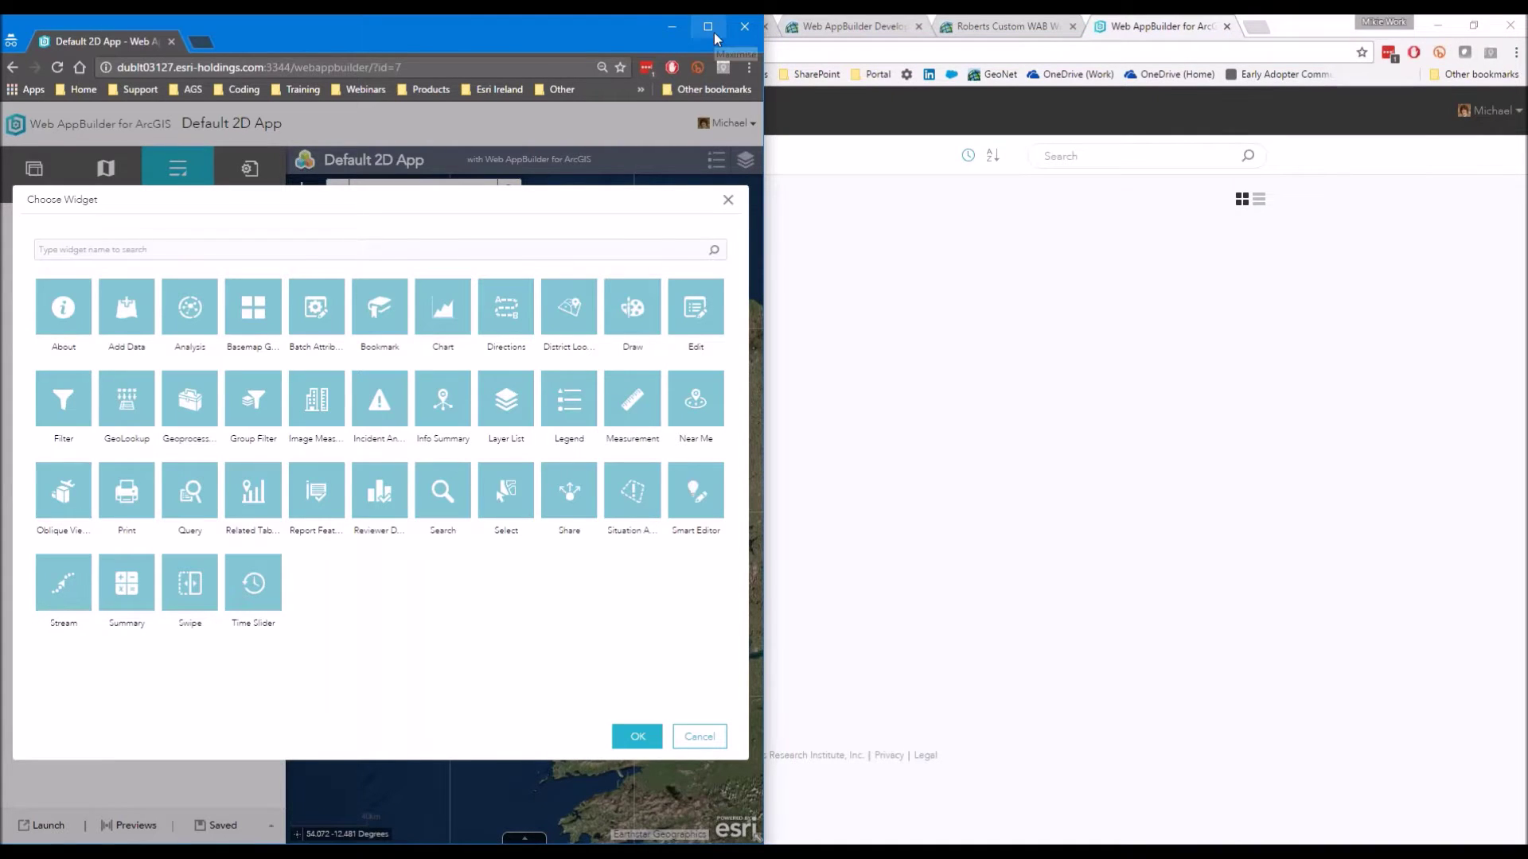
left_click(707, 27)
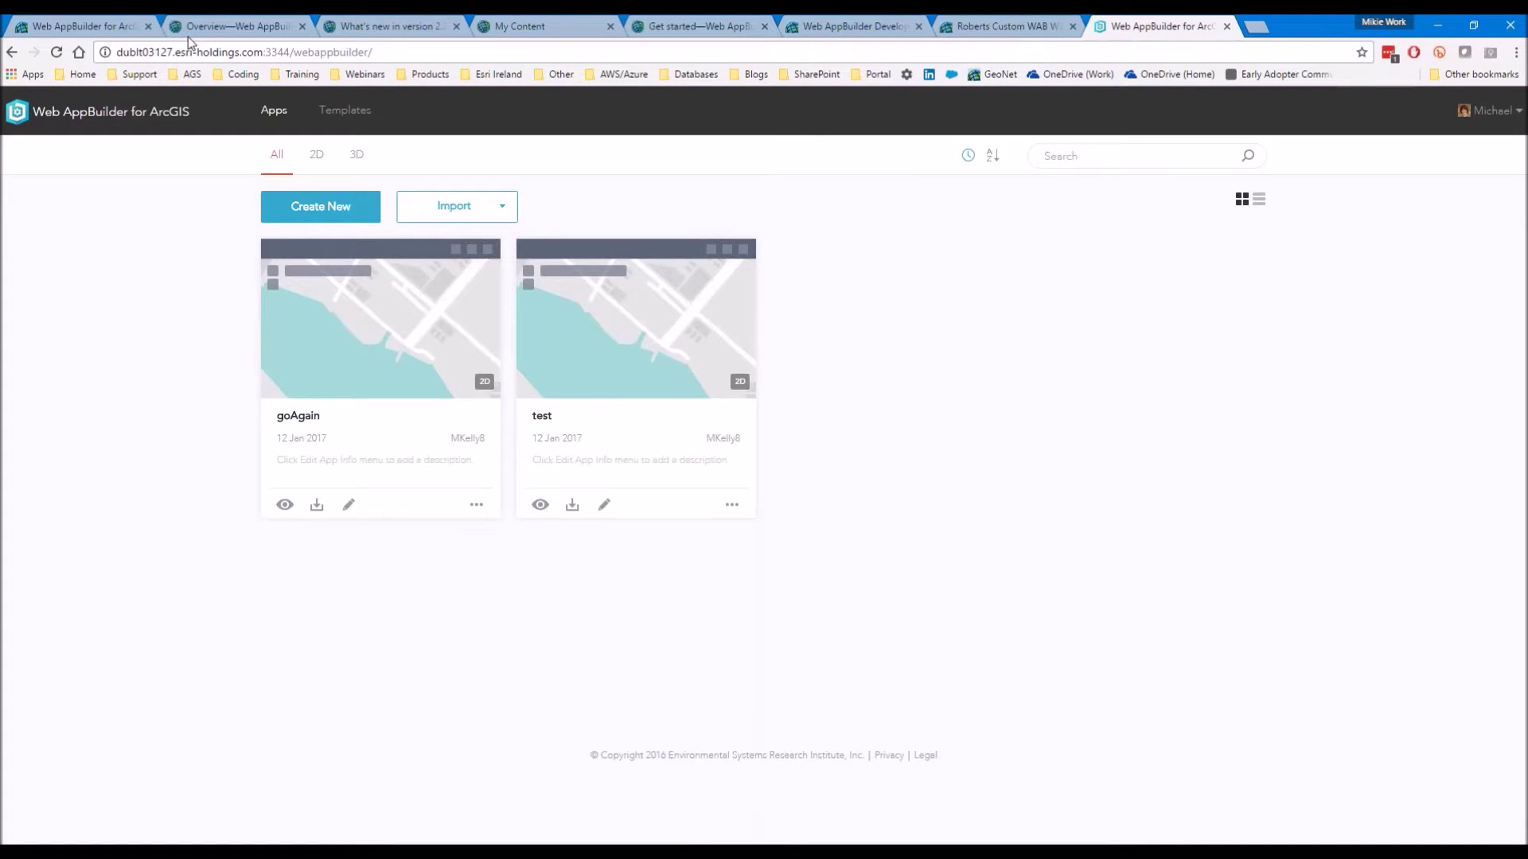
left_click(69, 24)
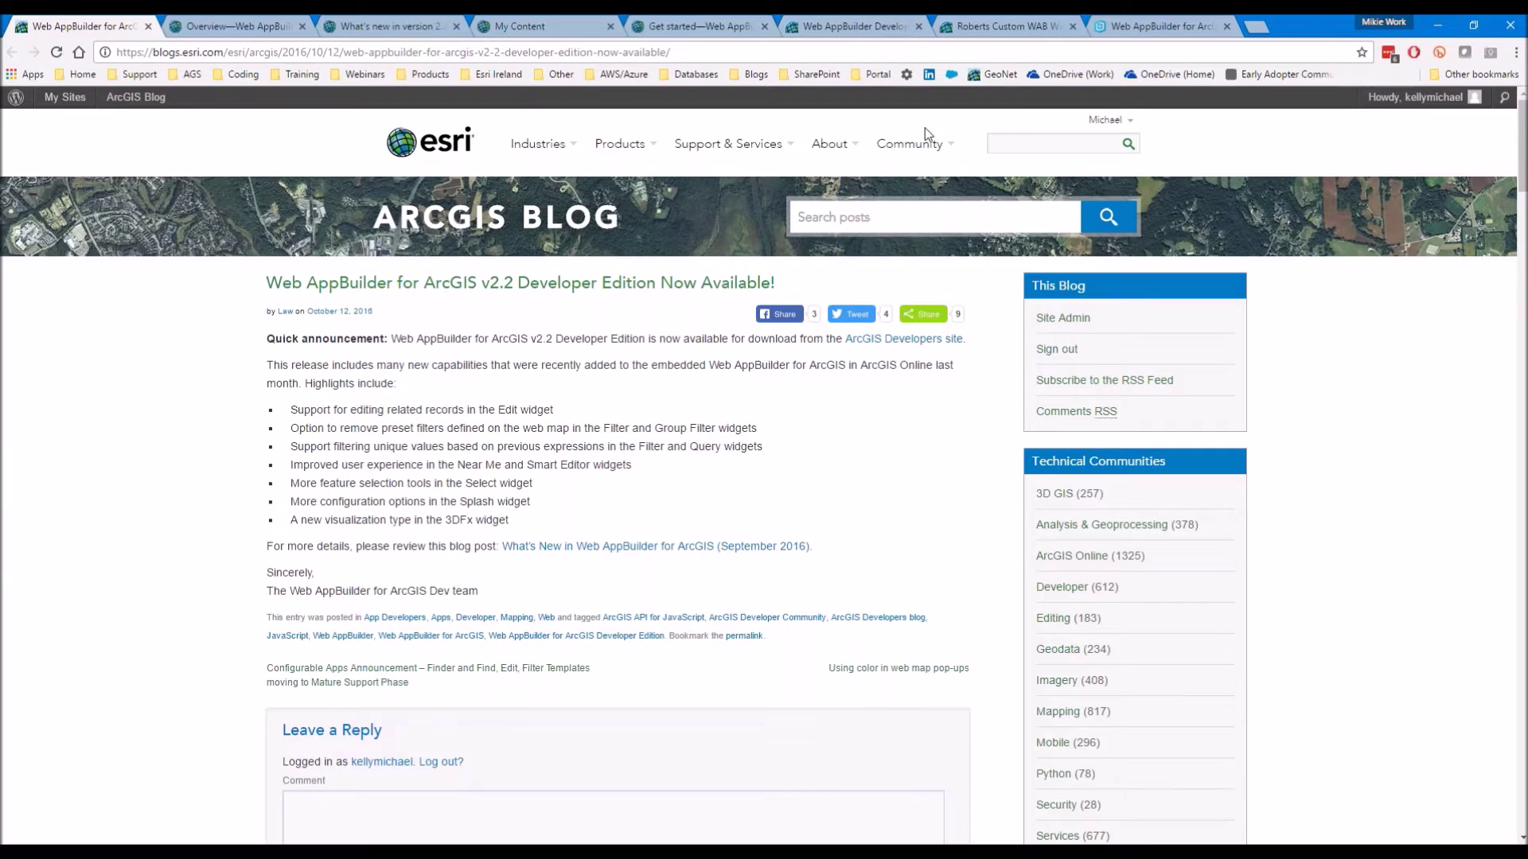
- Scroll through the GeoNet 'Web AppBuilder Developer Edition - Customization Resource List' post
left_click(855, 21)
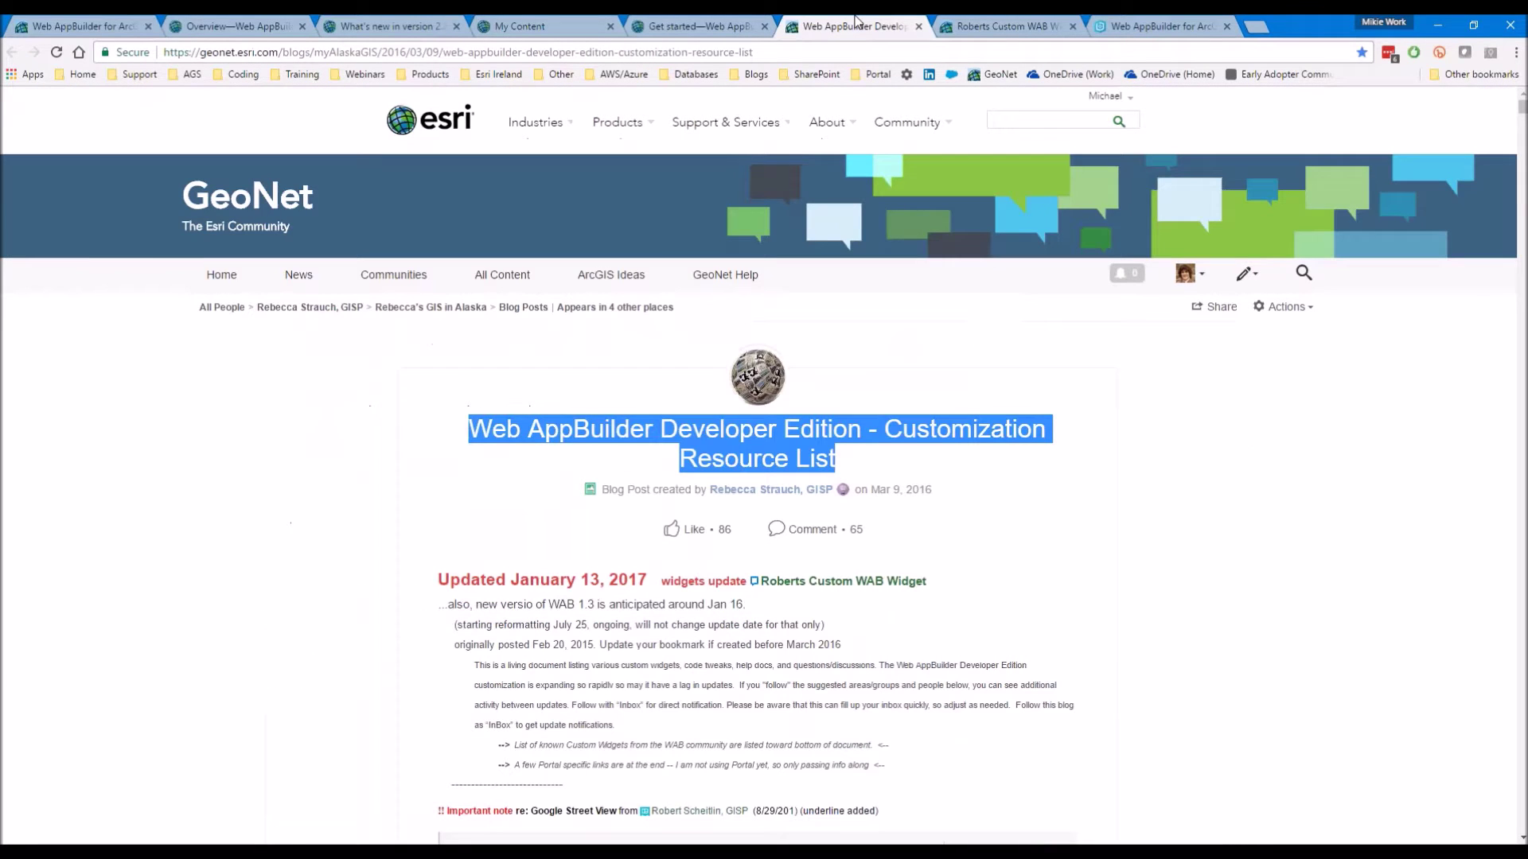
left_click(1047, 453)
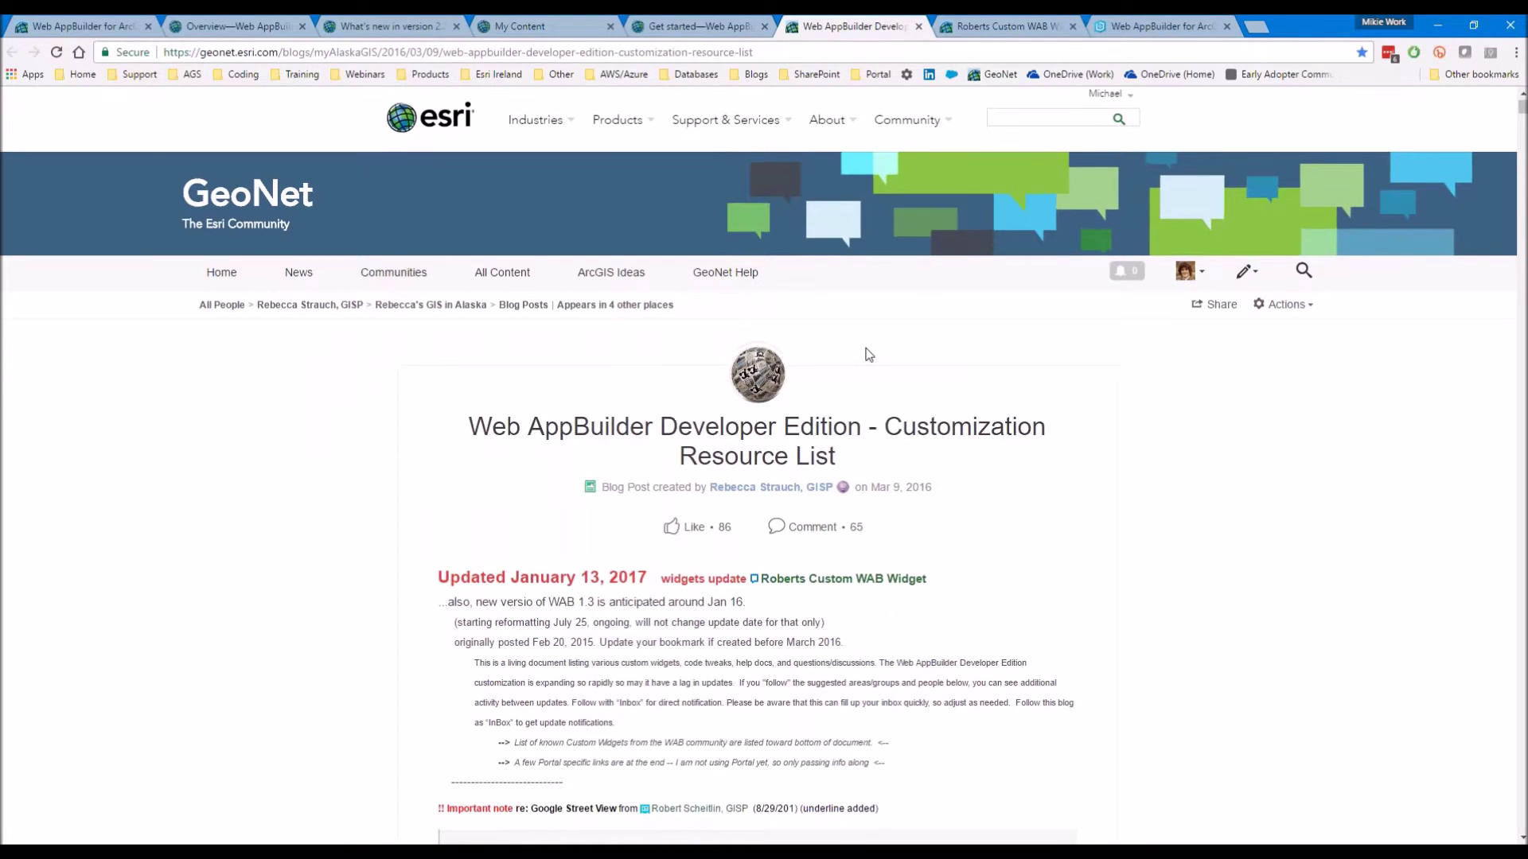
scroll(907, 374, "down", 2)
scroll(953, 394, "down", 4)
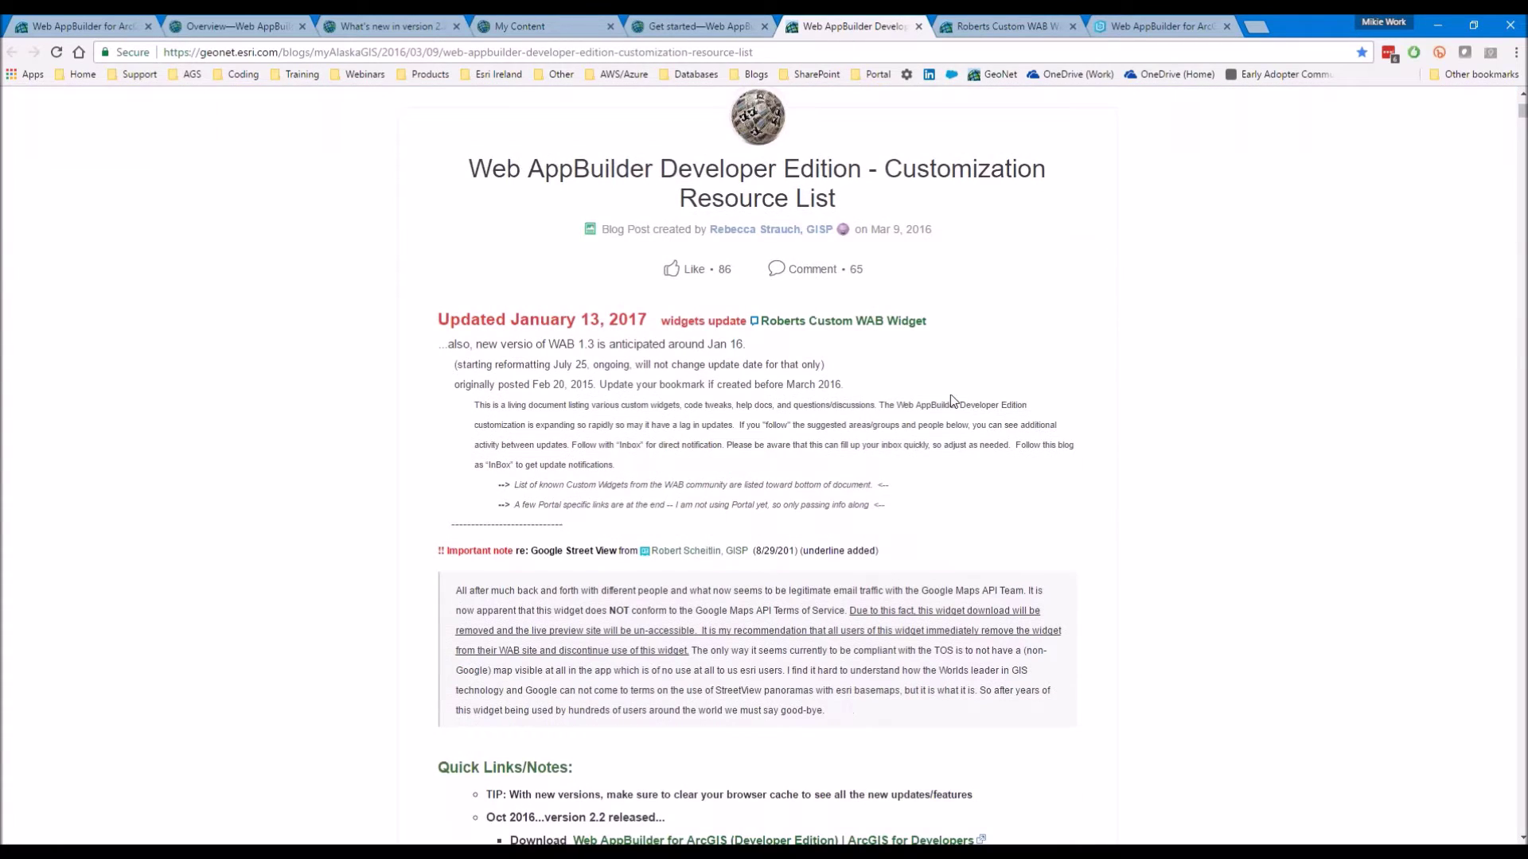
scroll(952, 399, "down", 3)
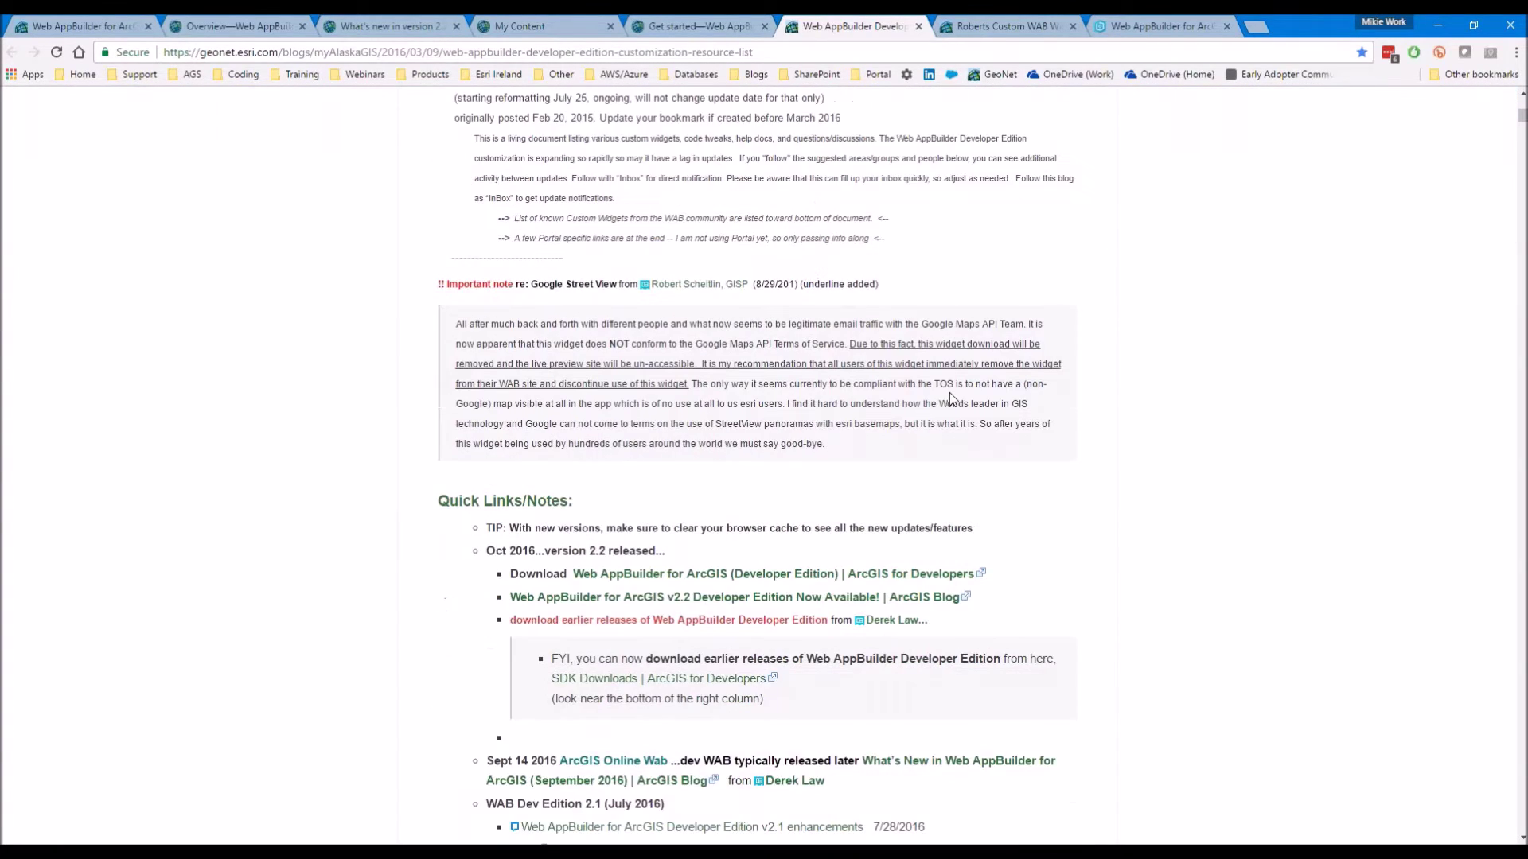
scroll(948, 393, "down", 1)
scroll(948, 393, "down", 4)
scroll(949, 393, "down", 5)
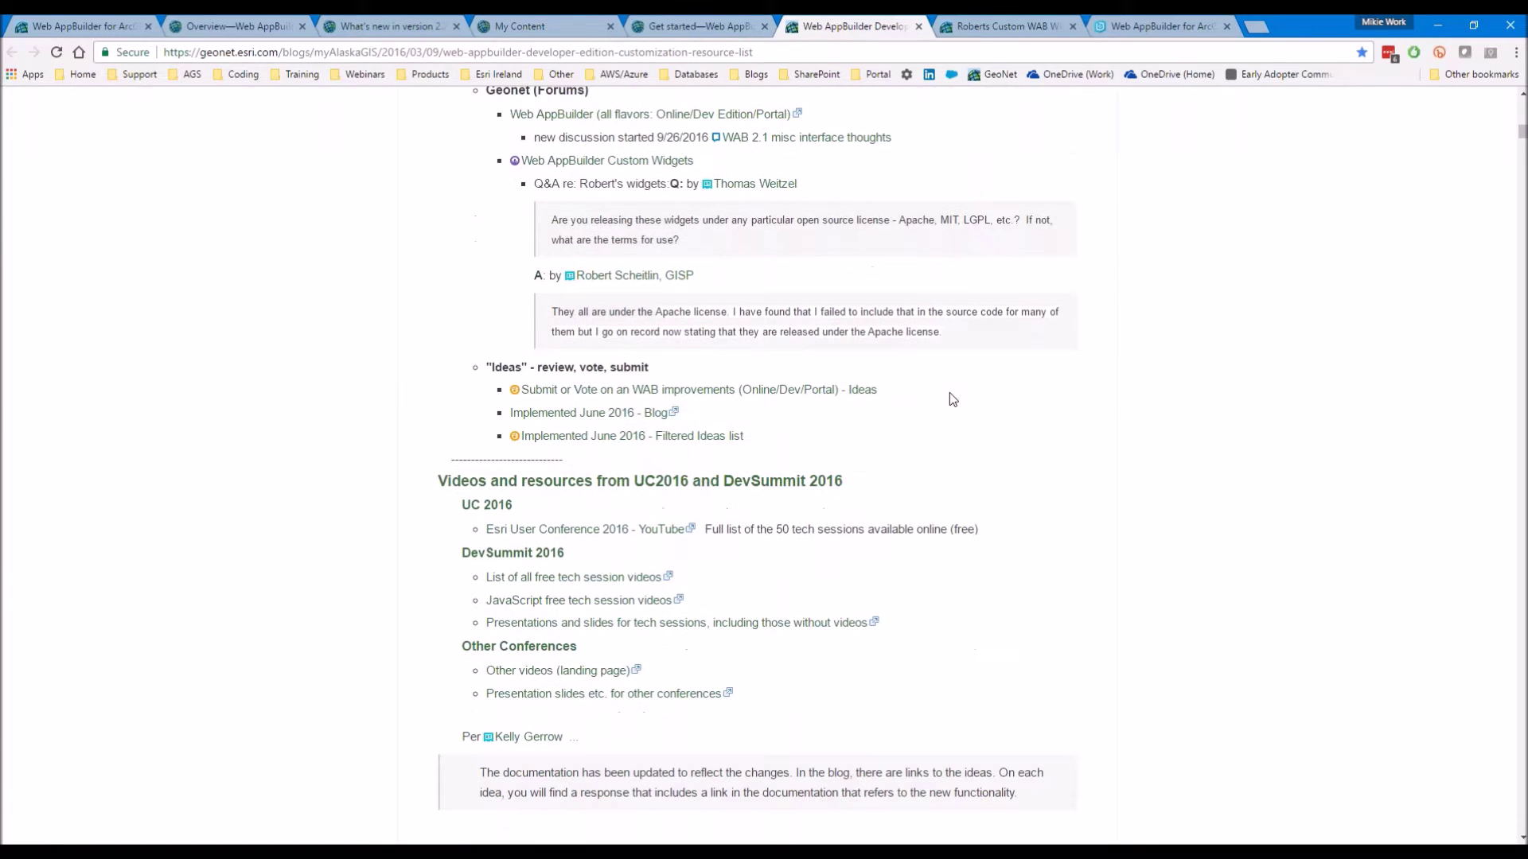
scroll(949, 393, "down", 1)
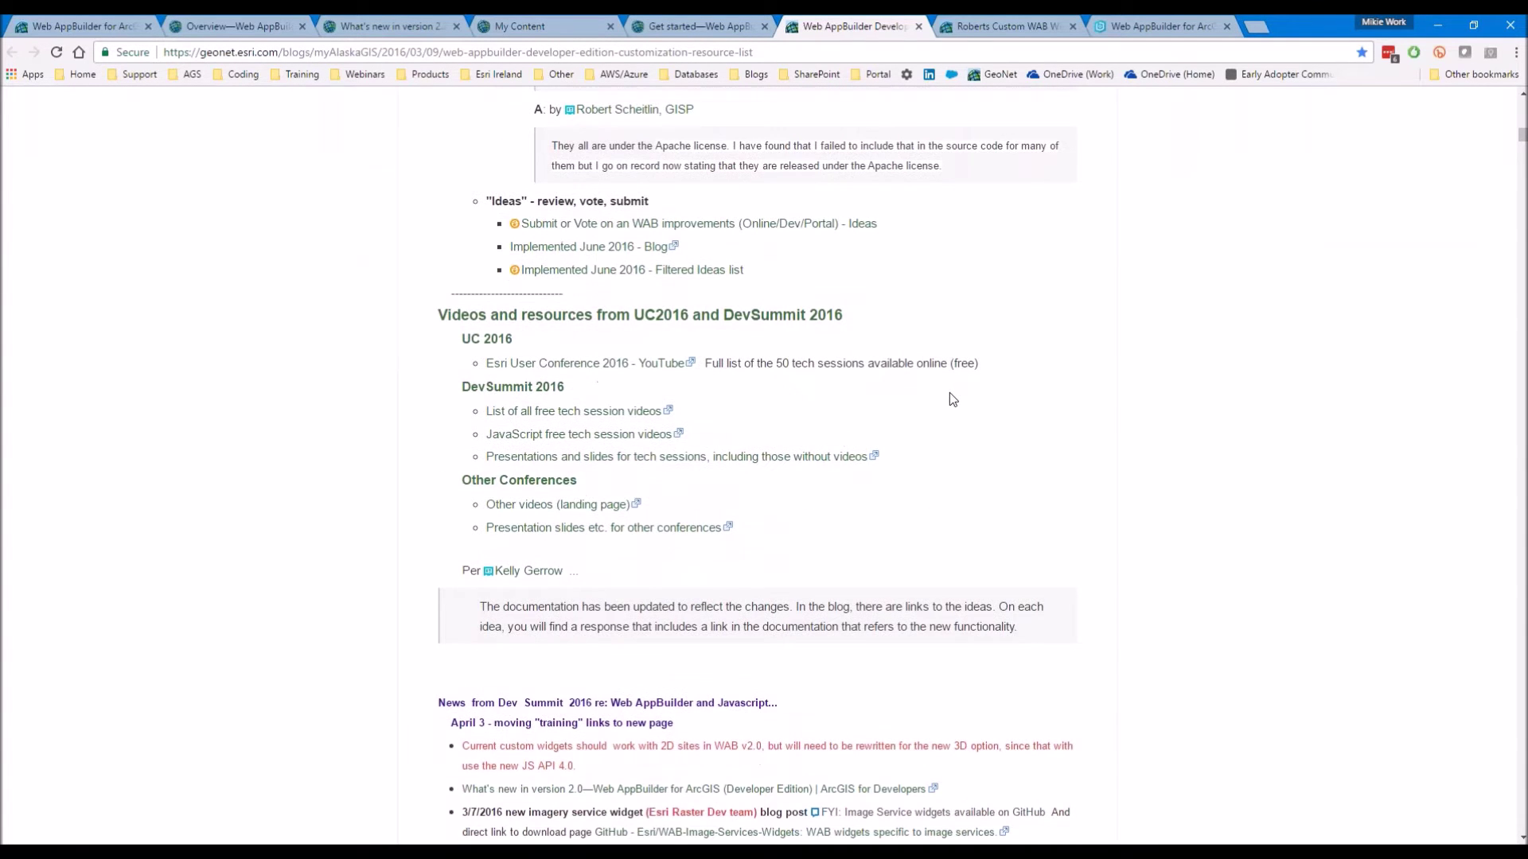
scroll(949, 393, "up", 13)
scroll(954, 398, "up", 6)
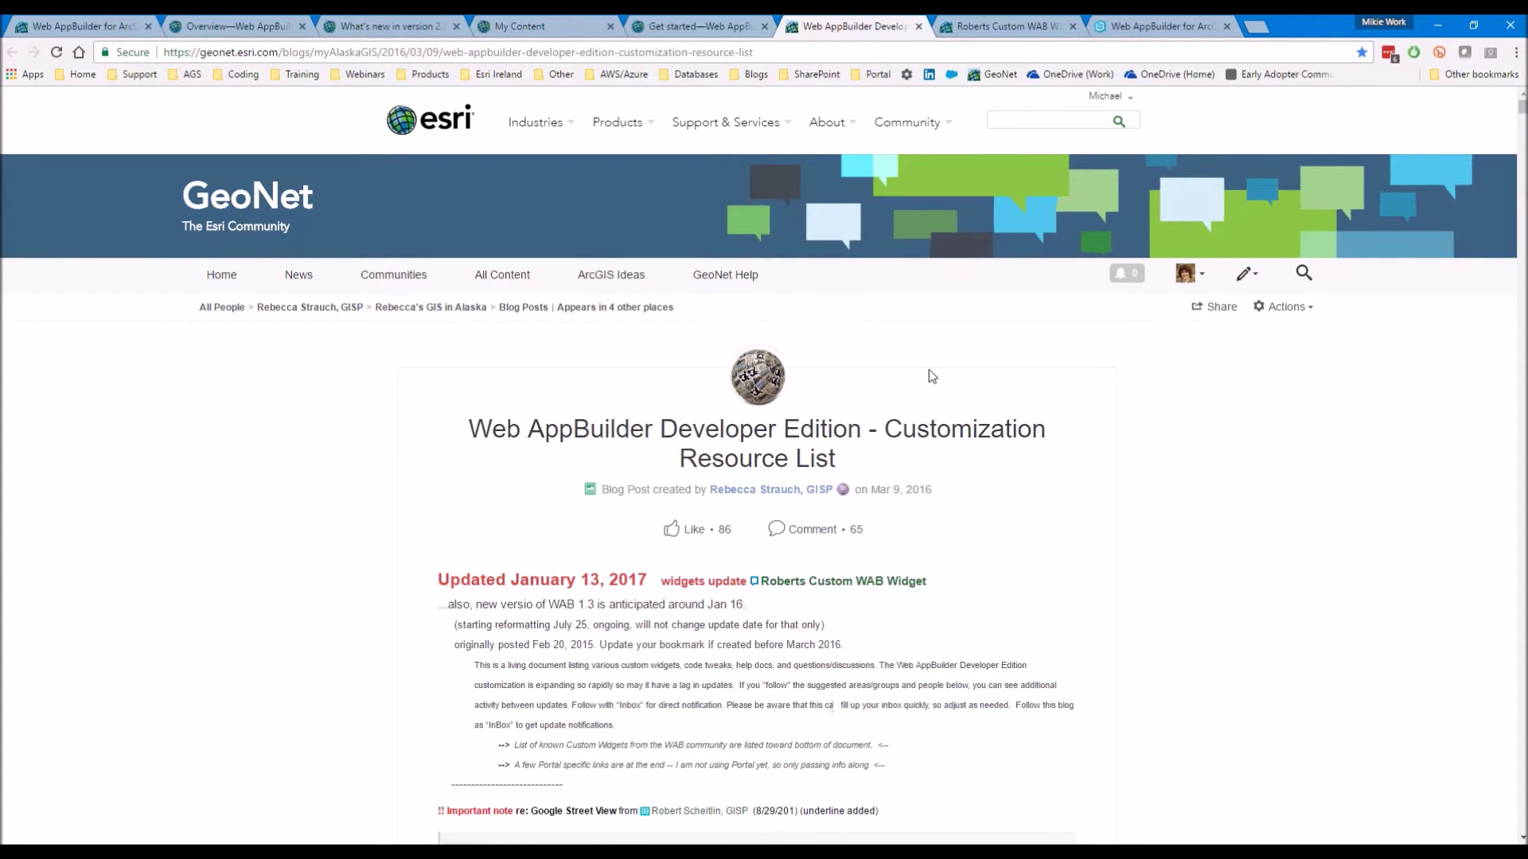
scroll(1107, 509, "down", 1)
scroll(1106, 512, "down", 1)
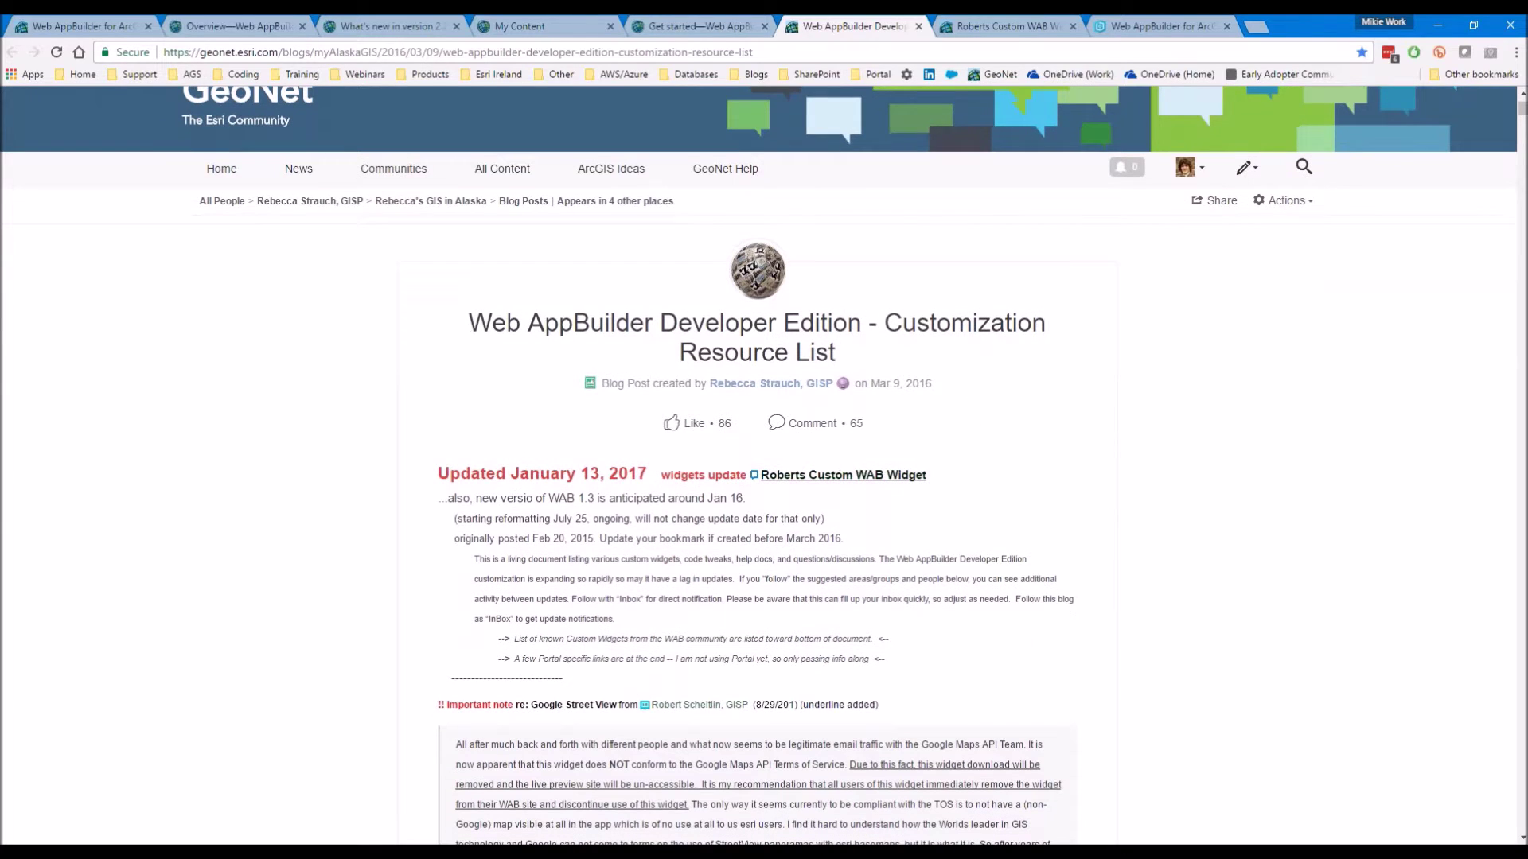
left_click(1010, 19)
- Scroll the custom WAB widgets thread and open the Enhanced Search Widget 2.1 live preview site
scroll(1099, 557, "down", 4)
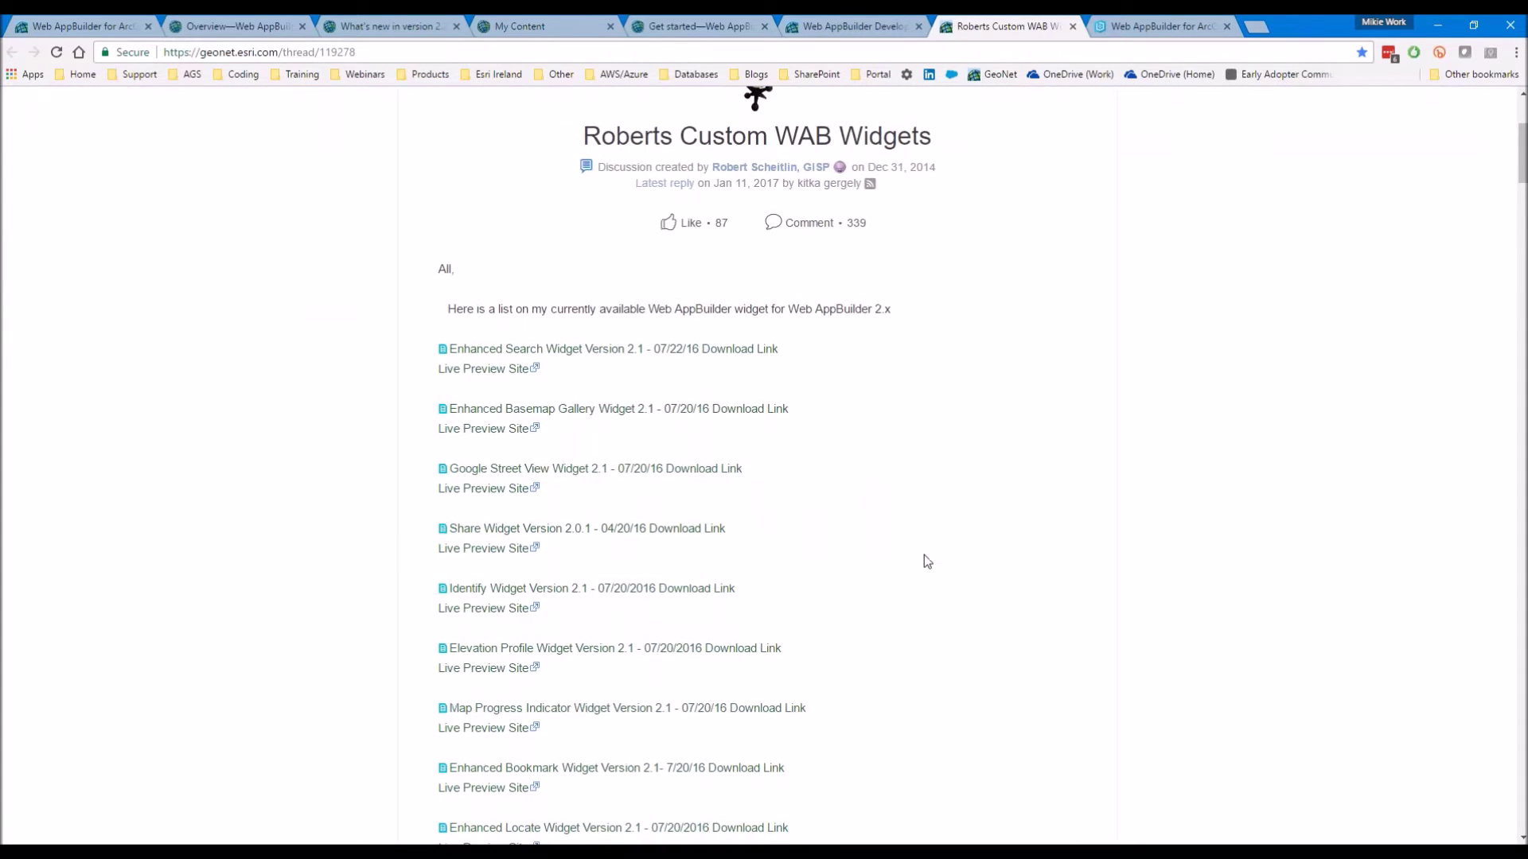
scroll(924, 557, "down", 2)
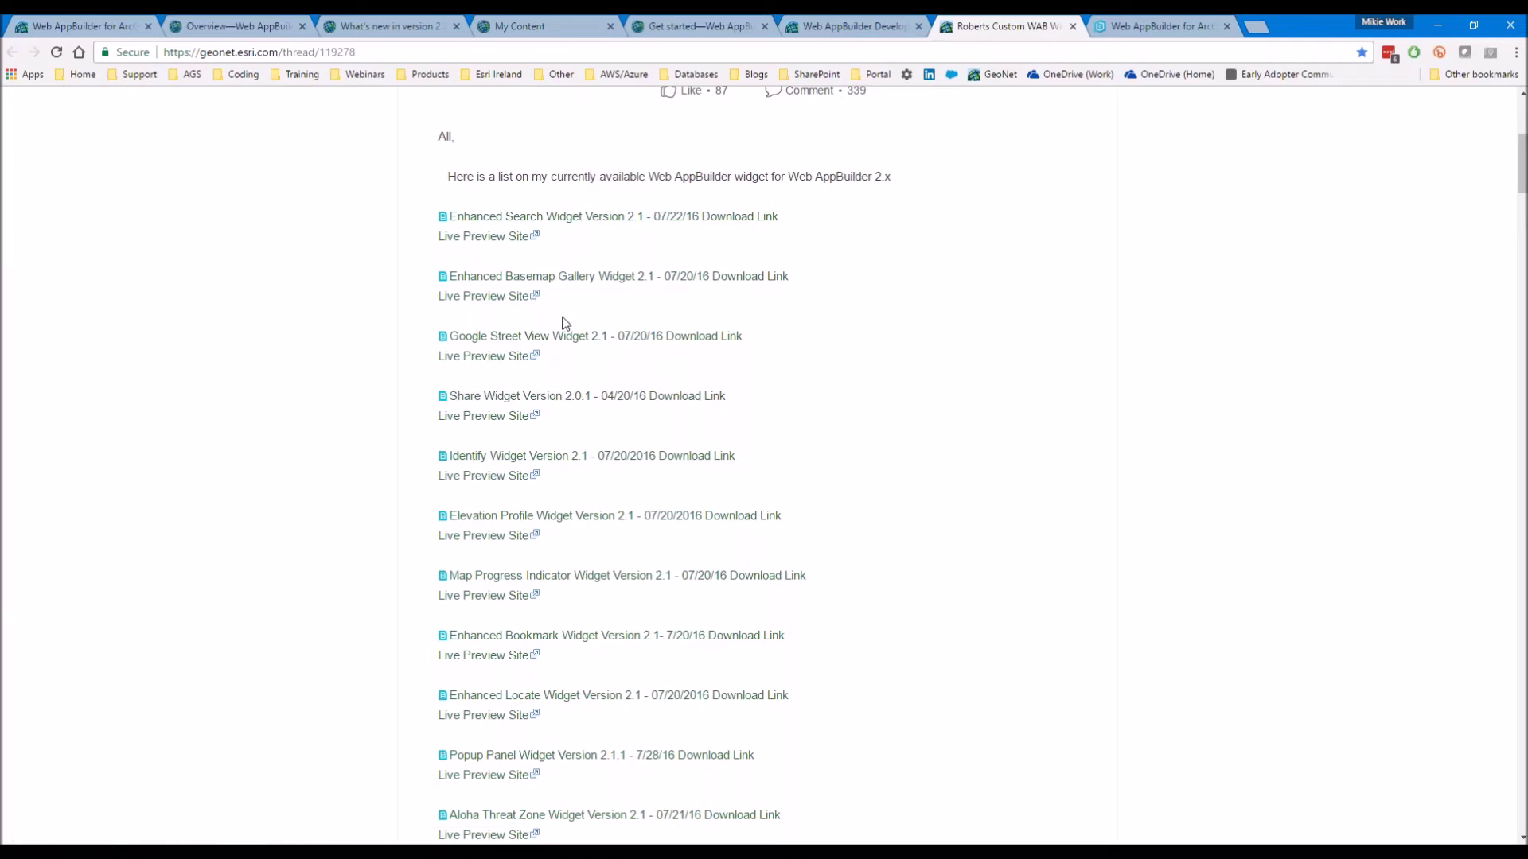
scroll(684, 429, "down", 1)
scroll(912, 479, "down", 2)
scroll(939, 474, "up", 1)
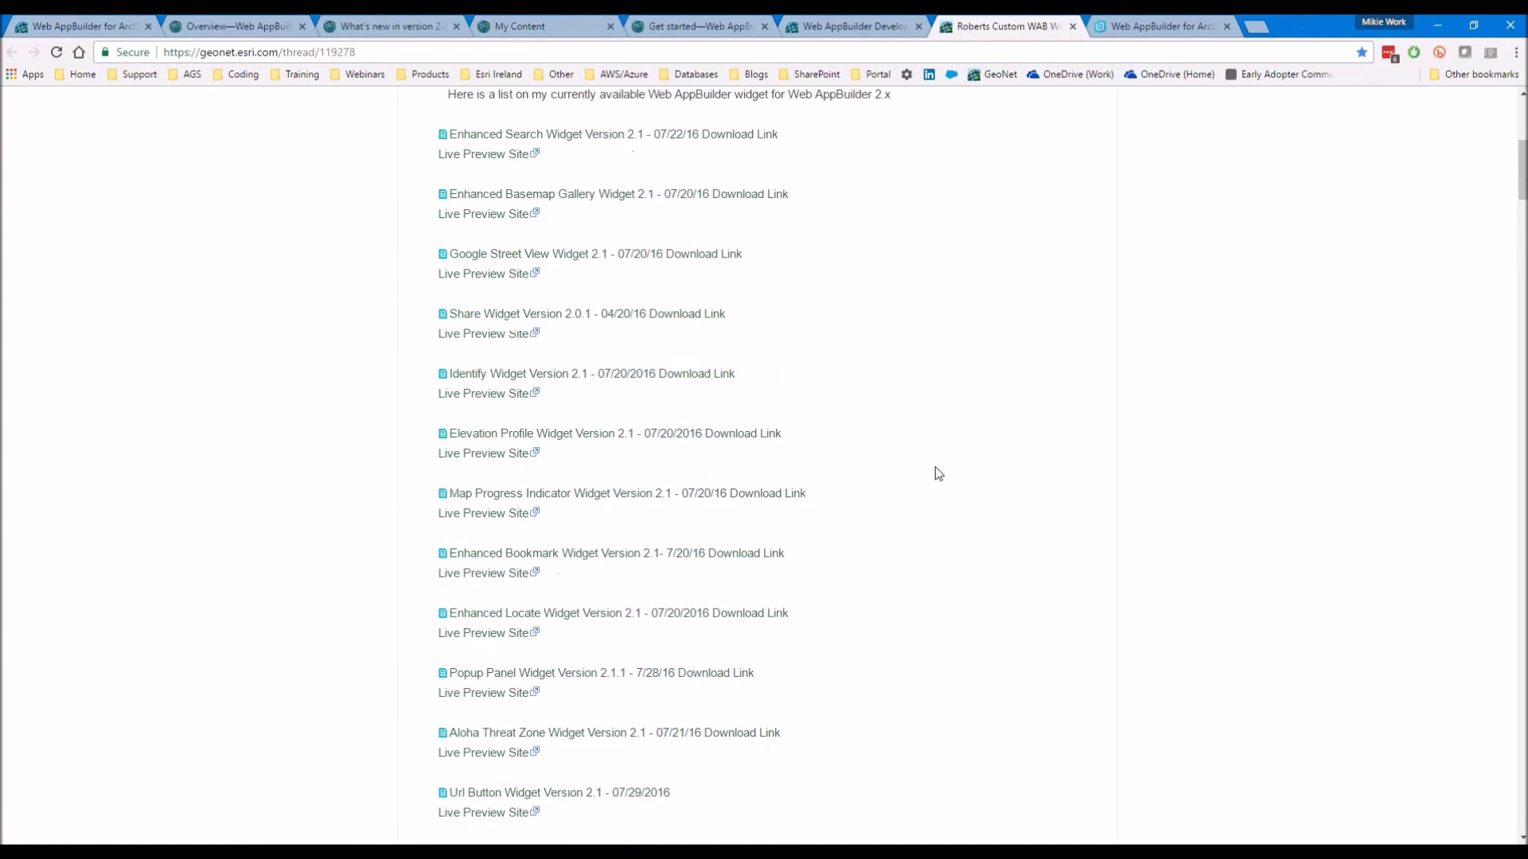
scroll(938, 469, "up", 2)
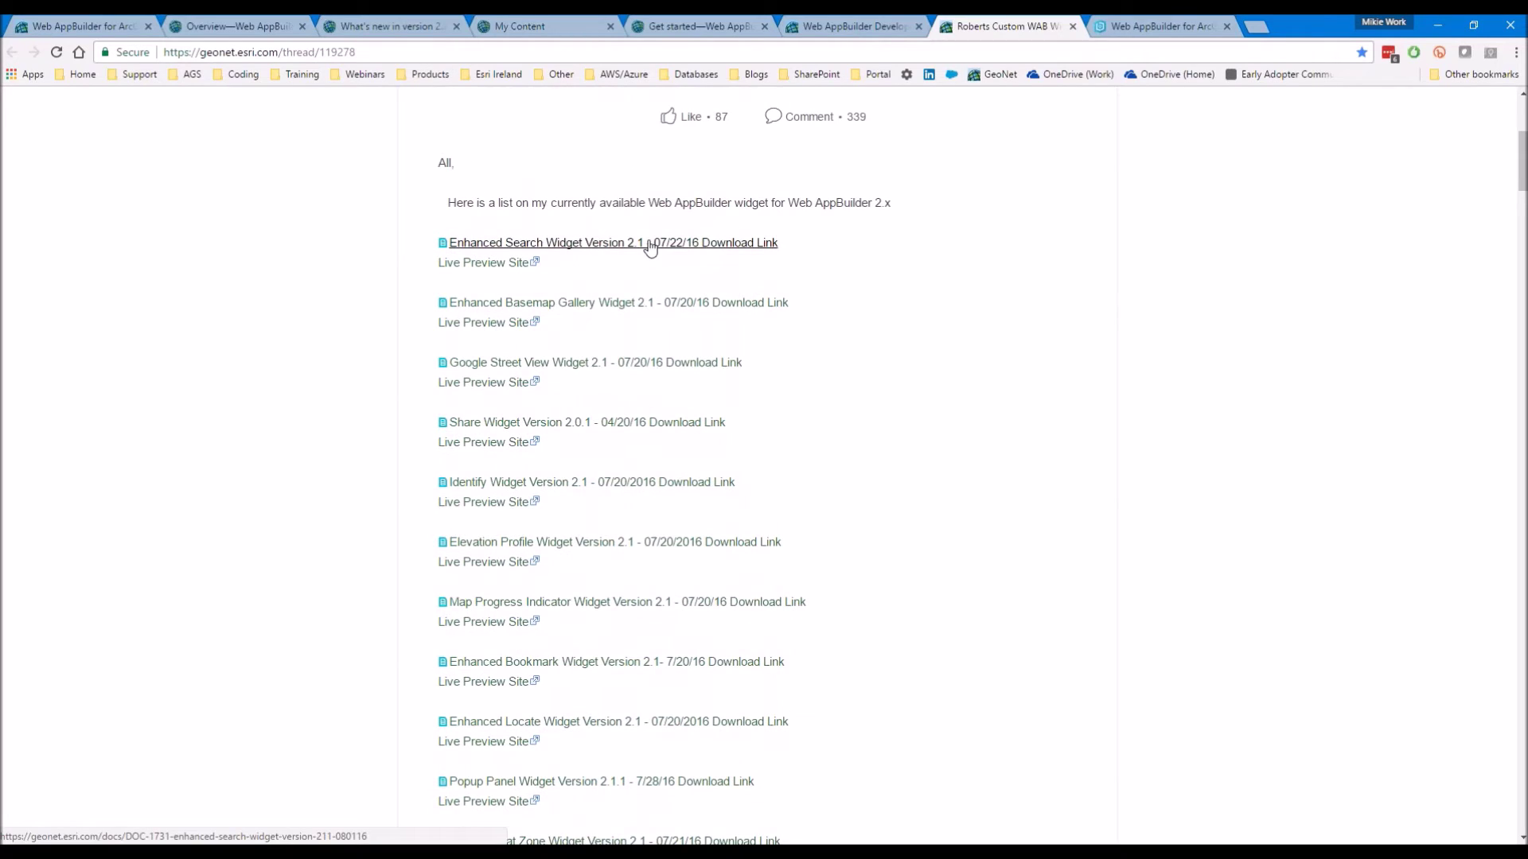
left_click(490, 271)
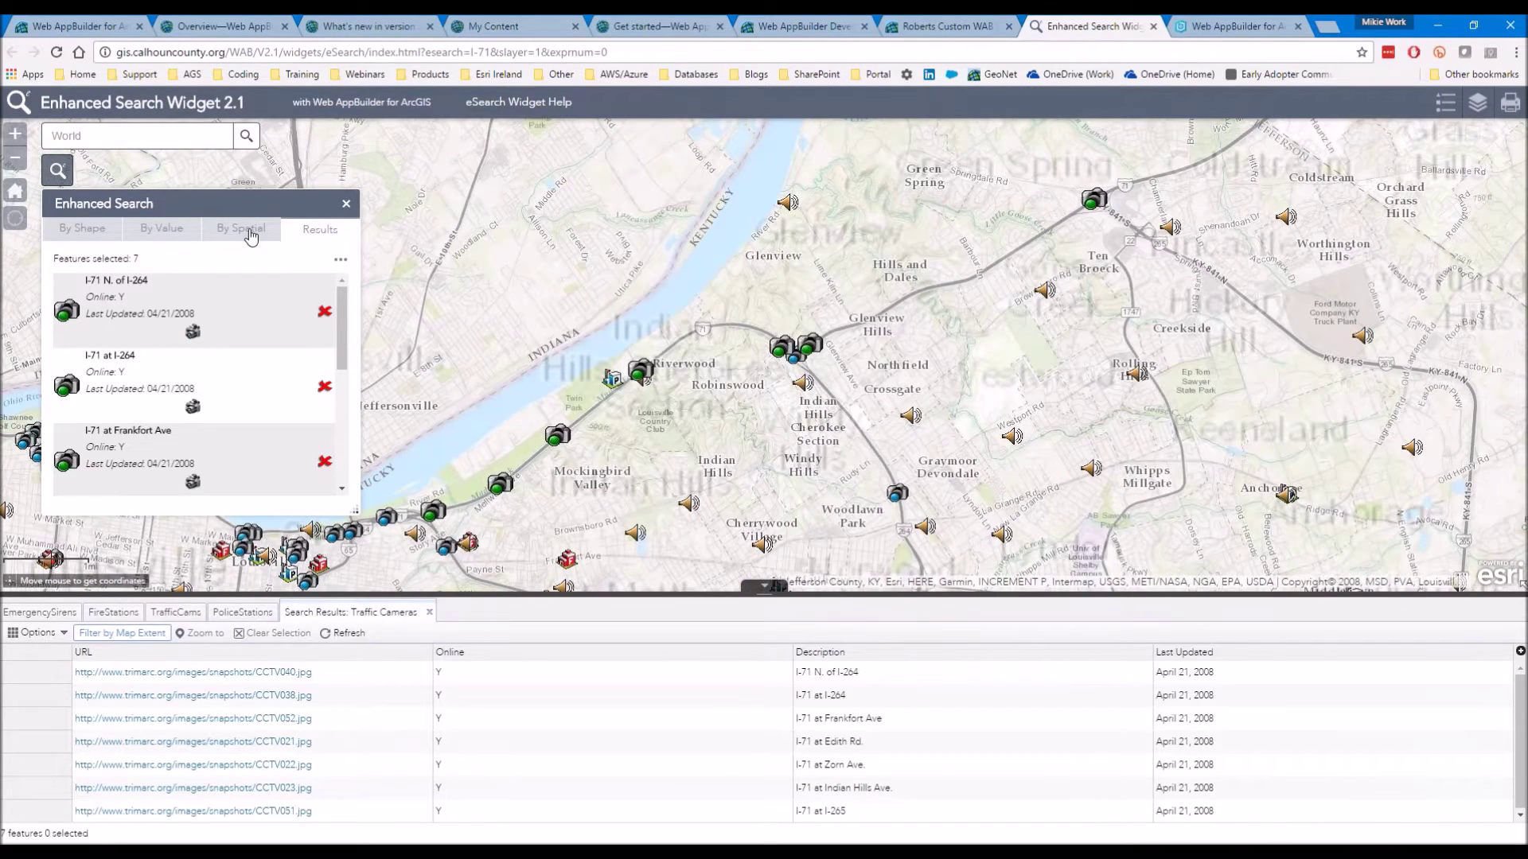
- Select traffic cameras with a rectangle near Riverwood, then show the value and spatial search options
left_click(164, 232)
left_click(82, 230)
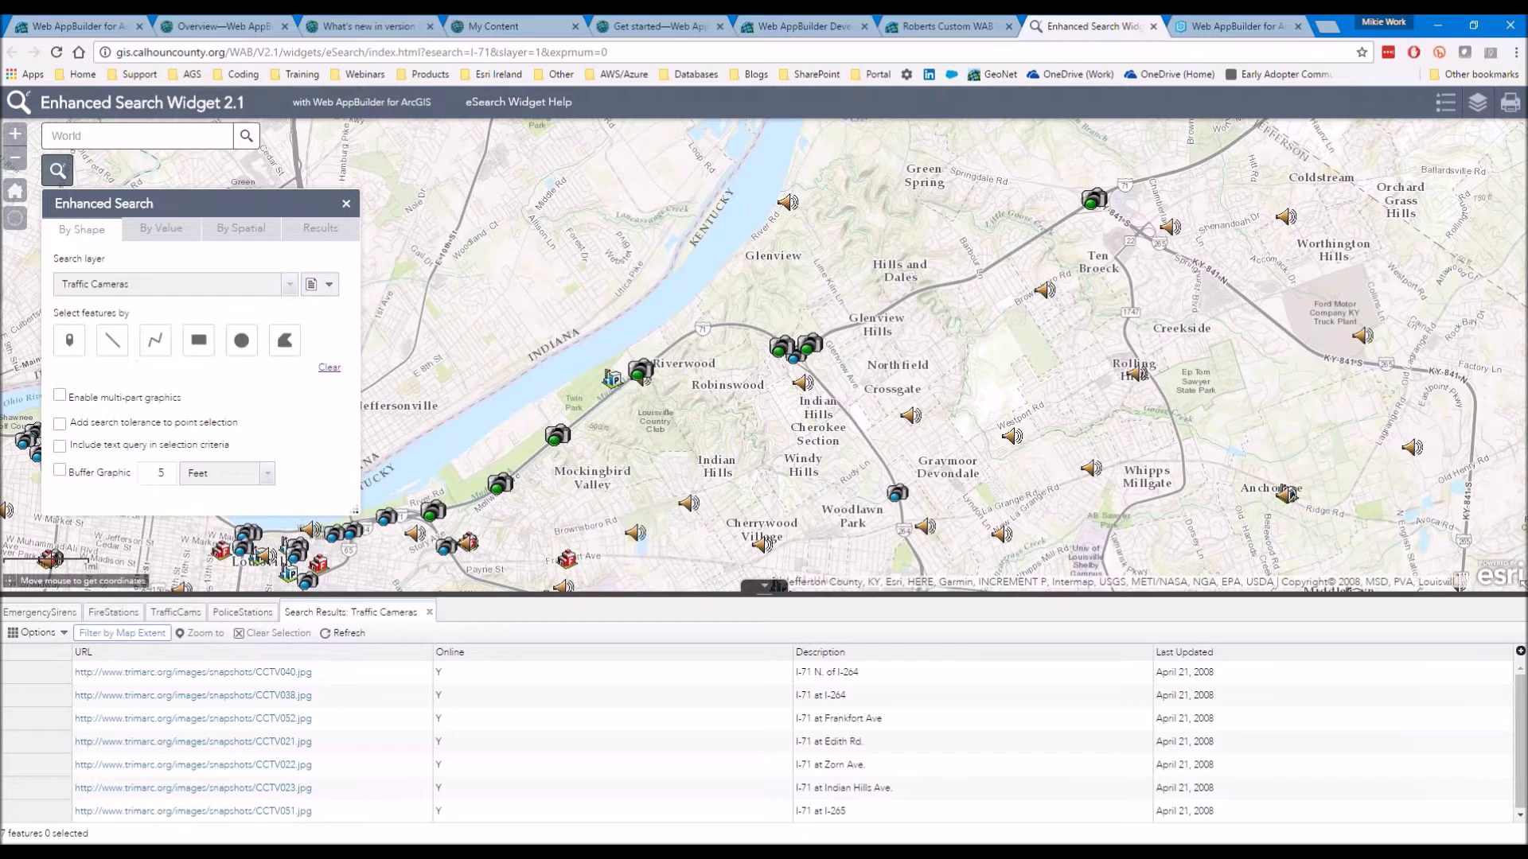
left_click(198, 341)
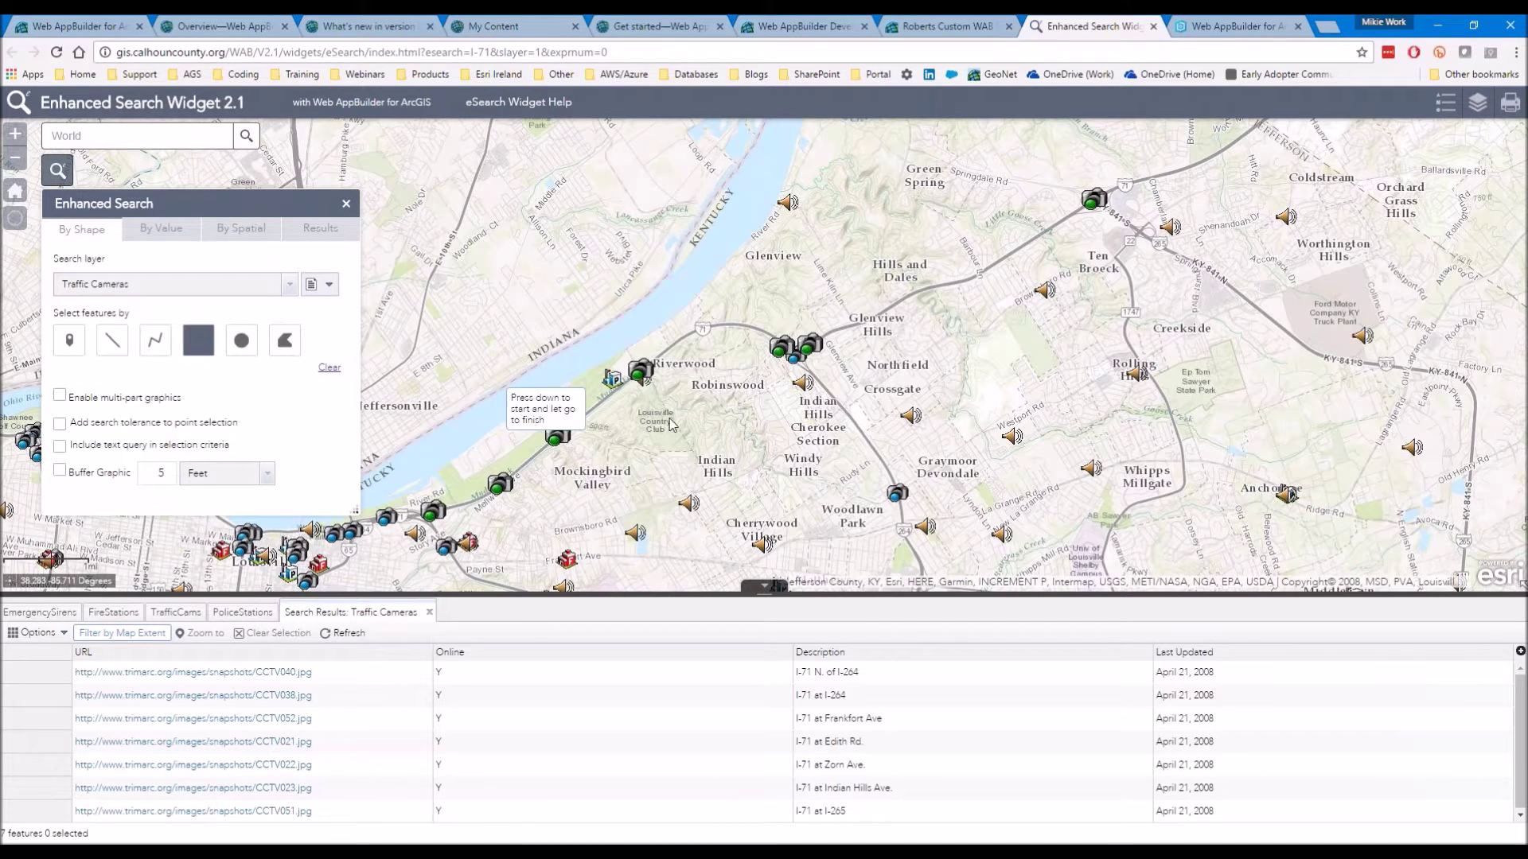
left_click_drag(555, 303, 979, 471)
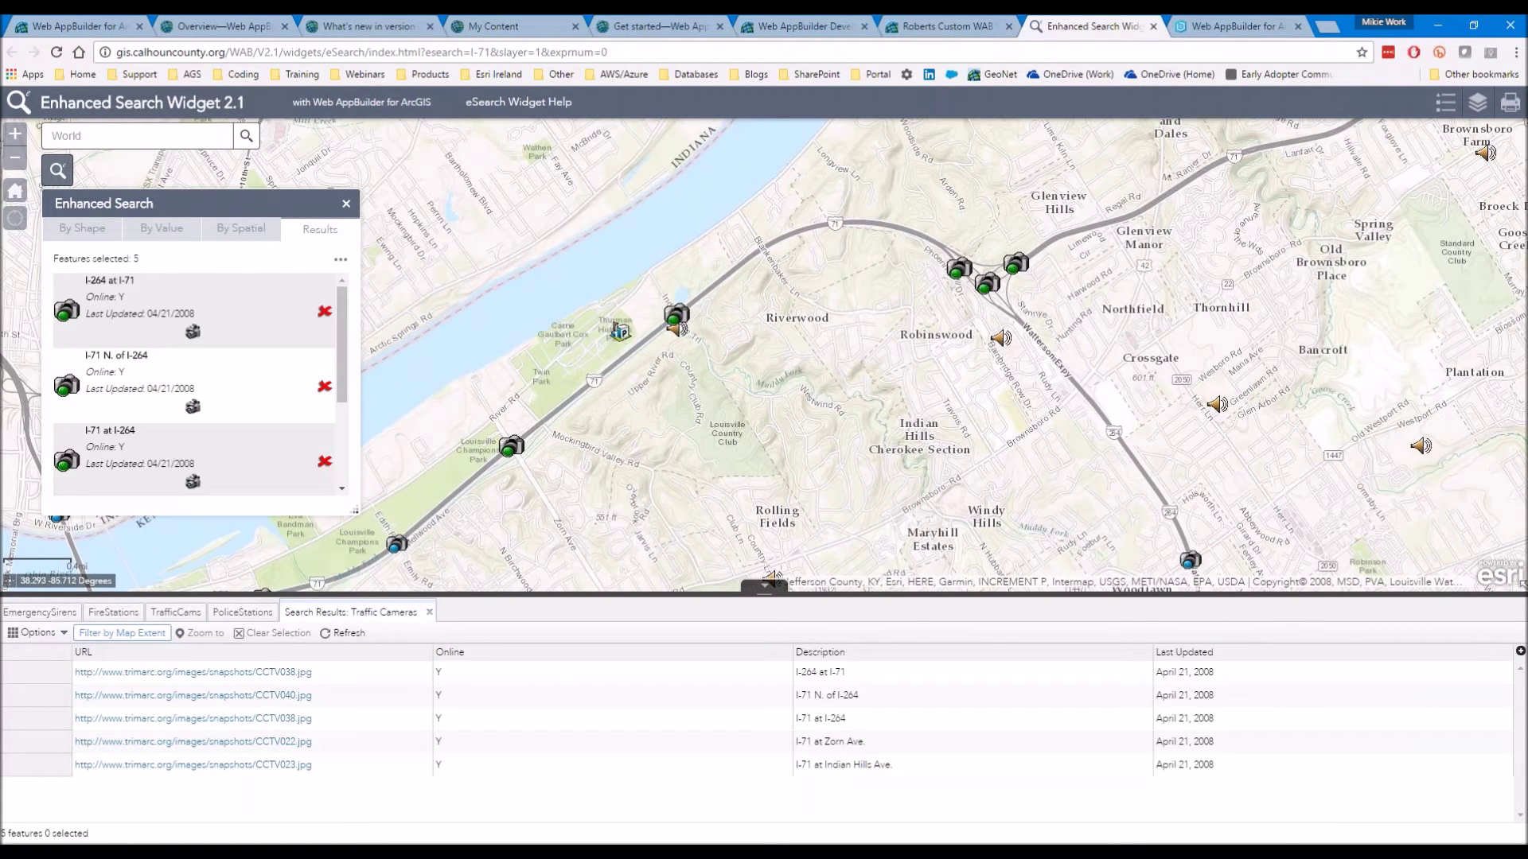
left_click(161, 229)
left_click(253, 231)
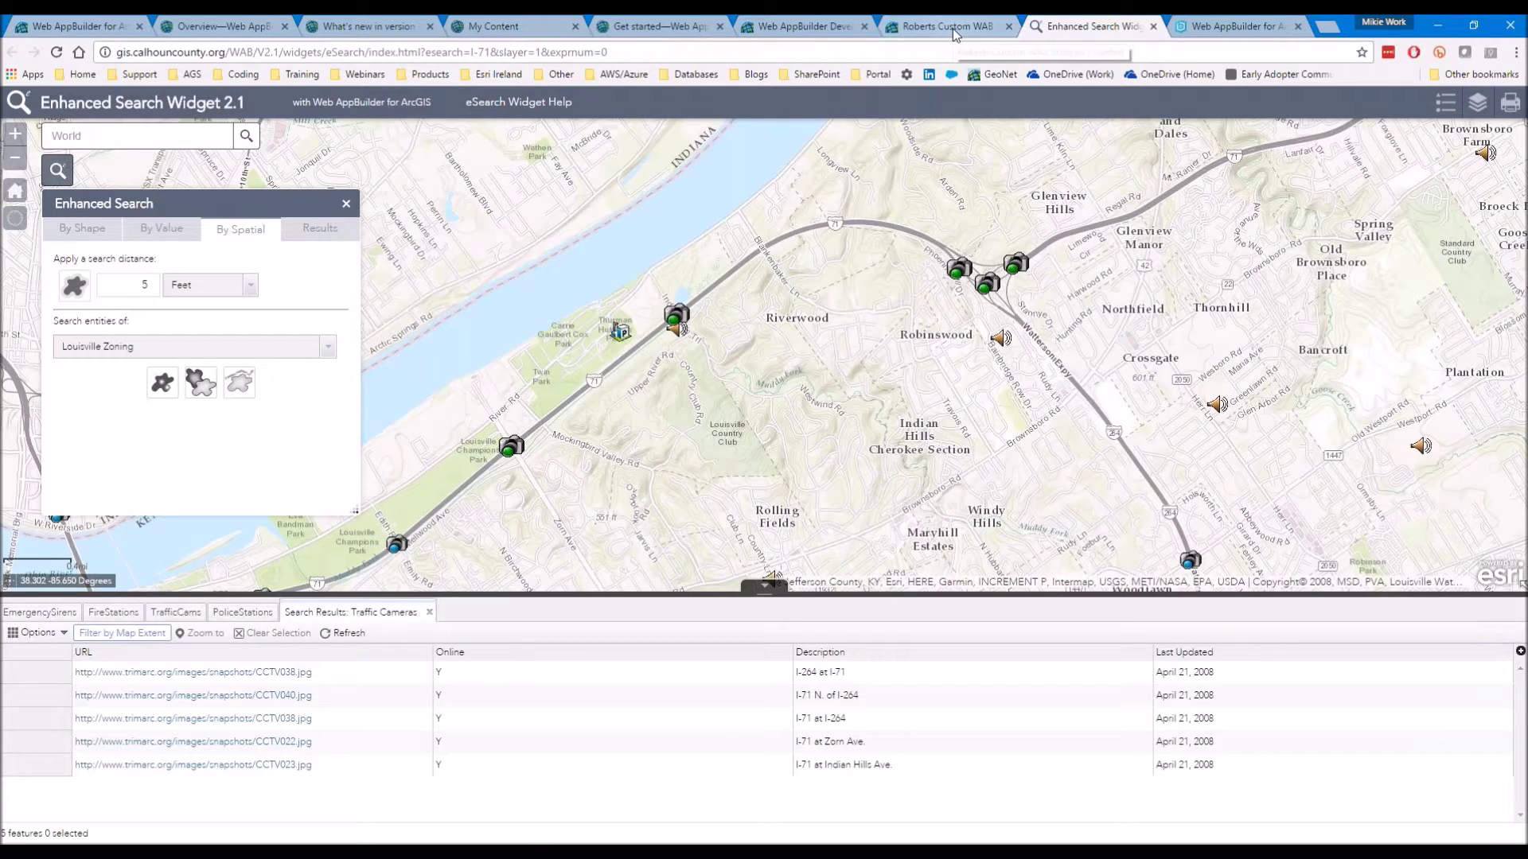
- Open the Identify Widget entry from the custom widgets thread in a new tab, moved left
left_click(955, 32)
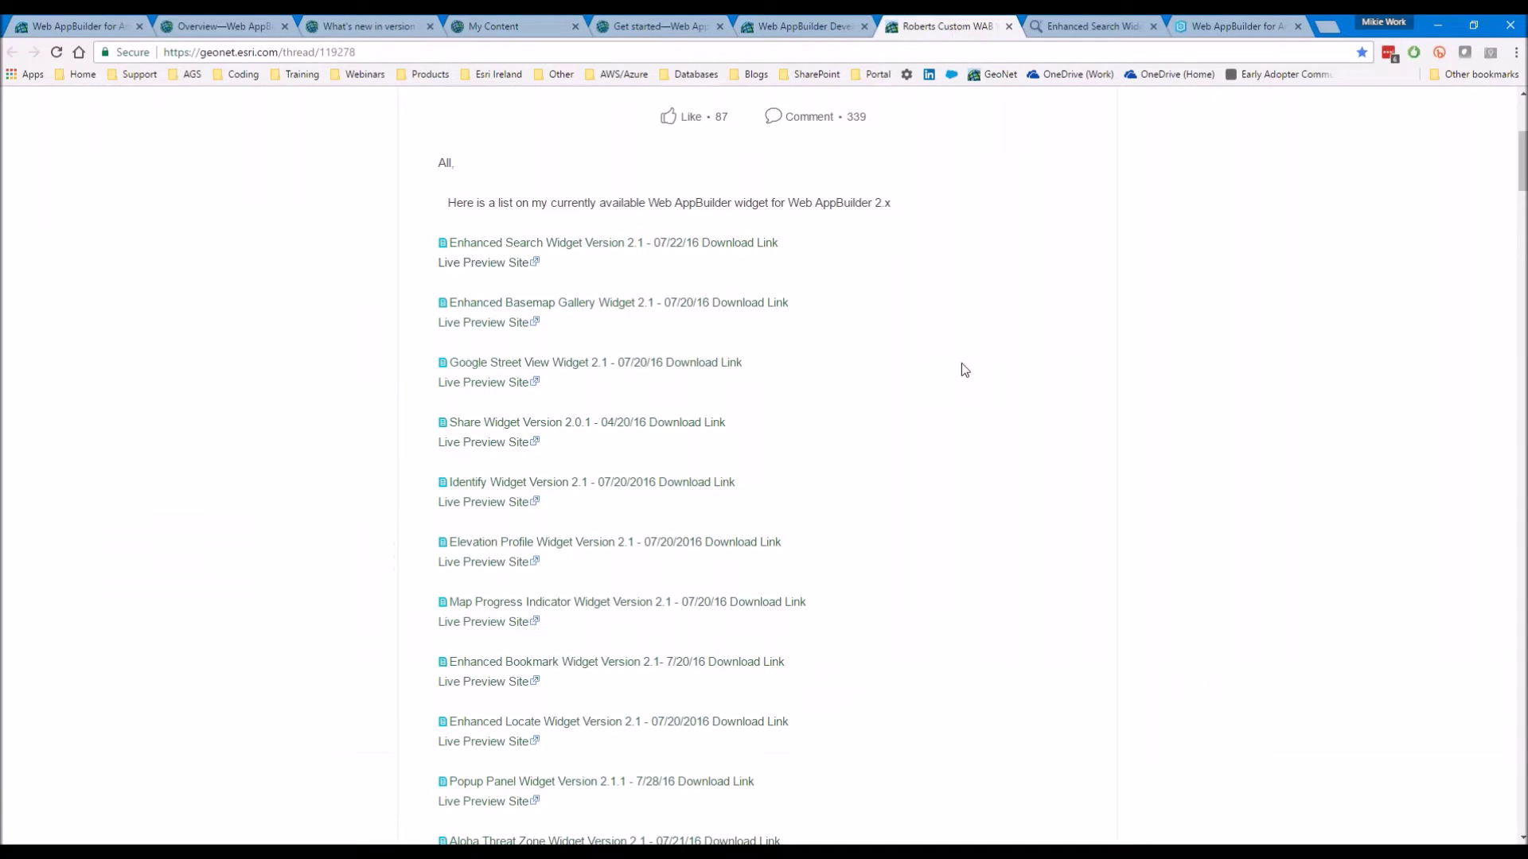
right_click(593, 483)
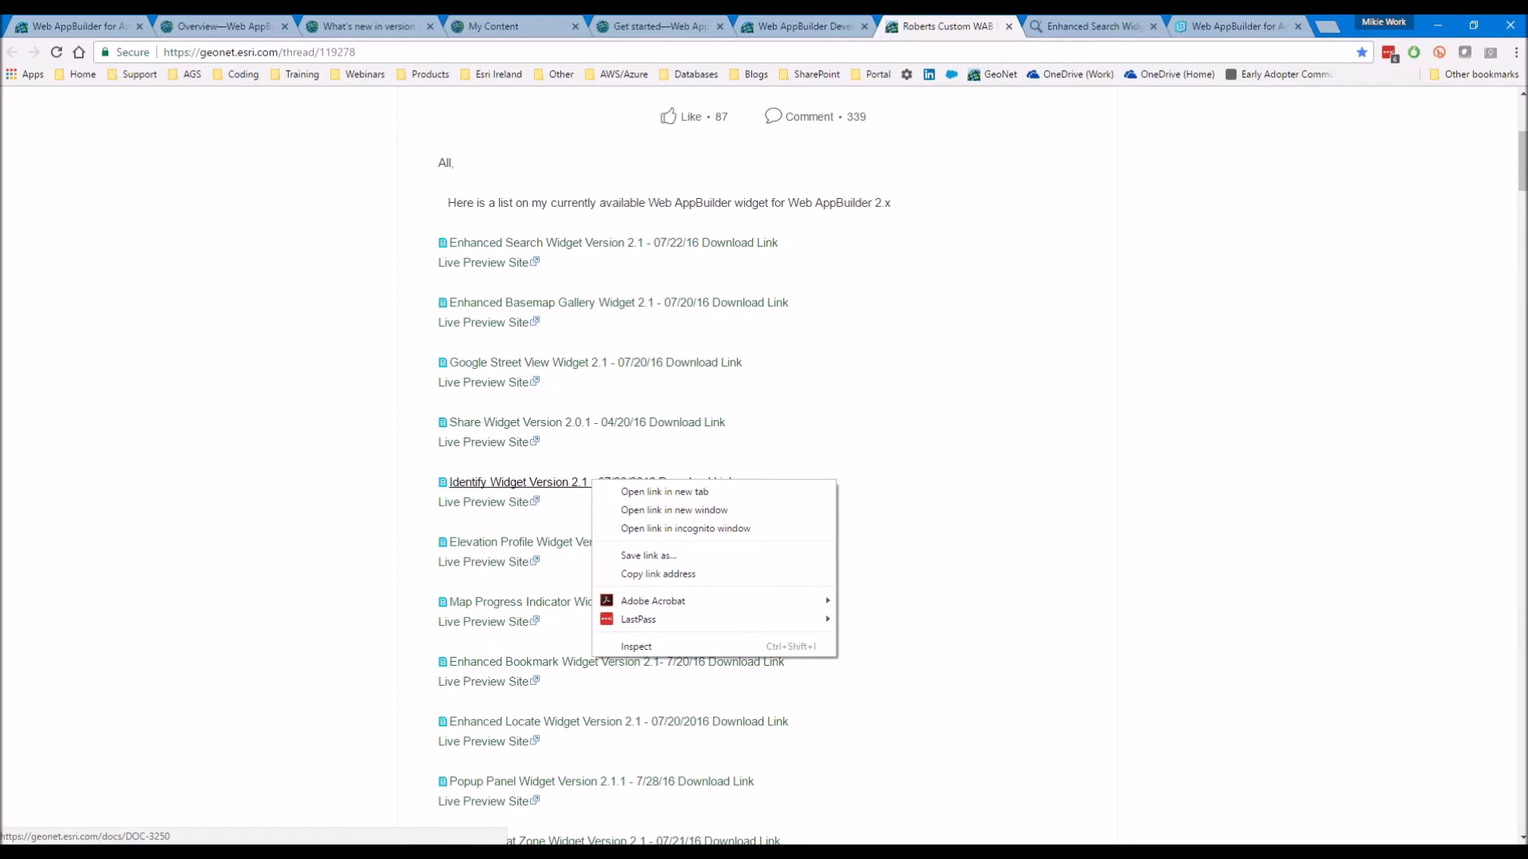
left_click(665, 491)
left_click(1104, 24)
left_click_drag(1104, 18, 974, 19)
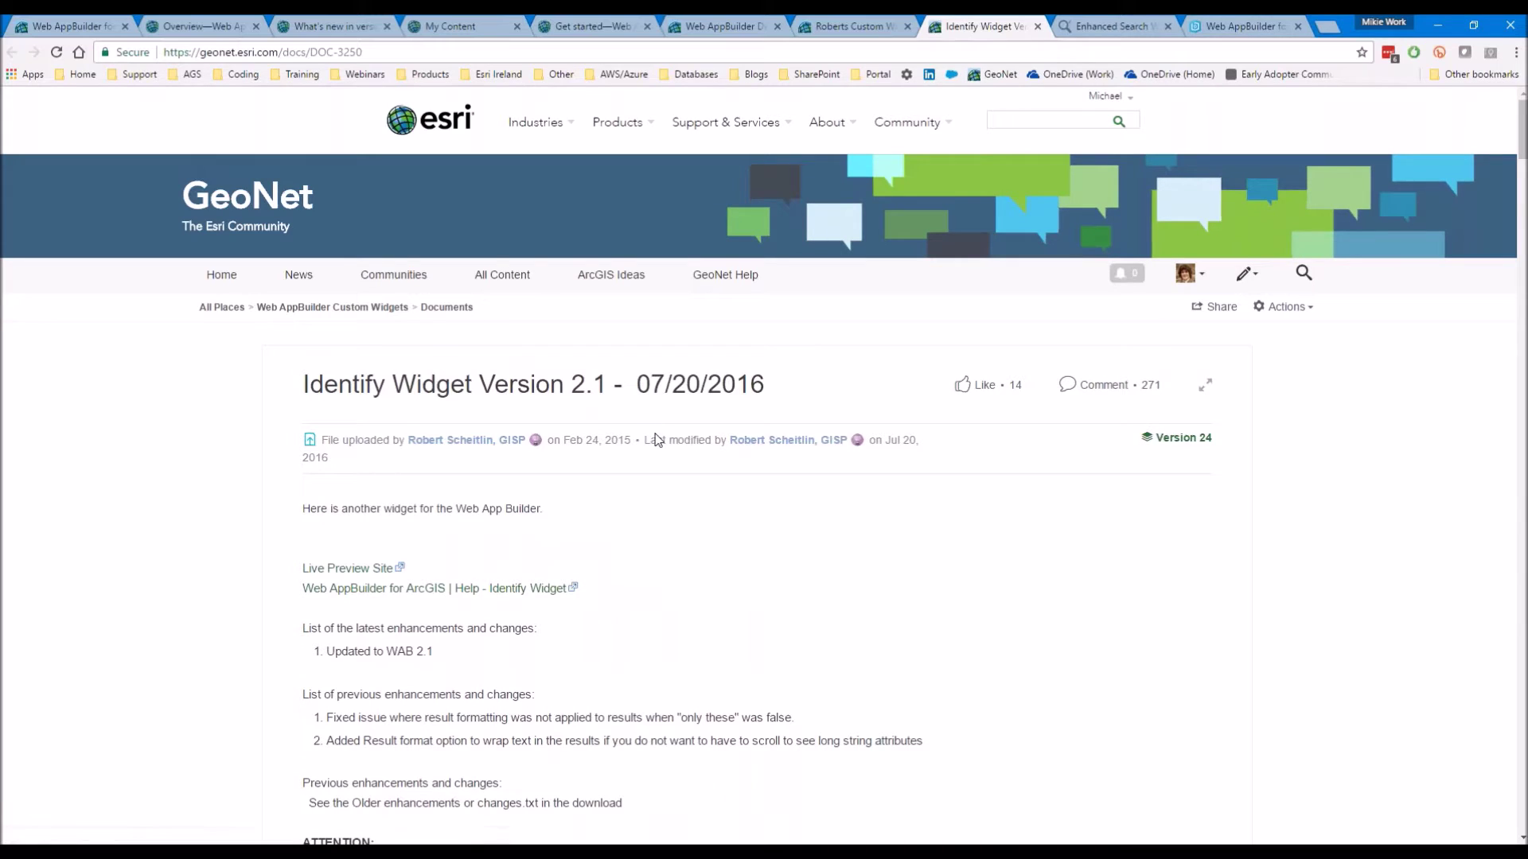
- Open the Identify Widget help documentation and scroll through it
scroll(661, 458, "down", 1)
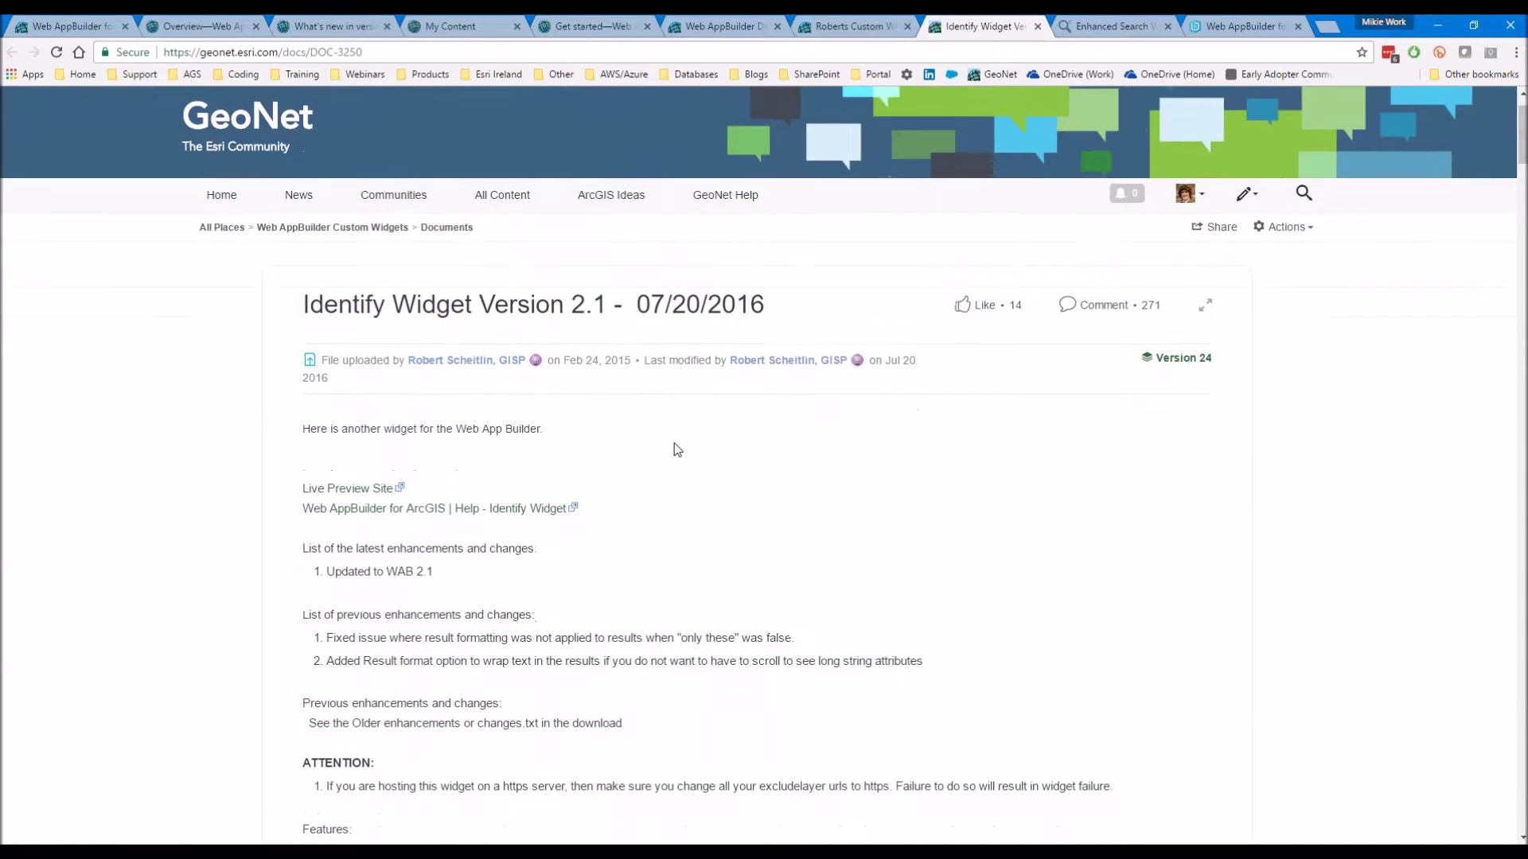
left_click(526, 513)
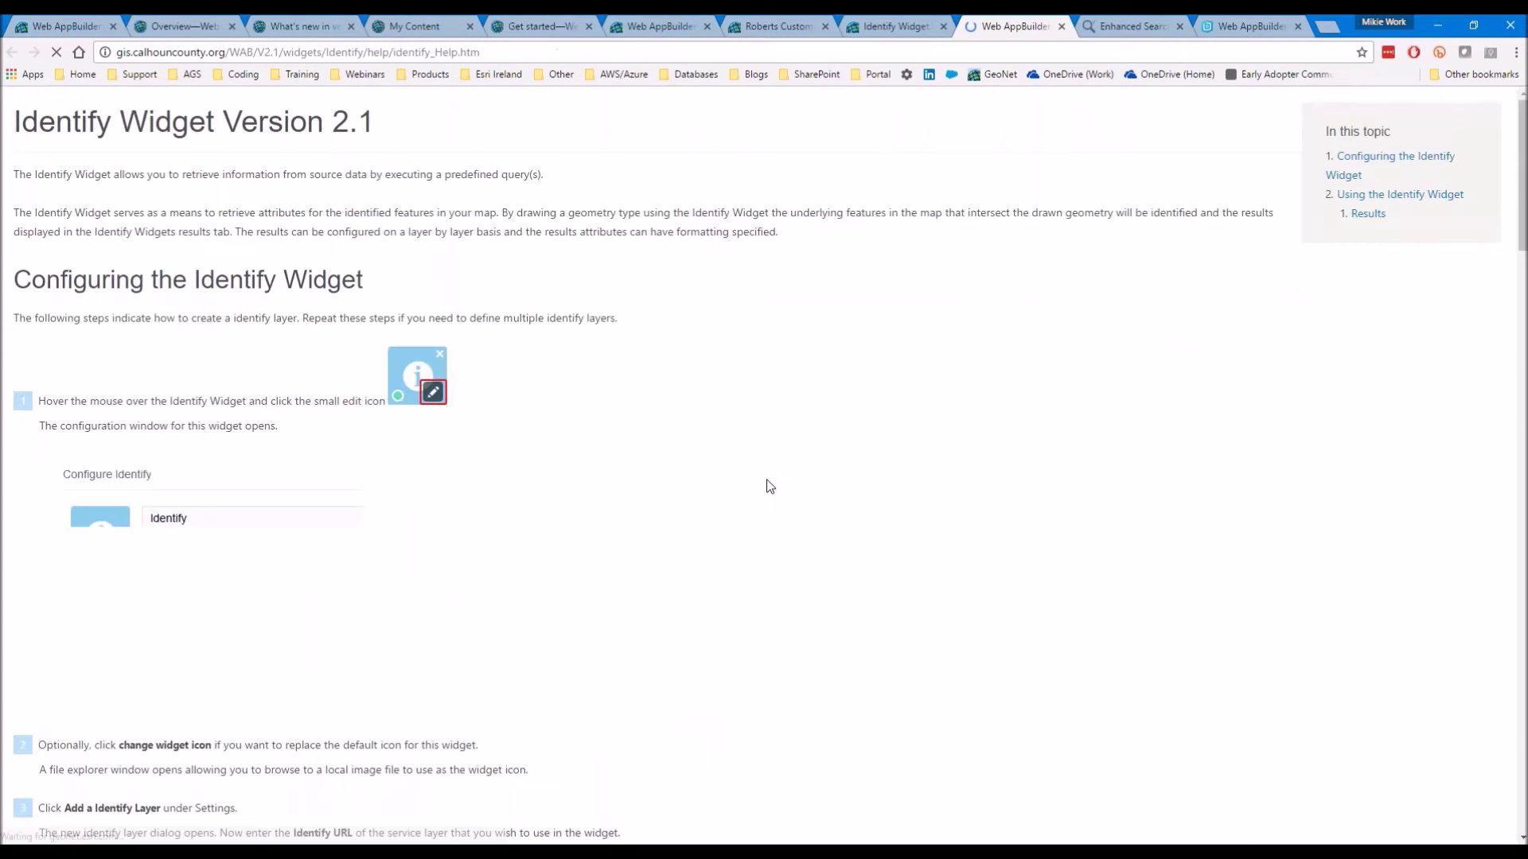
scroll(676, 414, "down", 1)
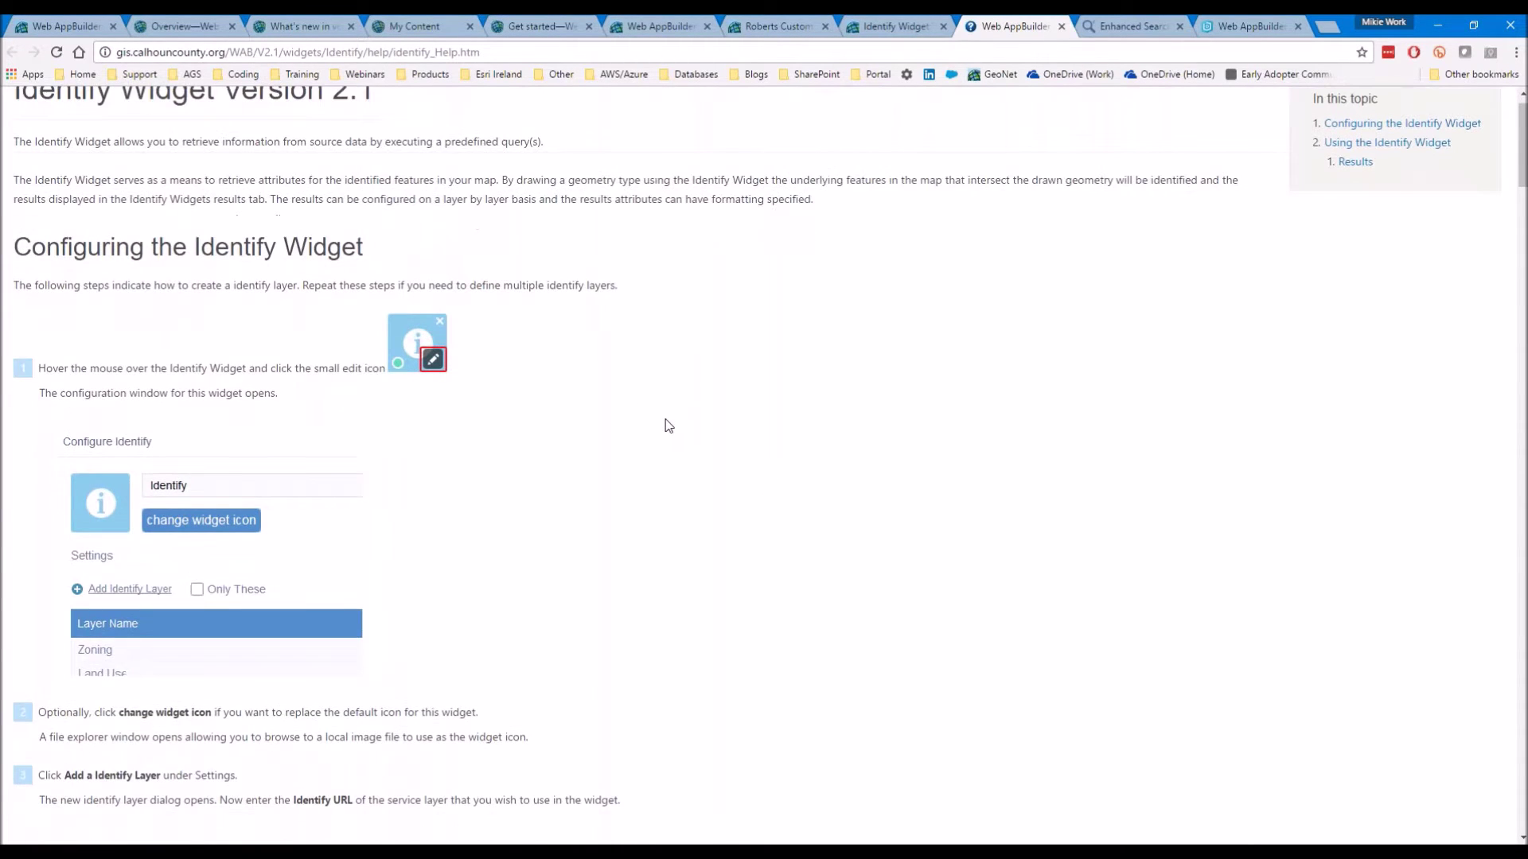
scroll(707, 505, "up", 1)
scroll(706, 504, "down", 3)
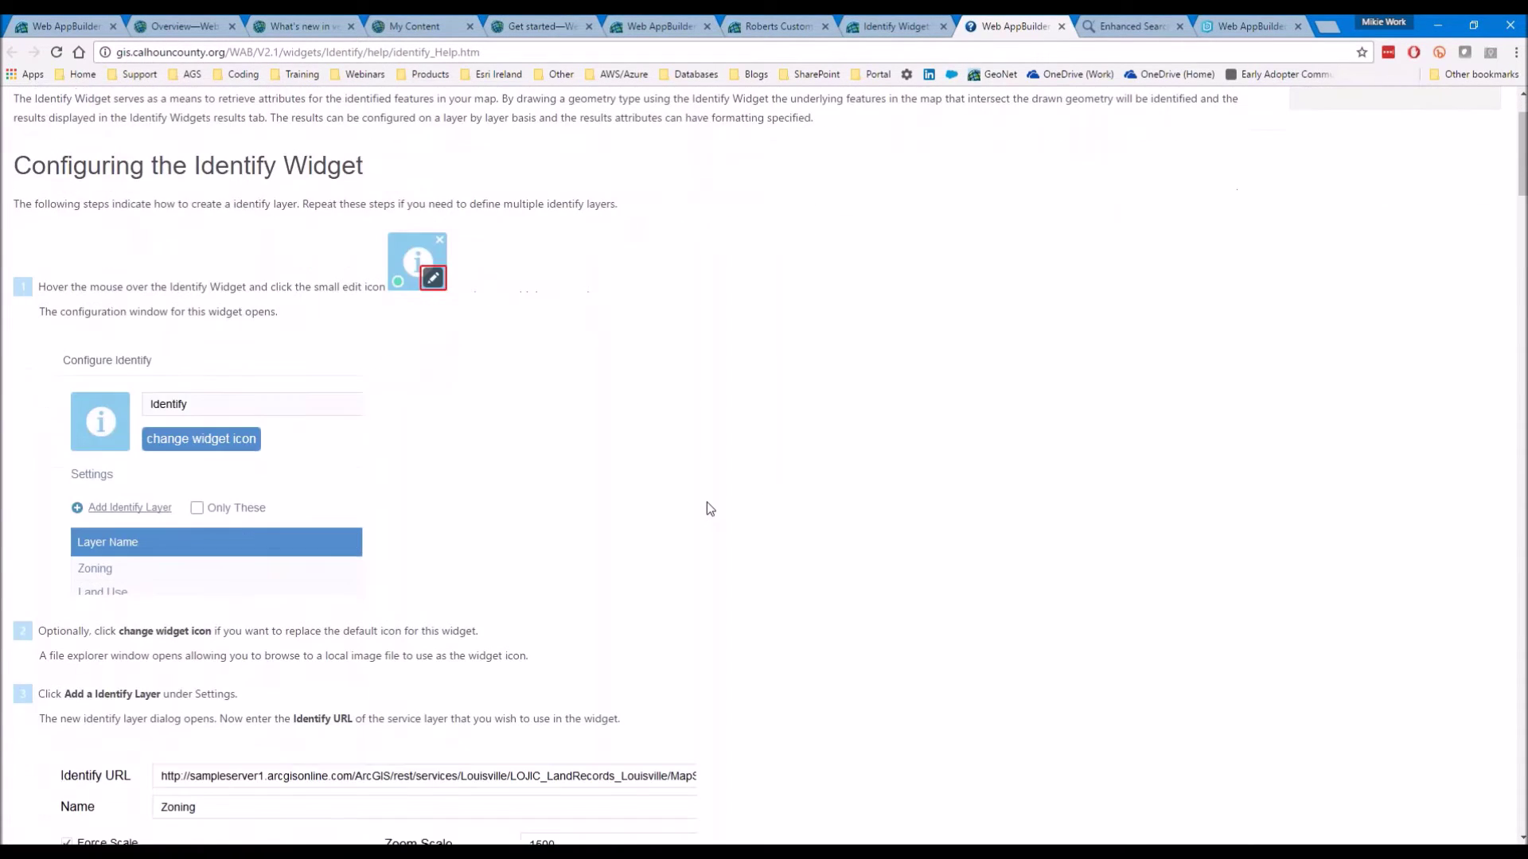
scroll(891, 478, "down", 8)
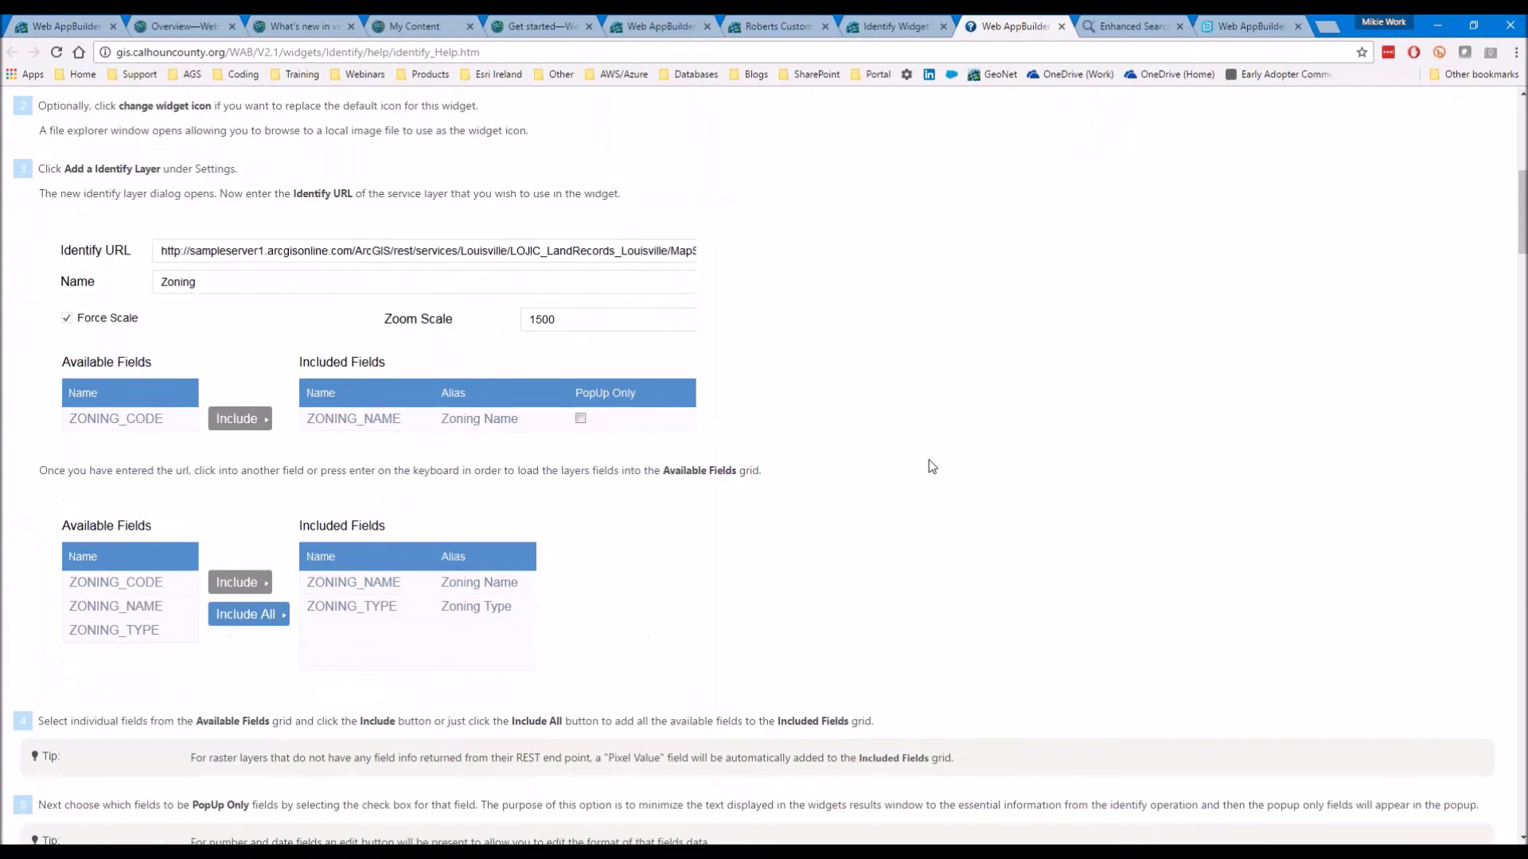
scroll(931, 466, "down", 4)
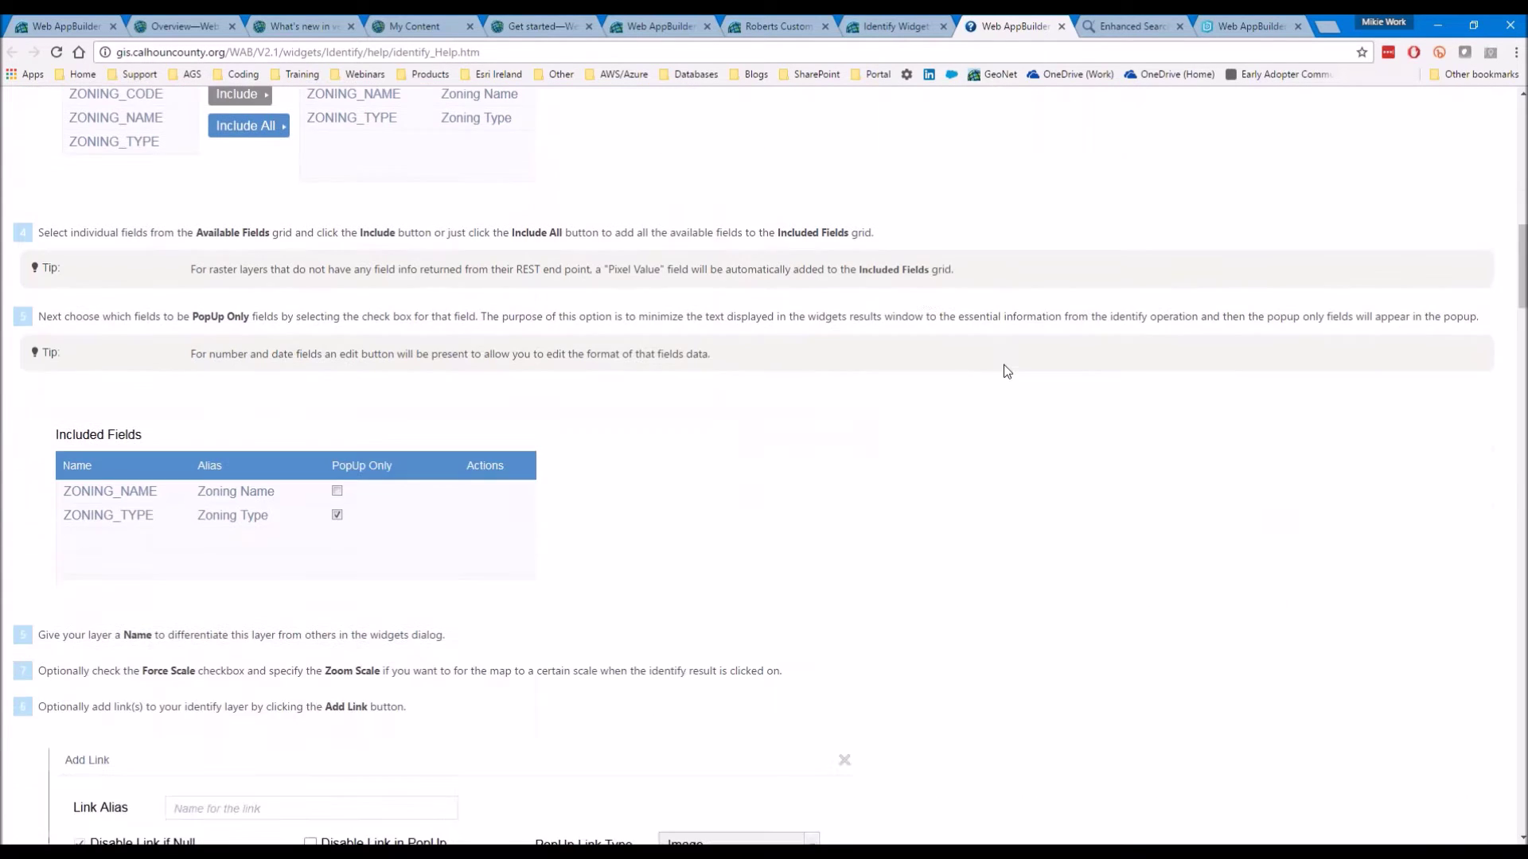
- Compare the download thread with the help page, then open the Identify Widget Version 2.1 document
left_click(785, 17)
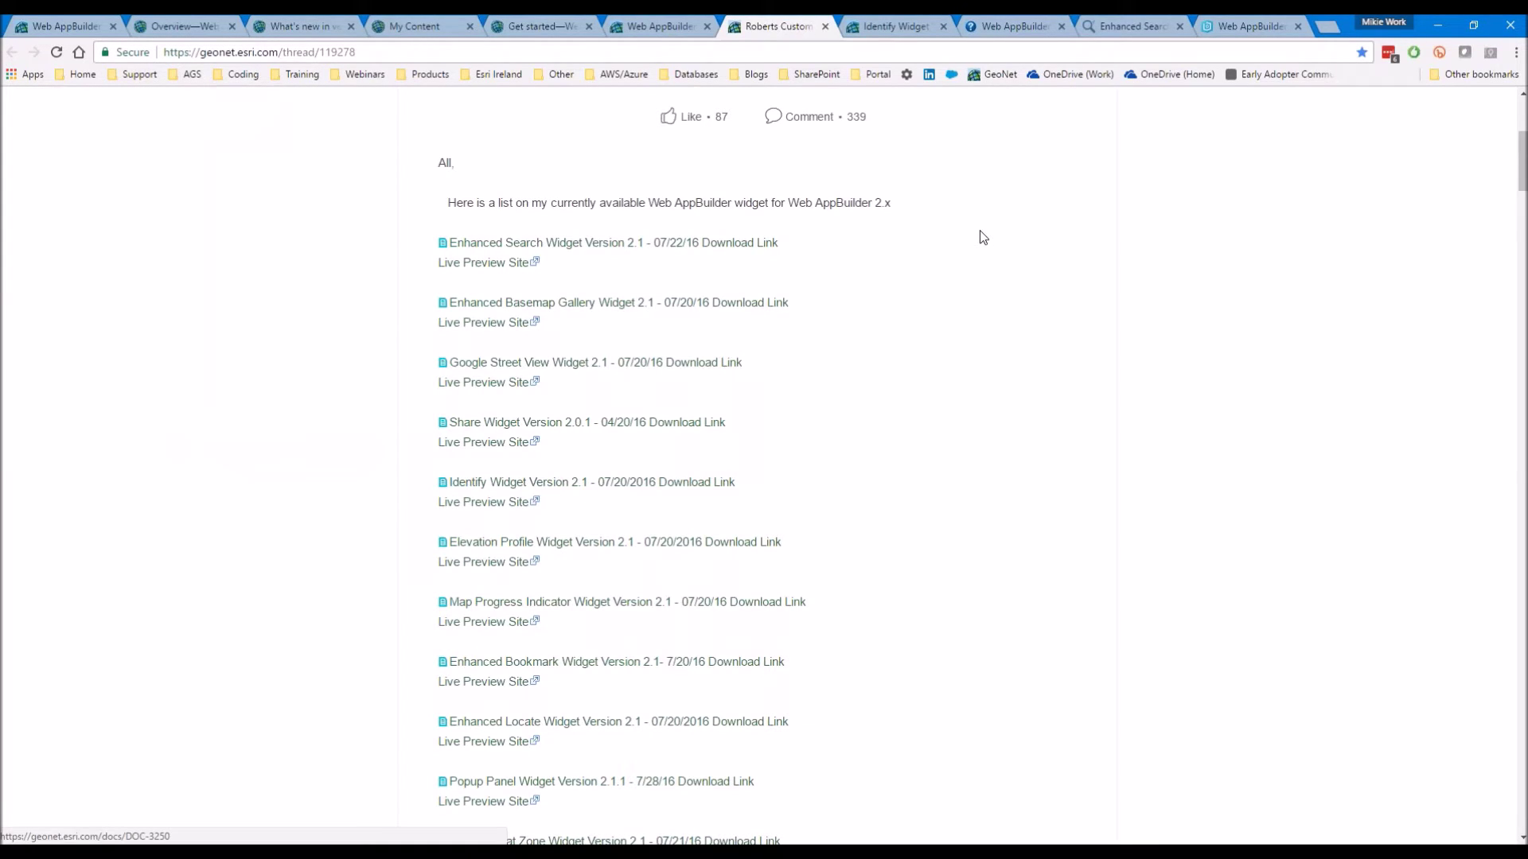
left_click(1006, 16)
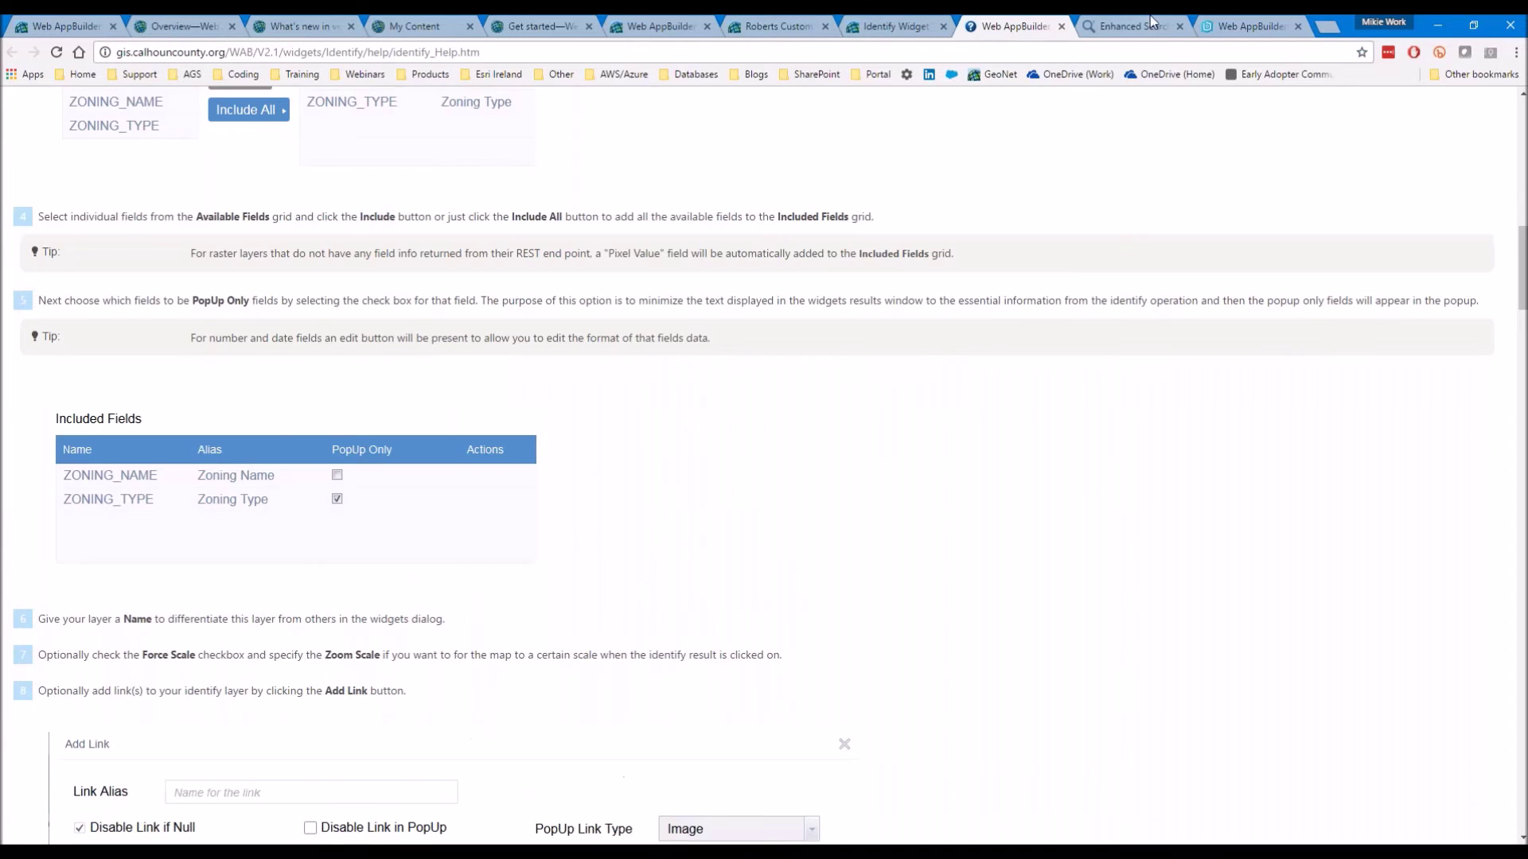
left_click(787, 24)
left_click(912, 20)
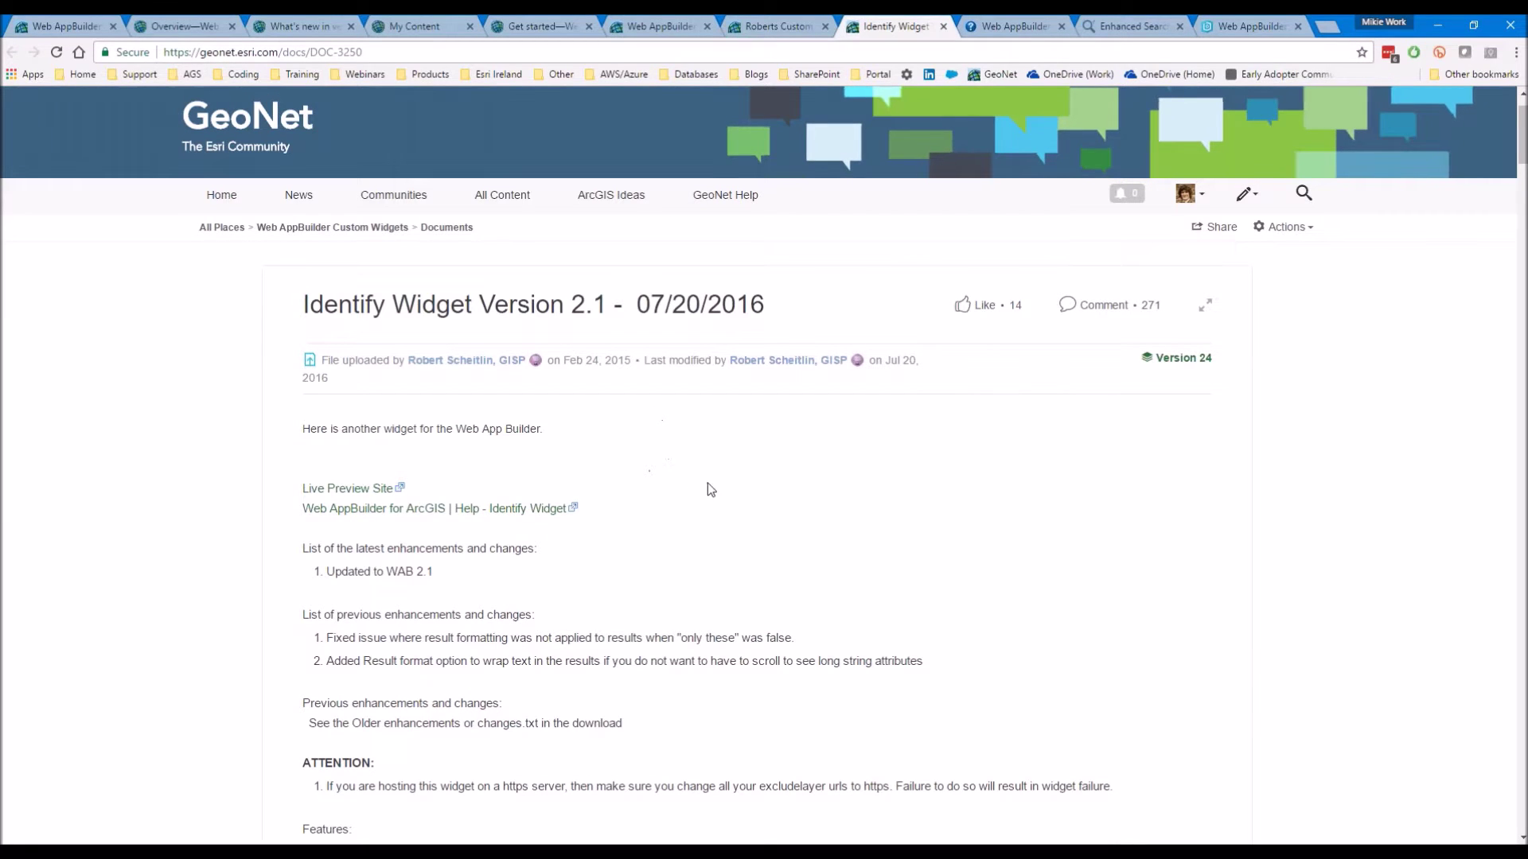
scroll(746, 467, "down", 1)
scroll(746, 467, "down", 9)
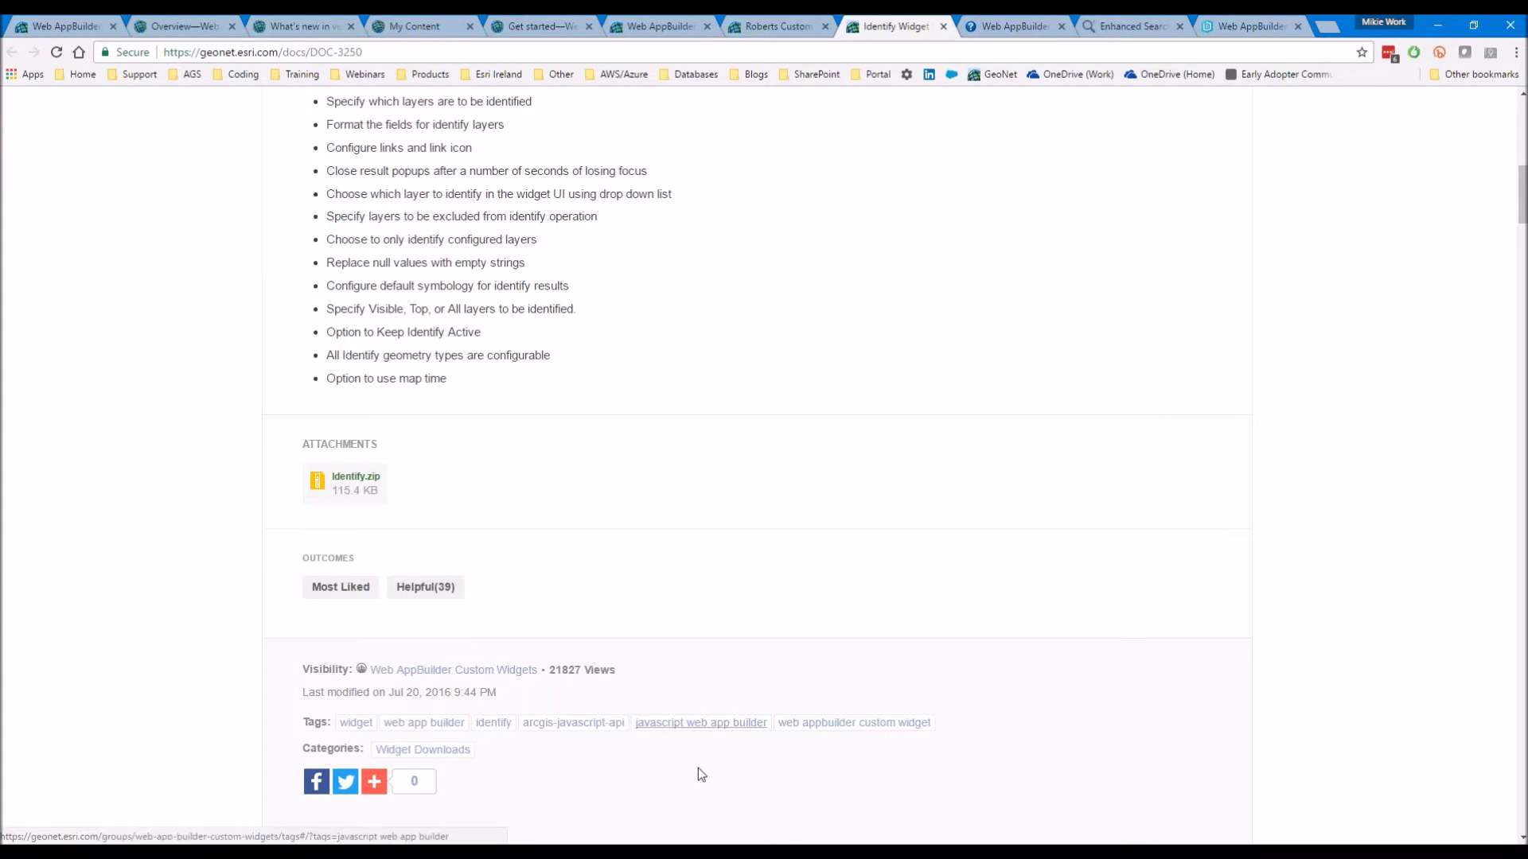
- In File Explorer, go to WabDevEd and open the open-source-widgets folder
mouse_move(650, 851)
left_click(650, 796)
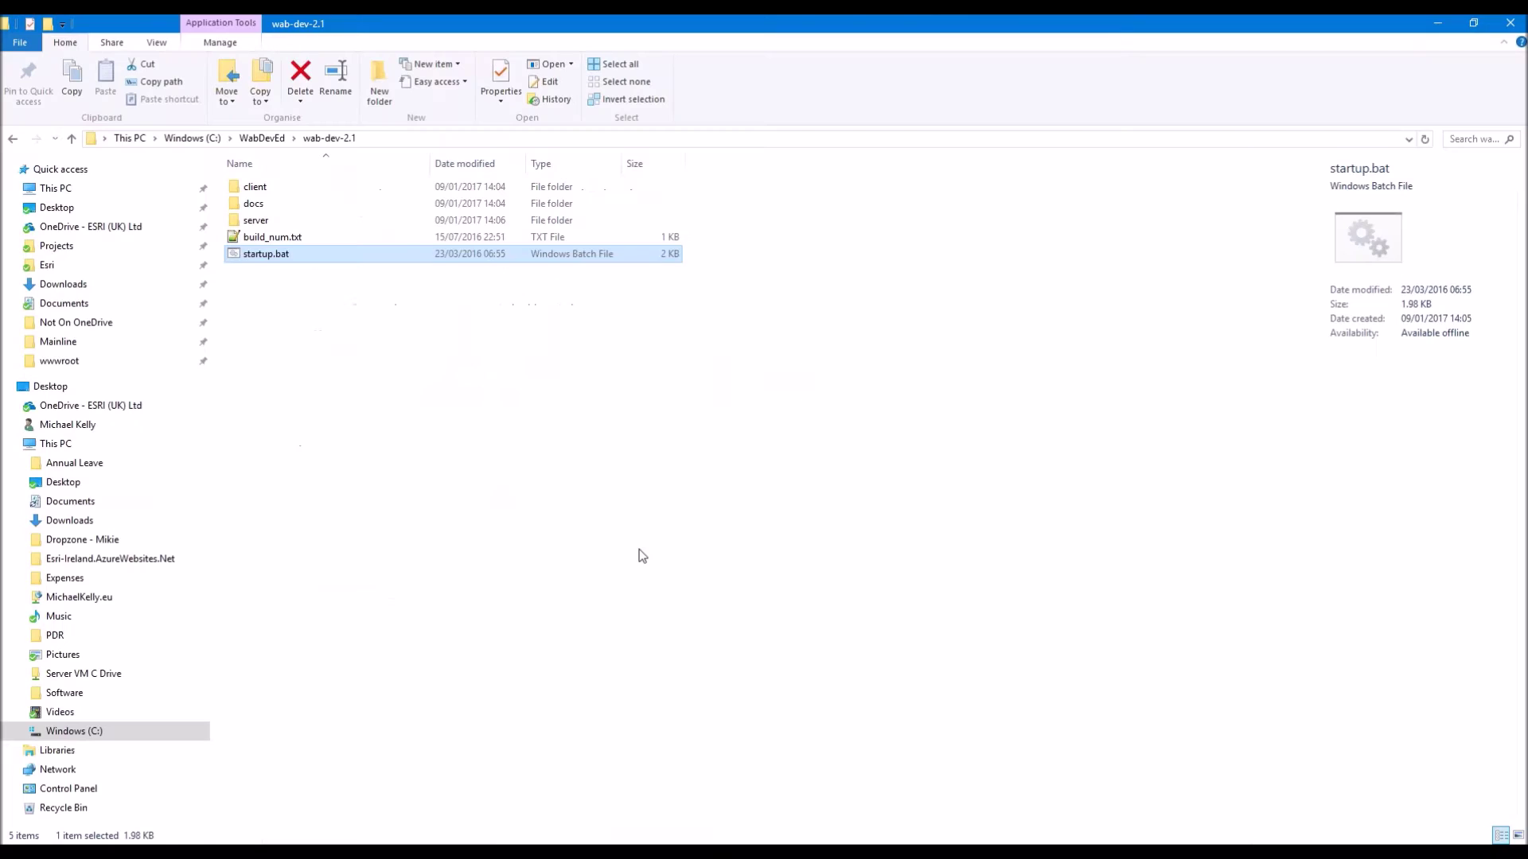
left_click(252, 138)
double_click(318, 190)
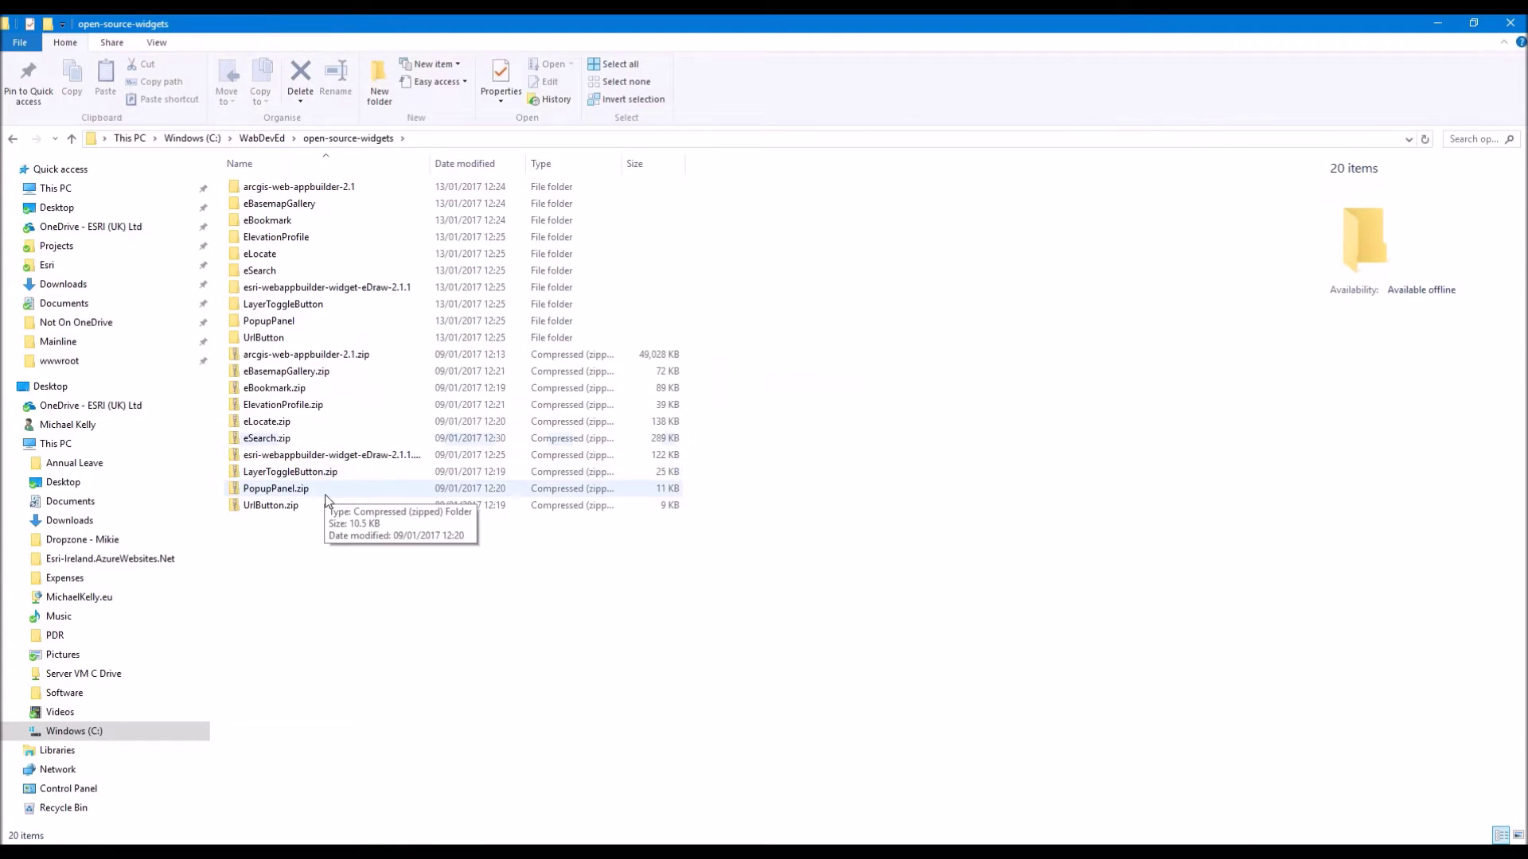
- Inspect the zip files, including UrlButton.zip, arcgis-web-appbuilder-2.1.zip and the eDraw widget zip
left_click(327, 504)
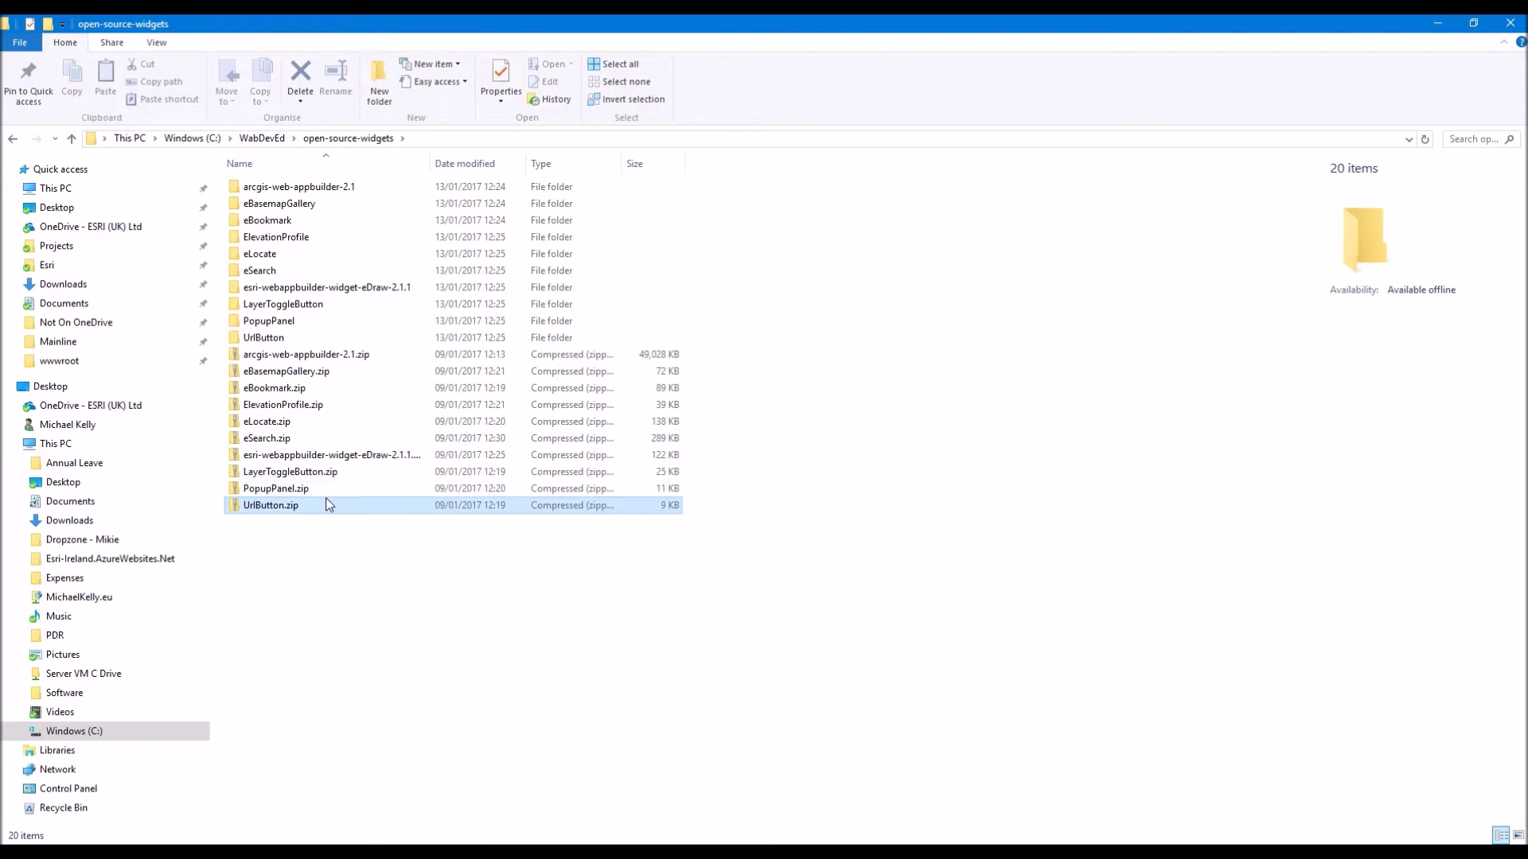
left_click(351, 359, "shift")
left_click(420, 569)
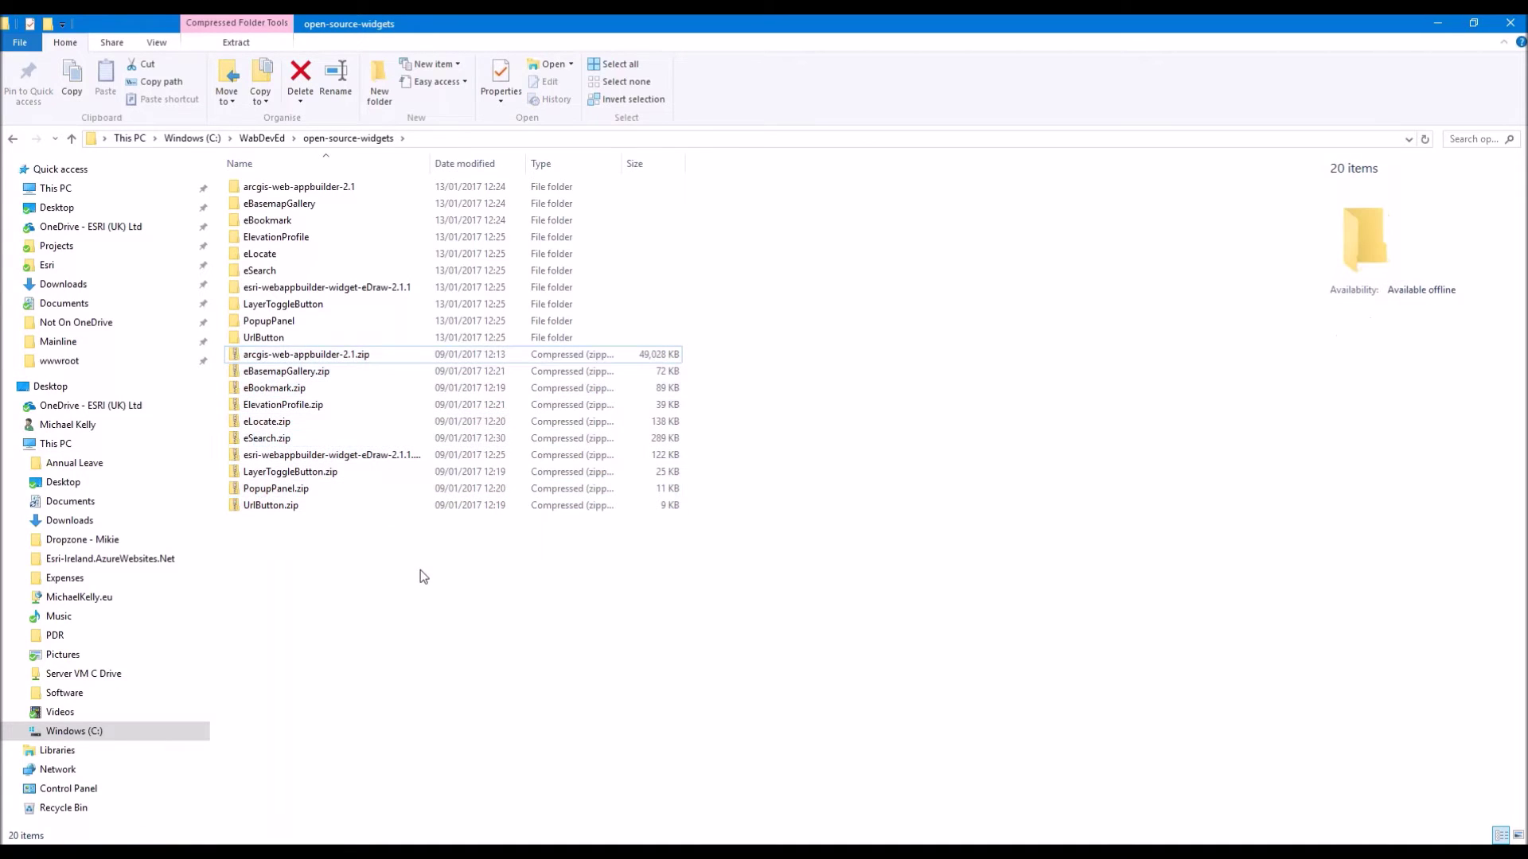
left_click(382, 356)
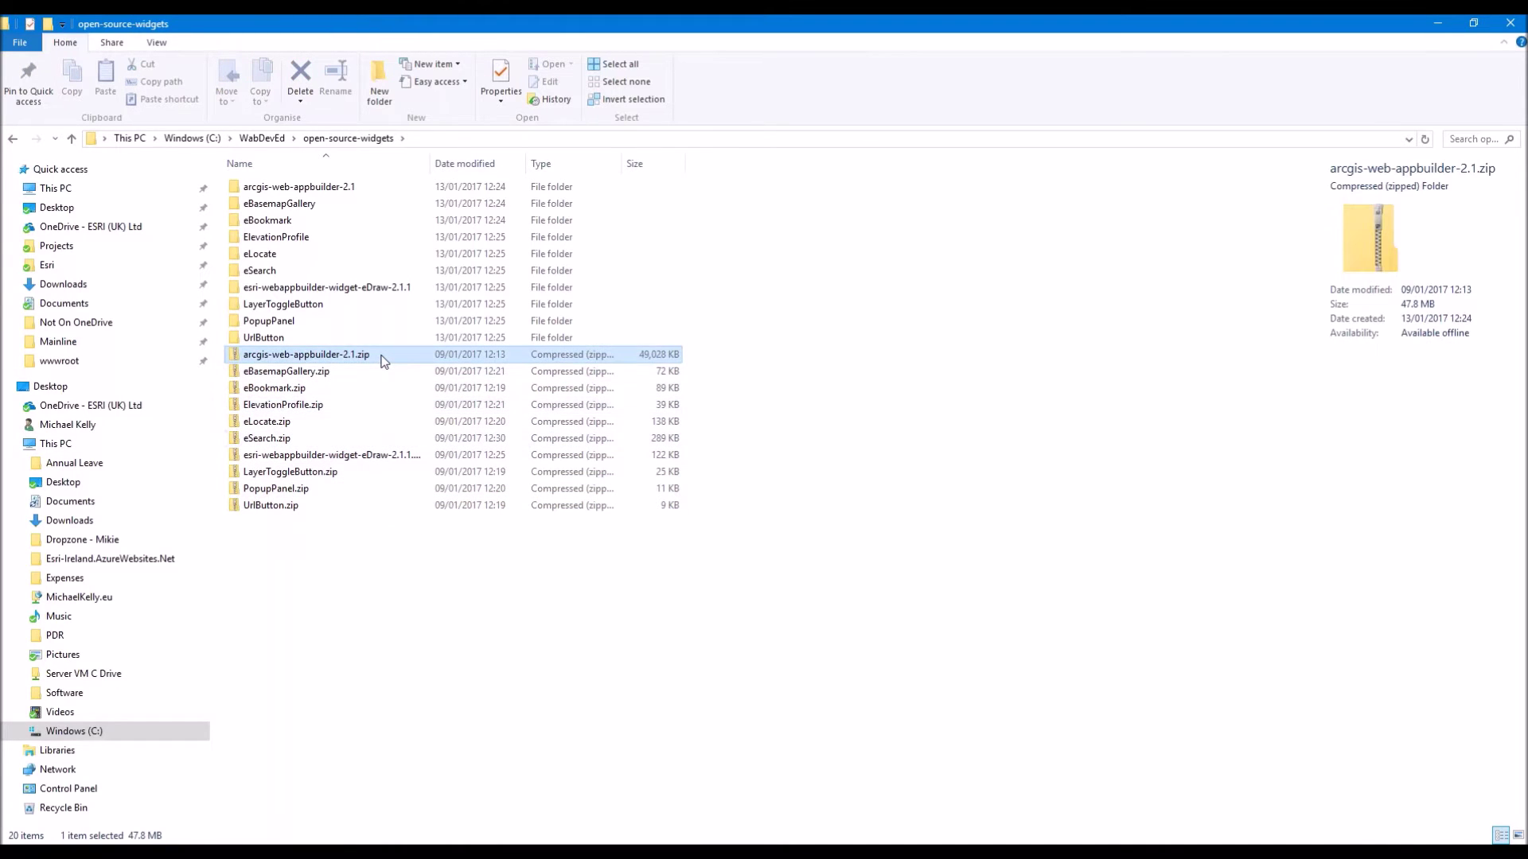
left_click(396, 455)
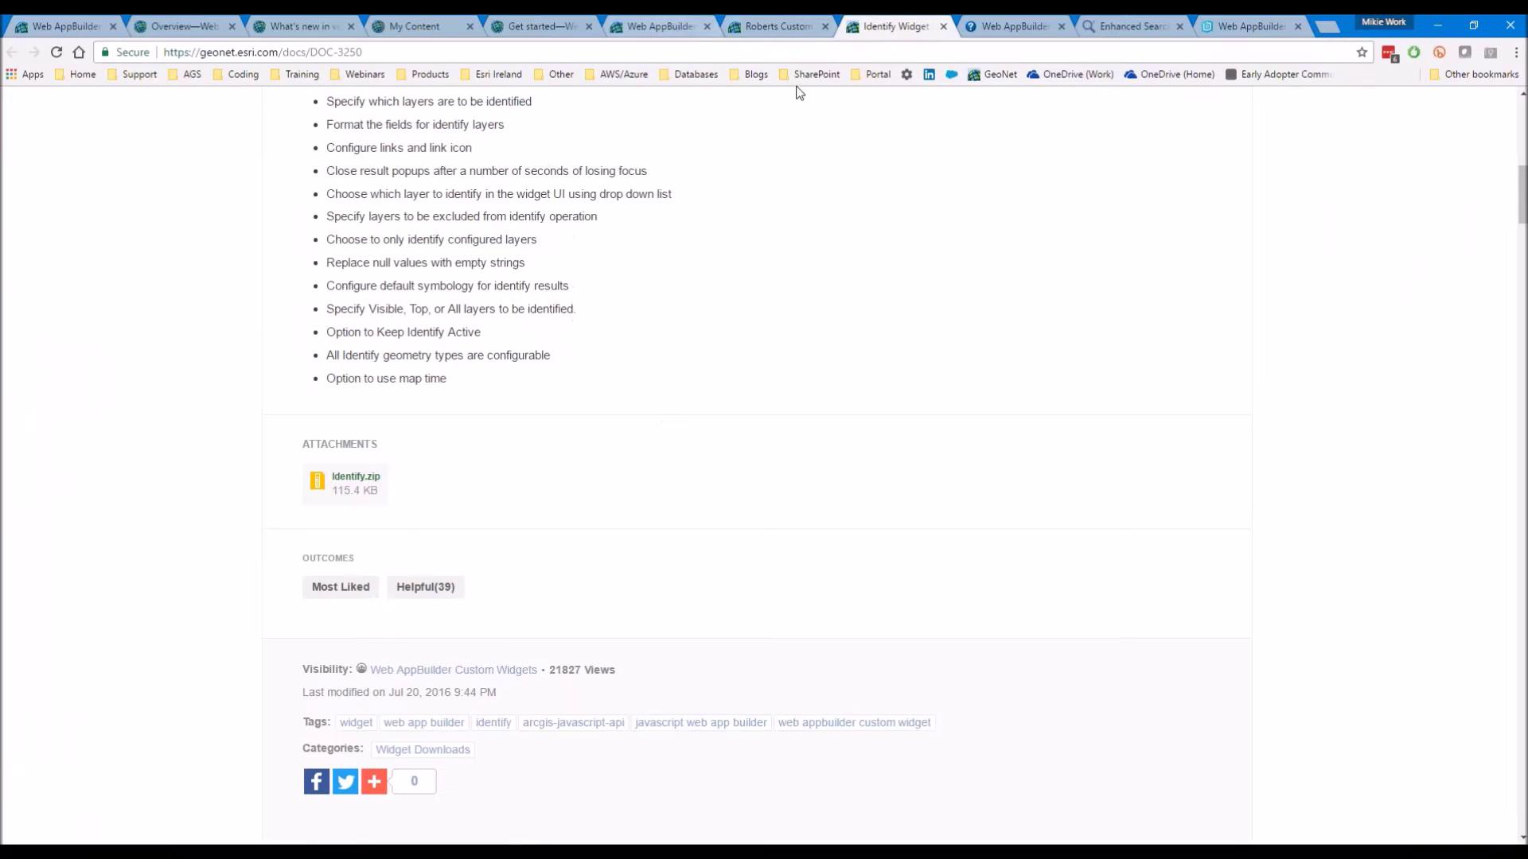
- Scroll the Customization Resource List blog post, glance at the Default 2D App builder, then return
left_click(665, 20)
scroll(665, 414, "down", 1)
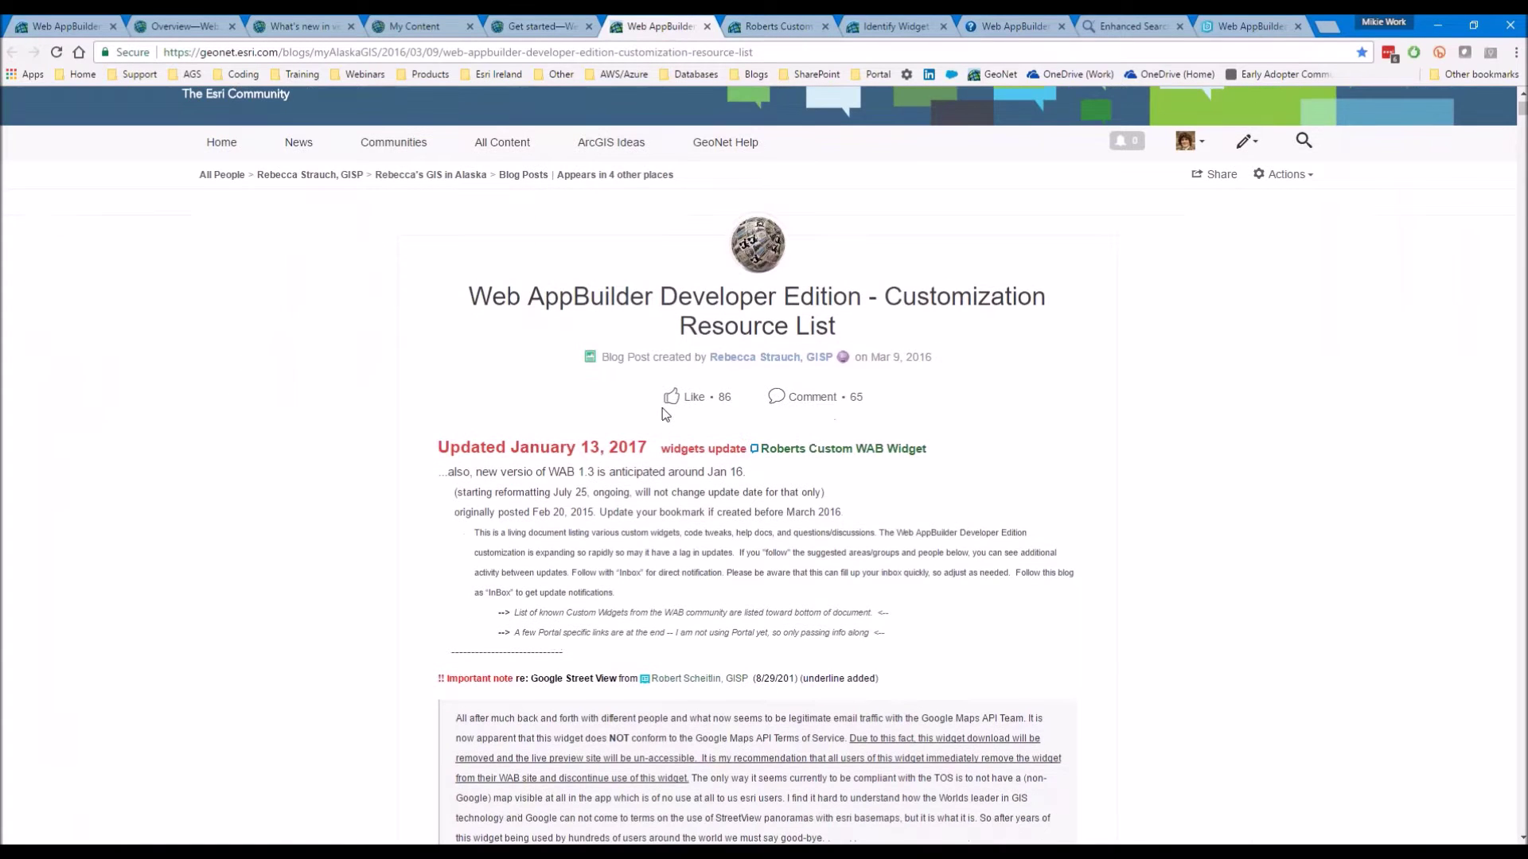
scroll(666, 413, "down", 1)
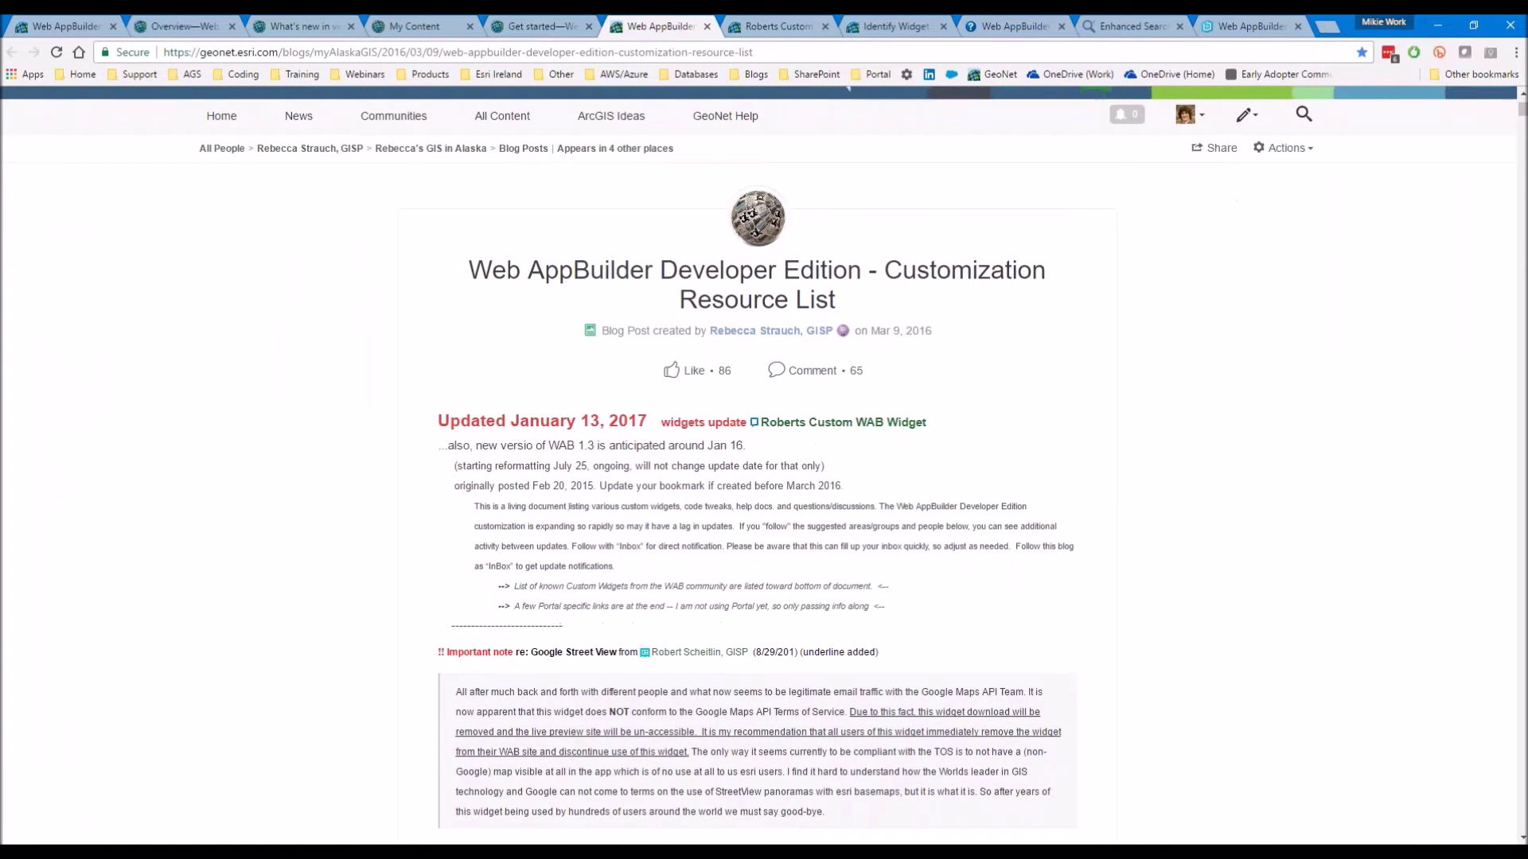
mouse_move(330, 851)
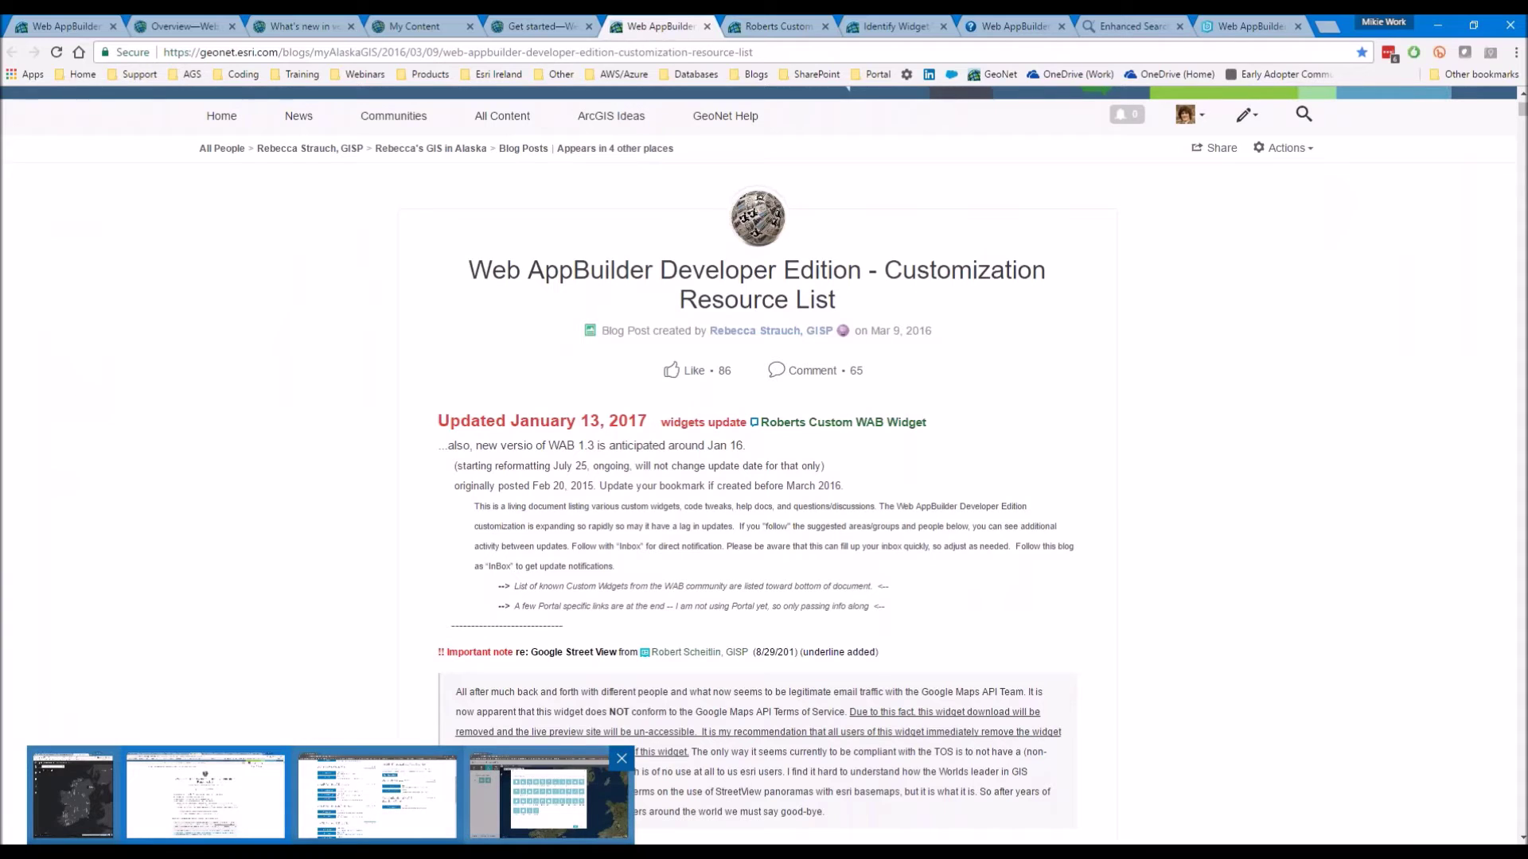
left_click(549, 796)
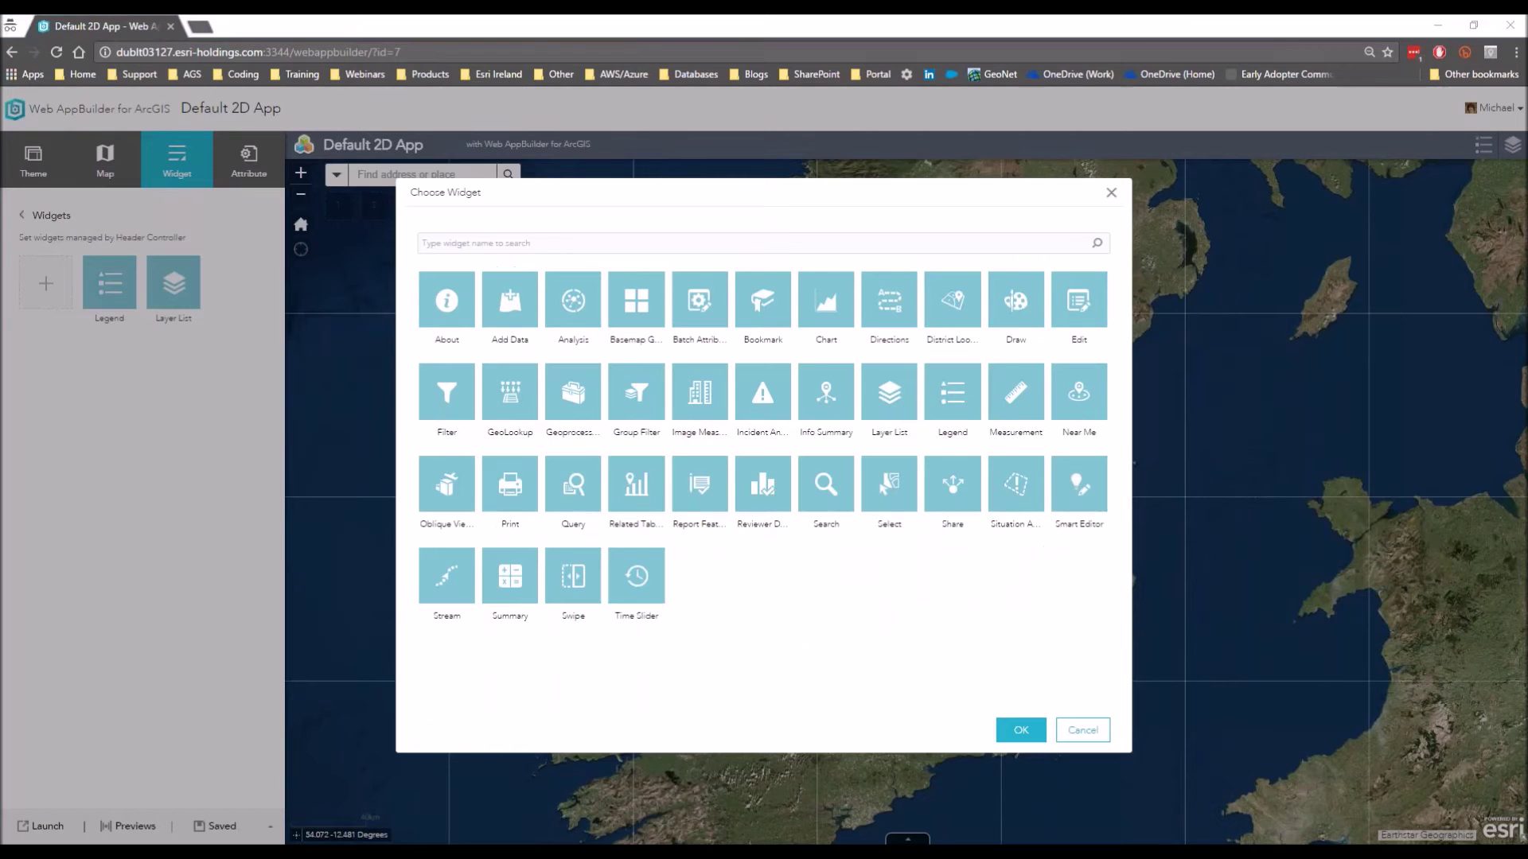
key("alt+Tab")
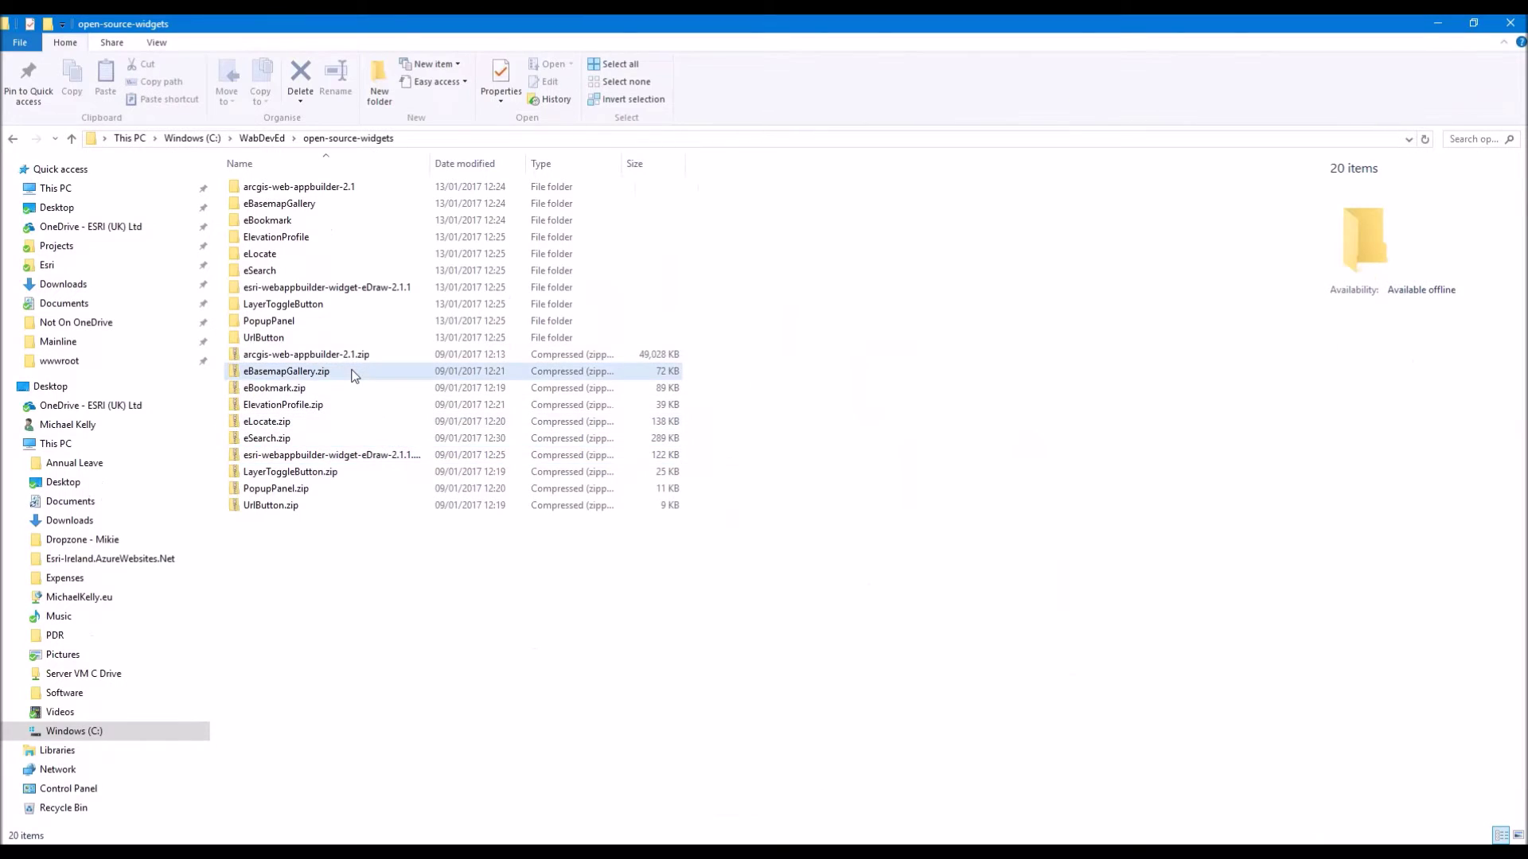
- Select the extracted widget folders from eBasemapGallery to UrlButton
left_click_drag(355, 376, 366, 341)
left_click(366, 340)
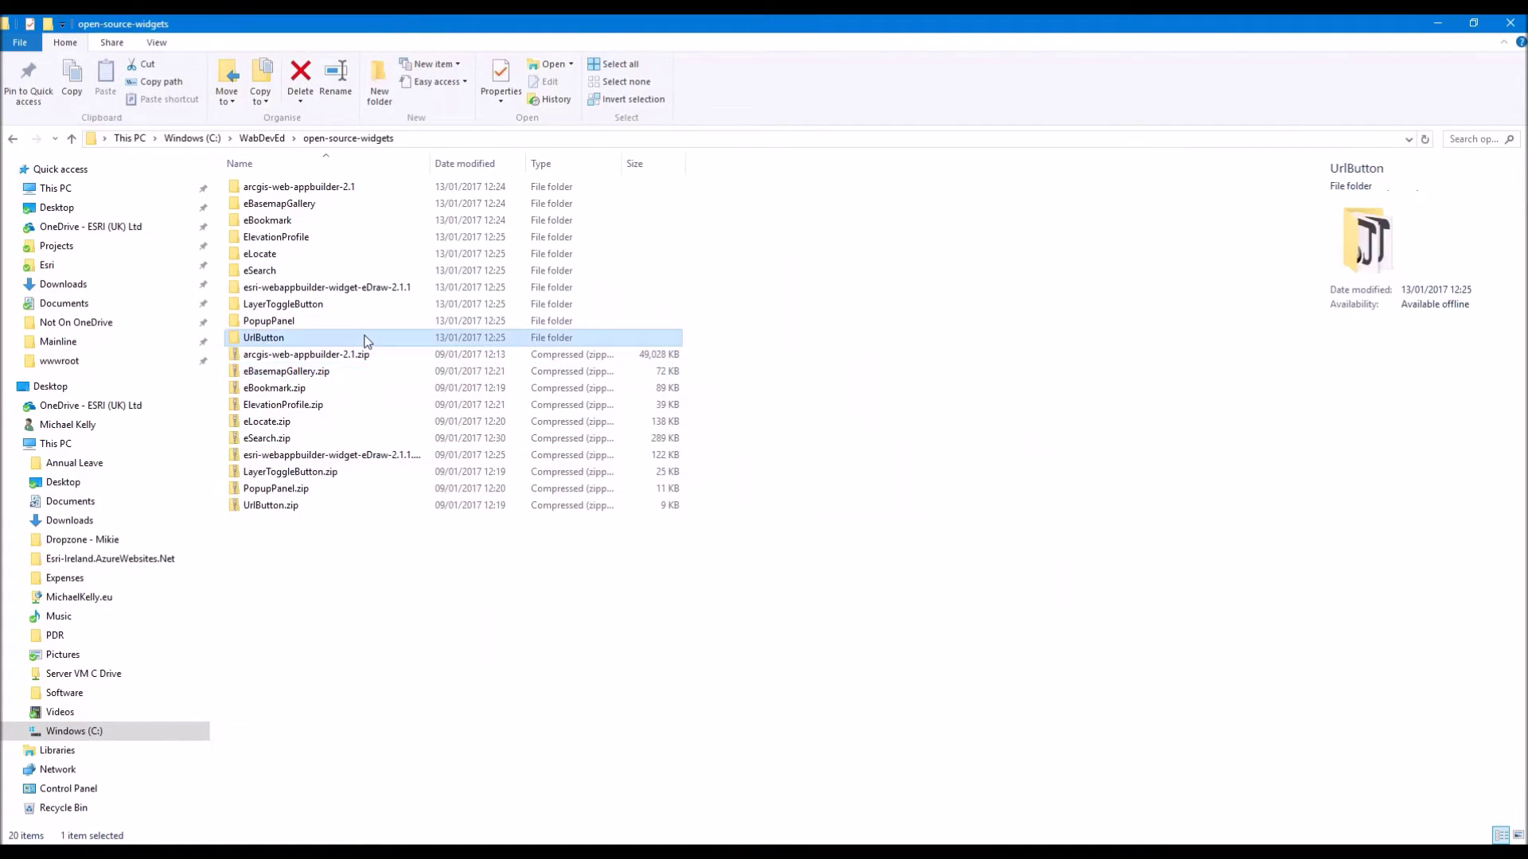
left_click_drag(362, 204, 359, 338)
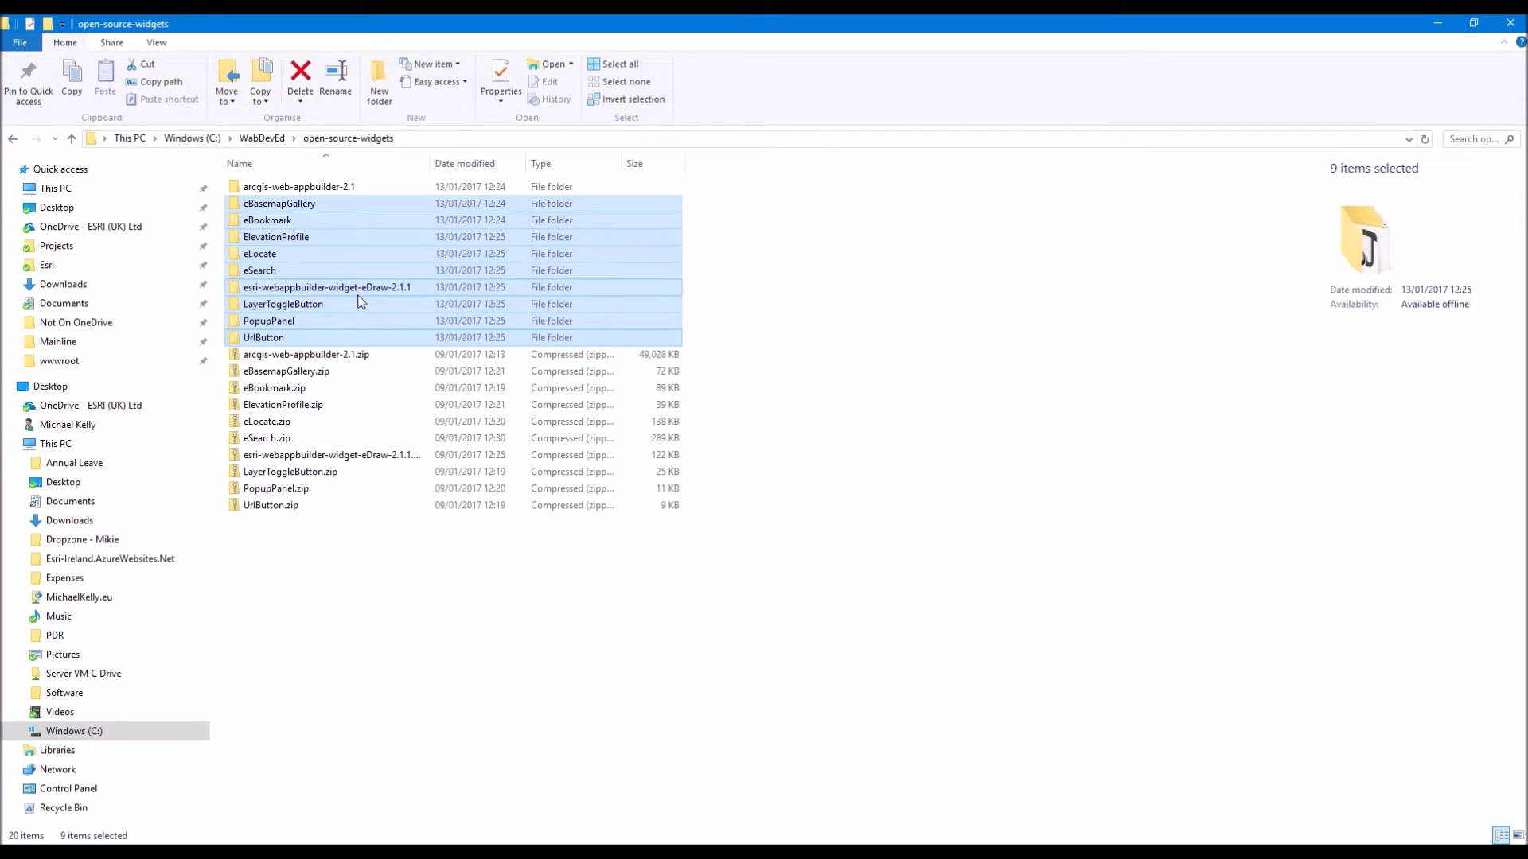
- Rename the long-named eDraw widget folder to 'eDraw', removing its prefix and version number
left_click(342, 288)
key("F2")
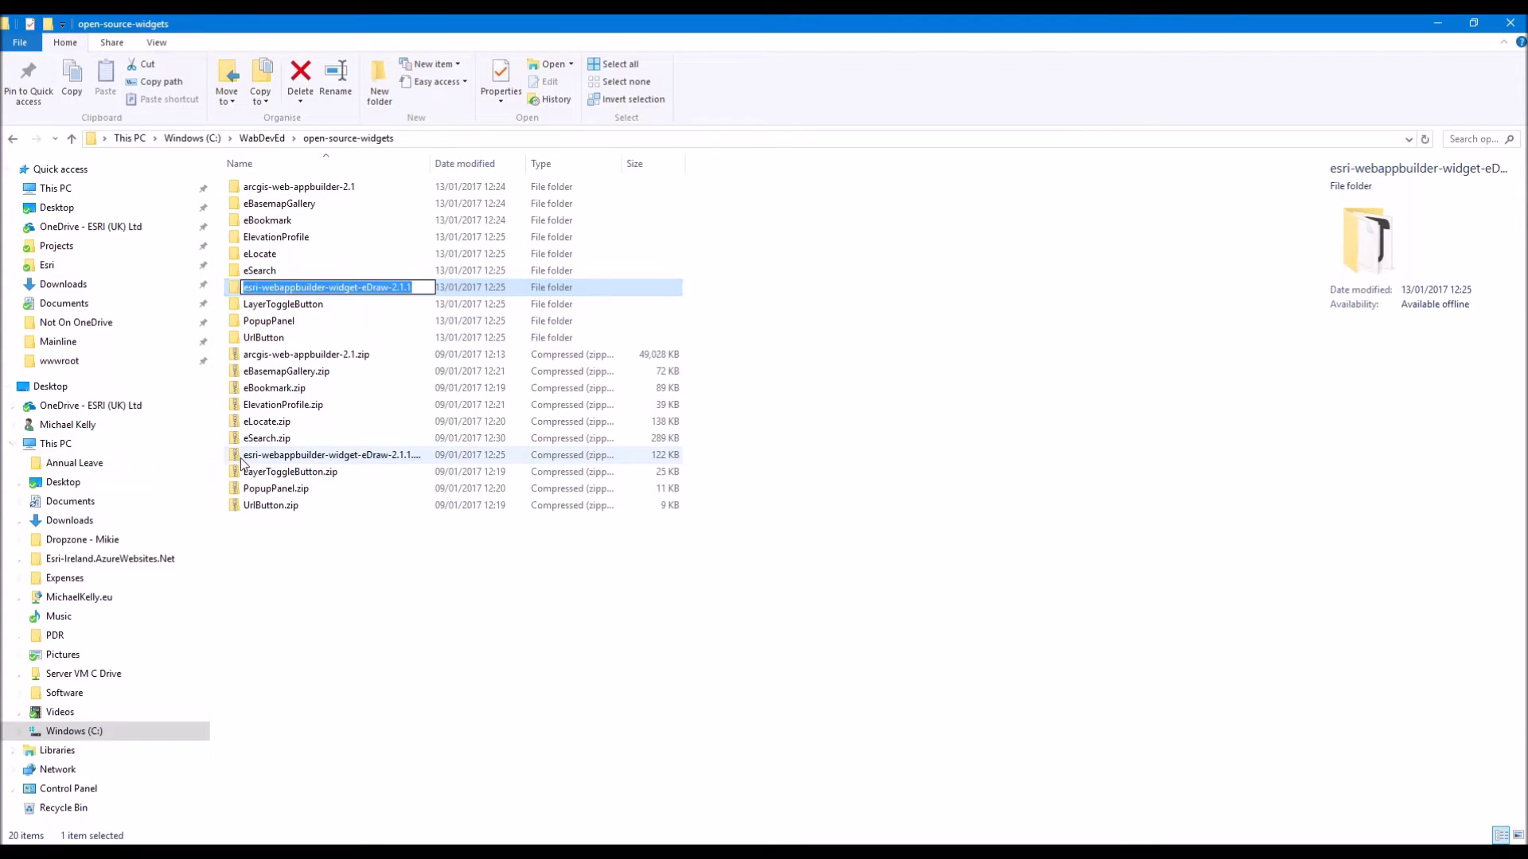
key("End")
key("BackSpace")
key("BackSpace")
key("BackSpace")
key("BackSpace")
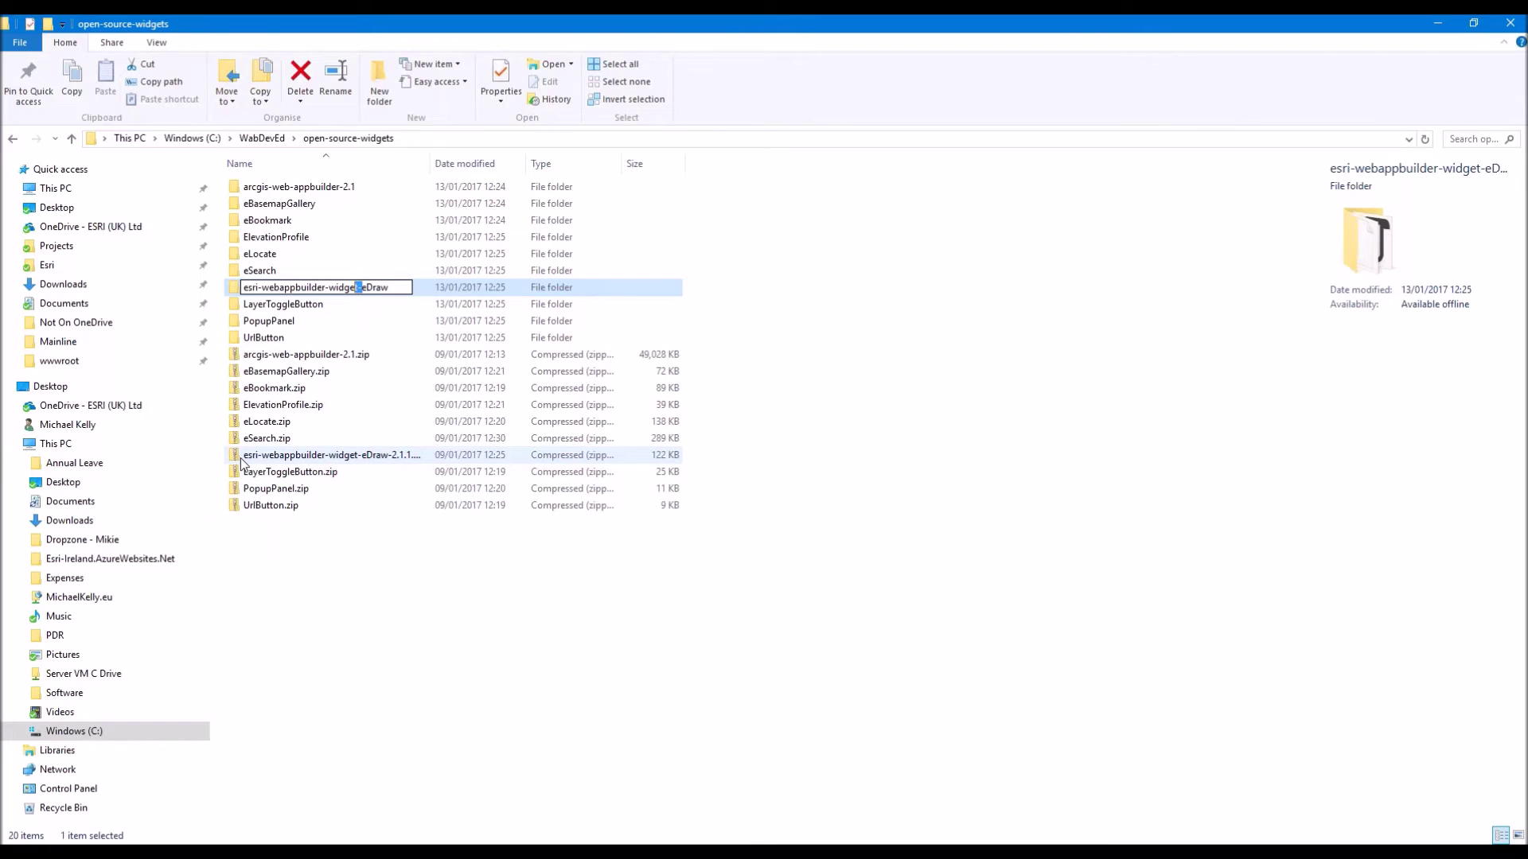
key("shift+Left")
key("shift+Left")
key("shift+Left")
key("shift+Left")
key("shift+Left")
key("shift+Left")
key("shift+Left")
key("shift+Left")
key("shift+Left")
key("shift+Left")
key("shift+Left")
key("shift+Left")
key("shift+Left")
key("shift+Left")
key("shift+Left")
key("shift+Left")
key("shift+Left")
key("shift+Left")
key("shift+Left")
key("shift+Left")
key("BackSpace")
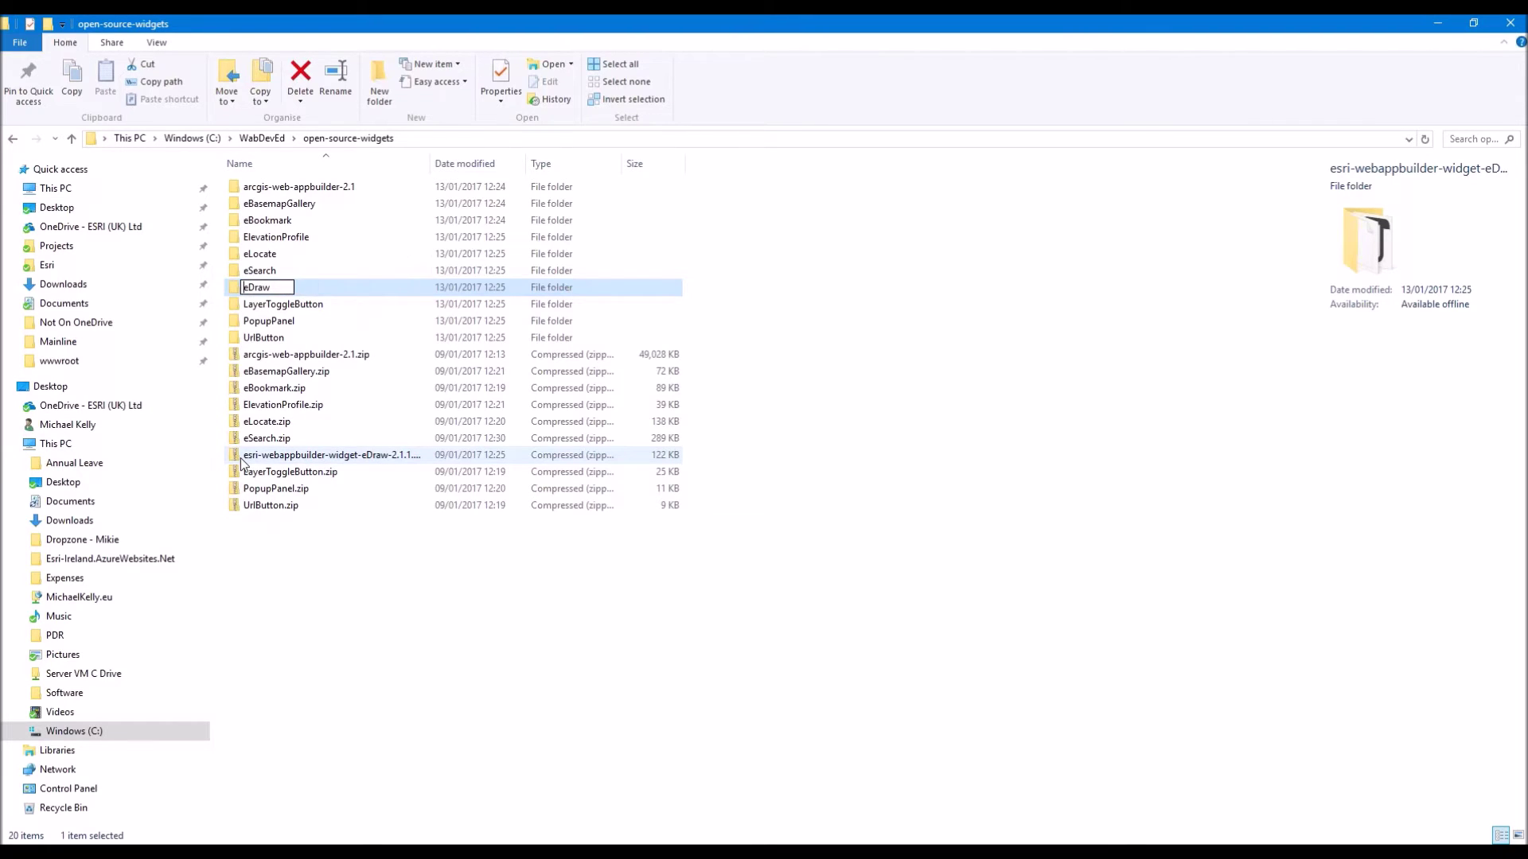
key("Return")
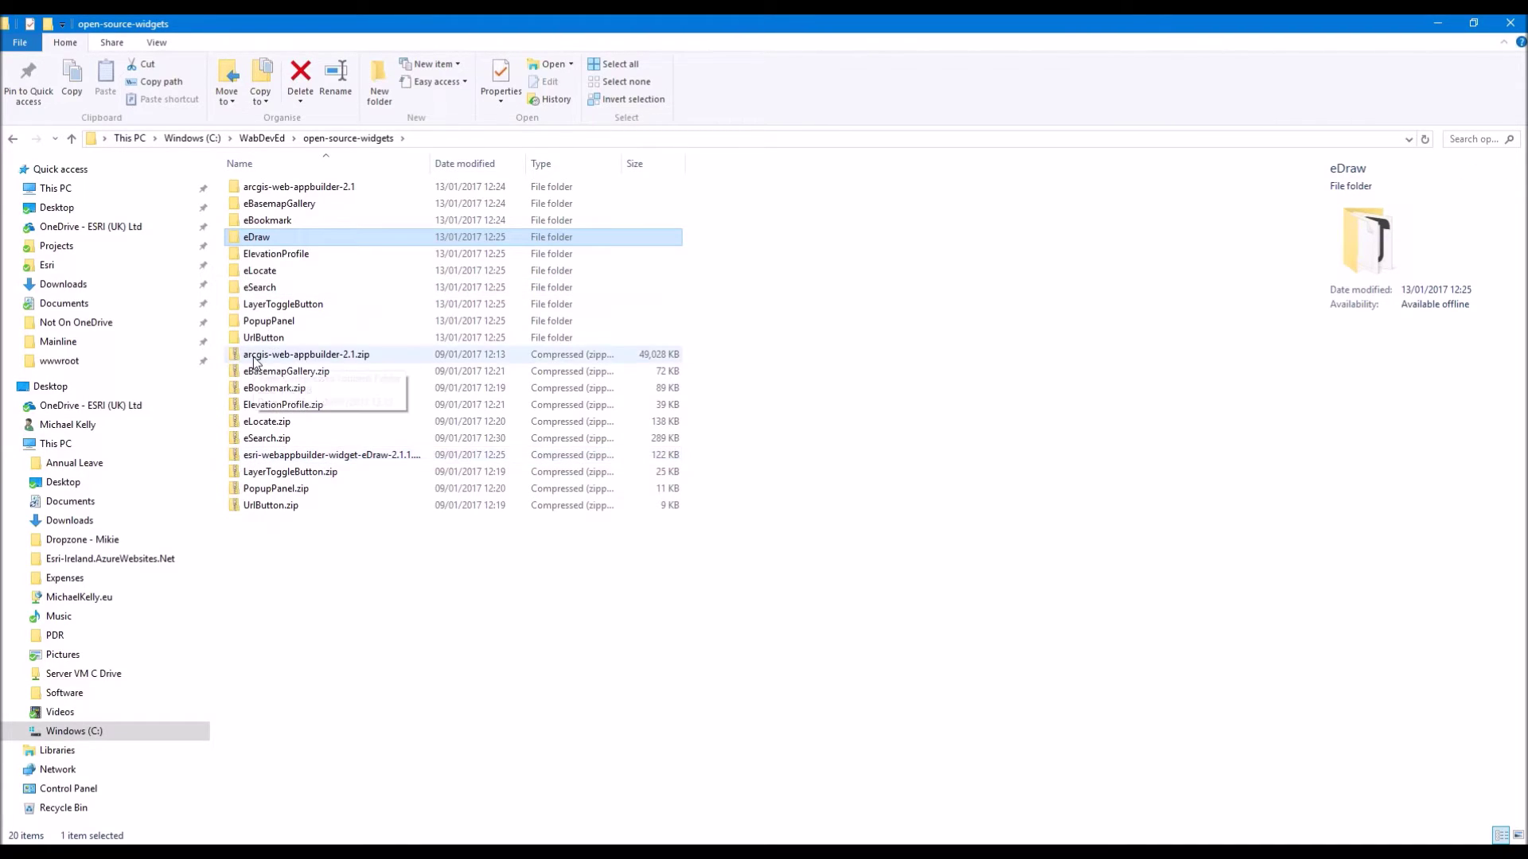
- Select all nine extracted widget folders and go up to WabDevEd
left_click(288, 205)
left_click(297, 332, "shift")
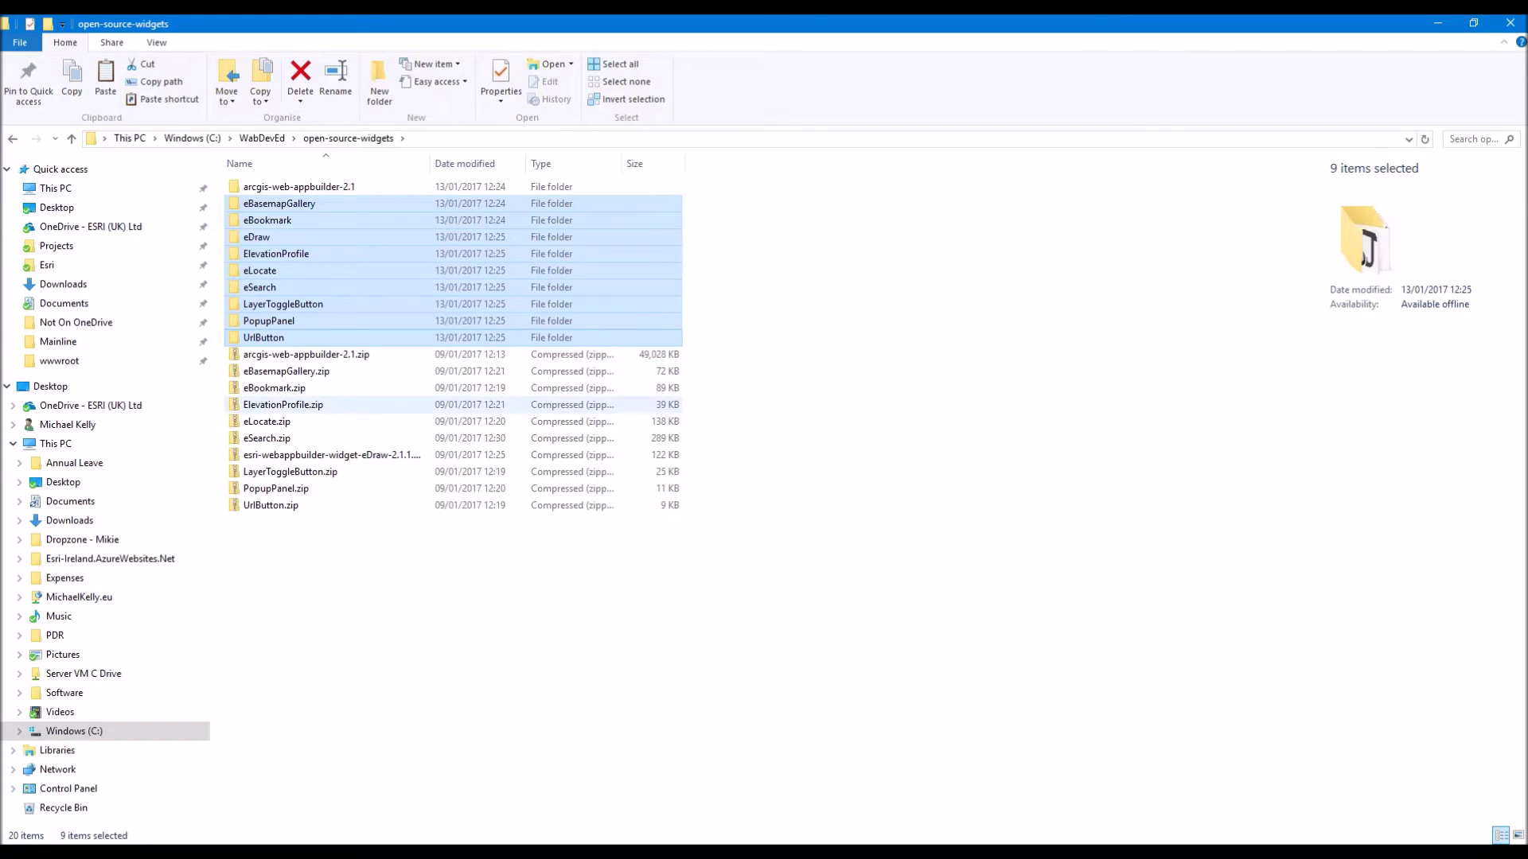
left_click(261, 139)
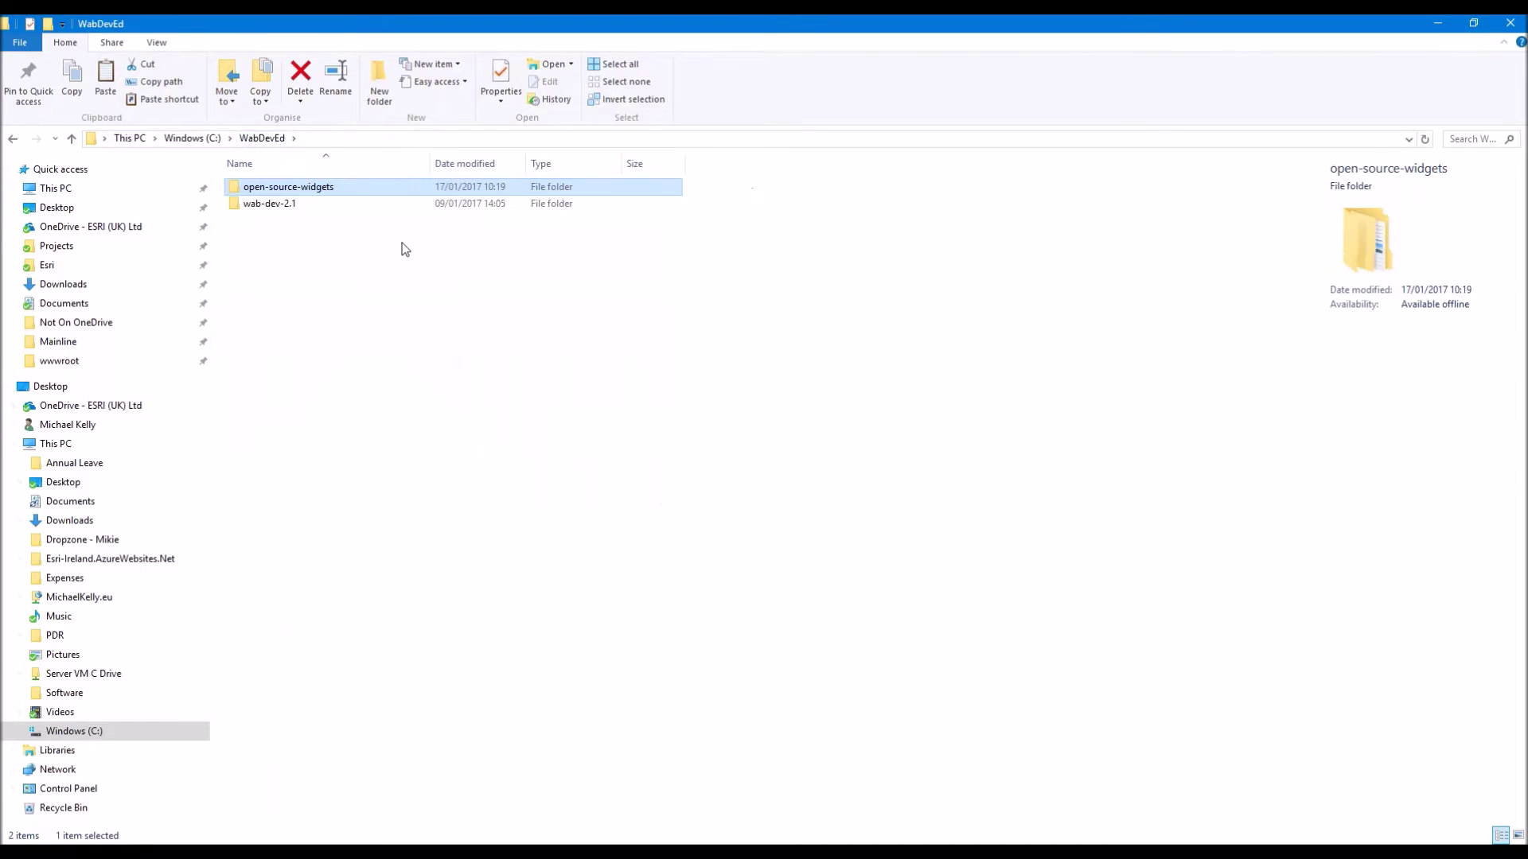
- Place File Explorer on the right half beside the Web AppBuilder console on the left
key("super+Right")
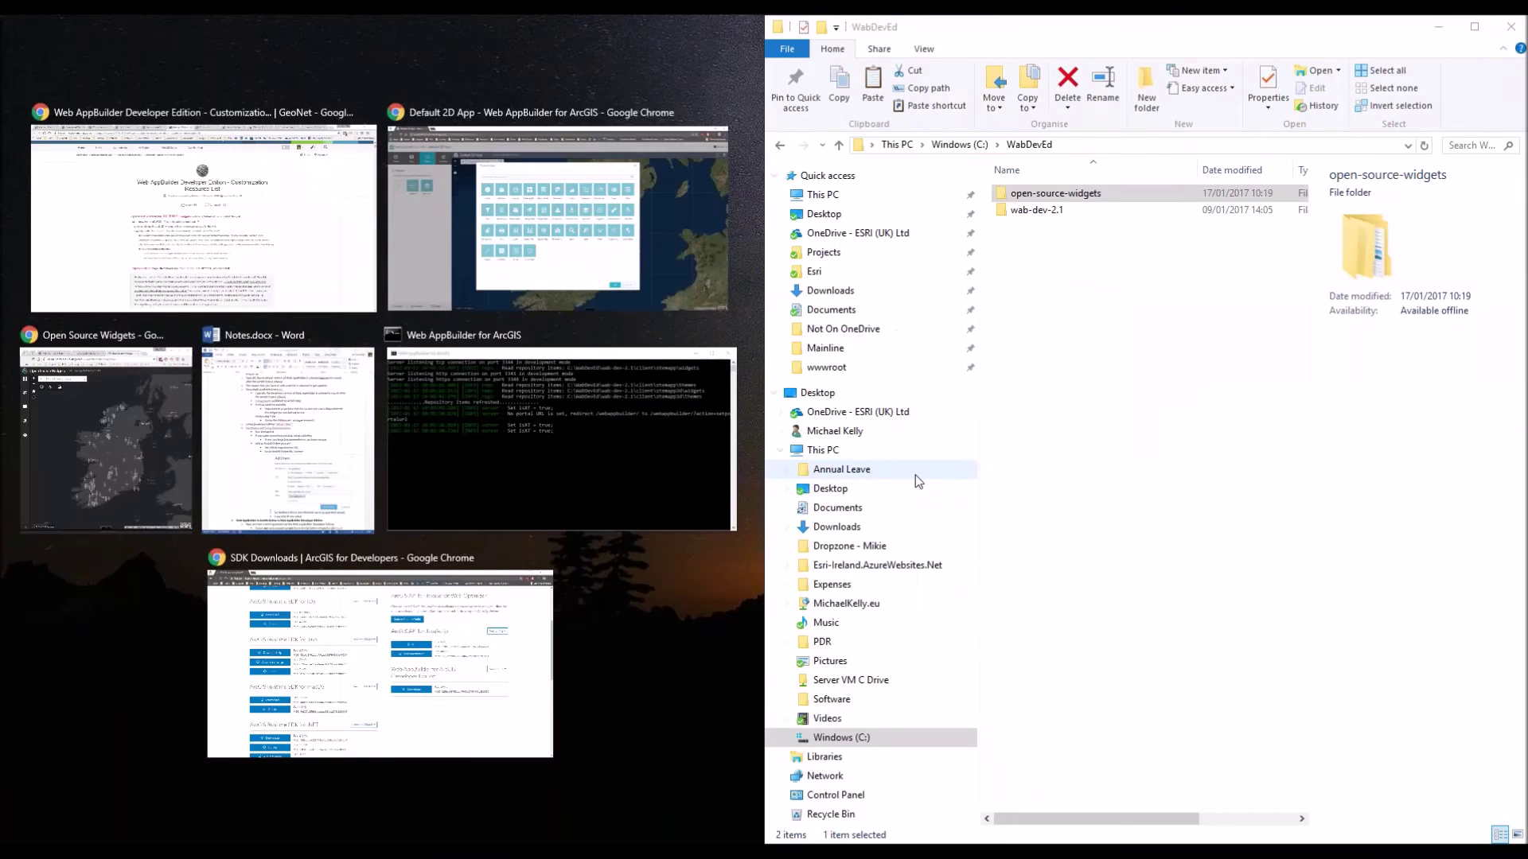
left_click(478, 398)
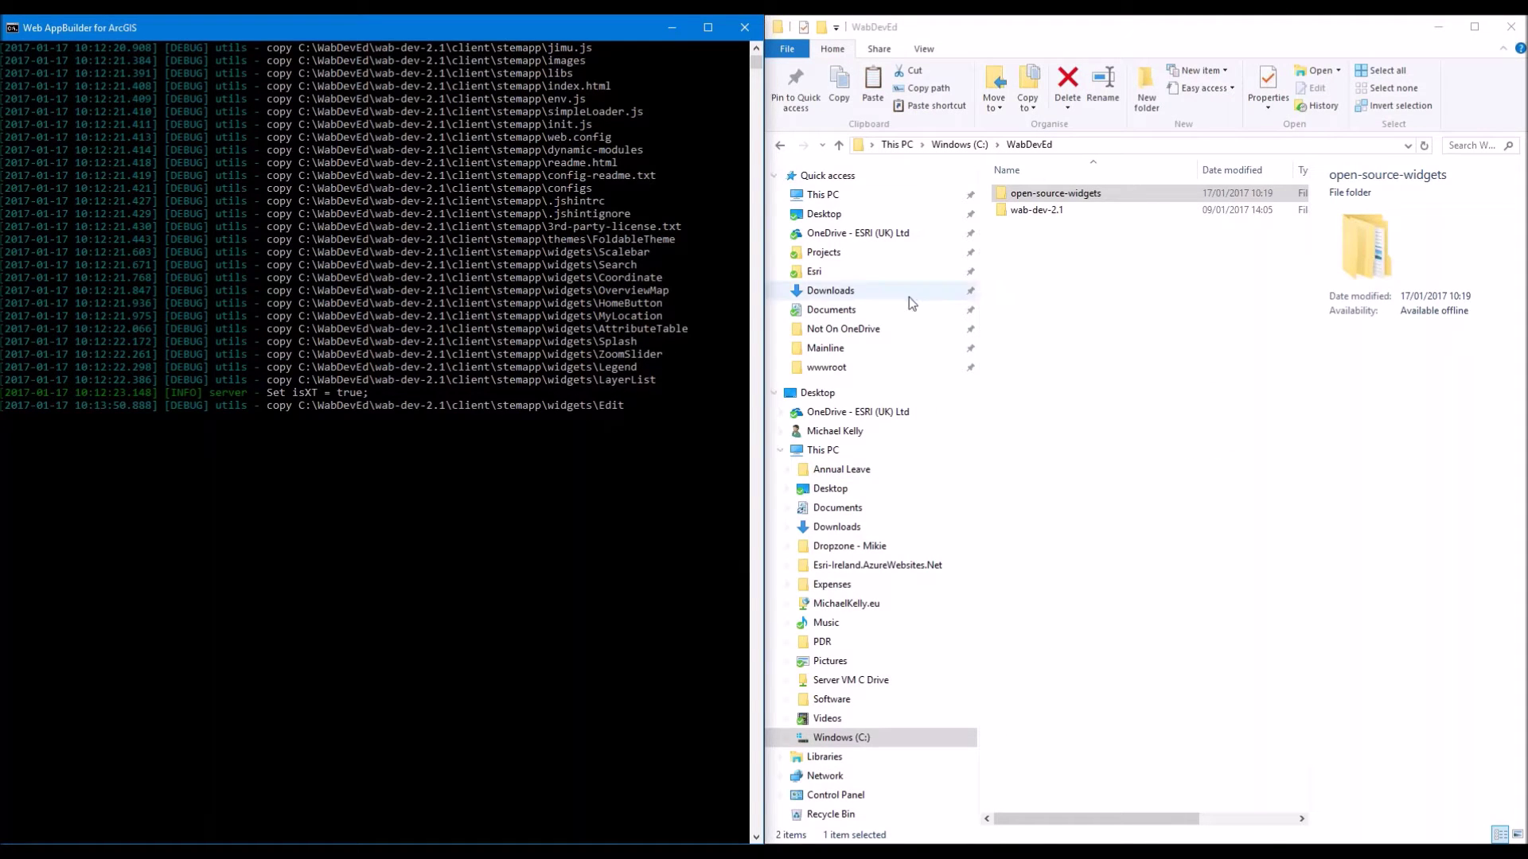
left_click(1182, 293)
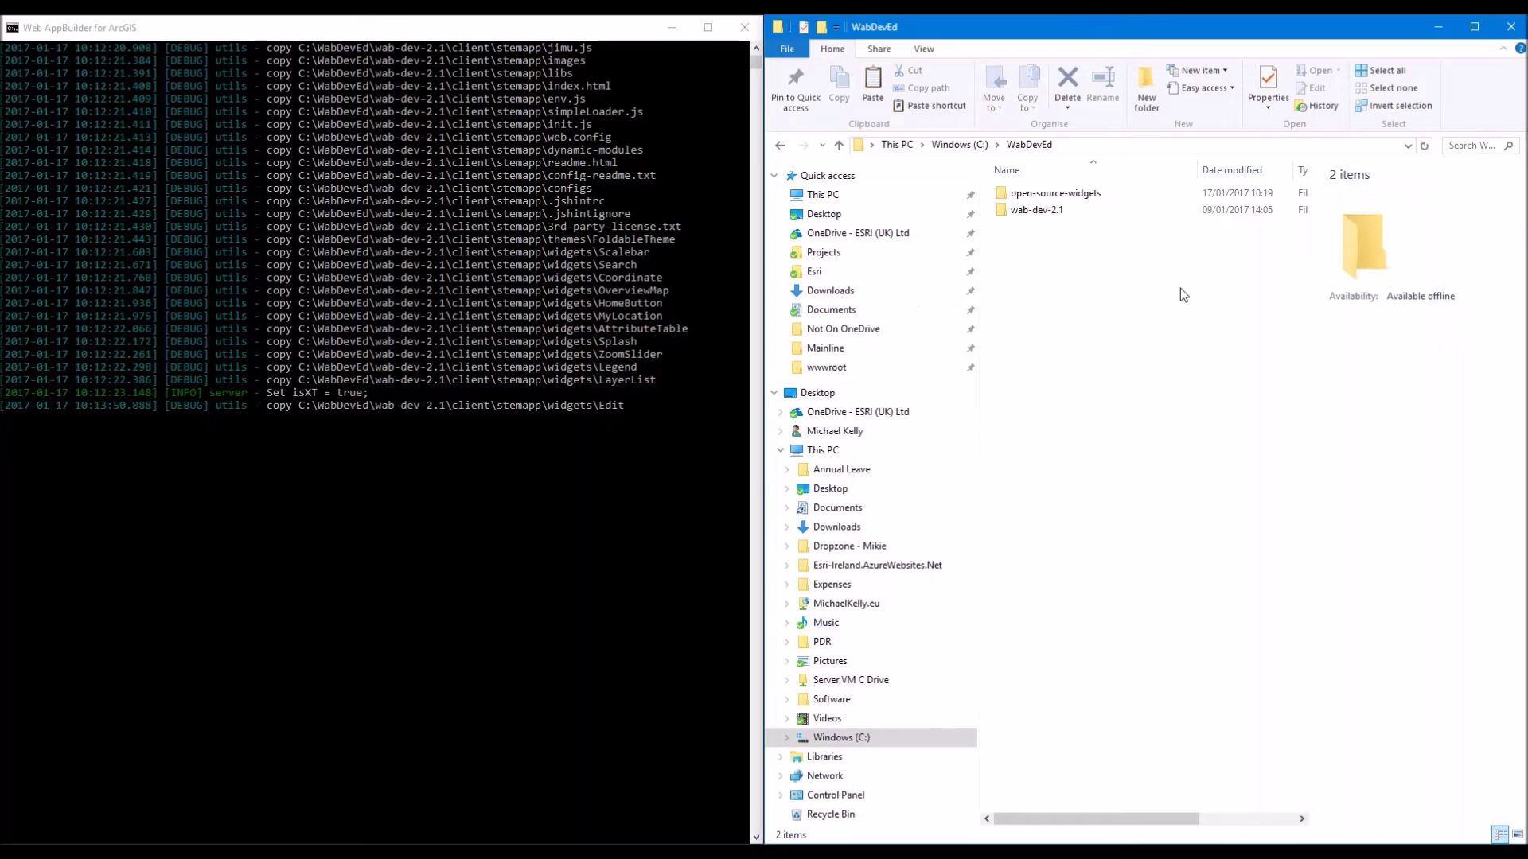
- In wab-dev-2.1\client, compare the stemapp and stemapp3d widgets folders
double_click(1070, 218)
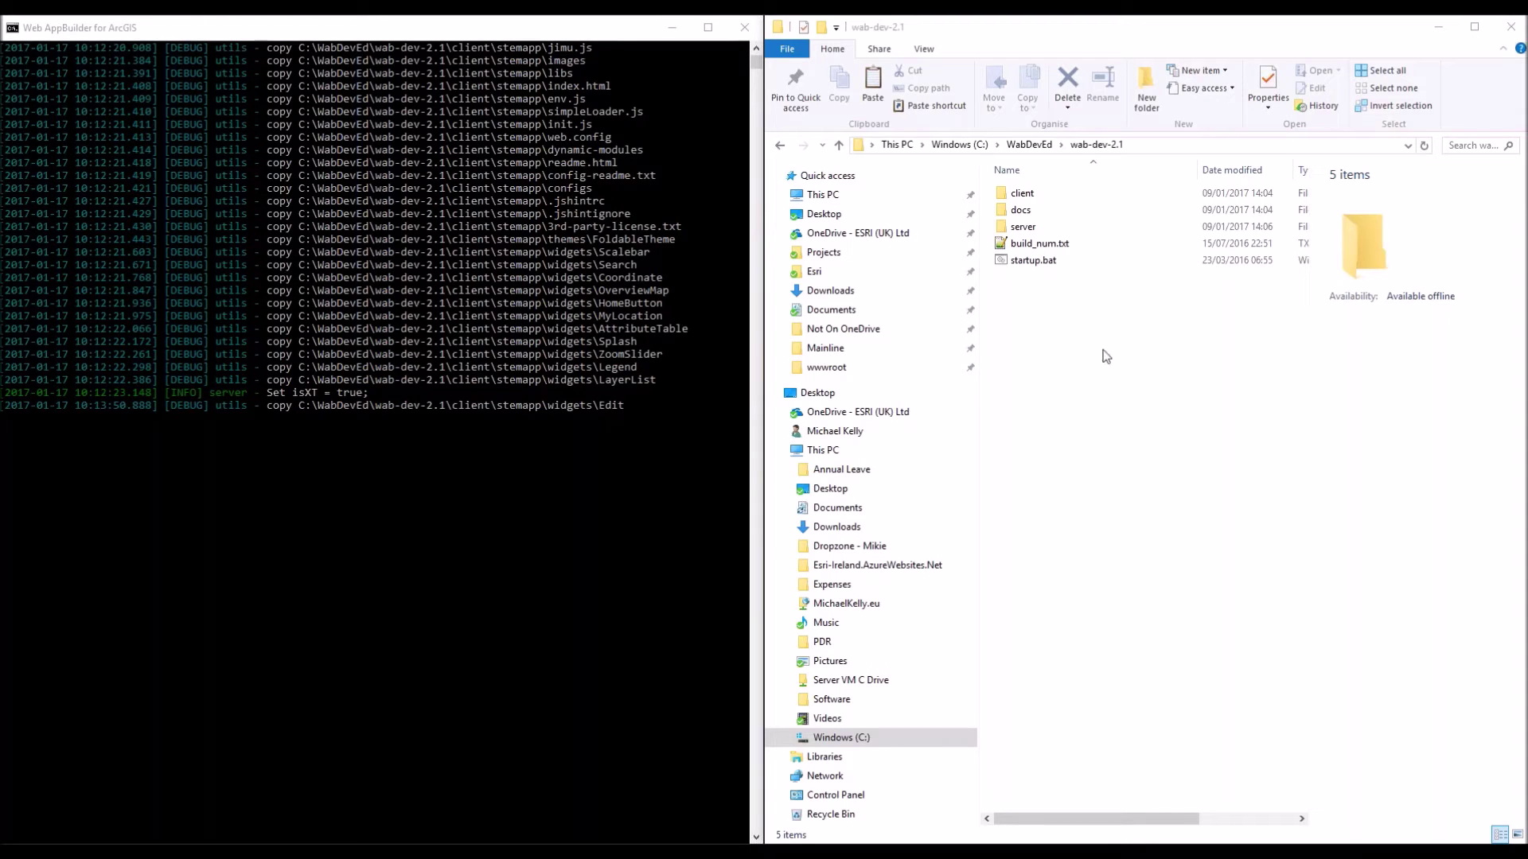
double_click(1049, 194)
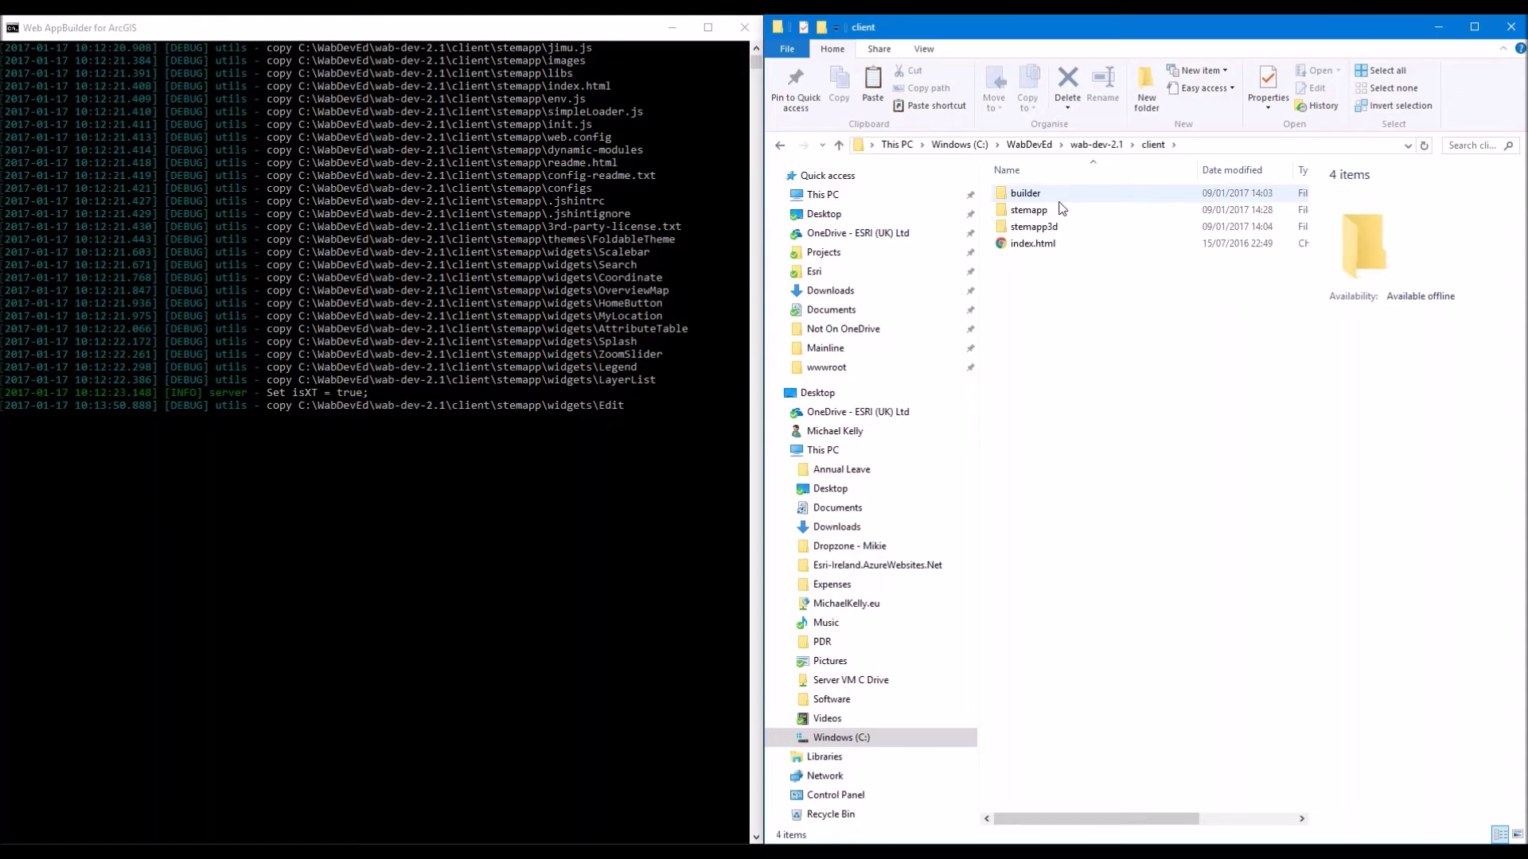
double_click(1064, 211)
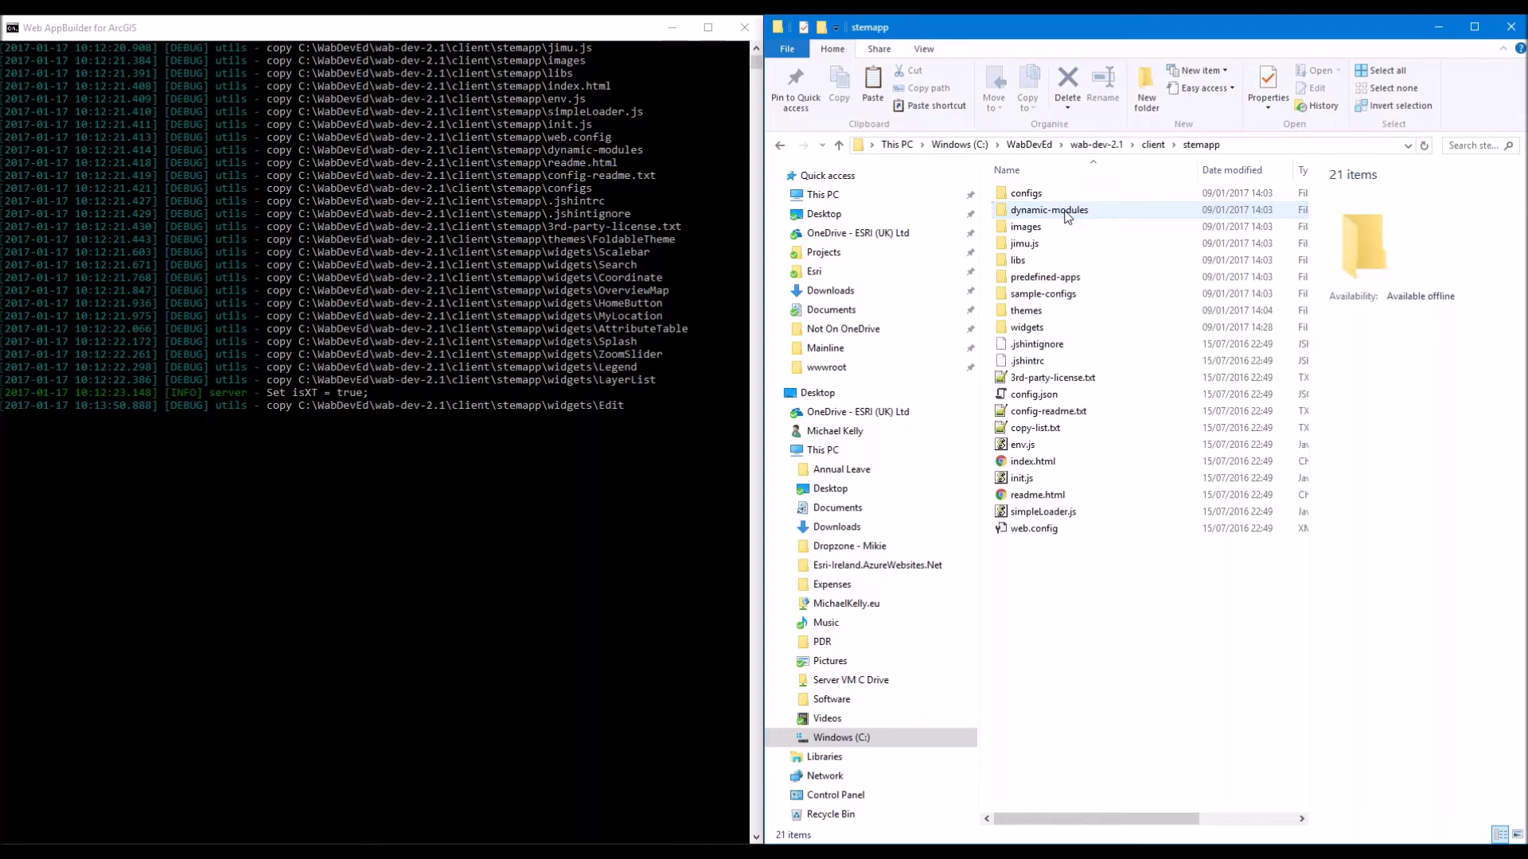
double_click(1085, 330)
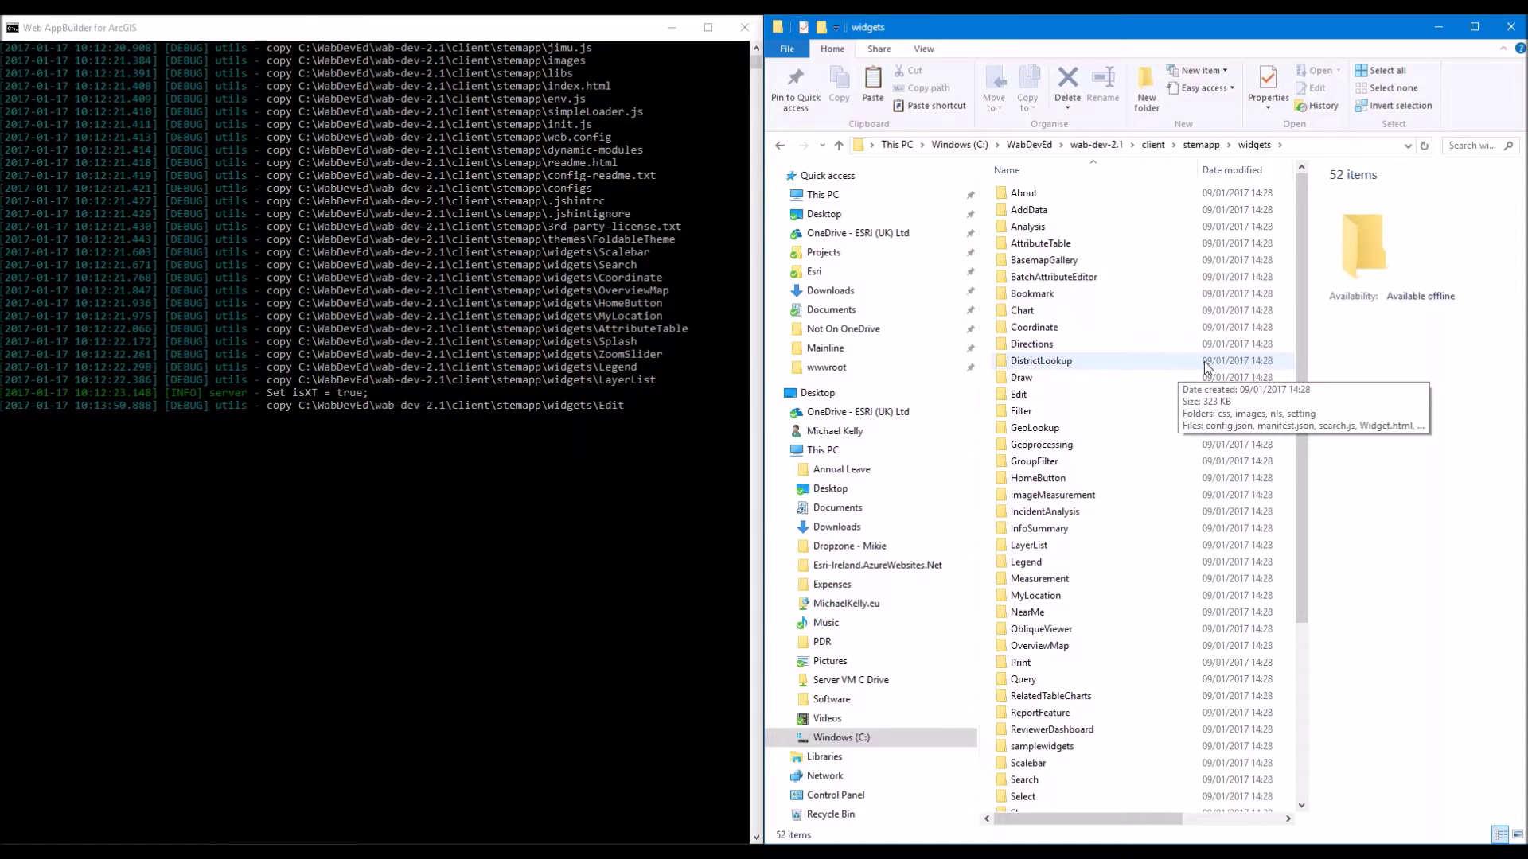
key("BackSpace")
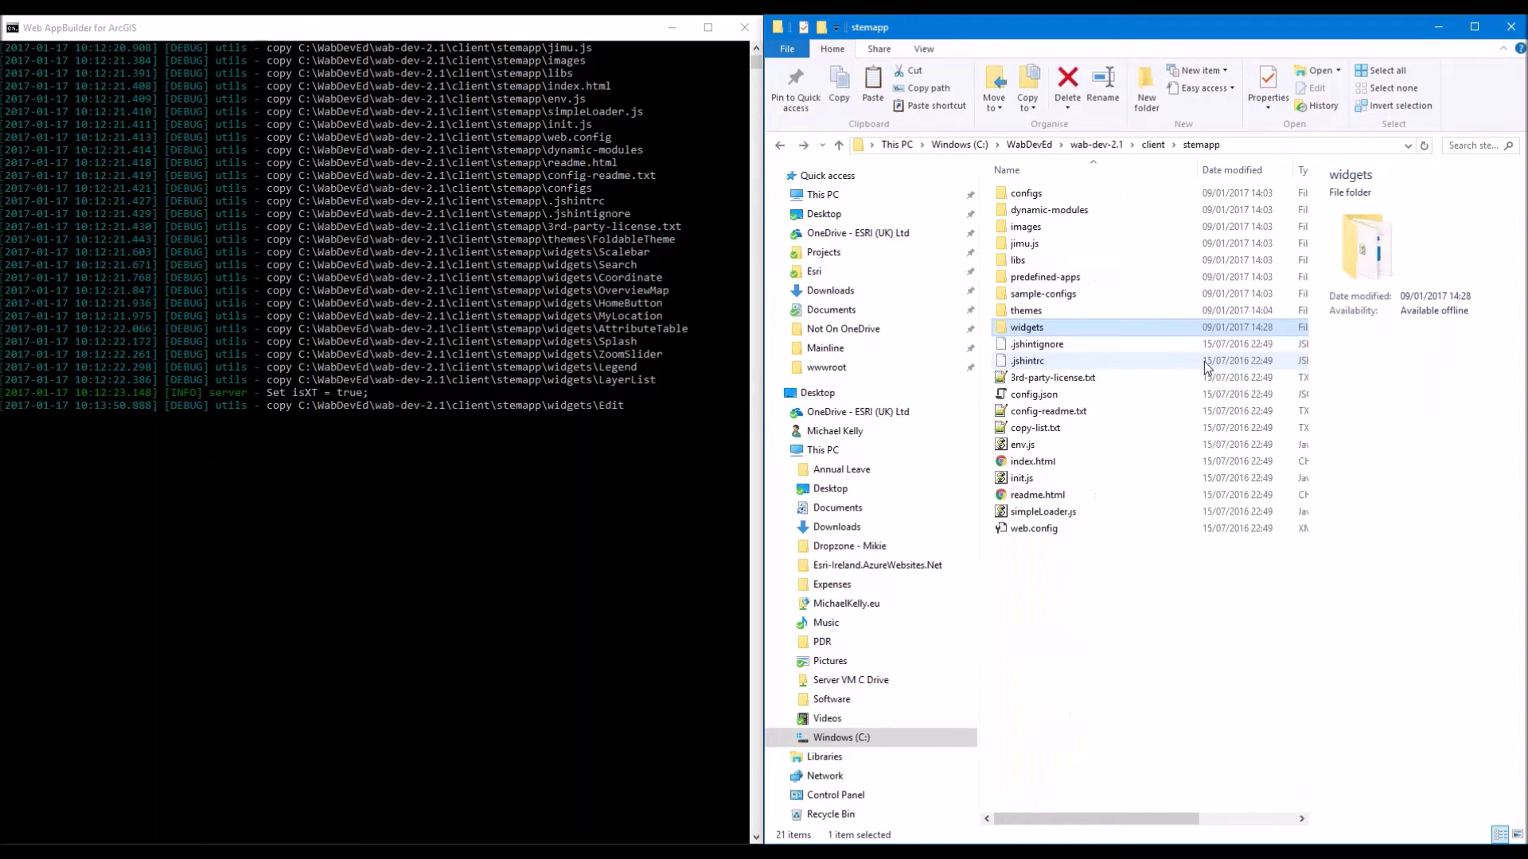
key("BackSpace")
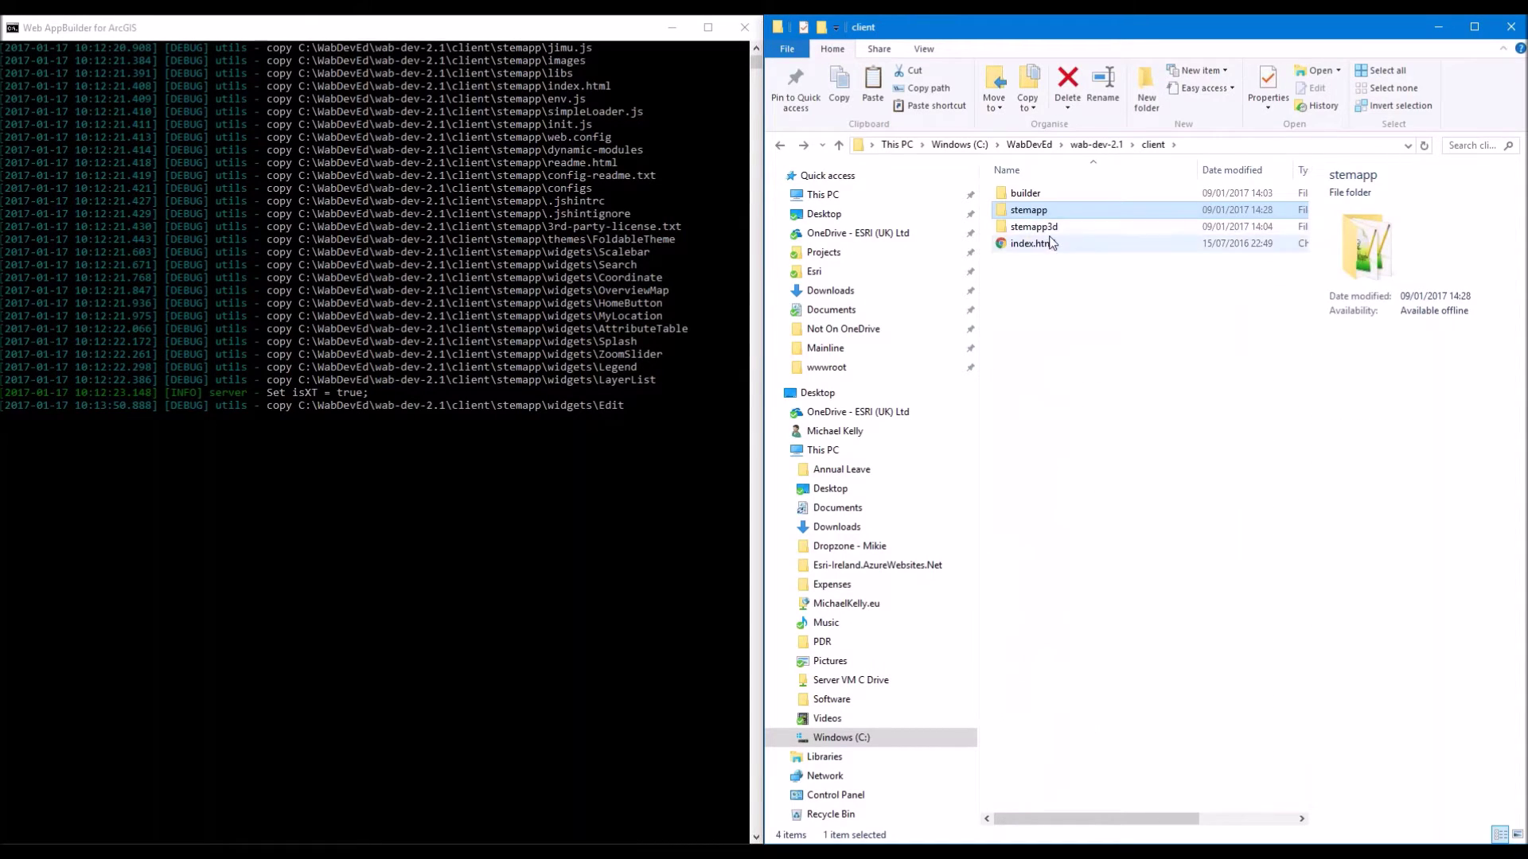
double_click(1058, 228)
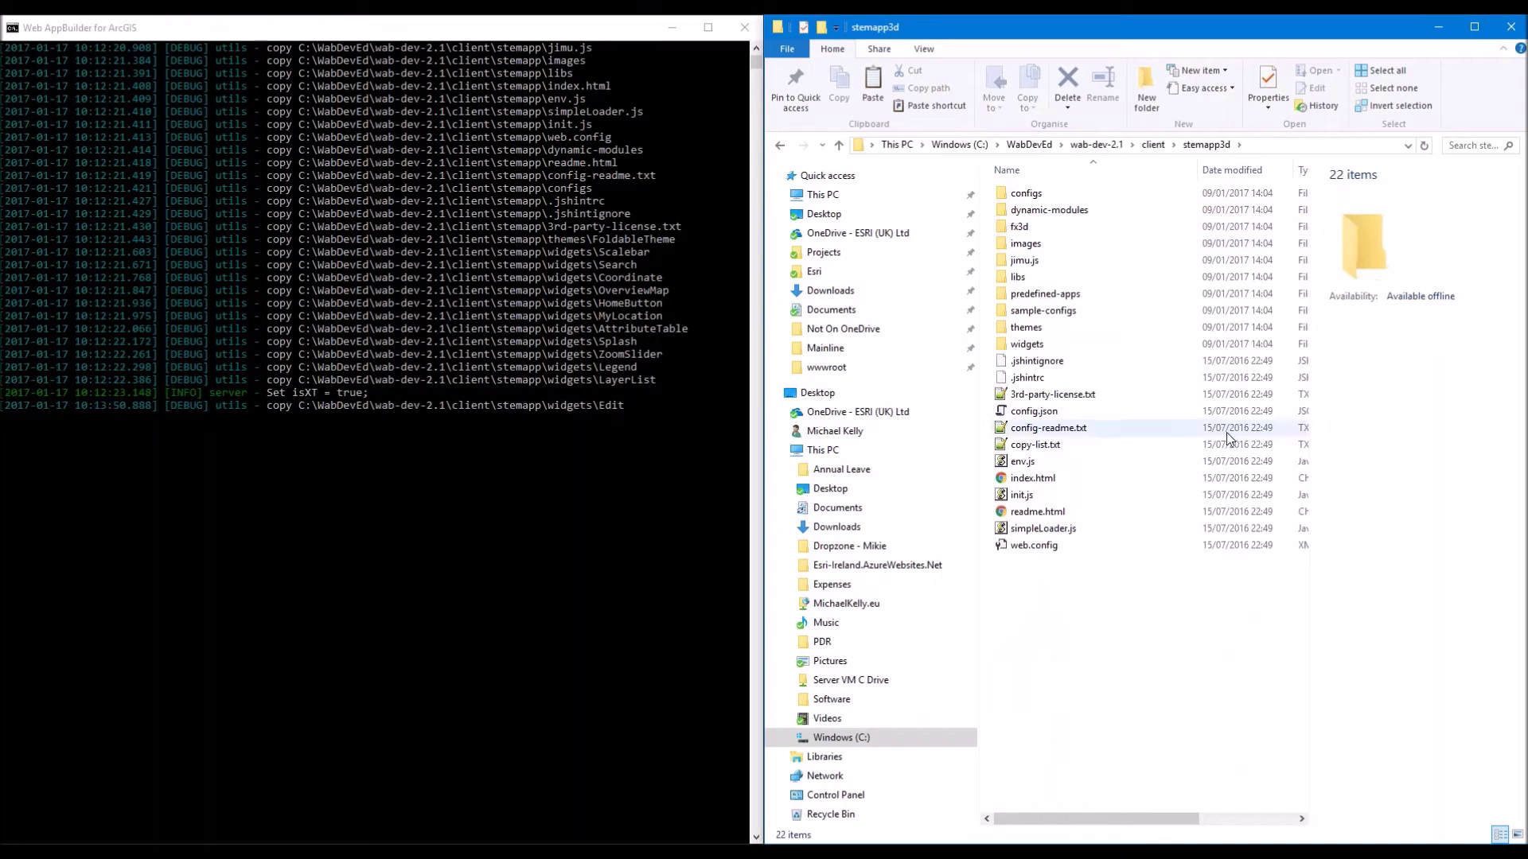
double_click(1108, 344)
key("BackSpace")
key("BackSpace")
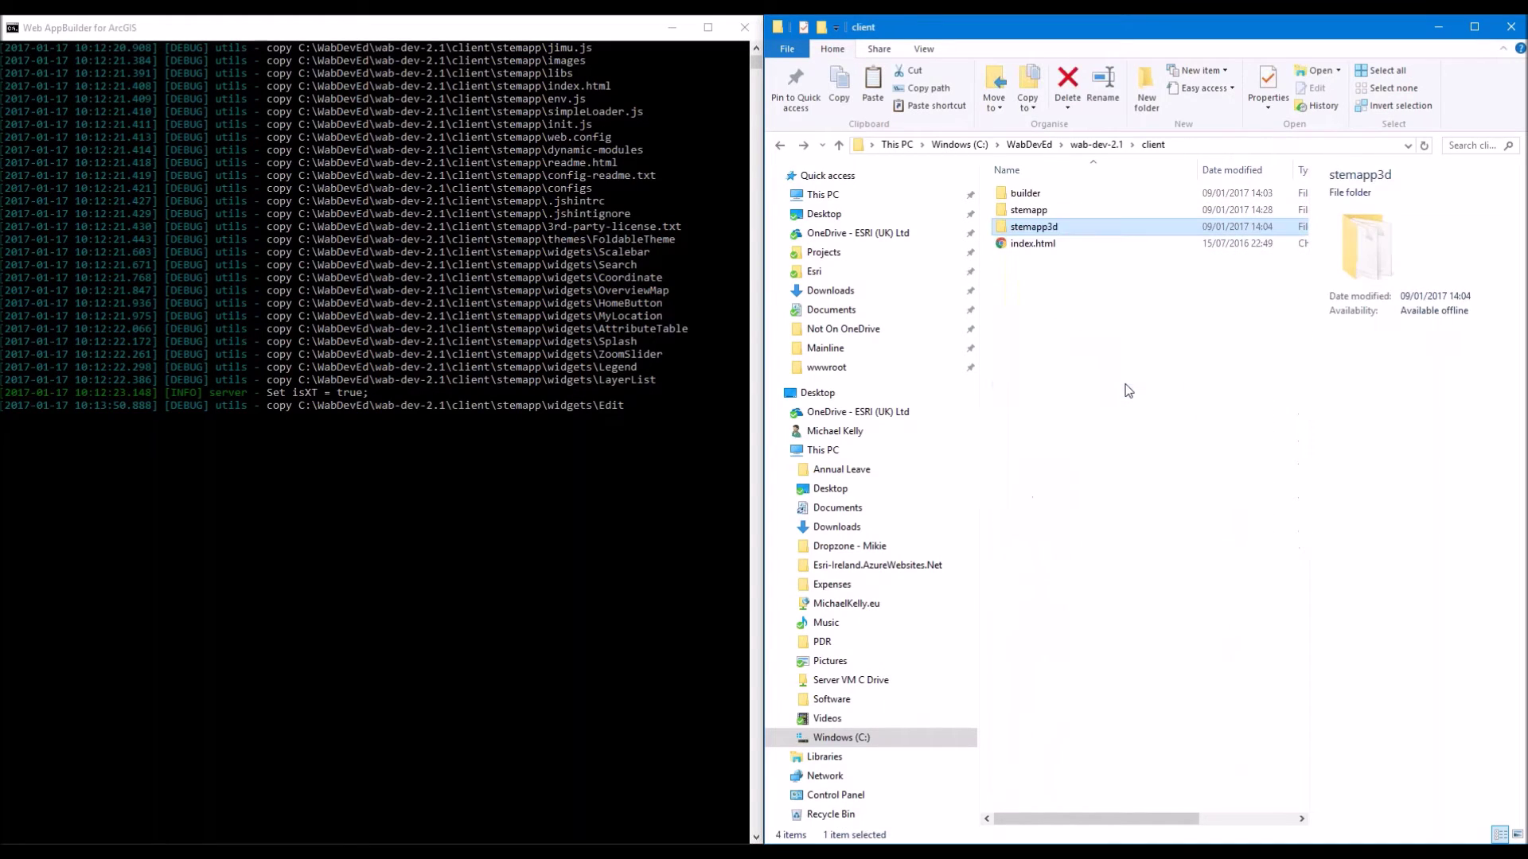
- Paste the nine custom widget folders into client\stemapp\widgets
double_click(1068, 210)
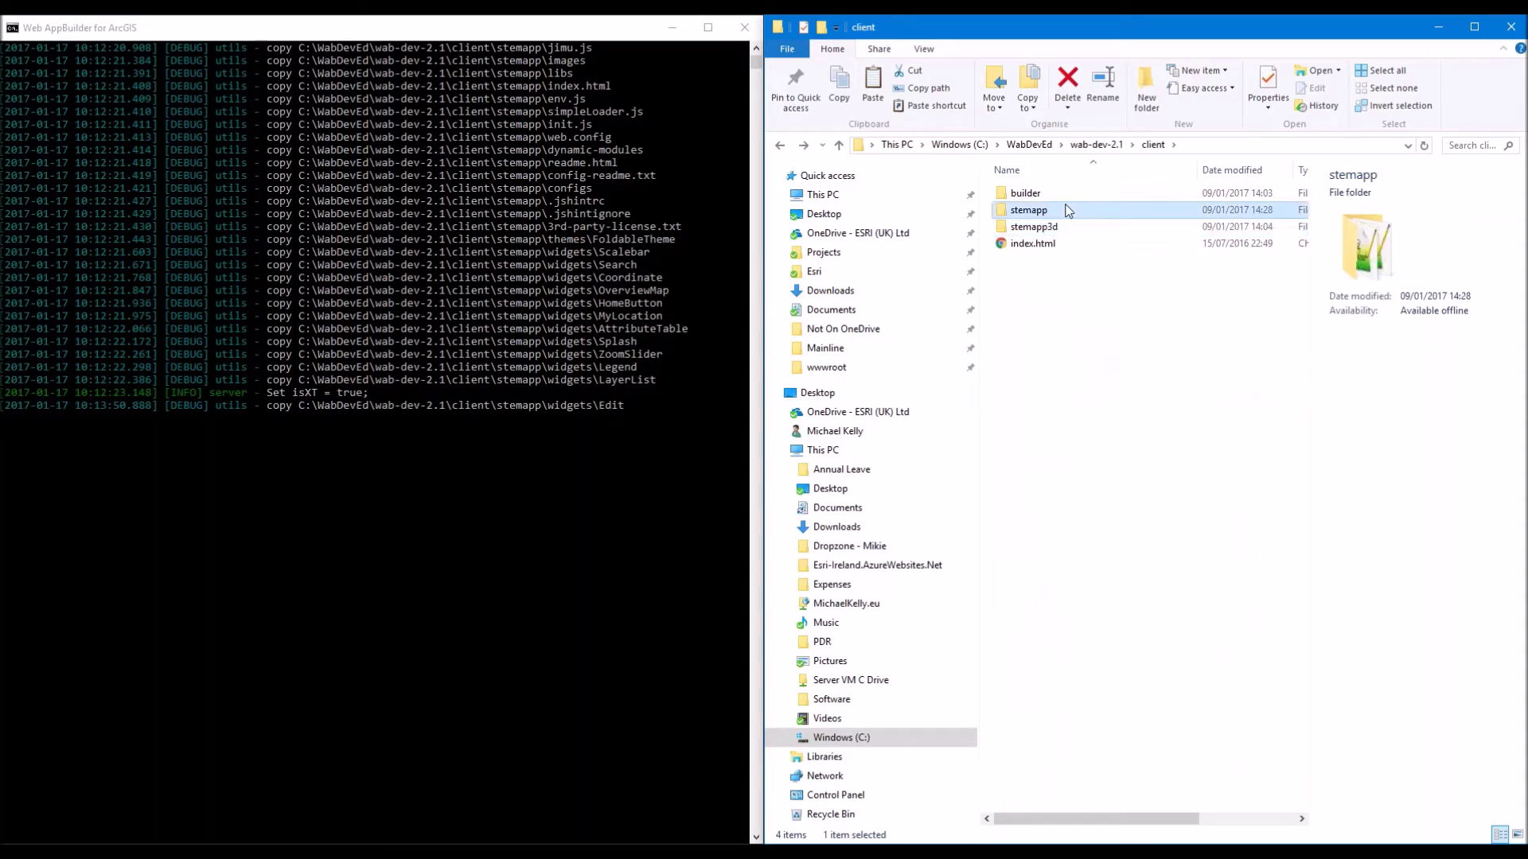
left_click(1118, 328)
double_click(1117, 329)
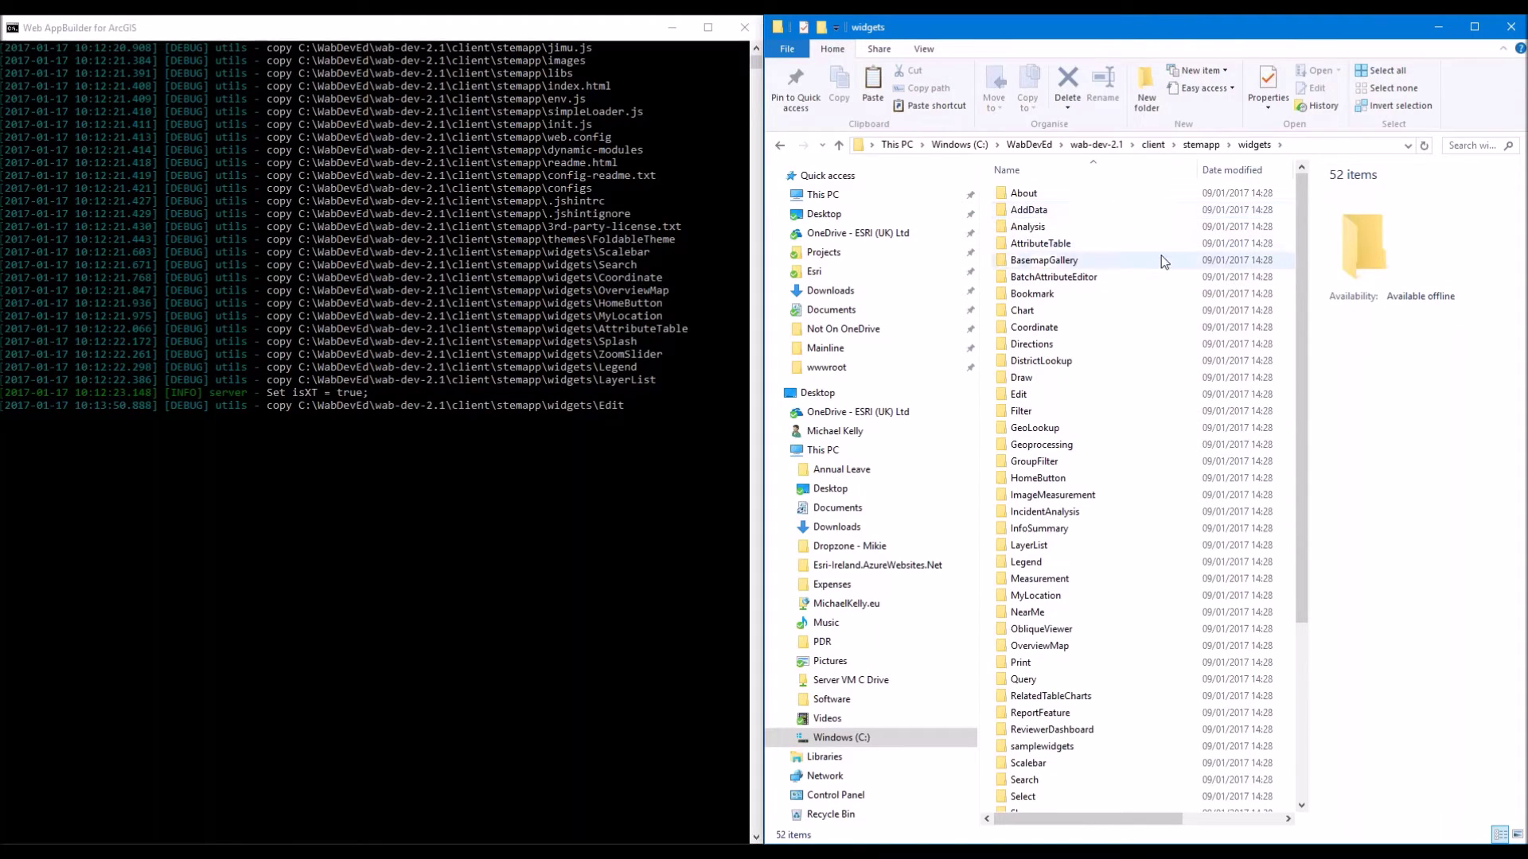
key("ctrl+v")
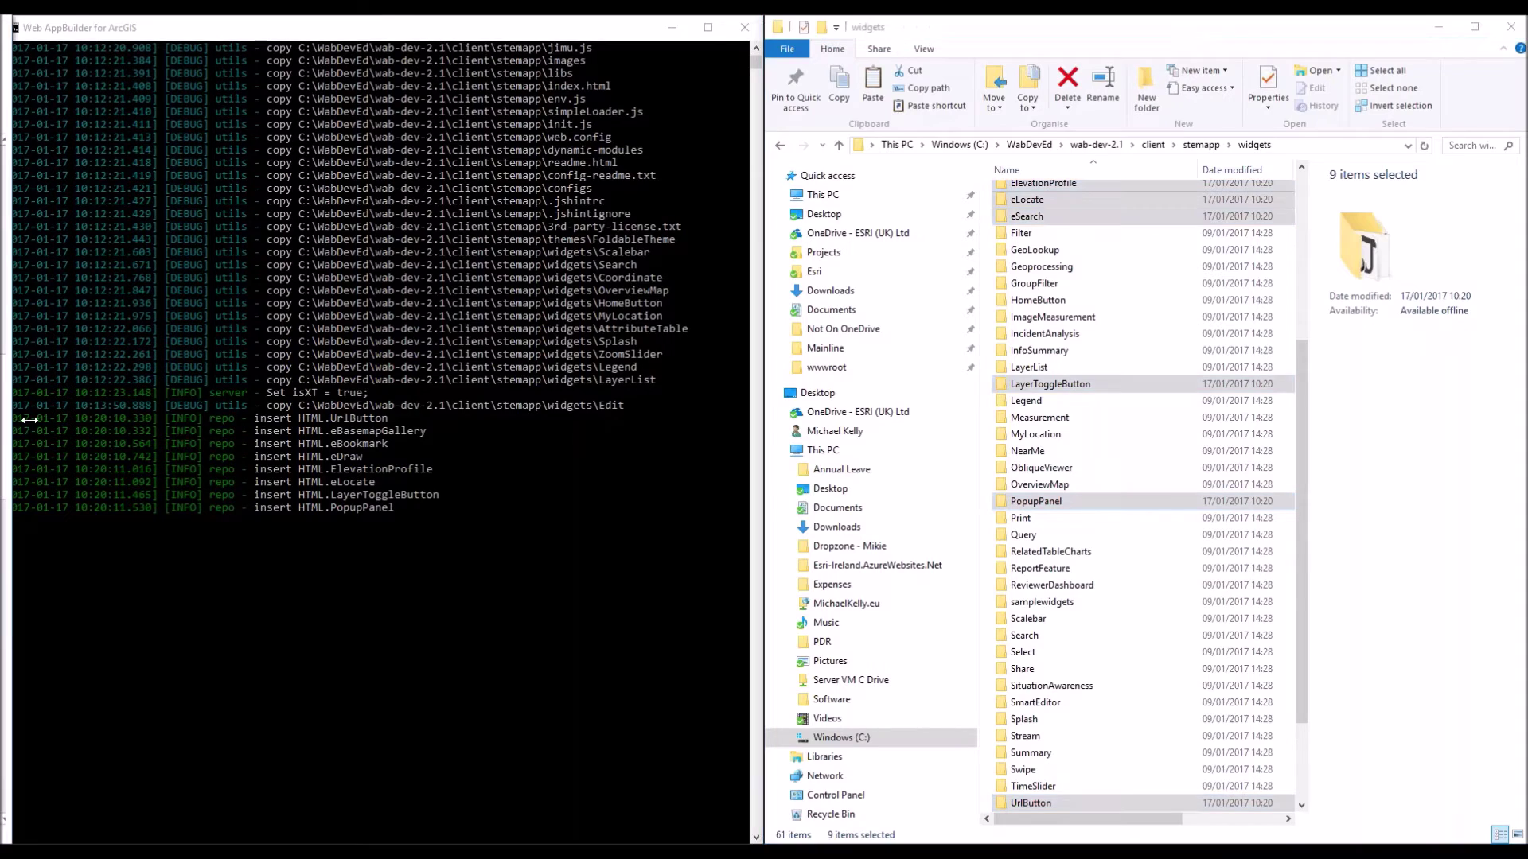
- Check the console log for inserted widgets, then open the UrlButton folder in stemapp widgets
left_click(380, 470)
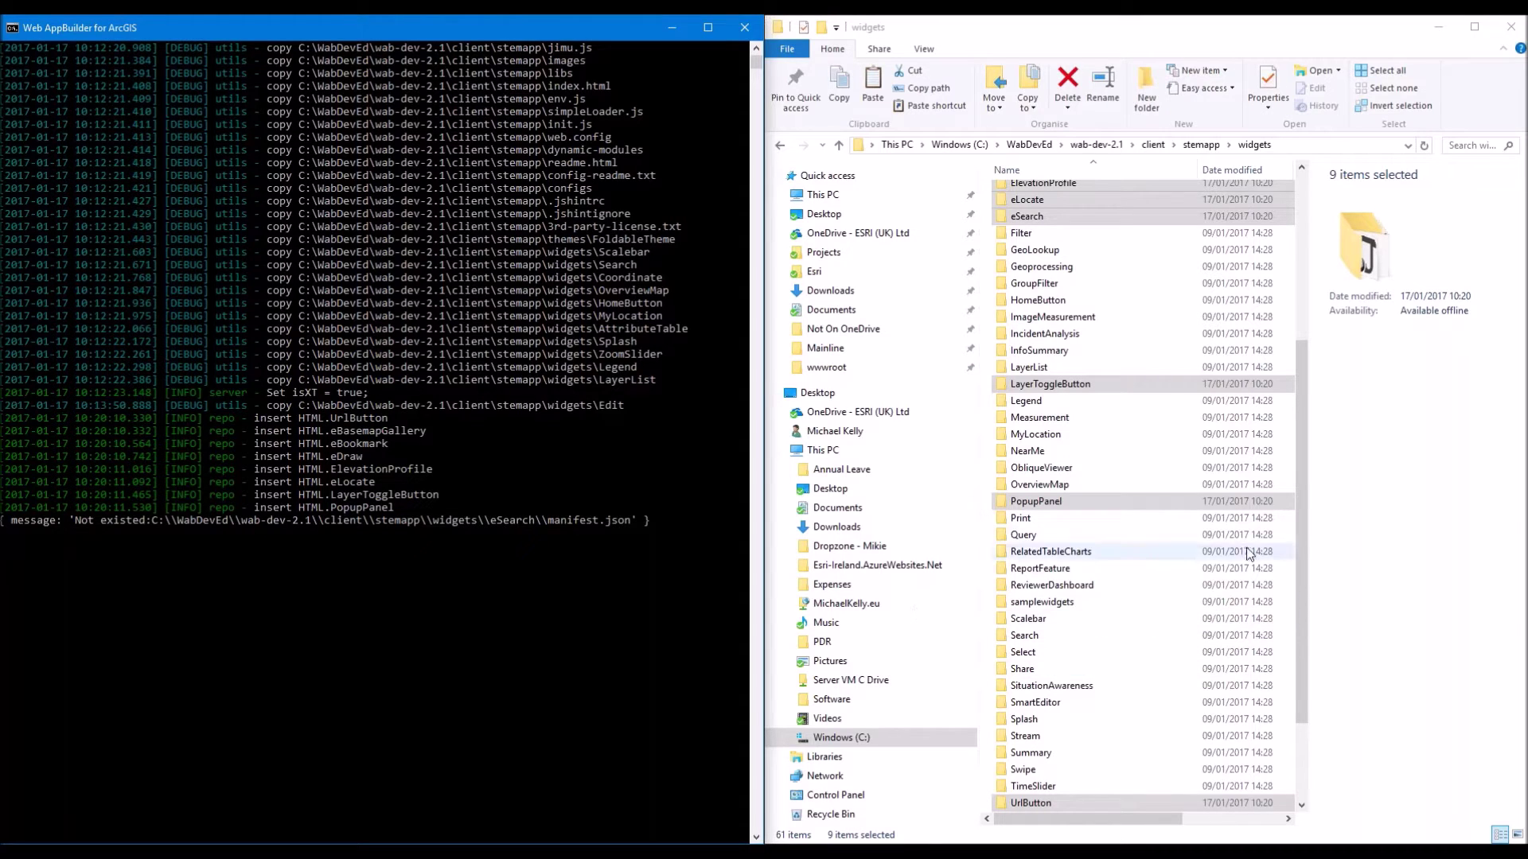
left_click_drag(1305, 589, 1287, 686)
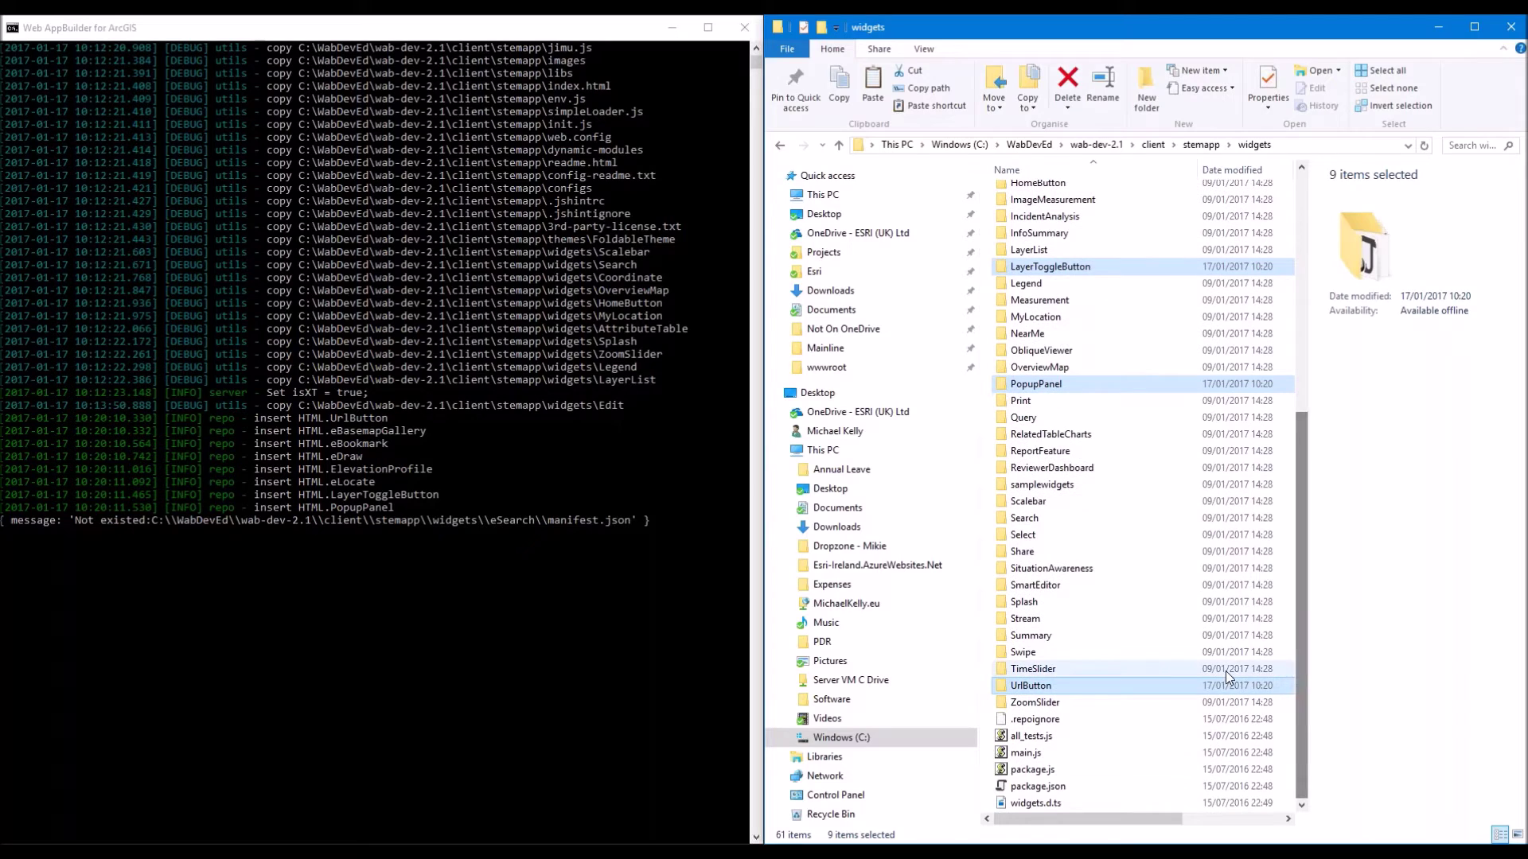
left_click(1117, 652)
left_click(1052, 688)
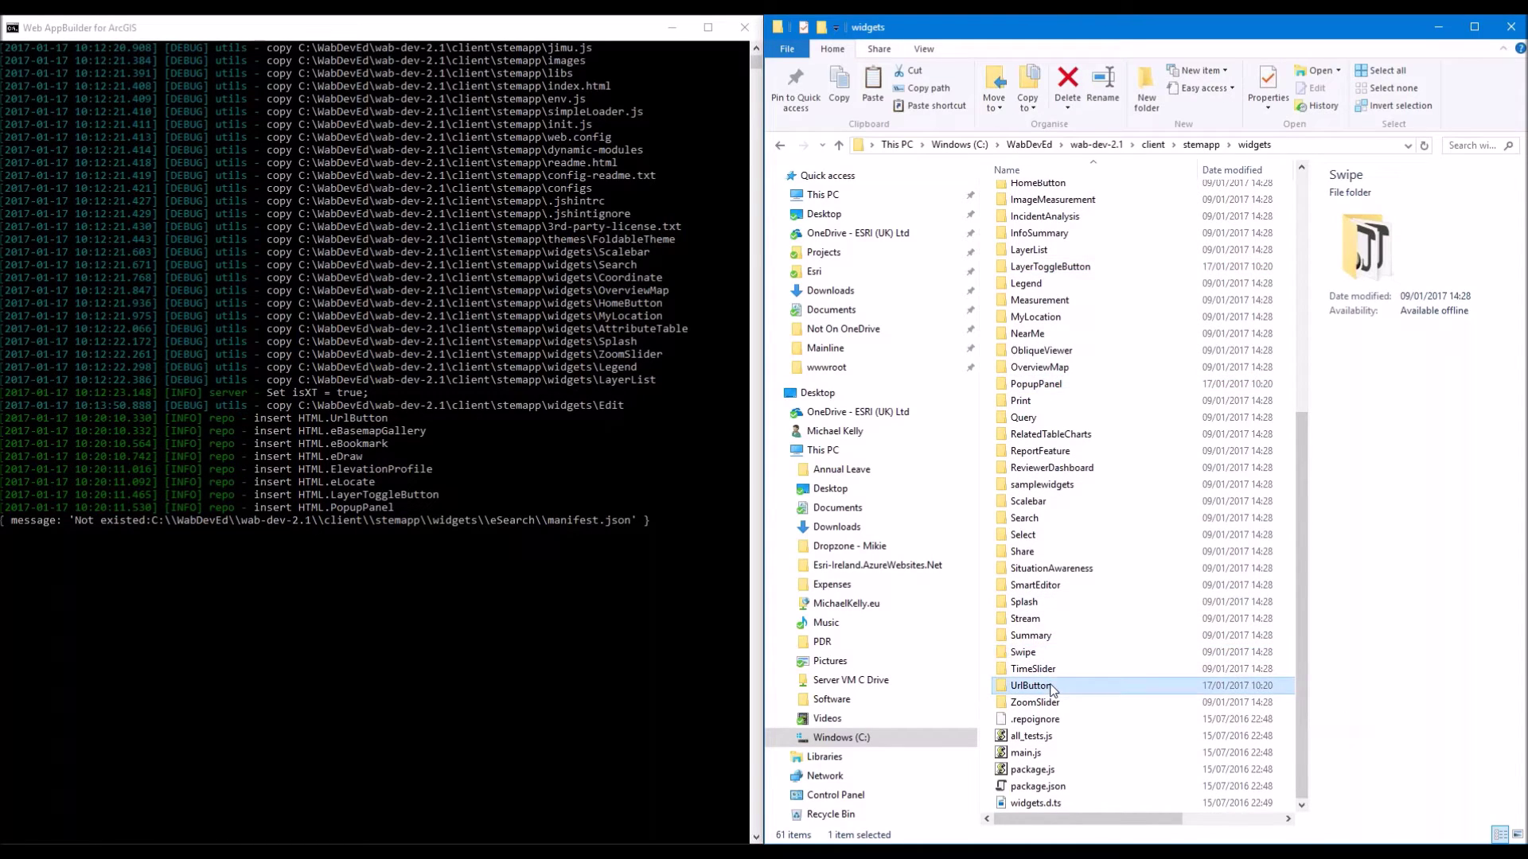
double_click(1052, 687)
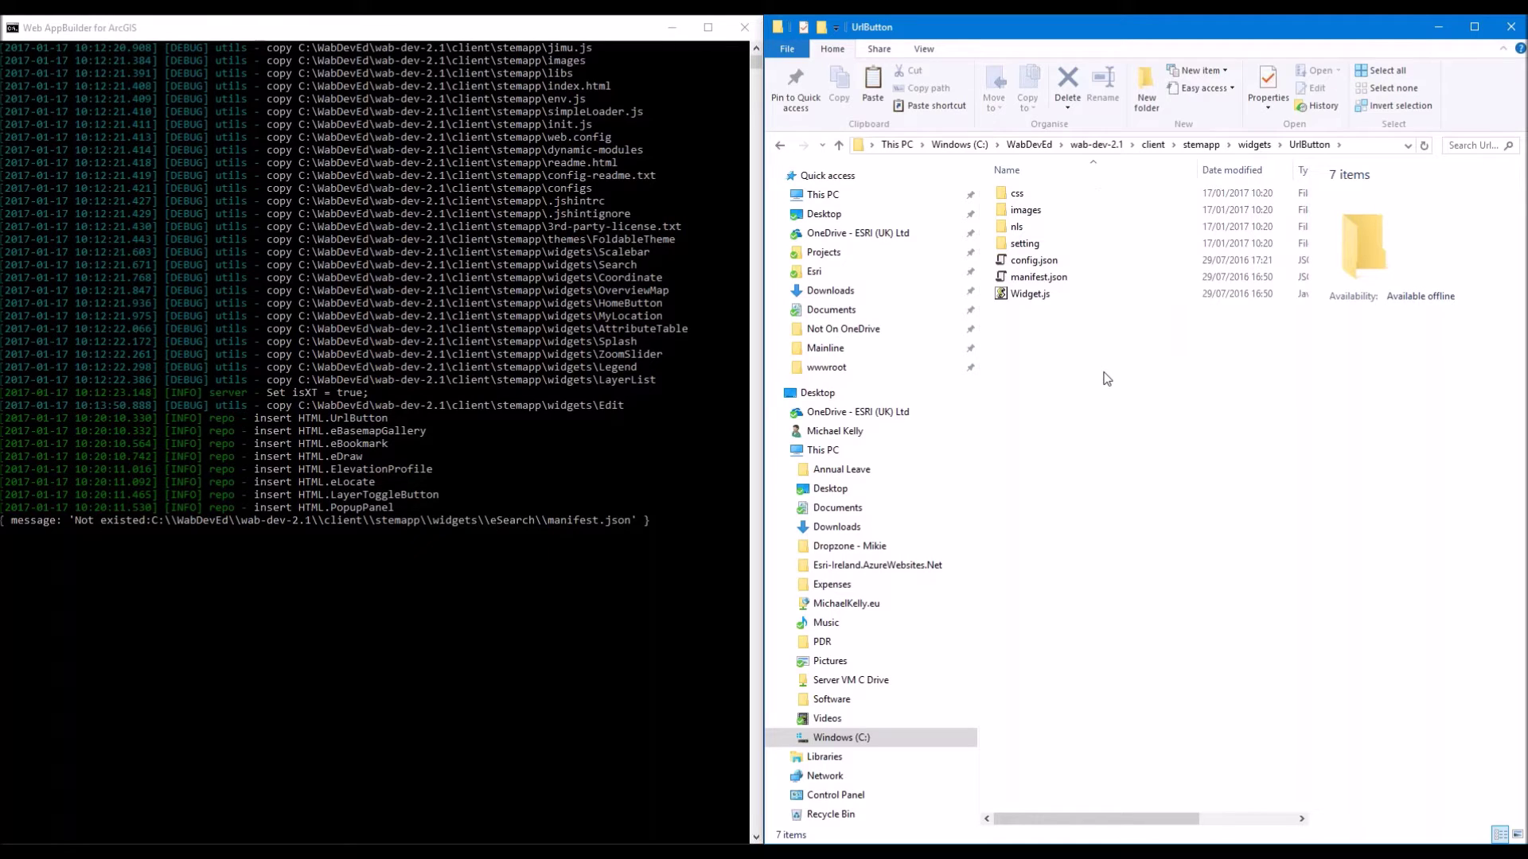
- In the eSearch widget folder, permanently delete 'Older enhancements or changes.txt'
key("BackSpace")
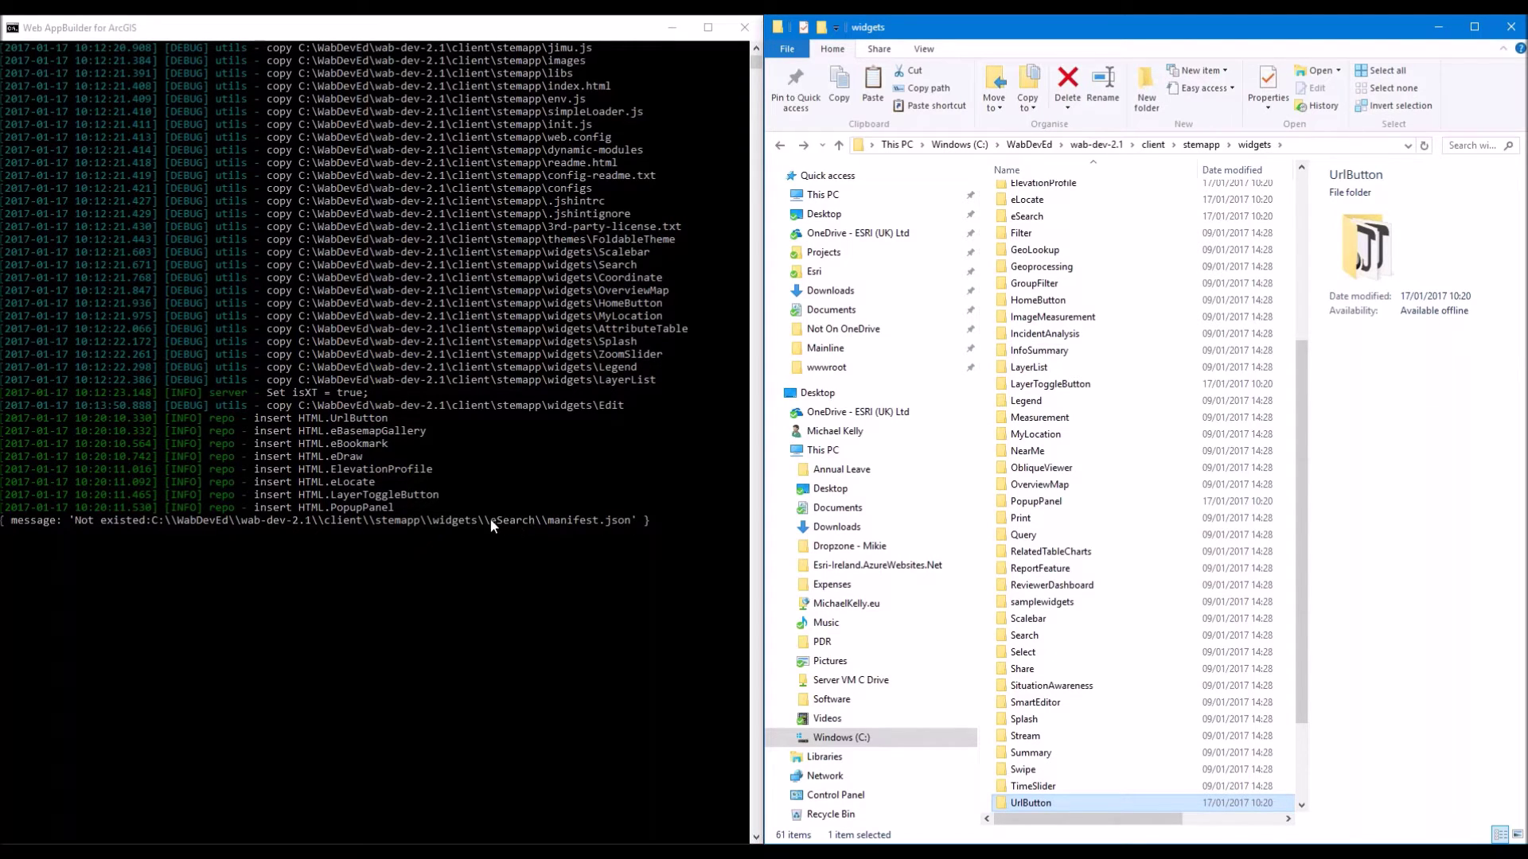
left_click(1118, 386)
double_click(1063, 219)
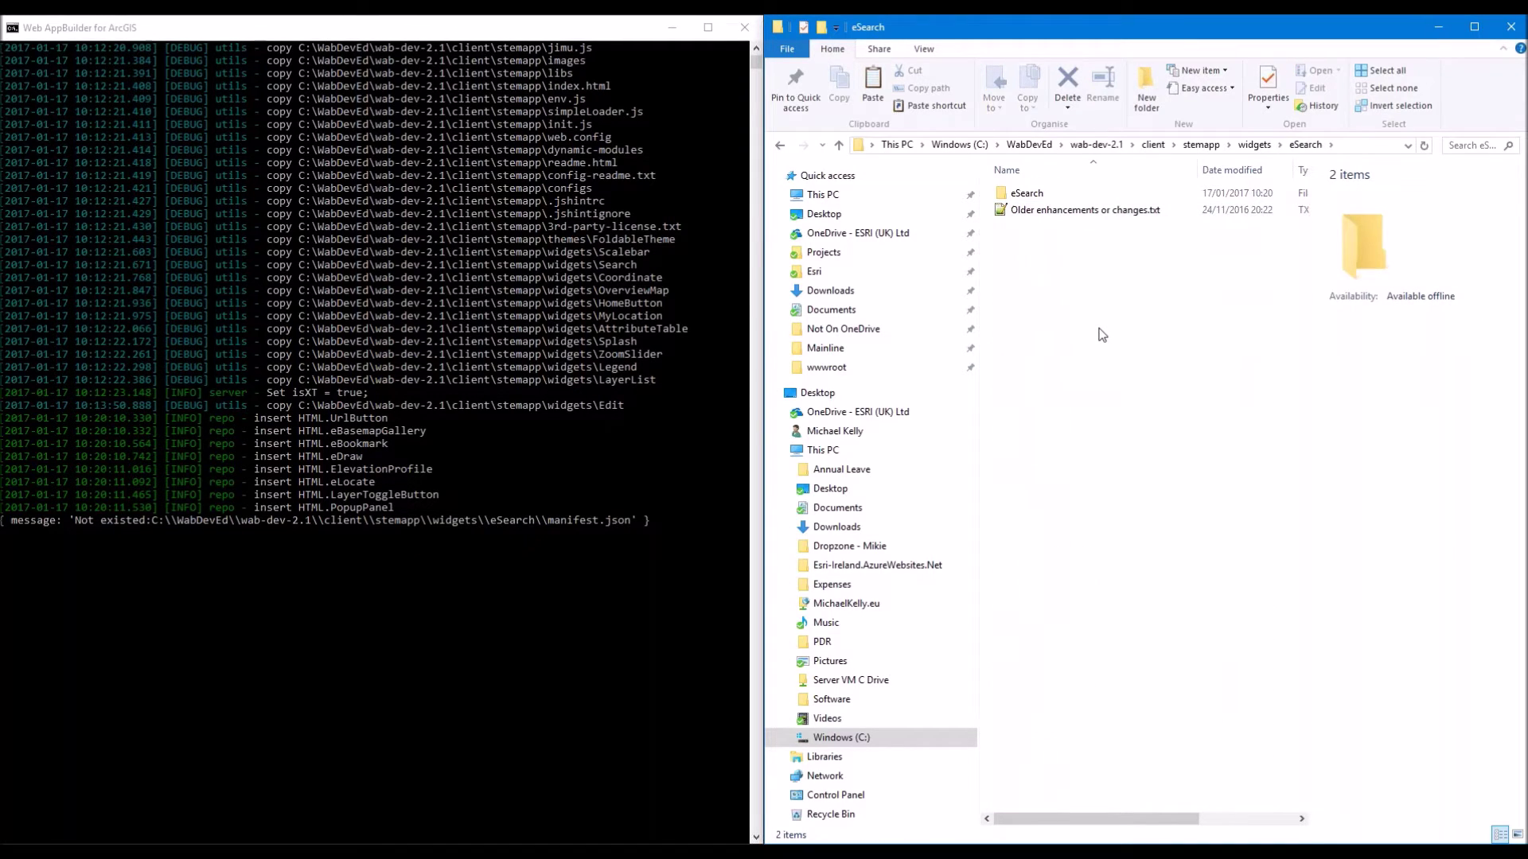
double_click(1028, 193)
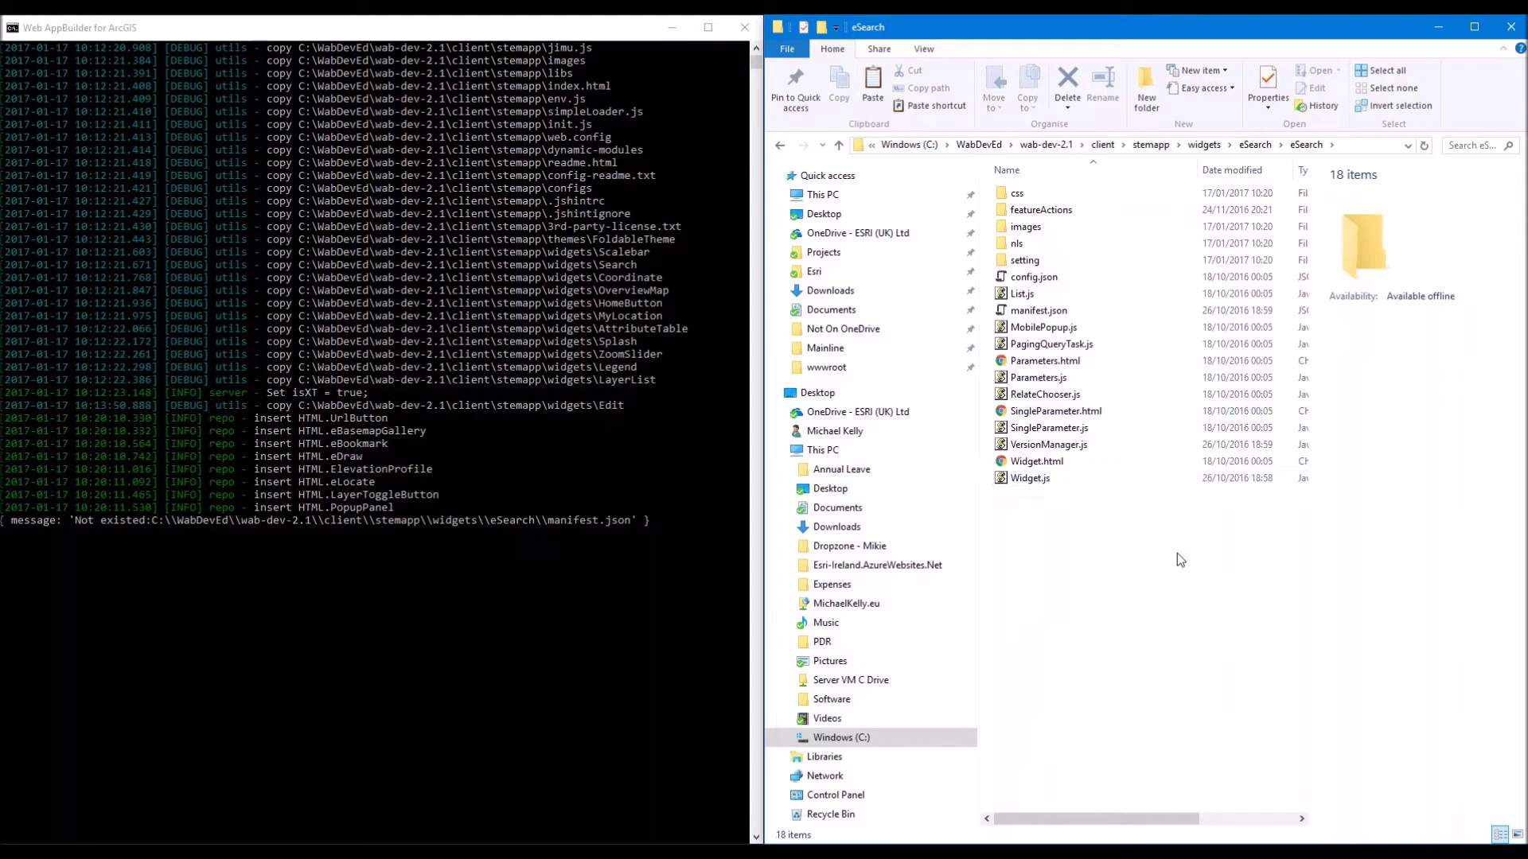
key("BackSpace")
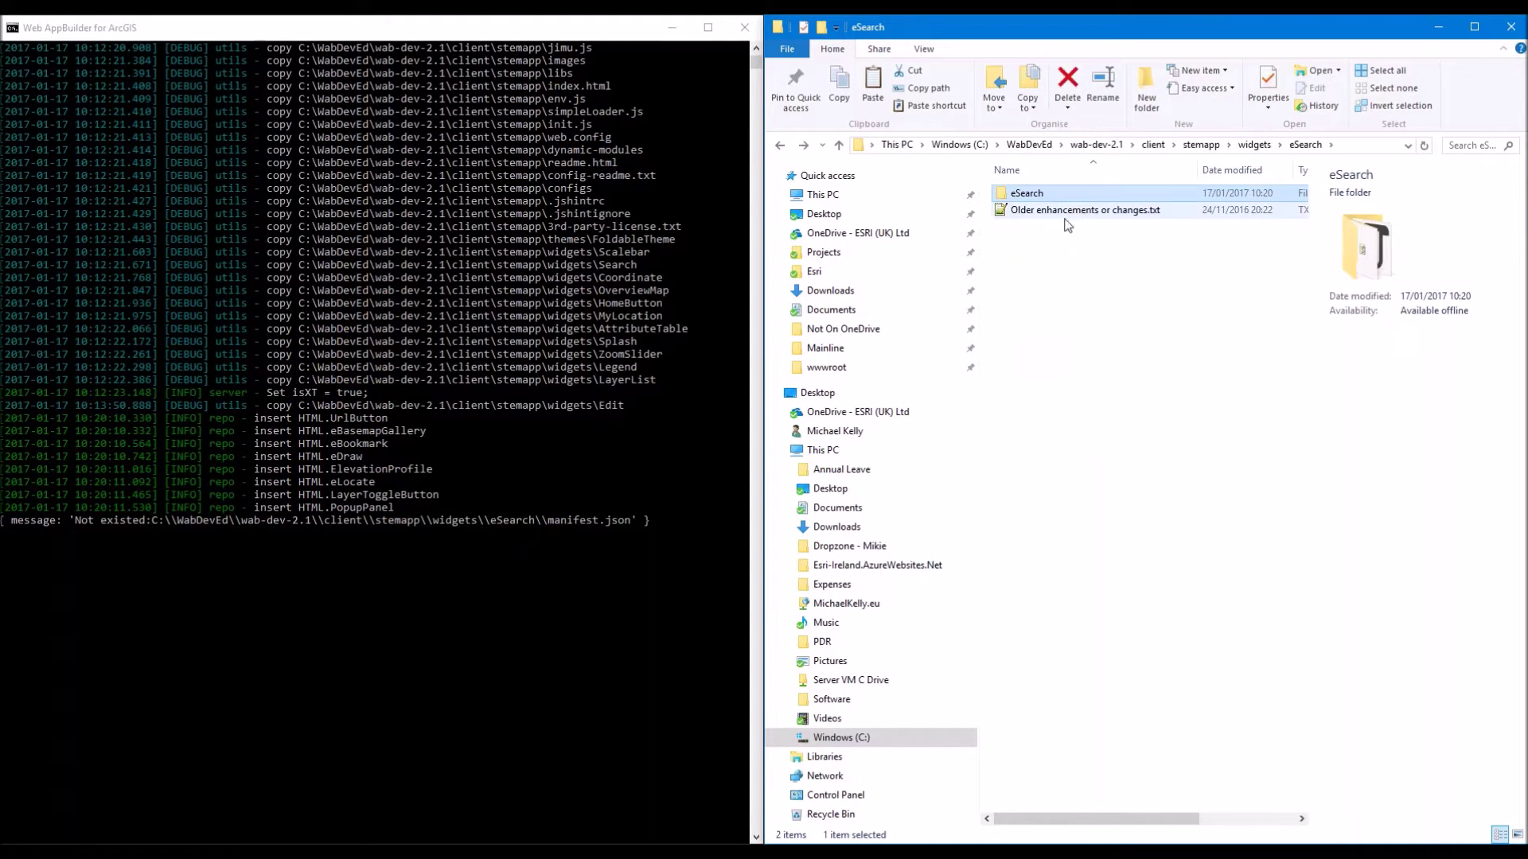
left_click(1091, 211)
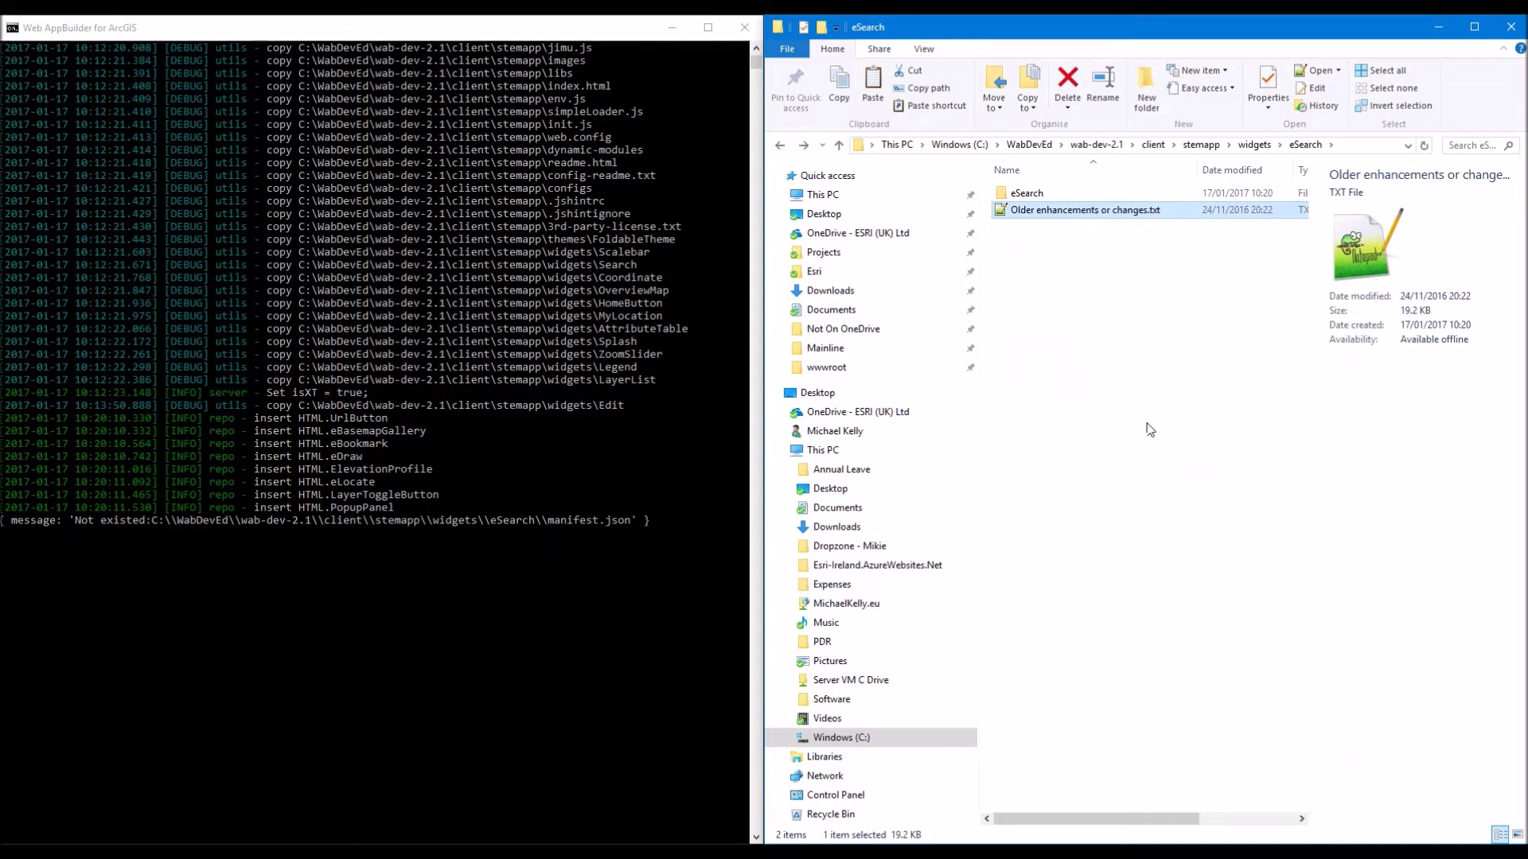
key("shift+Delete")
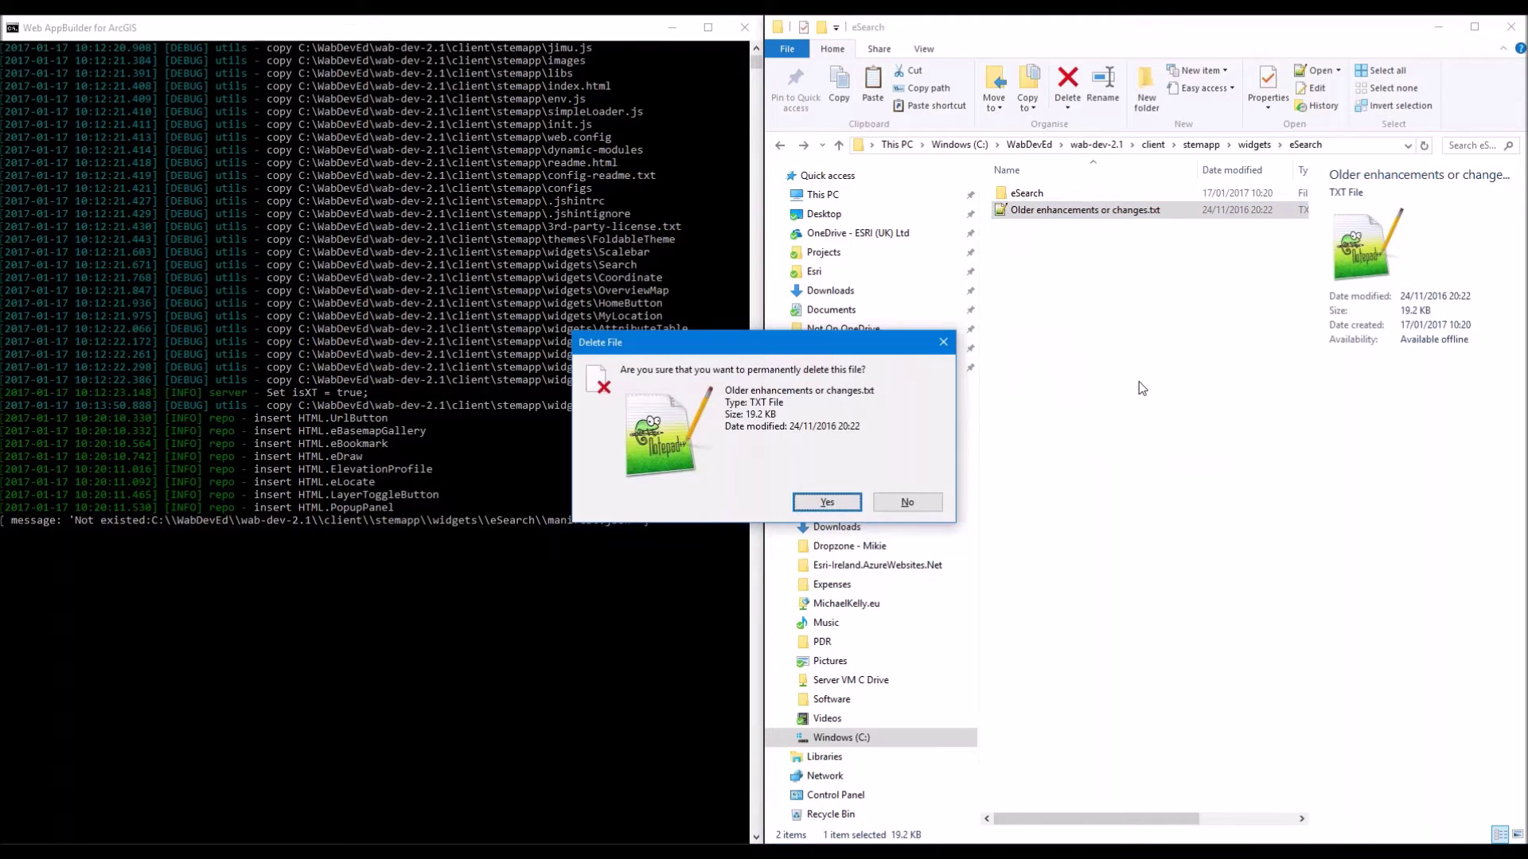
key("Return")
- Move the nested eSearch folder's 18 items up a level, delete the empty folder, close Explorer
double_click(1074, 194)
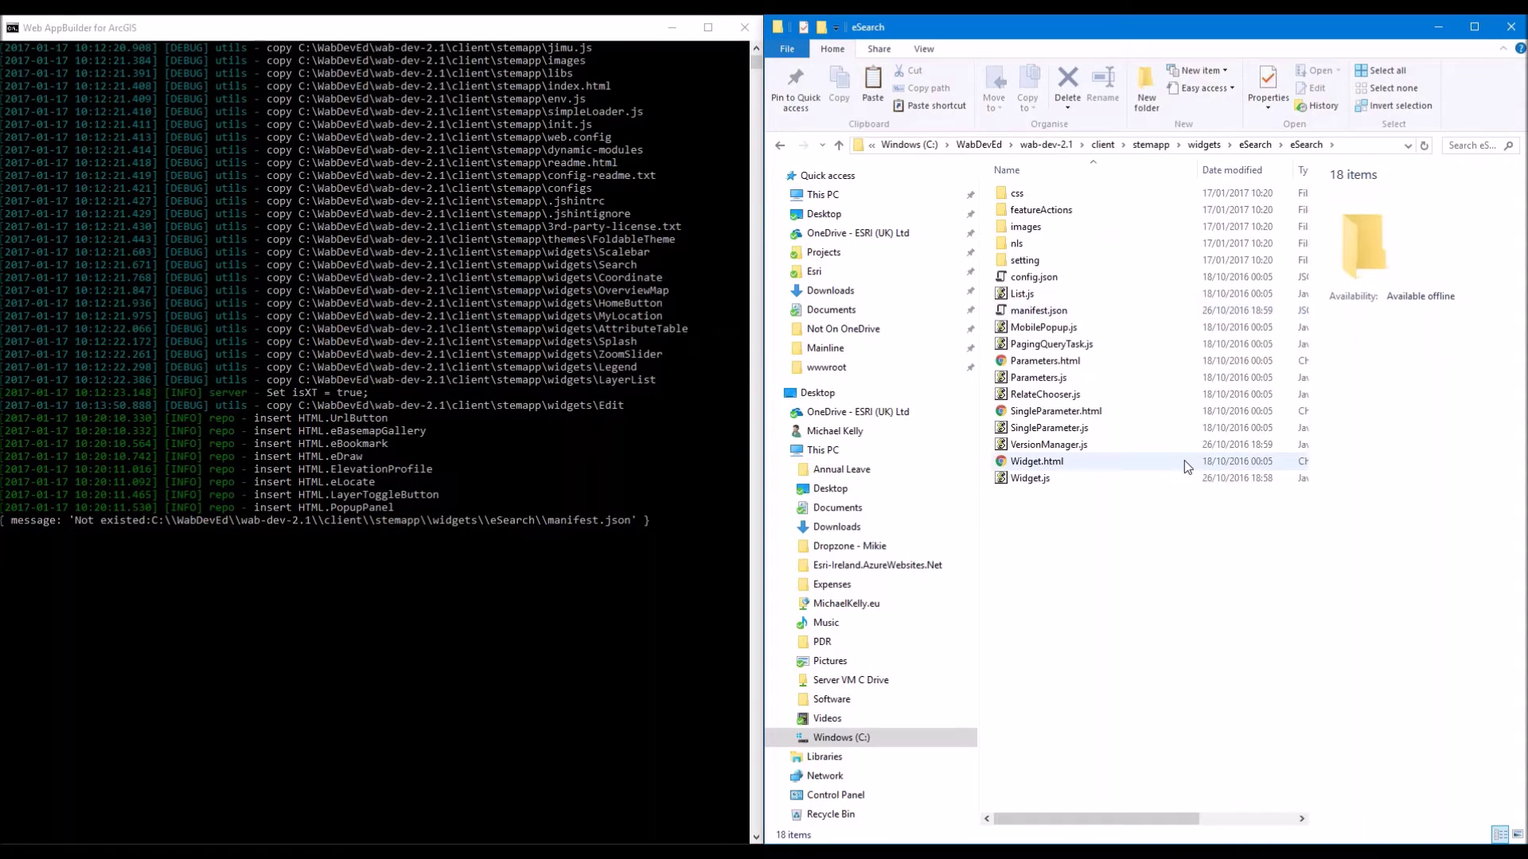
key("ctrl+a")
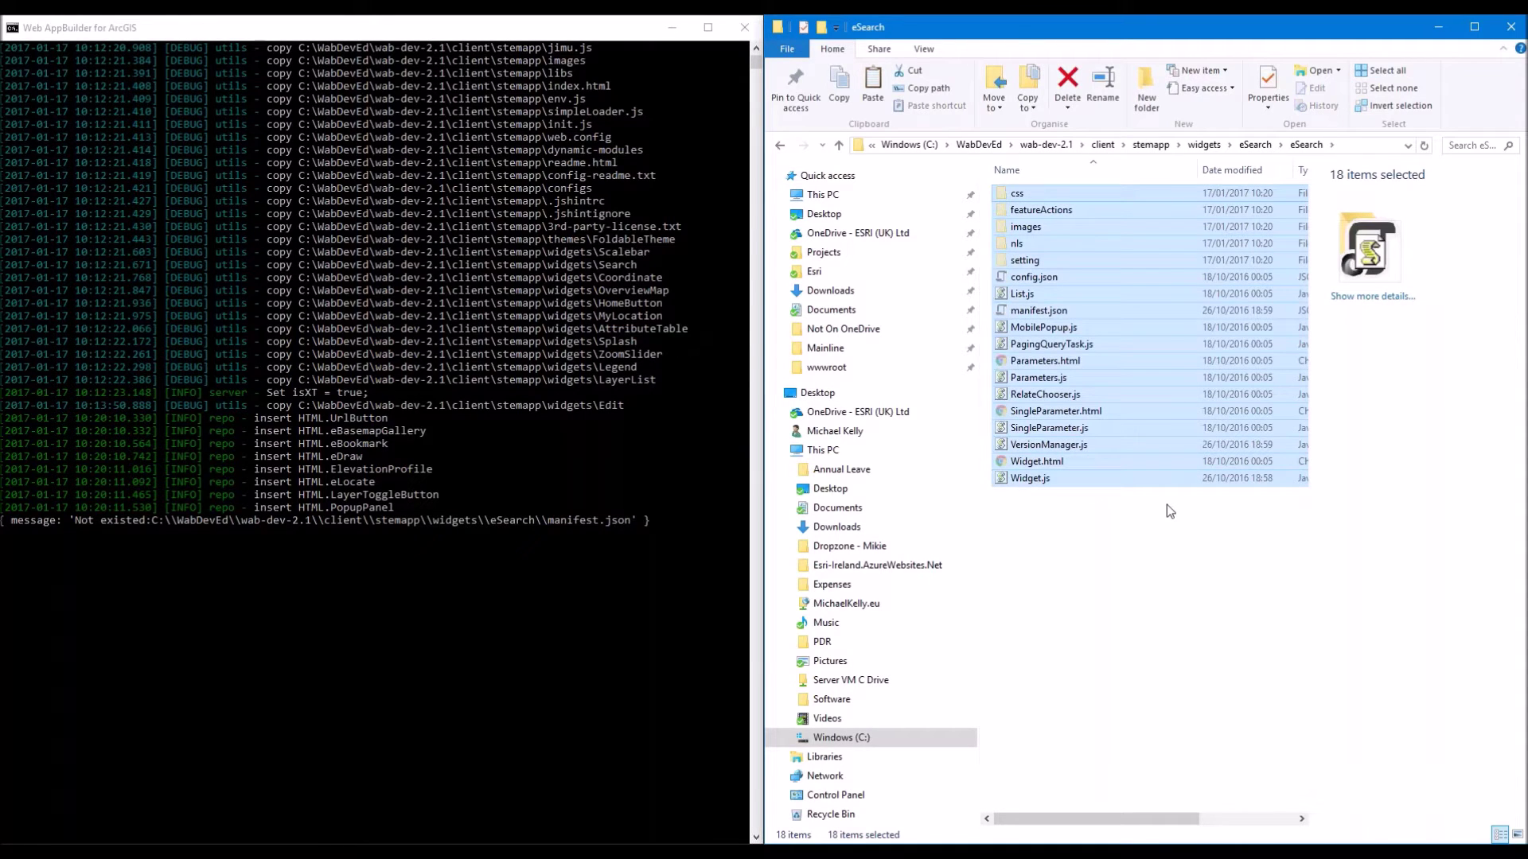
key("BackSpace")
key("ctrl+v")
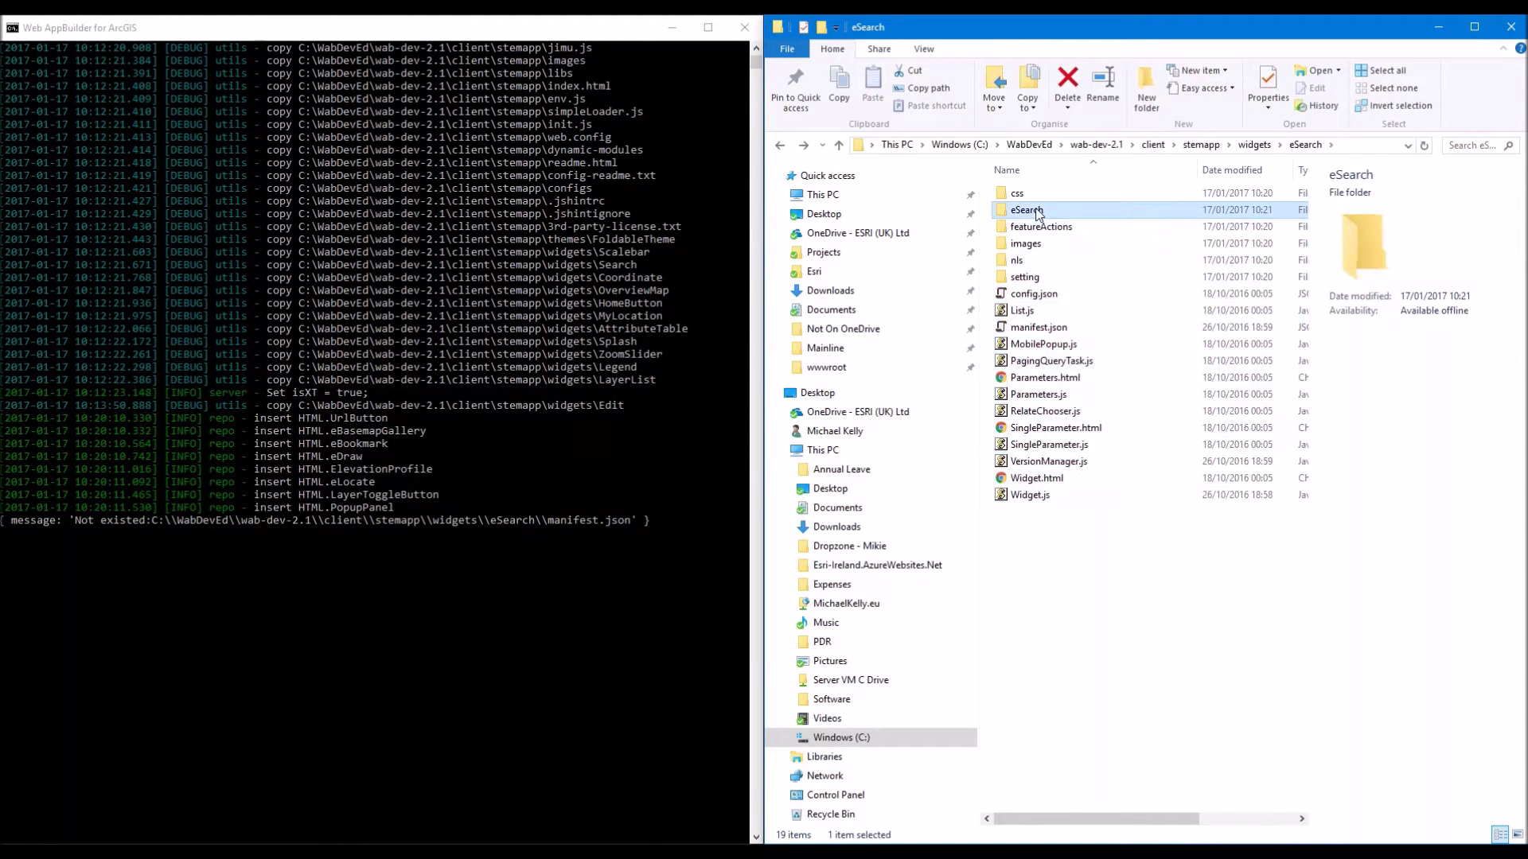
key("shift+Delete")
key("Return")
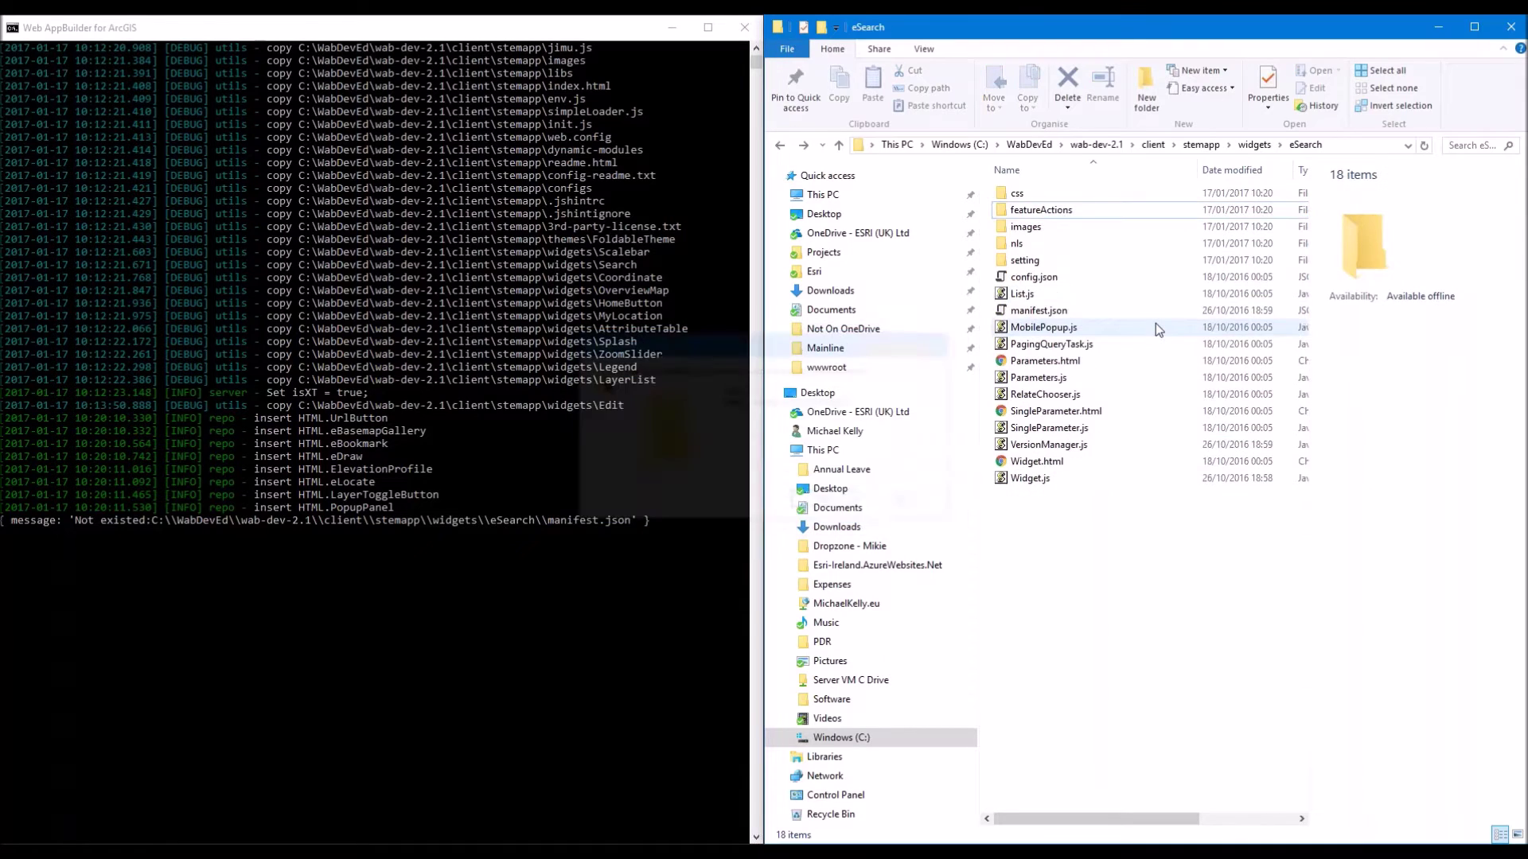
key("BackSpace")
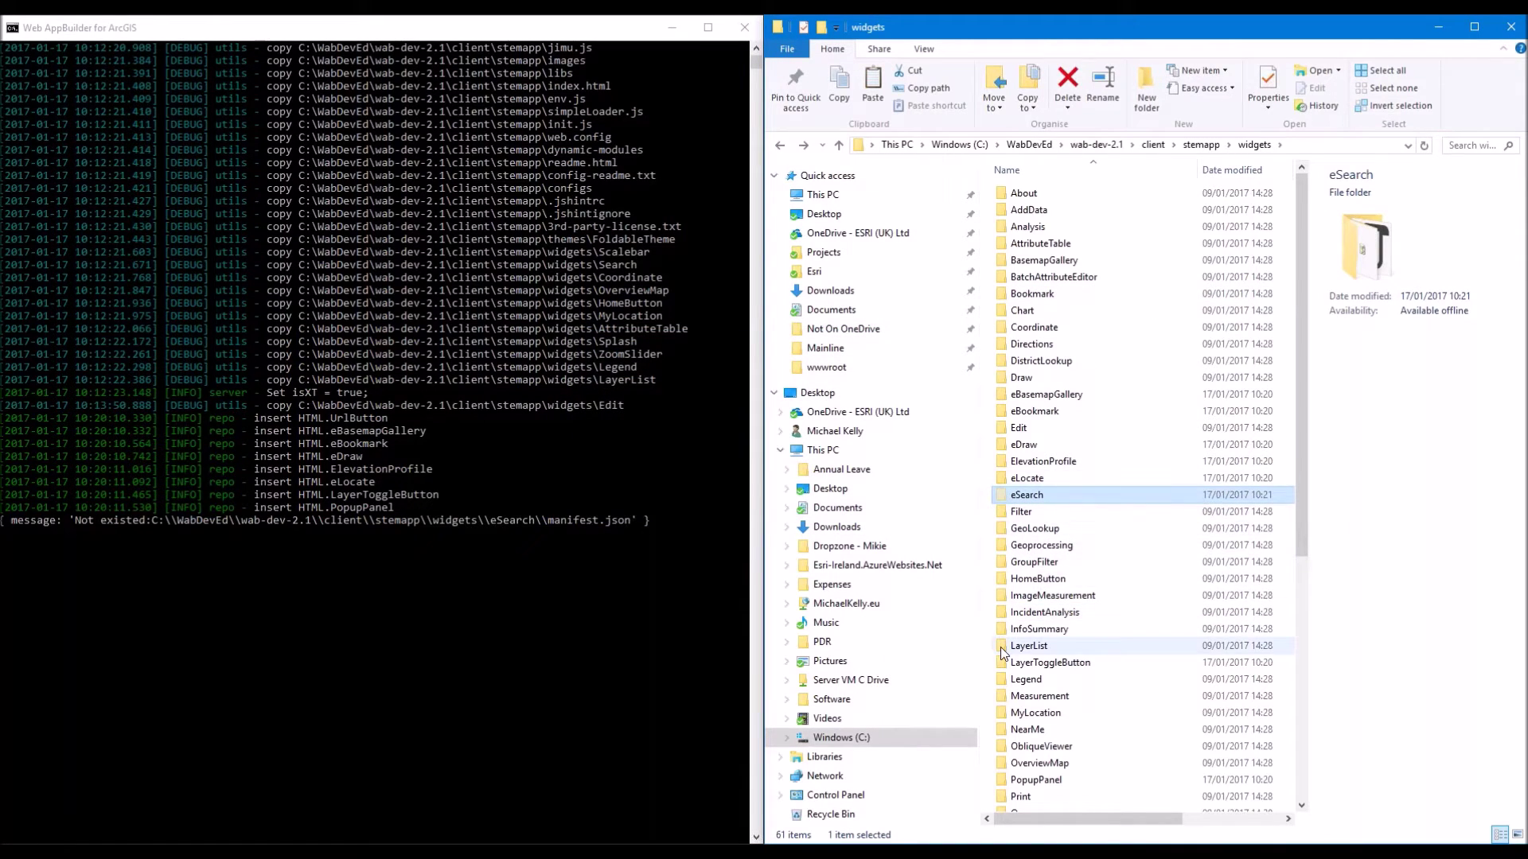
key("alt+F4")
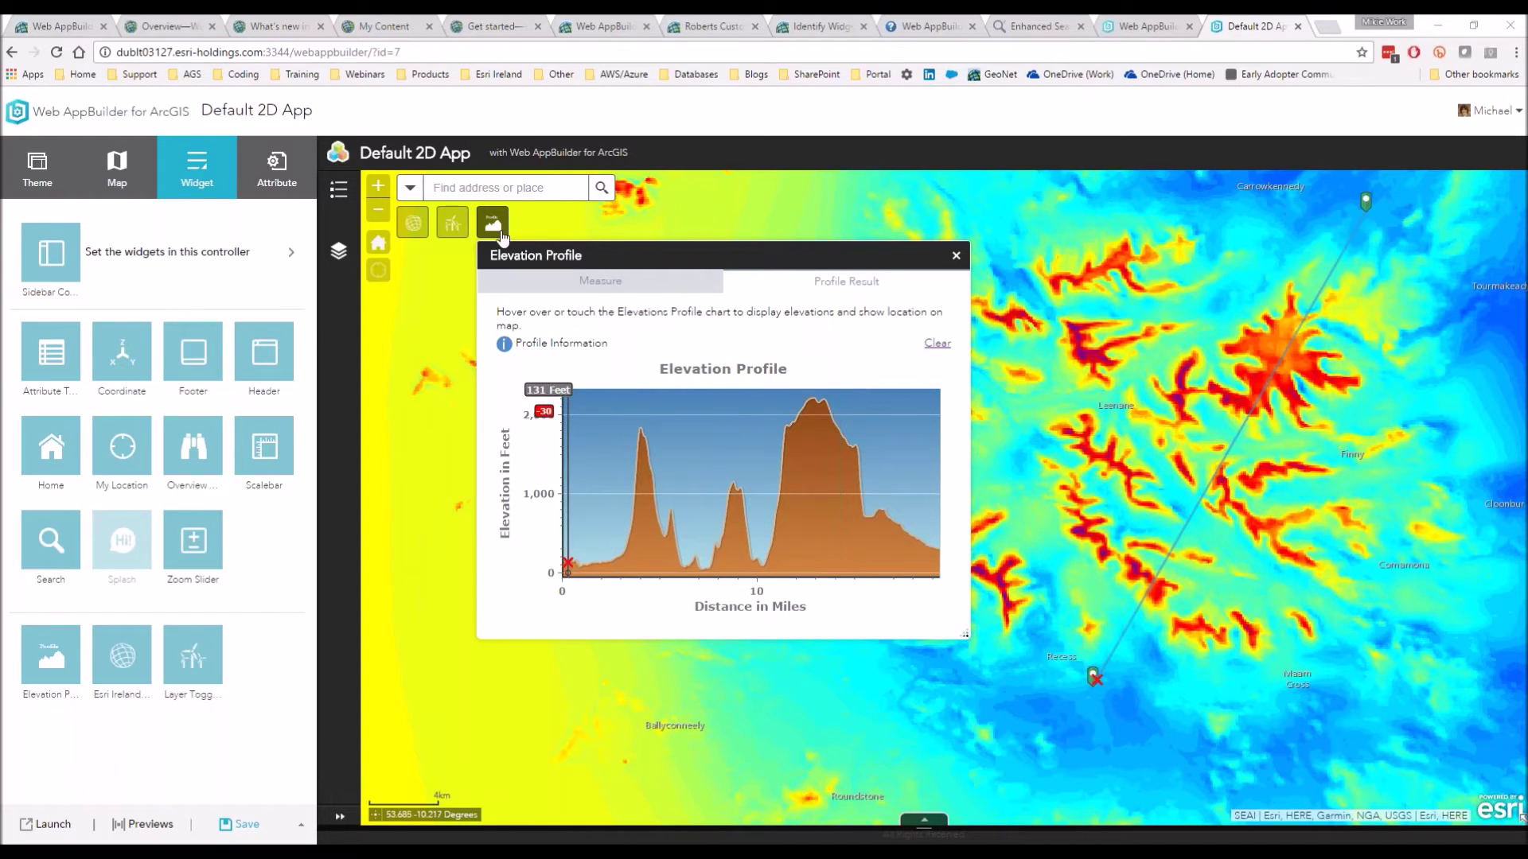
left_click(956, 258)
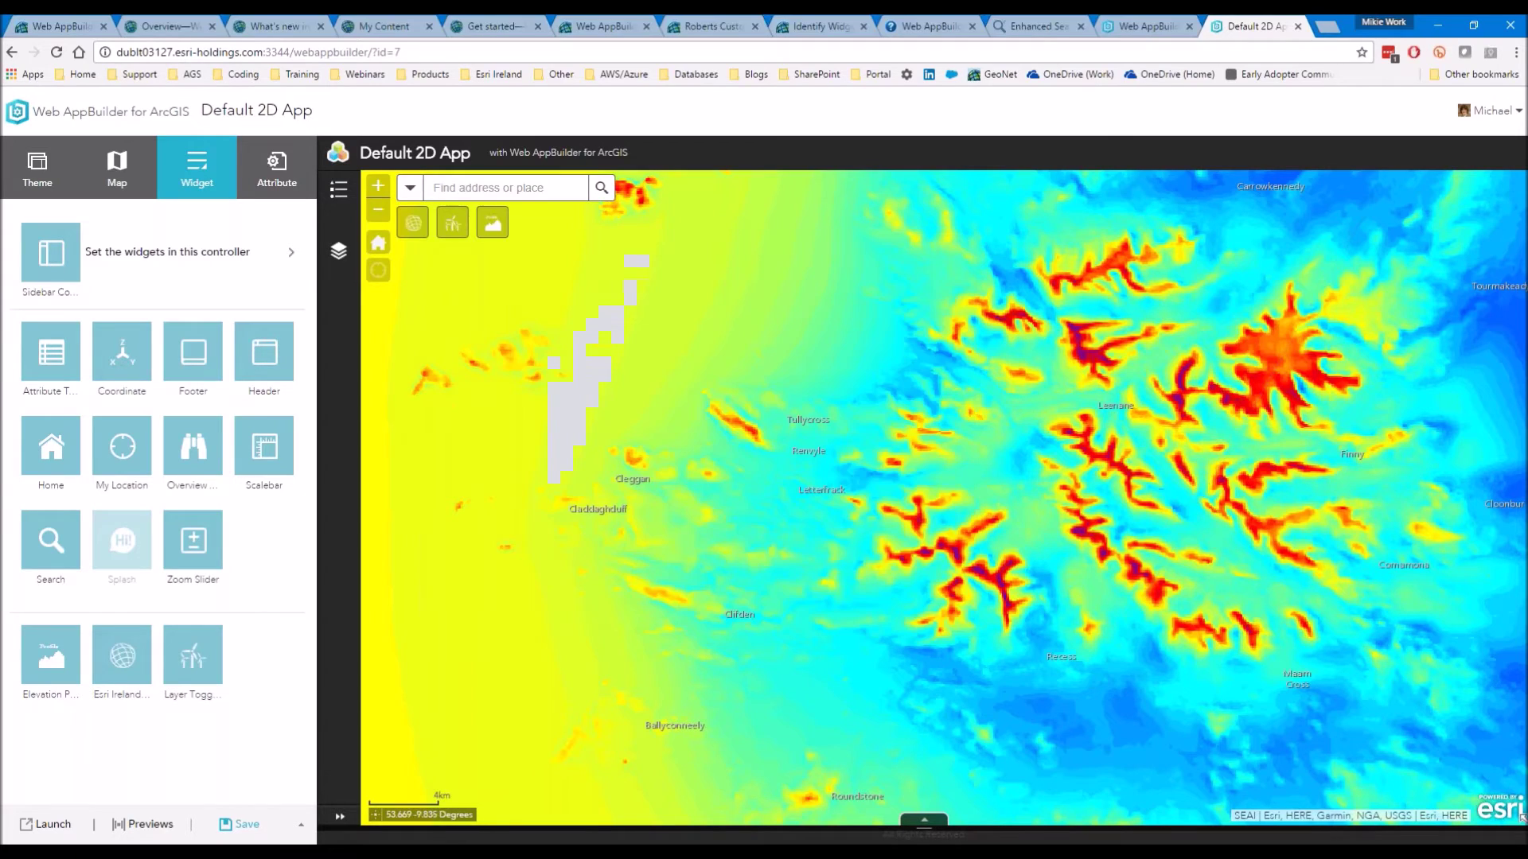
left_click(414, 228)
left_click(420, 226)
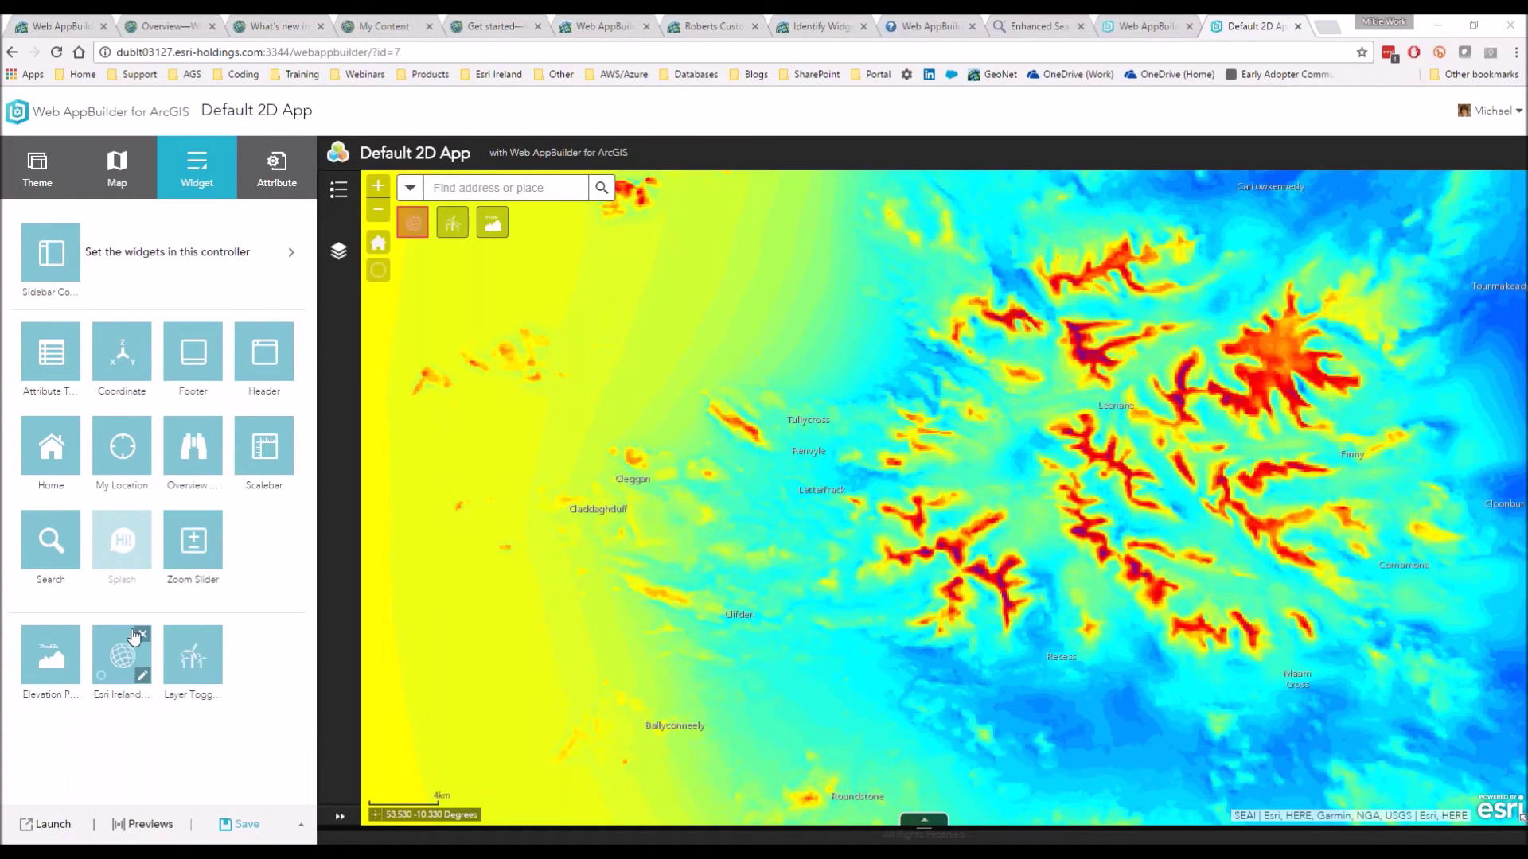
left_click(143, 681)
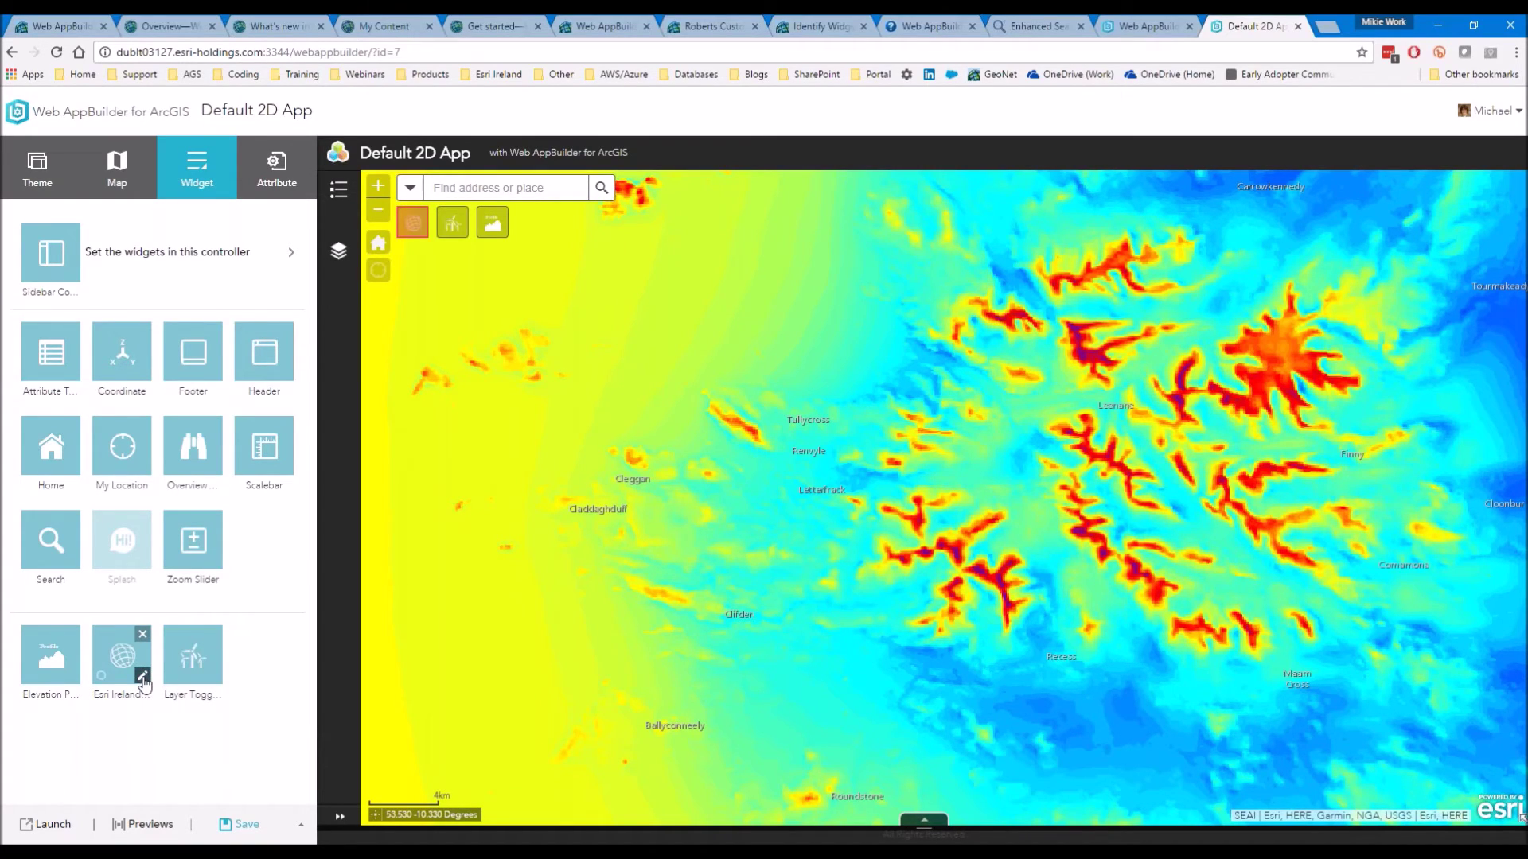
left_click(143, 677)
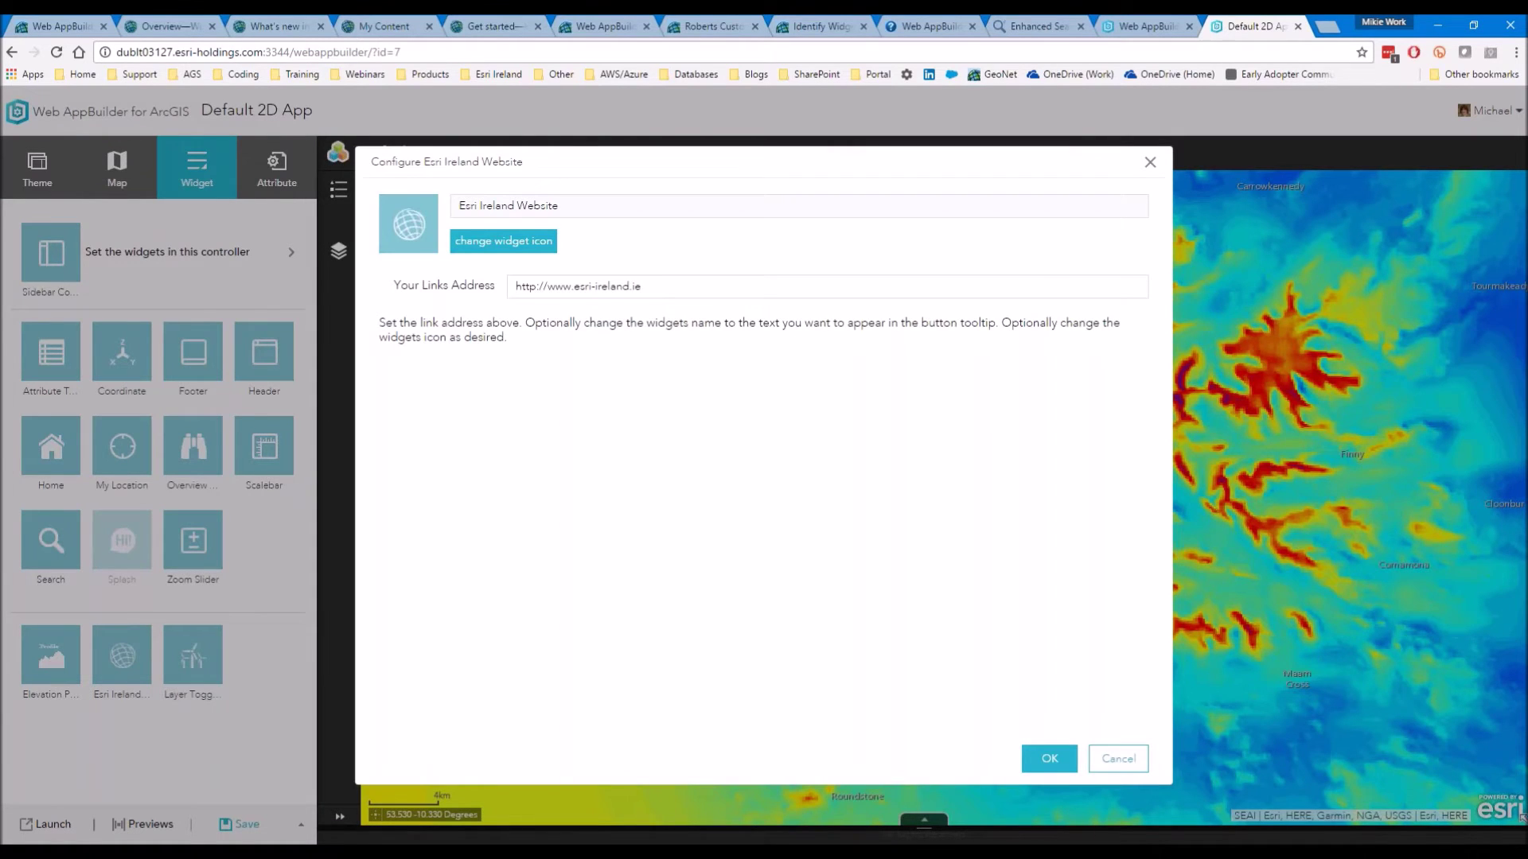
left_click(1122, 762)
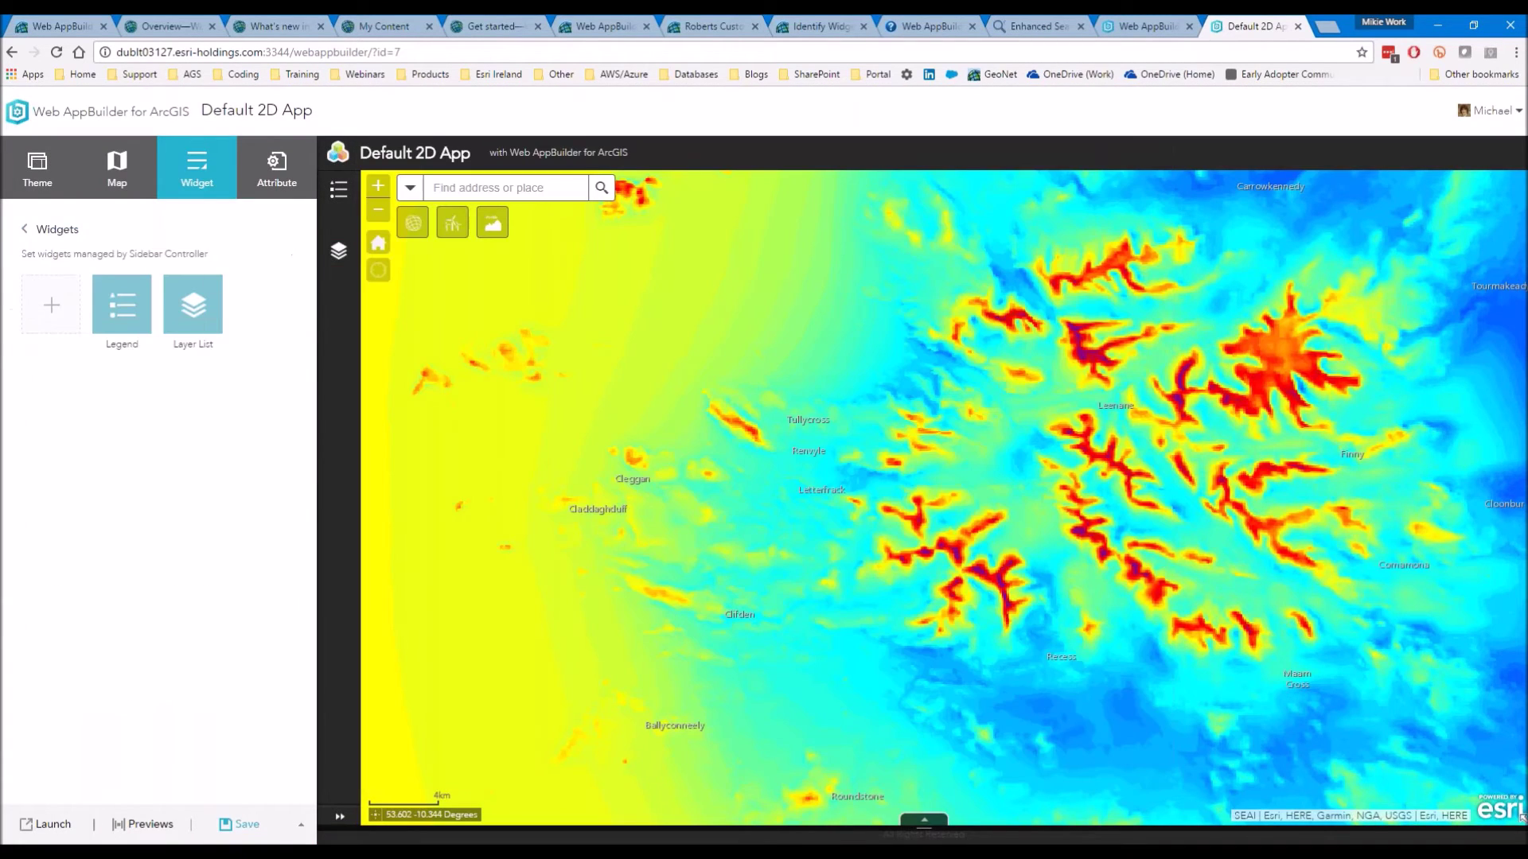
left_click(49, 230)
left_click(183, 251)
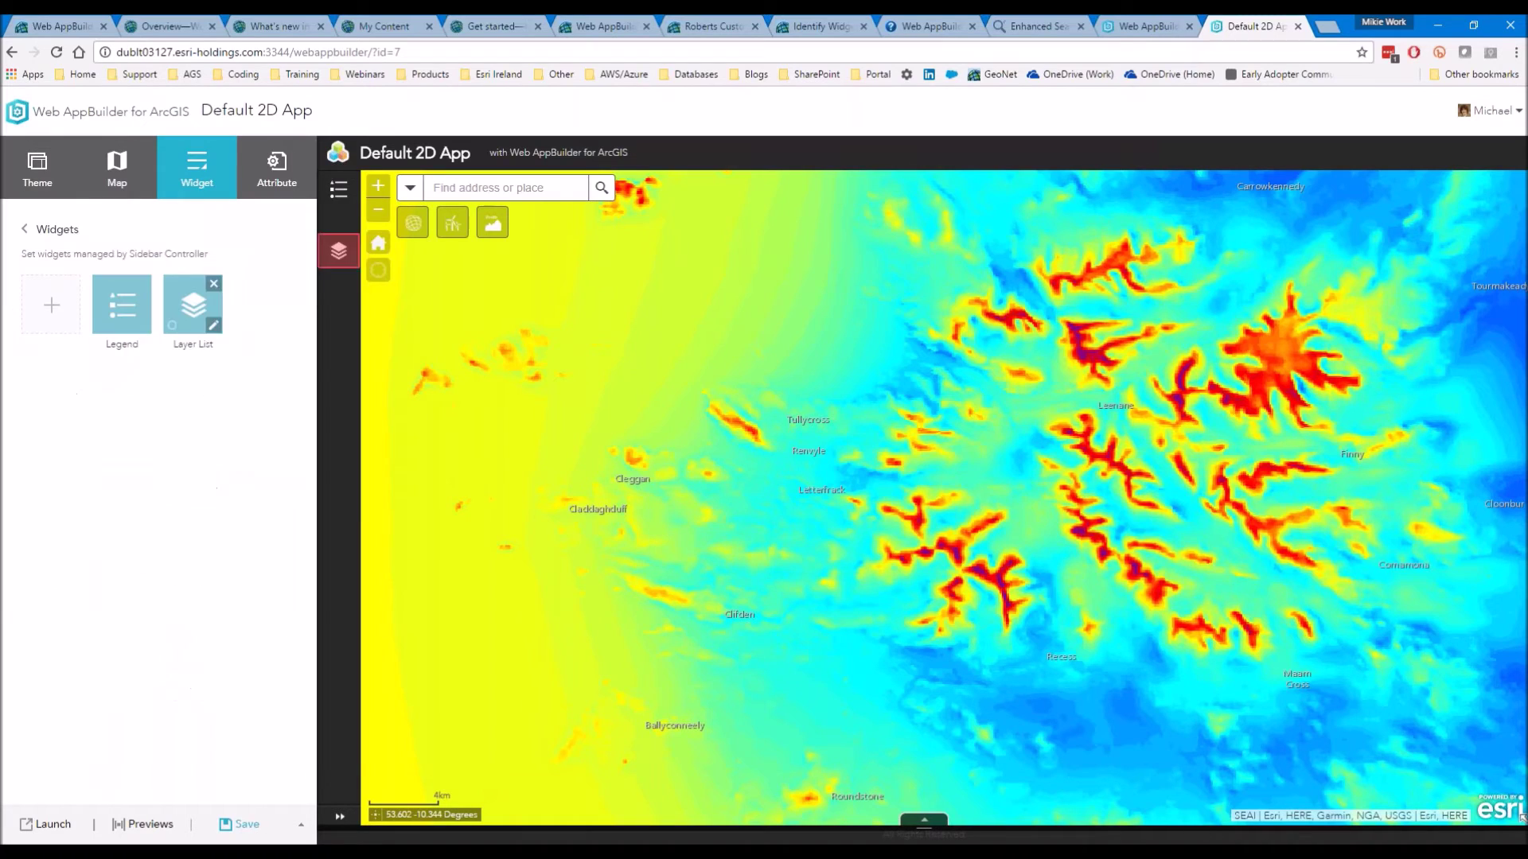
left_click(51, 304)
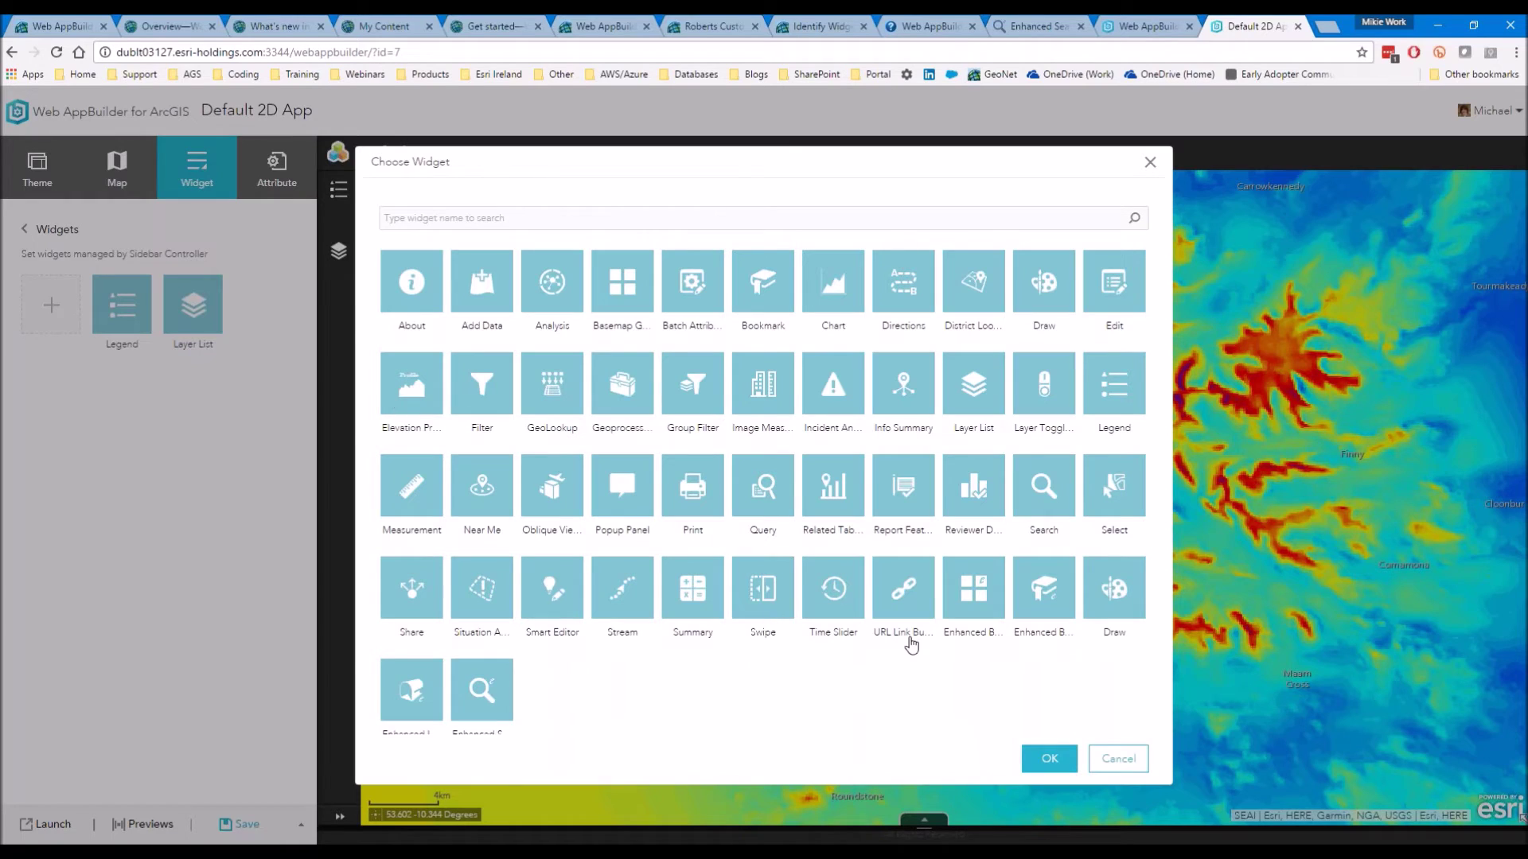
left_click(1125, 758)
left_click(51, 230)
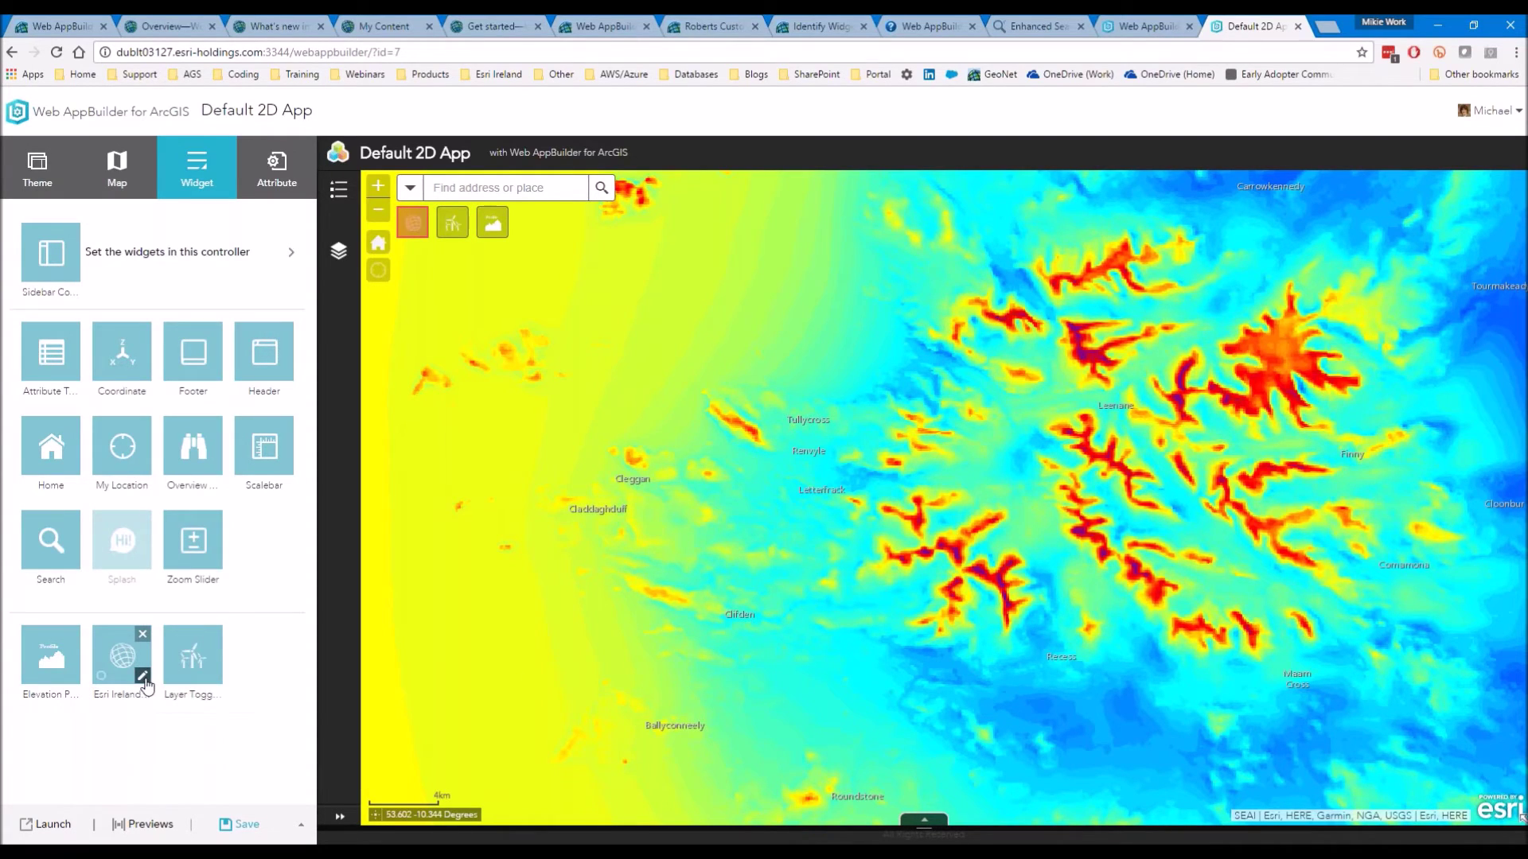
left_click(143, 675)
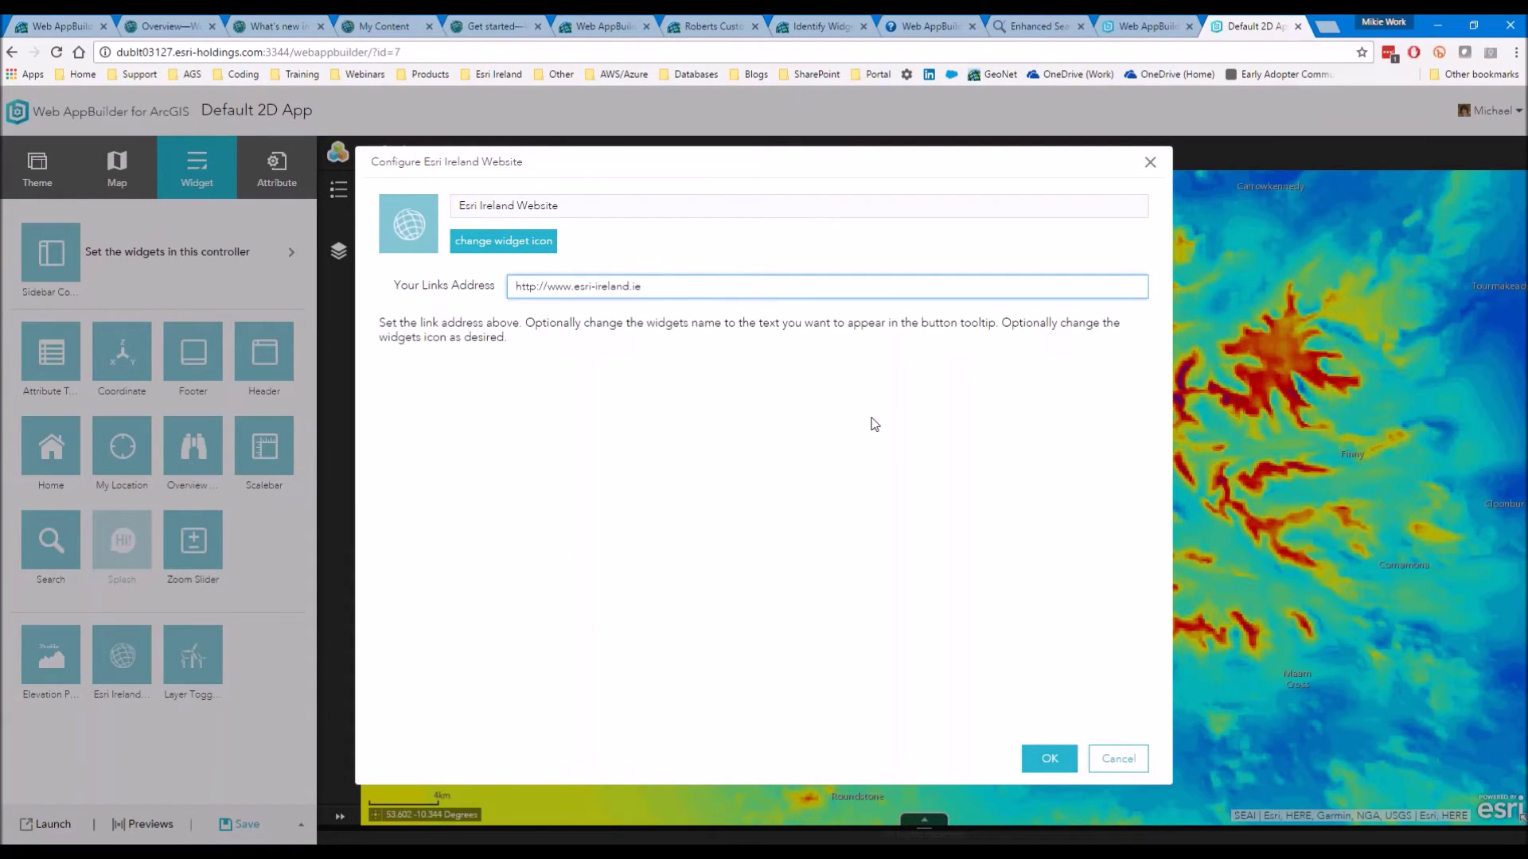
left_click(1052, 760)
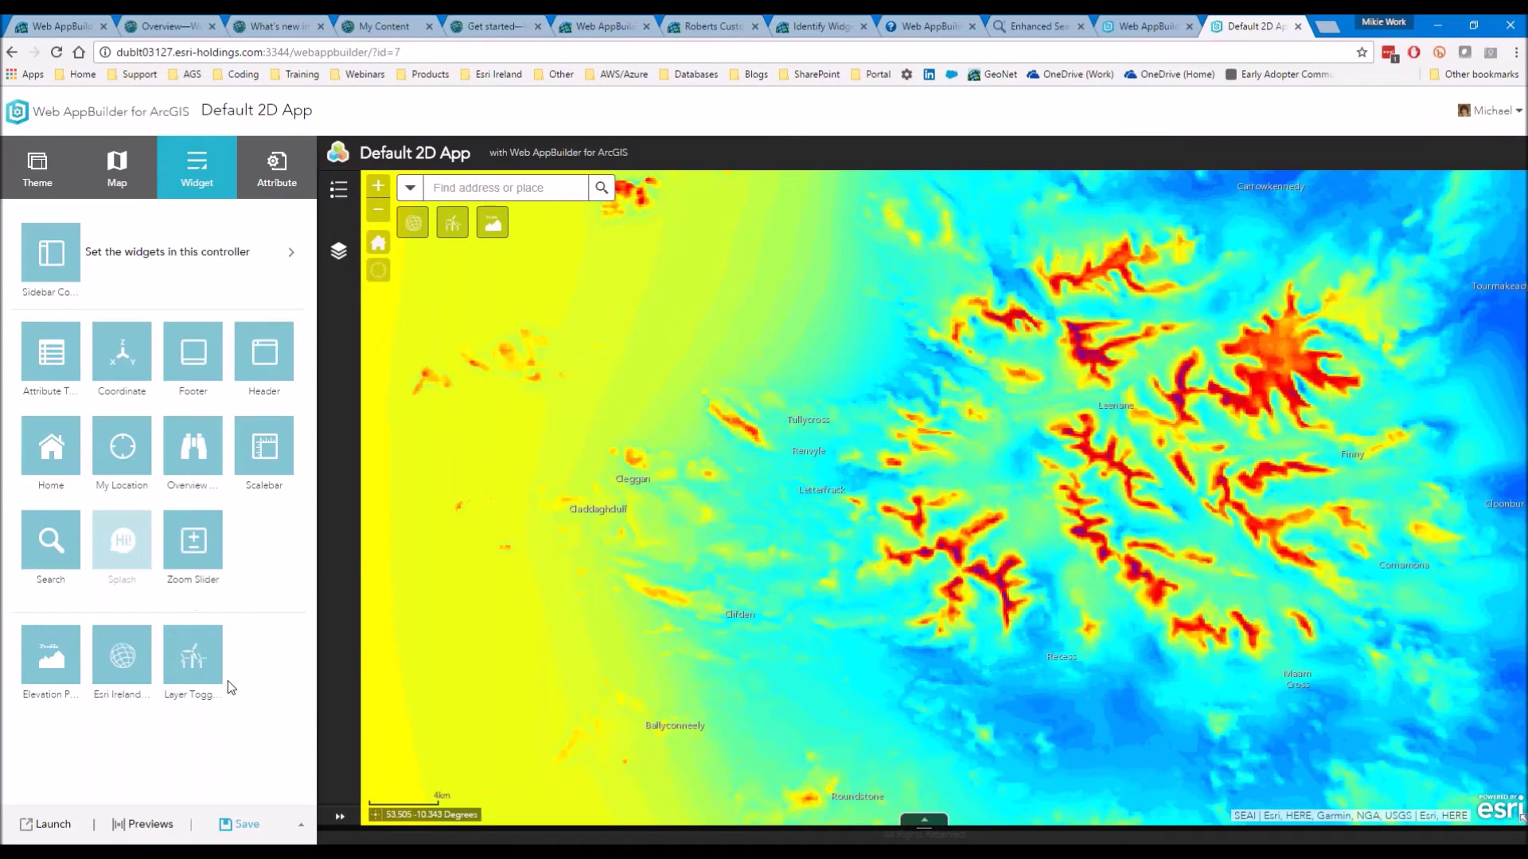
mouse_move(220, 685)
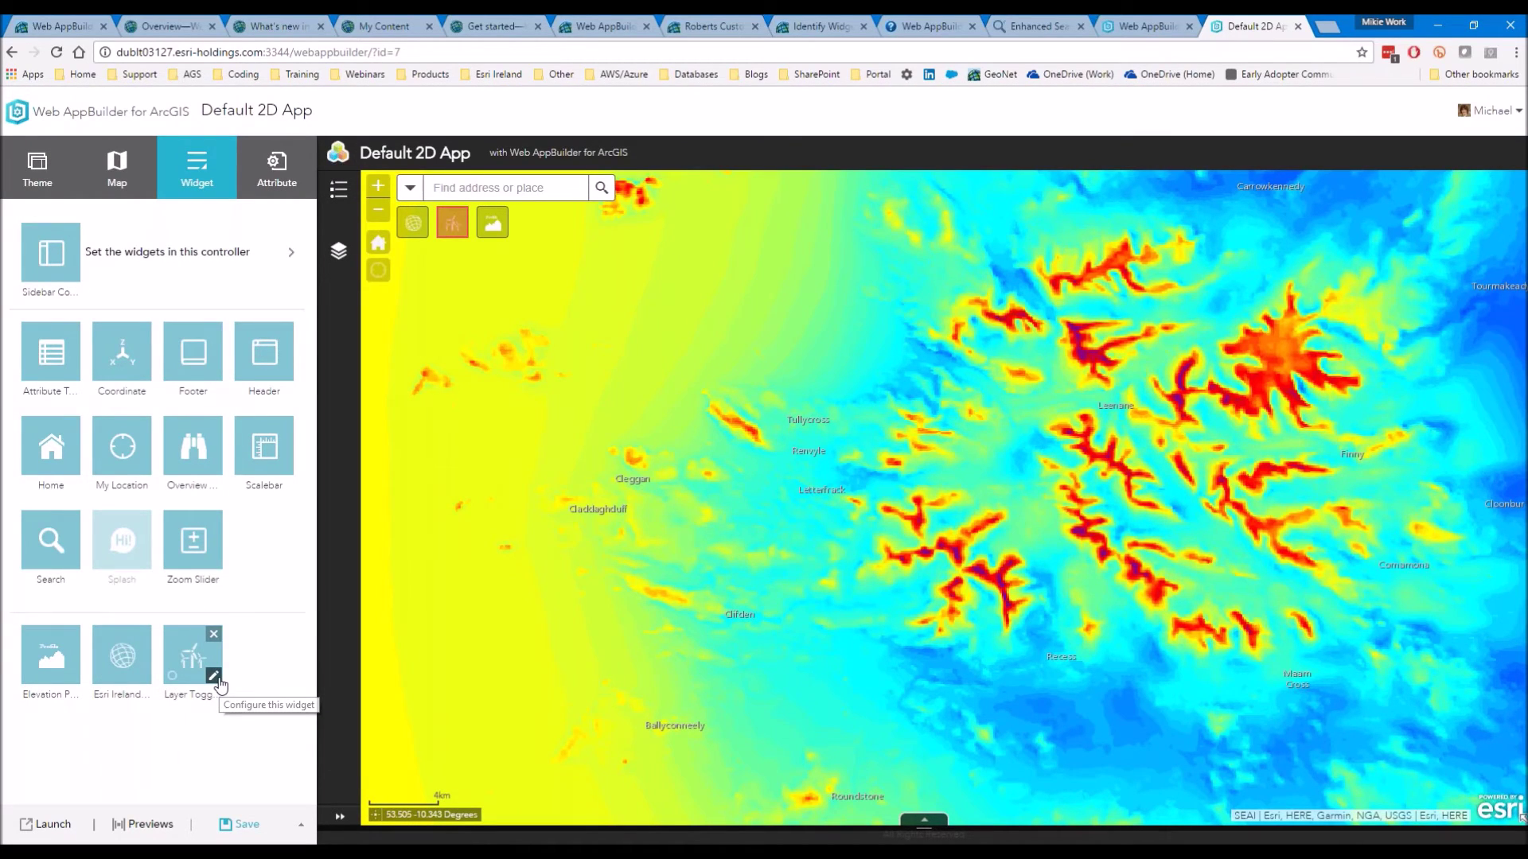
left_click(213, 676)
left_click(389, 362)
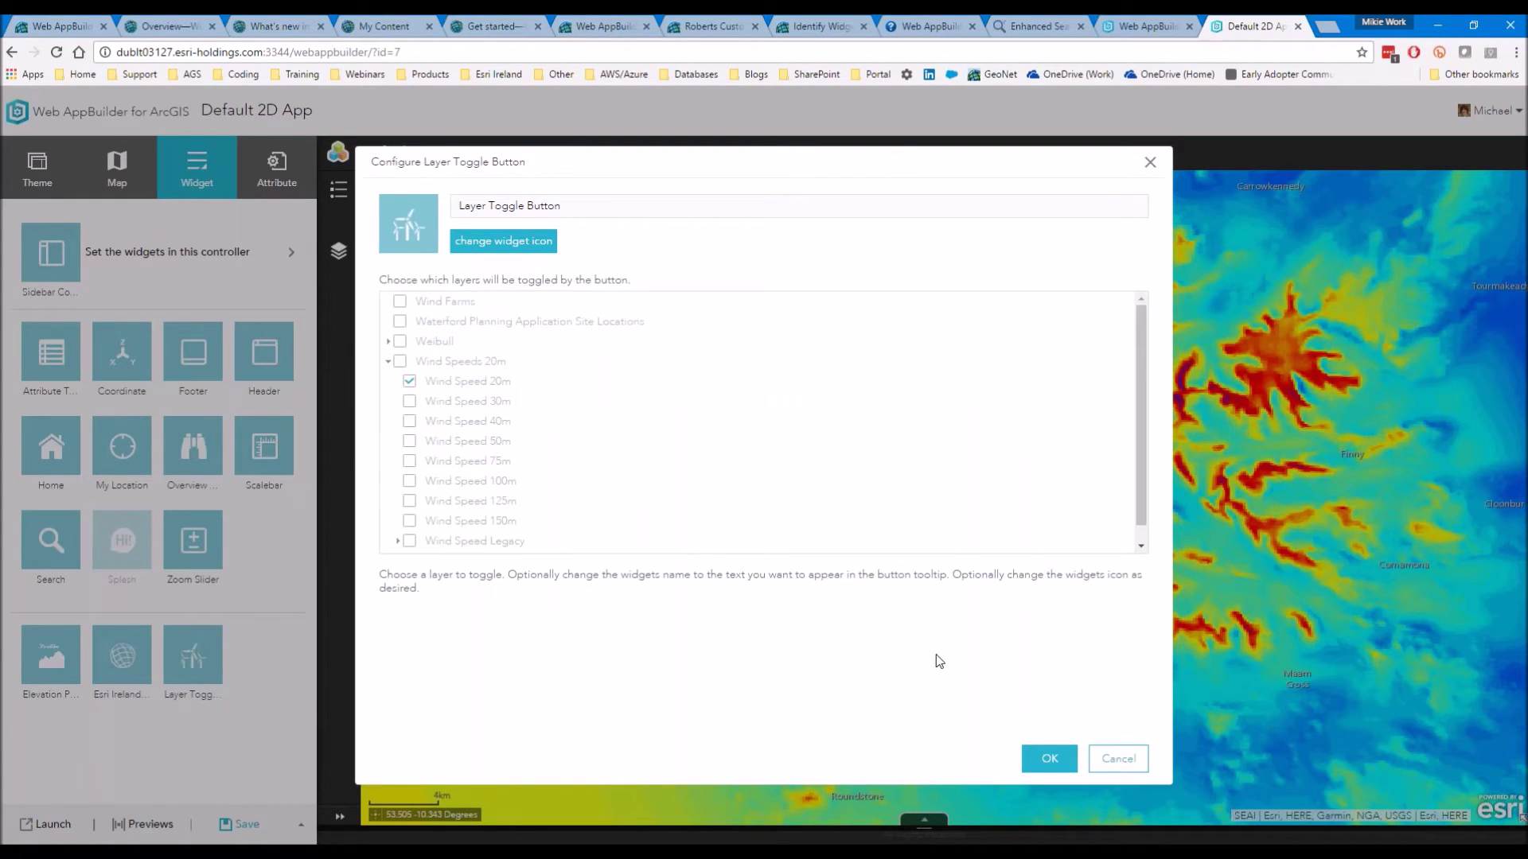
left_click(1118, 759)
mouse_move(71, 675)
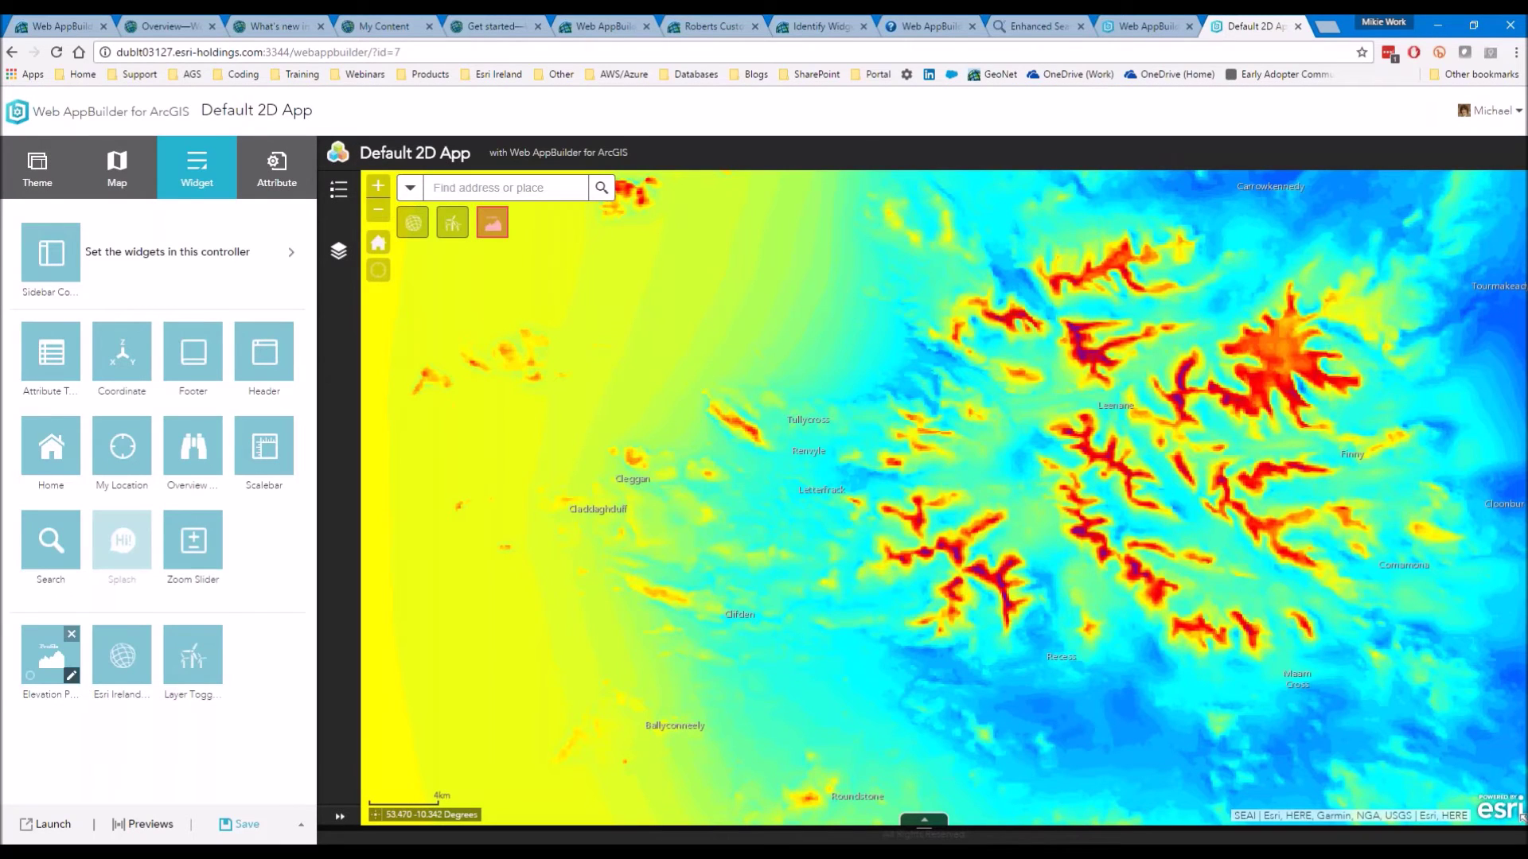
left_click(71, 676)
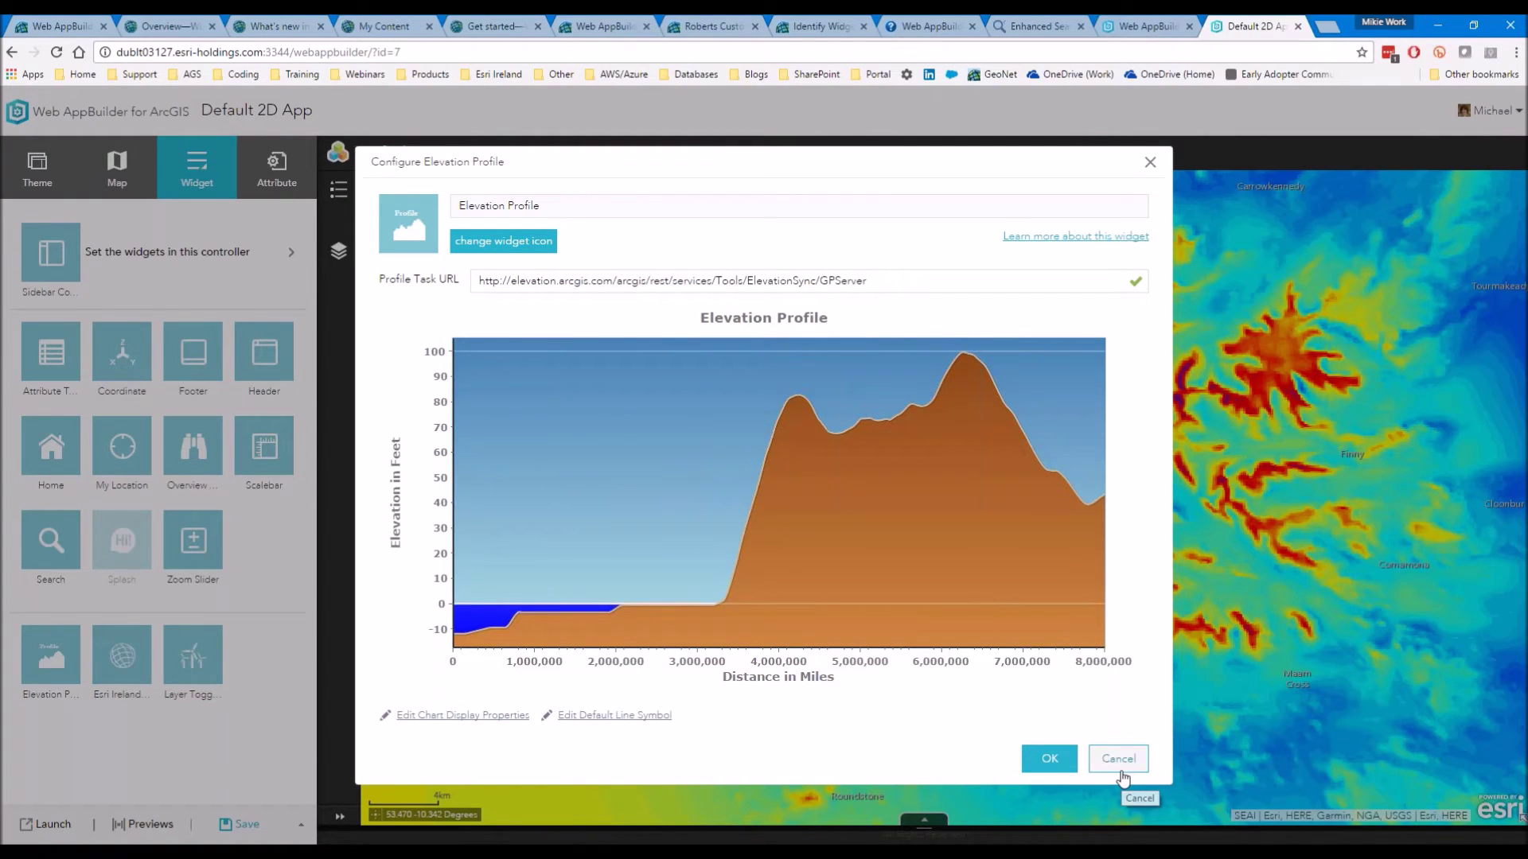
left_click(1118, 760)
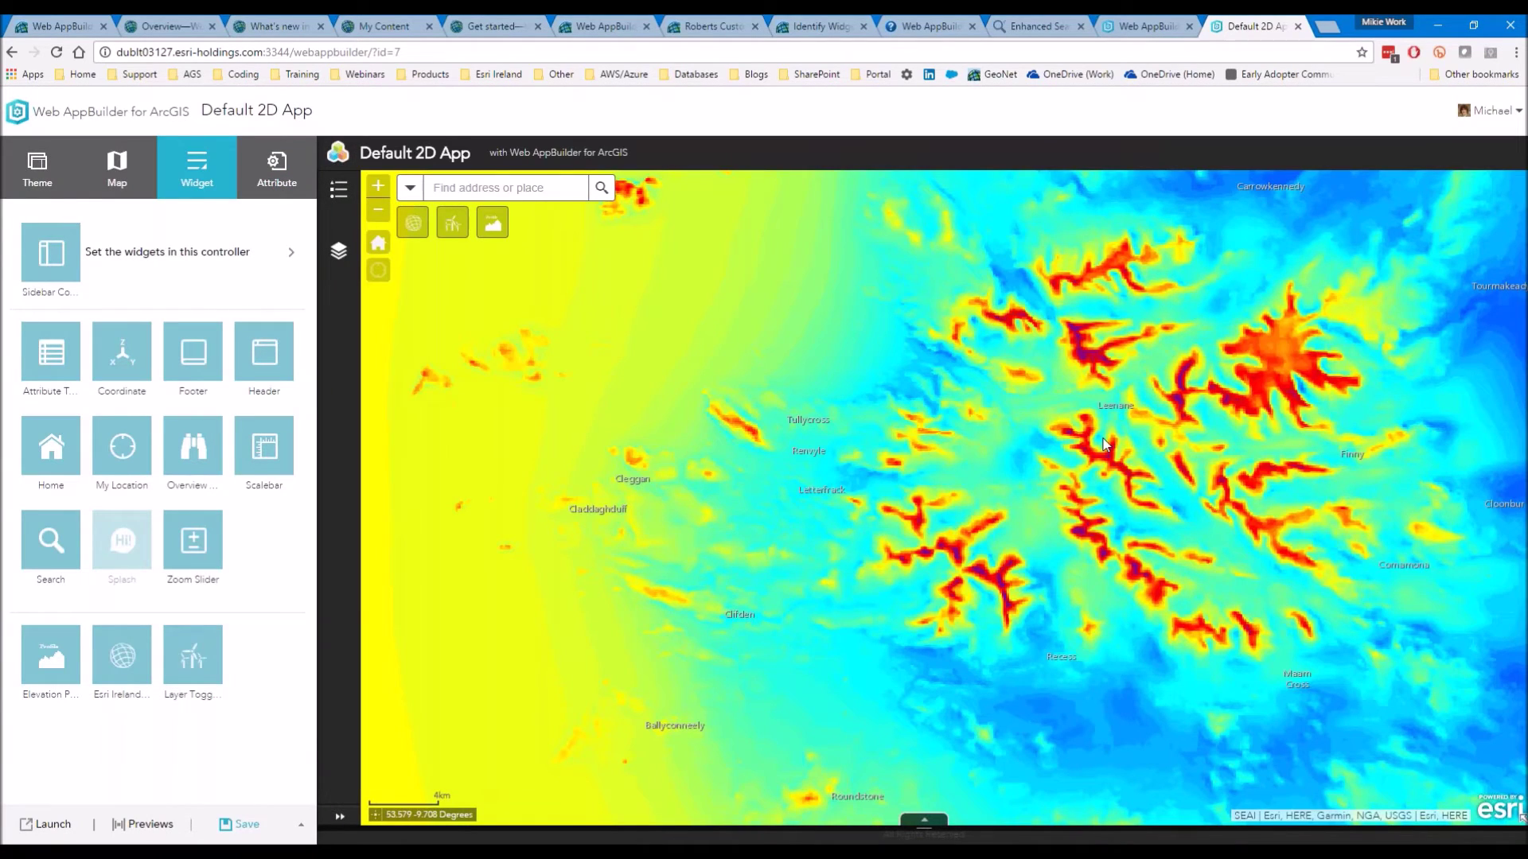
scroll(764, 494, "down", 2)
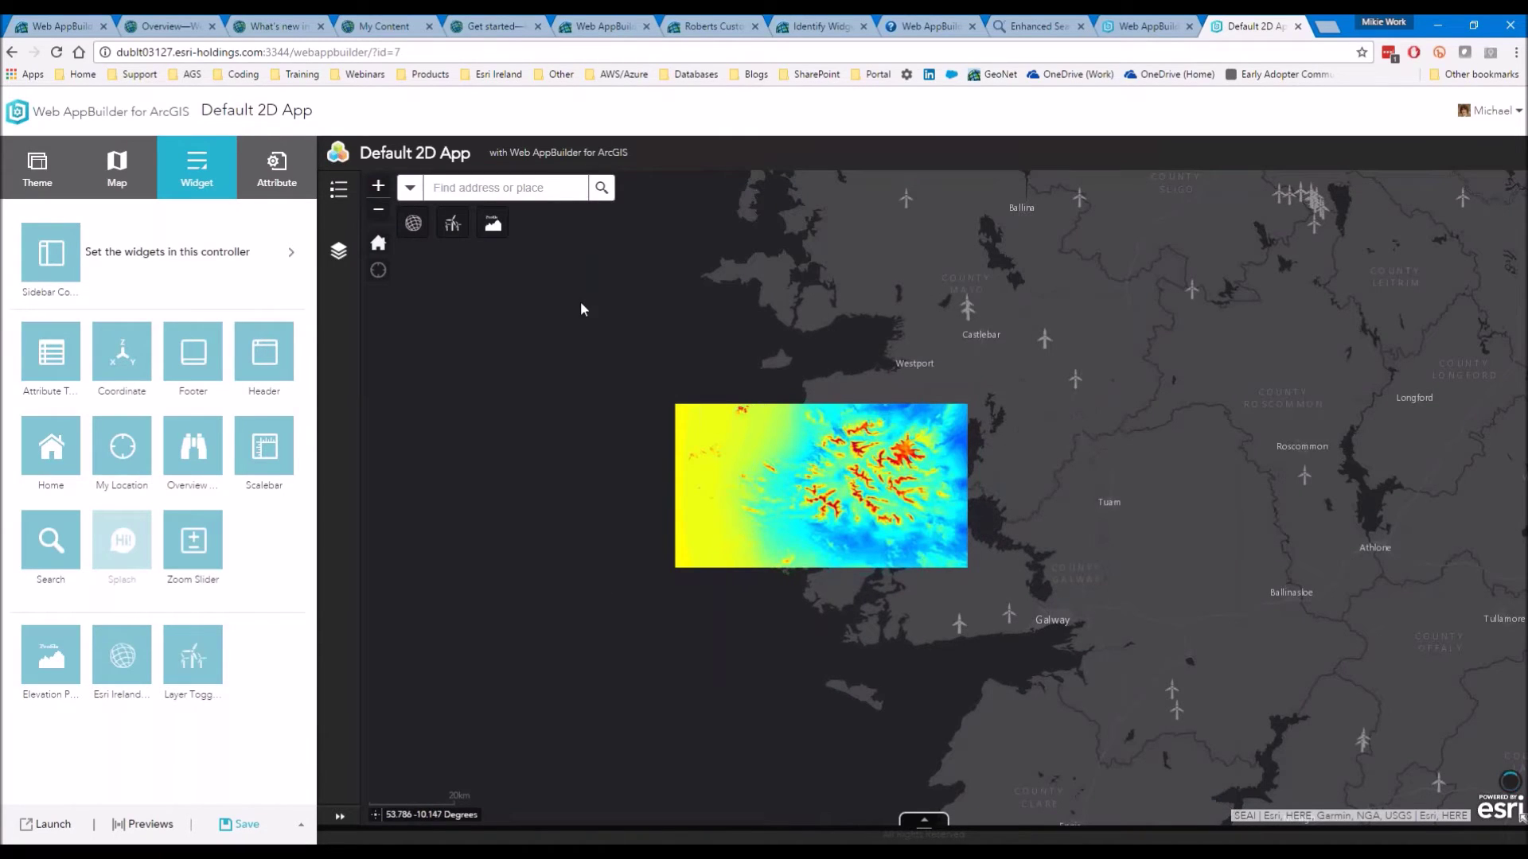
left_click(413, 224)
left_click(1295, 55)
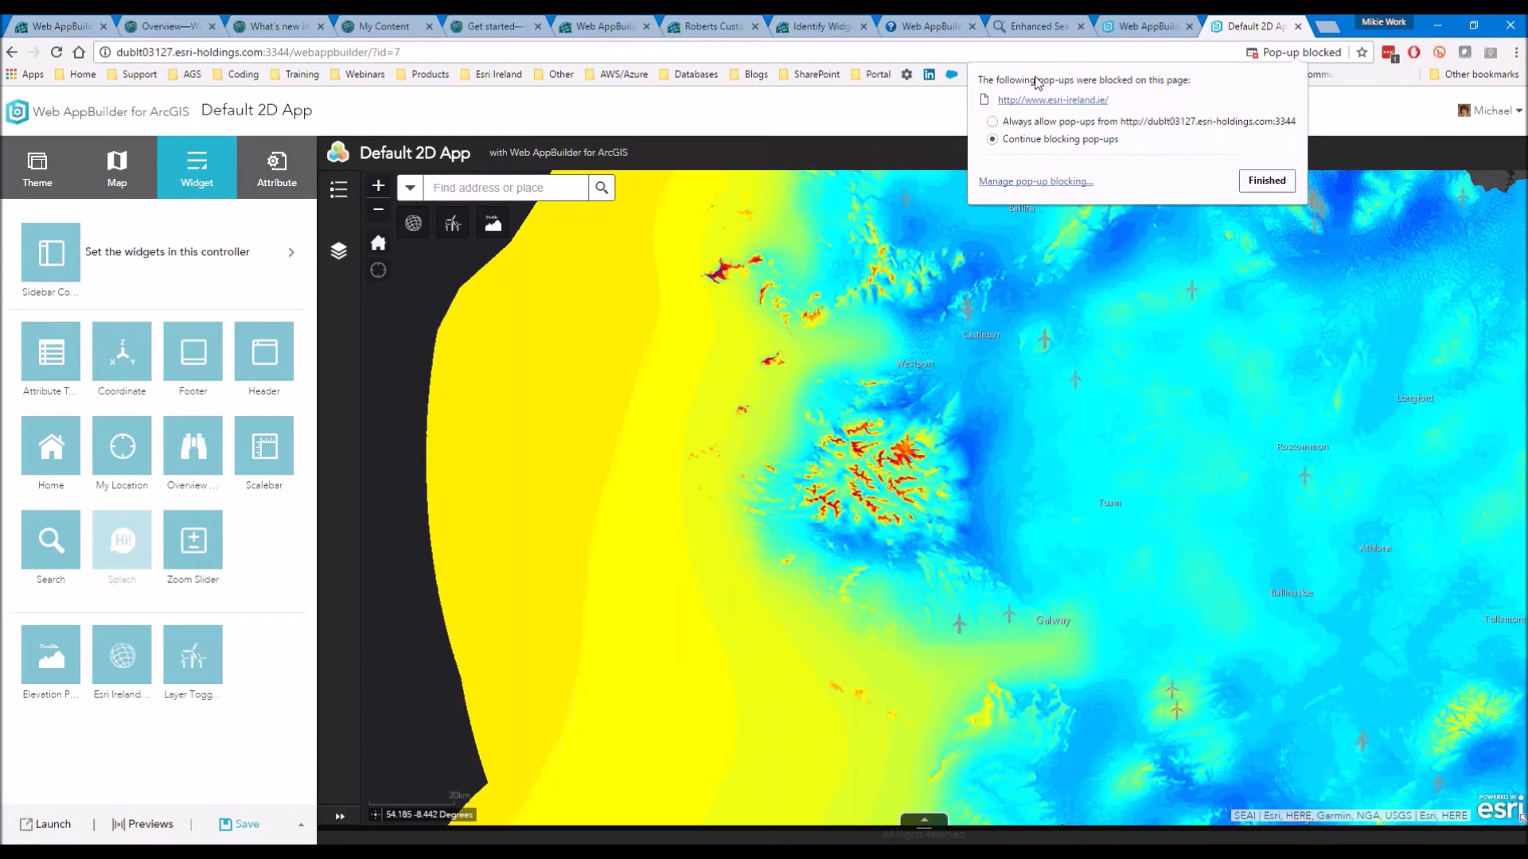
left_click(1022, 98)
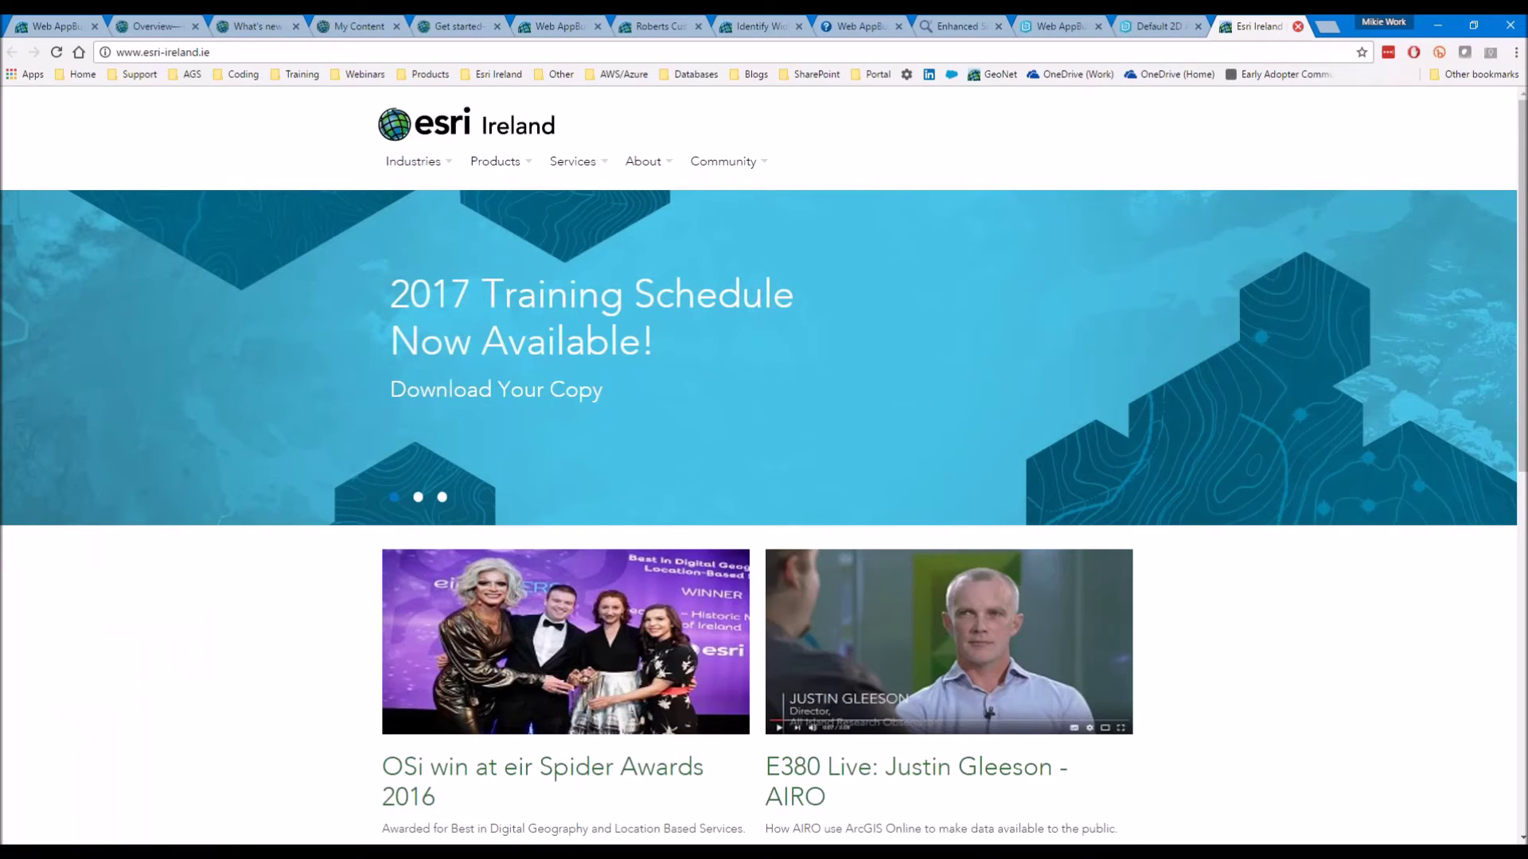
left_click(1298, 27)
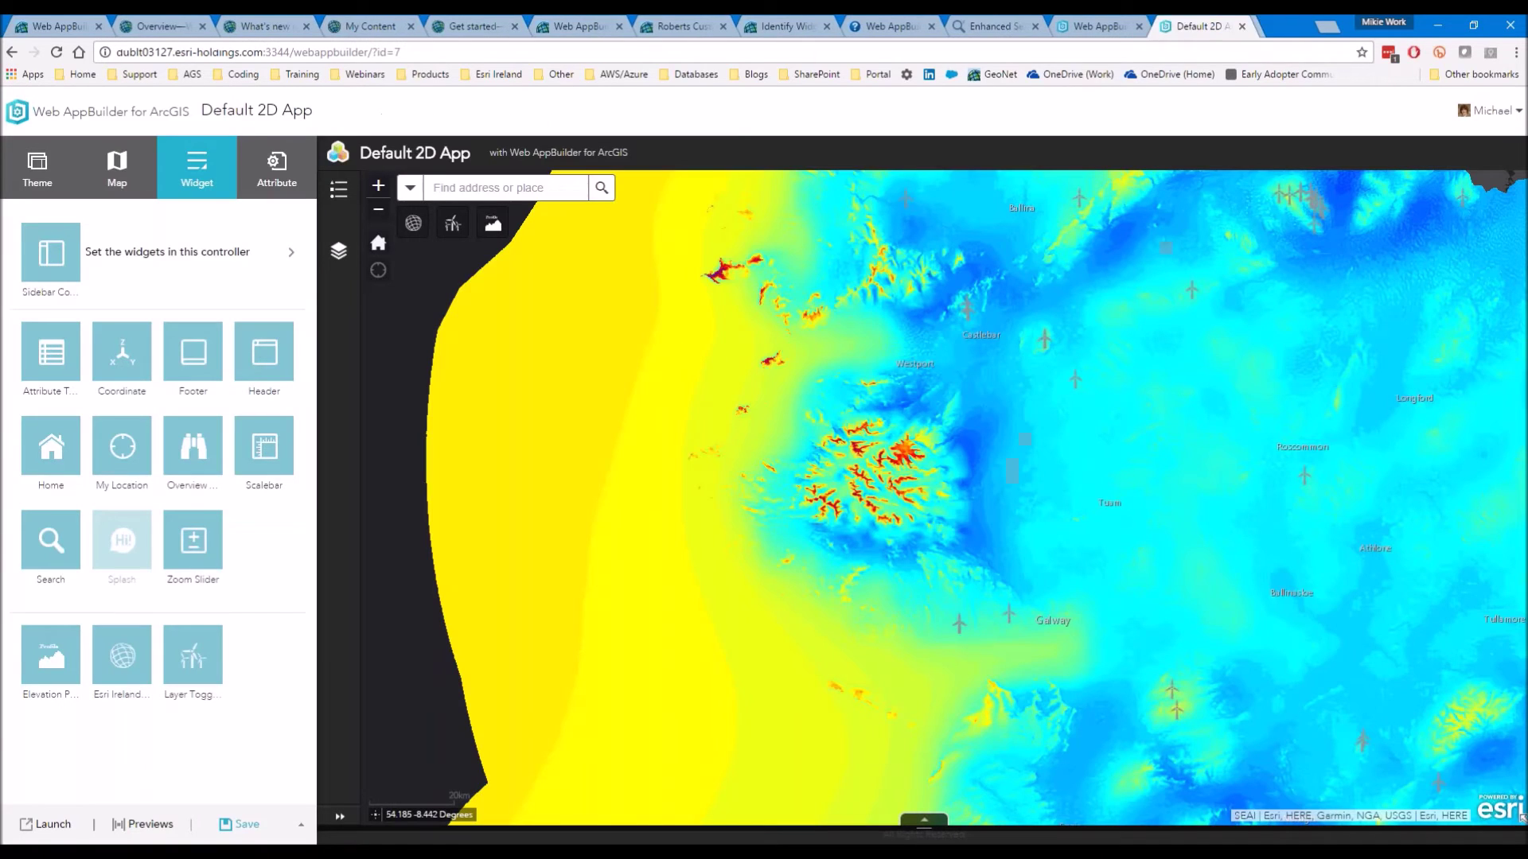
left_click(452, 227)
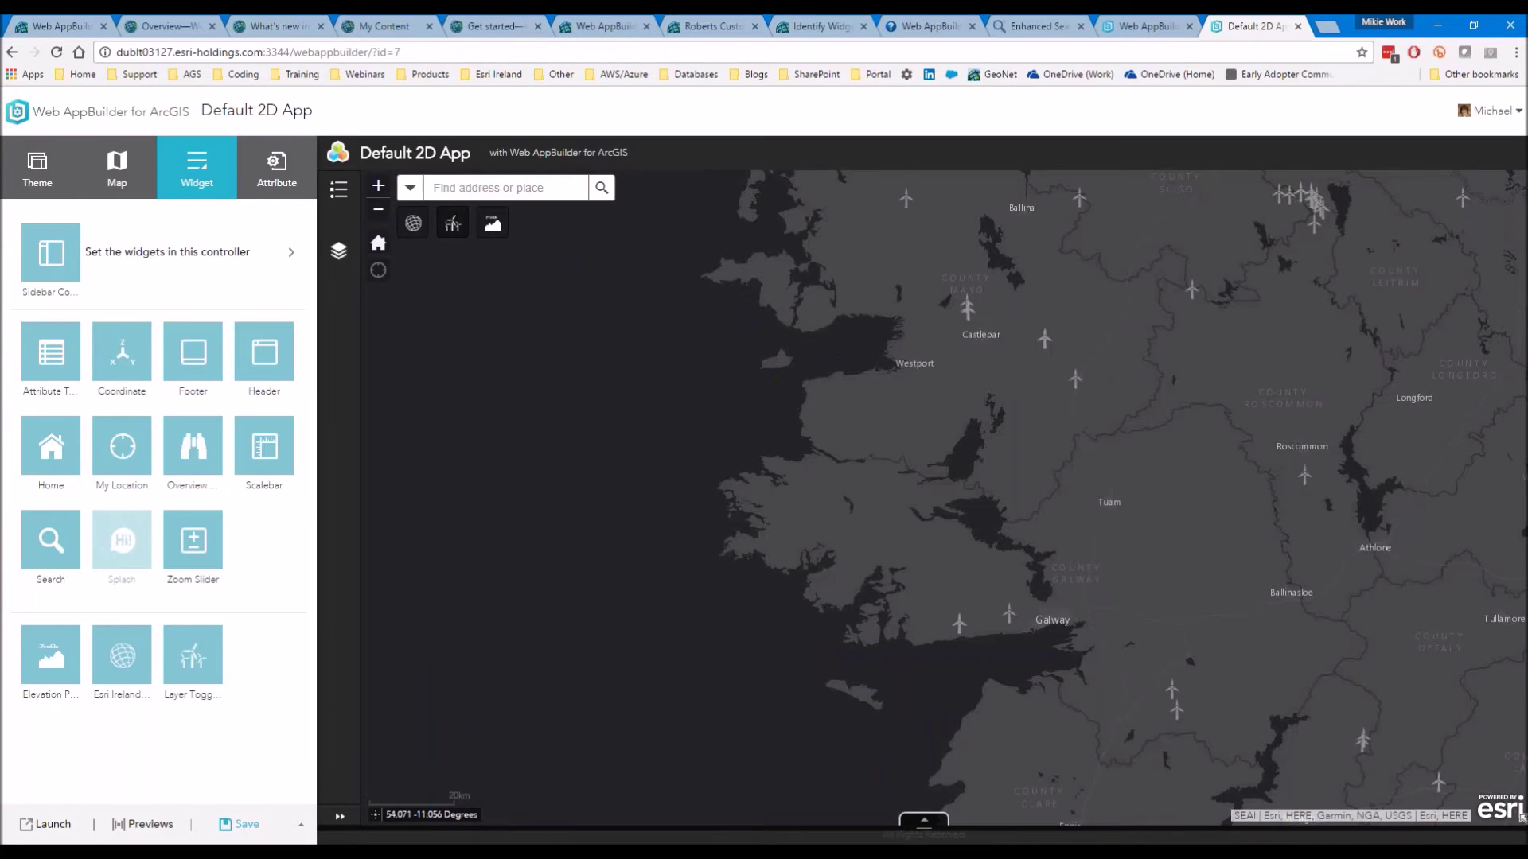
left_click(452, 224)
left_click_drag(949, 541, 801, 542)
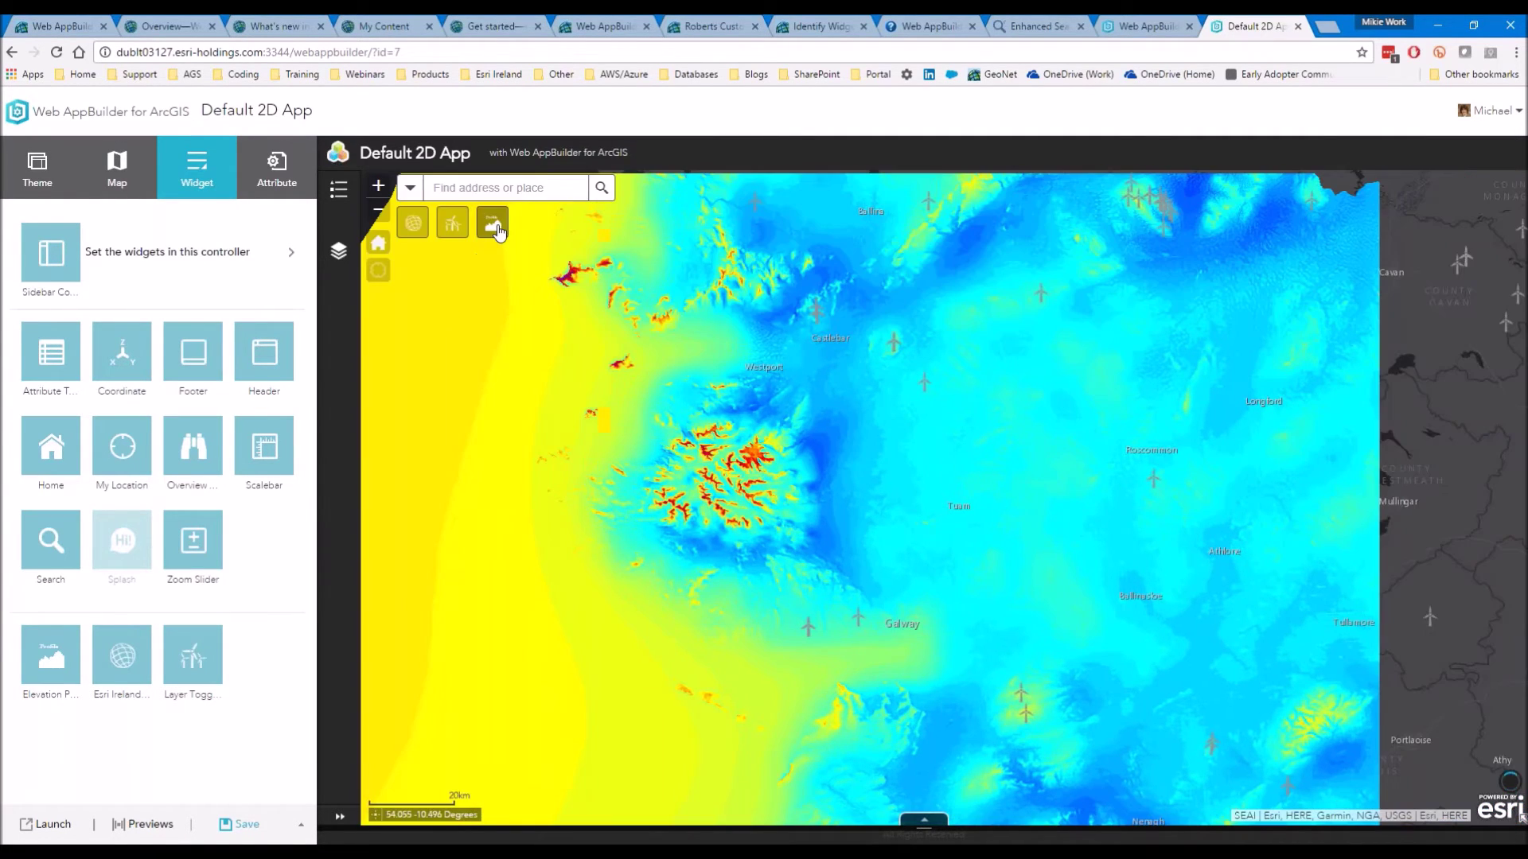
- Open the Elevation Profile tool and pan the map across the mountains
left_click(497, 230)
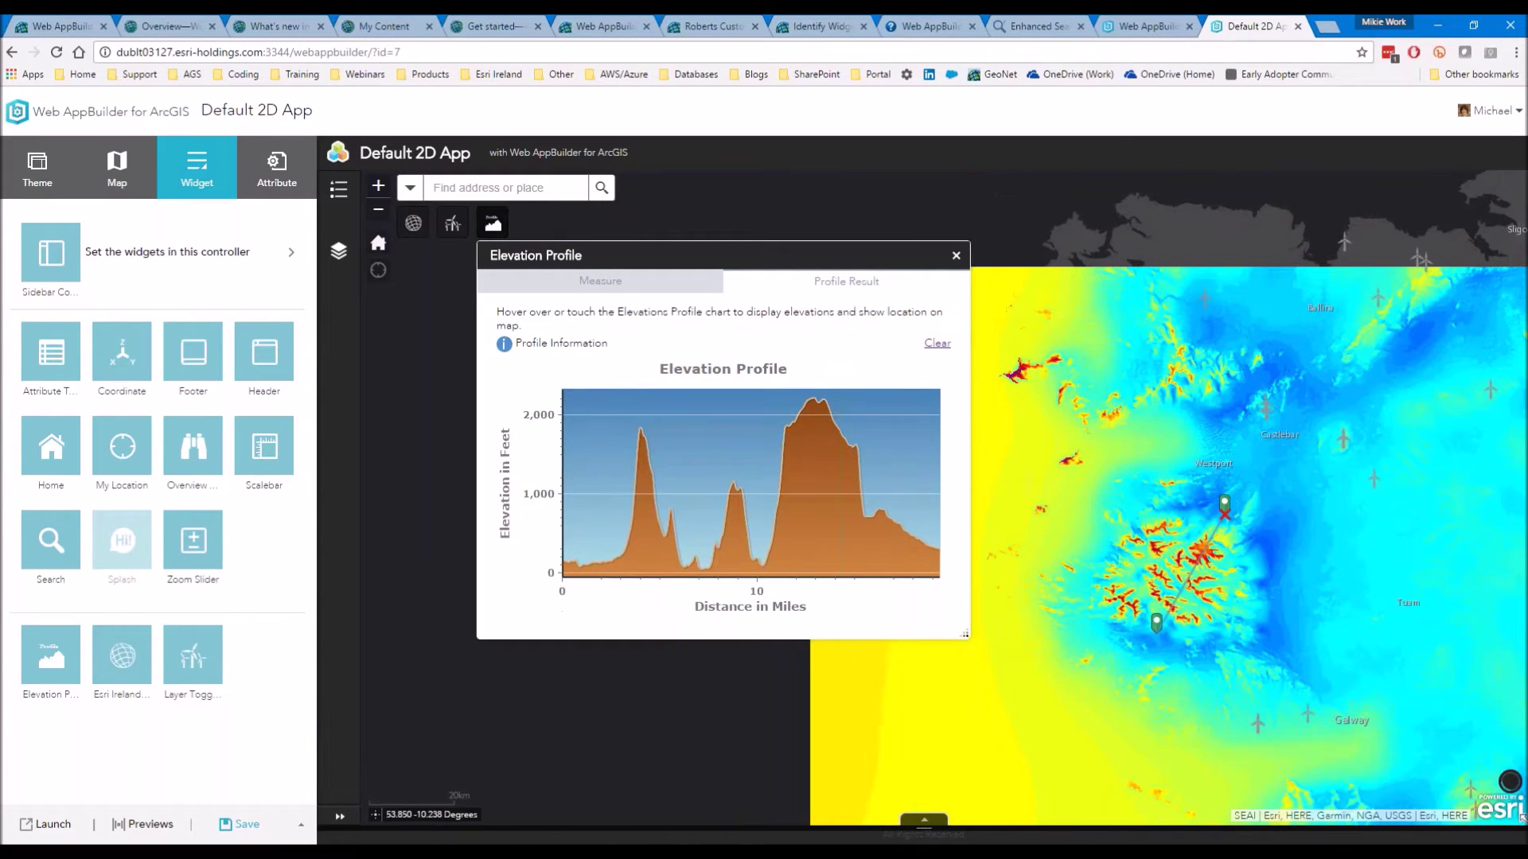
mouse_move(638, 479)
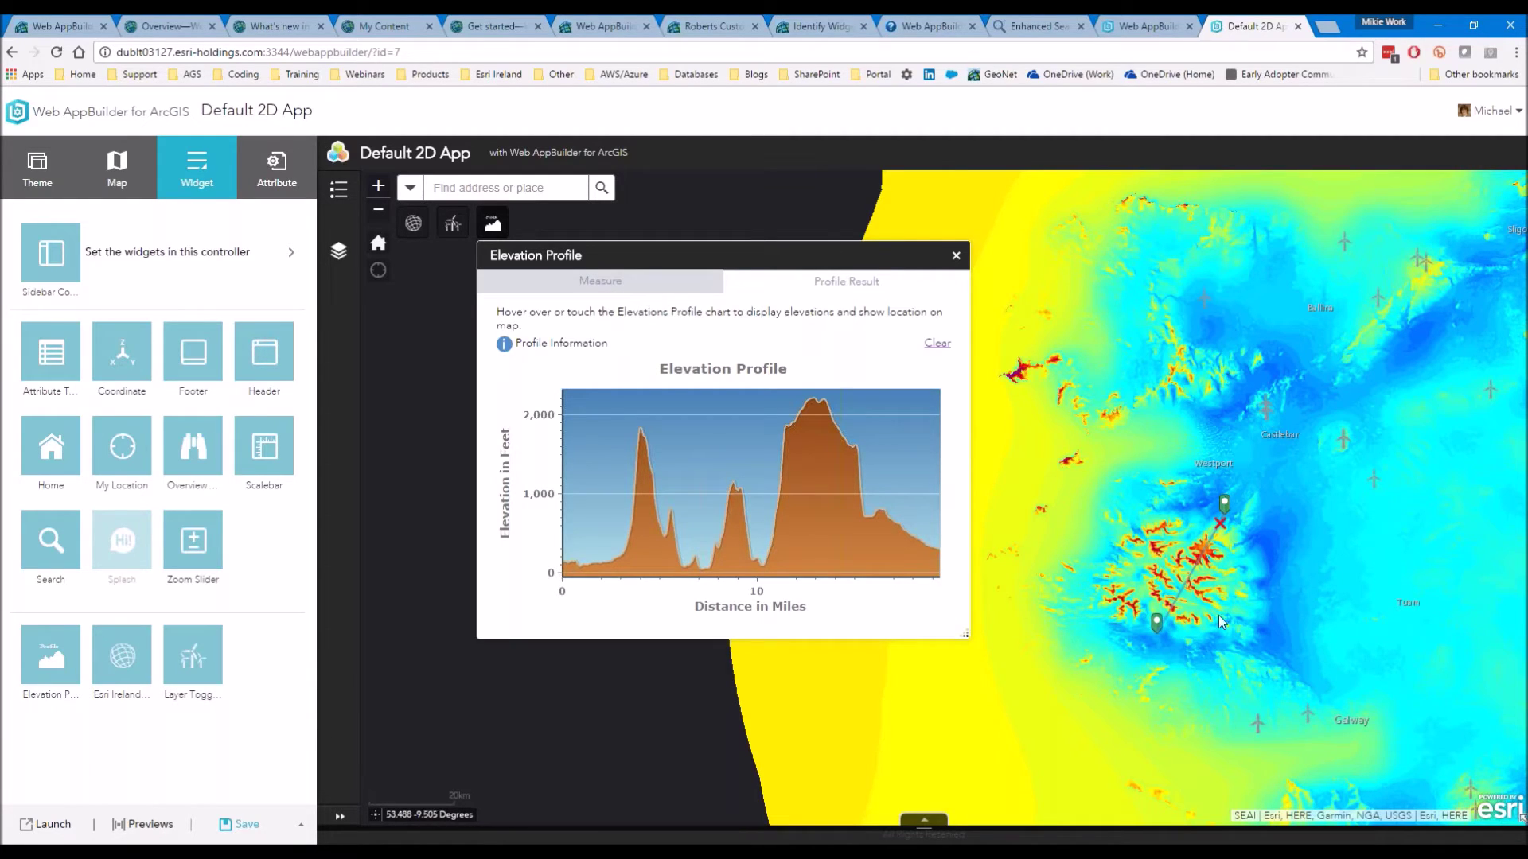
scroll(1219, 614, "up", 1)
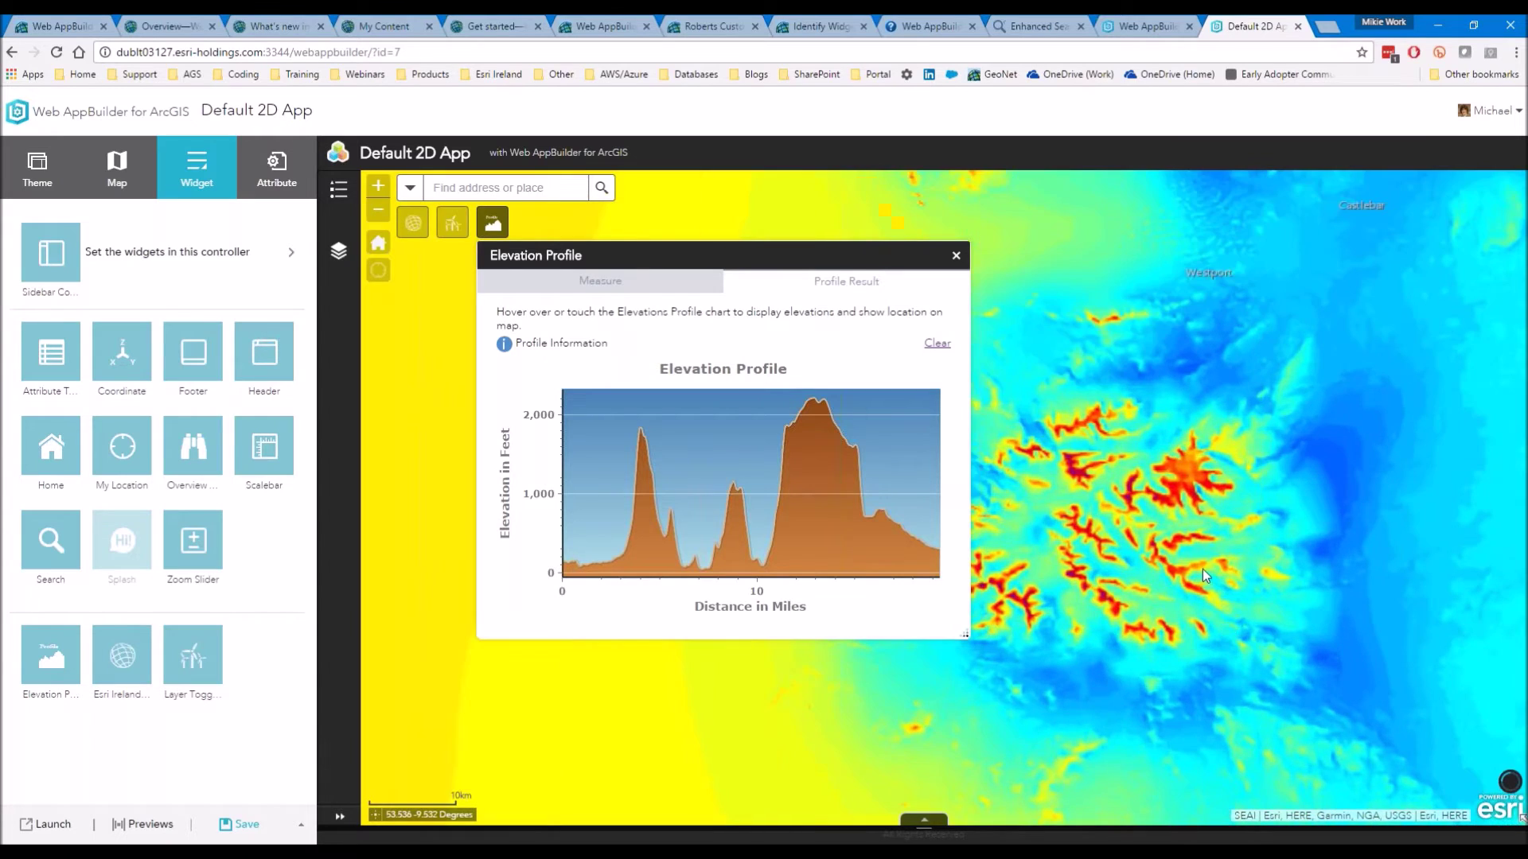
scroll(1202, 569, "up", 1)
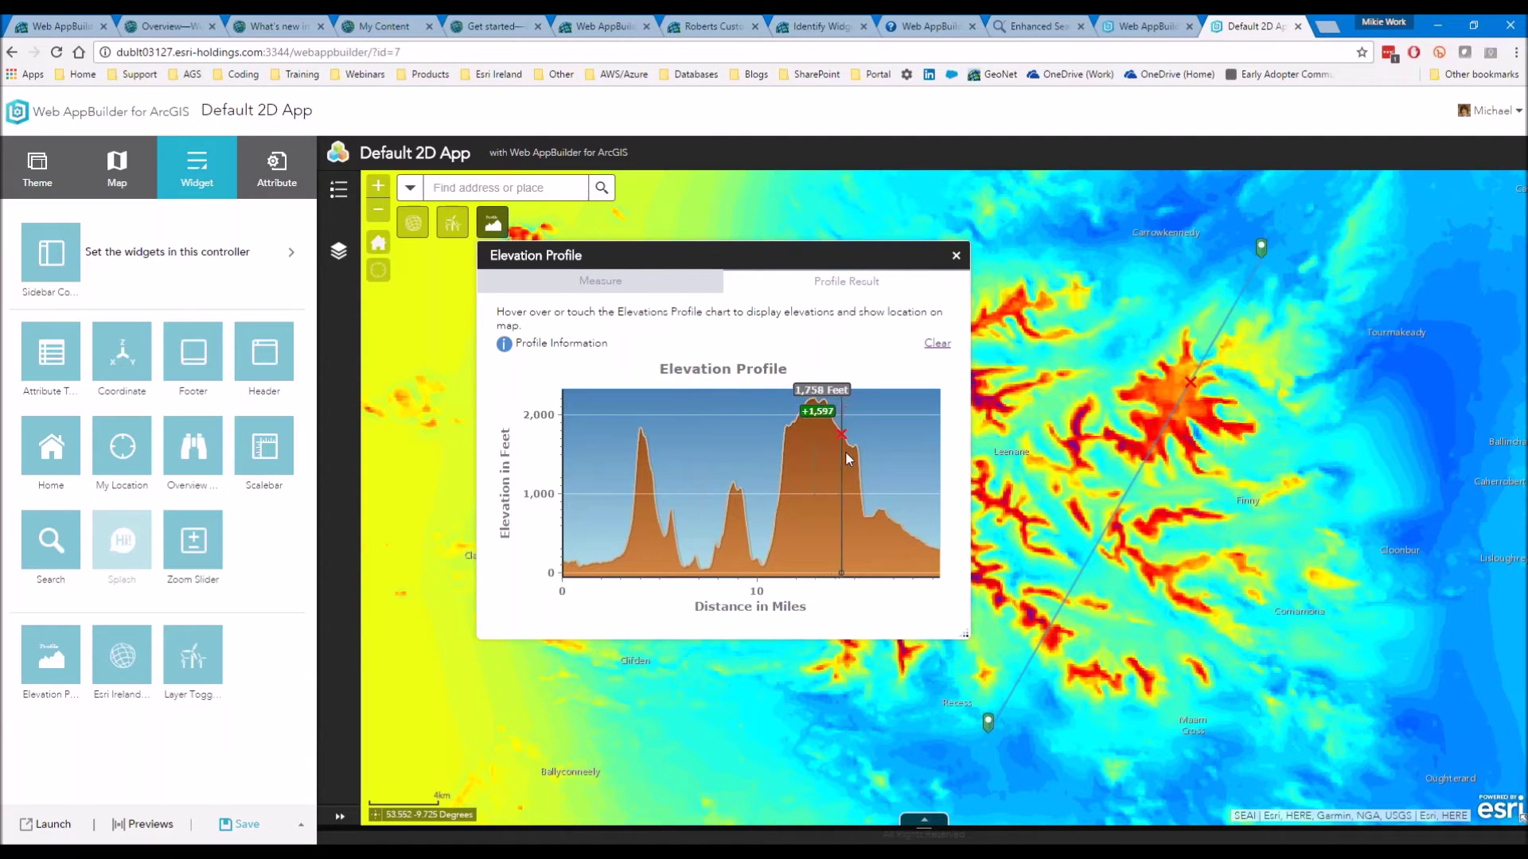
key("Right")
key("Down")
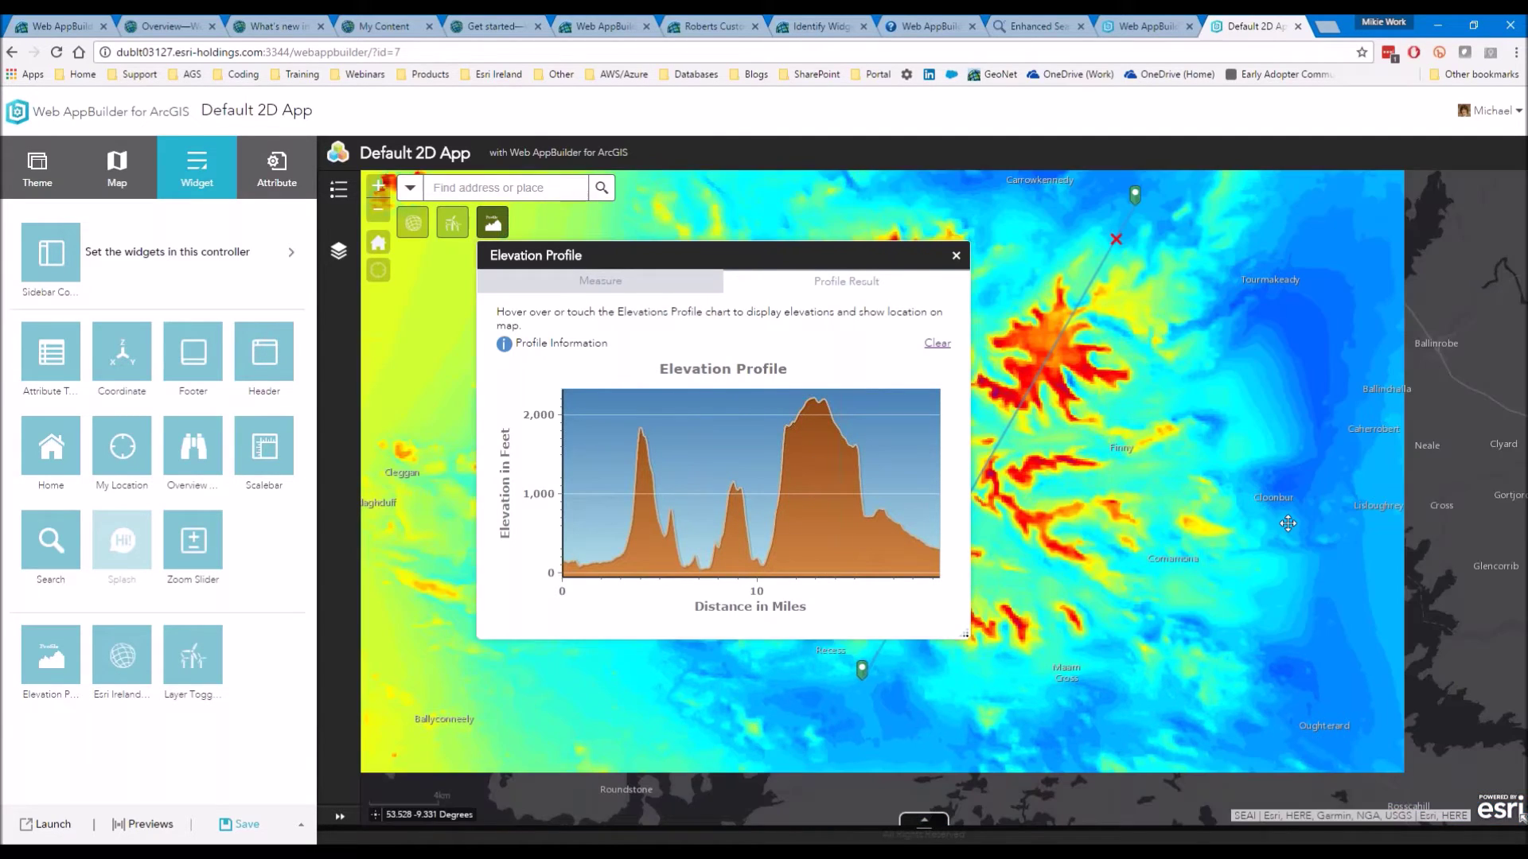
scroll(1291, 541, "down", 3)
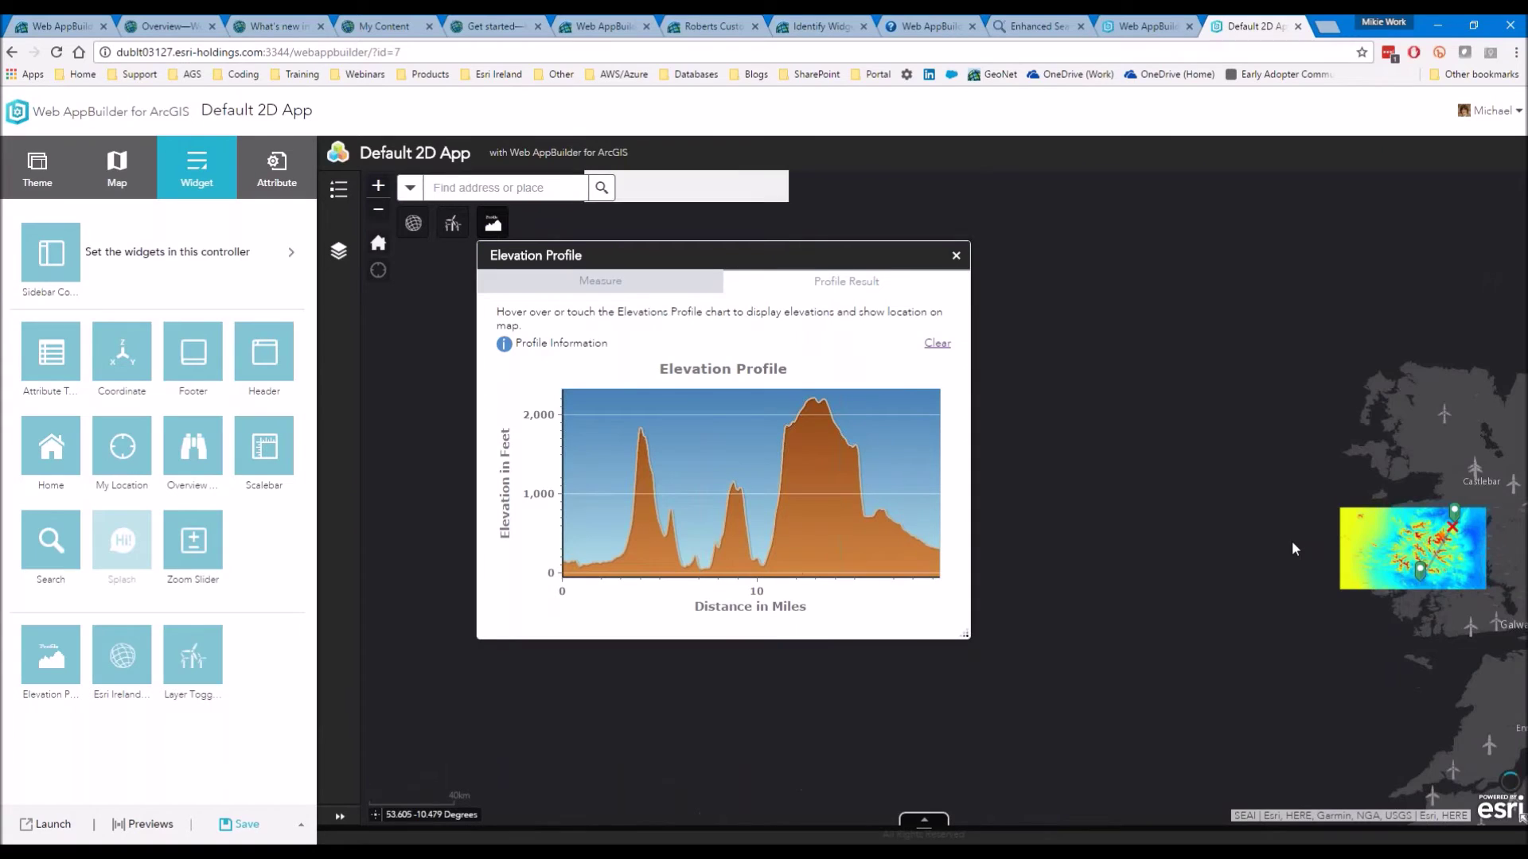
- Draw a new Kilometers profile line from near Castlebar, then close the Elevation Profile window
left_click(617, 285)
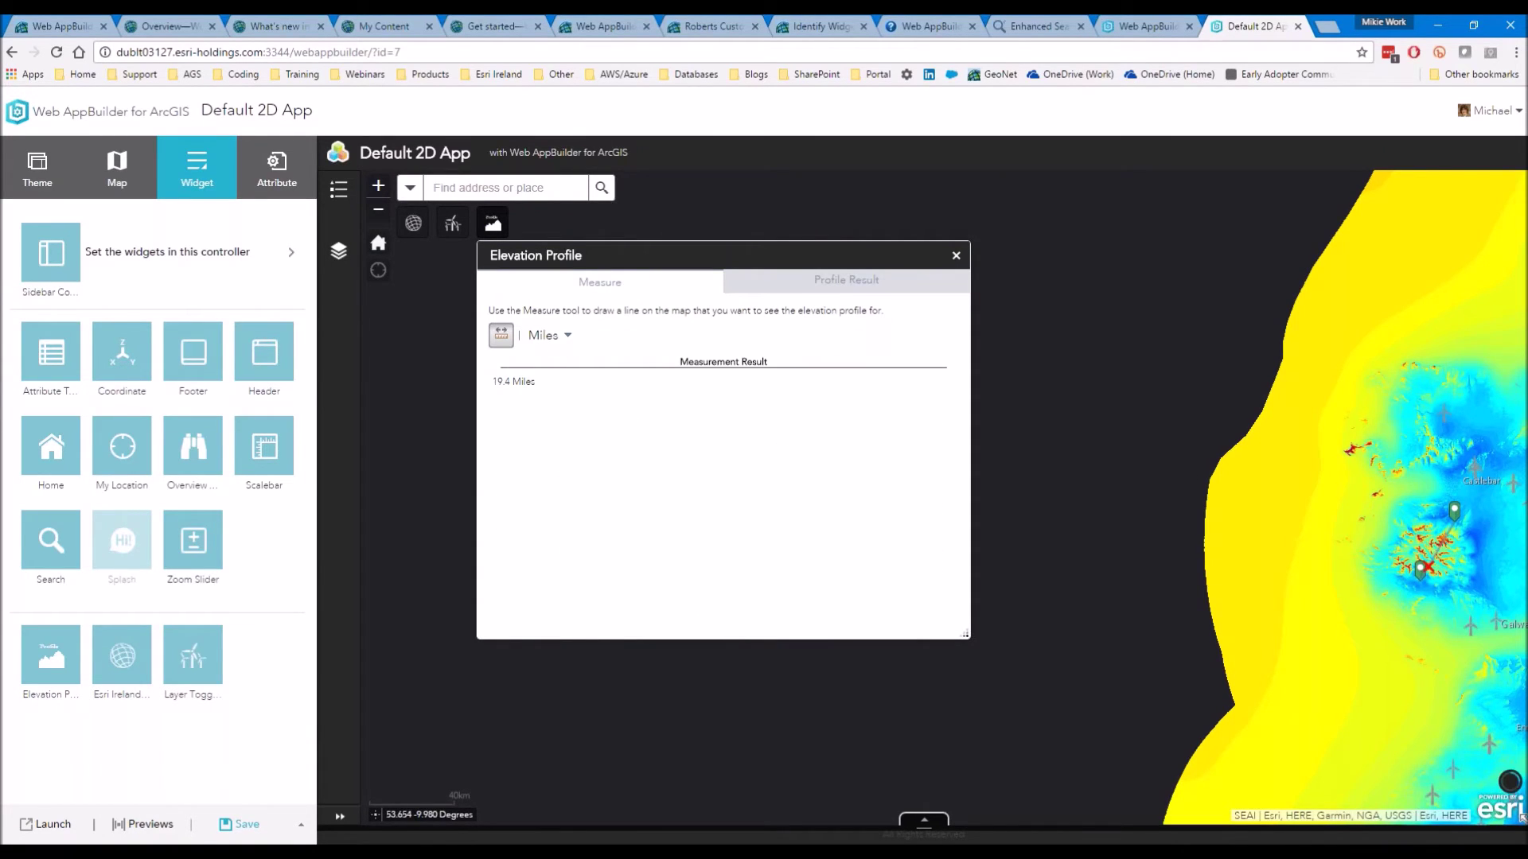
left_click(824, 280)
left_click(686, 285)
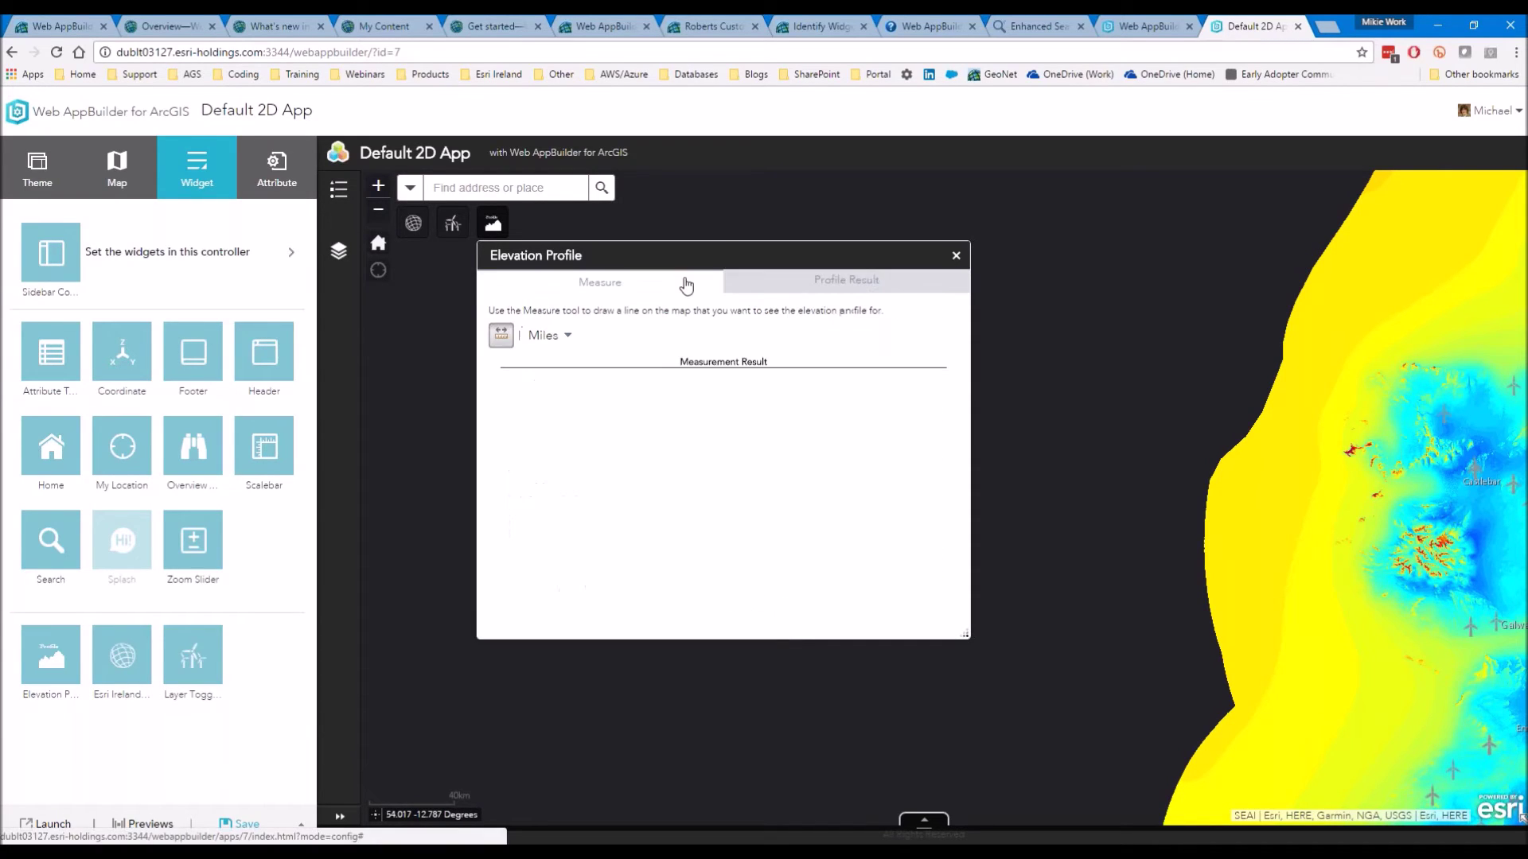
left_click(562, 335)
left_click(590, 374)
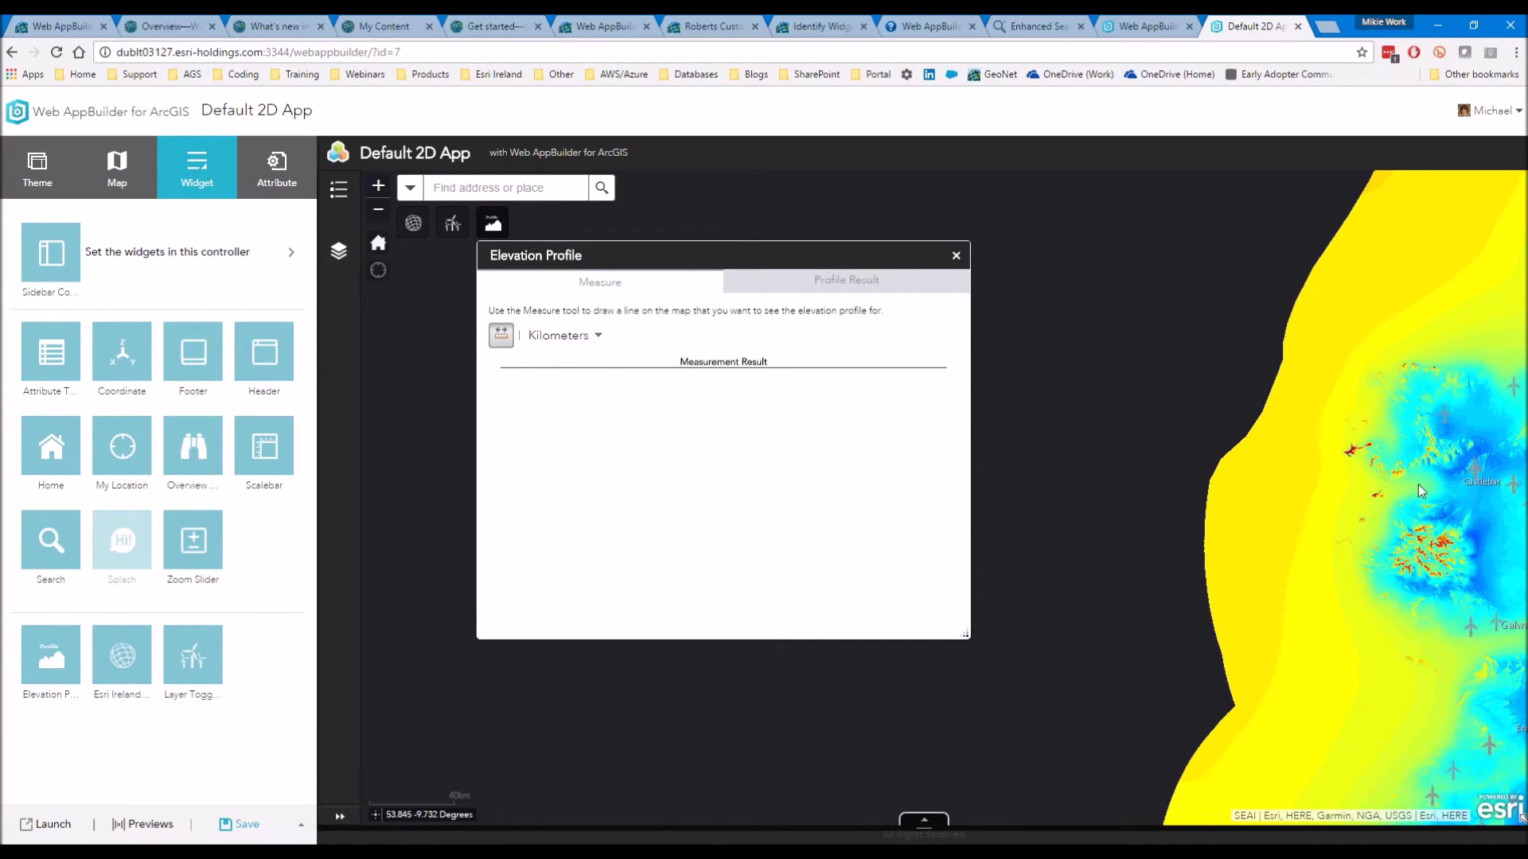
left_click(1430, 524)
double_click(1054, 256)
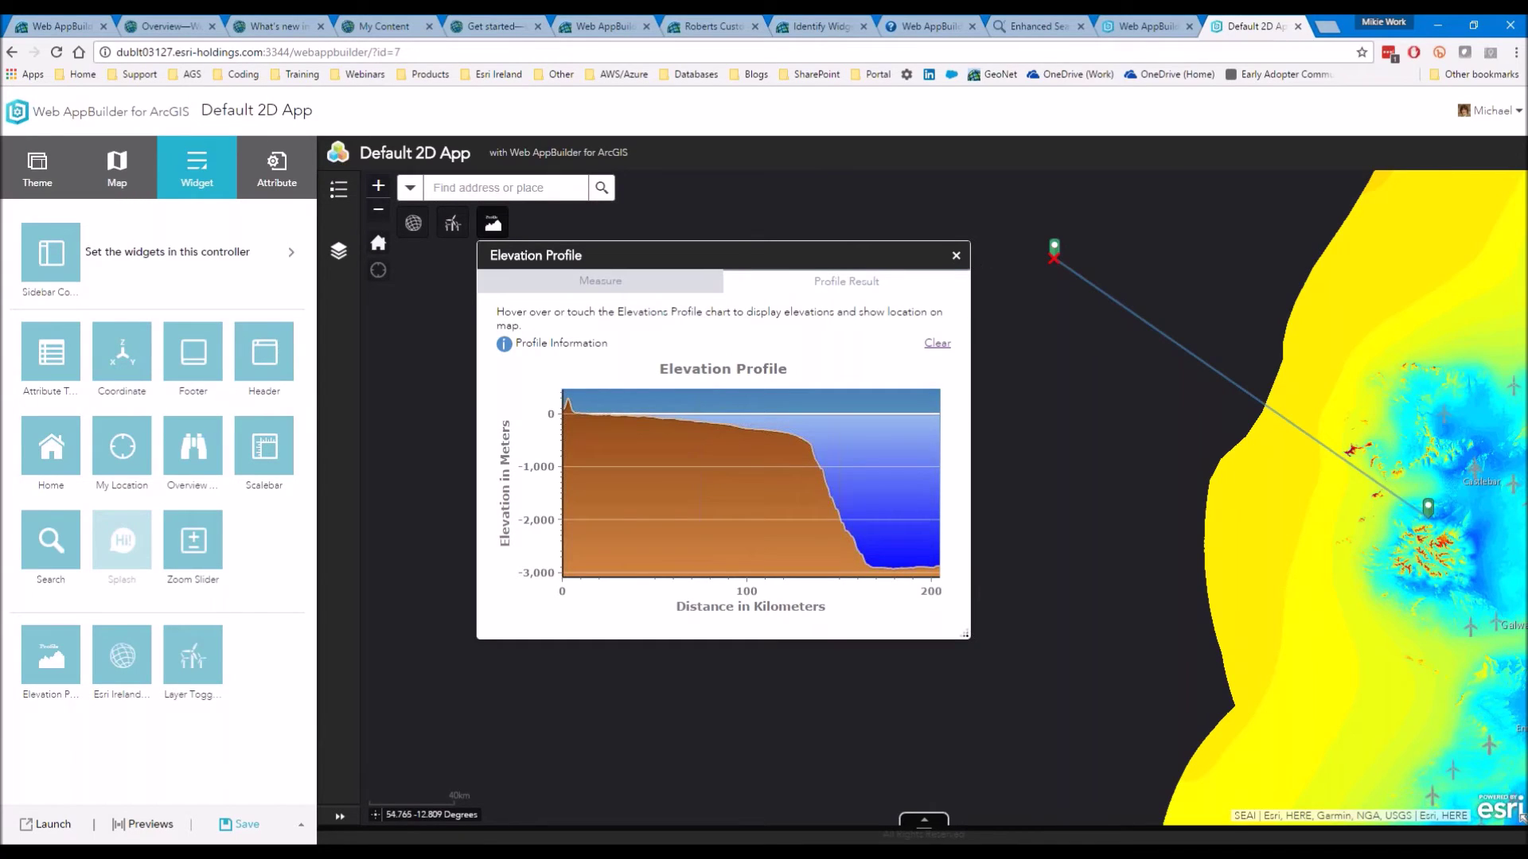
left_click(955, 257)
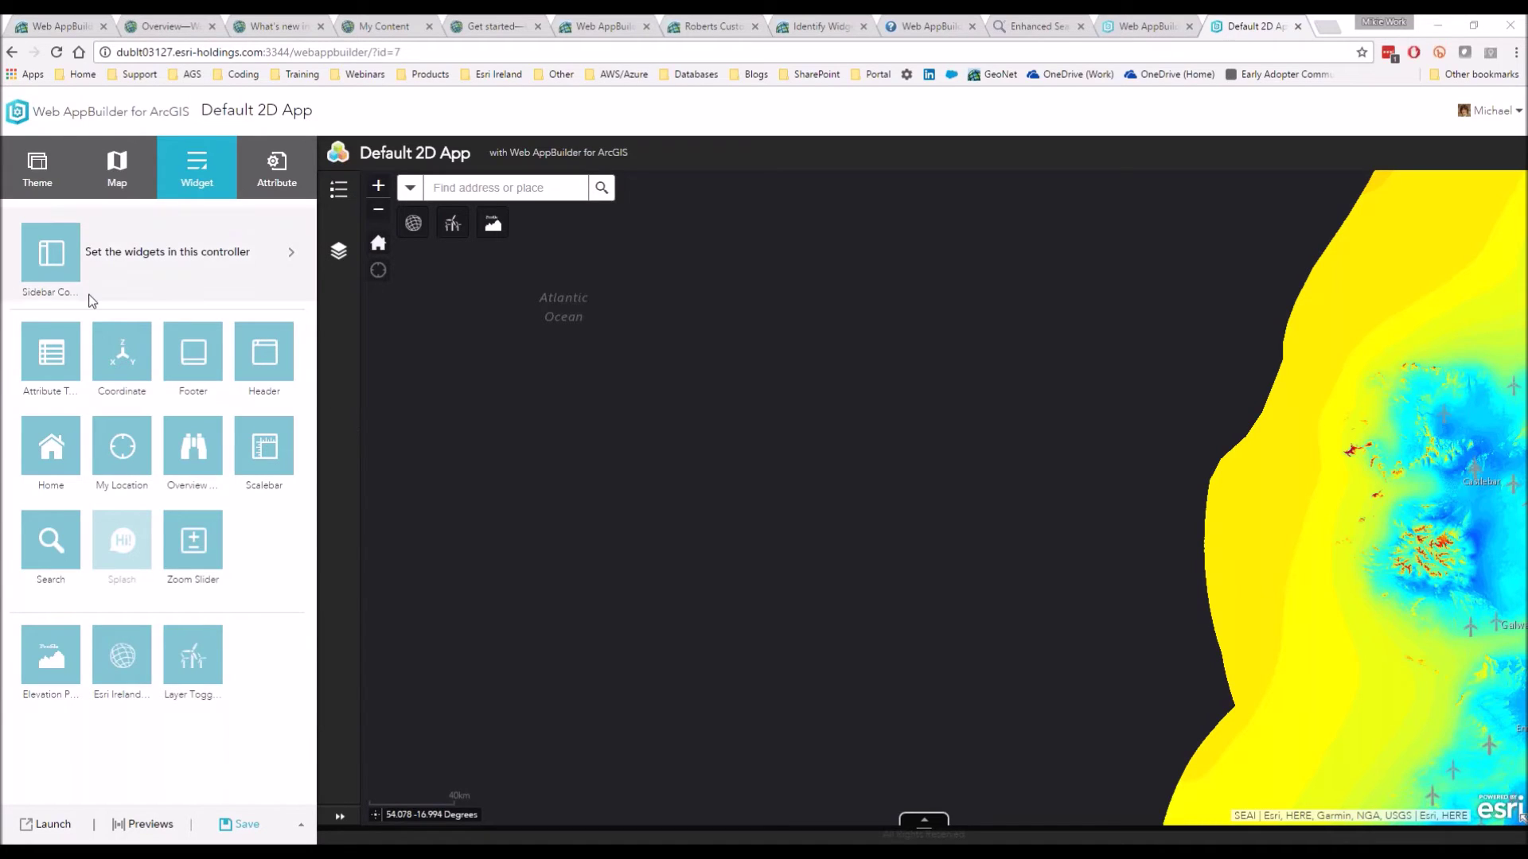
- Remove the Legend and Layer List widgets from the sidebar controller
left_click(196, 256)
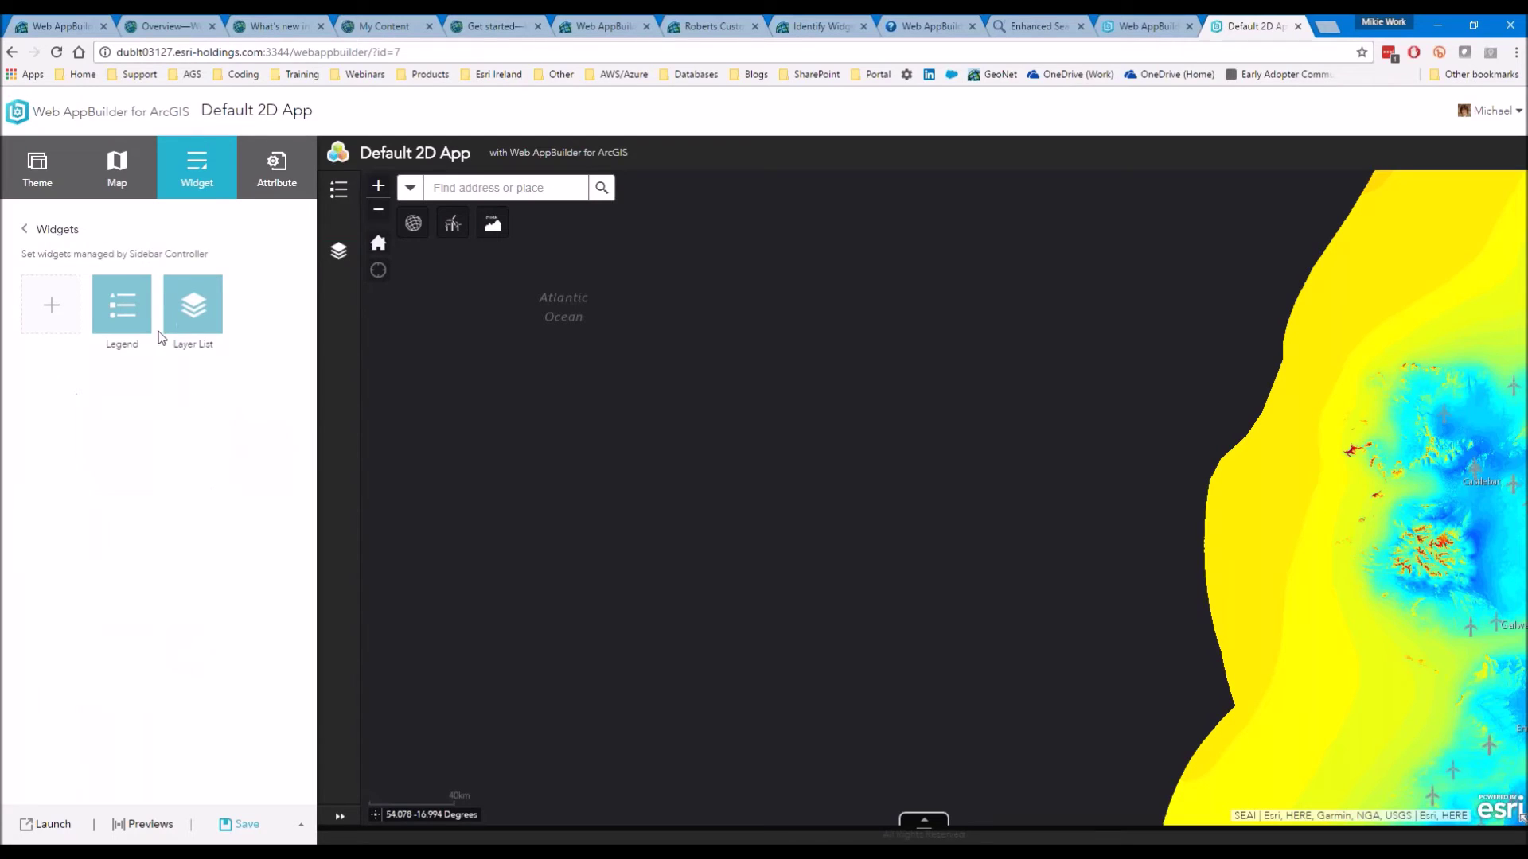
mouse_move(141, 301)
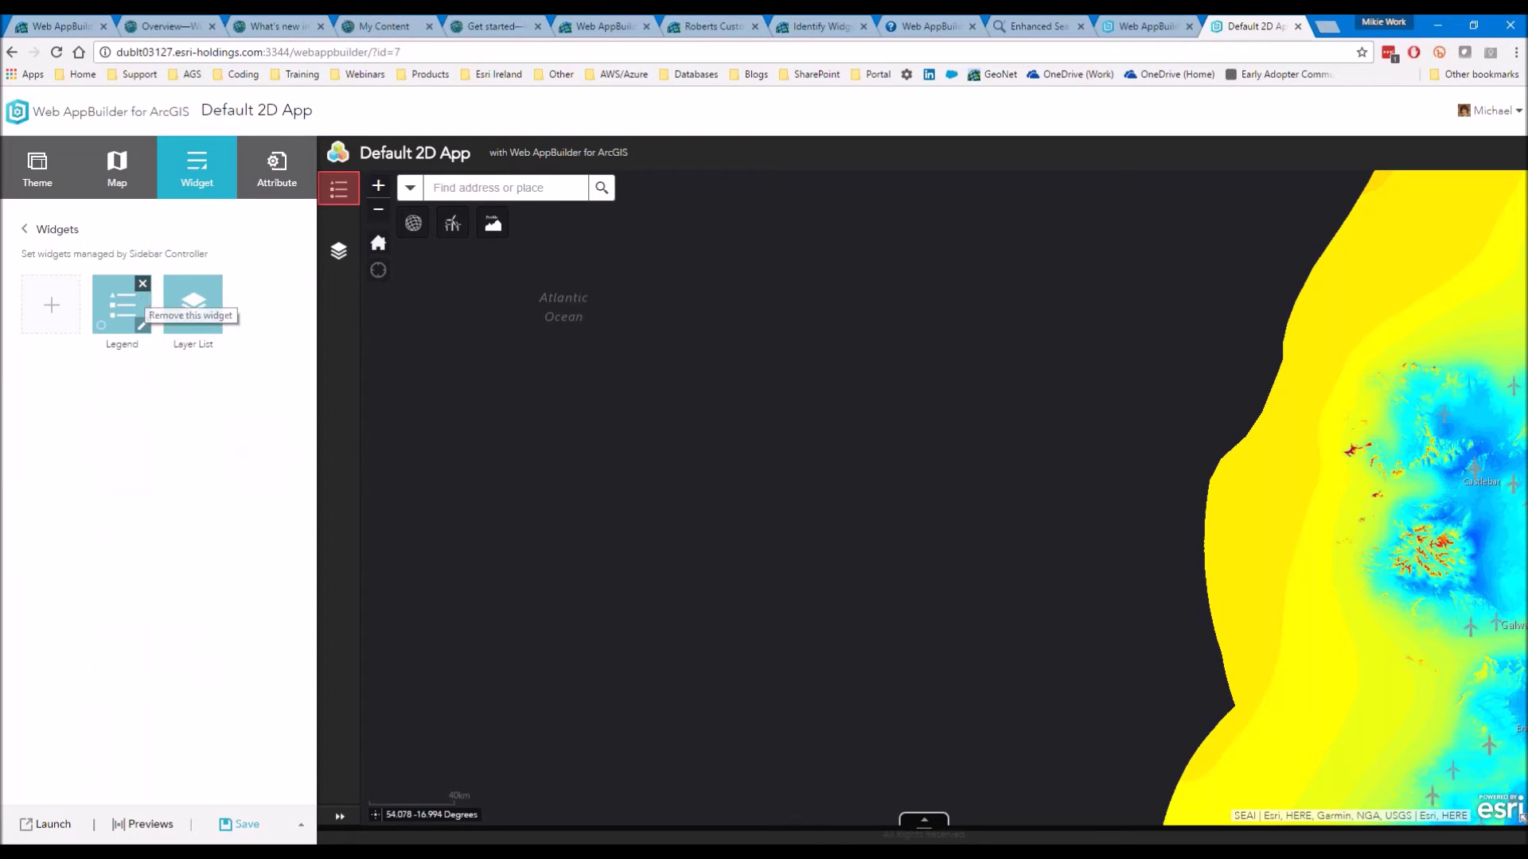
left_click(143, 283)
left_click(780, 488)
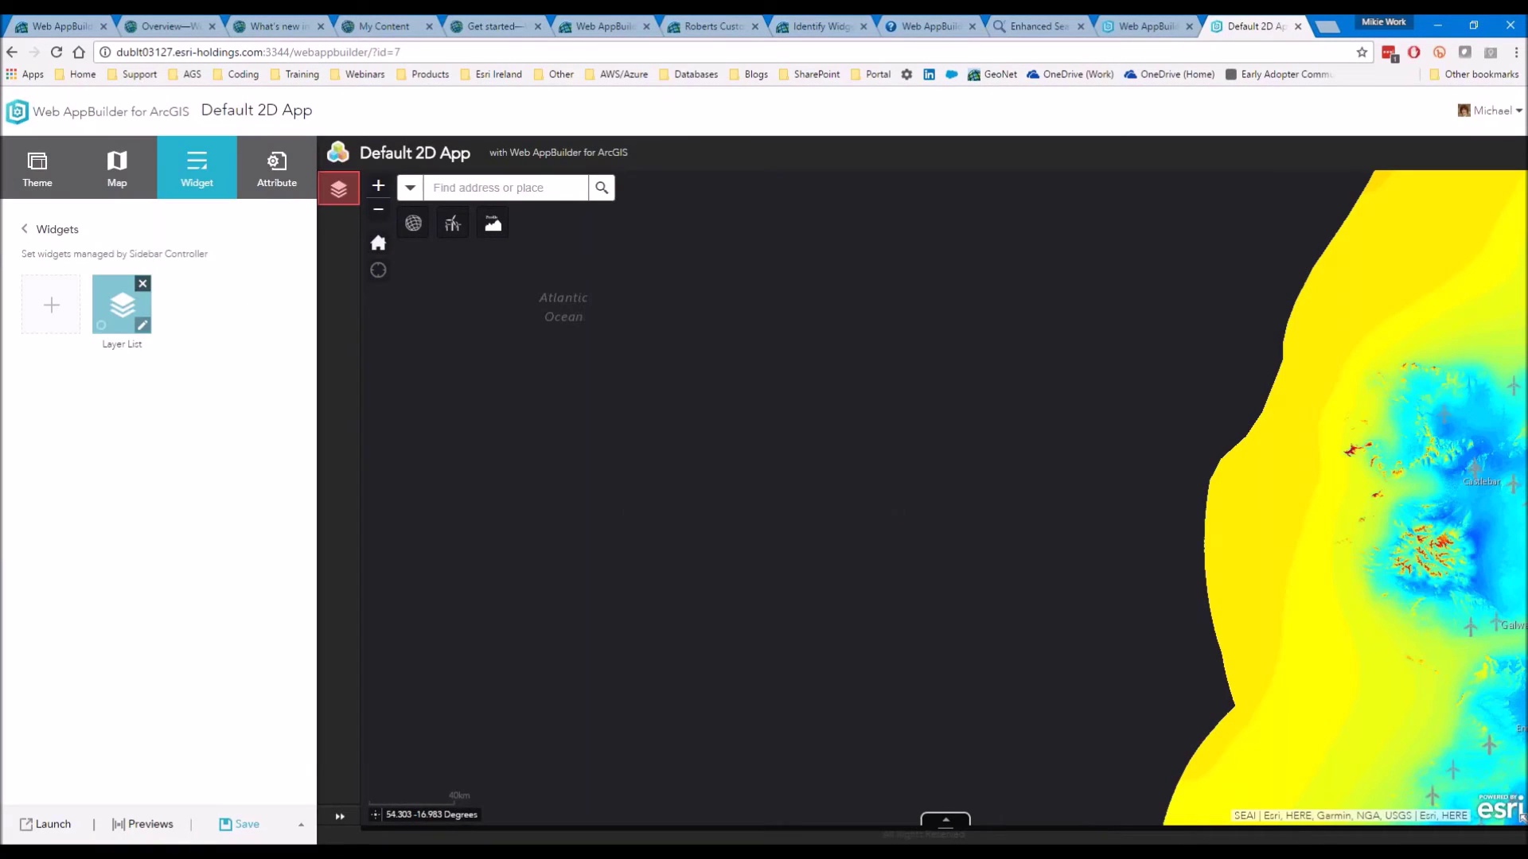
left_click(142, 283)
left_click(783, 495)
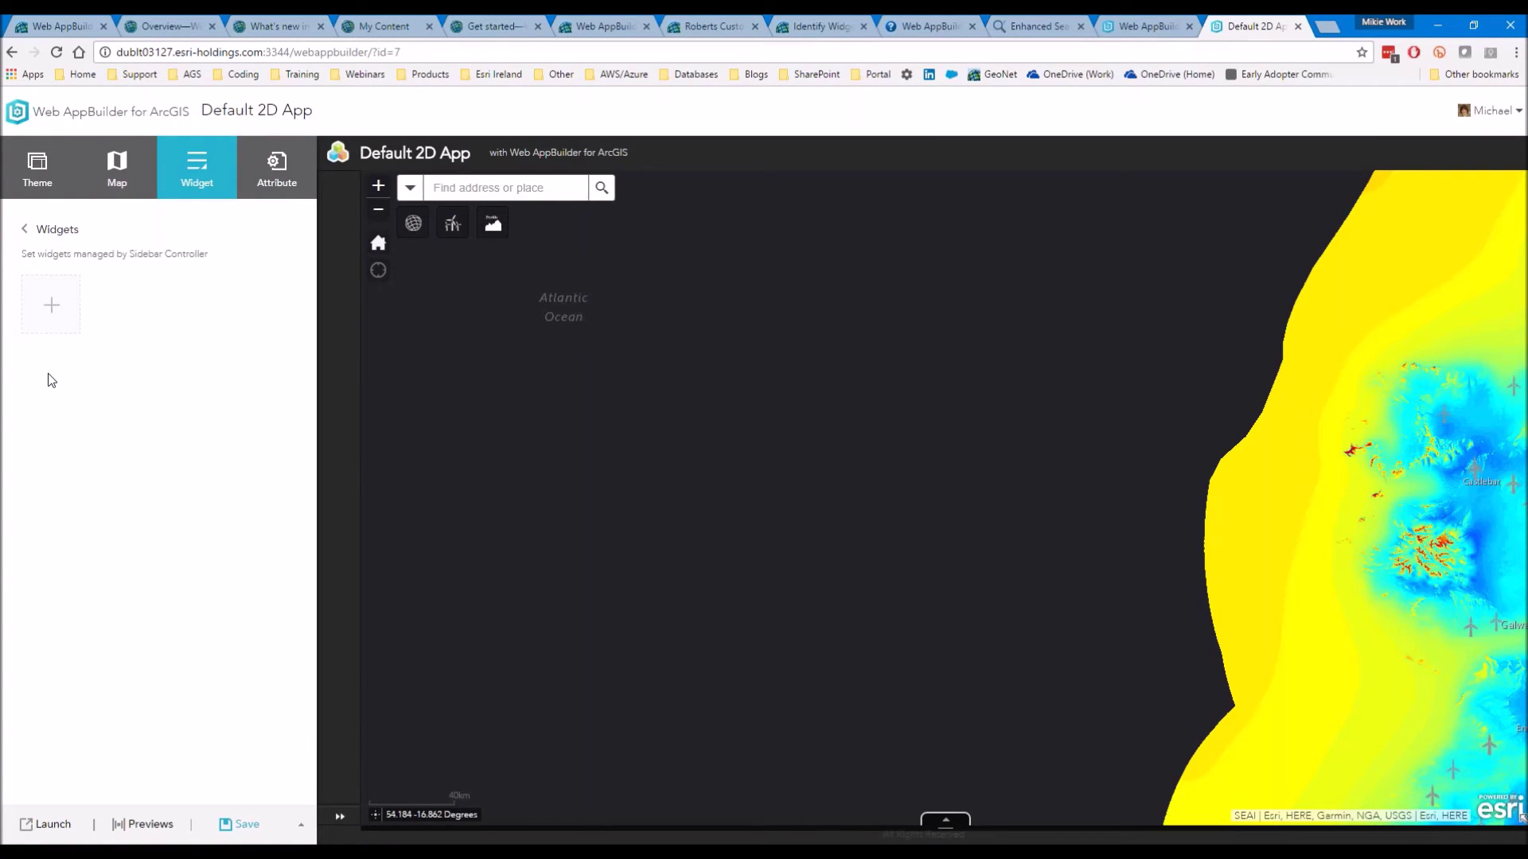
- Add a Basemap Gallery widget to the sidebar controller
left_click(52, 304)
left_click(618, 304)
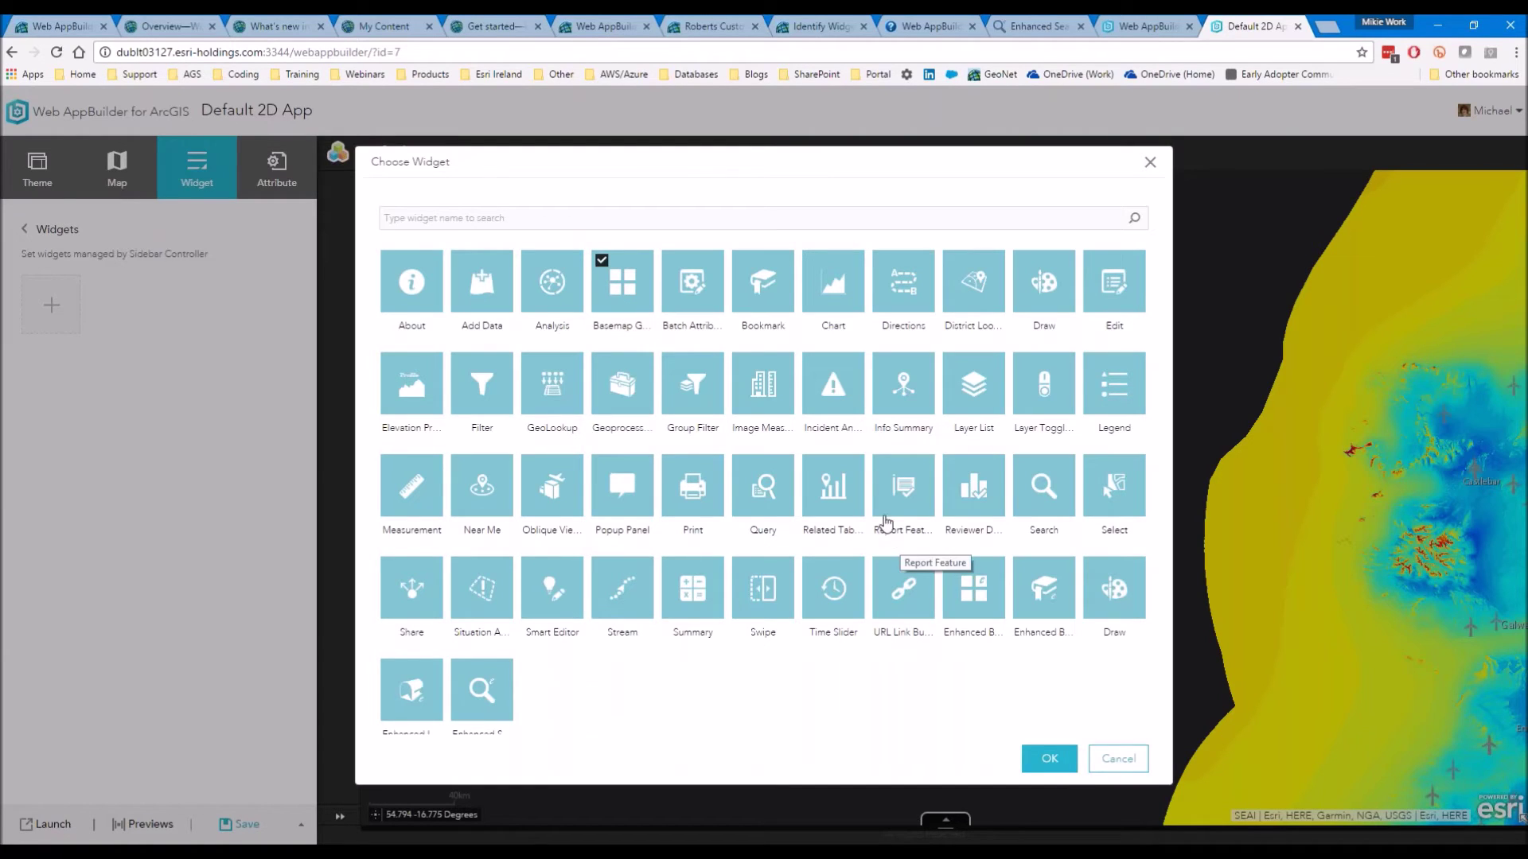
left_click(1049, 757)
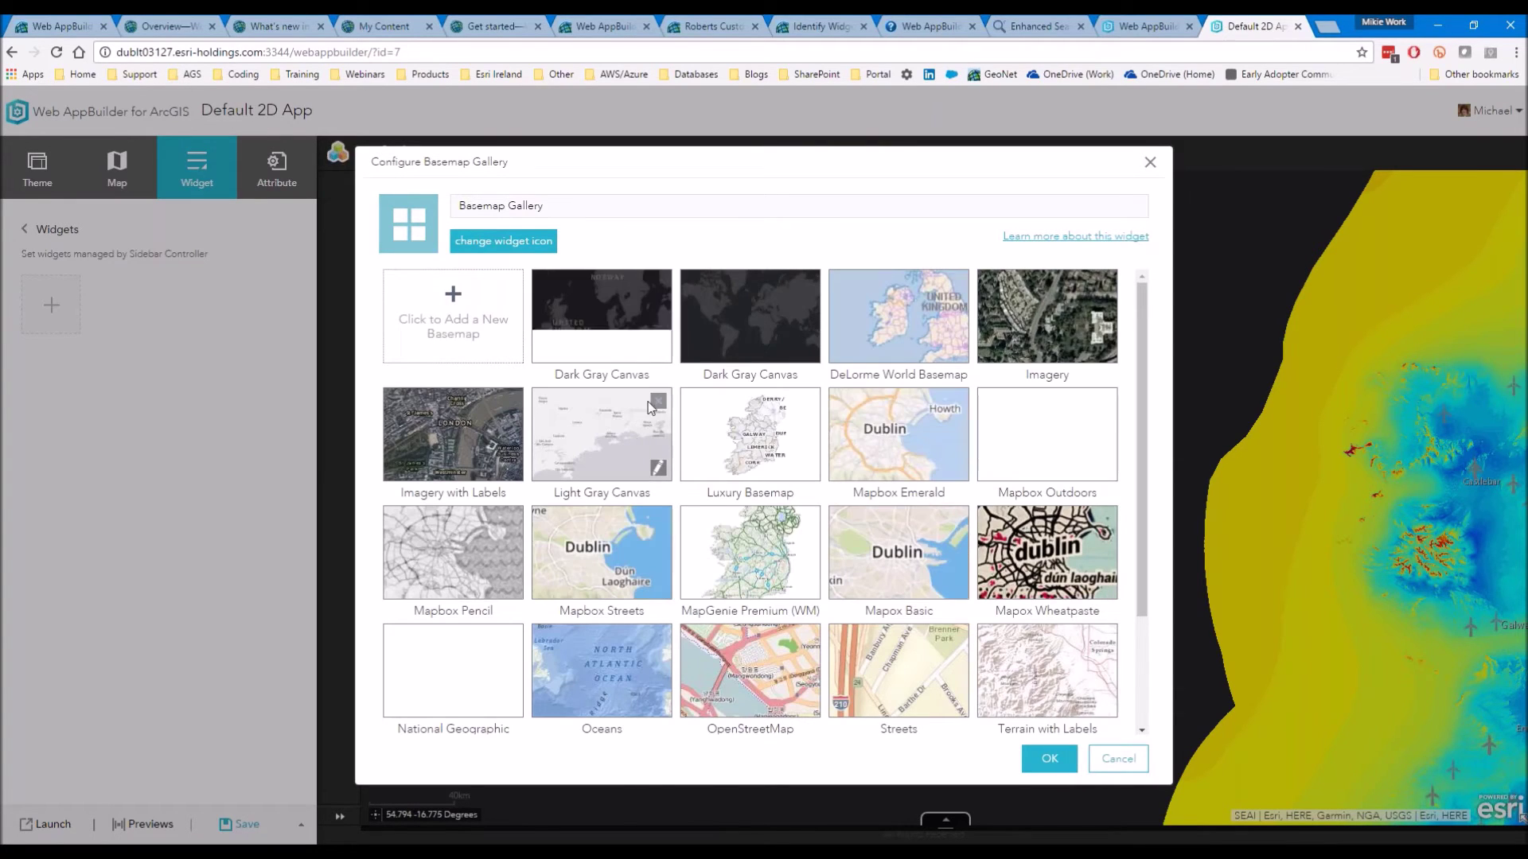
- Delete the Watercolour, Topographic (Vector), Oceans, Streets and Terrain with Labels basemaps
scroll(832, 483, "down", 1)
scroll(831, 483, "down", 2)
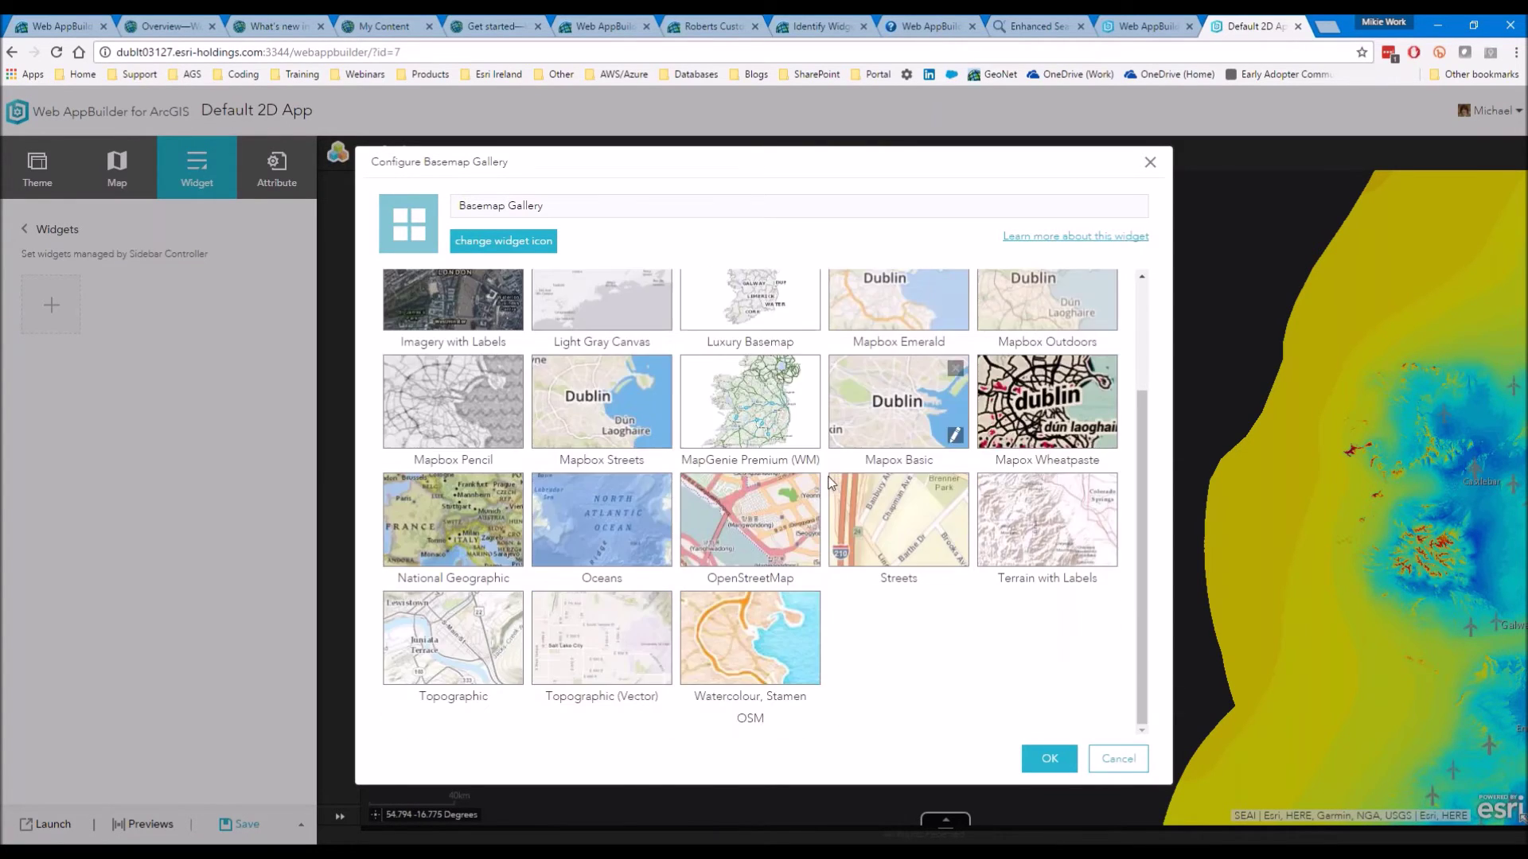
scroll(716, 509, "up", 3)
mouse_move(876, 555)
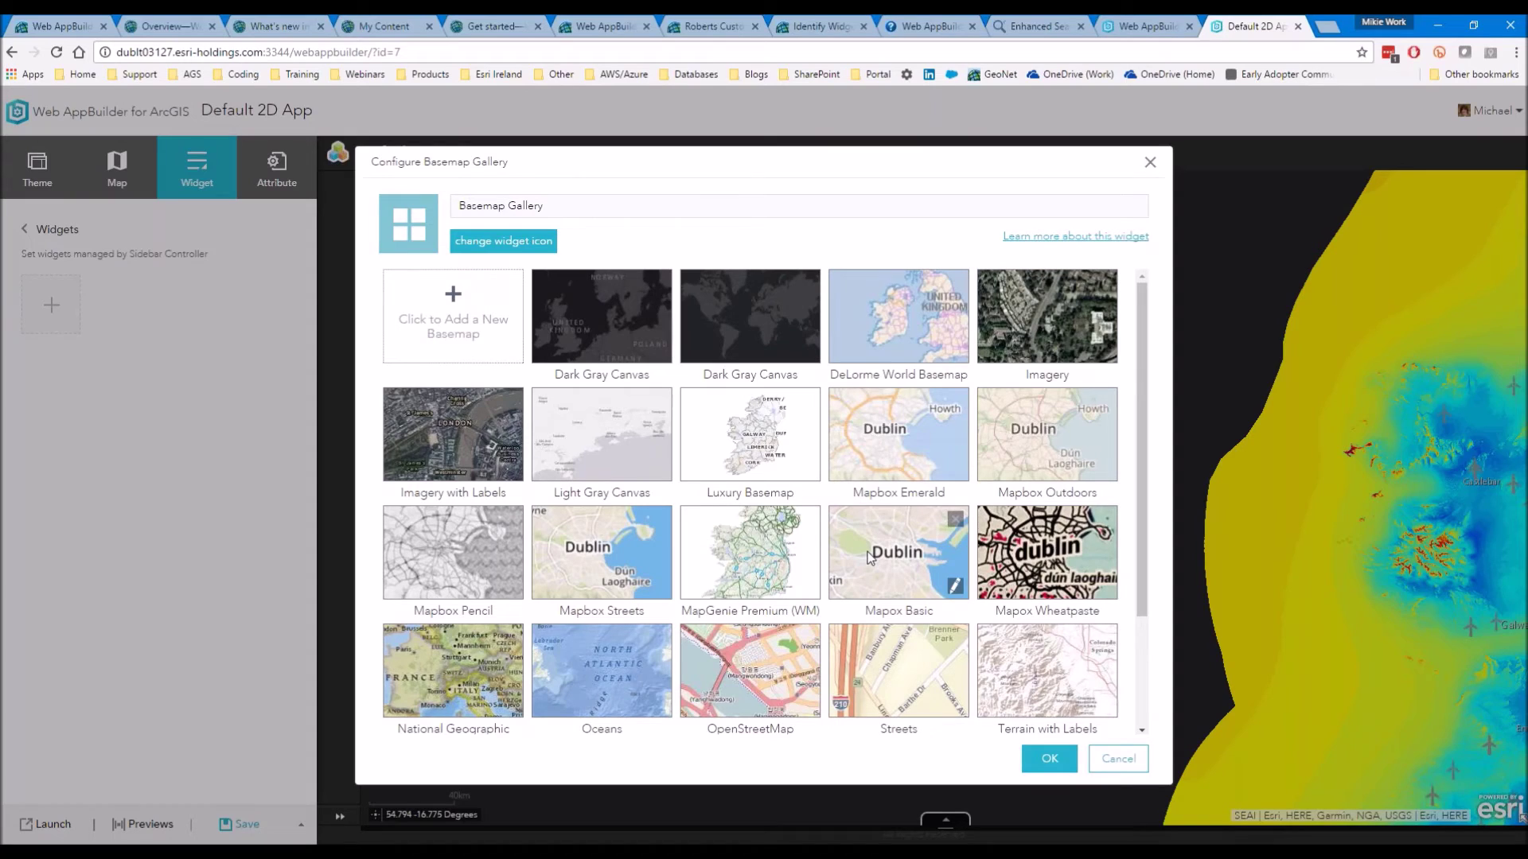
mouse_move(770, 480)
mouse_move(607, 471)
scroll(582, 486, "down", 2)
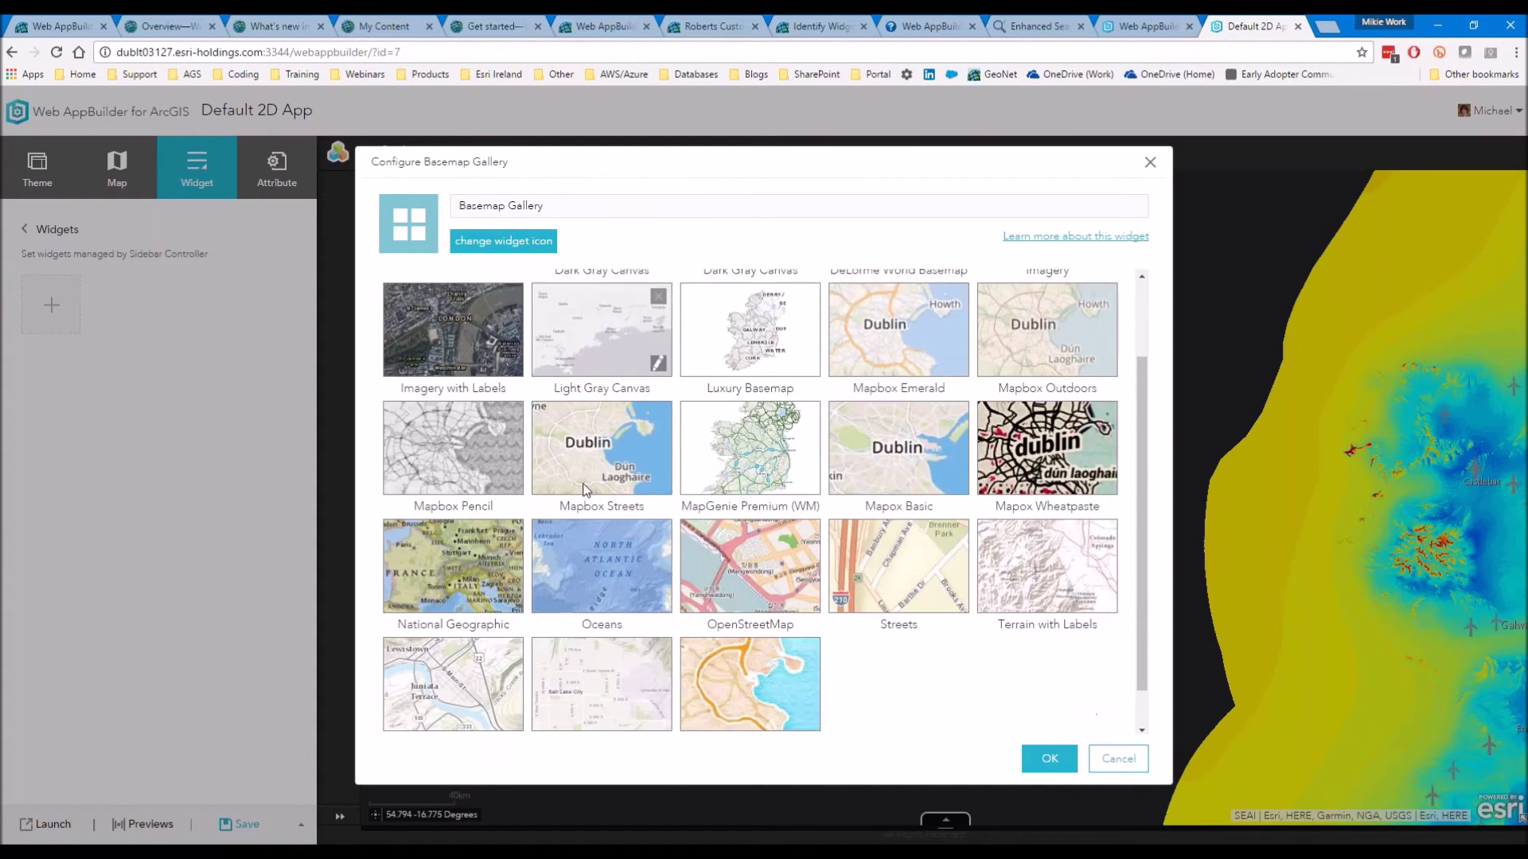
left_click(806, 608)
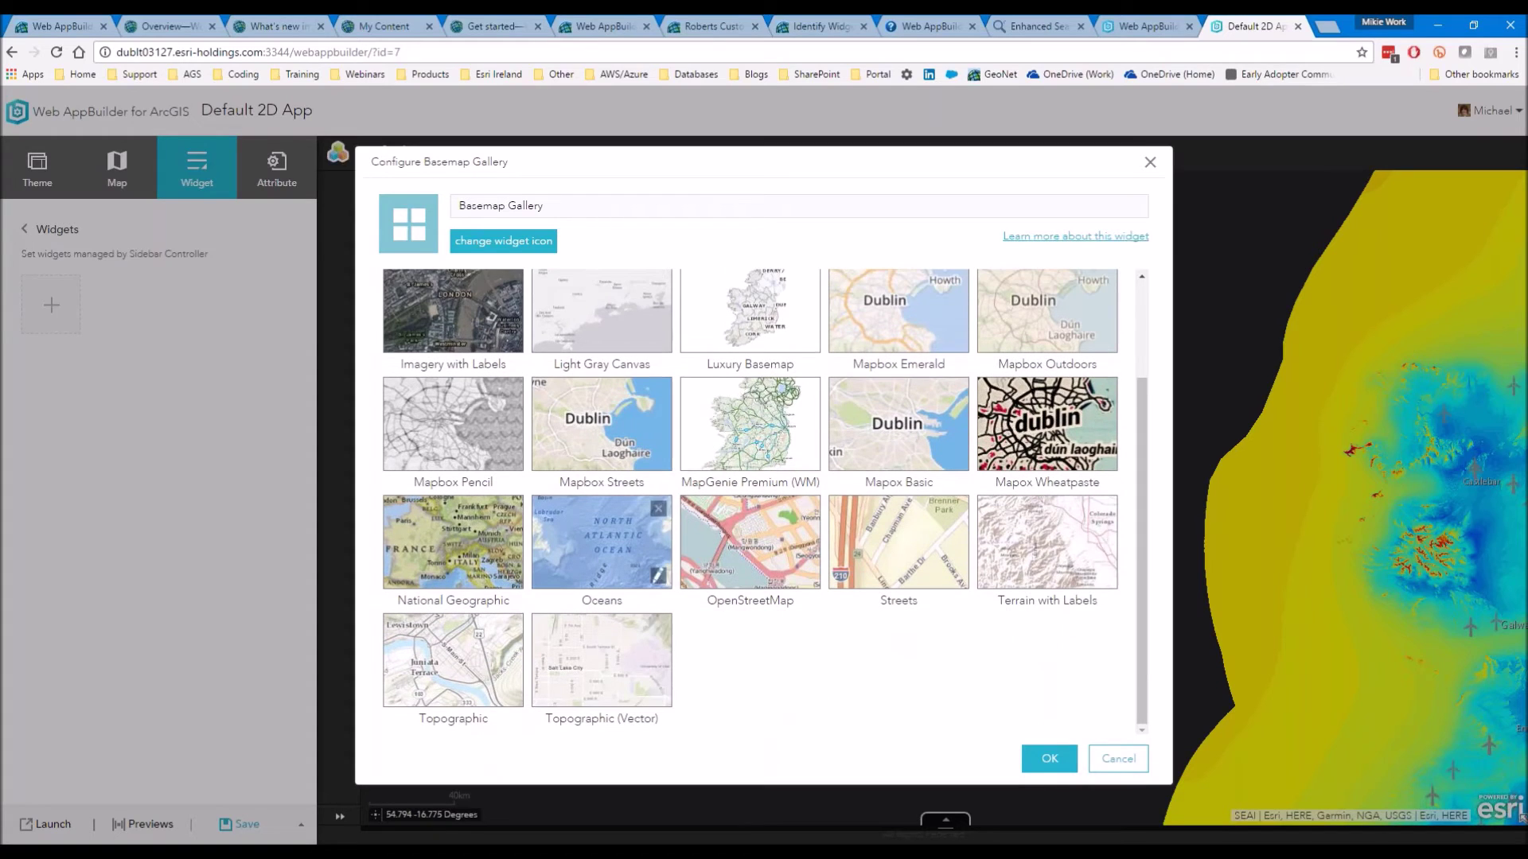
left_click(658, 629)
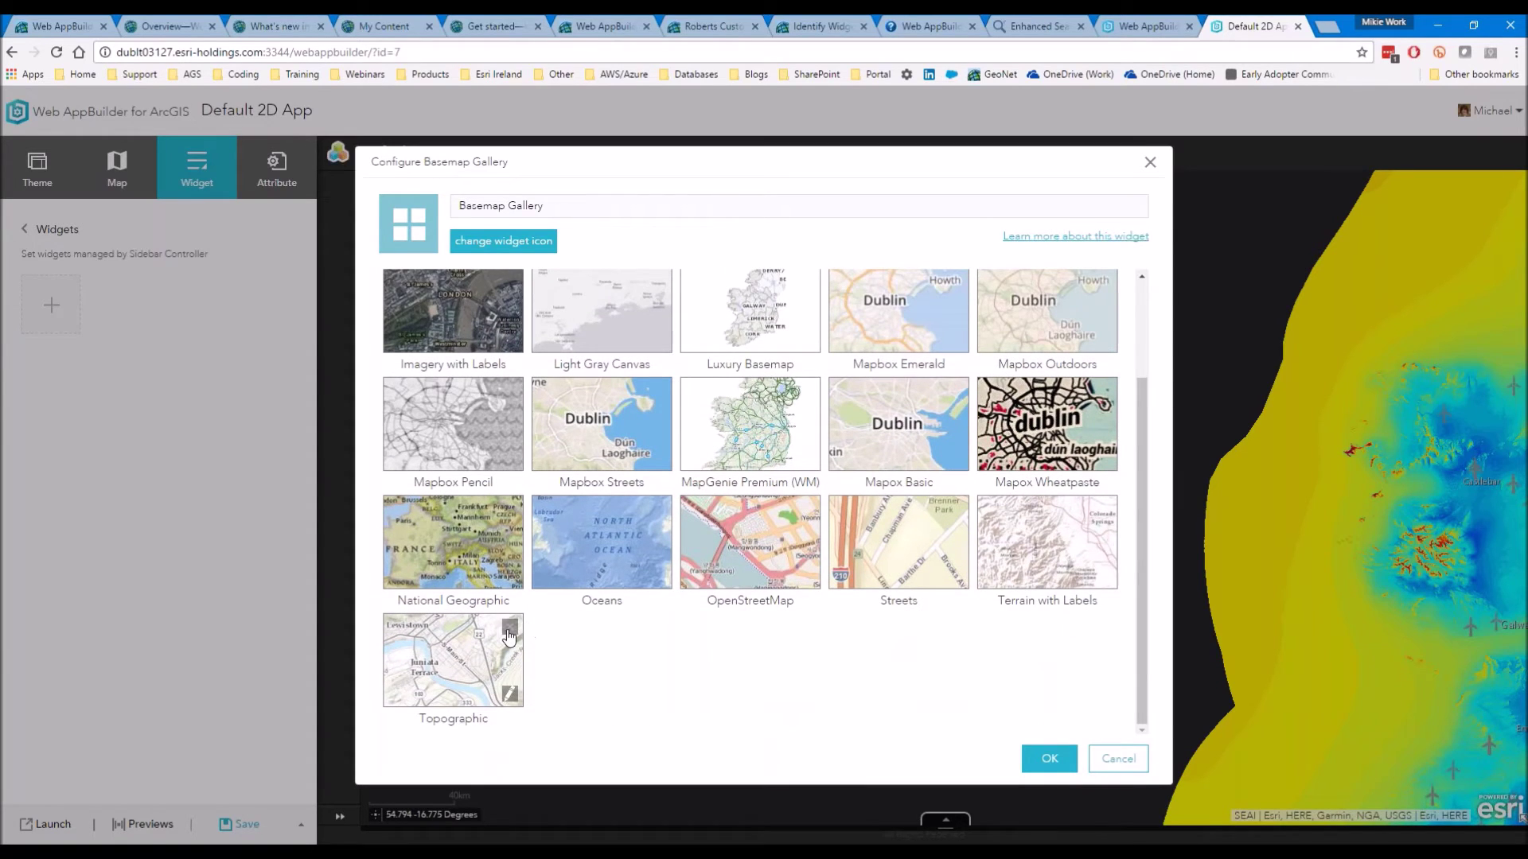
scroll(513, 637, "up", 3)
left_click(658, 627)
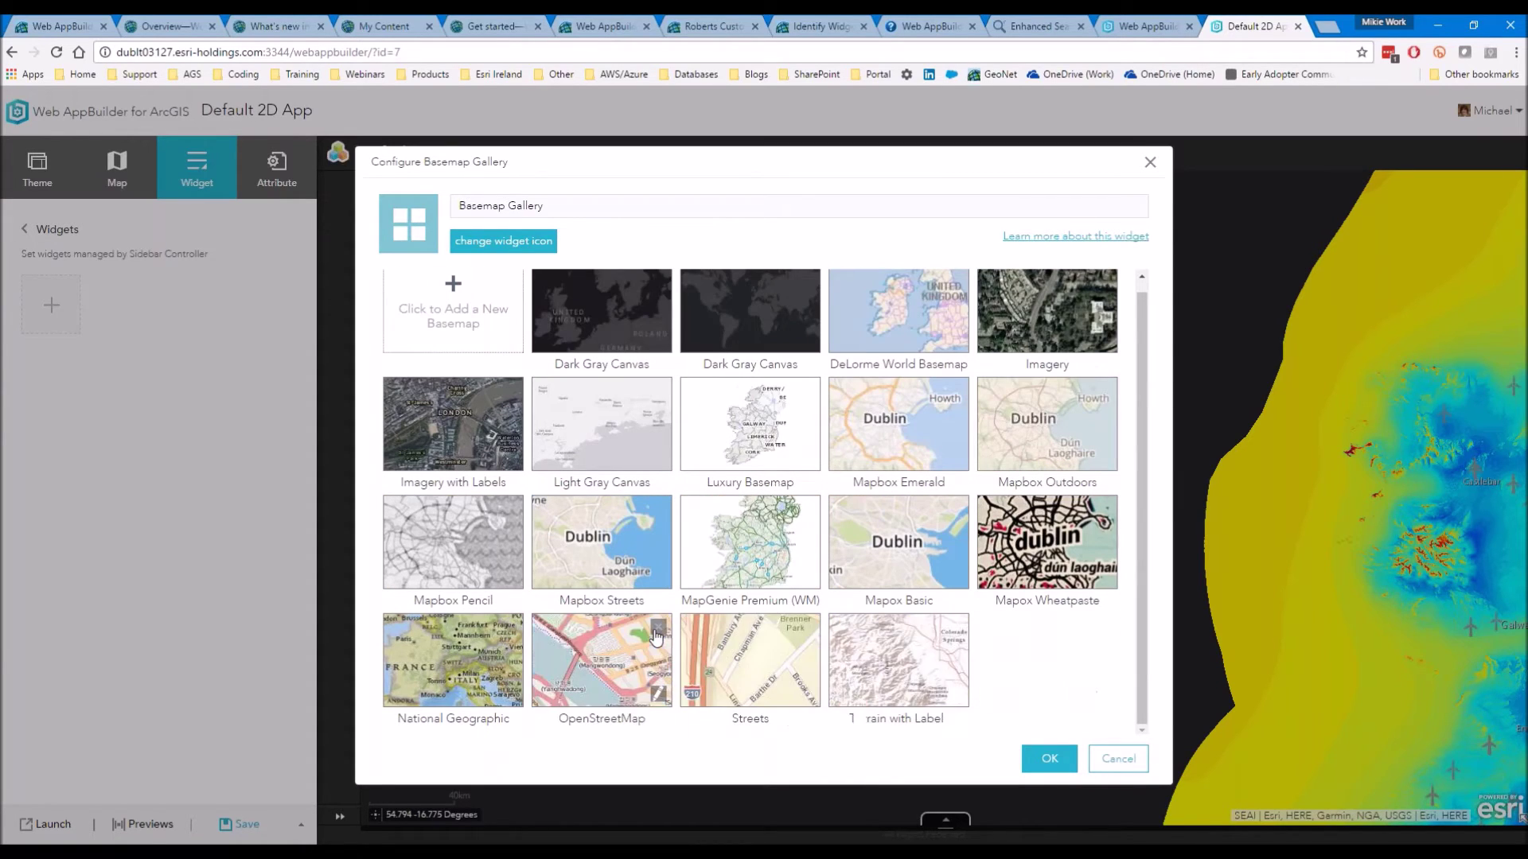
left_click(807, 632)
left_click(807, 629)
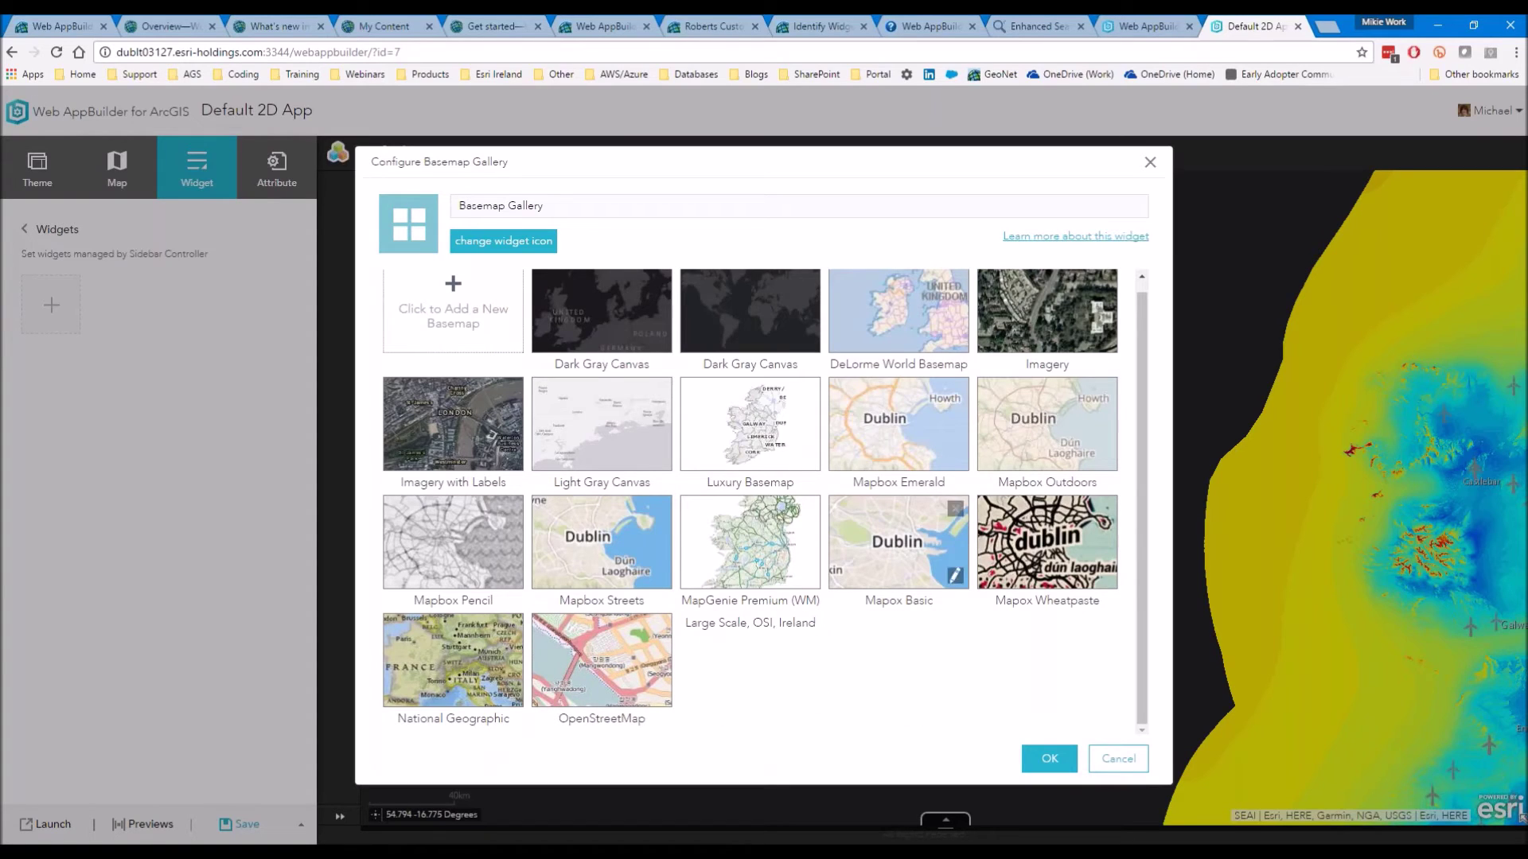
- Delete the Mapbox basemaps, Luxury Basemap and Imagery with Labels, then save the gallery
left_click(954, 510)
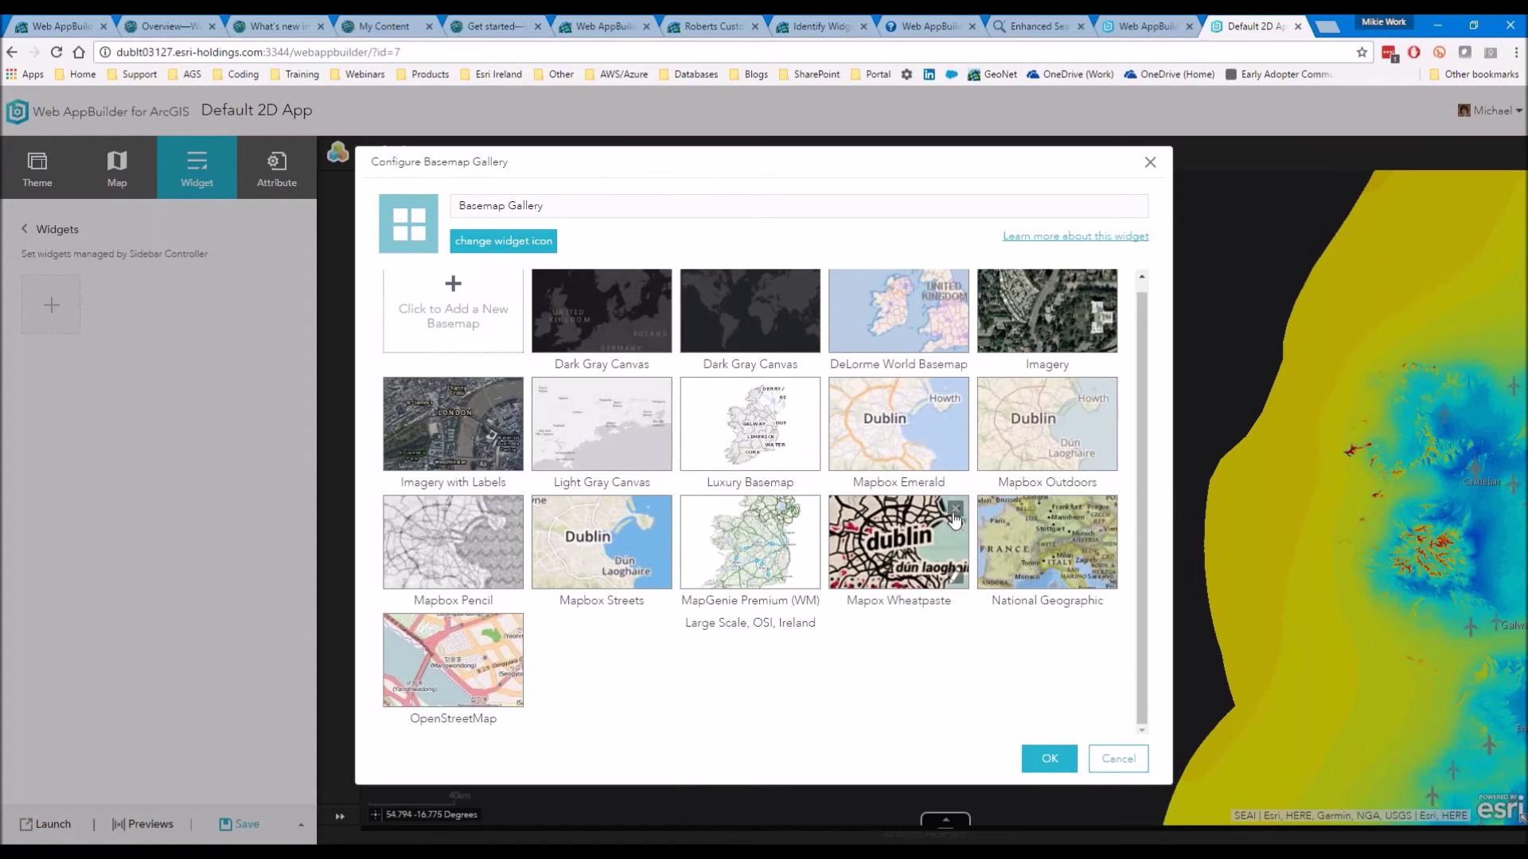
left_click(954, 511)
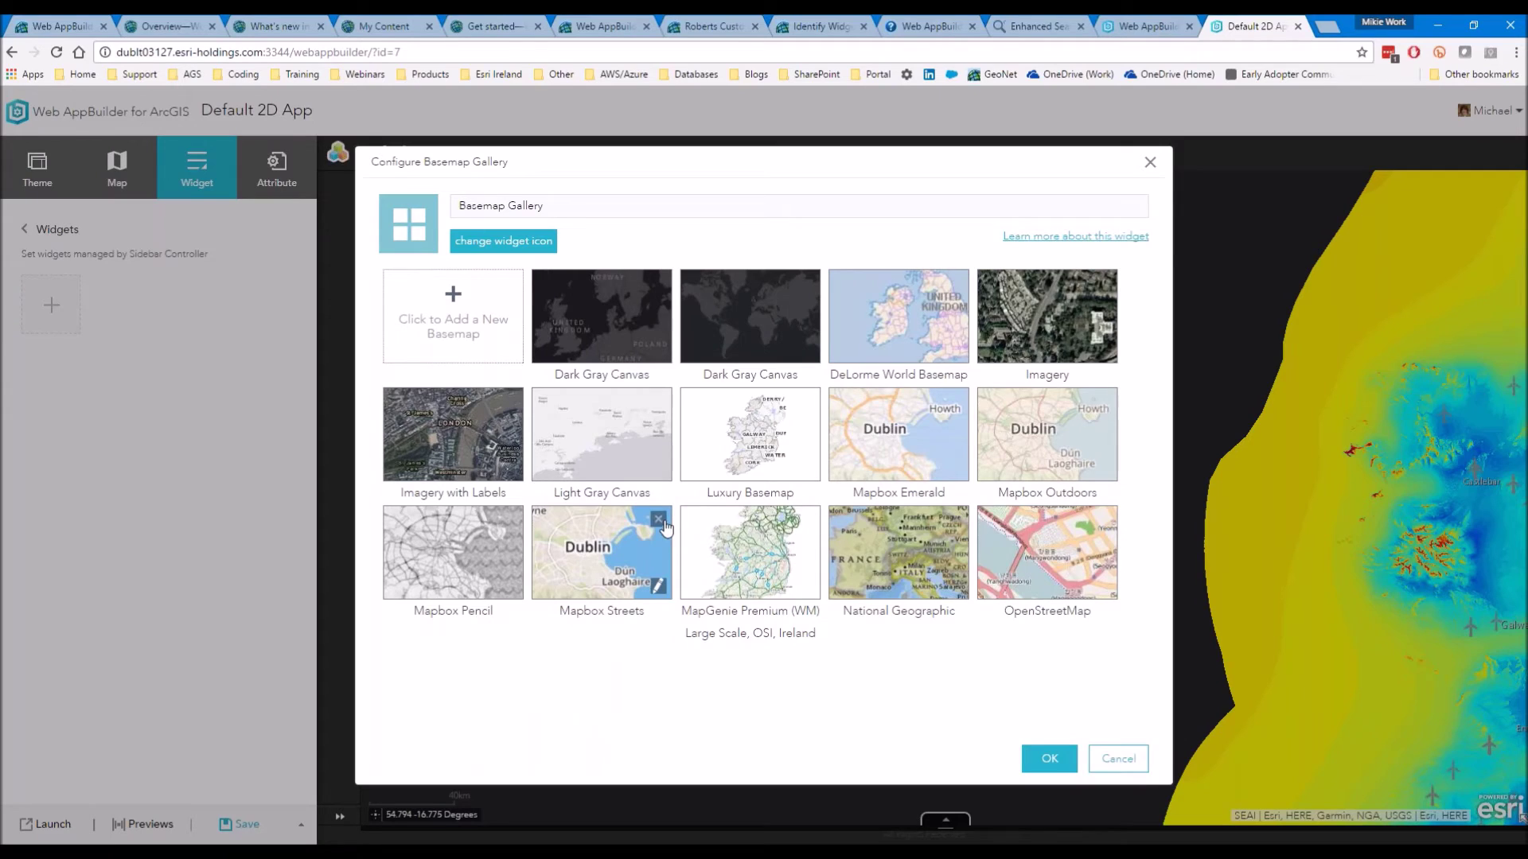
left_click(658, 519)
left_click(509, 519)
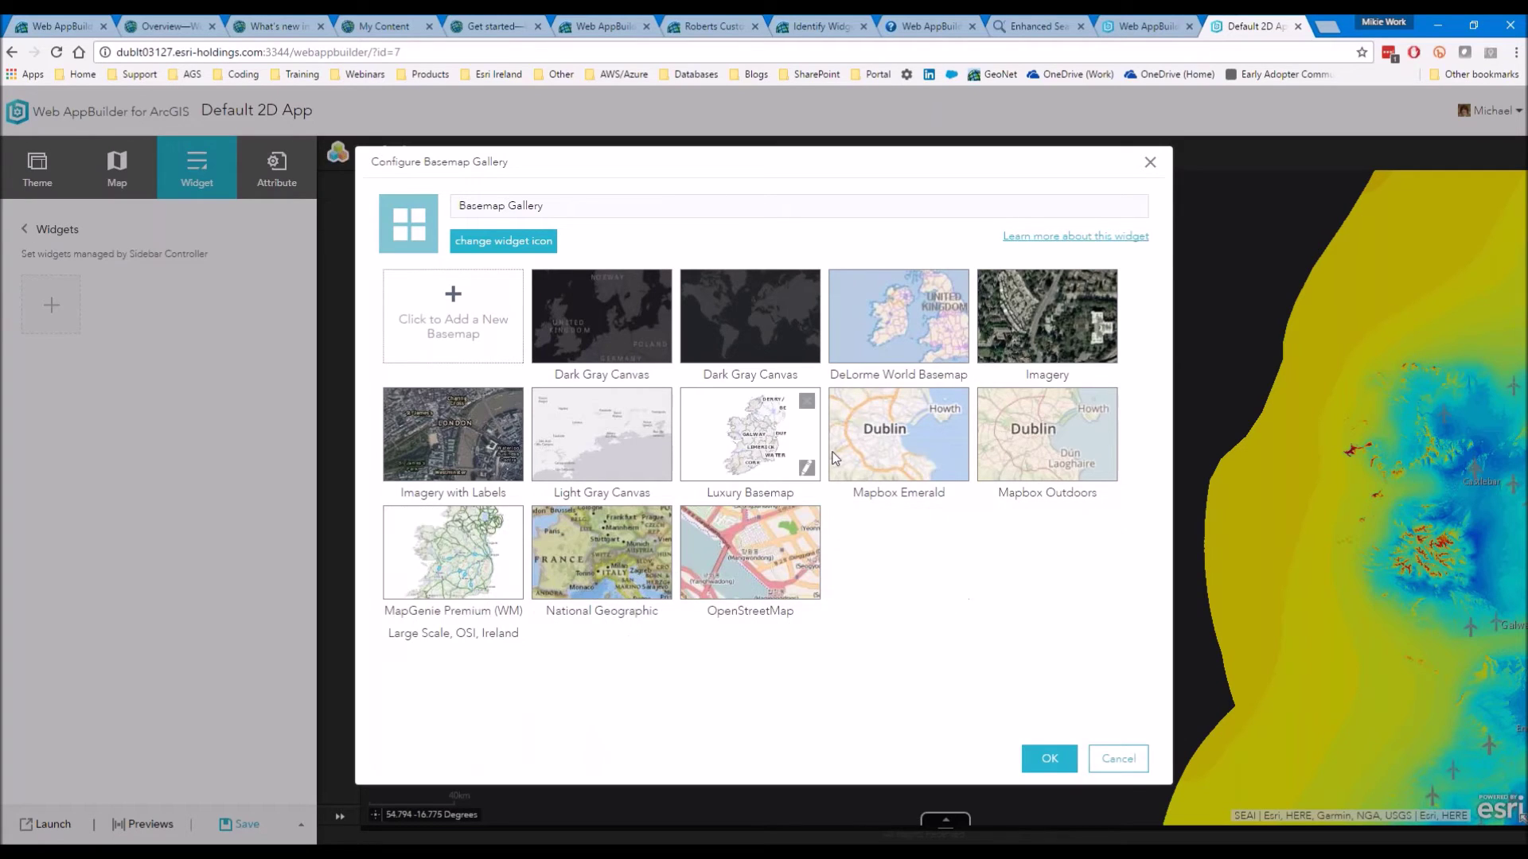
left_click(1103, 401)
left_click(955, 401)
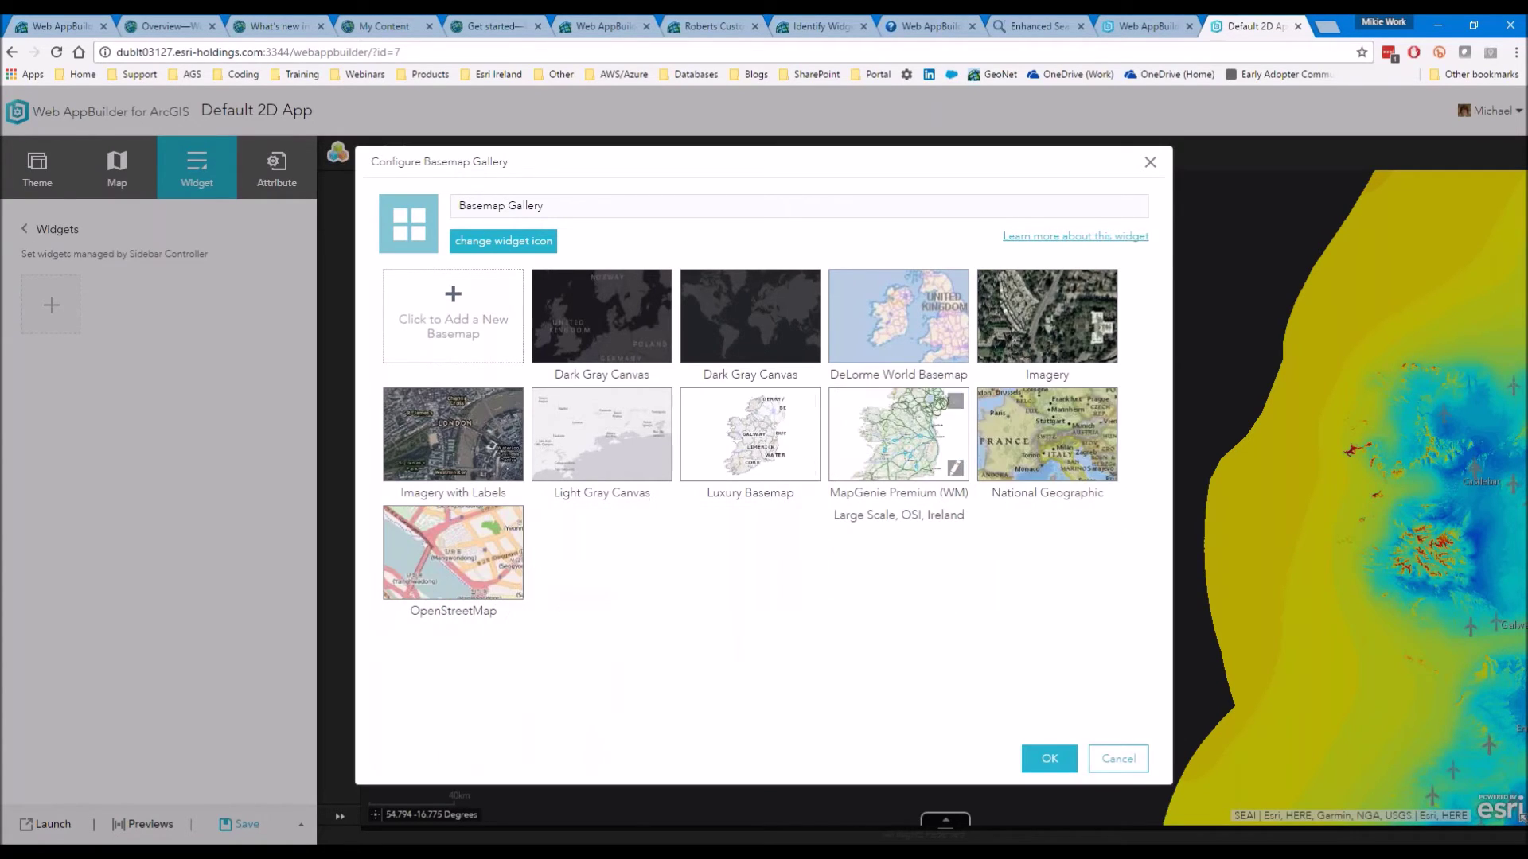
left_click(806, 401)
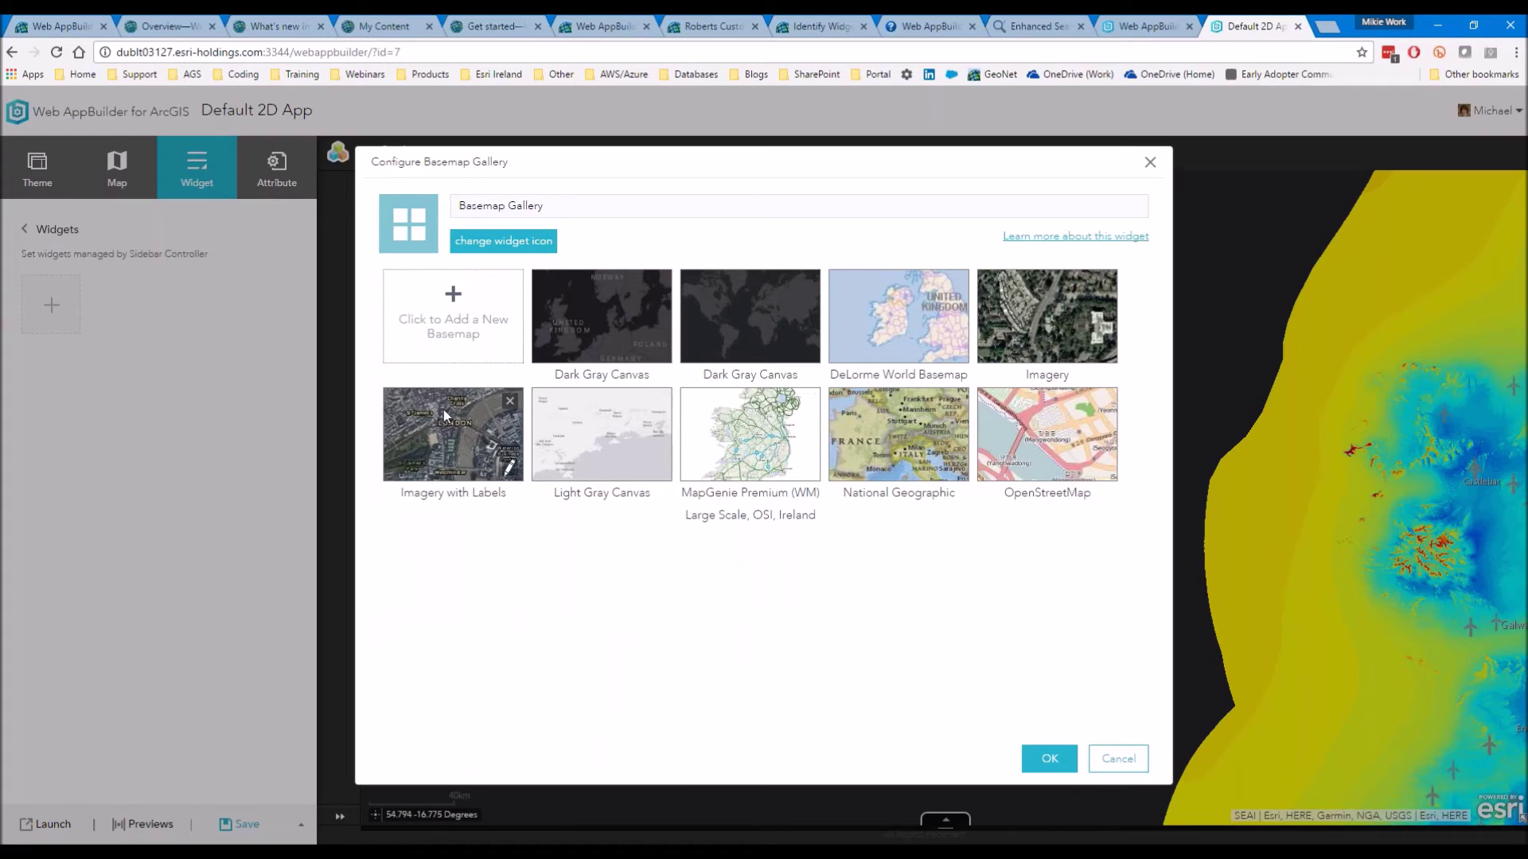
left_click(509, 404)
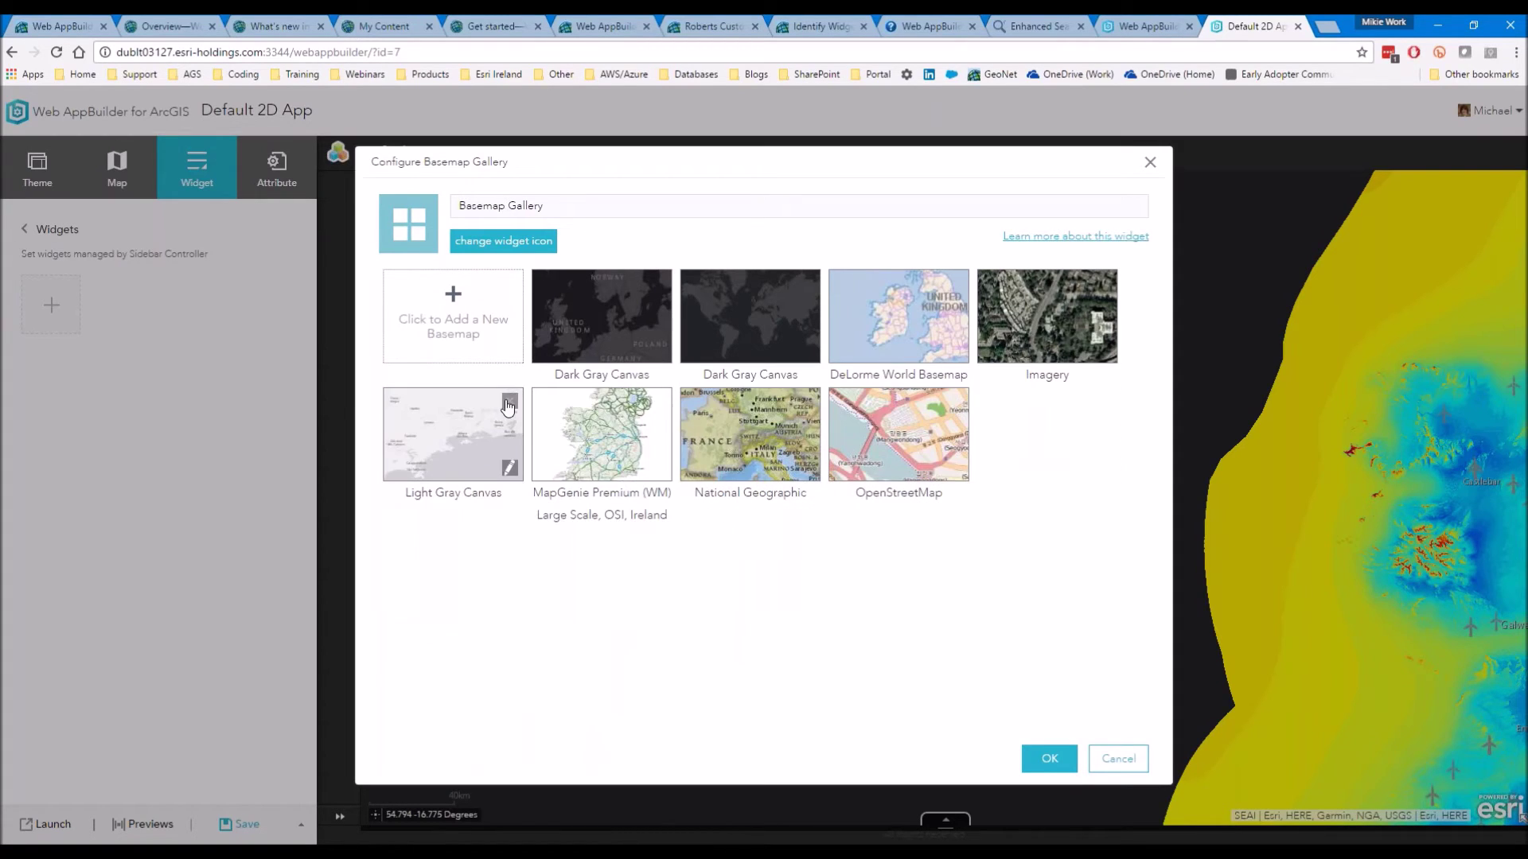
left_click(1050, 758)
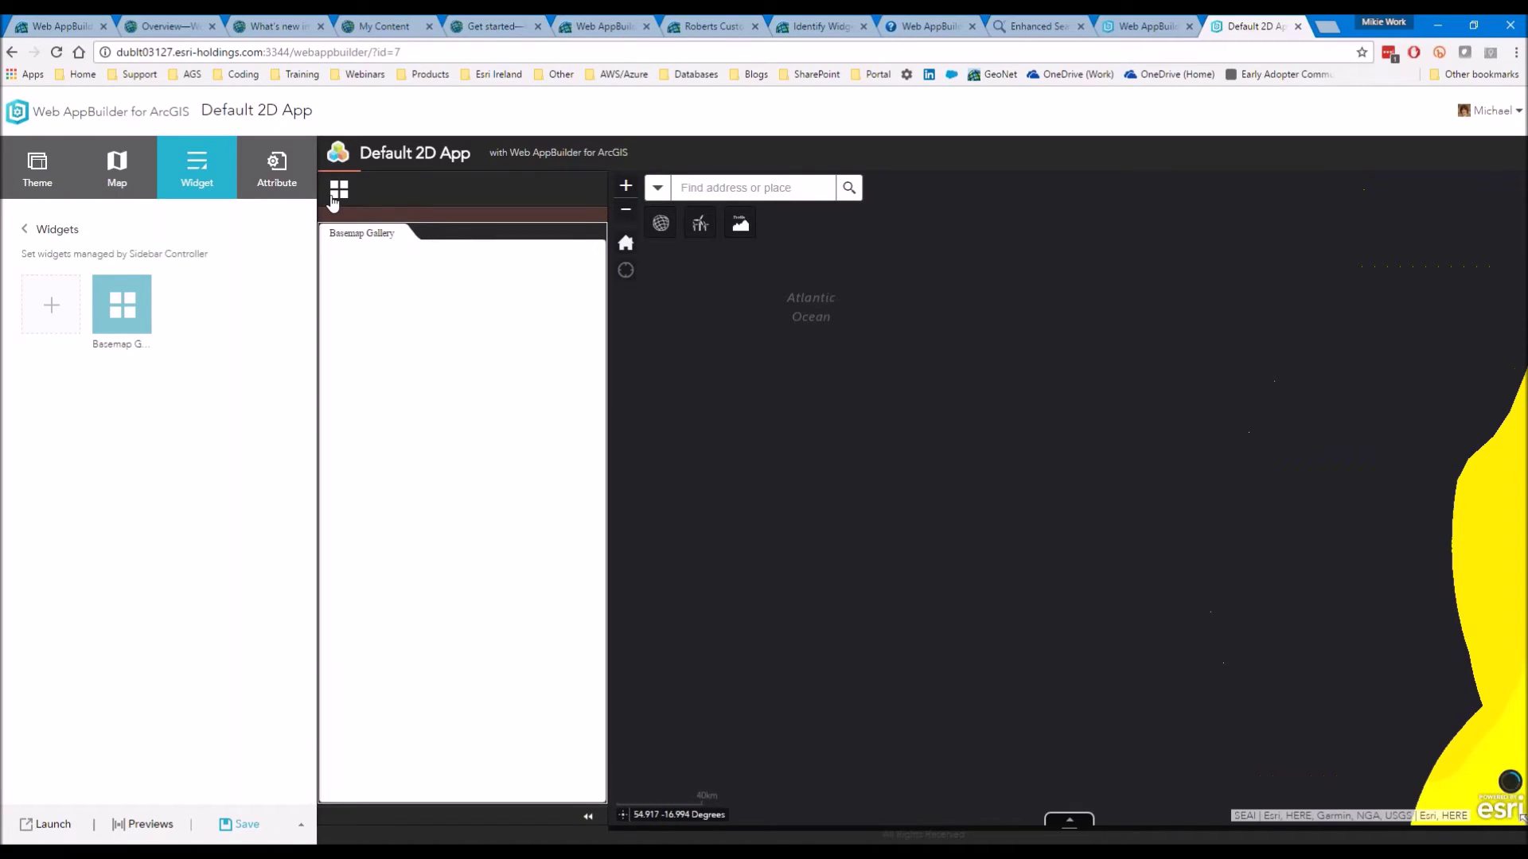
- Add the Enhanced Basemap Gallery and delete its Terrain with Labels, Streets and Oceans basemaps
left_click(52, 307)
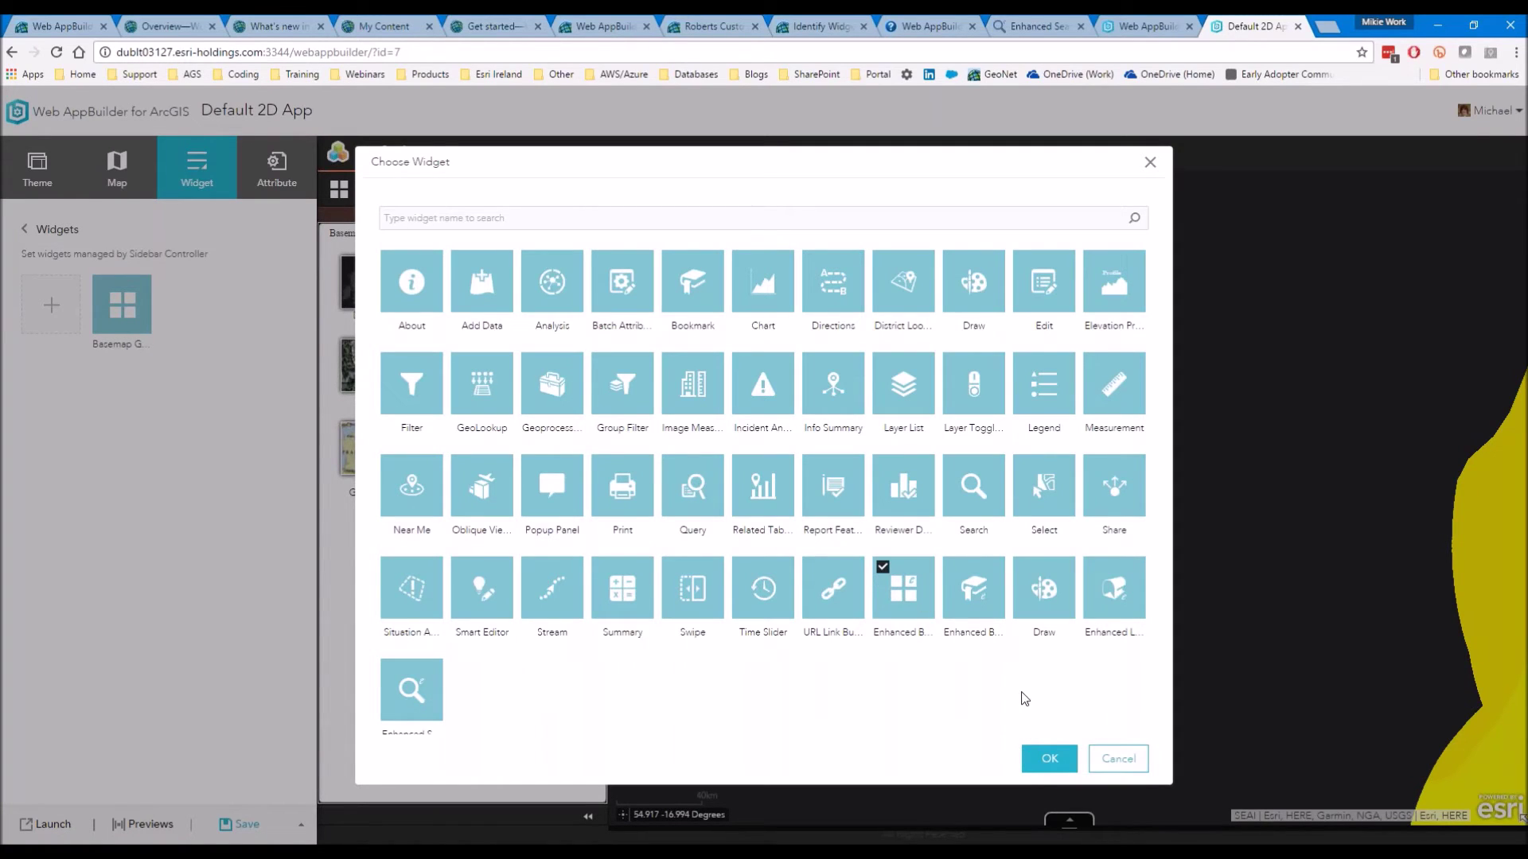
left_click(1052, 764)
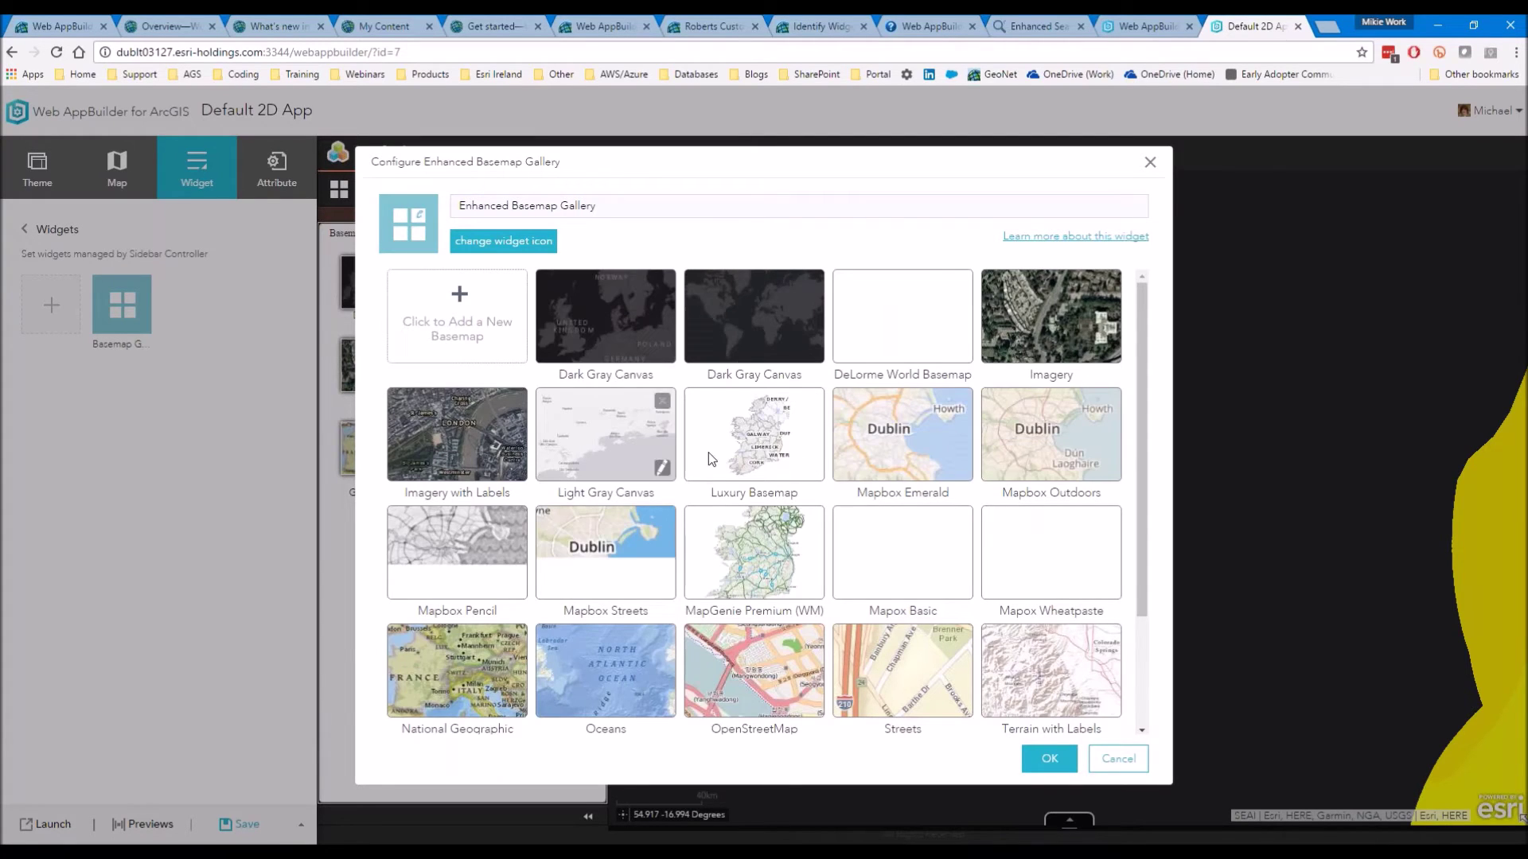
mouse_move(605, 434)
mouse_move(943, 627)
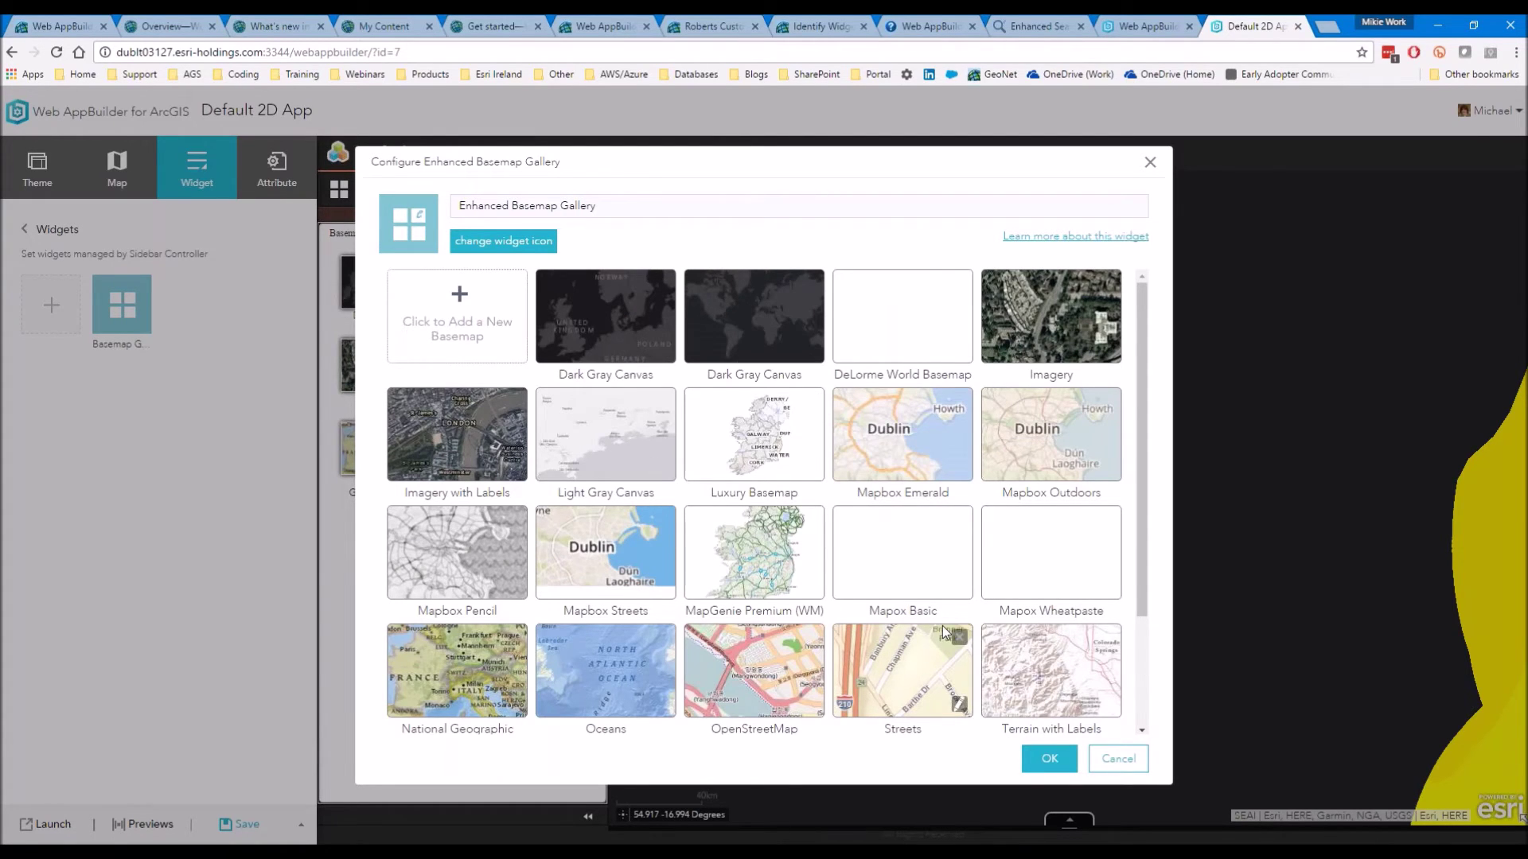
scroll(942, 625, "down", 2)
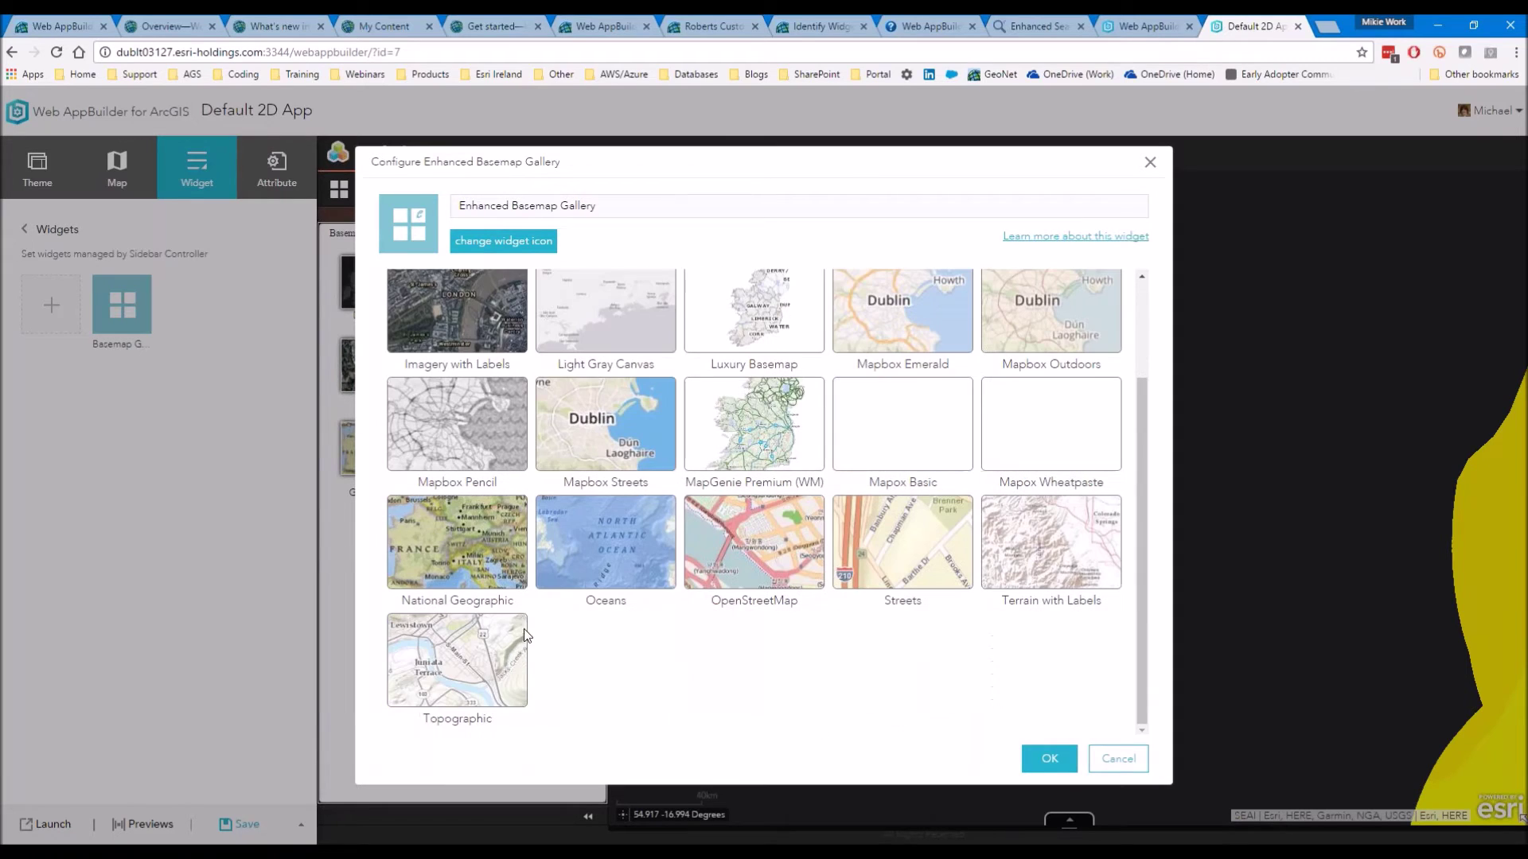
mouse_move(1004, 509)
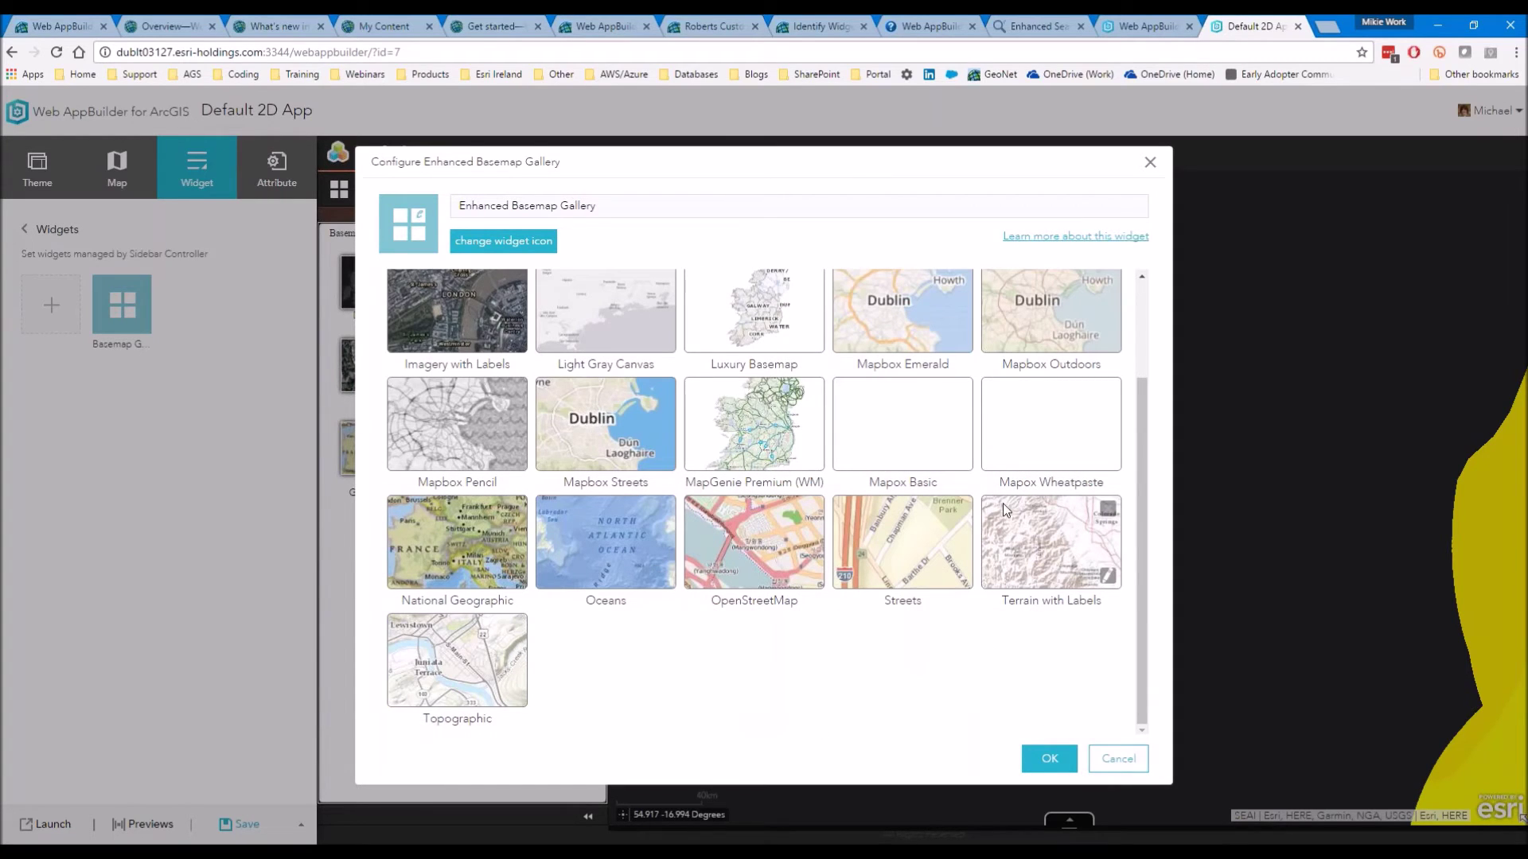
left_click(1108, 514)
left_click(960, 627)
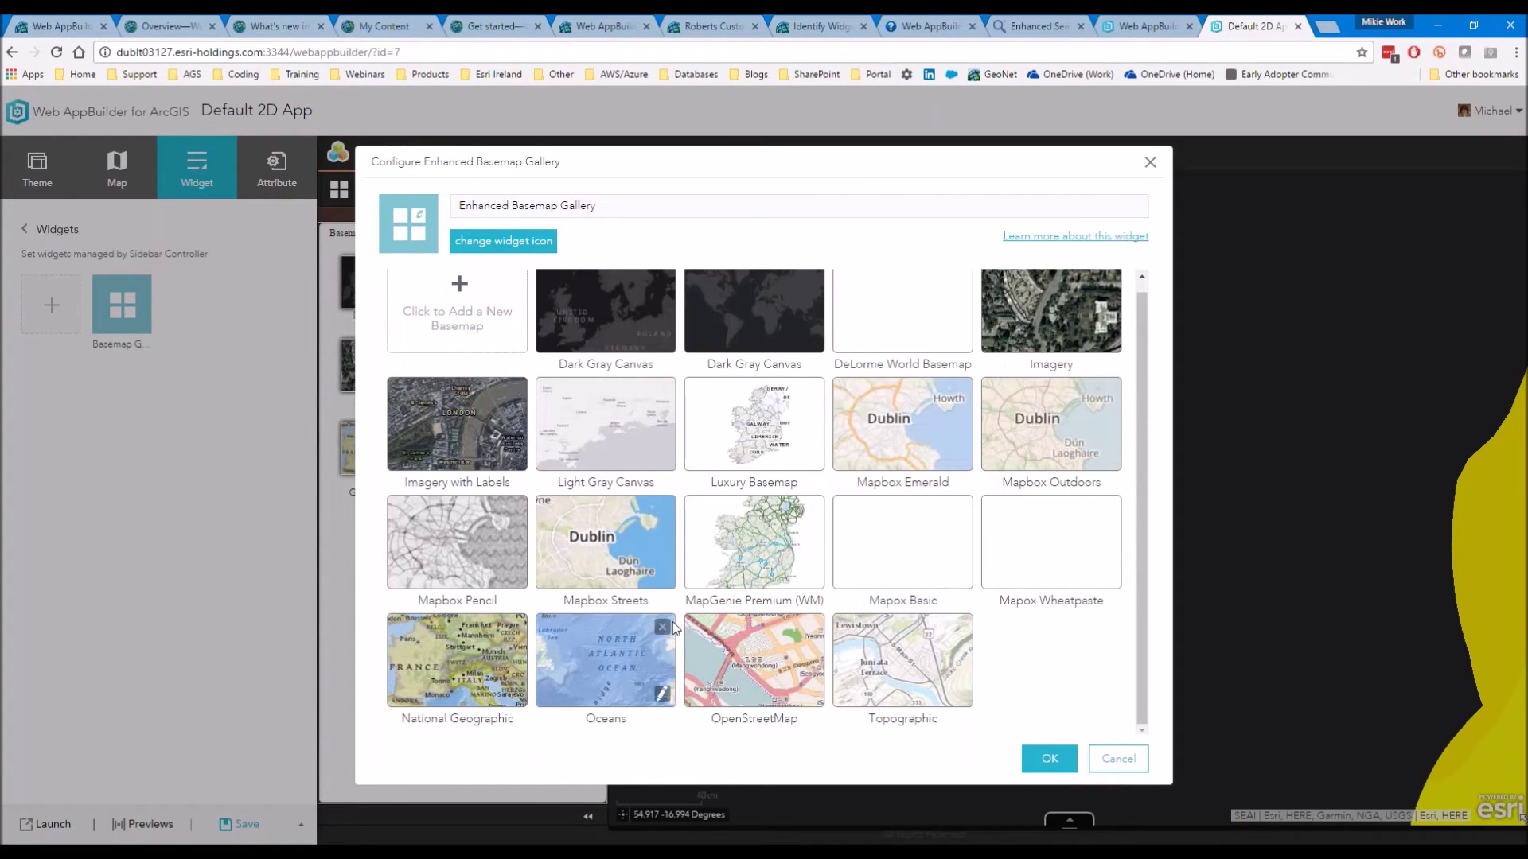
left_click(663, 627)
- Remove the Mapbox basemaps, Imagery with Labels and DeLorme World Basemap, then confirm
left_click(961, 516)
left_click(960, 515)
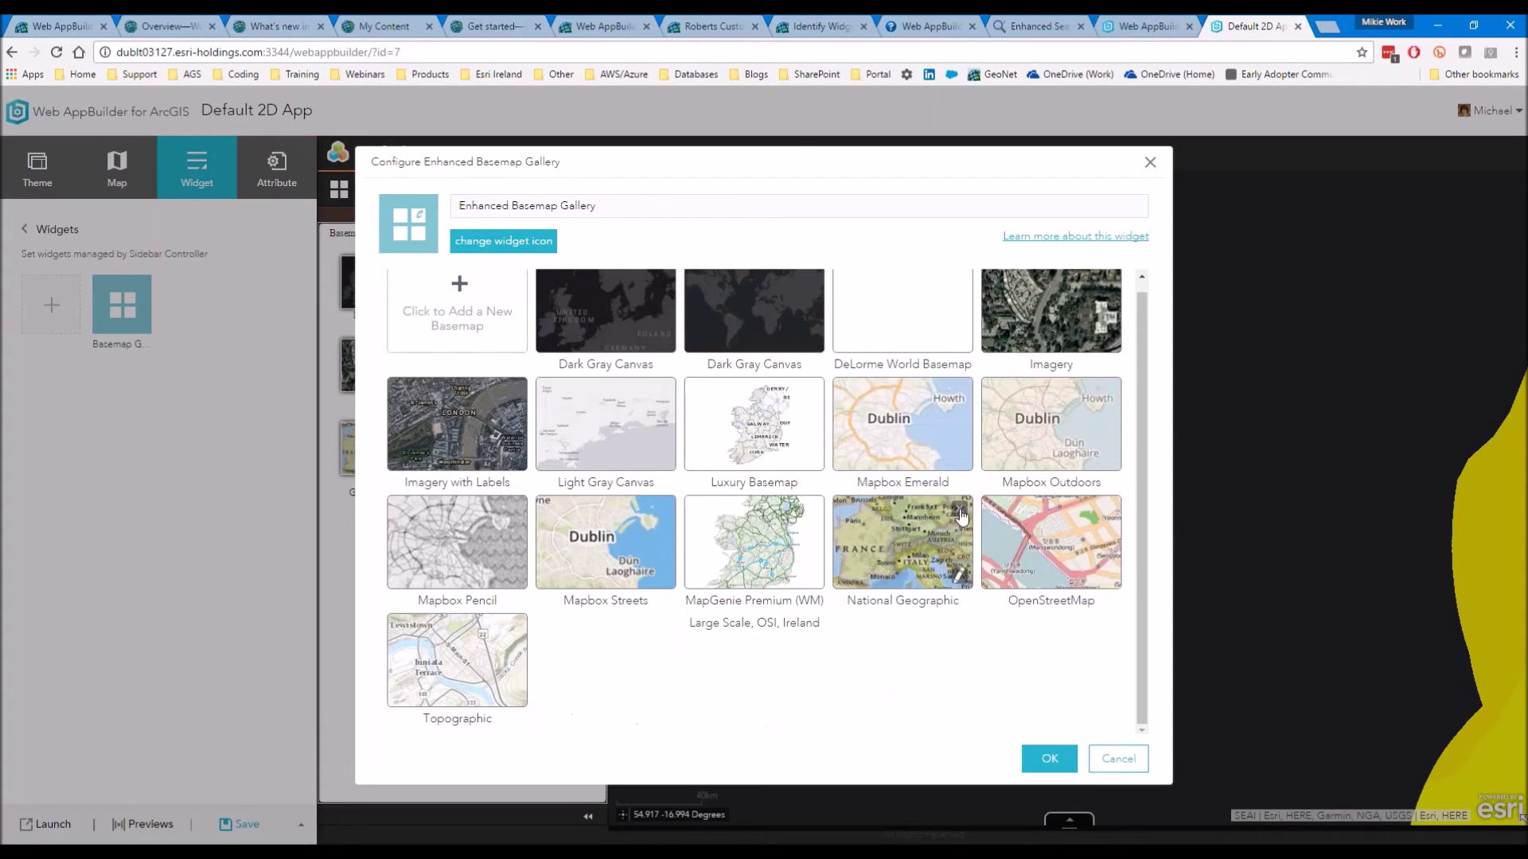
left_click(663, 514)
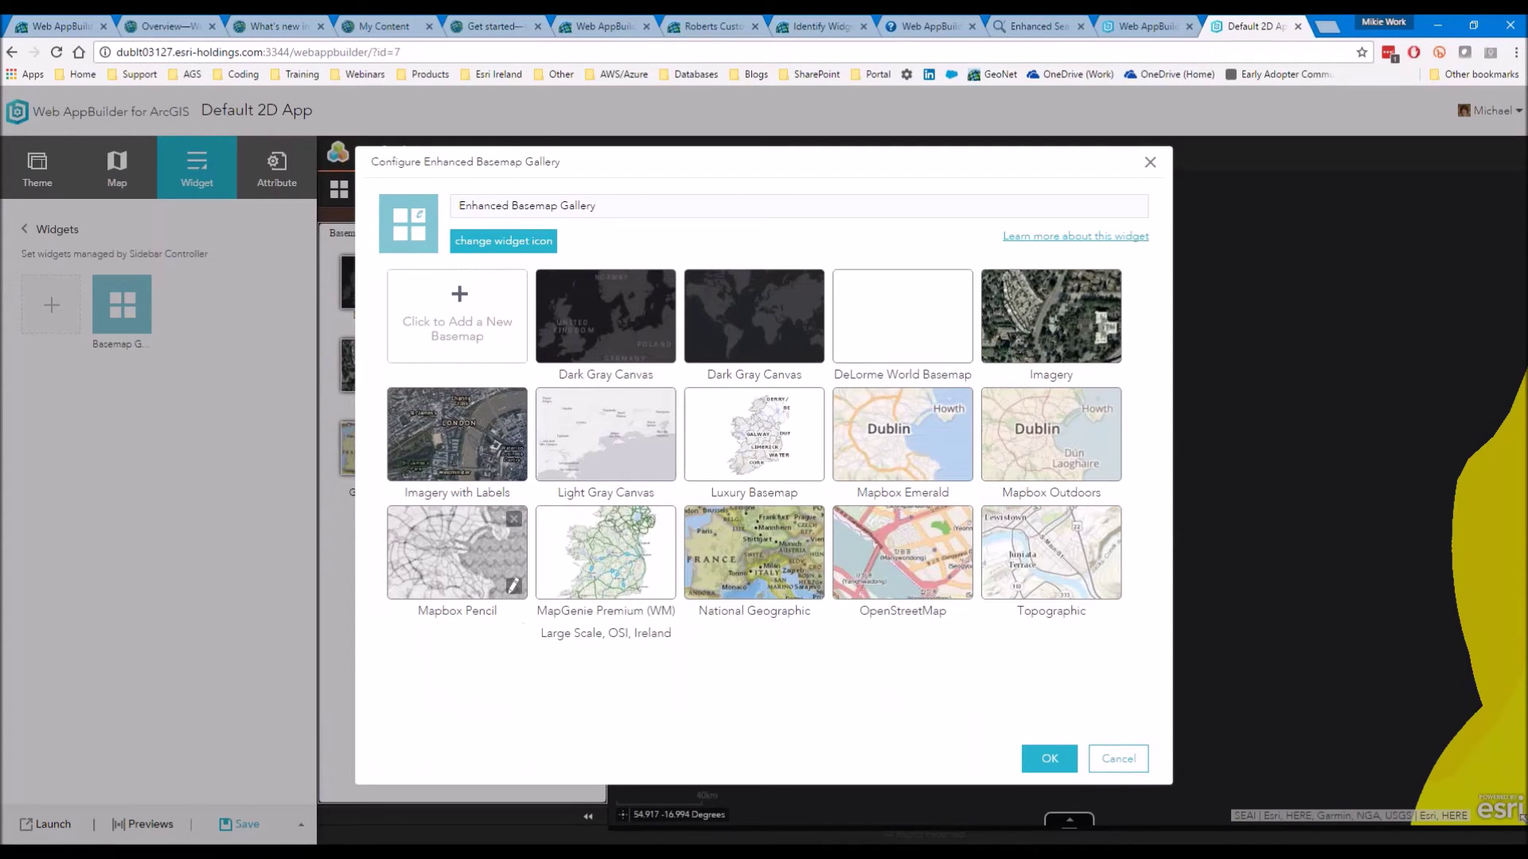
left_click(515, 519)
left_click(959, 401)
left_click(960, 401)
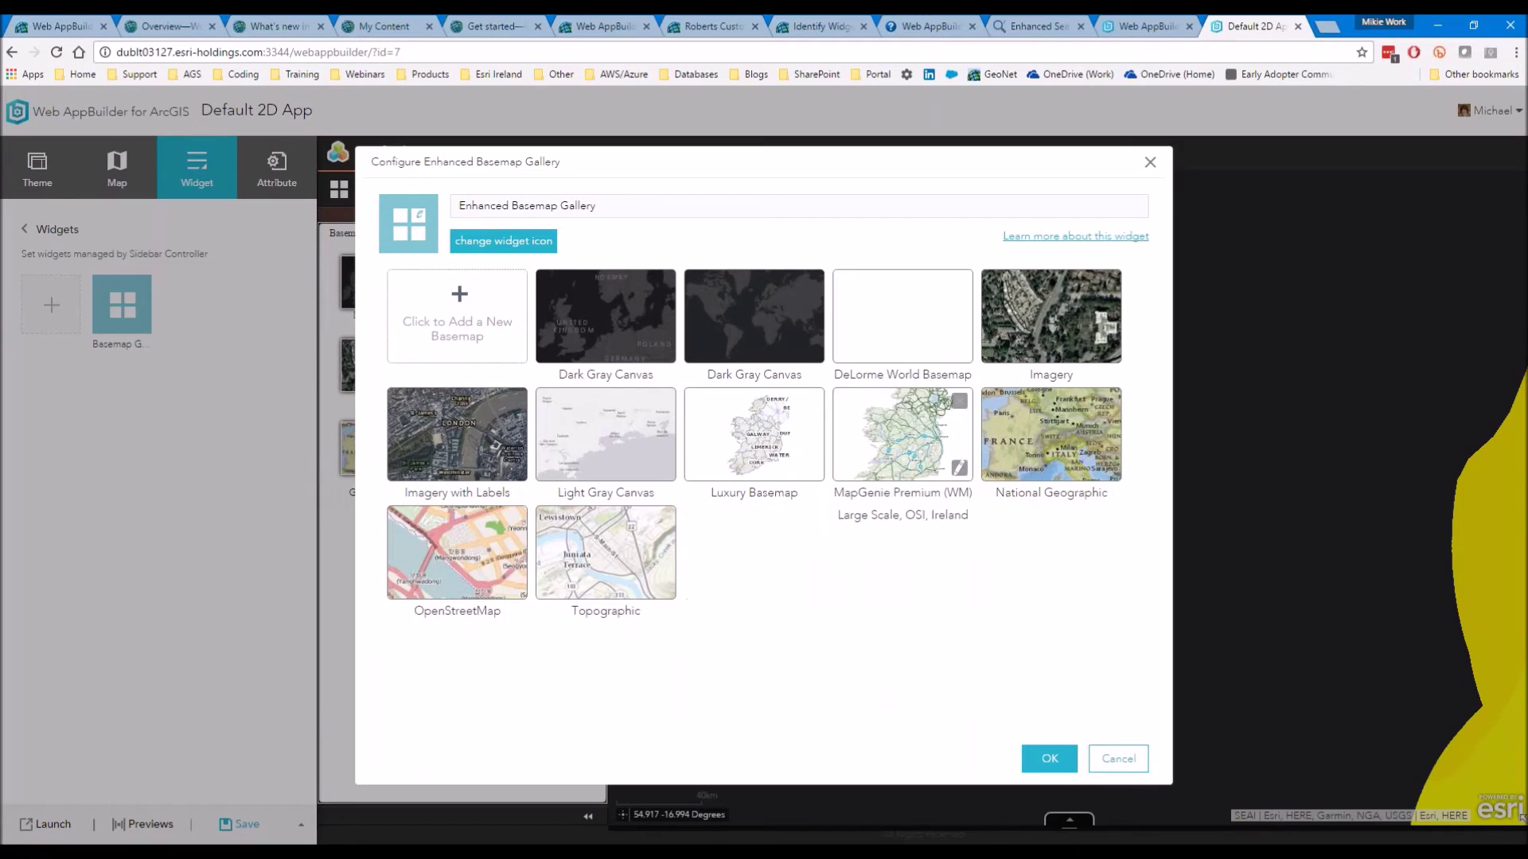
left_click(812, 401)
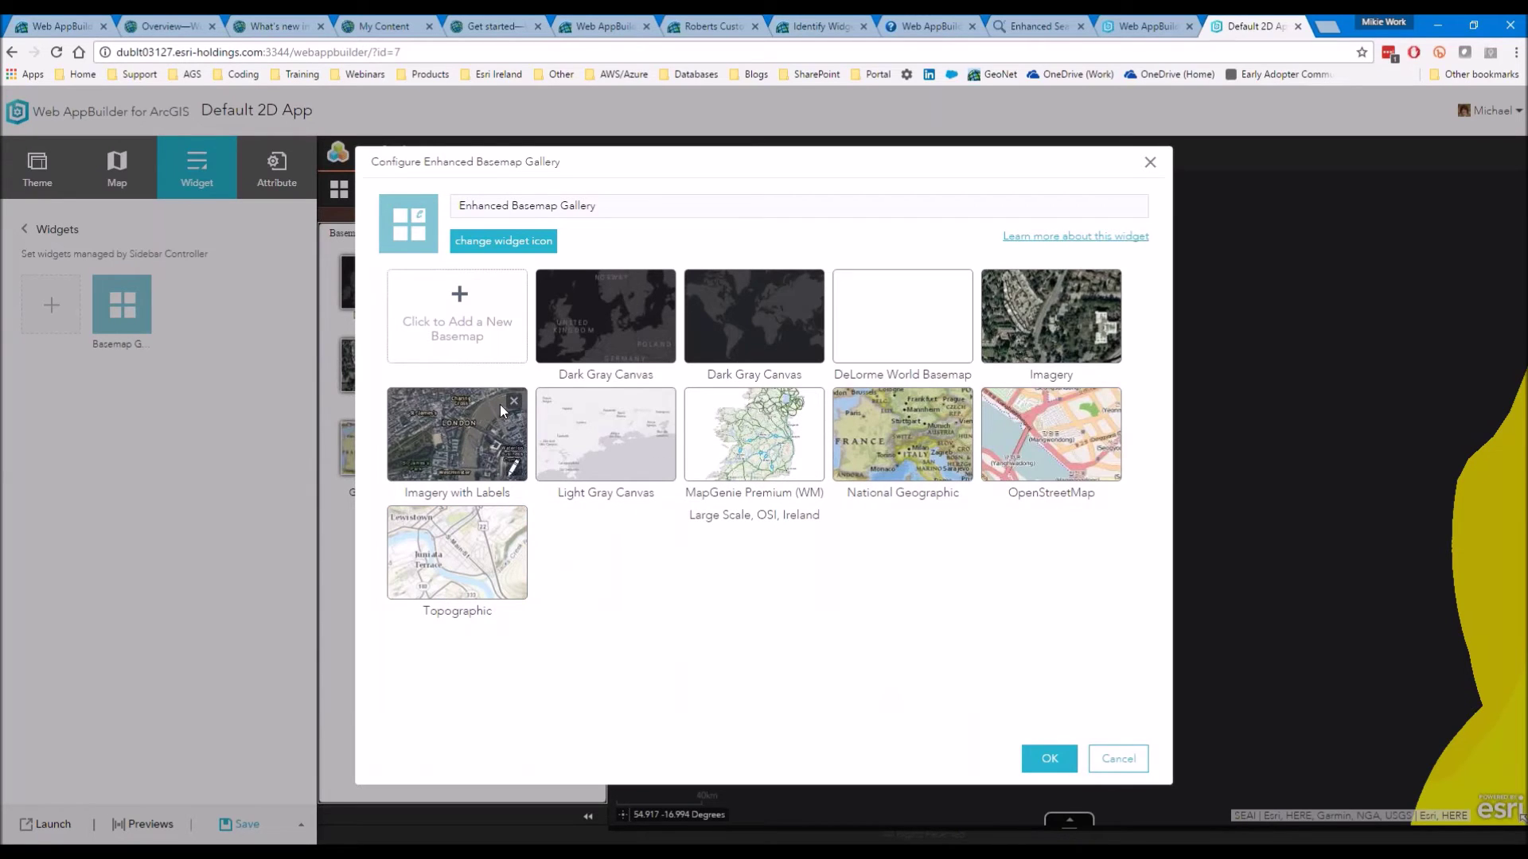
left_click(514, 402)
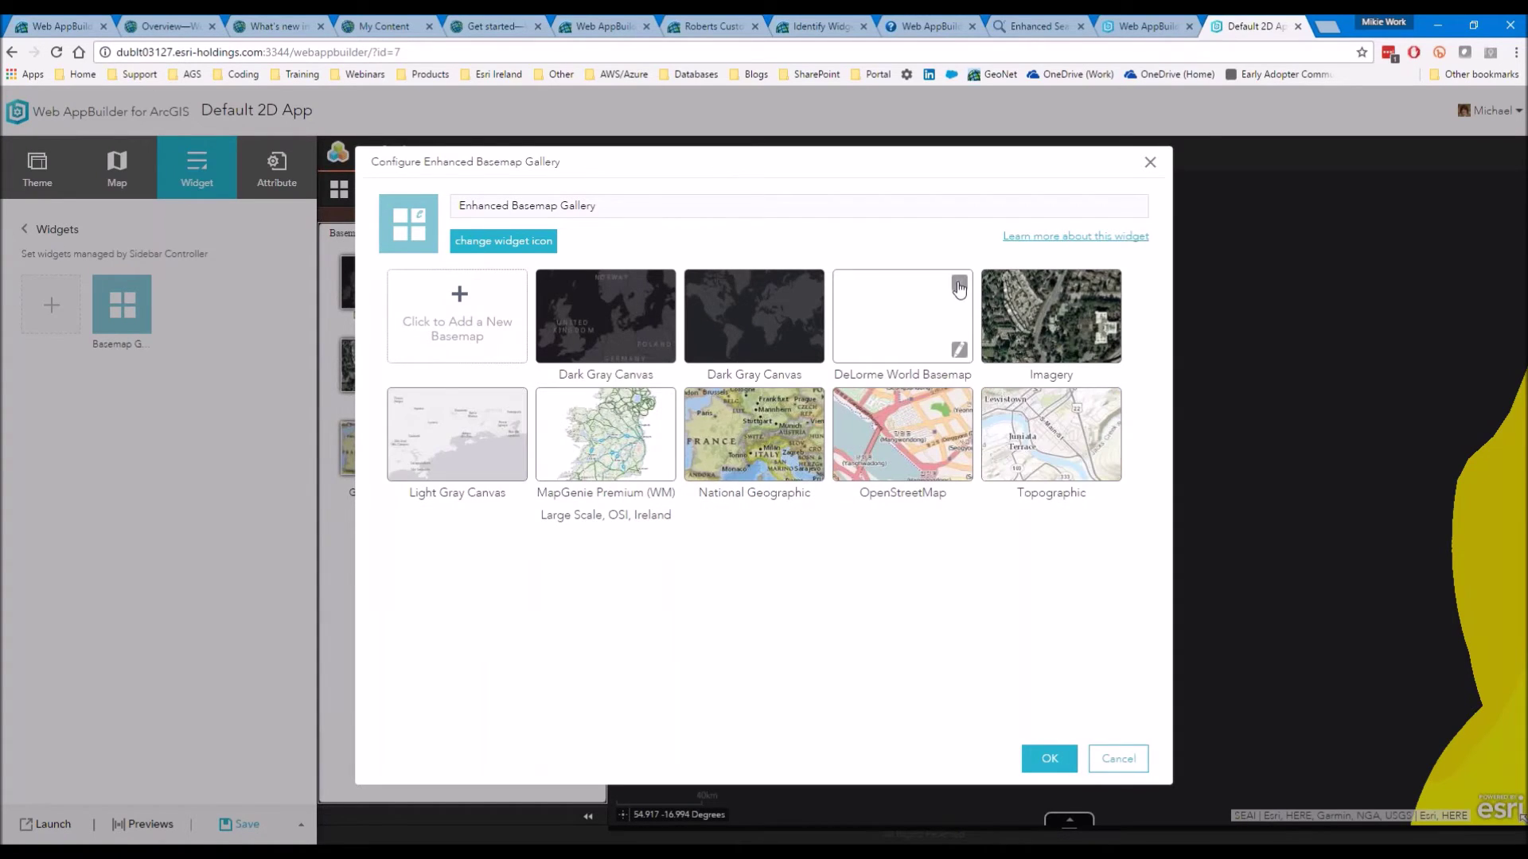
left_click(959, 288)
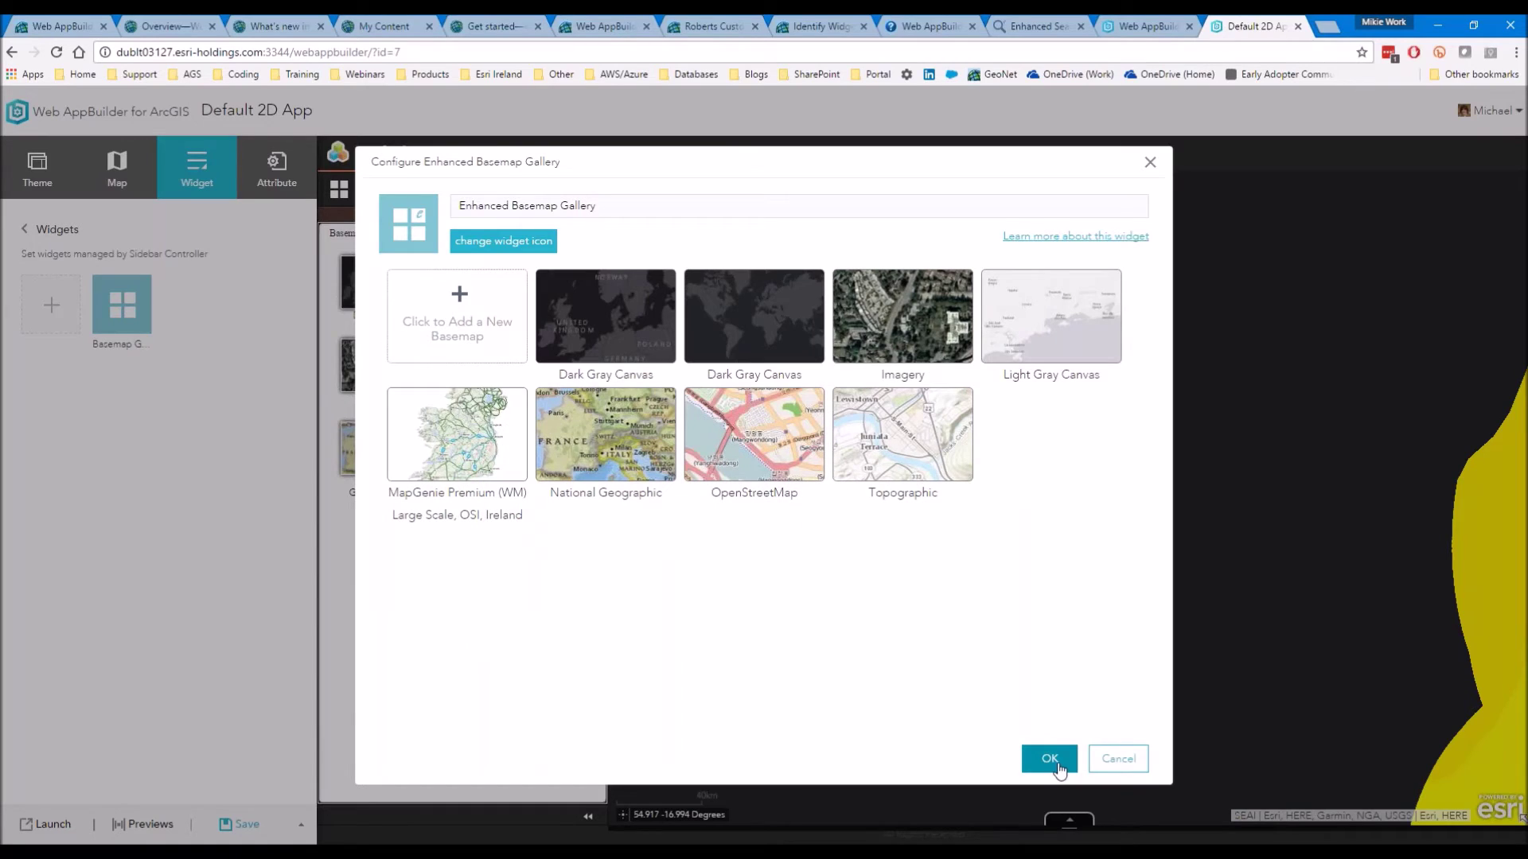
left_click(1050, 760)
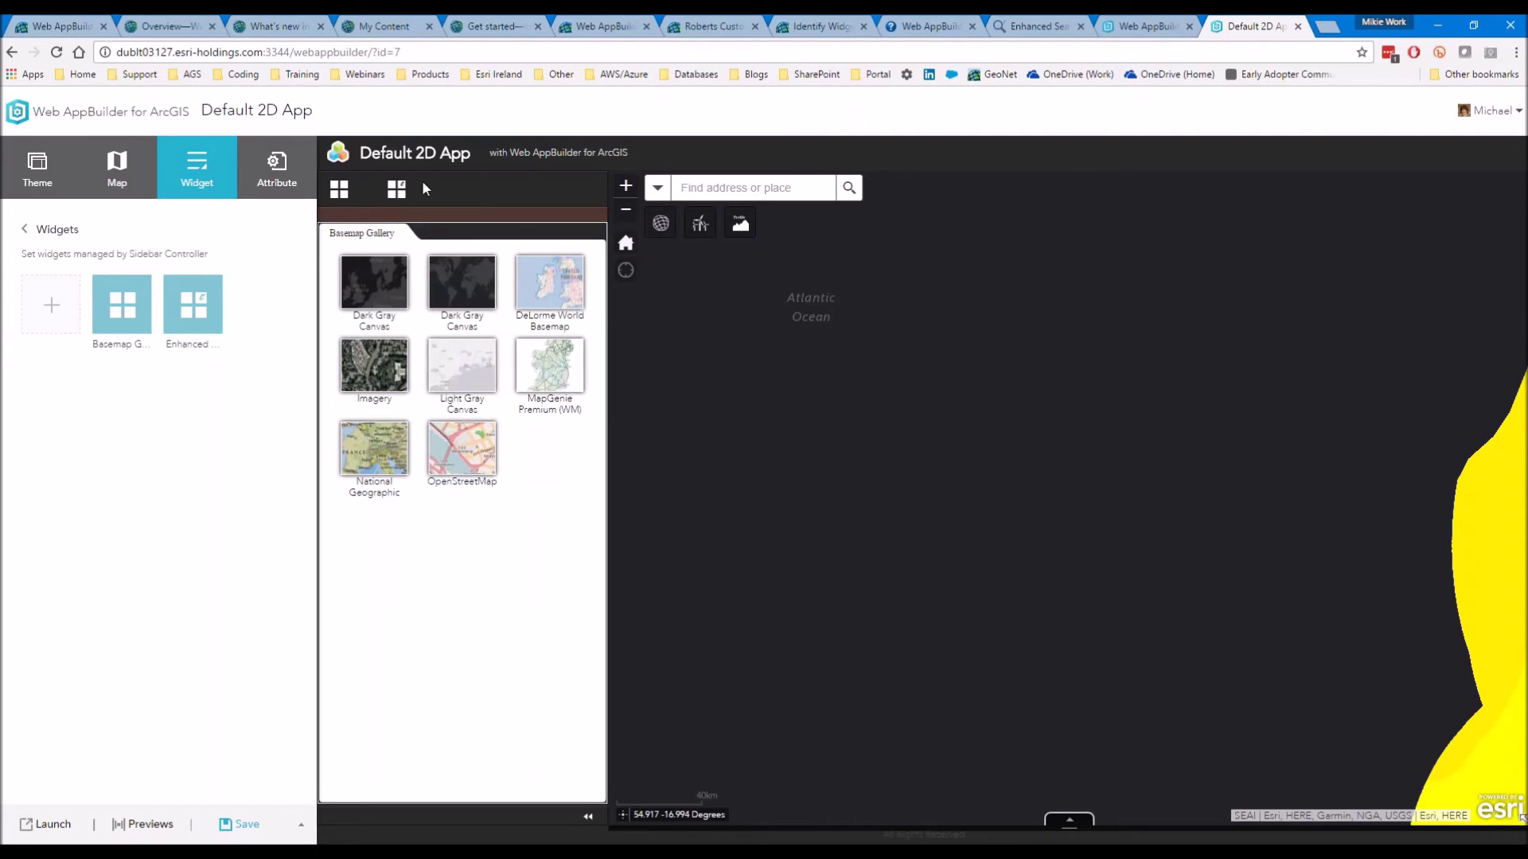
- Open the Enhanced Basemap Gallery in the preview and pan the map to Ireland and Britain
left_click(397, 192)
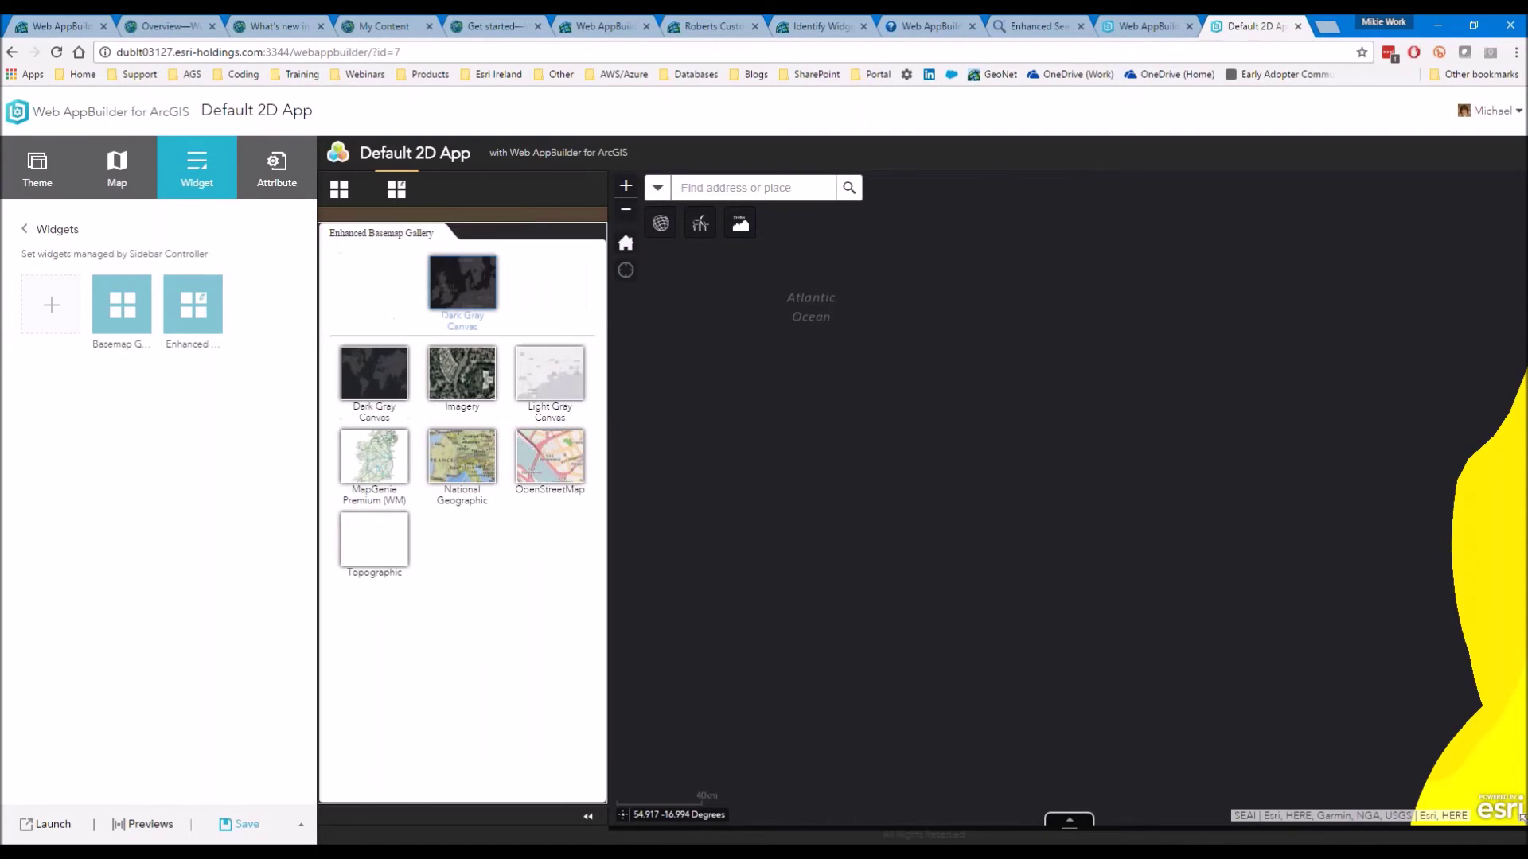
mouse_move(537, 452)
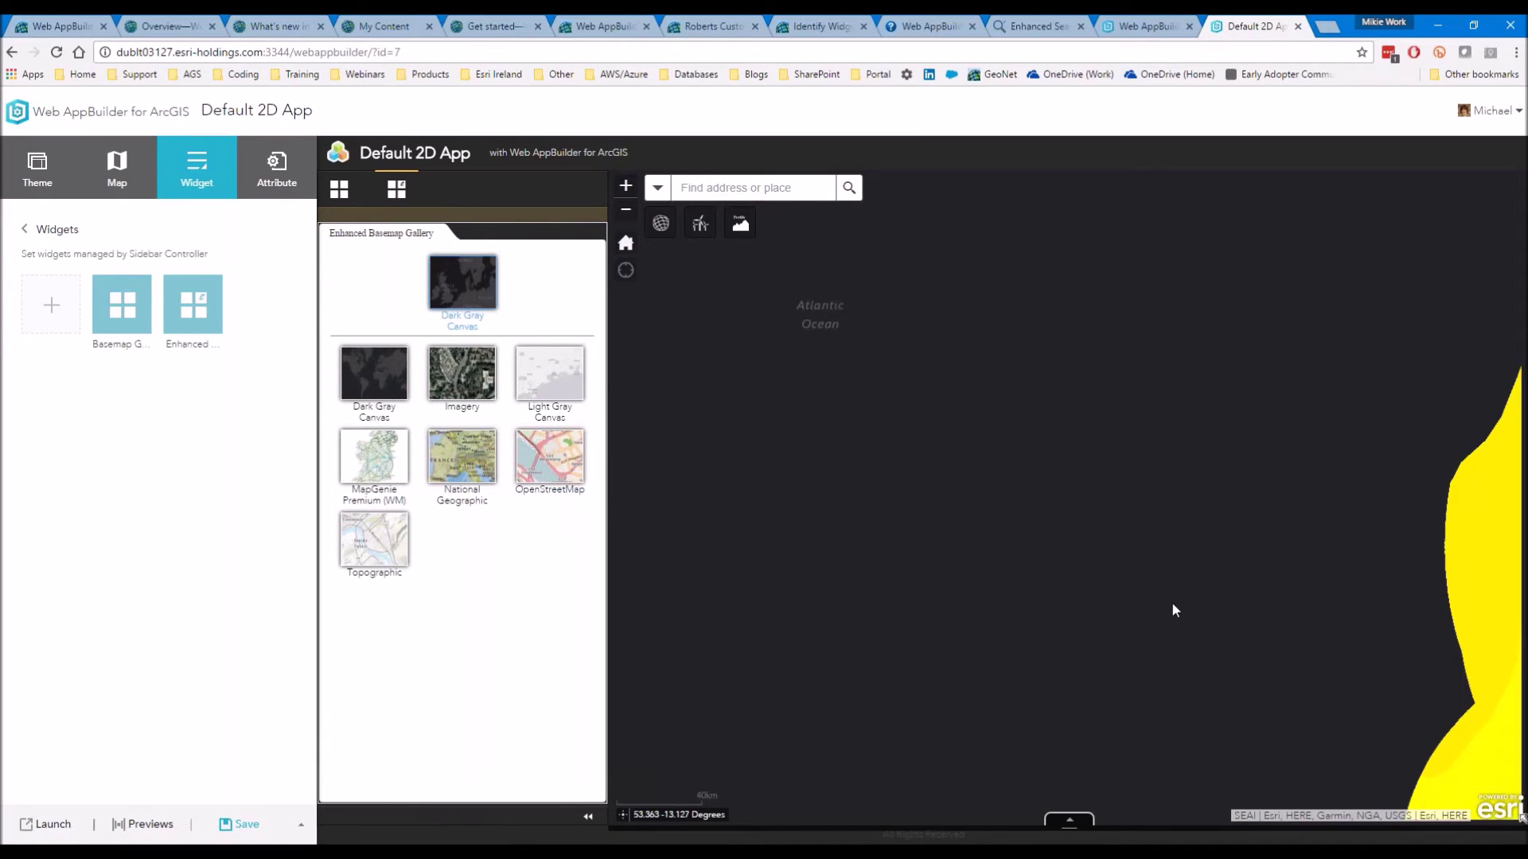
scroll(1207, 655, "down", 1)
left_click_drag(1207, 654, 679, 327)
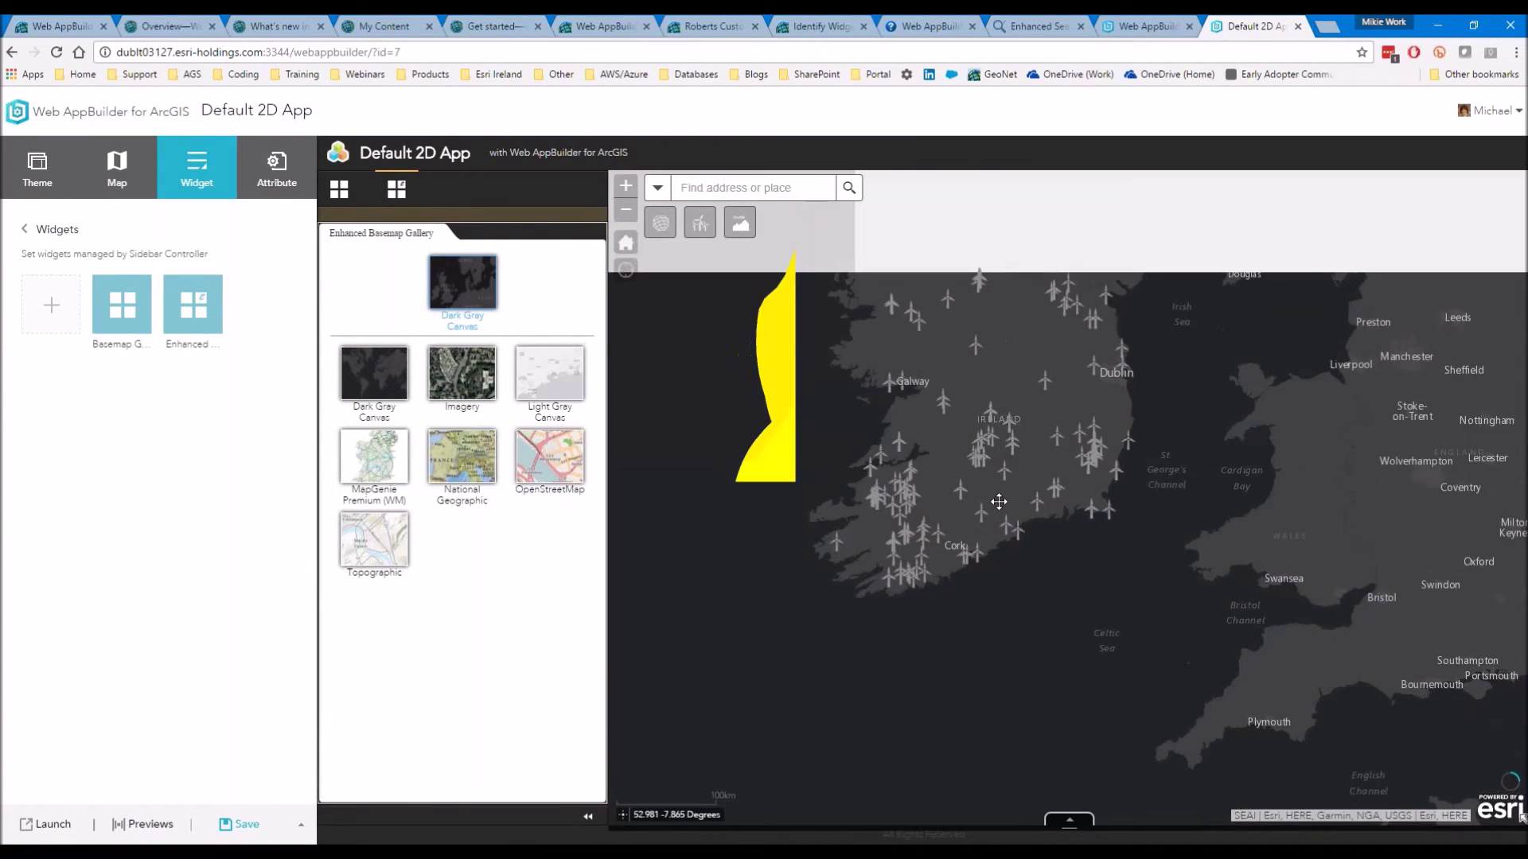
left_click_drag(998, 501, 976, 576)
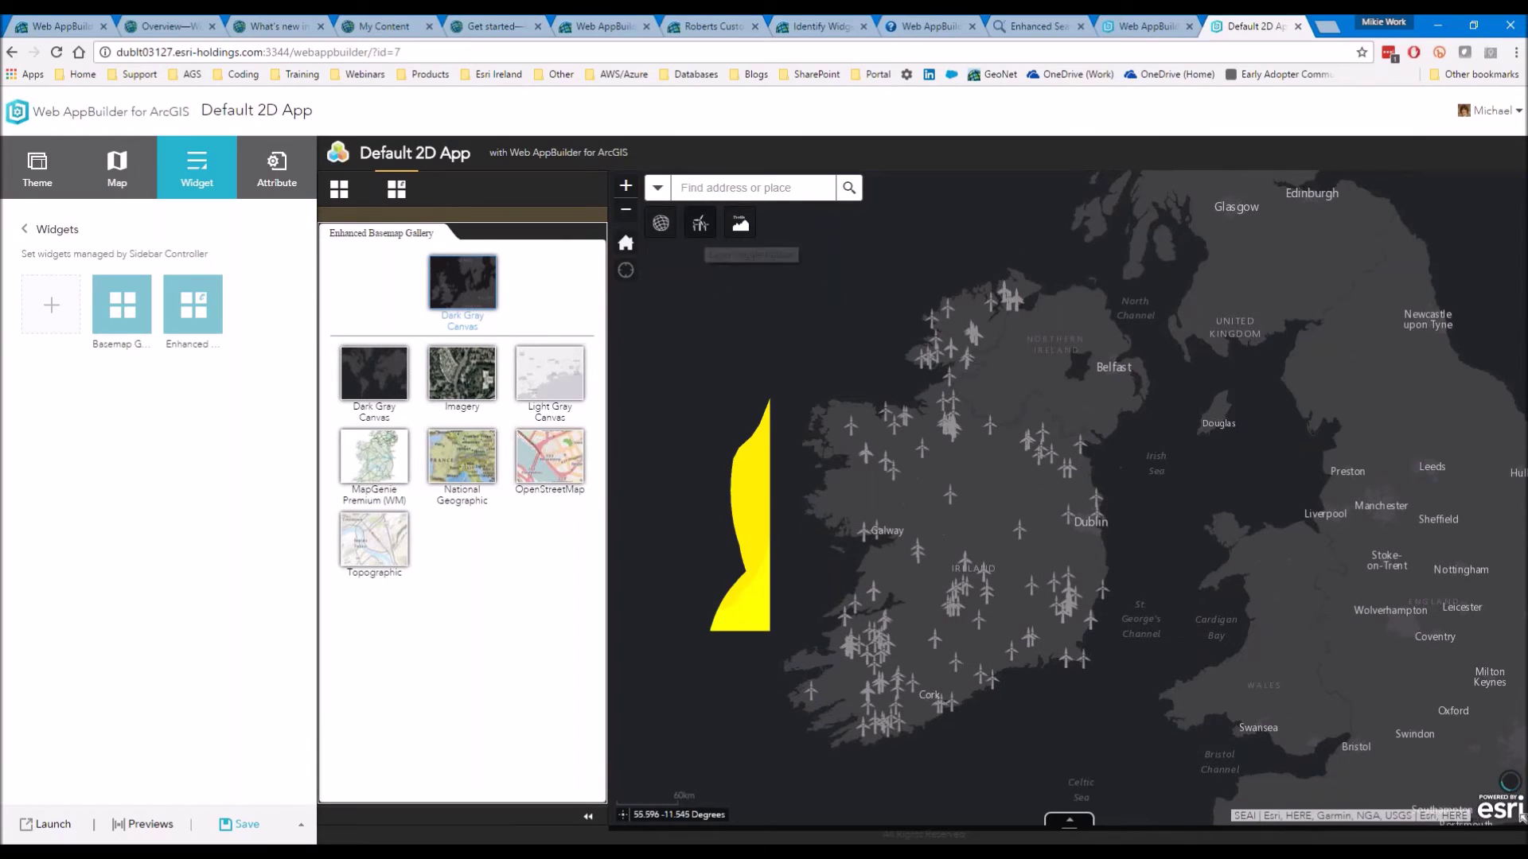
left_click(700, 227)
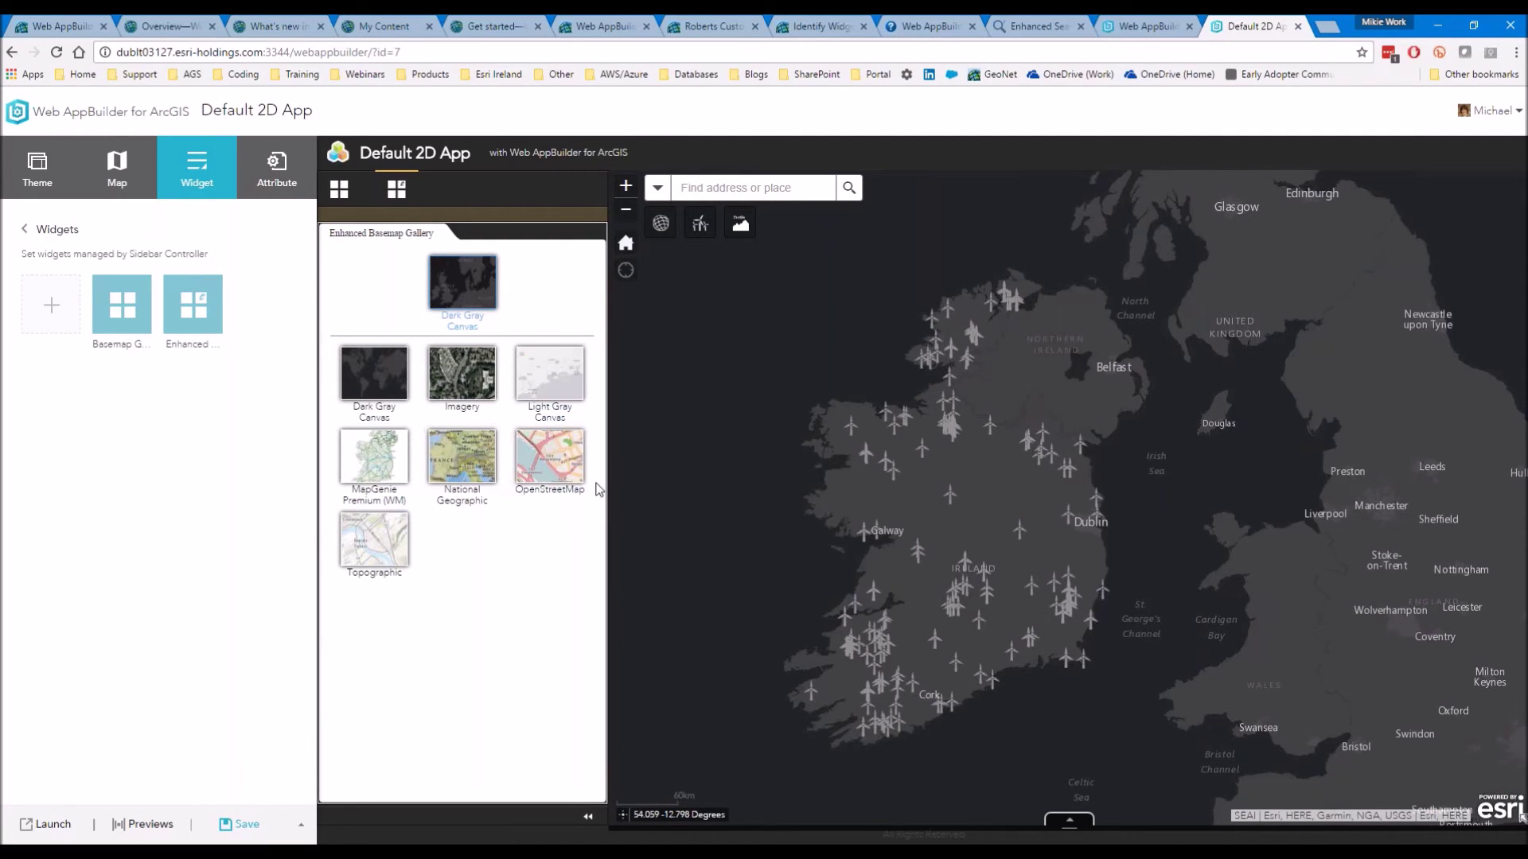
- Add a second blended basemap and set the blend slider fully to Dark Gray Canvas
left_click(529, 446)
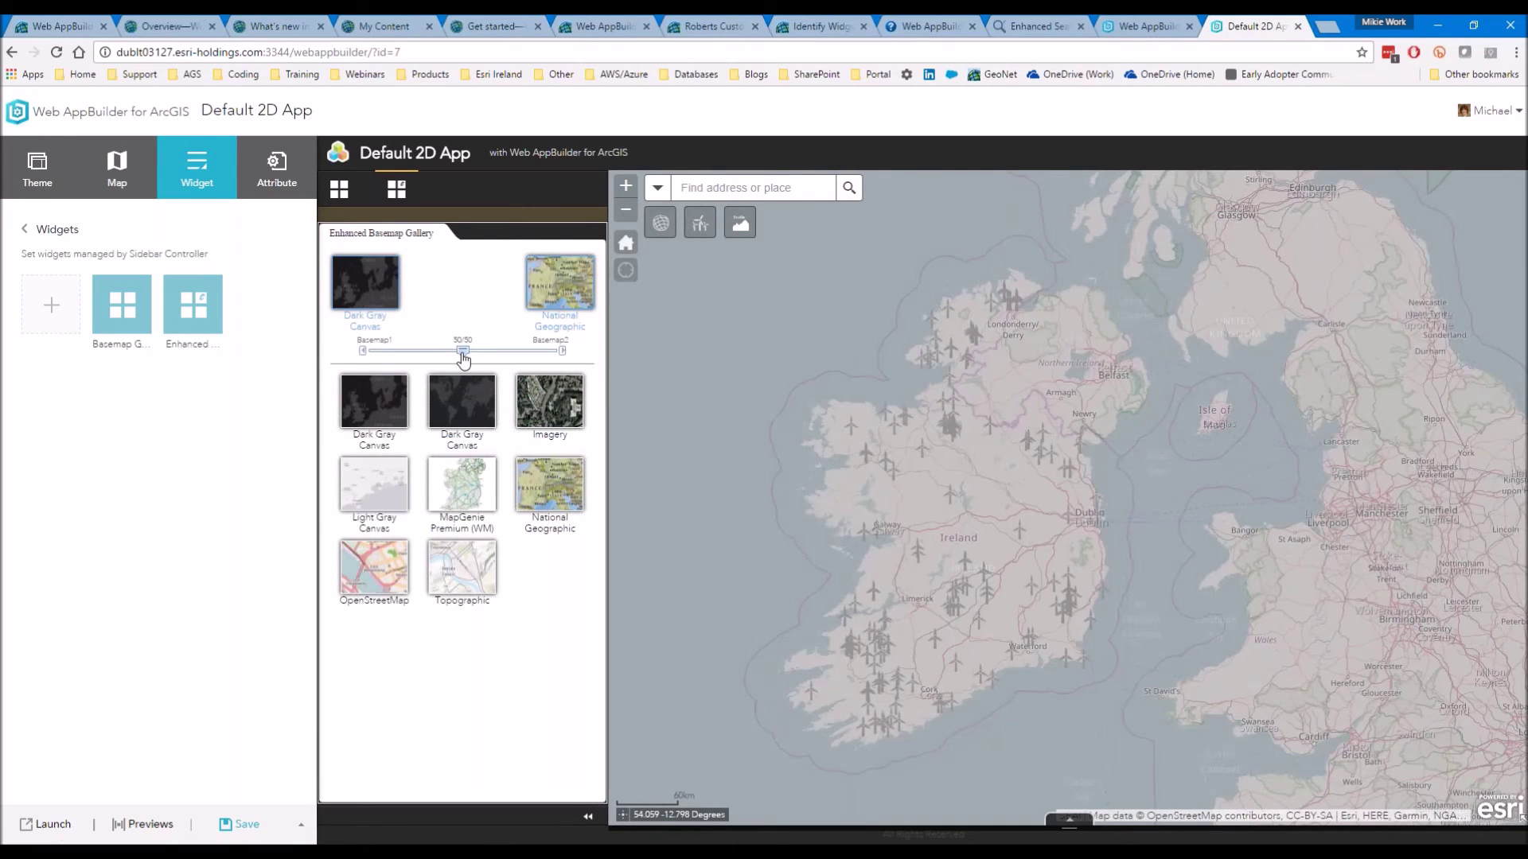
left_click_drag(463, 357, 555, 357)
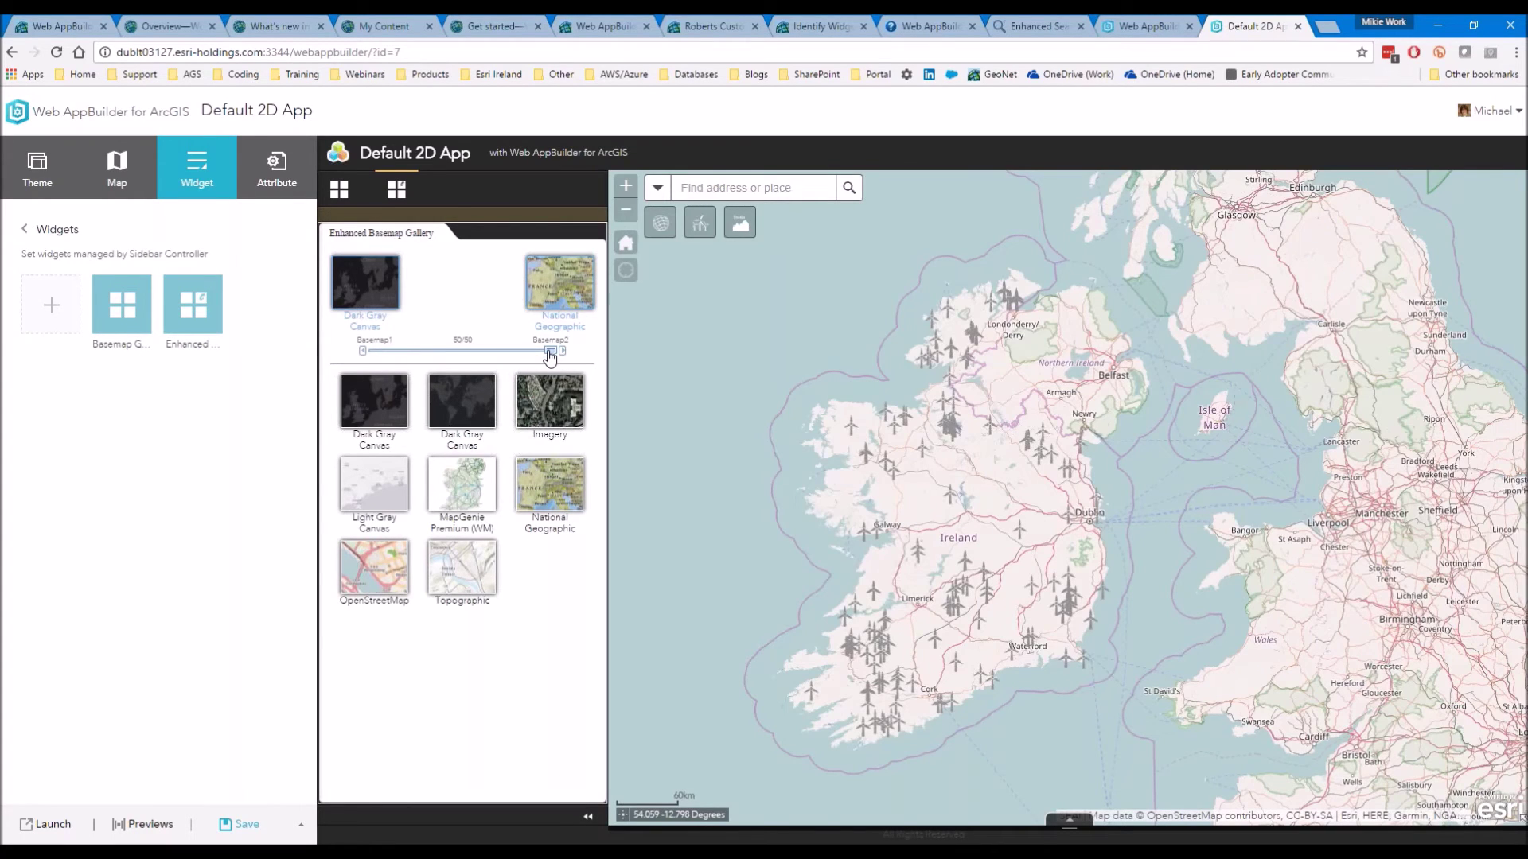
left_click_drag(549, 356, 375, 354)
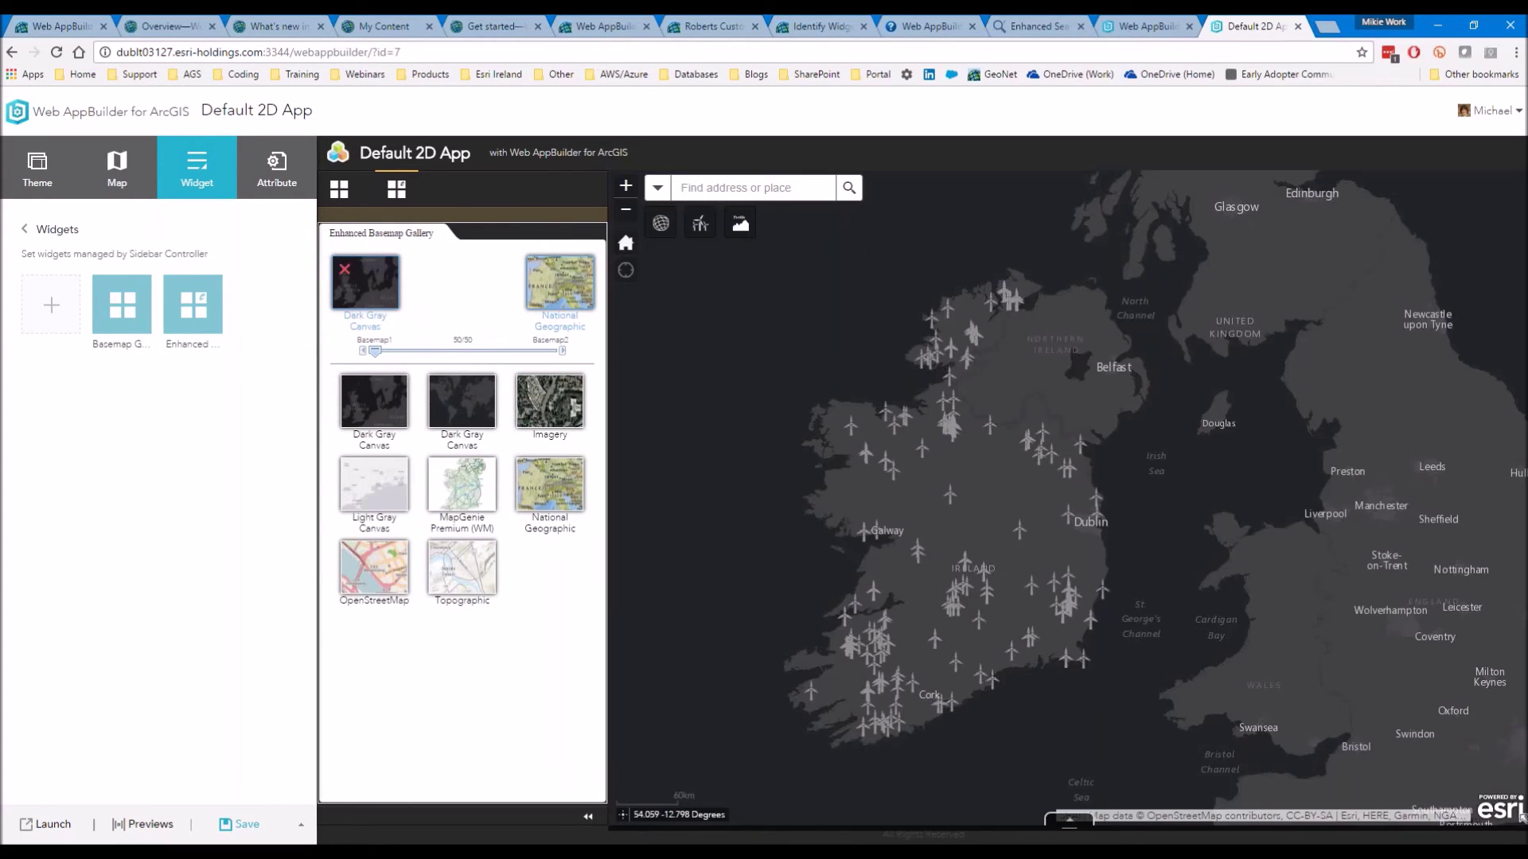
left_click_drag(383, 358, 462, 354)
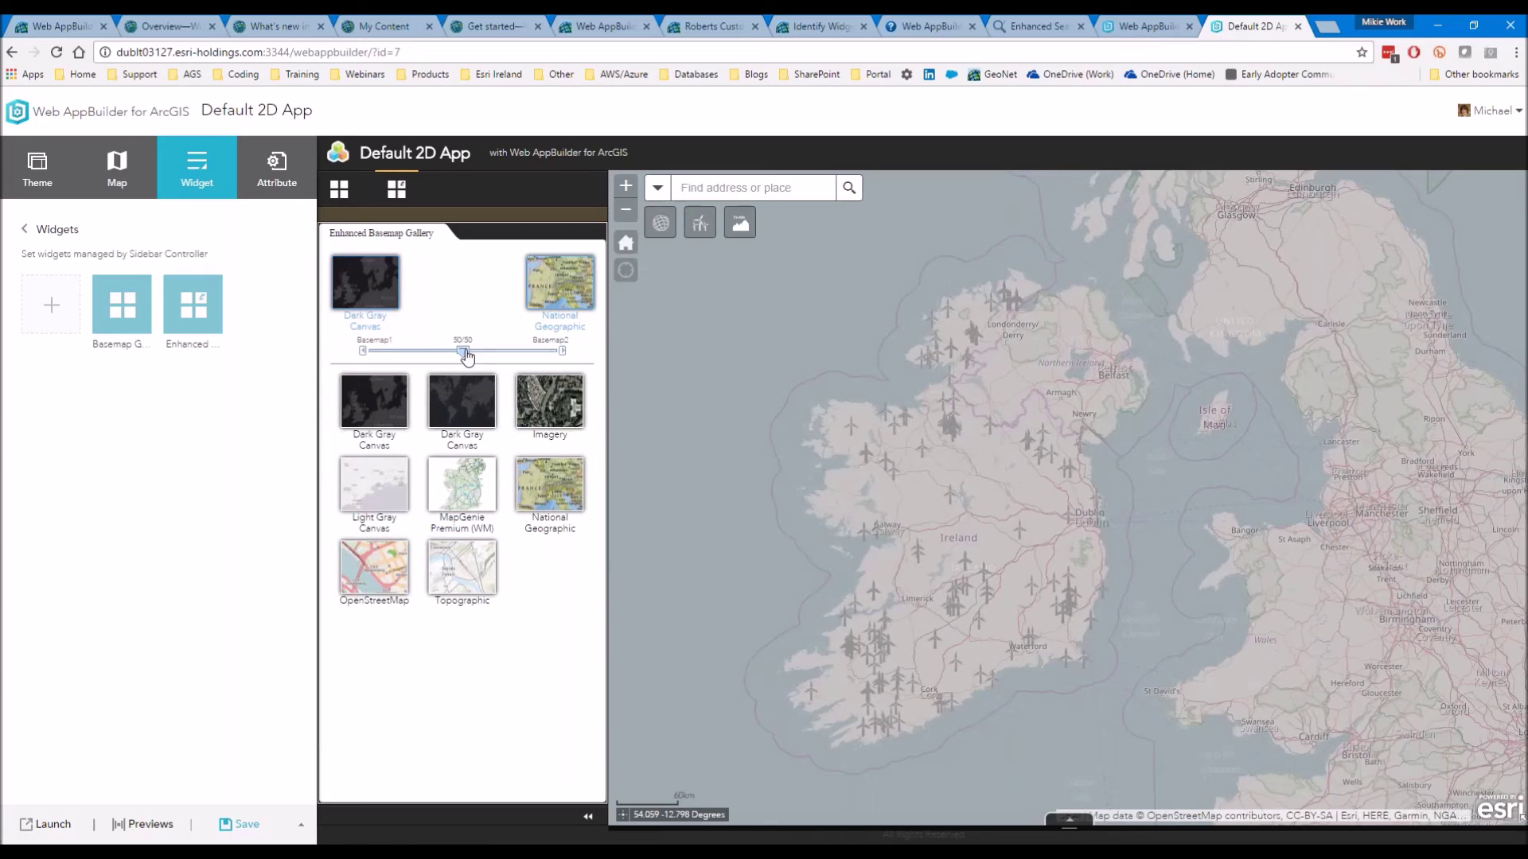
left_click_drag(465, 356, 375, 355)
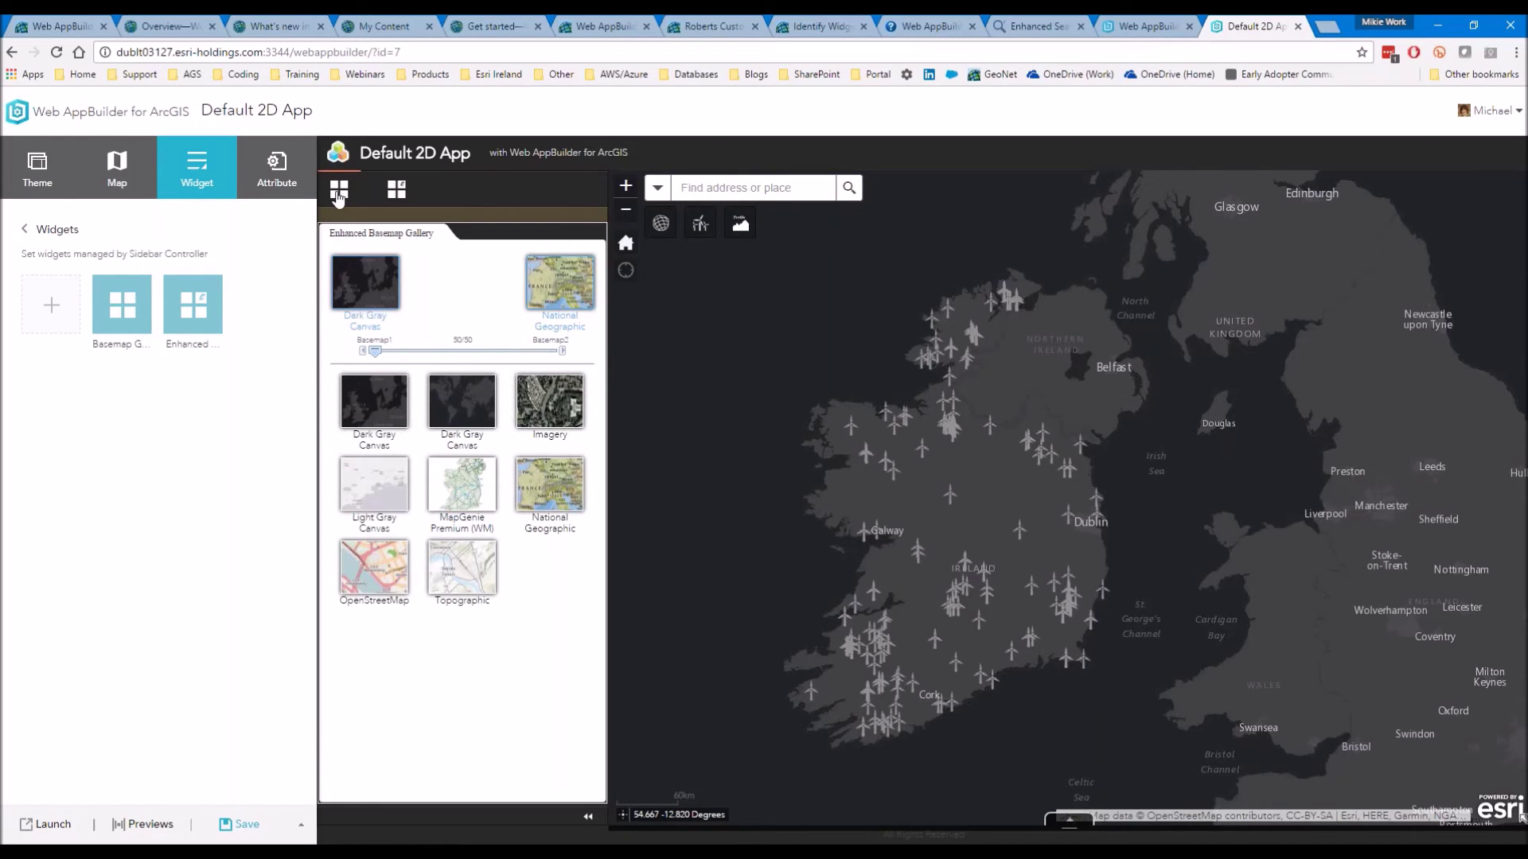
- Remove the original Basemap Gallery widget from the sidebar and open the widget chooser
mouse_move(132, 302)
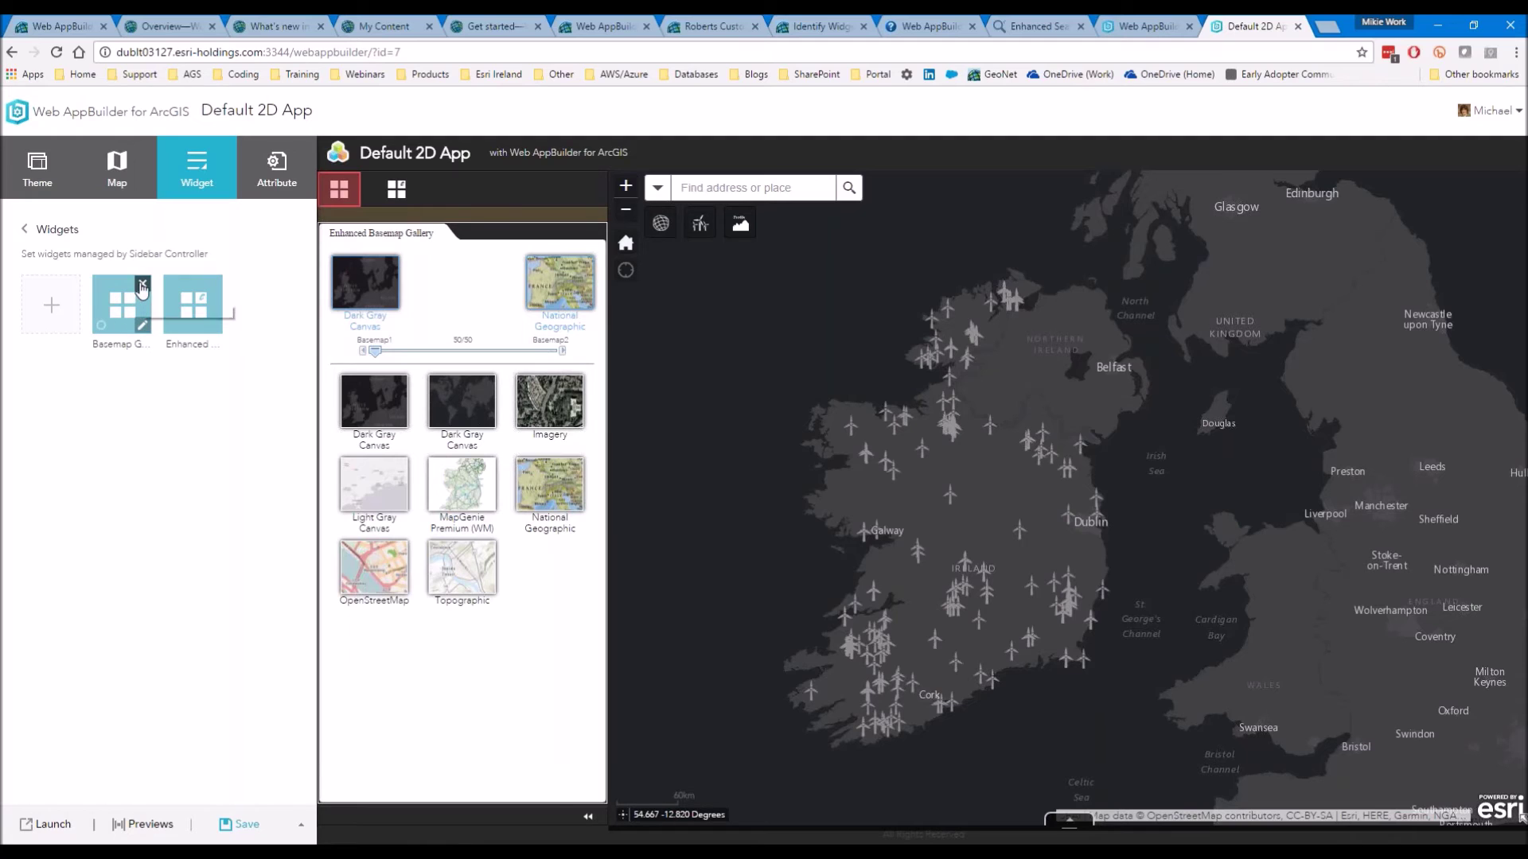
left_click(142, 284)
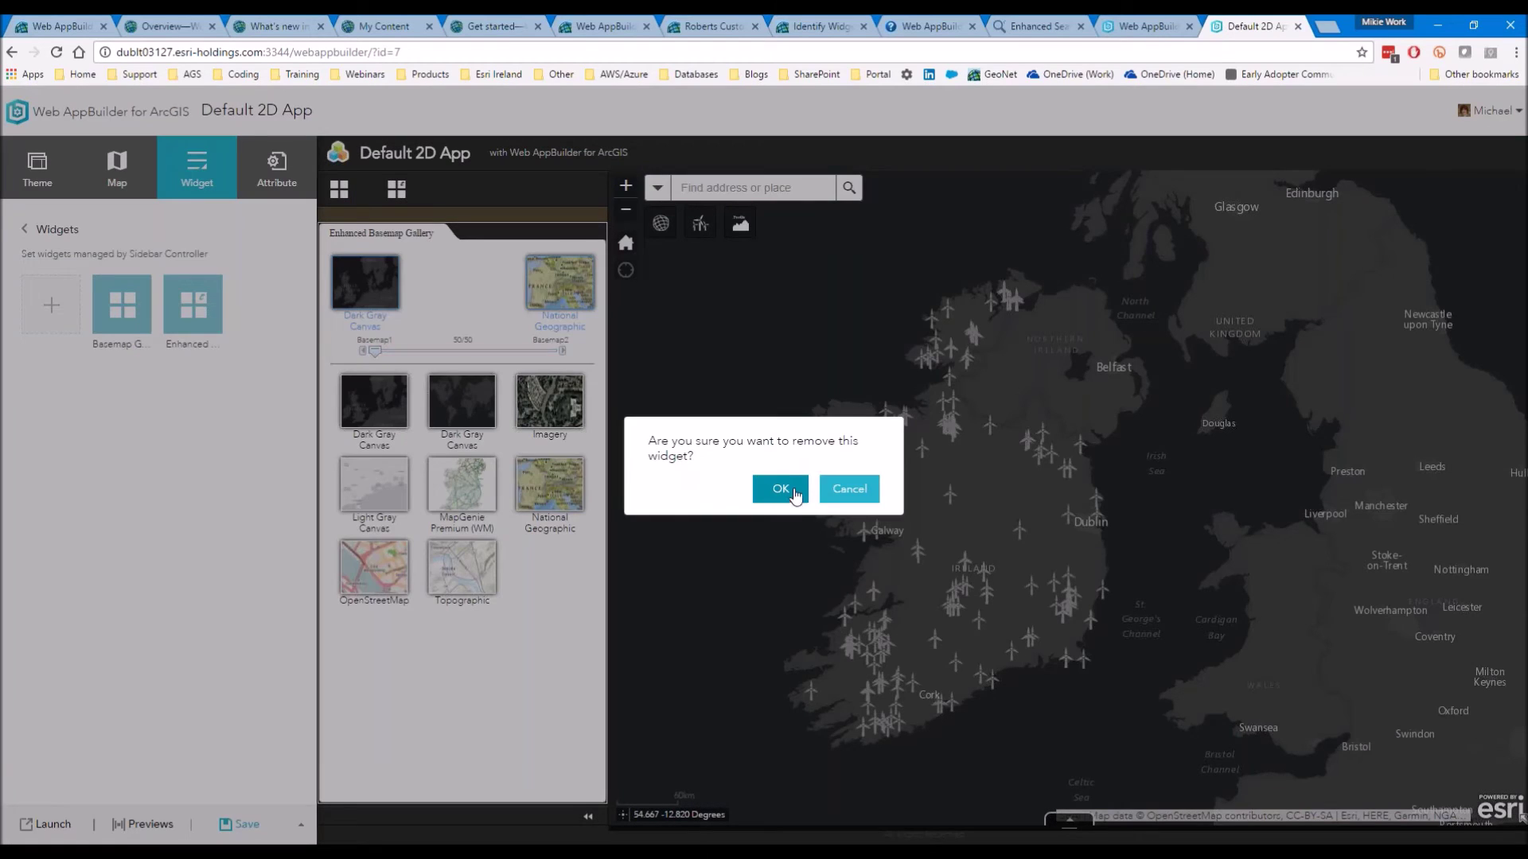
left_click(777, 488)
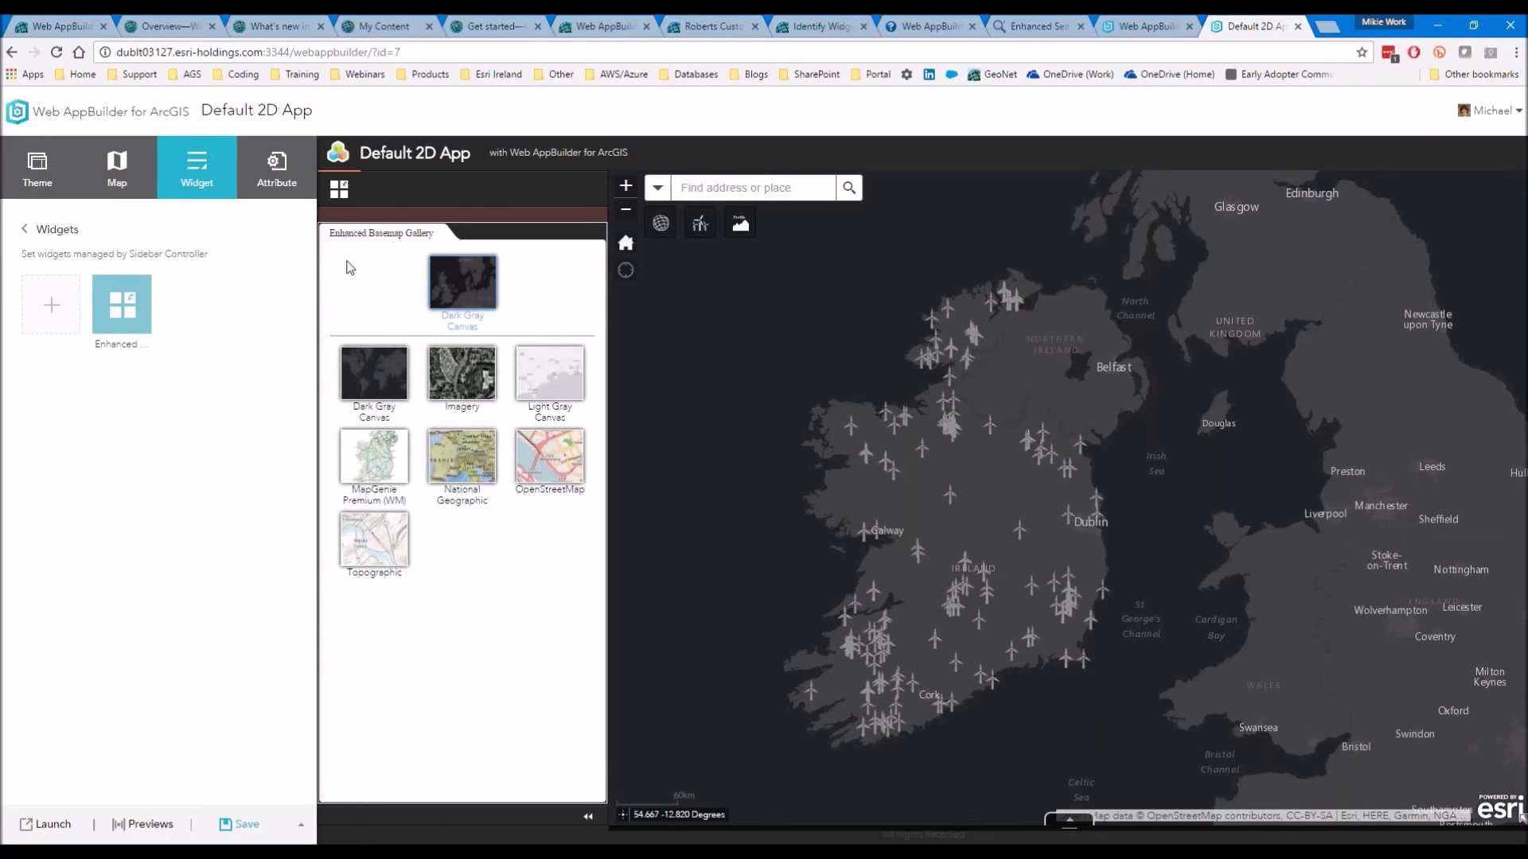
left_click(48, 330)
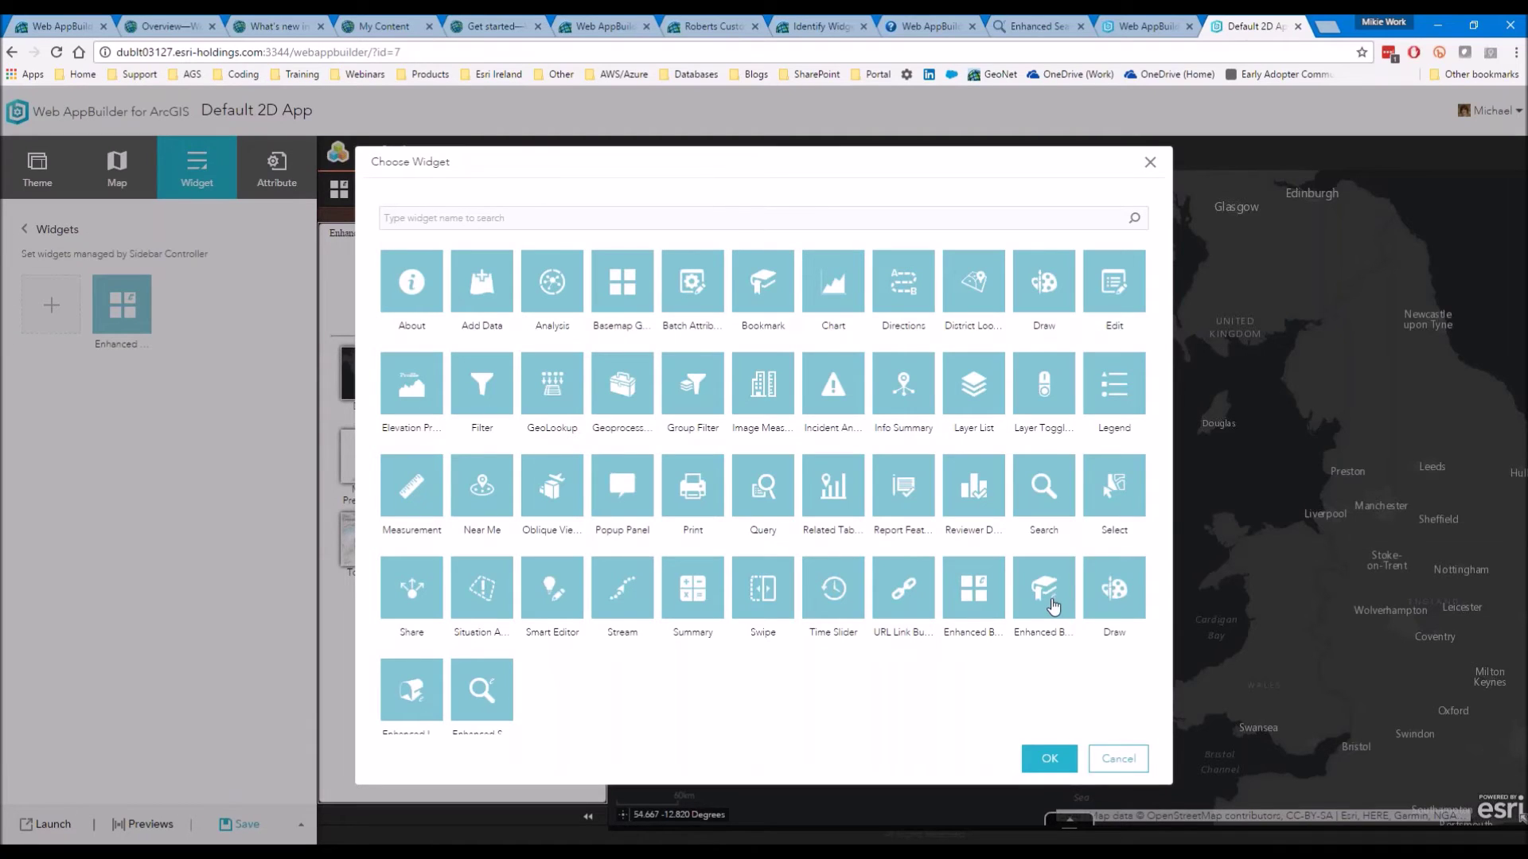
- Add the Enhanced Bookmark widget and browse its Canada Sites, US Sites and Webmap Bookmarks folders
left_click(1038, 762)
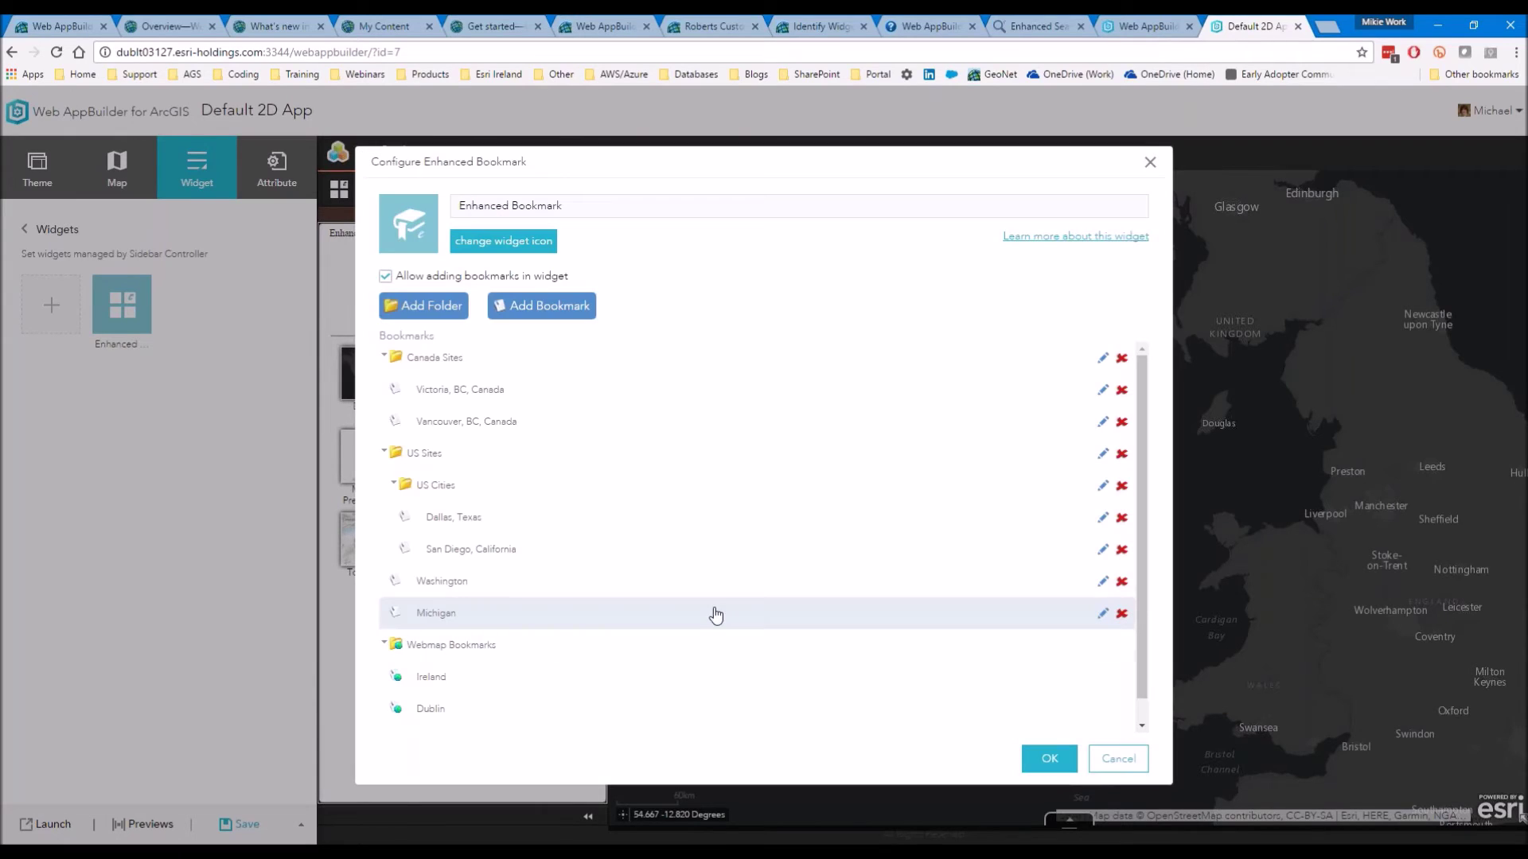
scroll(649, 620, "up", 1)
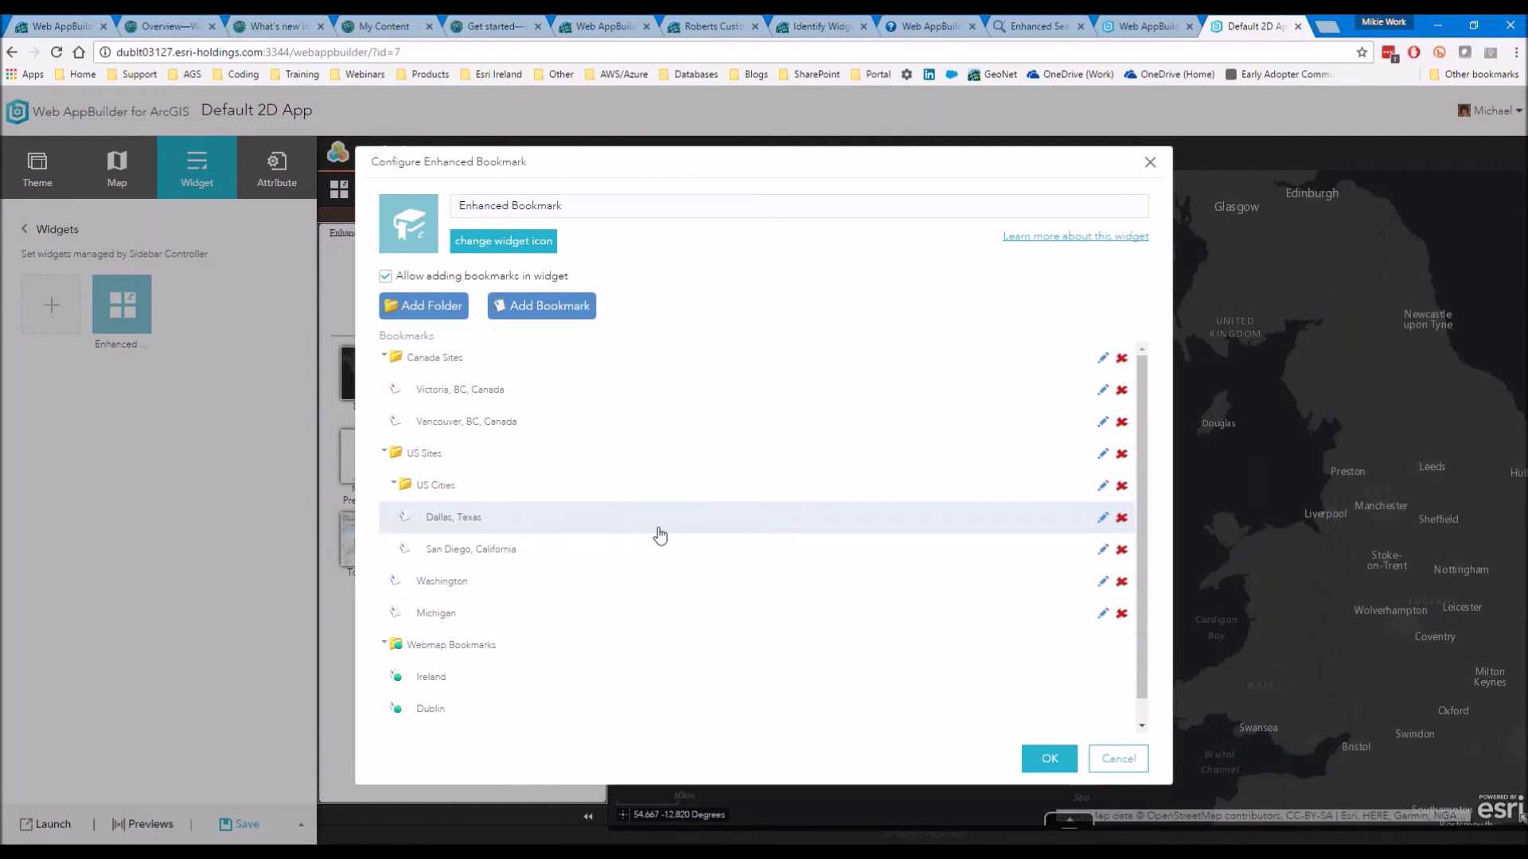
scroll(501, 659, "down", 1)
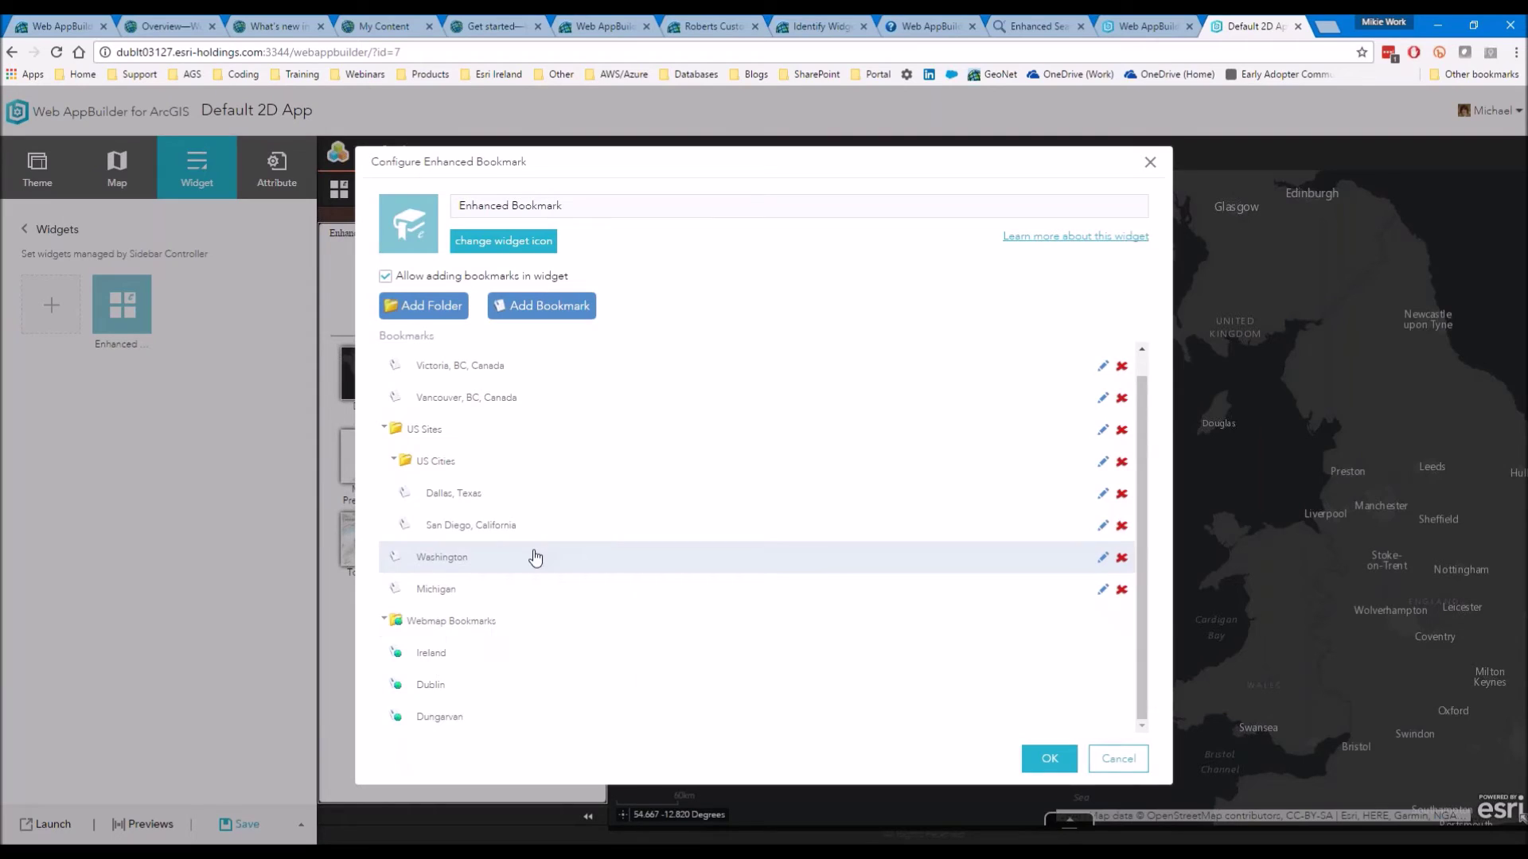
scroll(535, 557, "up", 1)
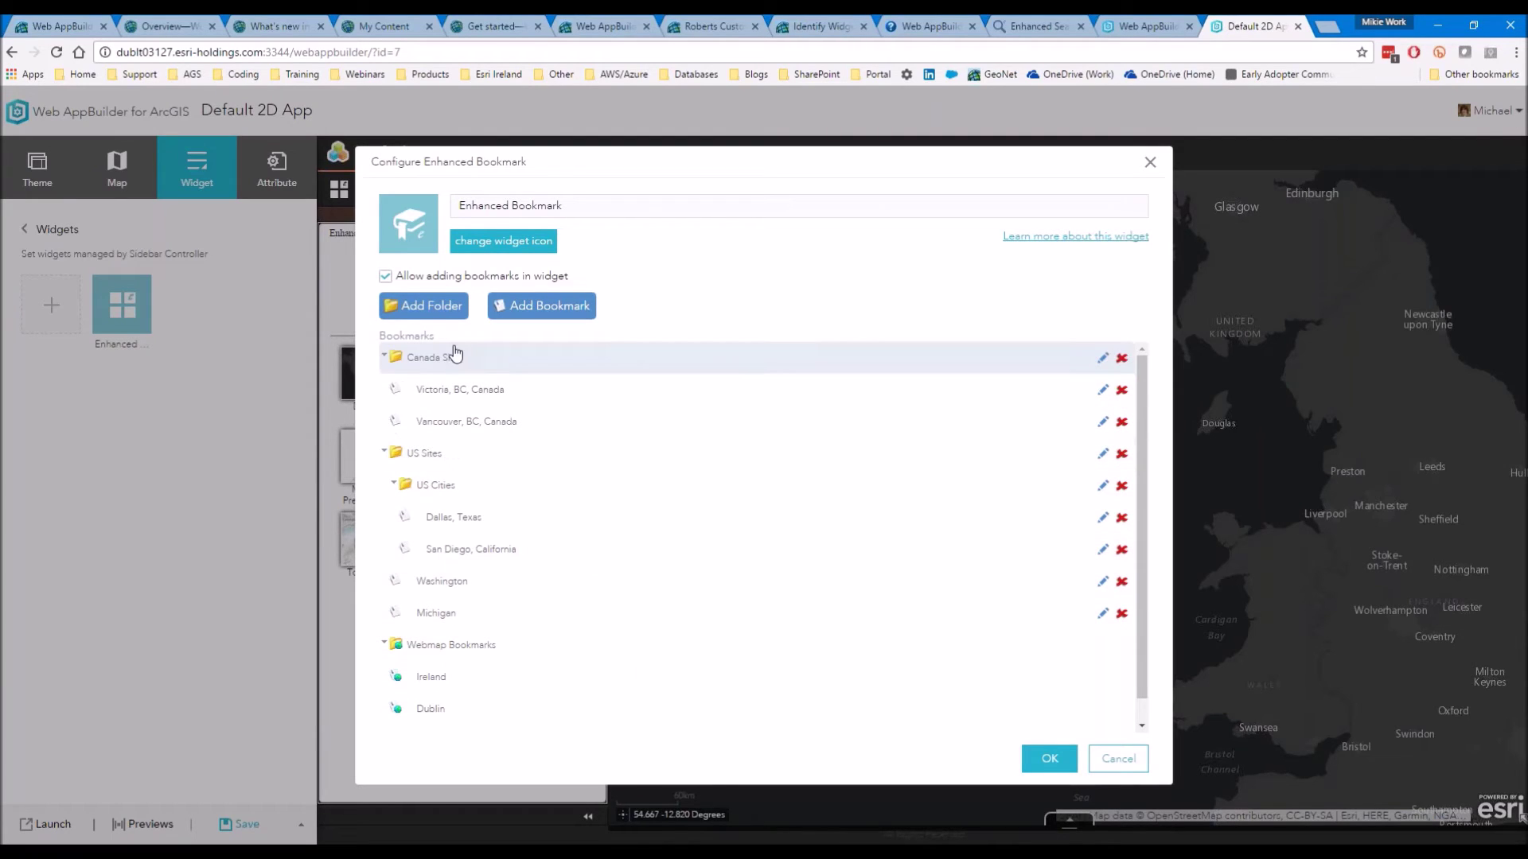
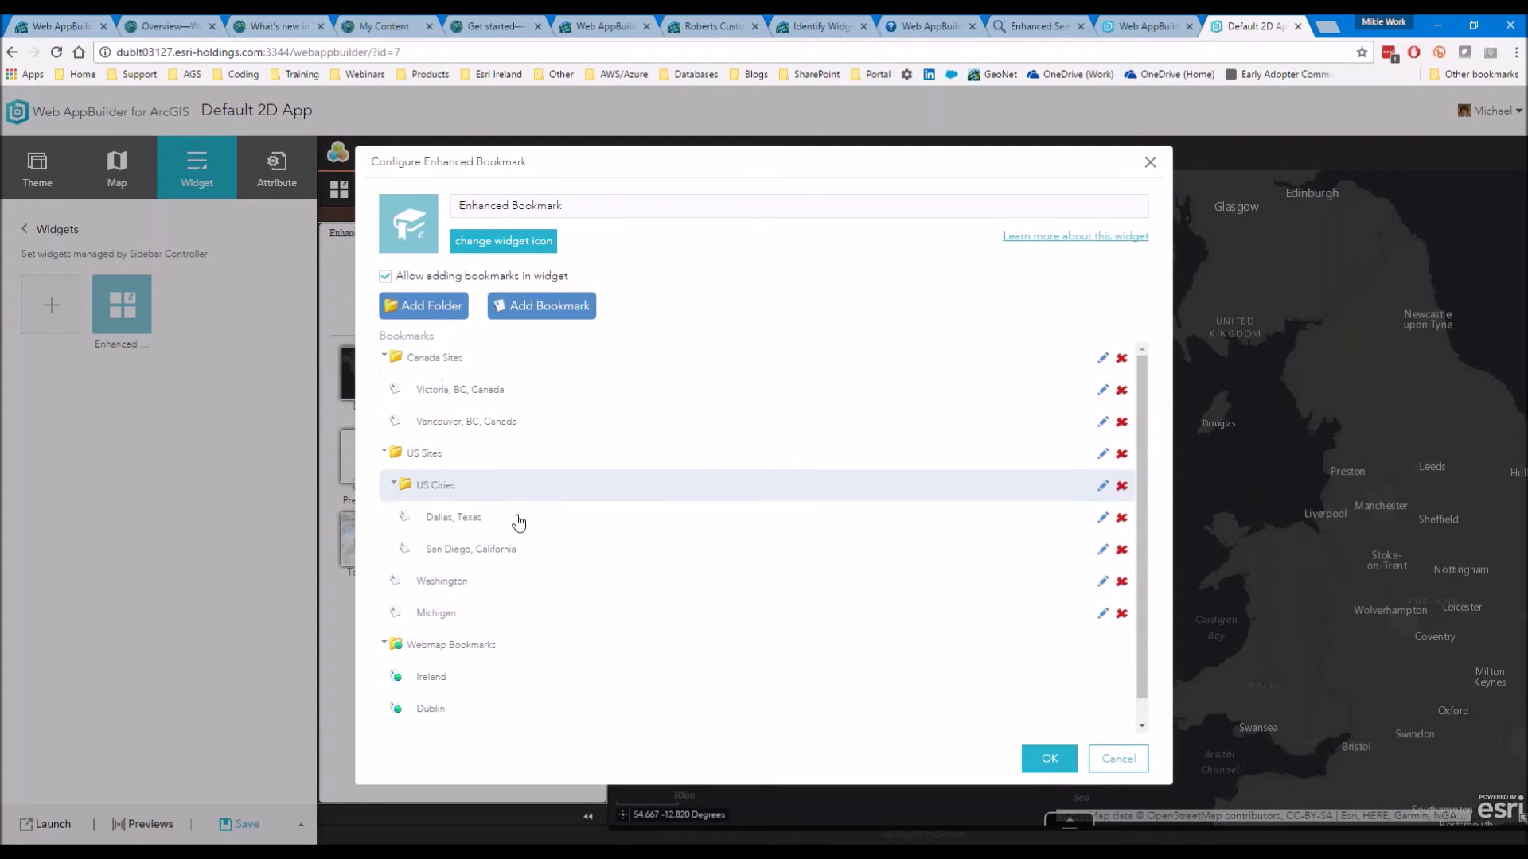
- Start a new bookmark in the Canada Sites folder with the map zoomed to Toronto
left_click(444, 362)
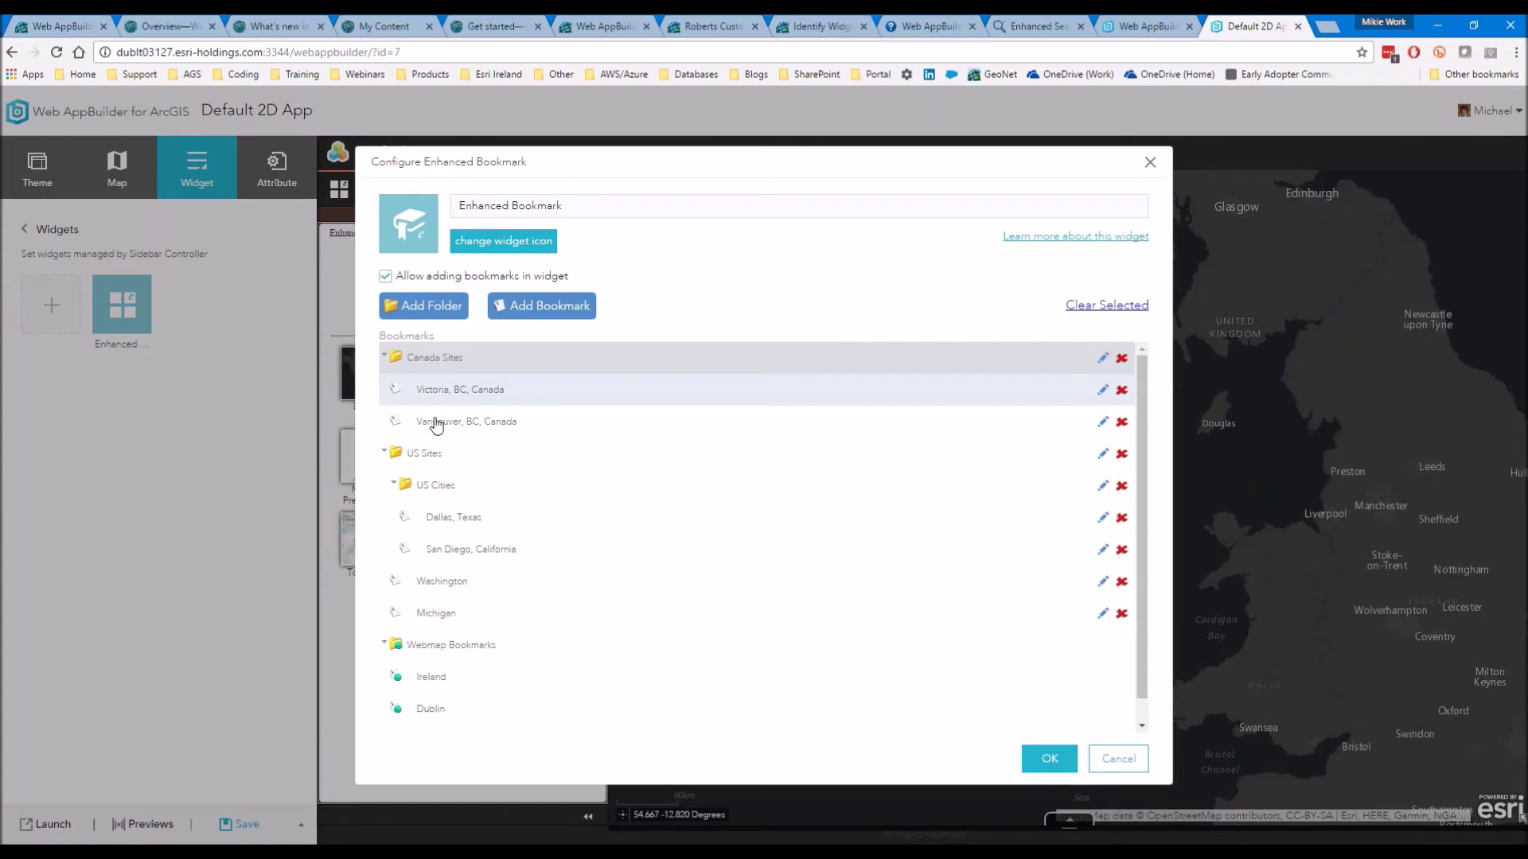
left_click(571, 313)
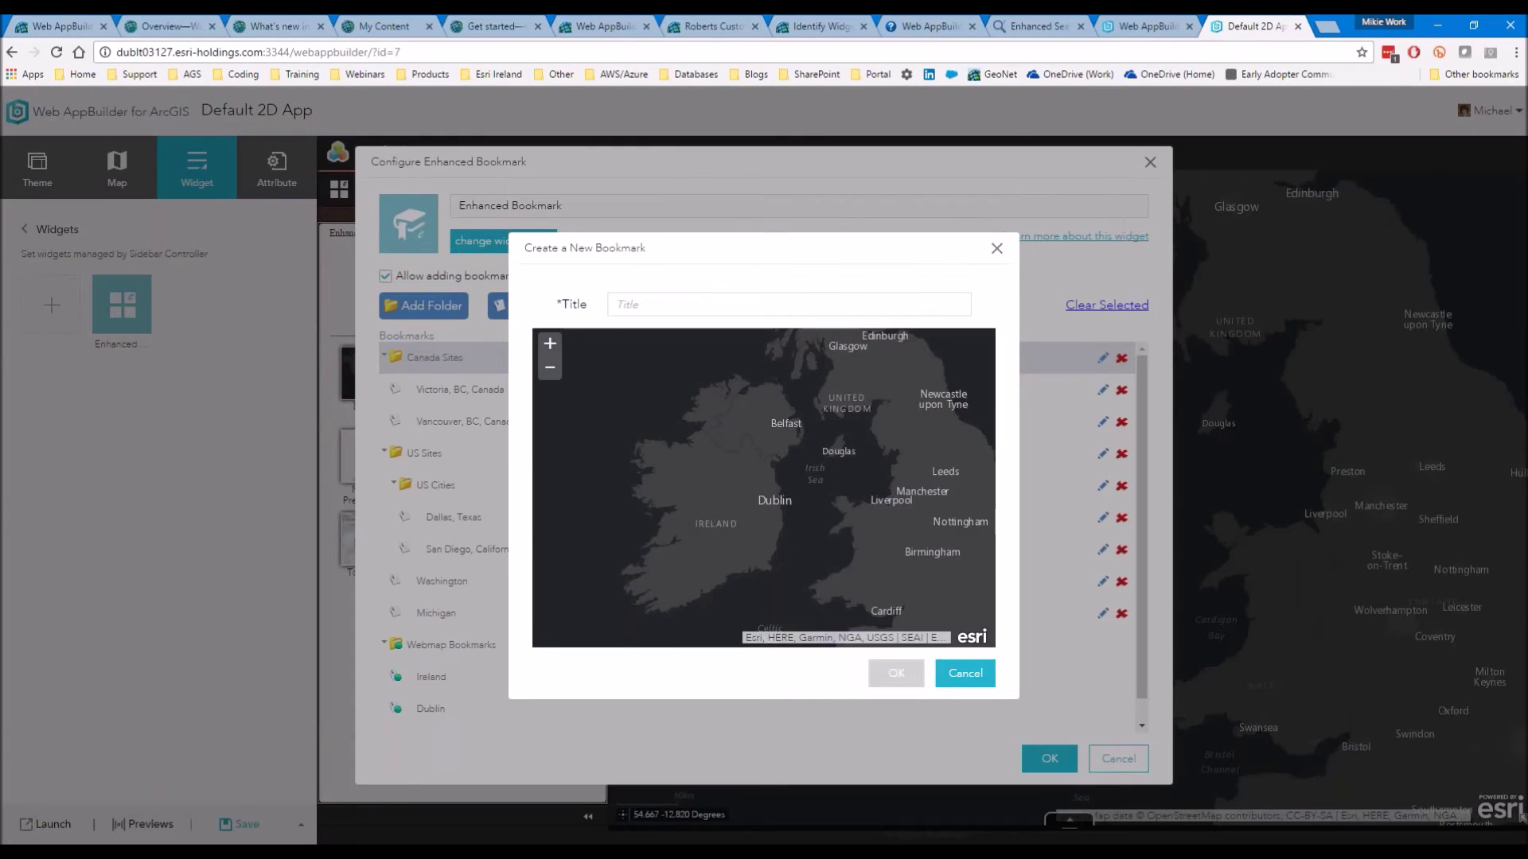
scroll(747, 481, "down", 2)
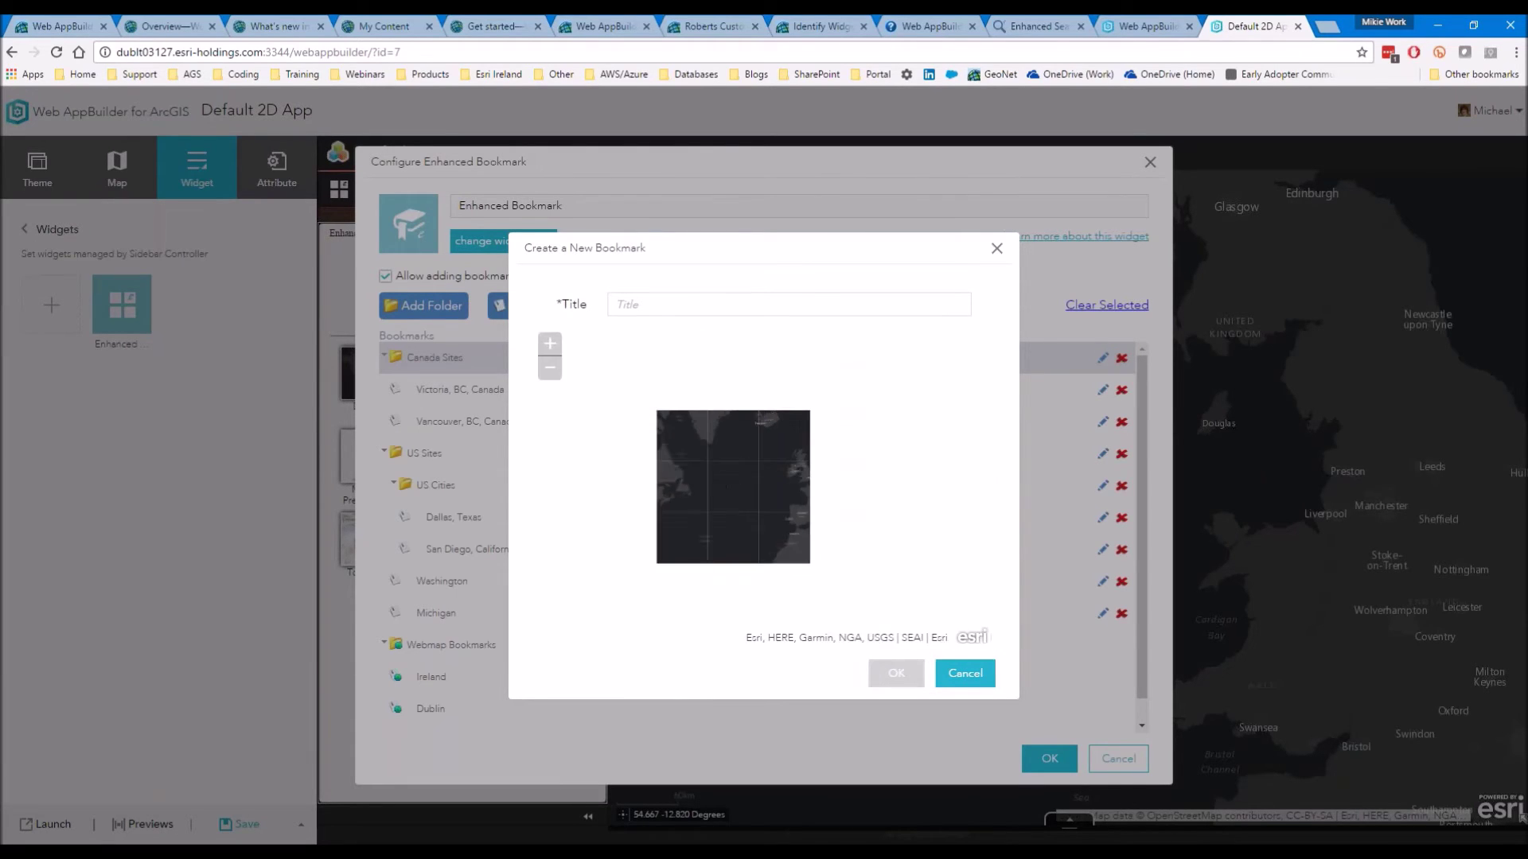
left_click_drag(719, 484, 718, 484)
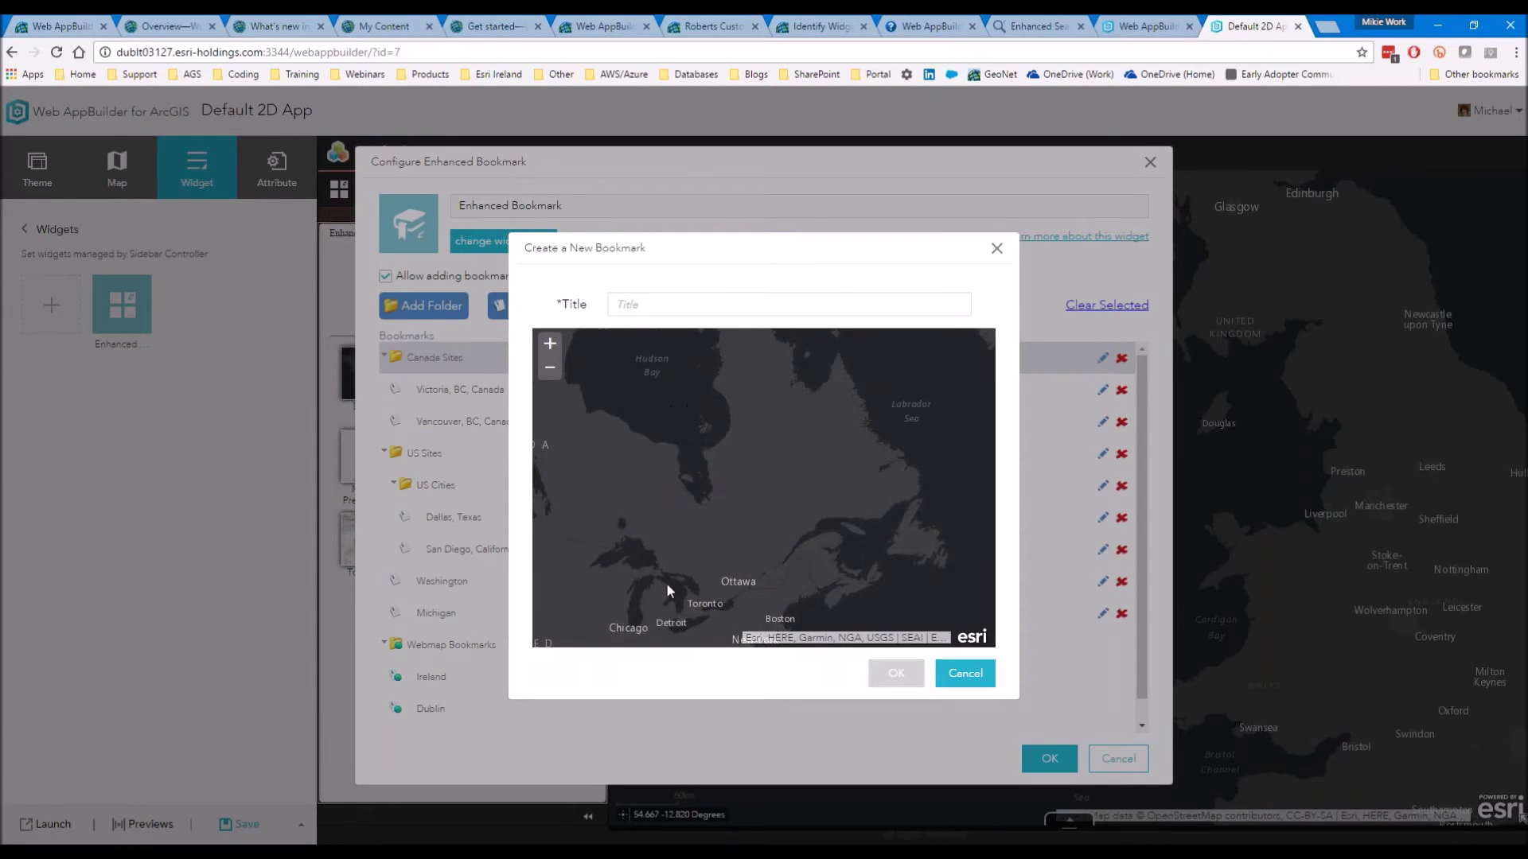
left_click_drag(708, 618, 709, 617)
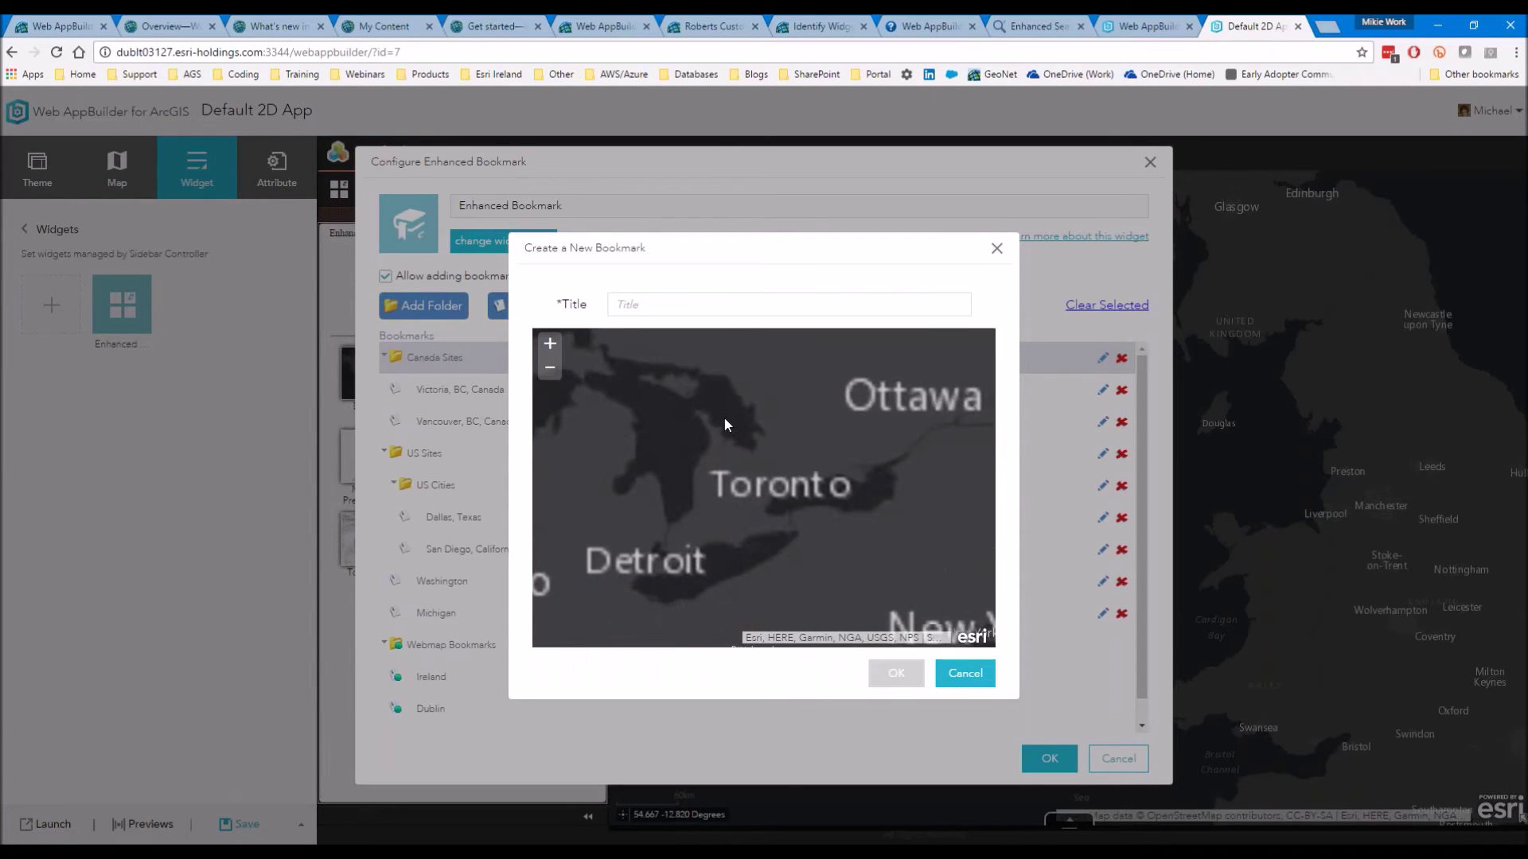
mouse_move(685, 412)
left_mouse_down()
mouse_move(955, 548)
mouse_move(776, 402)
left_mouse_up()
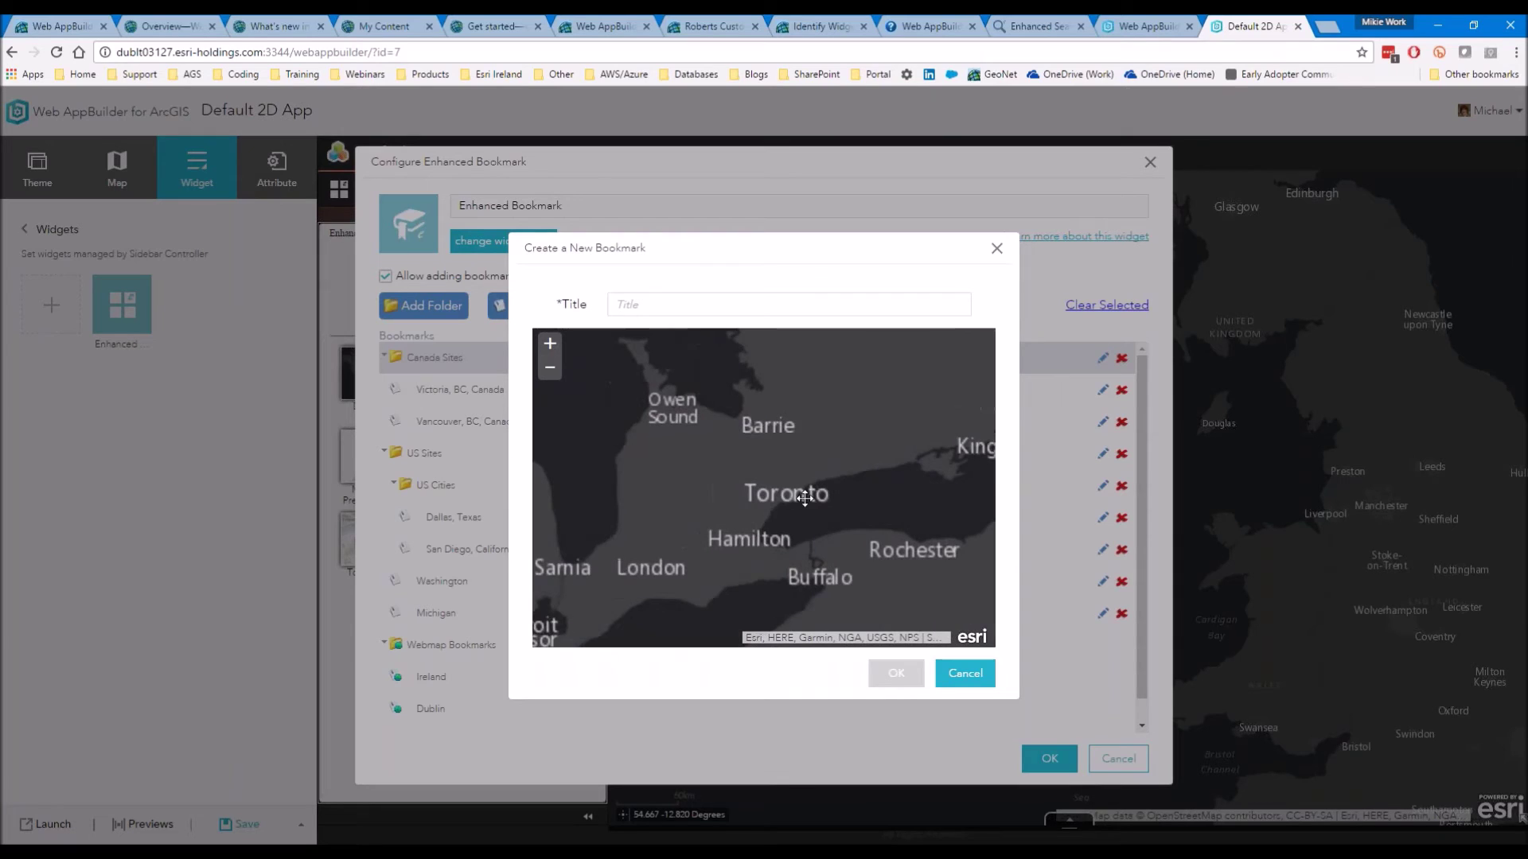
- Title the bookmark 'Toronto', save it, and confirm the Enhanced Bookmark widget settings
left_click(696, 303)
type("To")
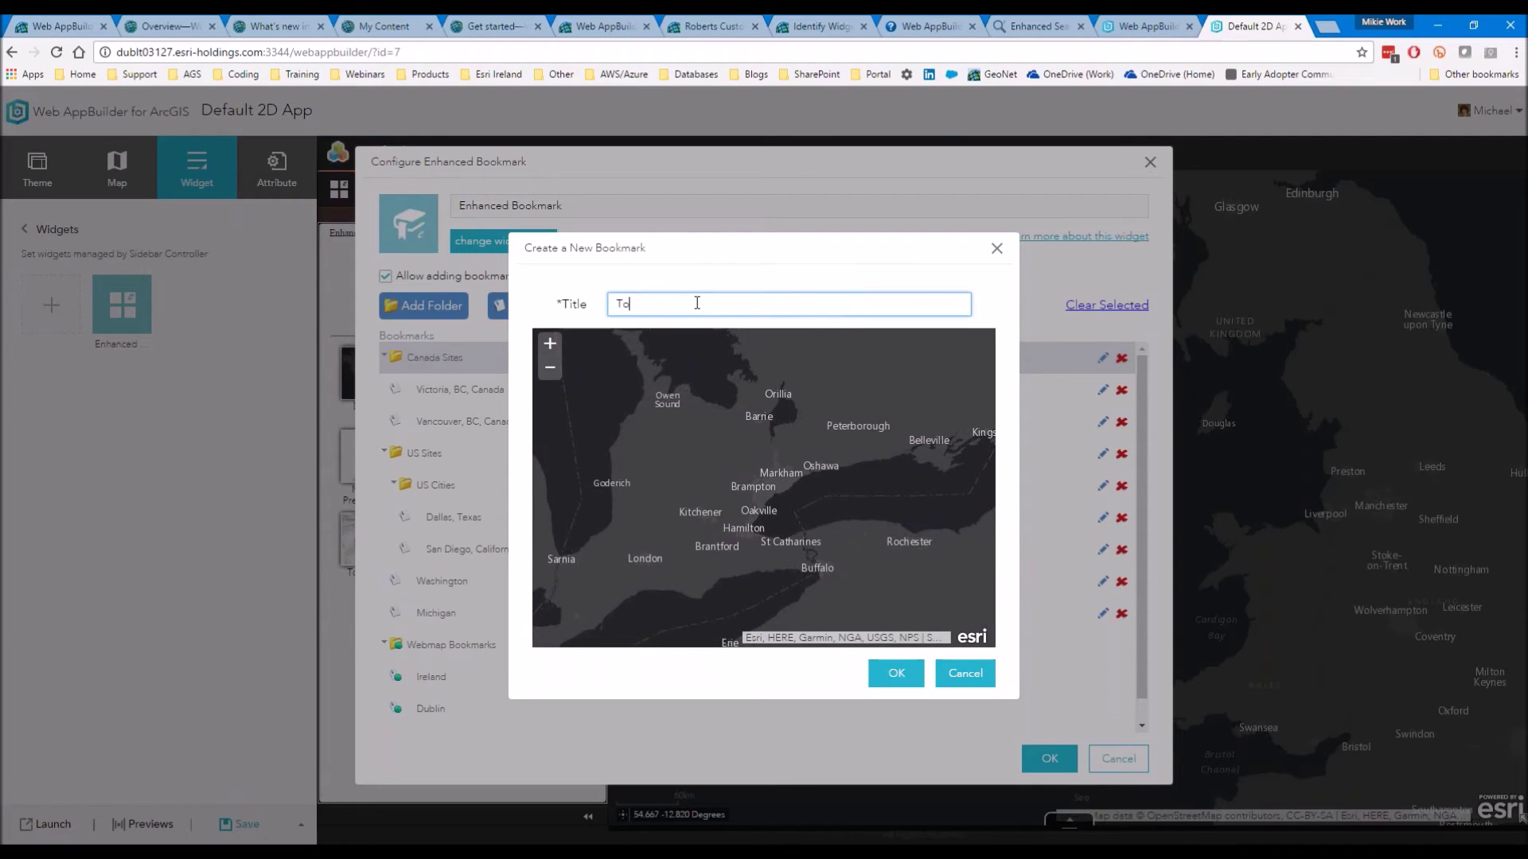
left_click(896, 673)
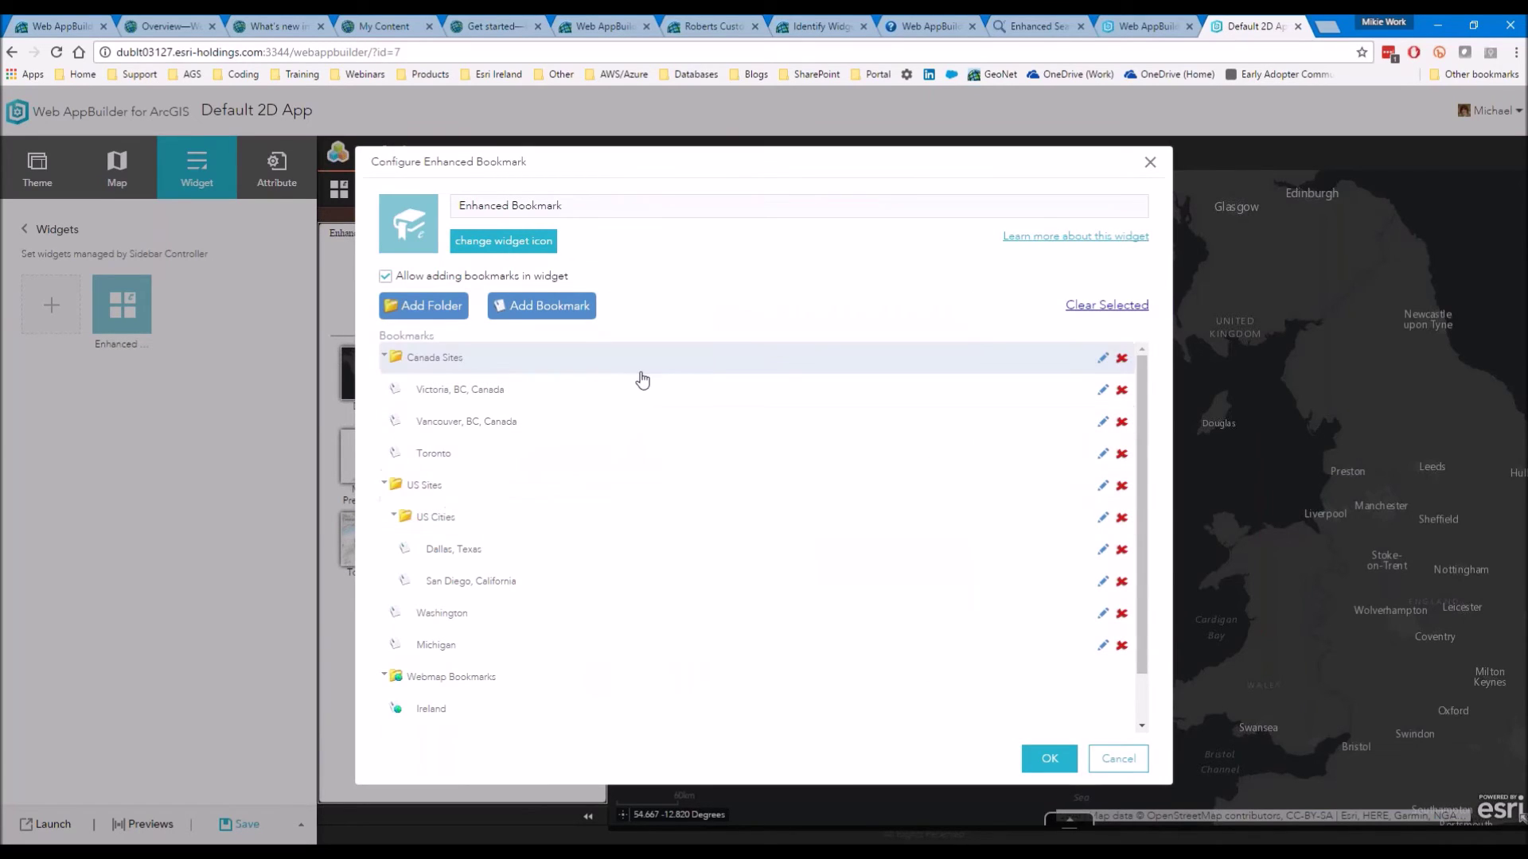
left_click(1047, 764)
- Open the Enhanced Bookmark panel in the preview and collapse the US Cities, US Sites and Canada Sites folders
left_click(402, 199)
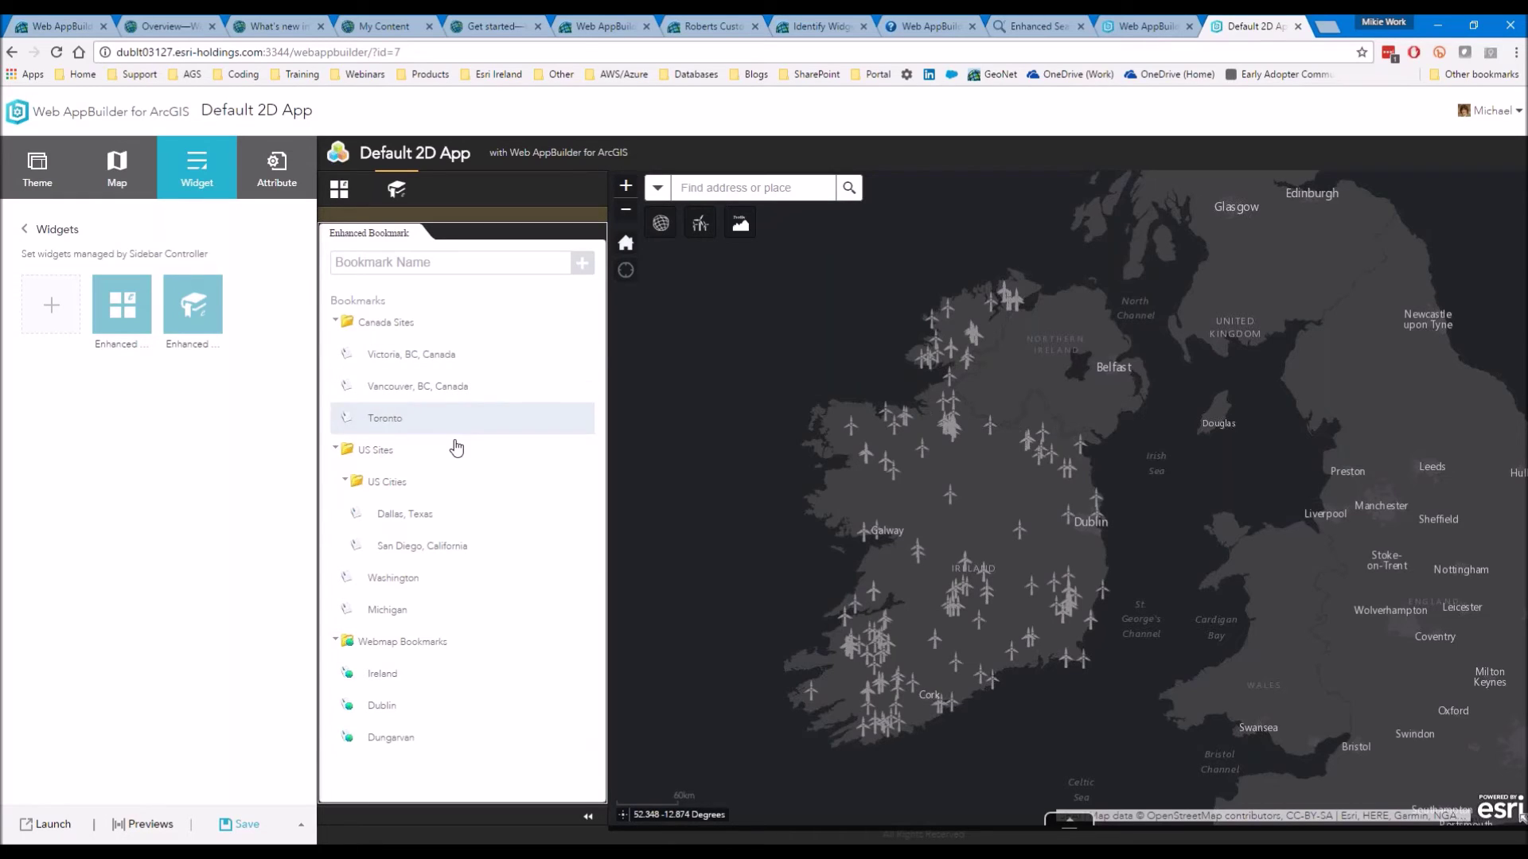
left_click(347, 484)
left_click(336, 450)
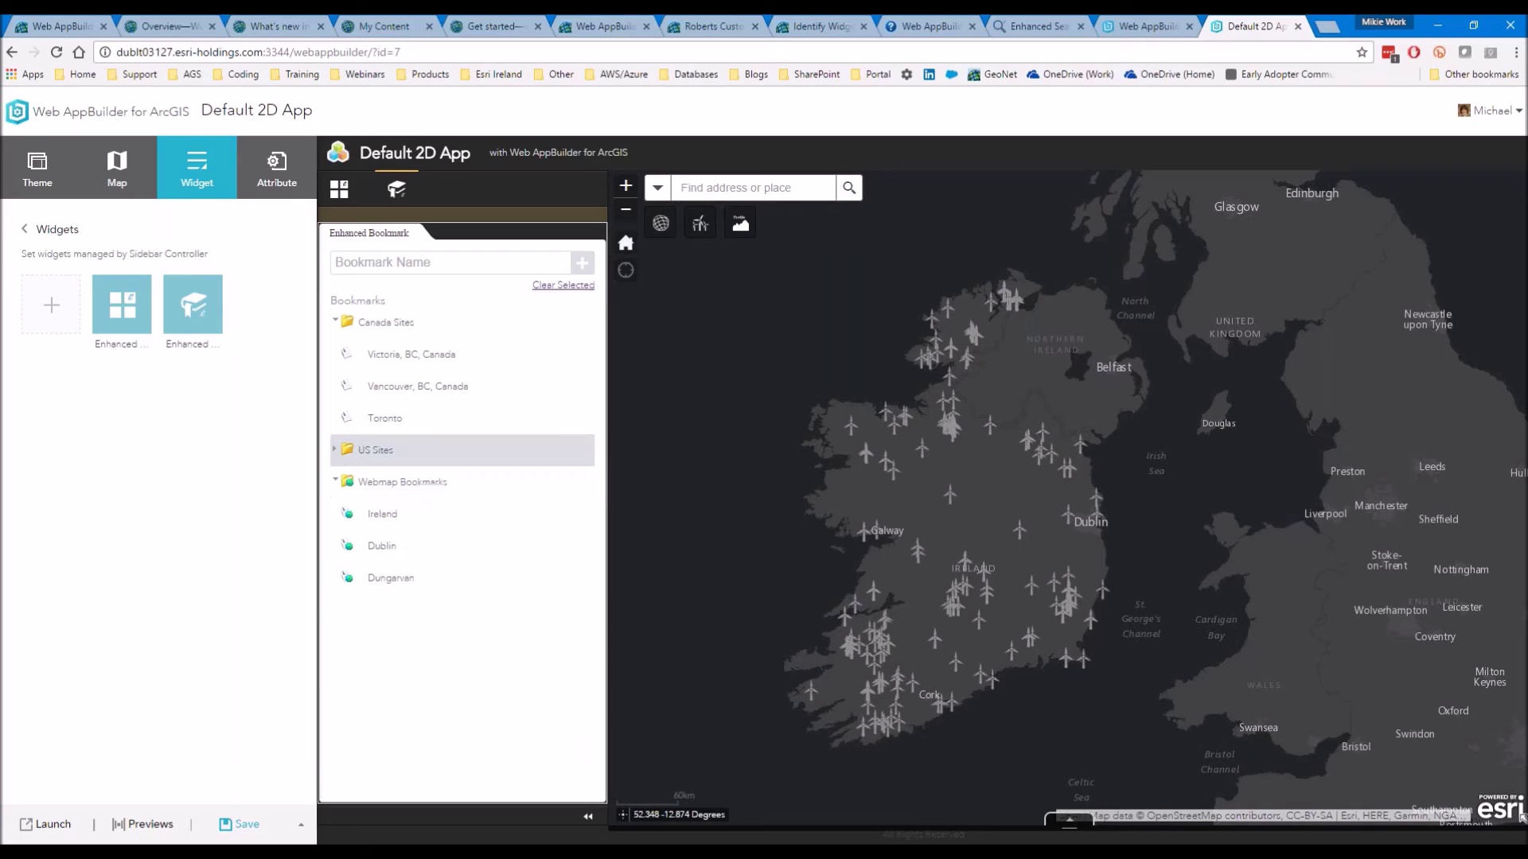
left_click(336, 322)
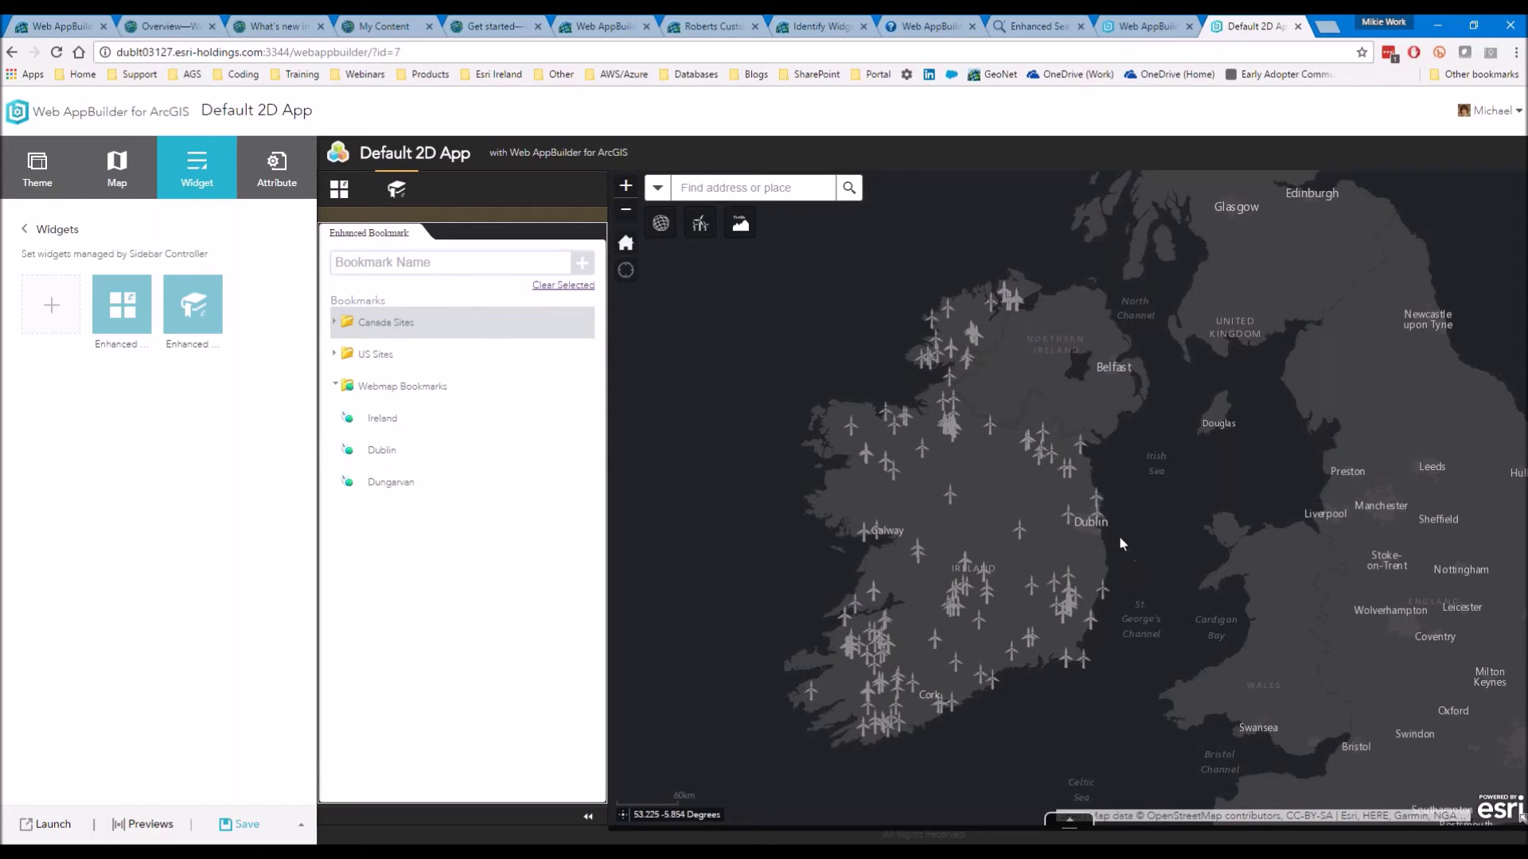
- Zoom the preview map into Galway and add a 'Galway' bookmark
left_click_drag(863, 517, 916, 556)
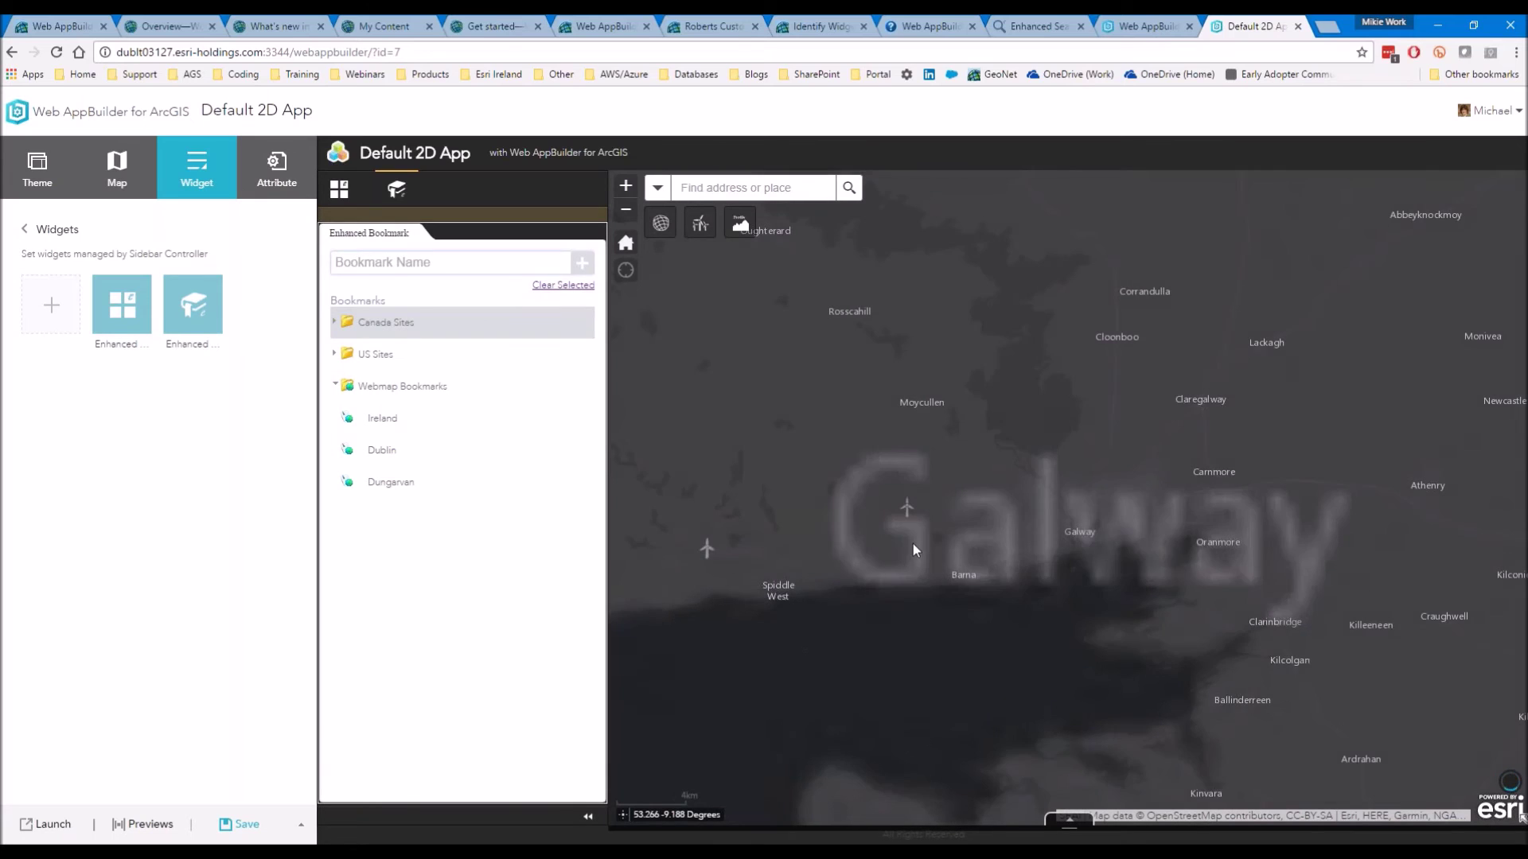
left_click_drag(863, 438, 1193, 621)
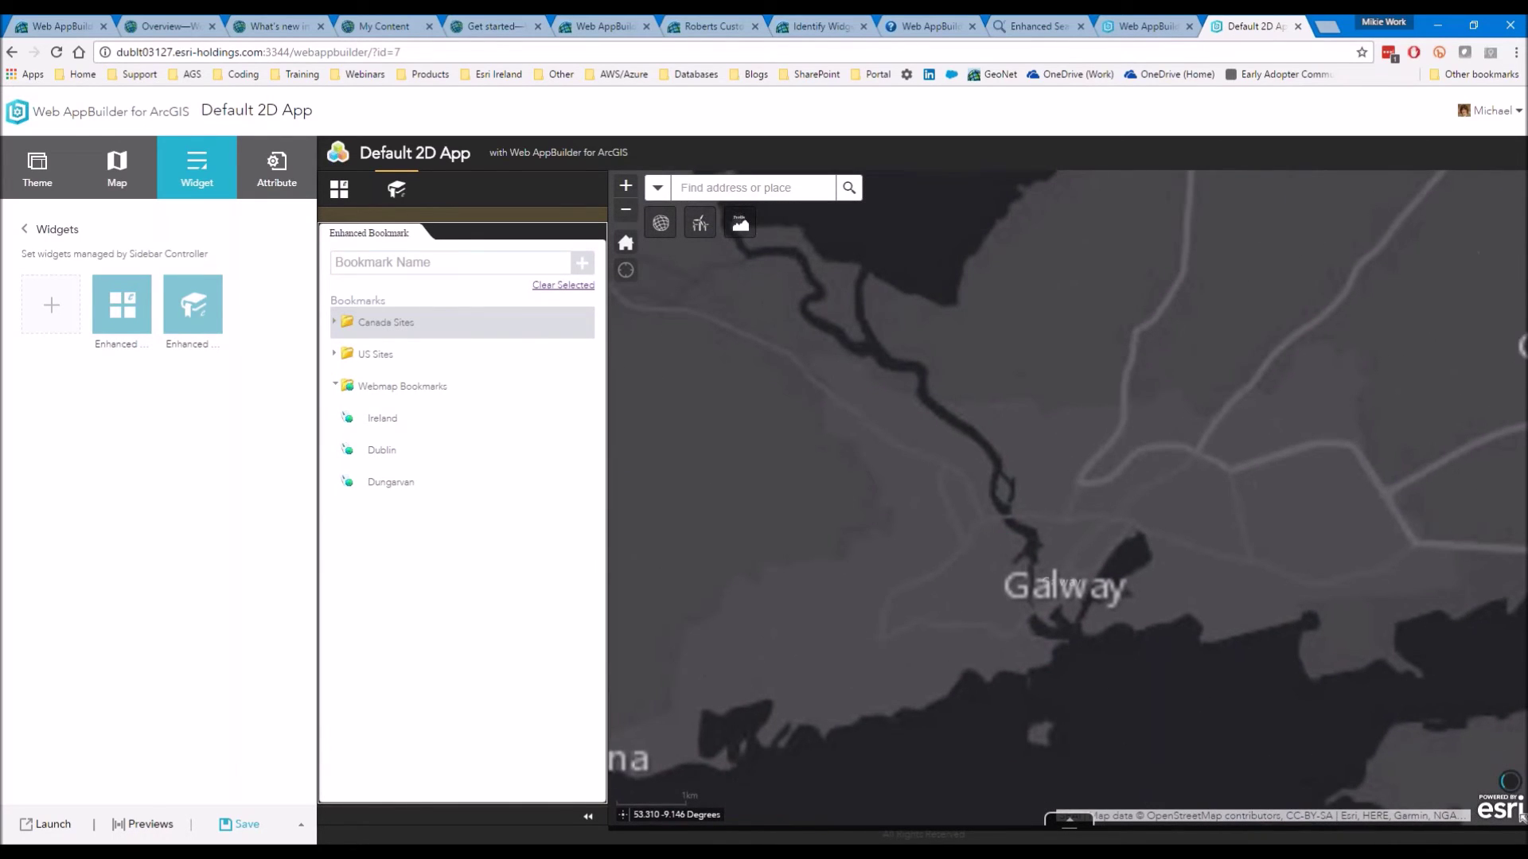
left_click(433, 267)
type("Galway")
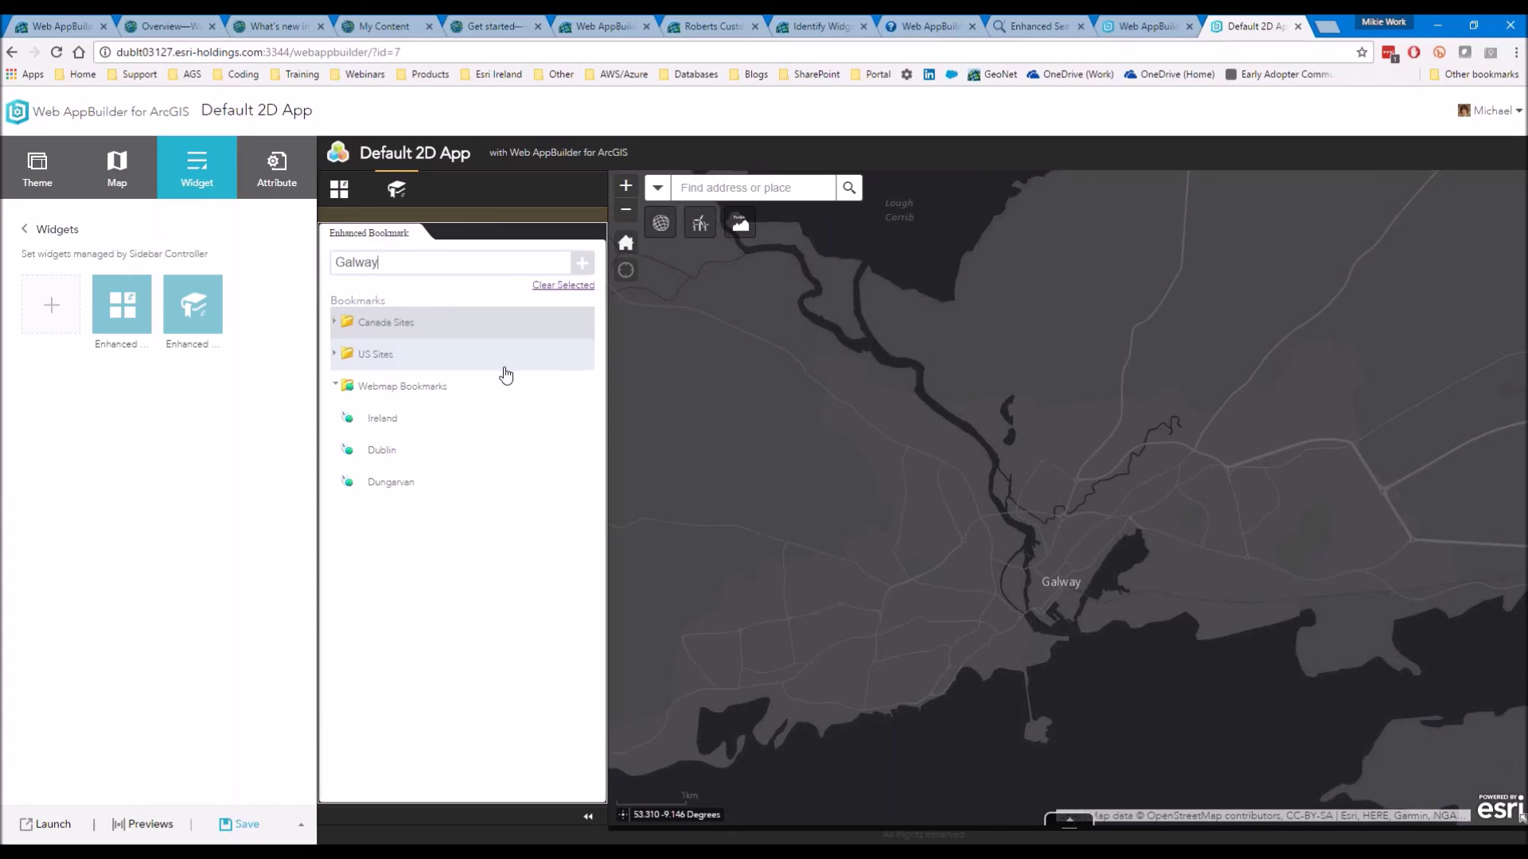
left_click(580, 266)
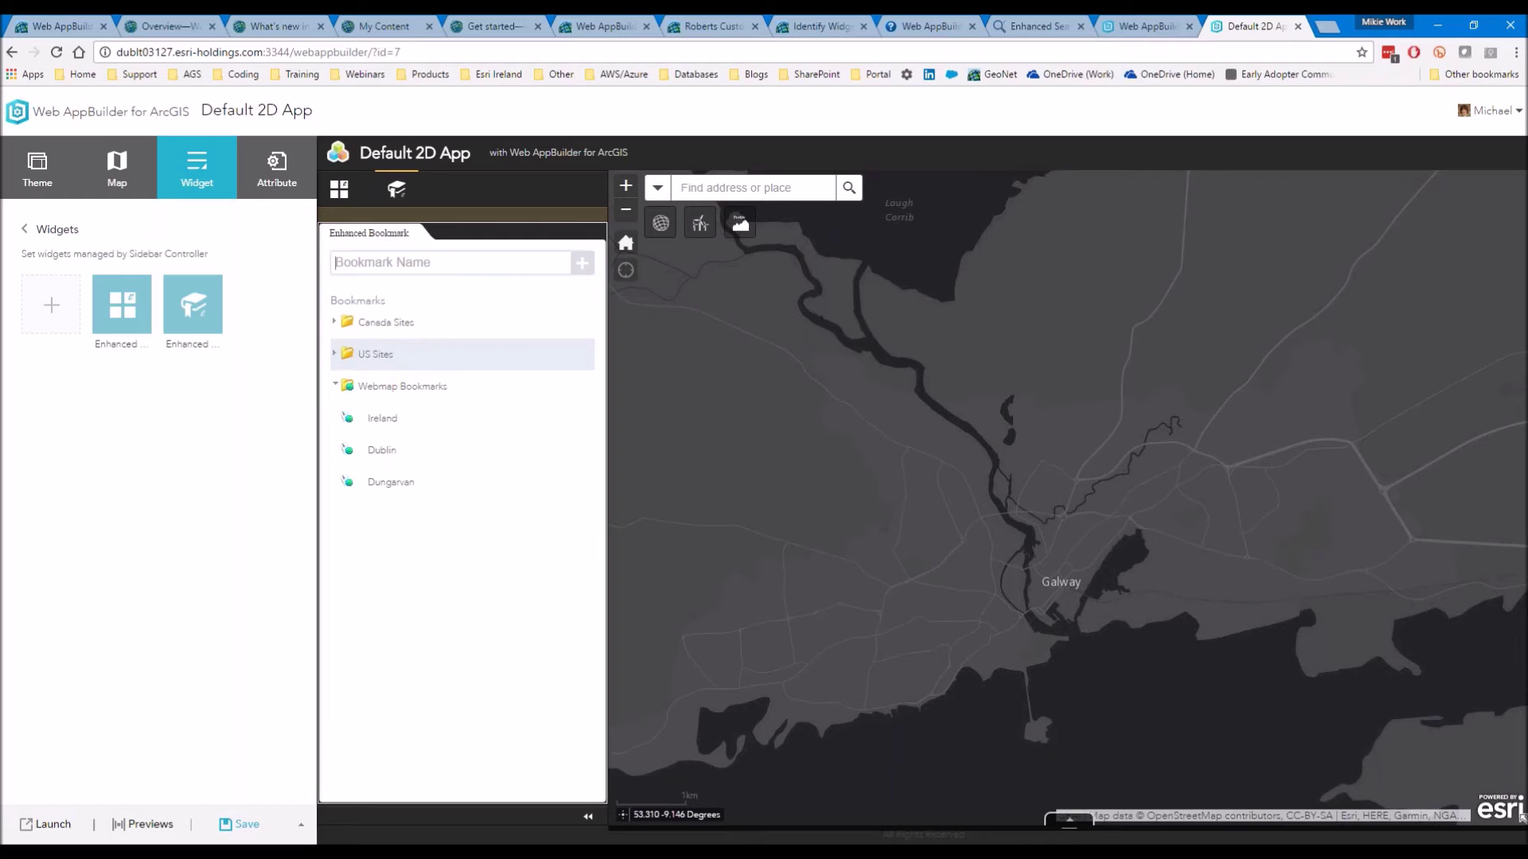
- Expand the US Sites and US Cities folders, recentre on Galway, and save the app
left_click(334, 358)
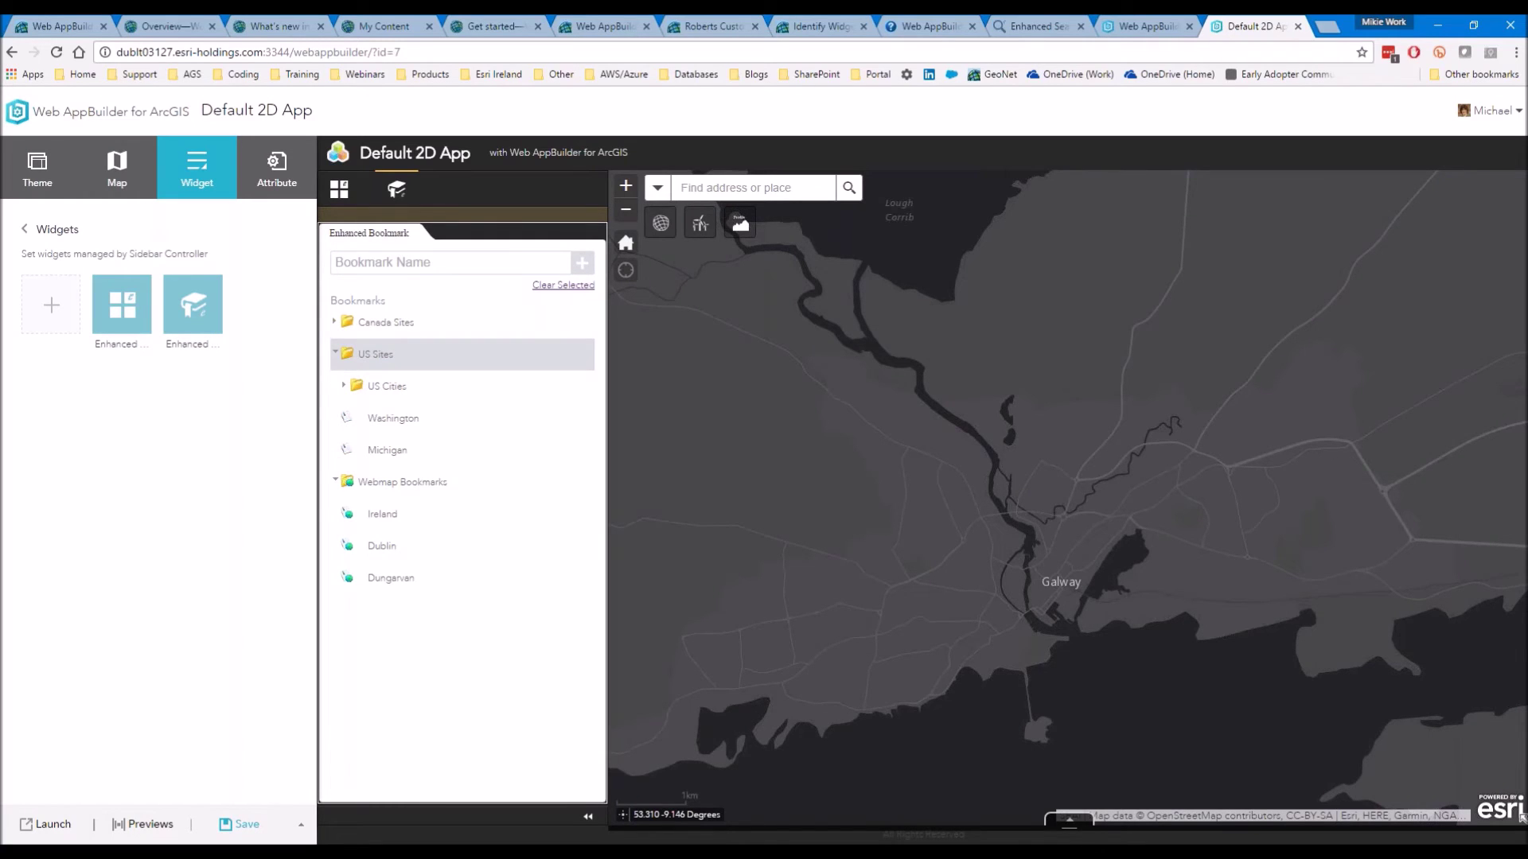
left_click(346, 389)
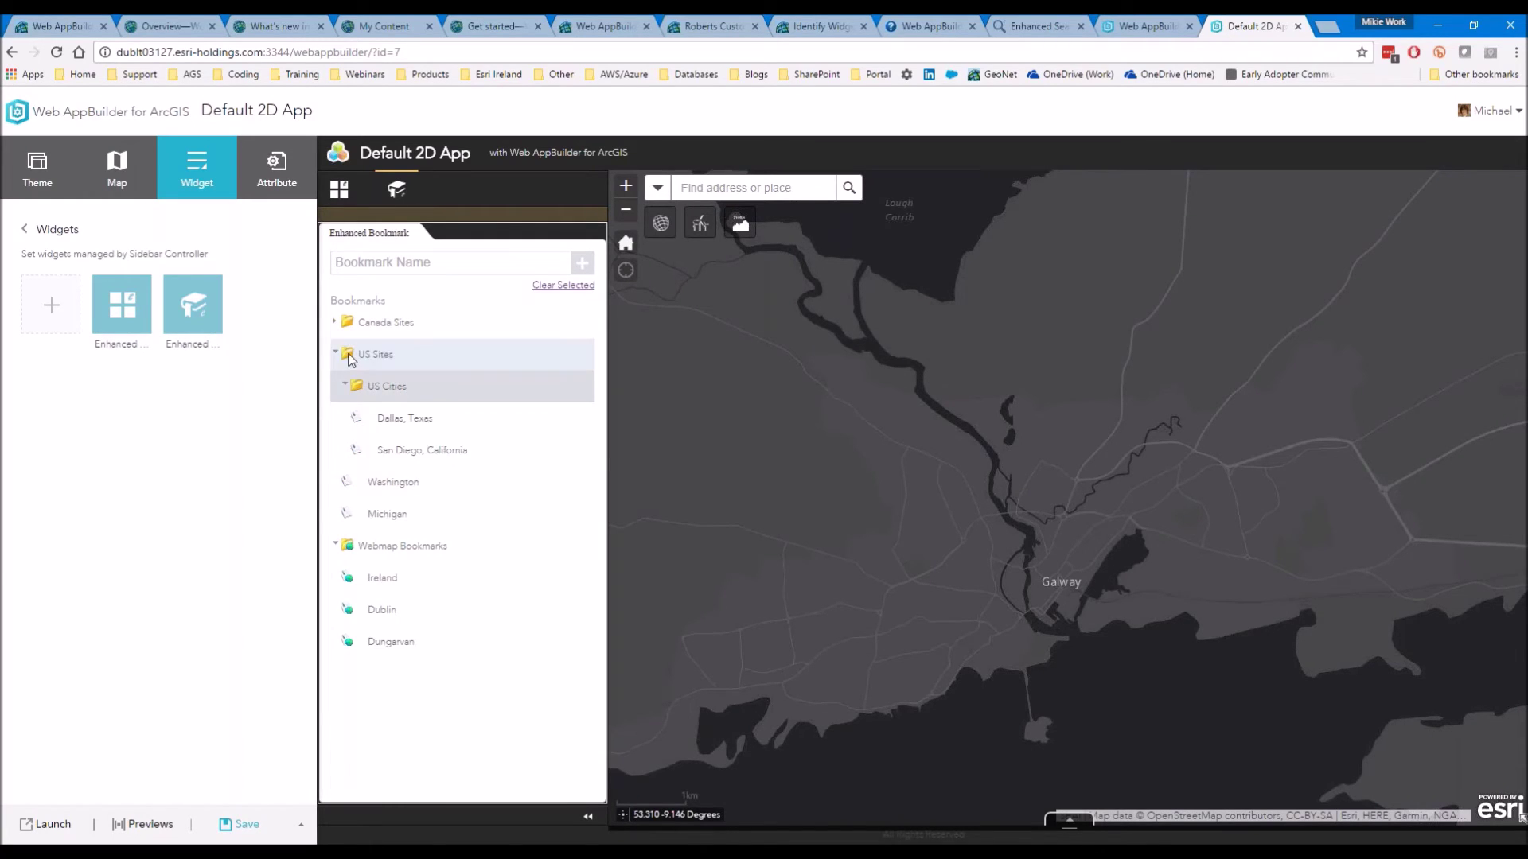
left_click_drag(970, 522, 861, 477)
left_click(239, 825)
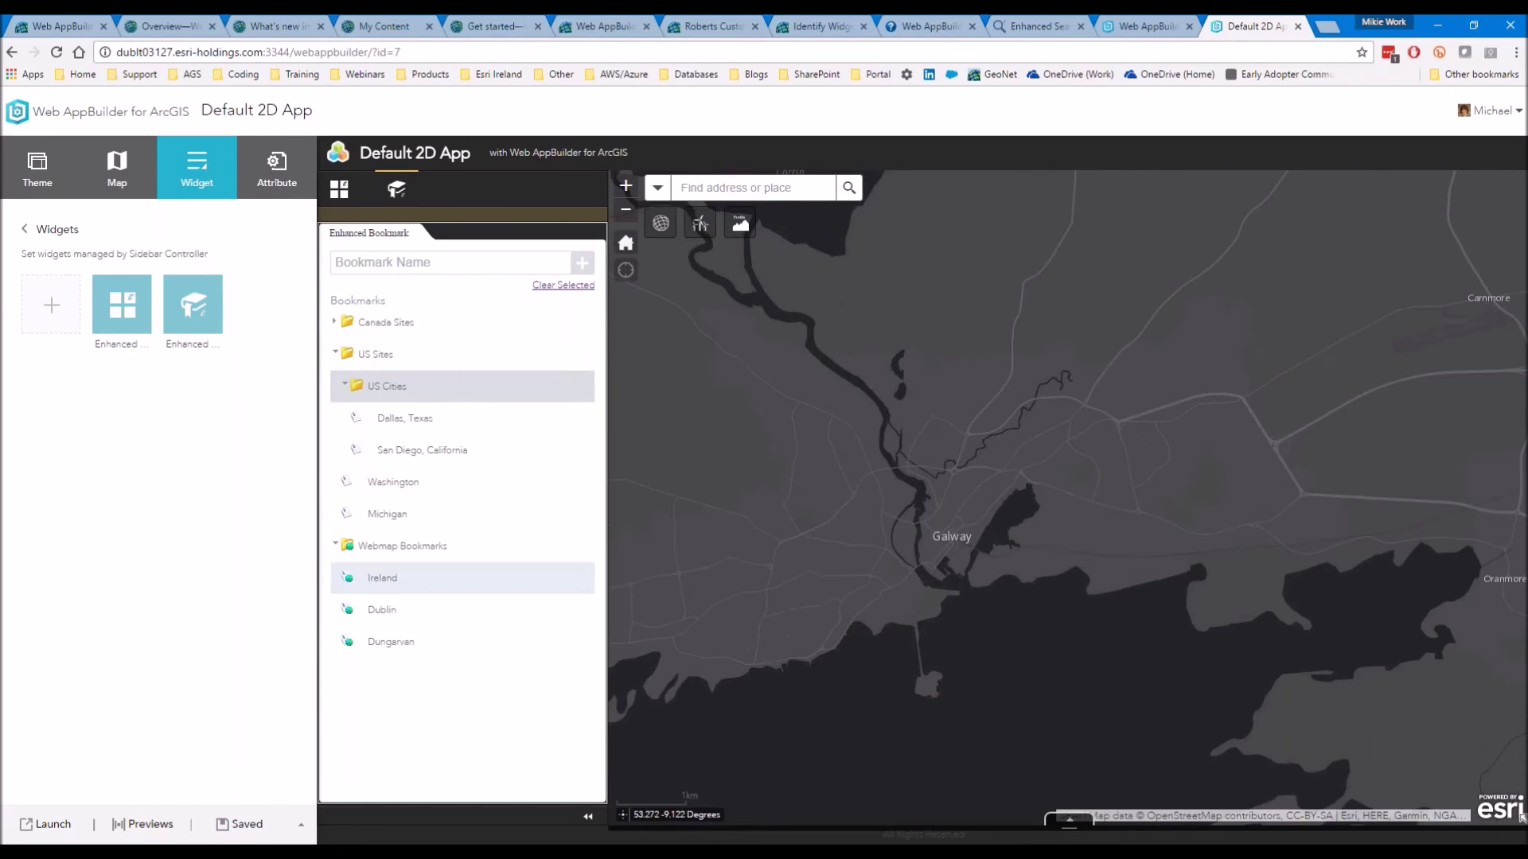
left_click(48, 831)
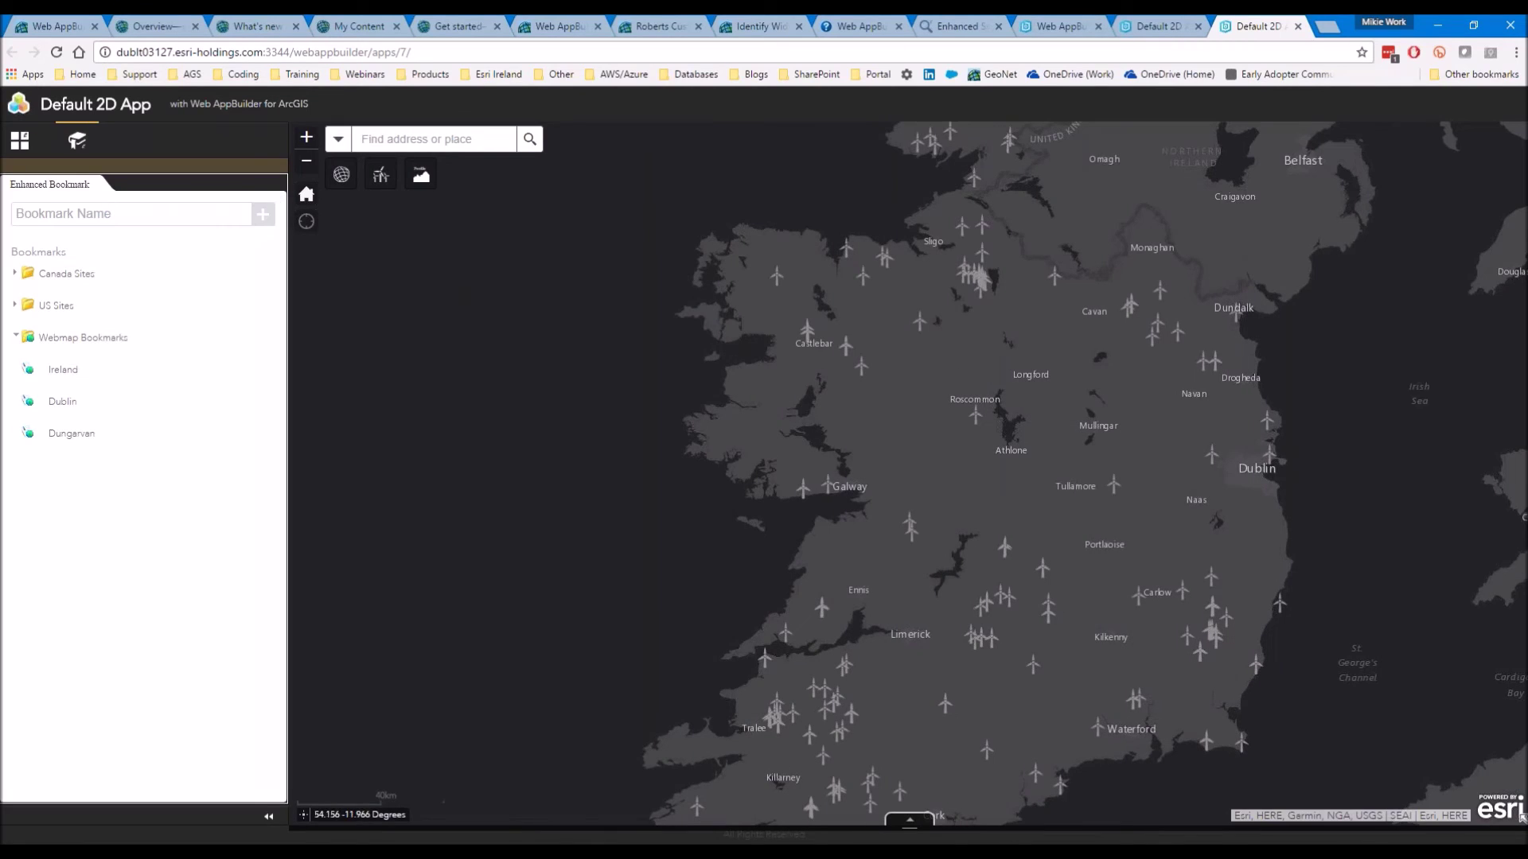
left_click_drag(828, 467, 880, 513)
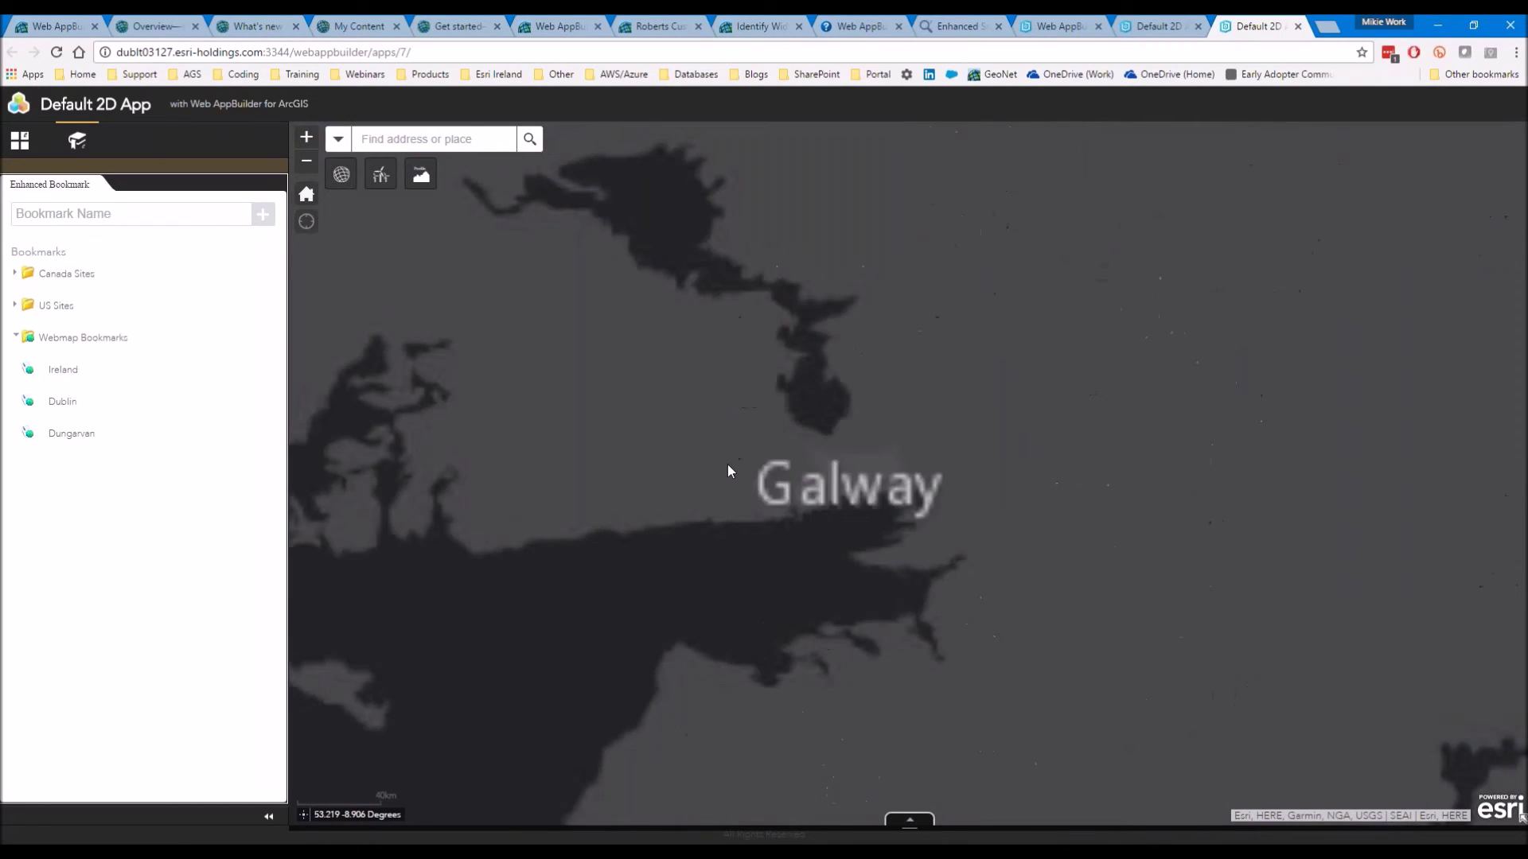
left_click(87, 222)
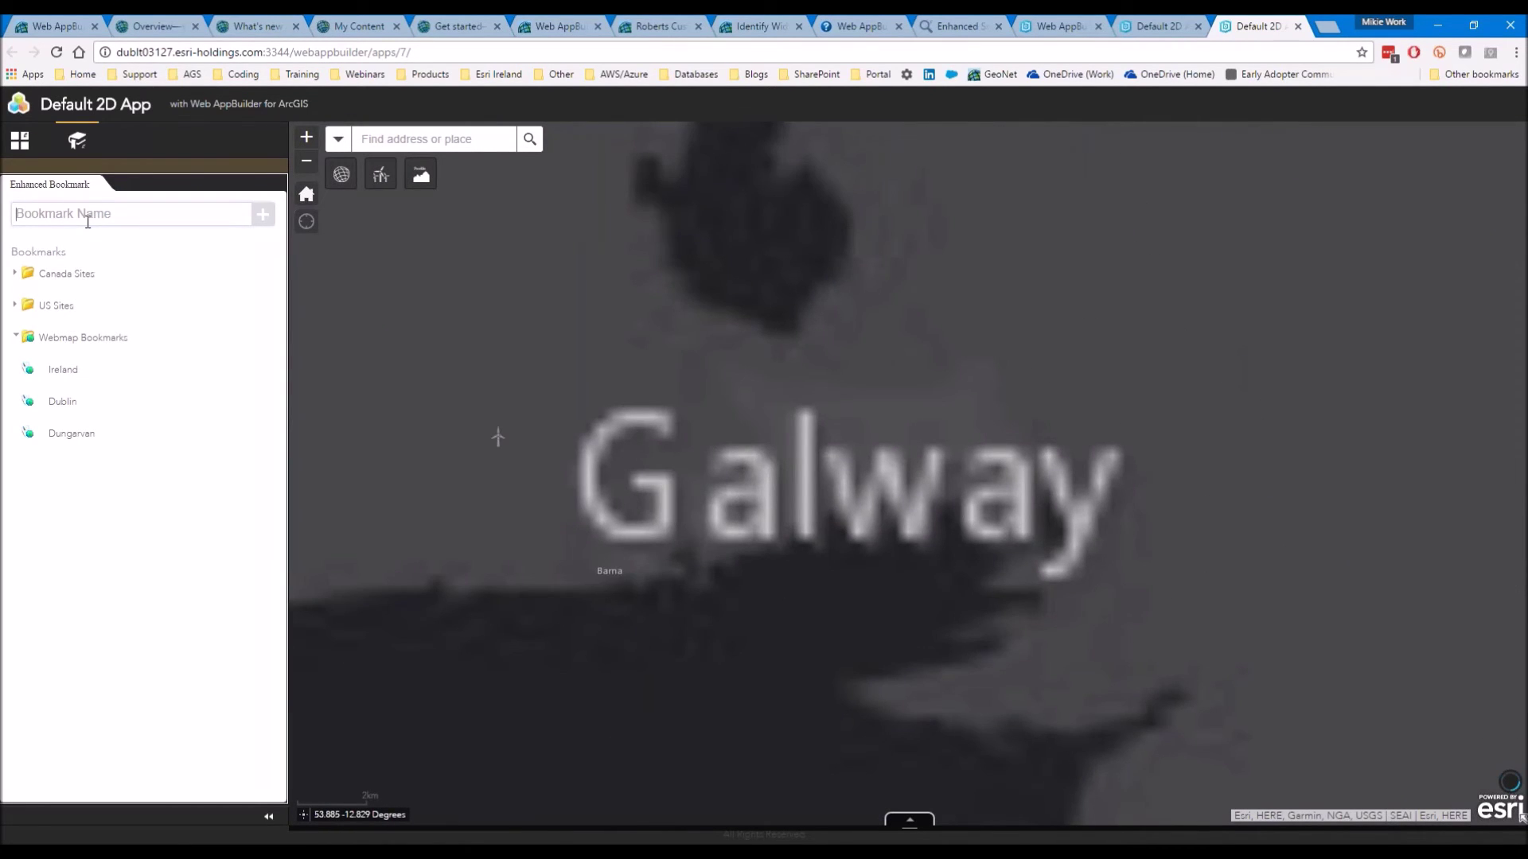
type("Gakway")
key("BackSpace")
key("BackSpace")
key("BackSpace")
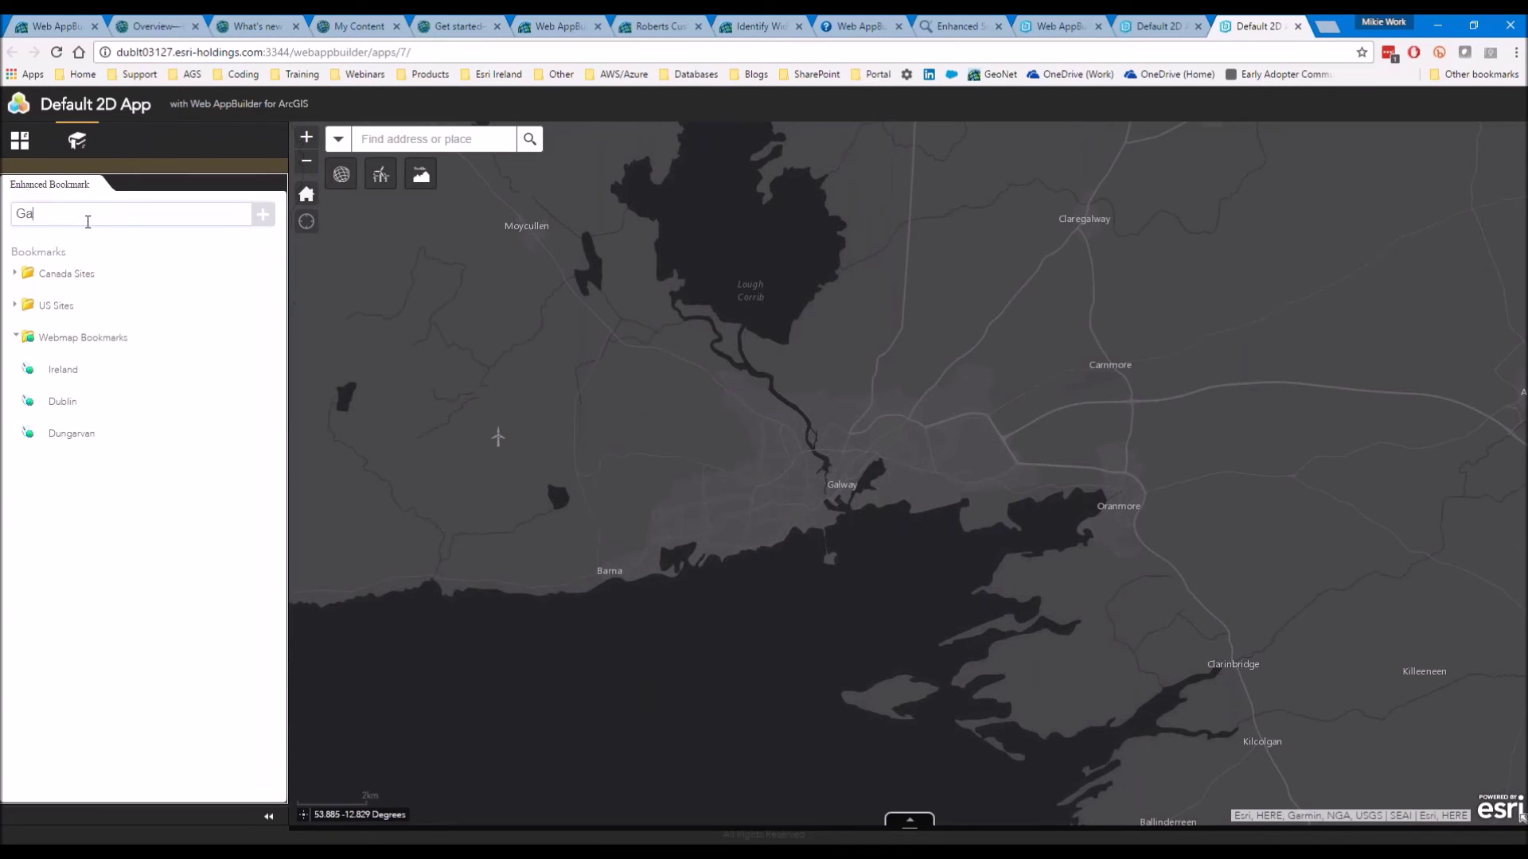
type("way")
left_click(1297, 26)
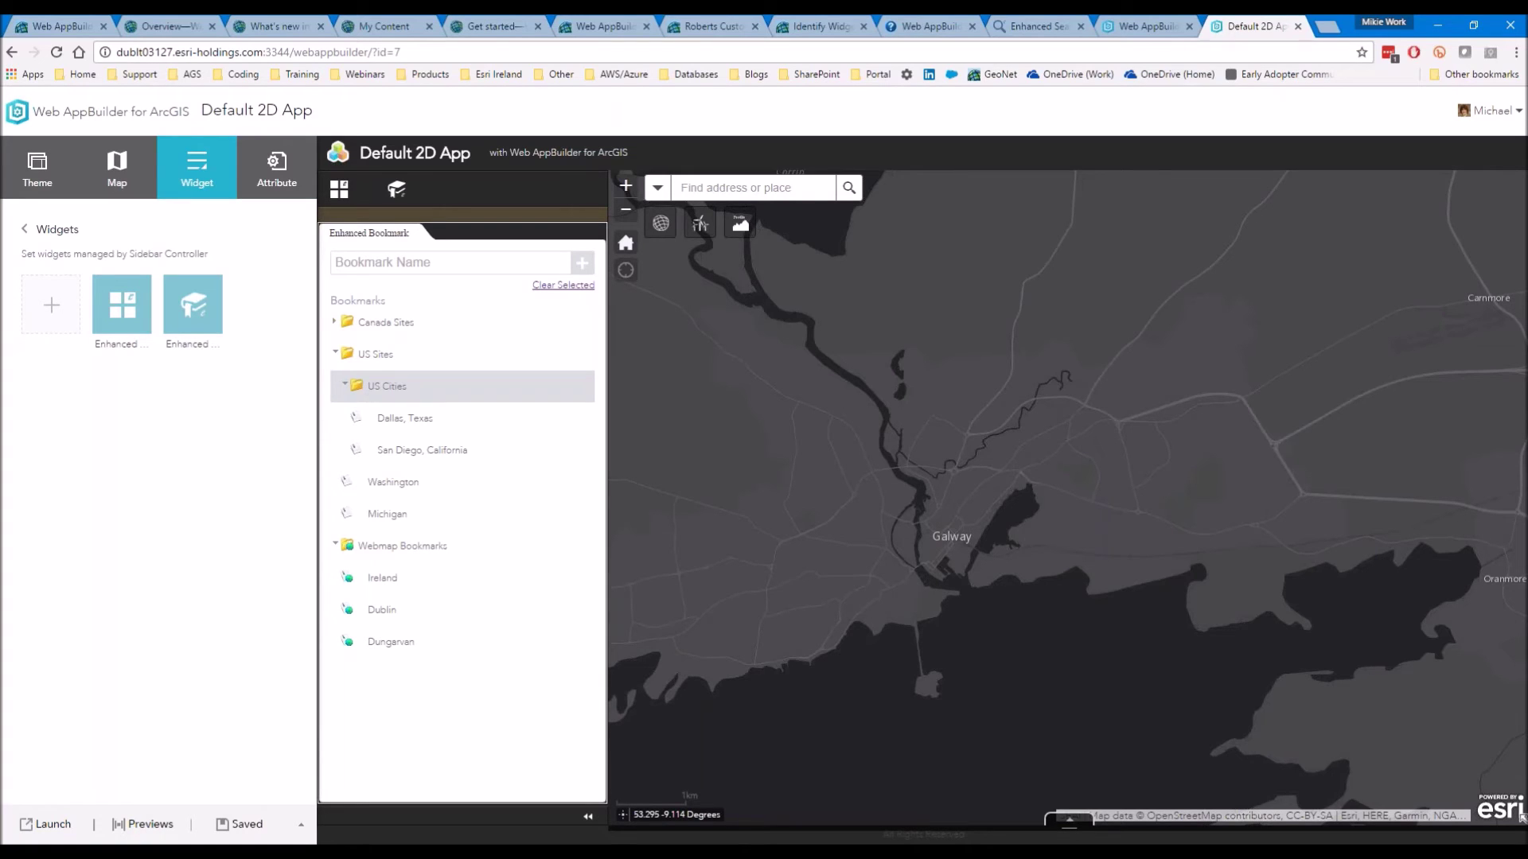
- Add the Popup Panel widget to the app with its default settings
left_click(50, 304)
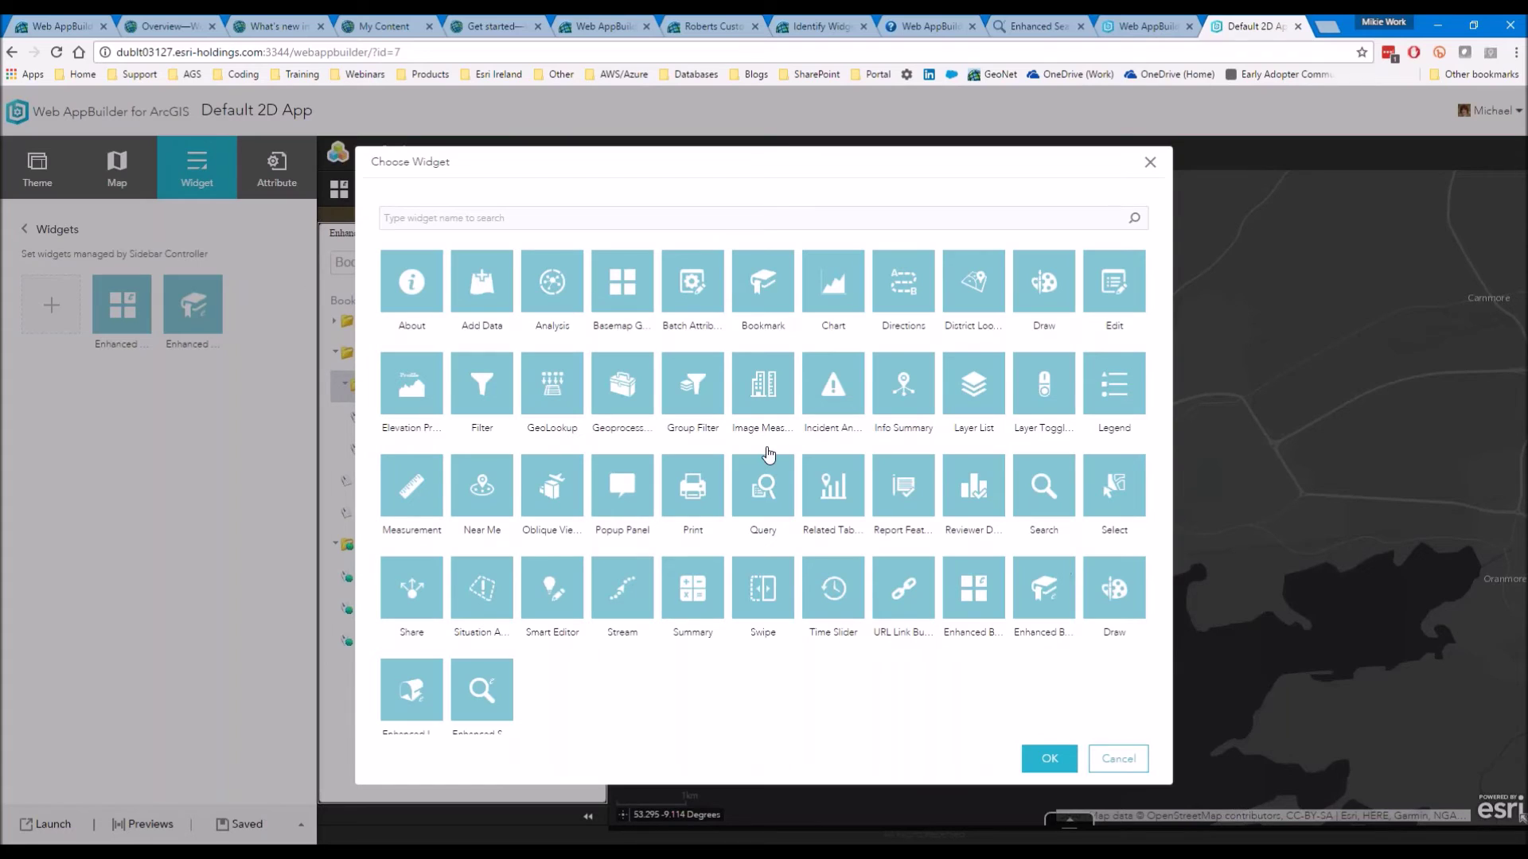
left_click(618, 511)
left_click(1050, 759)
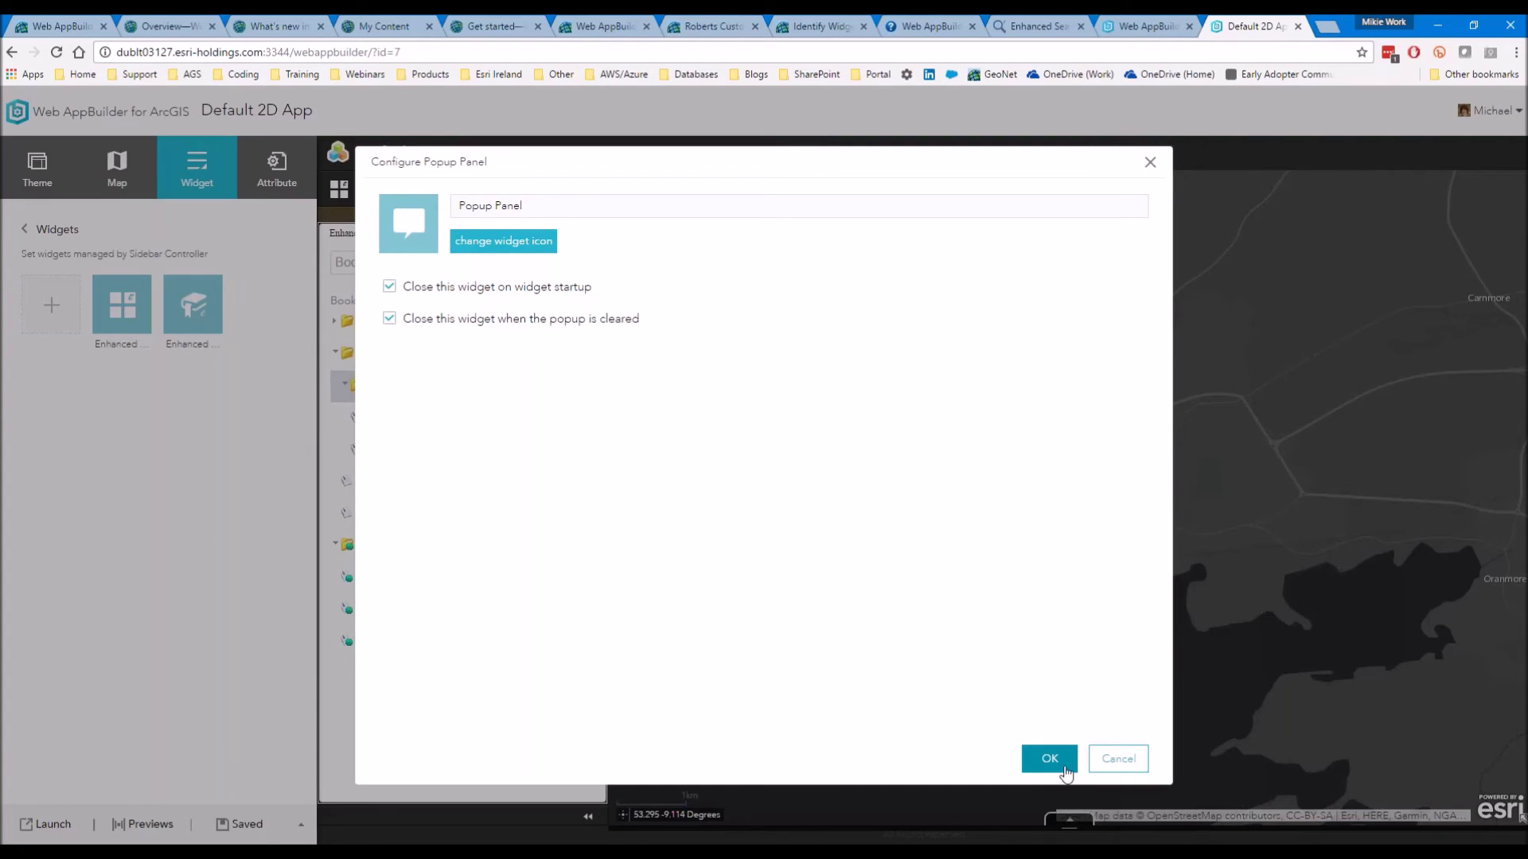
left_click(1050, 758)
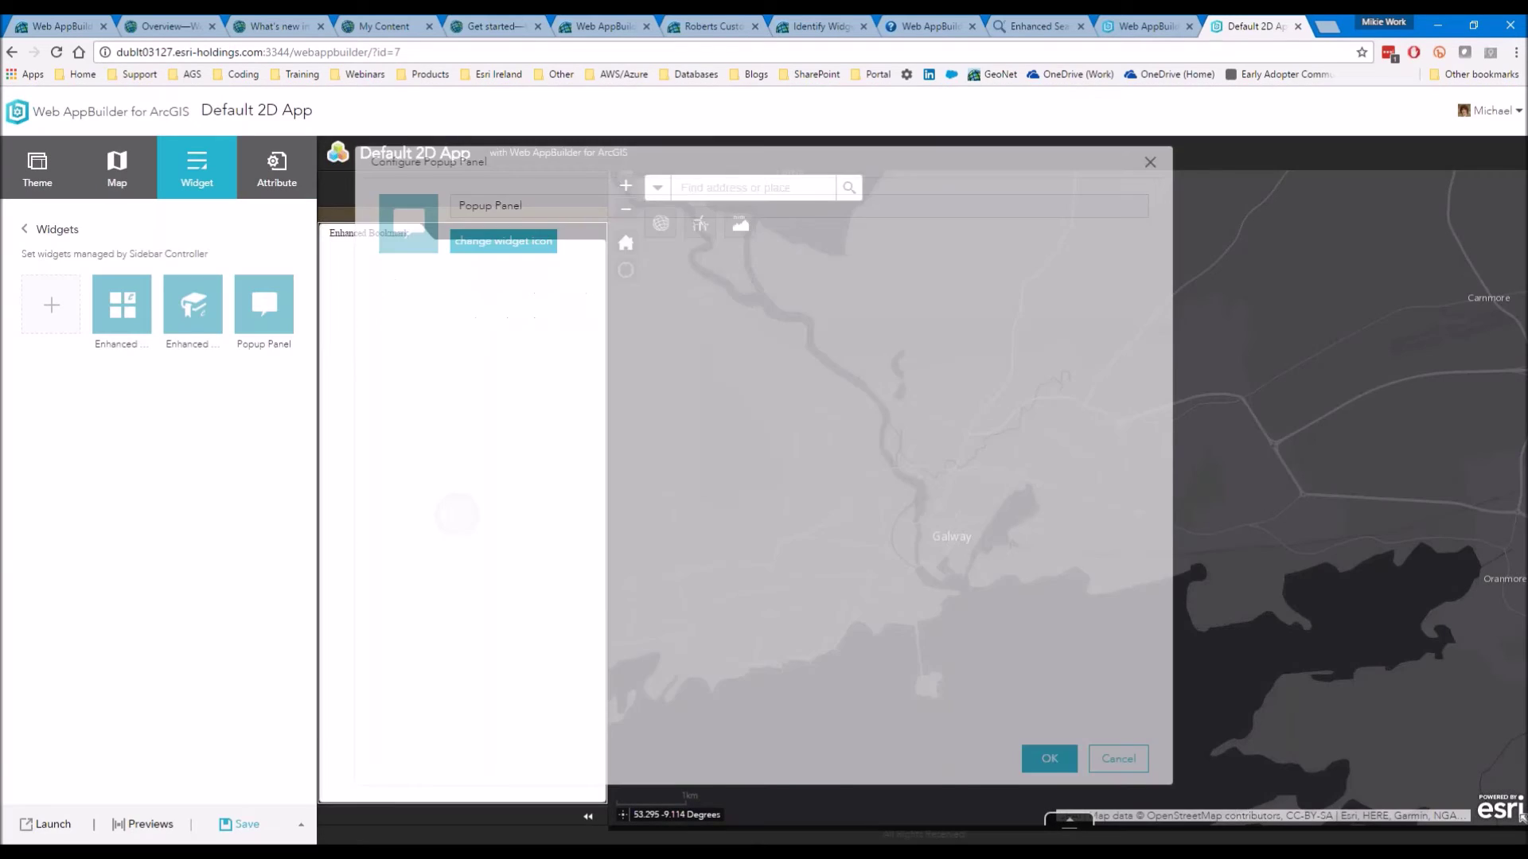
- Show the Popup Panel in the preview and pan the map toward Ballinasloe and Athlone
left_click(454, 188)
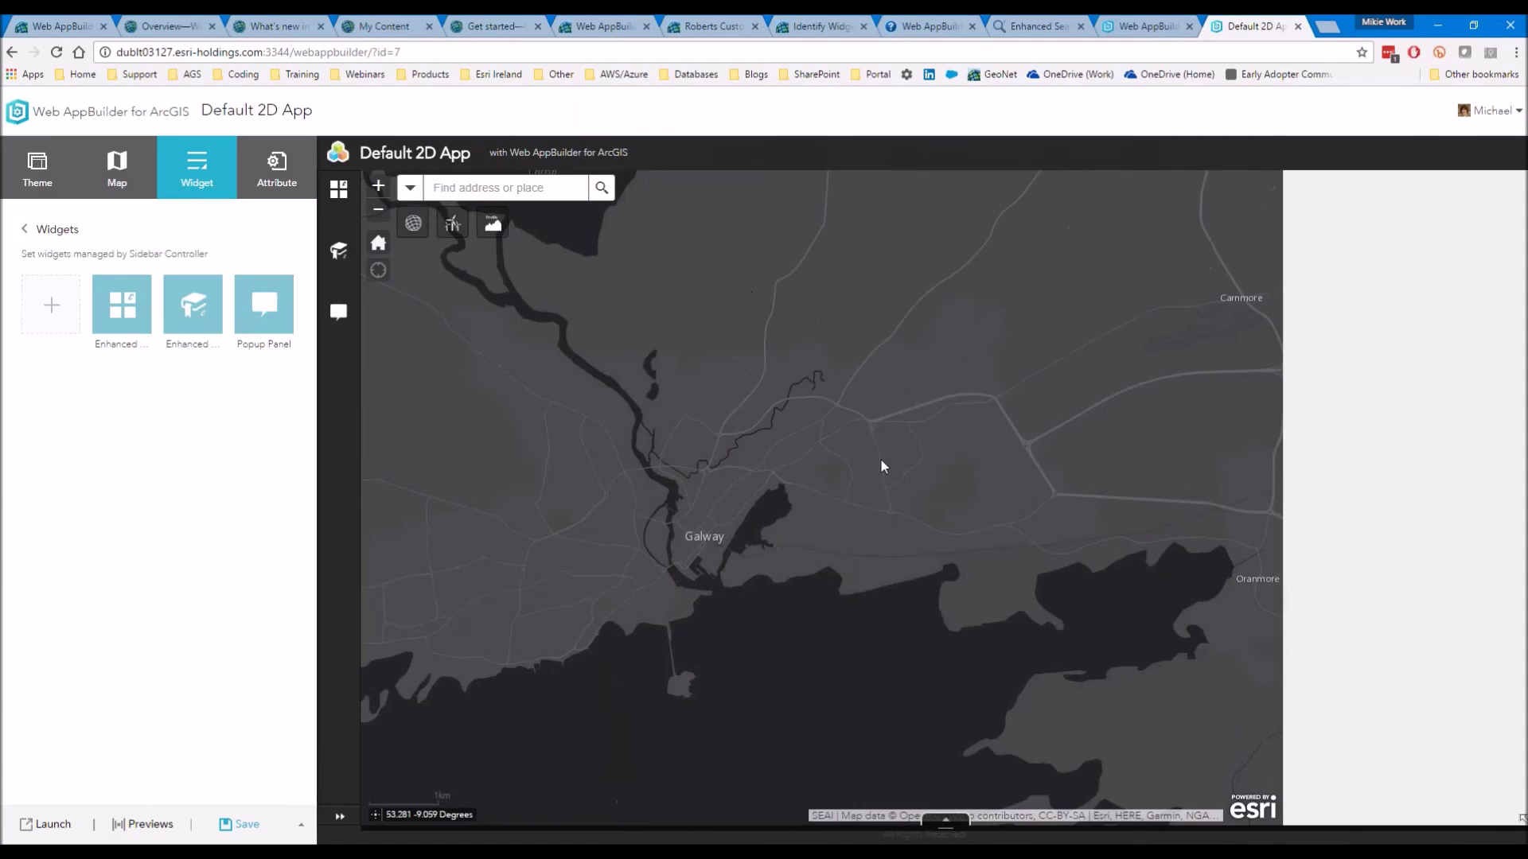
left_click_drag(880, 458, 1121, 483)
scroll(1120, 484, "down", 2)
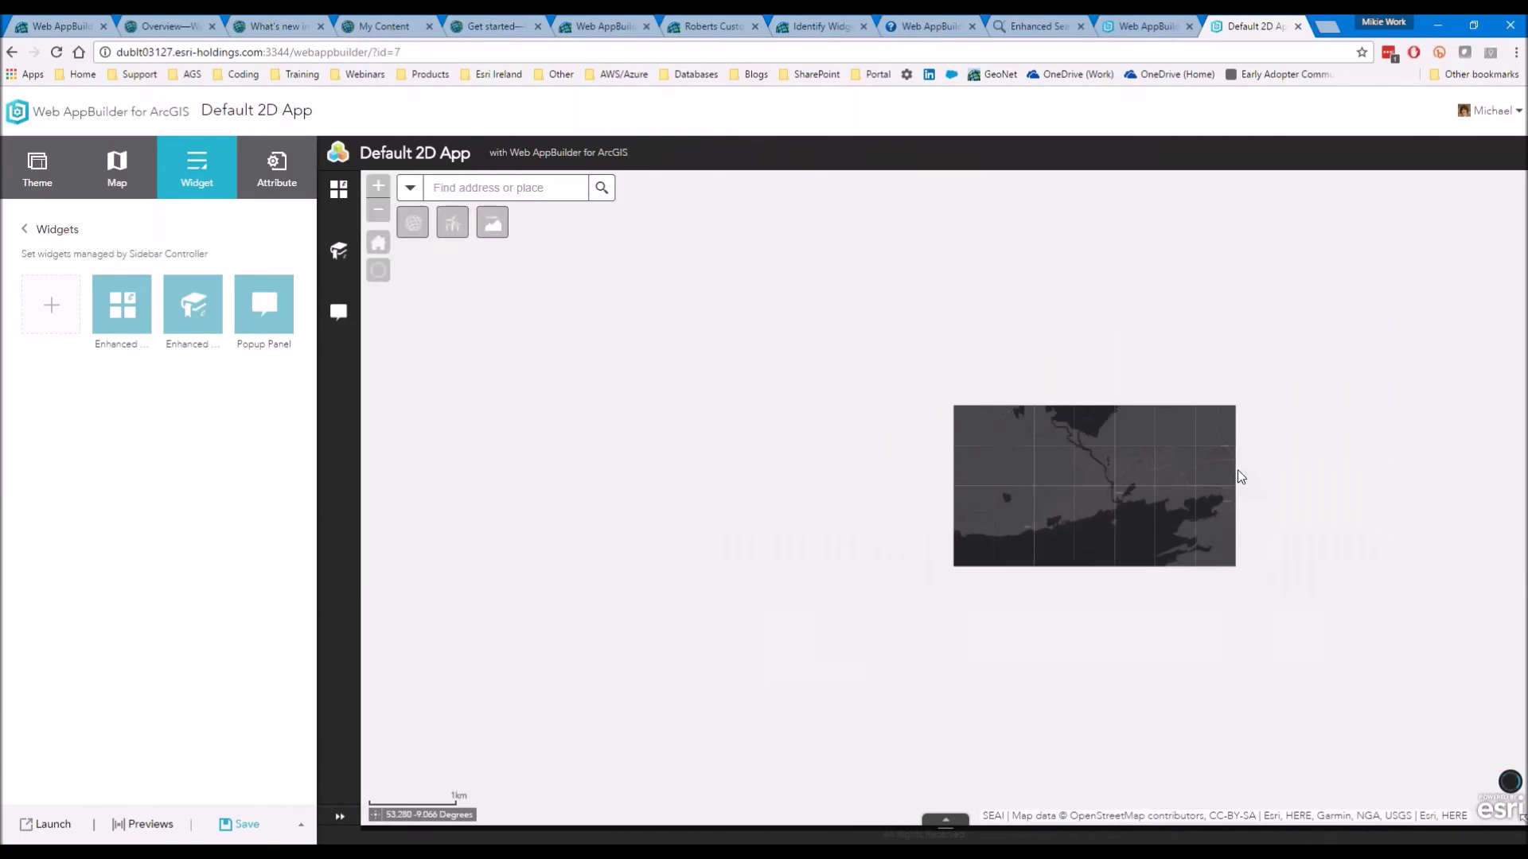
scroll(1238, 462, "down", 1)
left_click_drag(1248, 470, 756, 470)
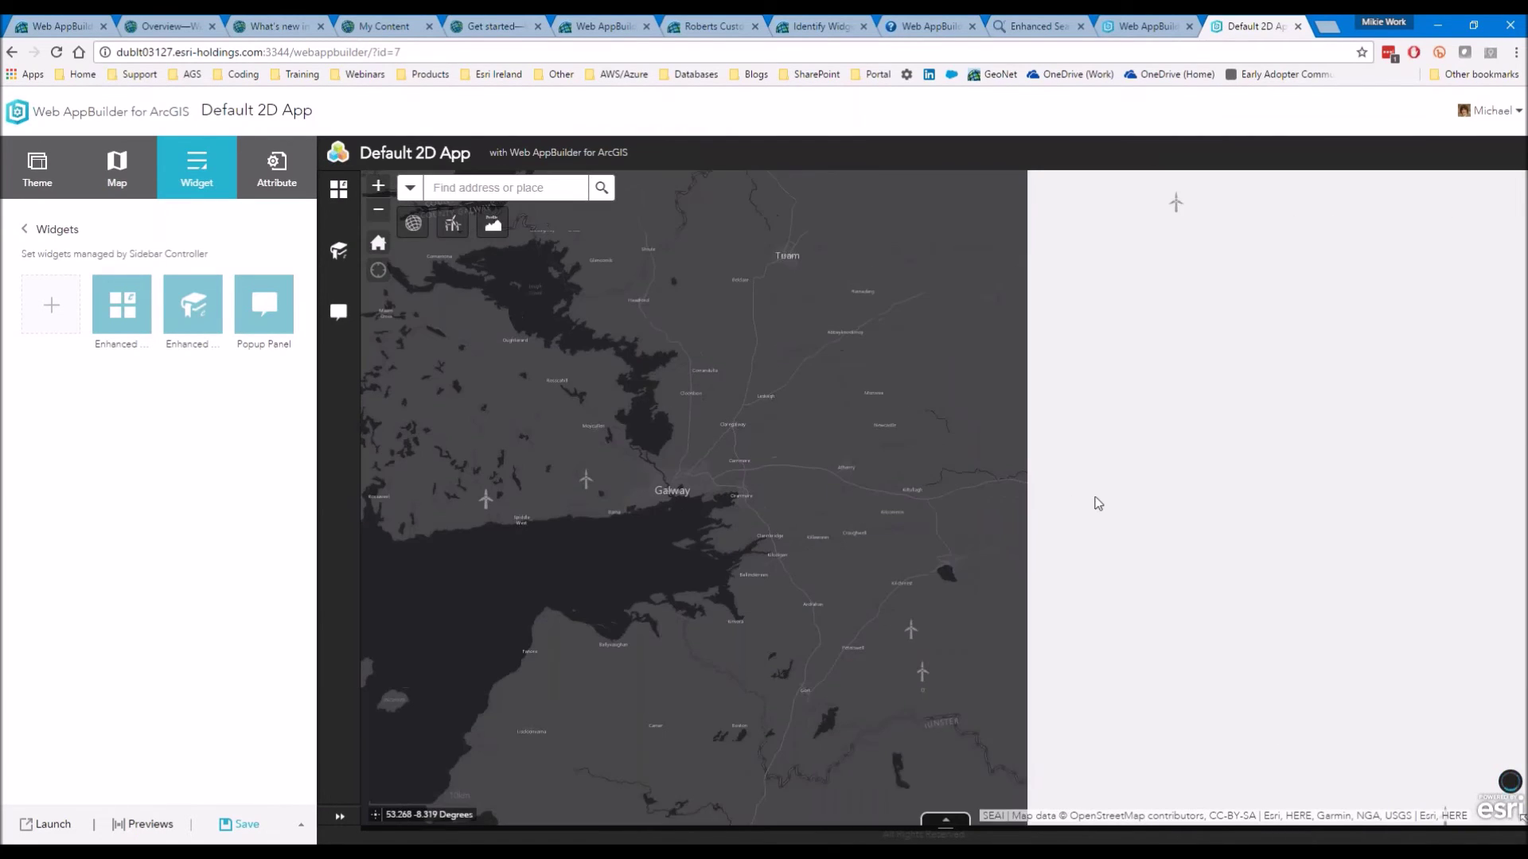
left_click_drag(1095, 307, 873, 303)
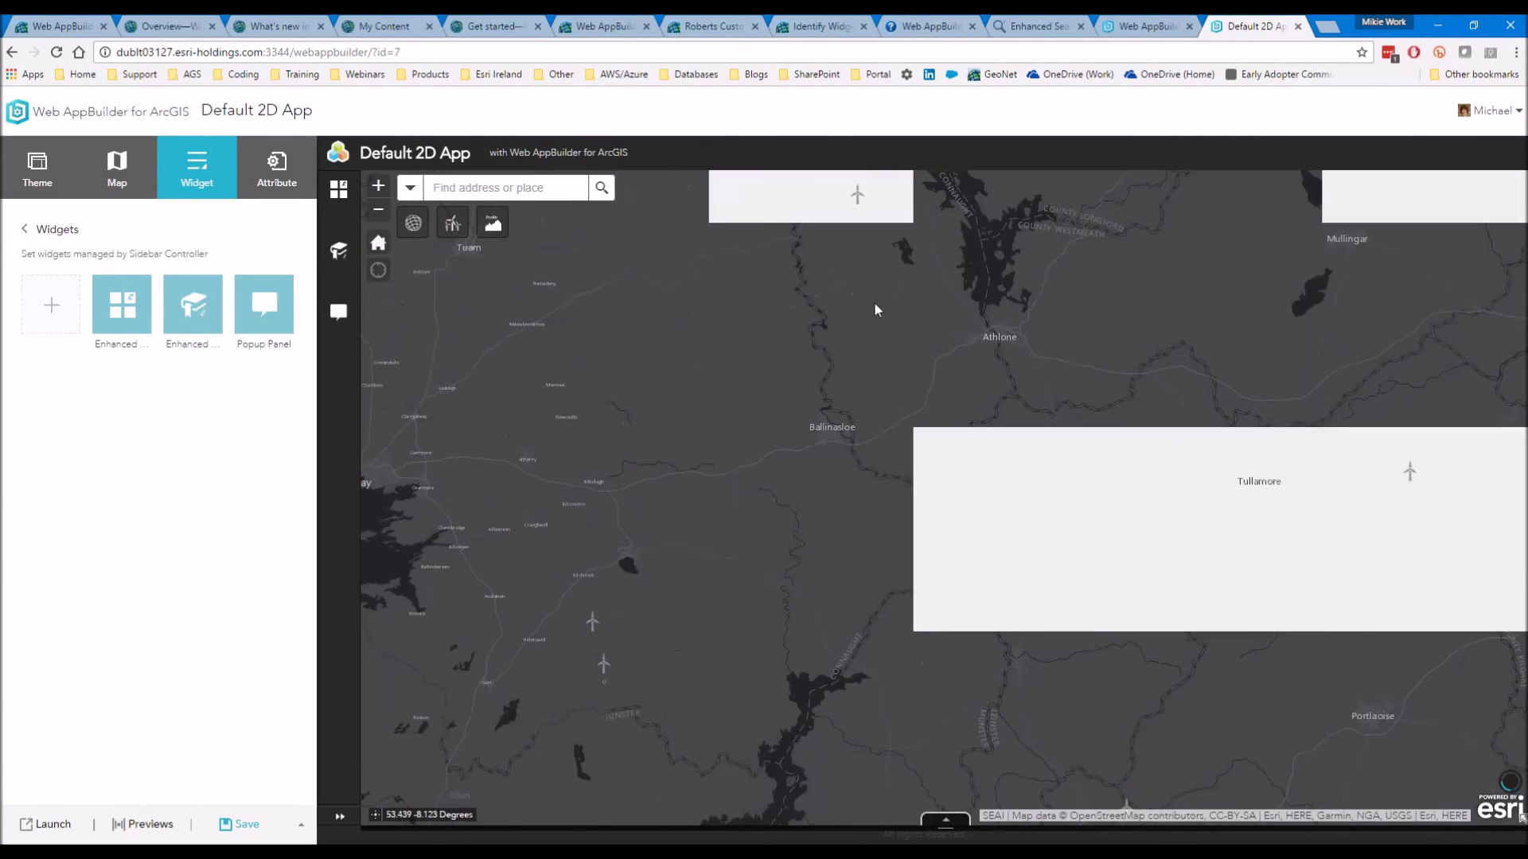
- Inspect wind farm DG102's details and open the enhanced basemap gallery while panning the map
left_click(858, 196)
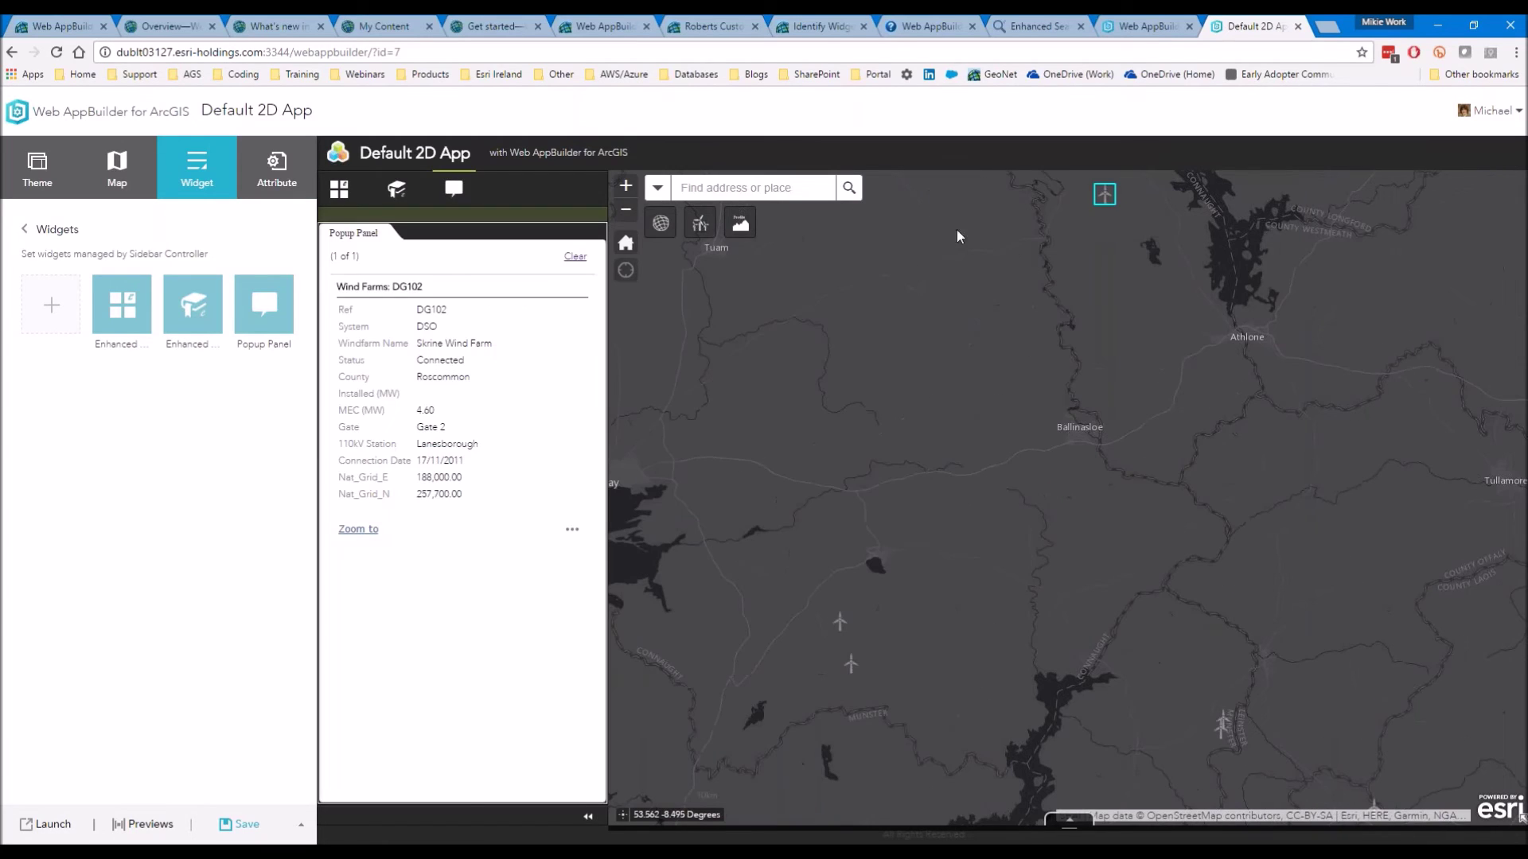
left_click_drag(1222, 299, 1035, 476)
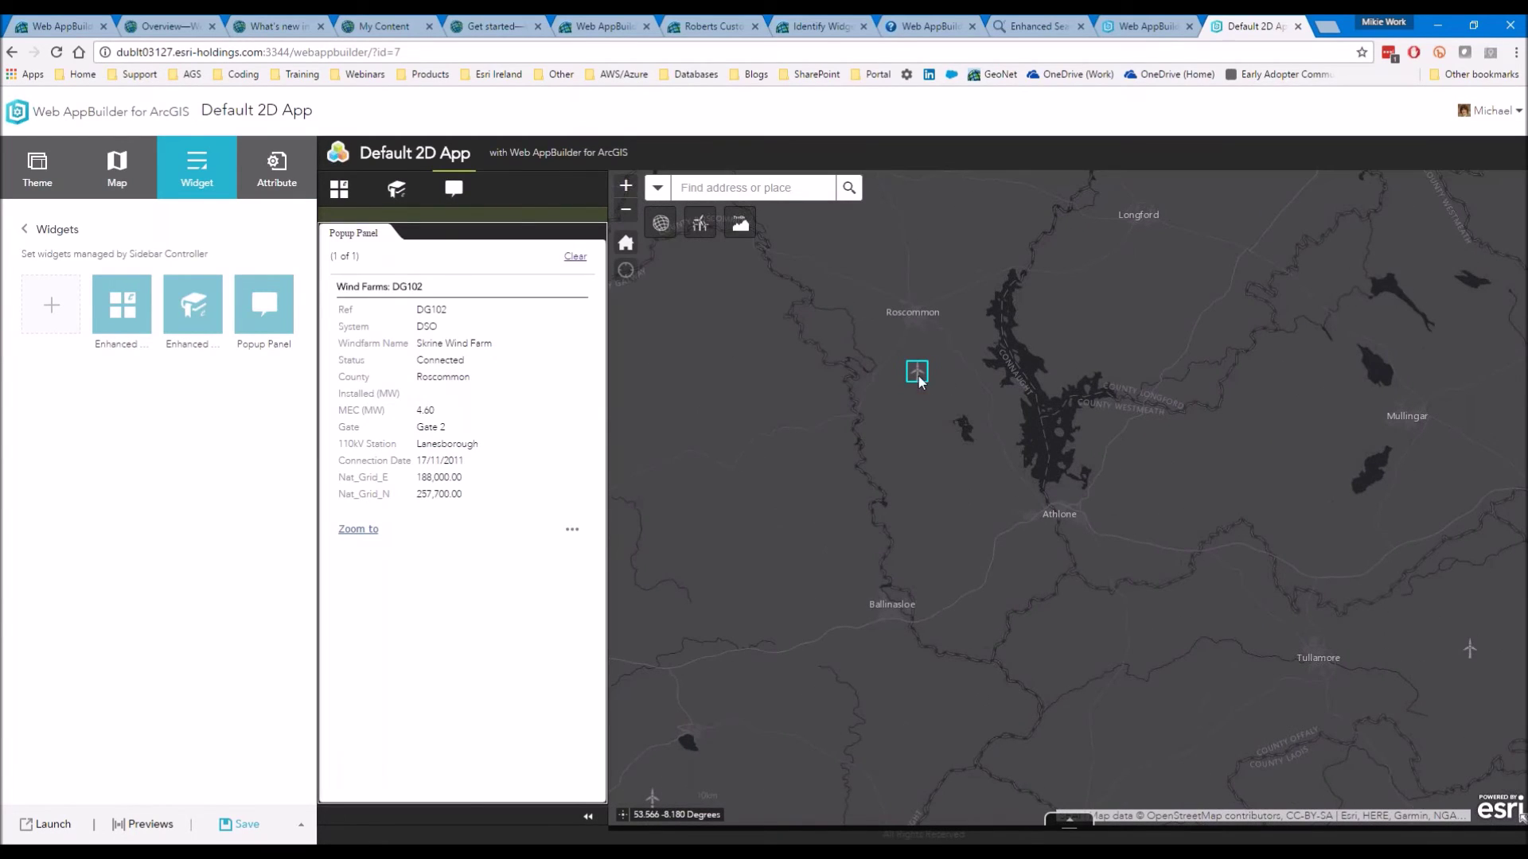
left_click(351, 194)
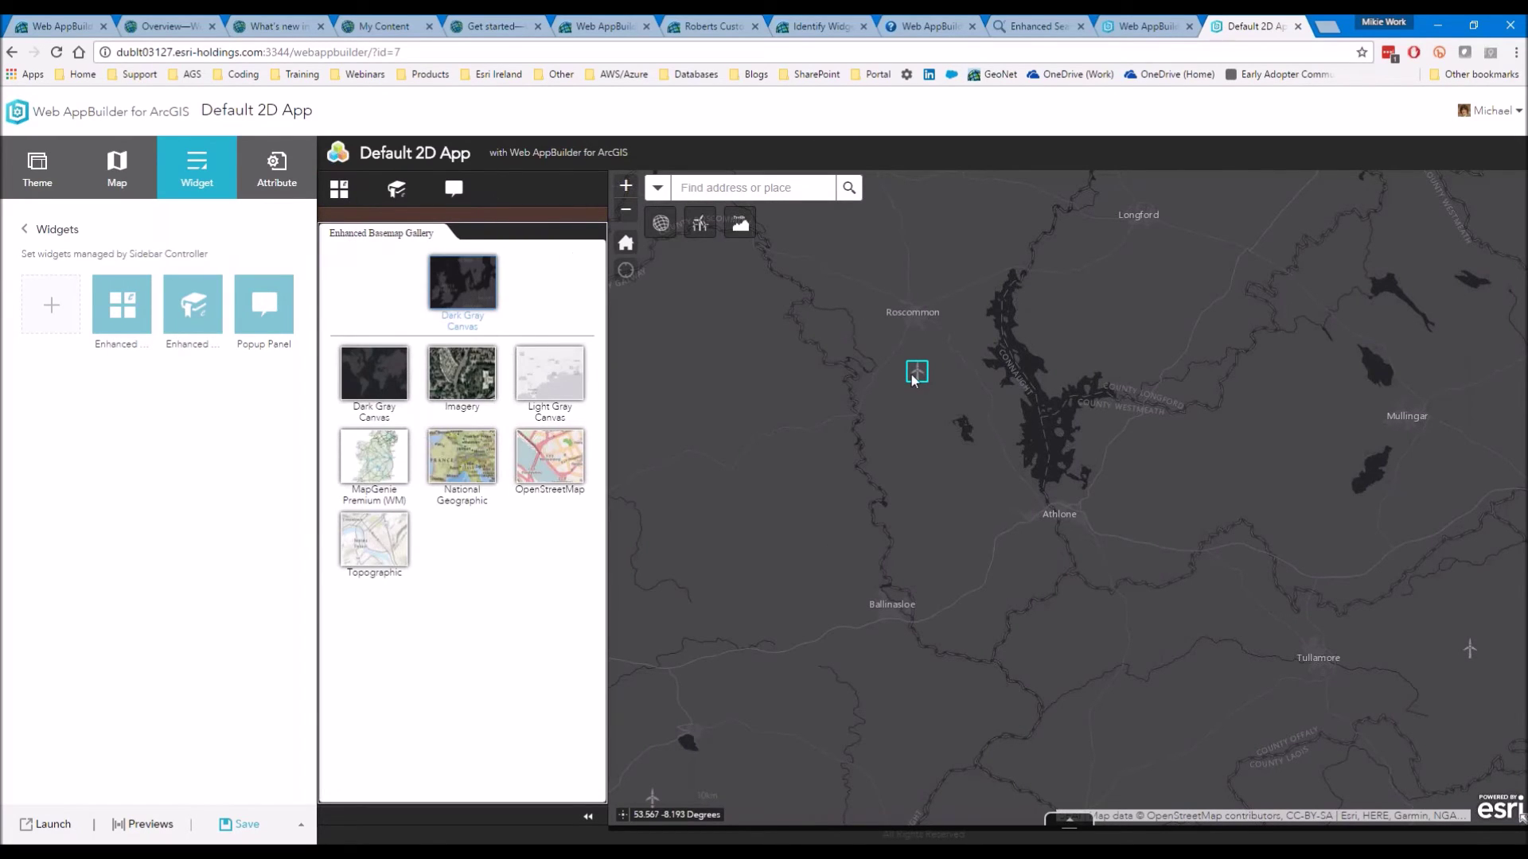
left_click_drag(934, 422, 932, 573)
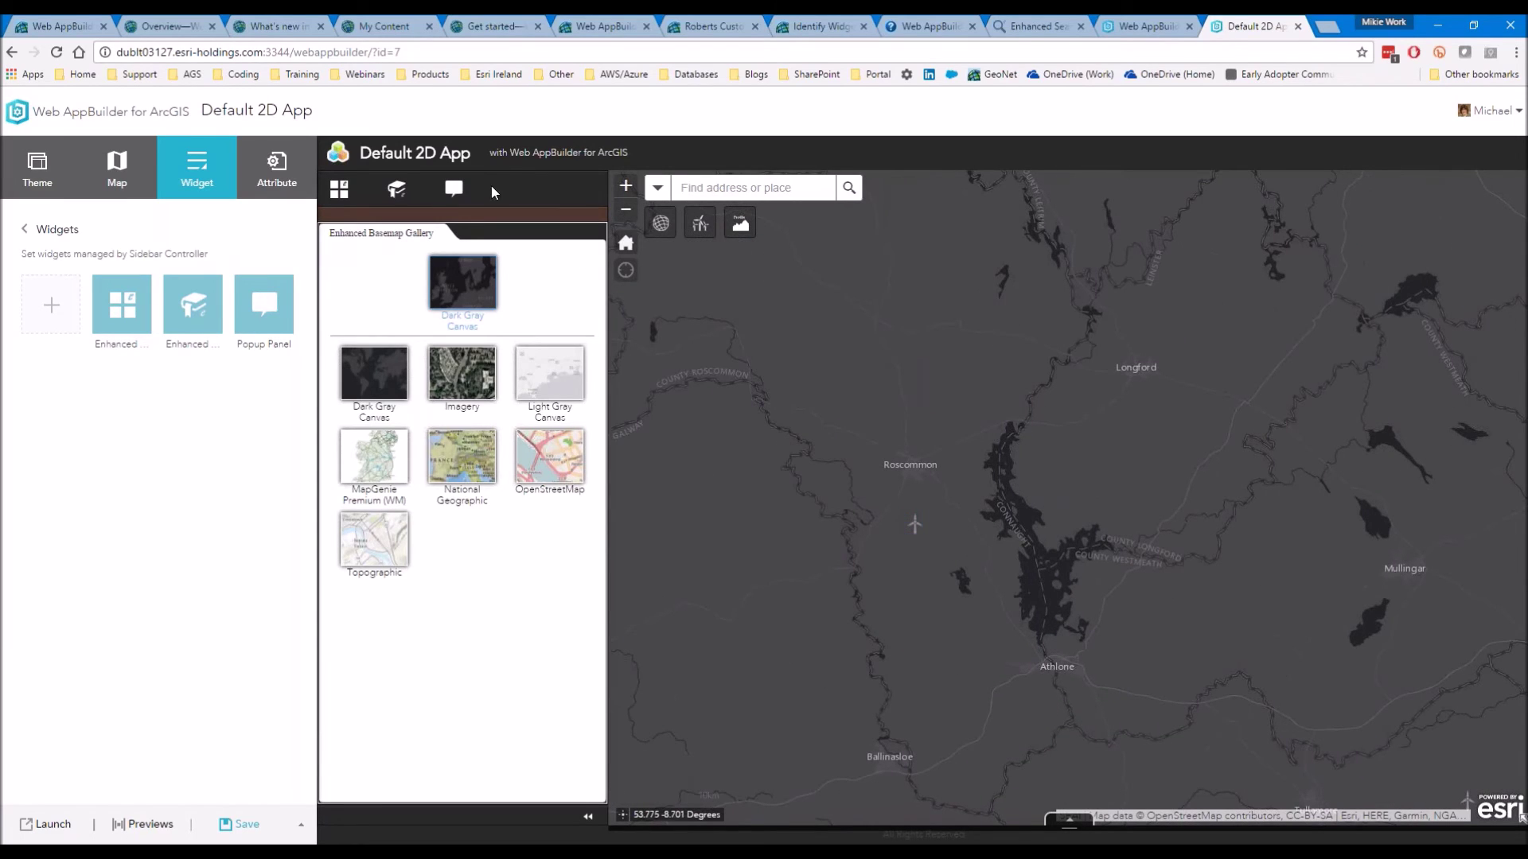
left_click(914, 523)
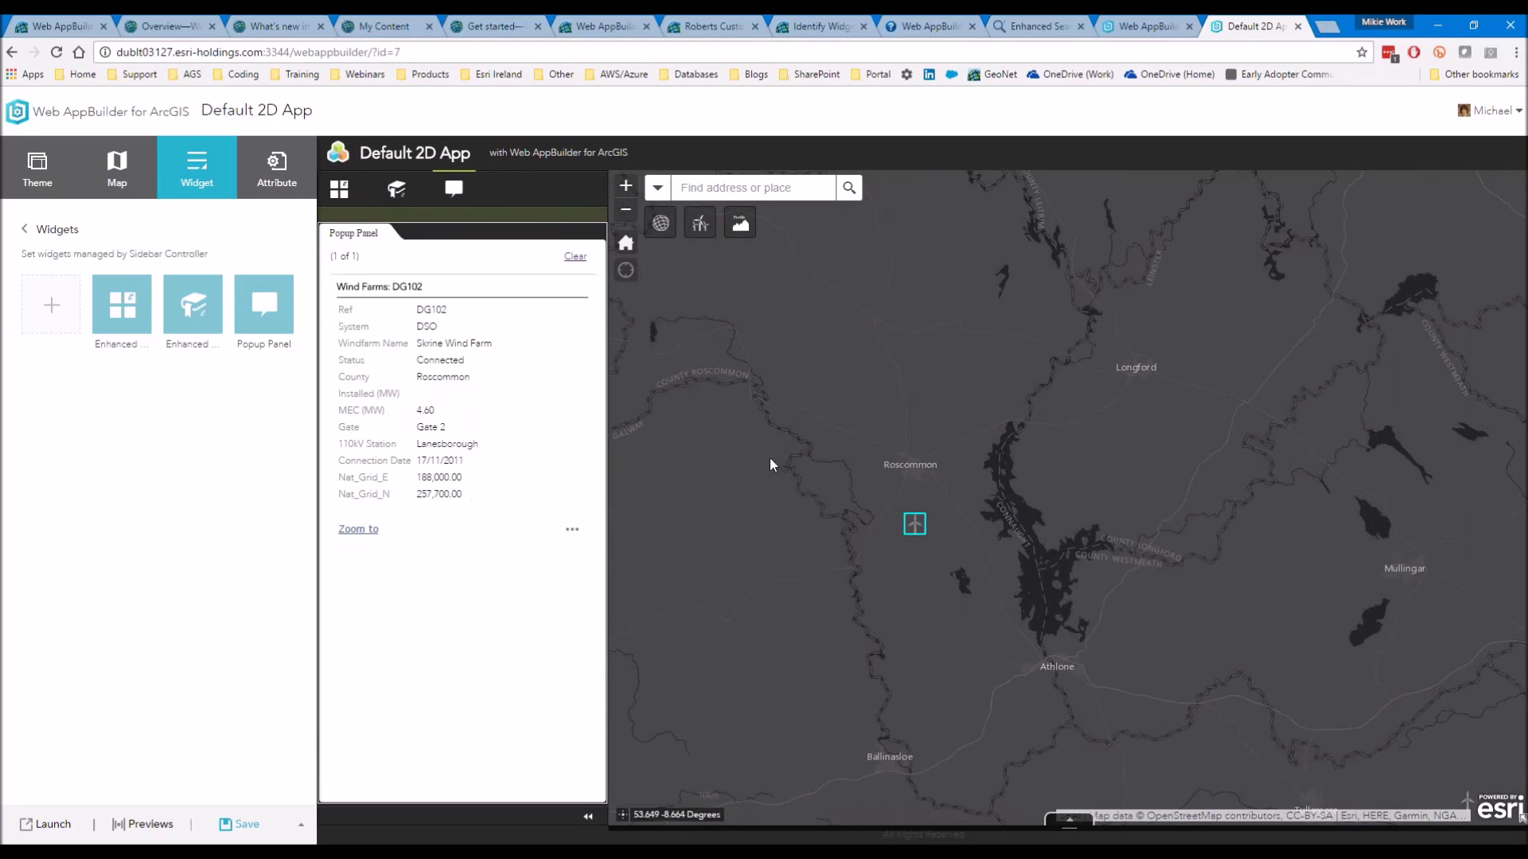
left_click_drag(1050, 589, 927, 372)
scroll(1124, 517, "down", 2)
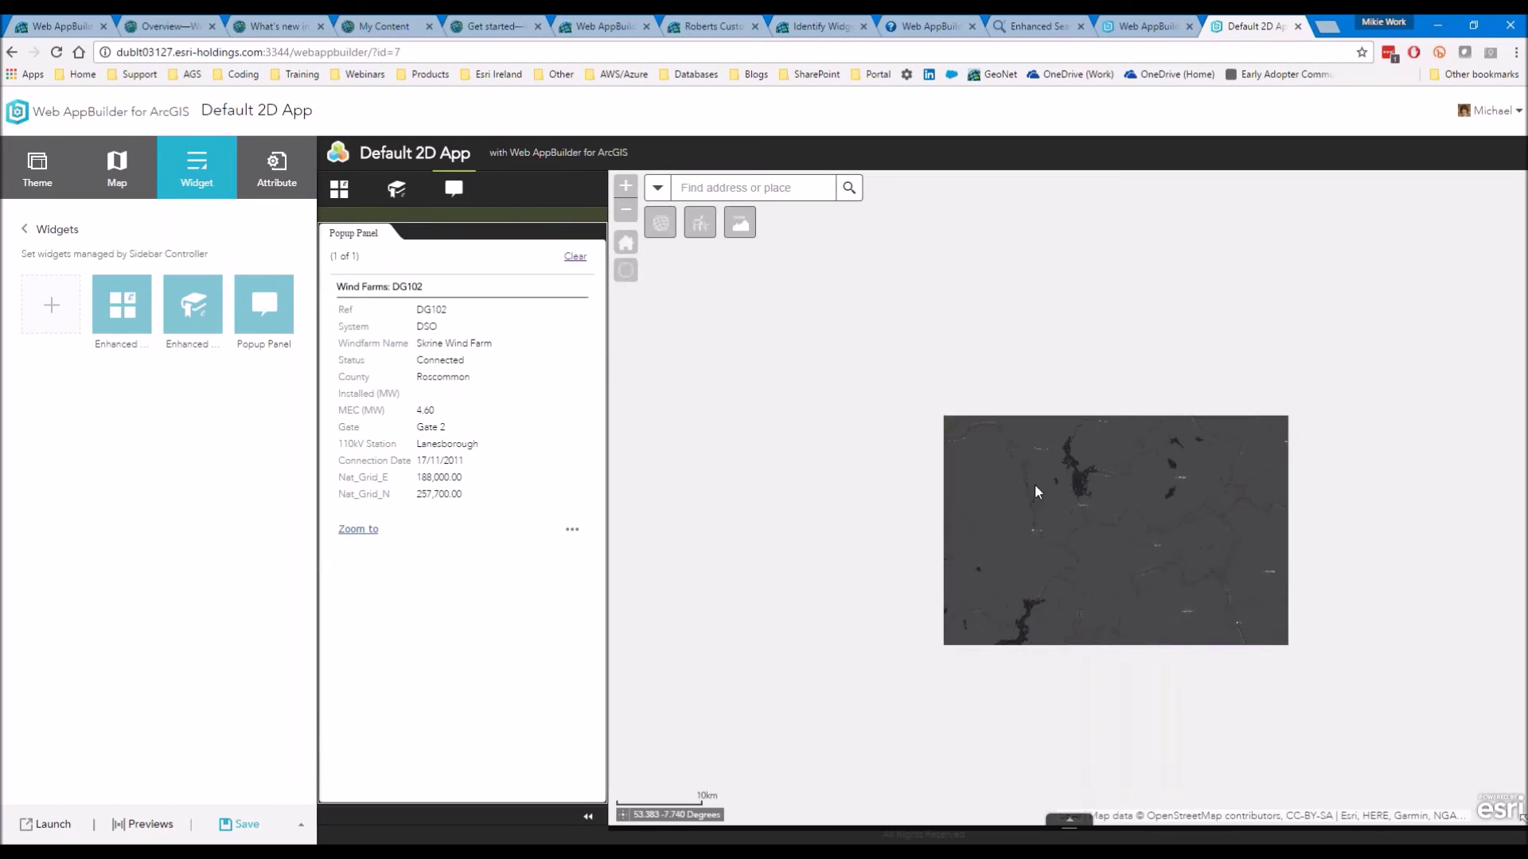
- View wind farms DG12a, TG55a, TG66 and DG950, page through results, and open DG950's actions menu
left_click(1079, 604)
left_click(1128, 670)
left_click(1191, 543)
left_click(1084, 654)
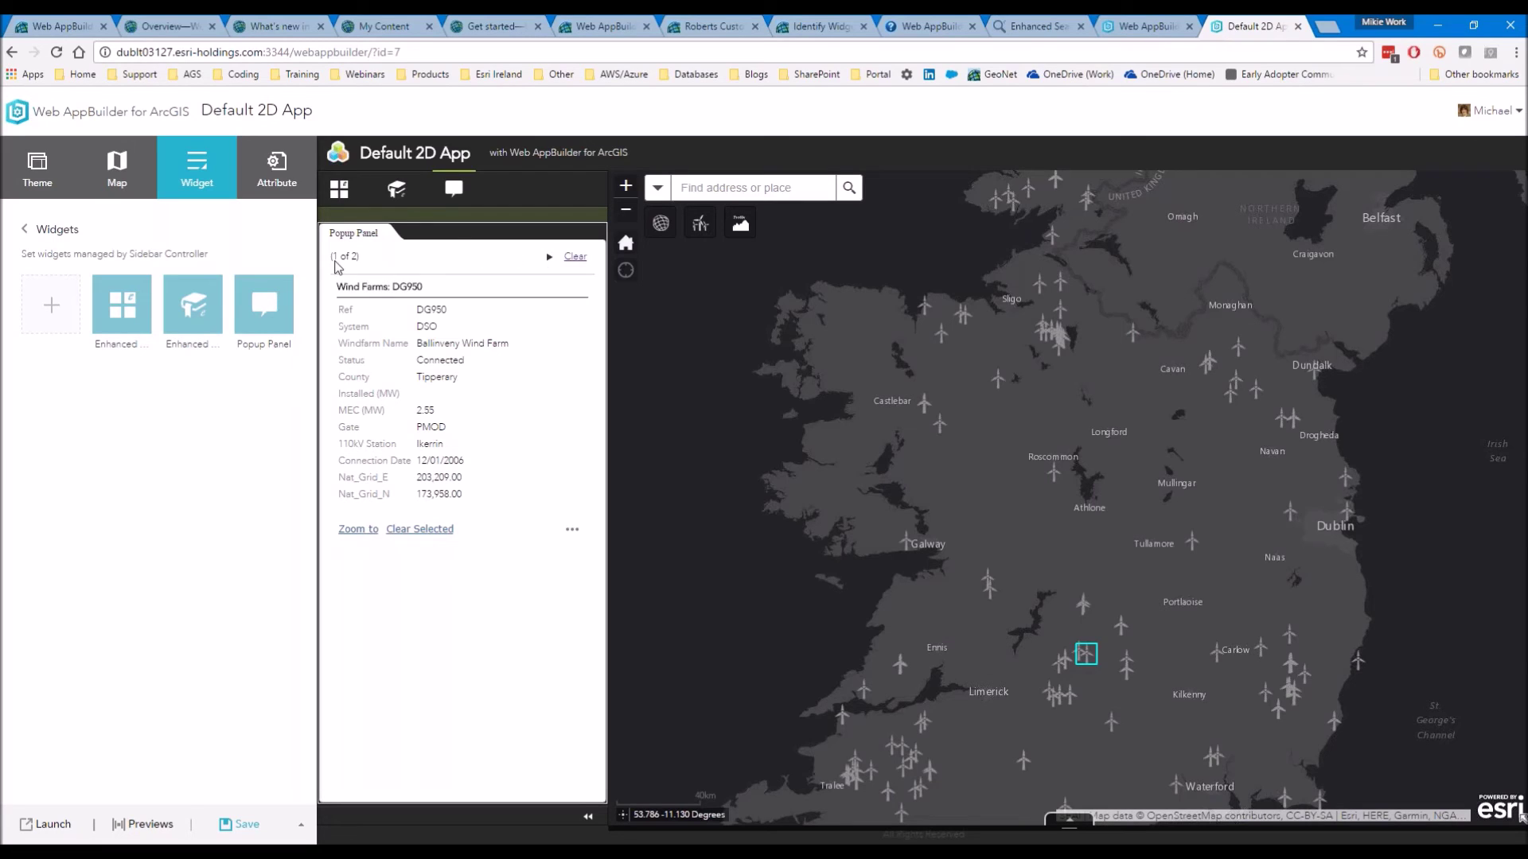
left_click(548, 258)
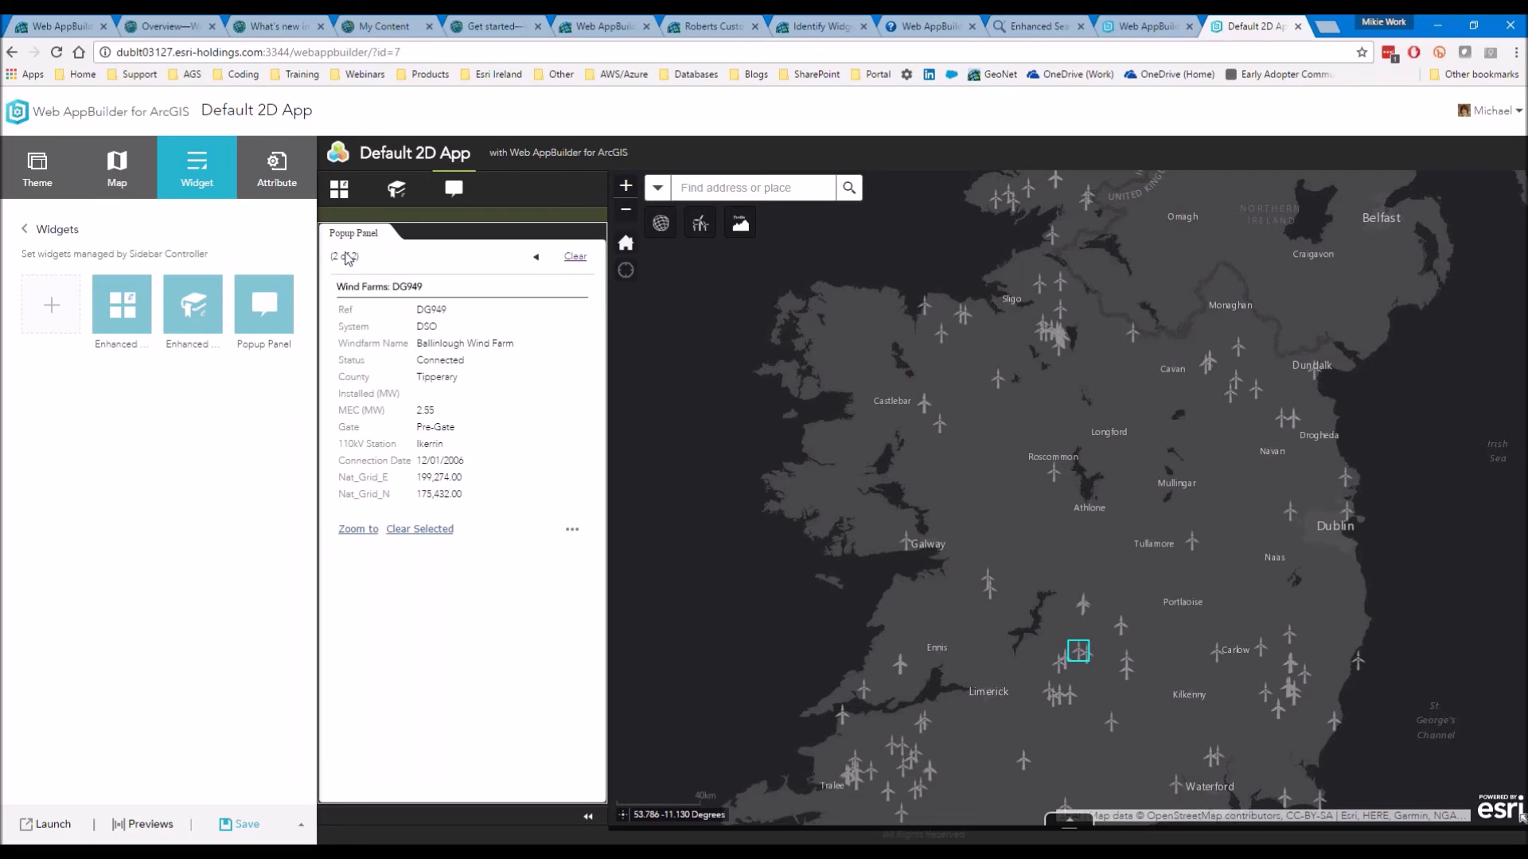
left_click(534, 259)
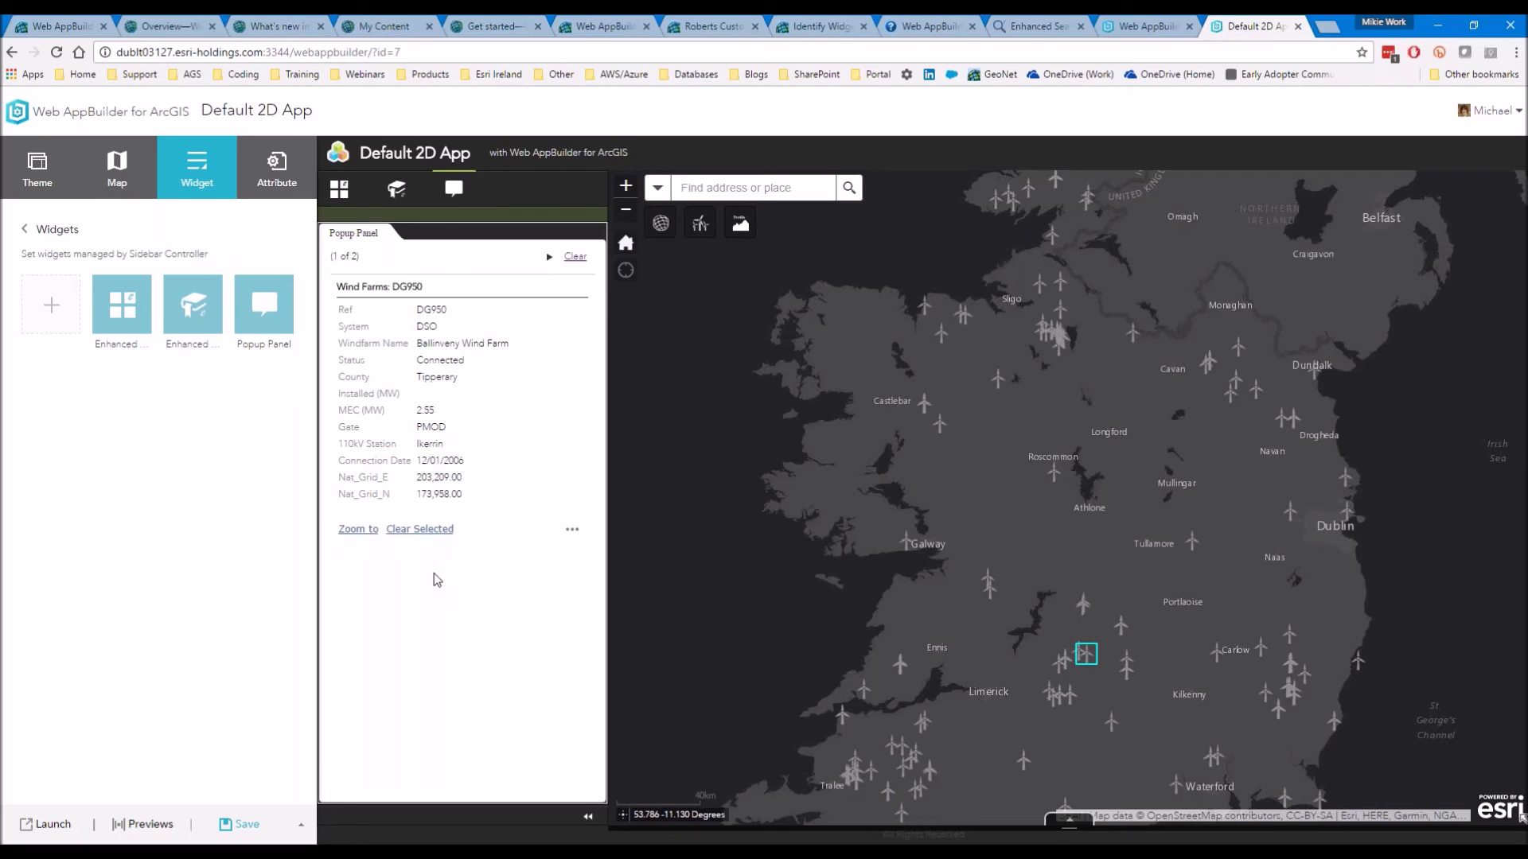
left_click(573, 529)
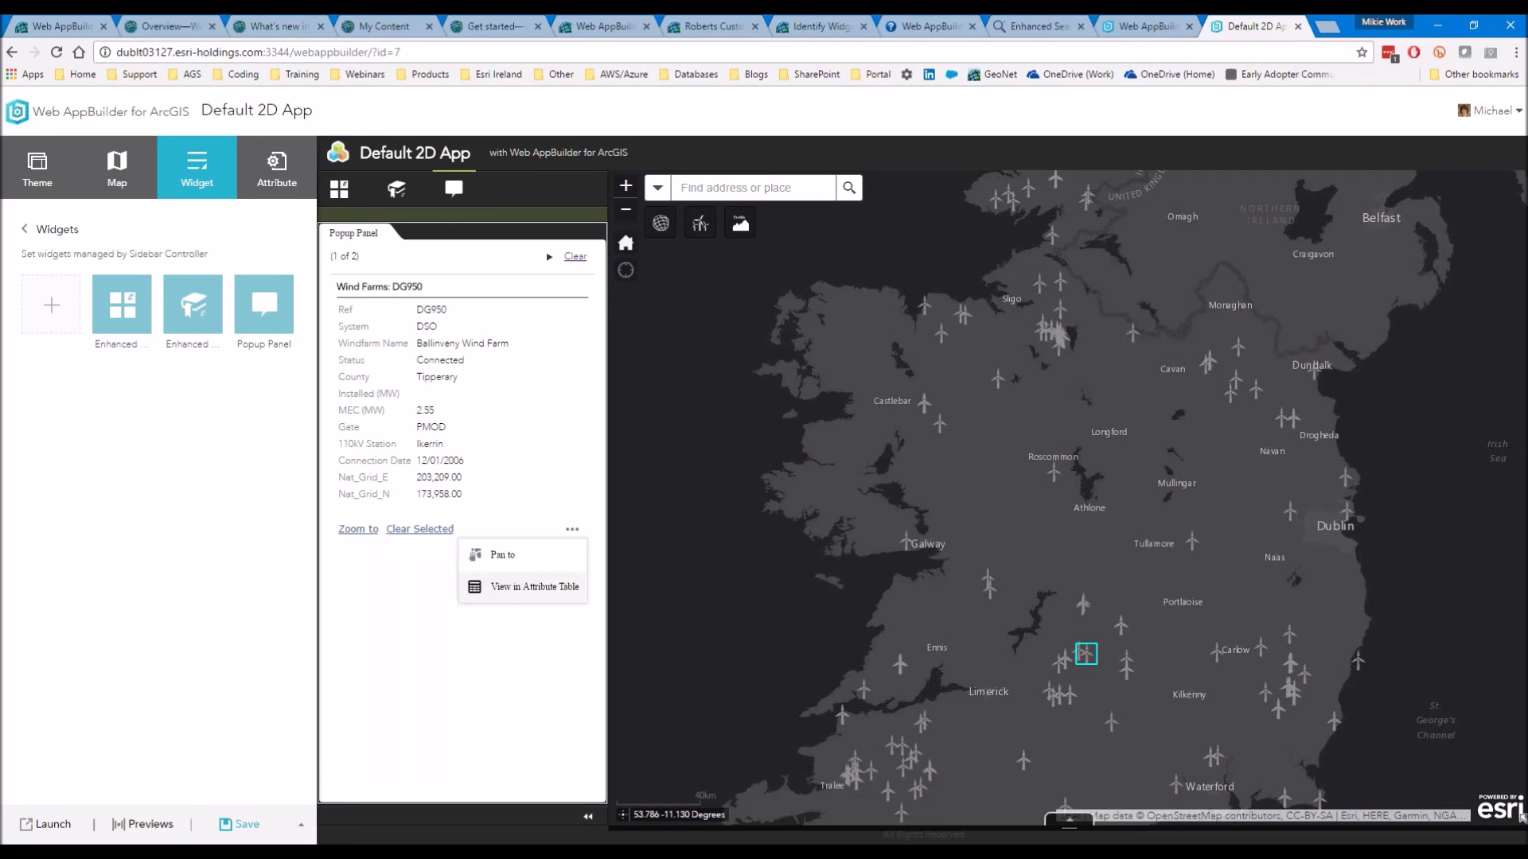
- Show DG950 in the attribute table, pan to it, zoom out, and open the widget chooser
left_click(552, 589)
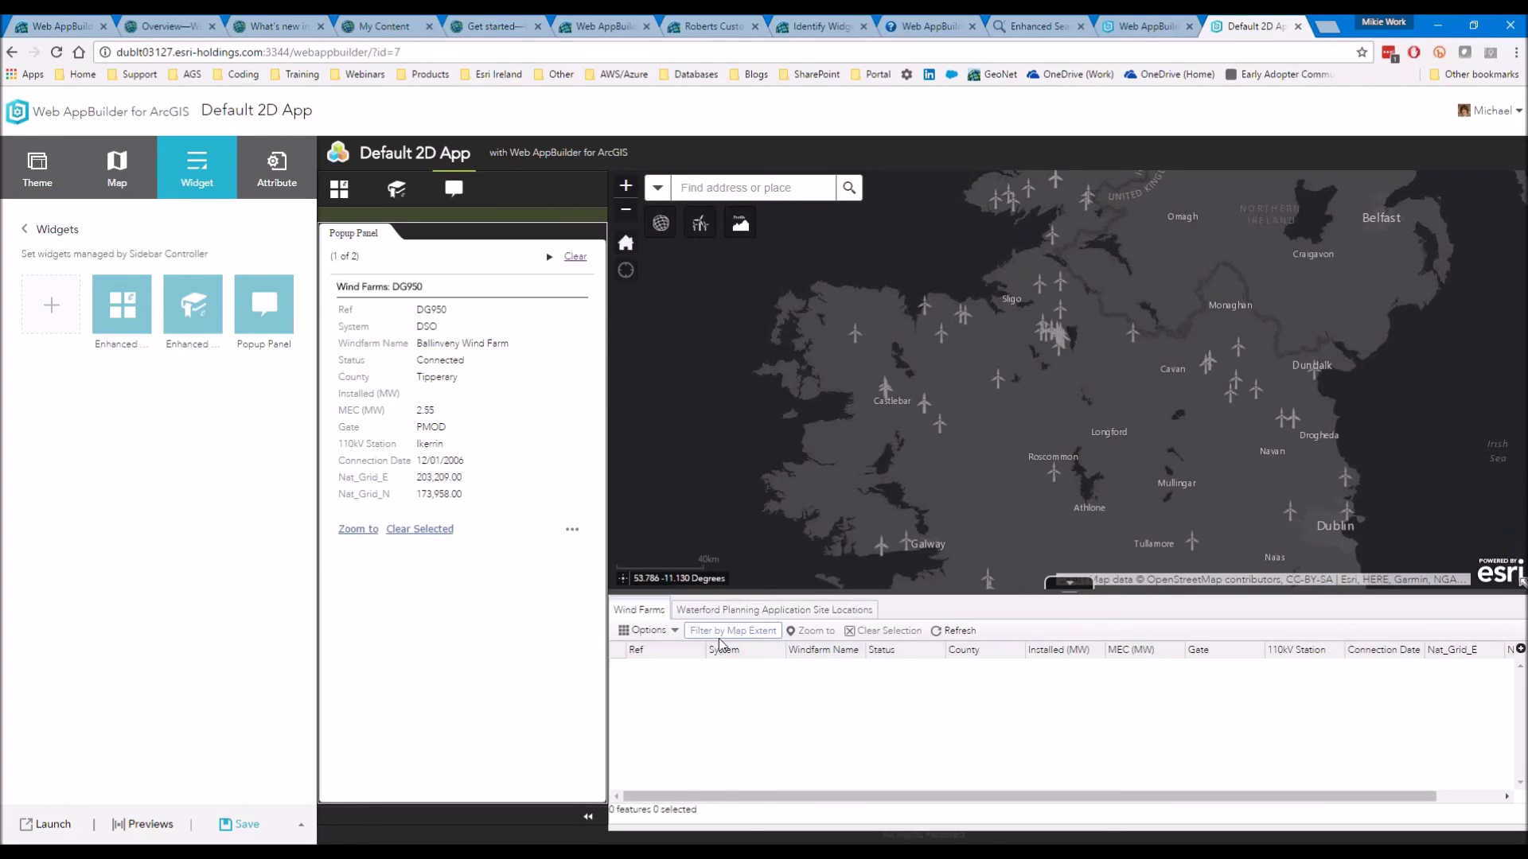
left_click(572, 529)
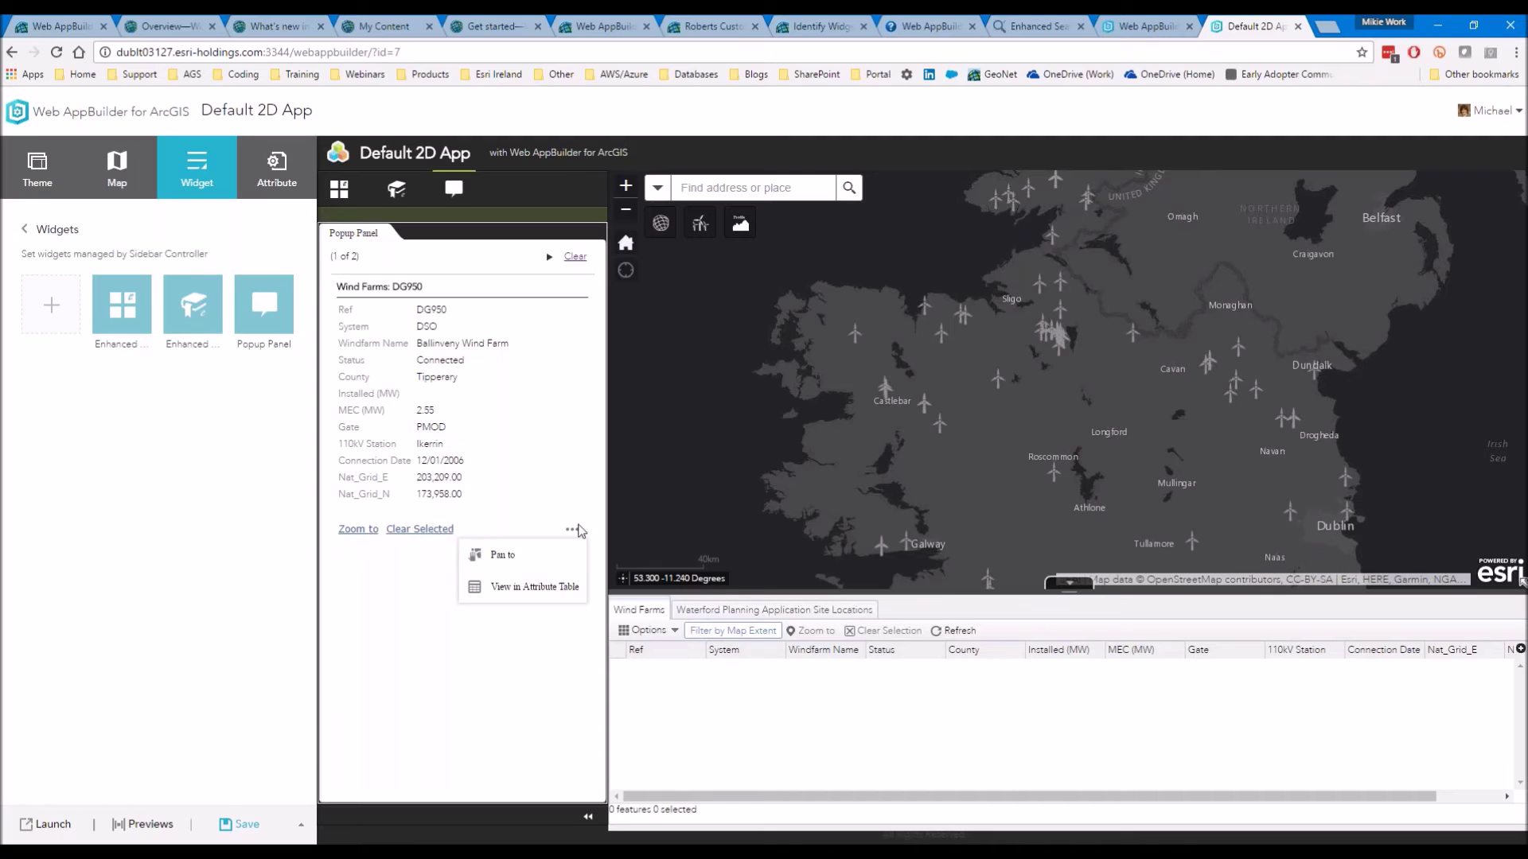
left_click(556, 564)
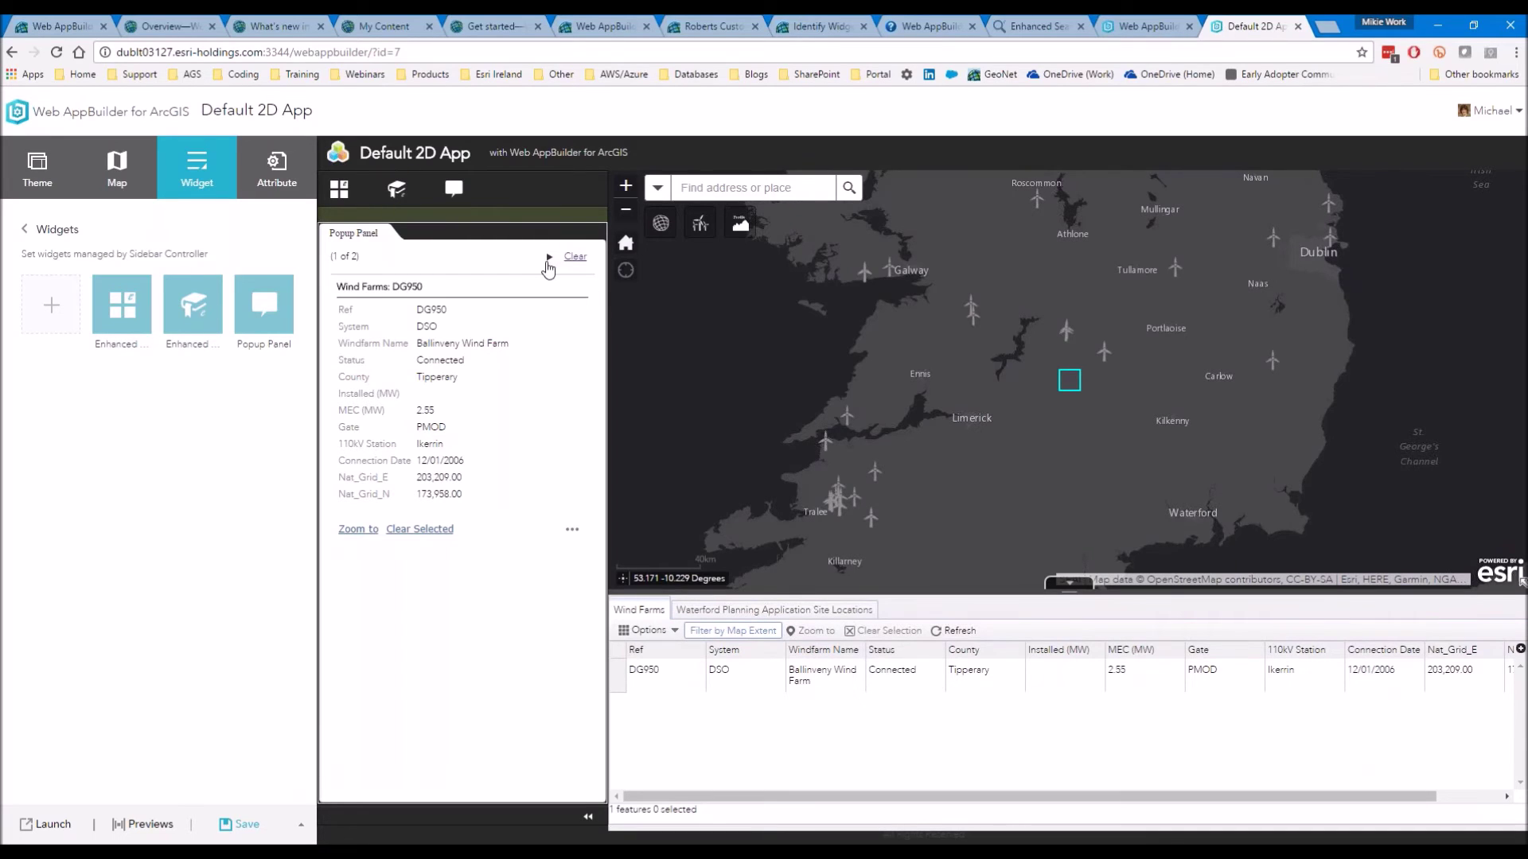
scroll(1047, 425, "down", 2)
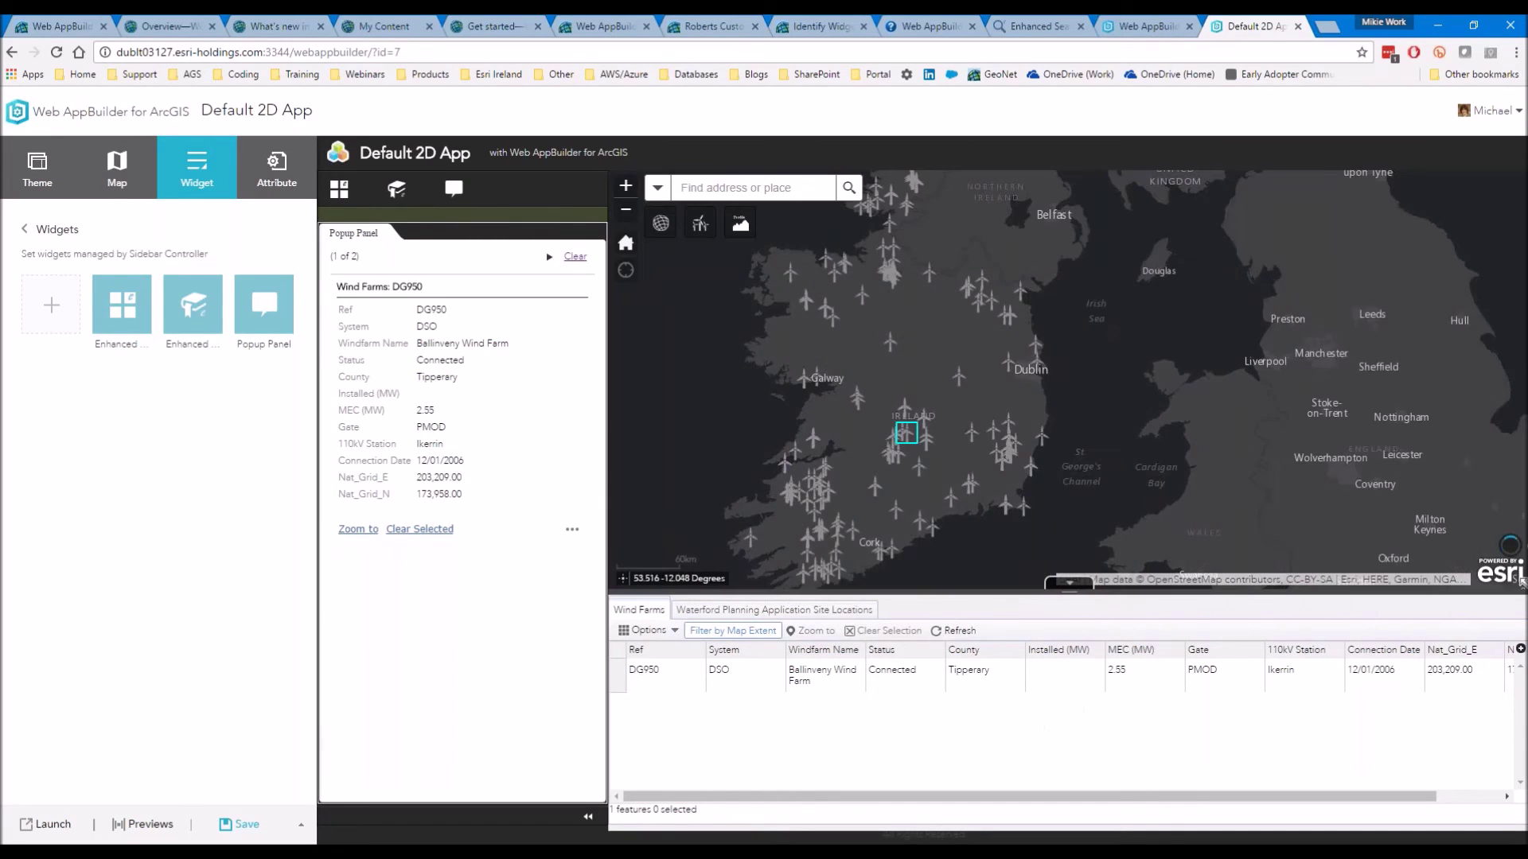
left_click(51, 305)
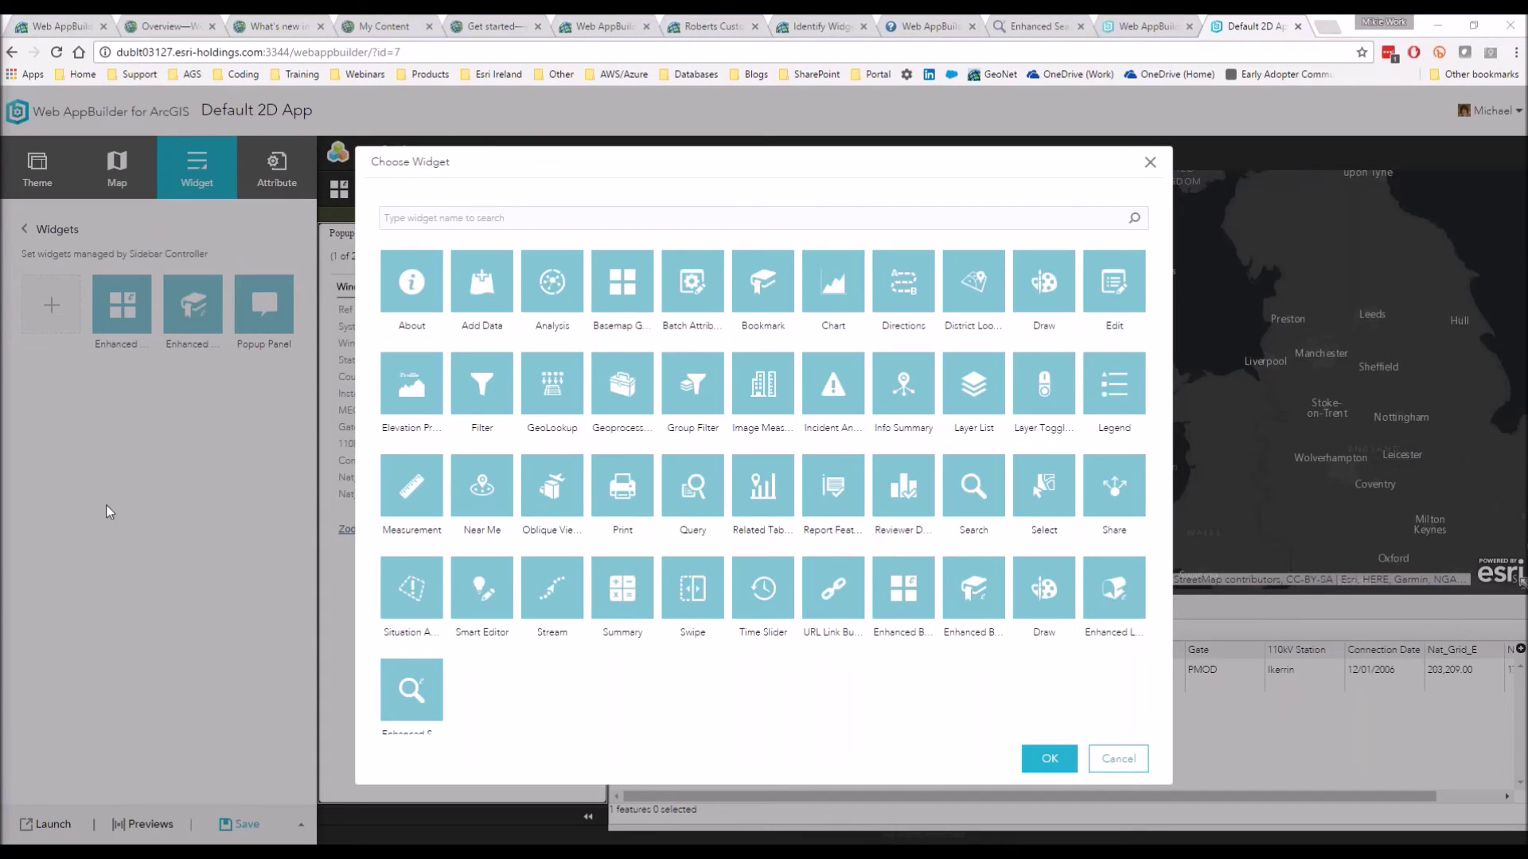
- Add the Enhanced Locate widget and set its country code to IE
left_click(890, 676)
left_click(1136, 600)
left_click(1057, 763)
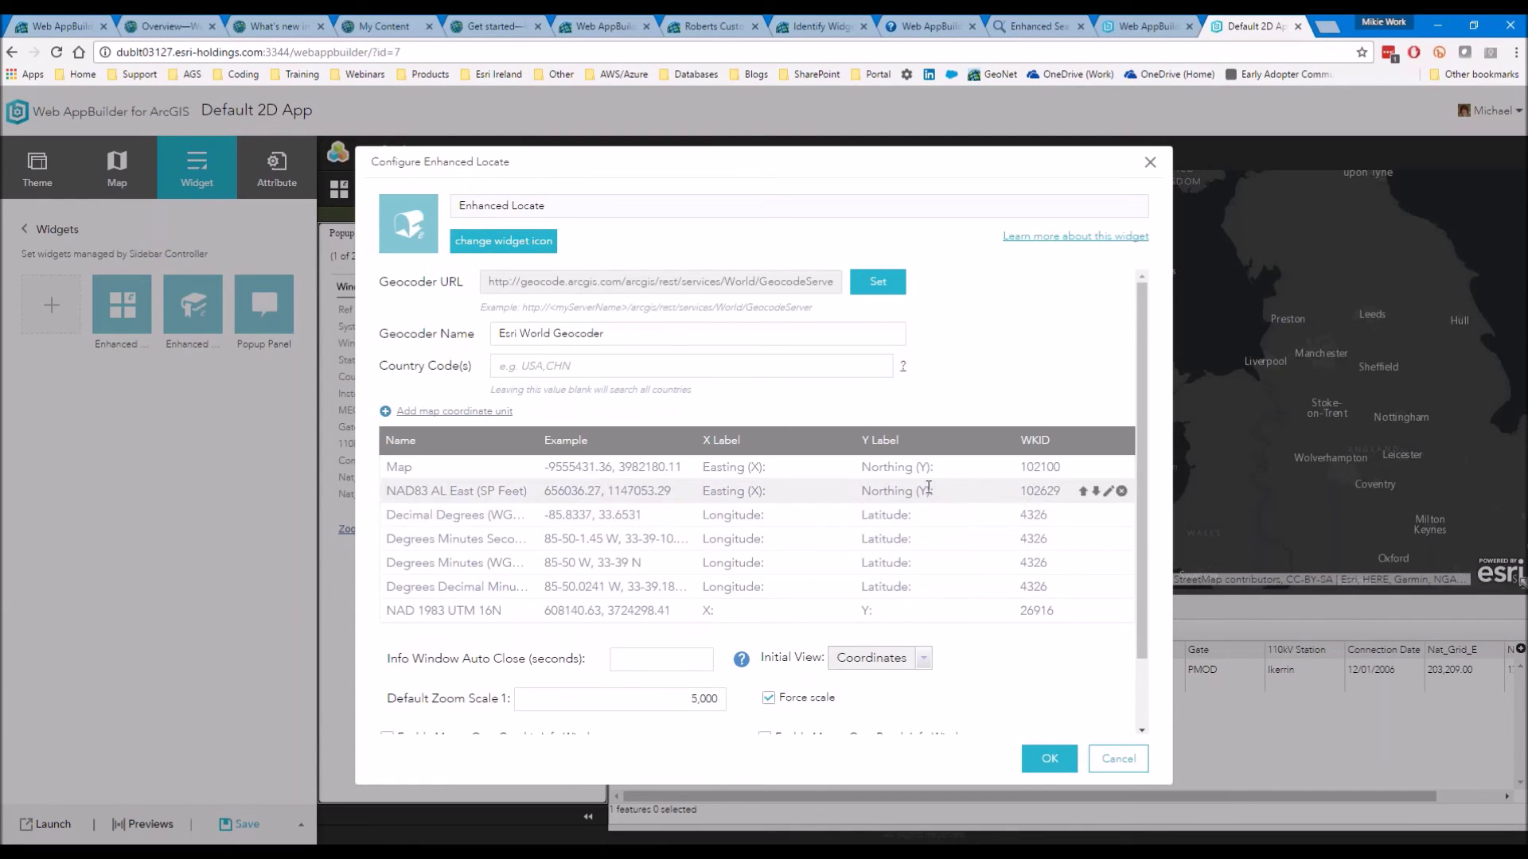
scroll(955, 513, "down", 1)
scroll(985, 523, "up", 1)
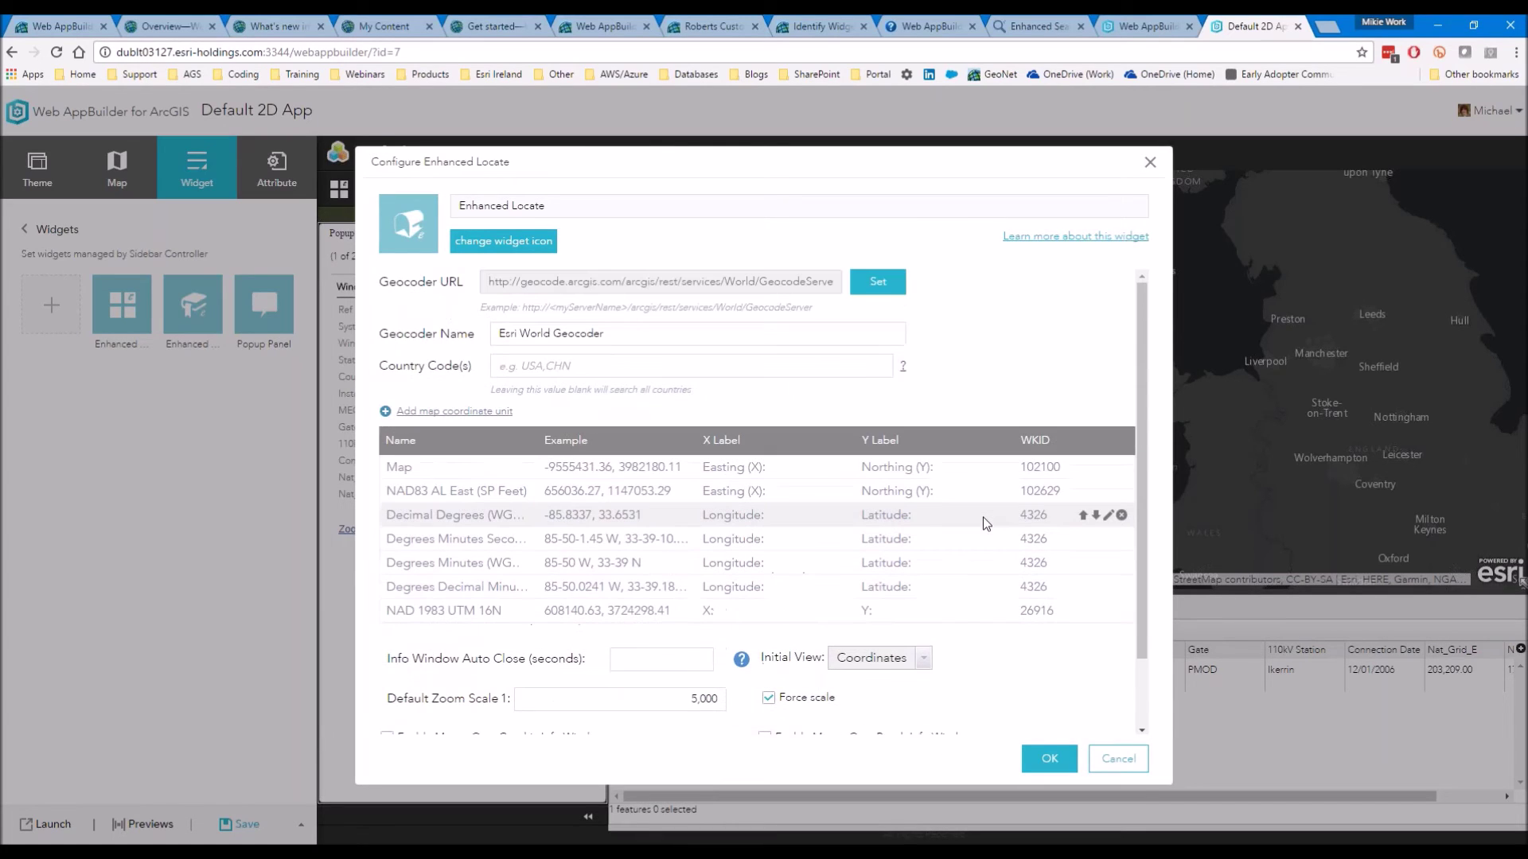
left_click(534, 369)
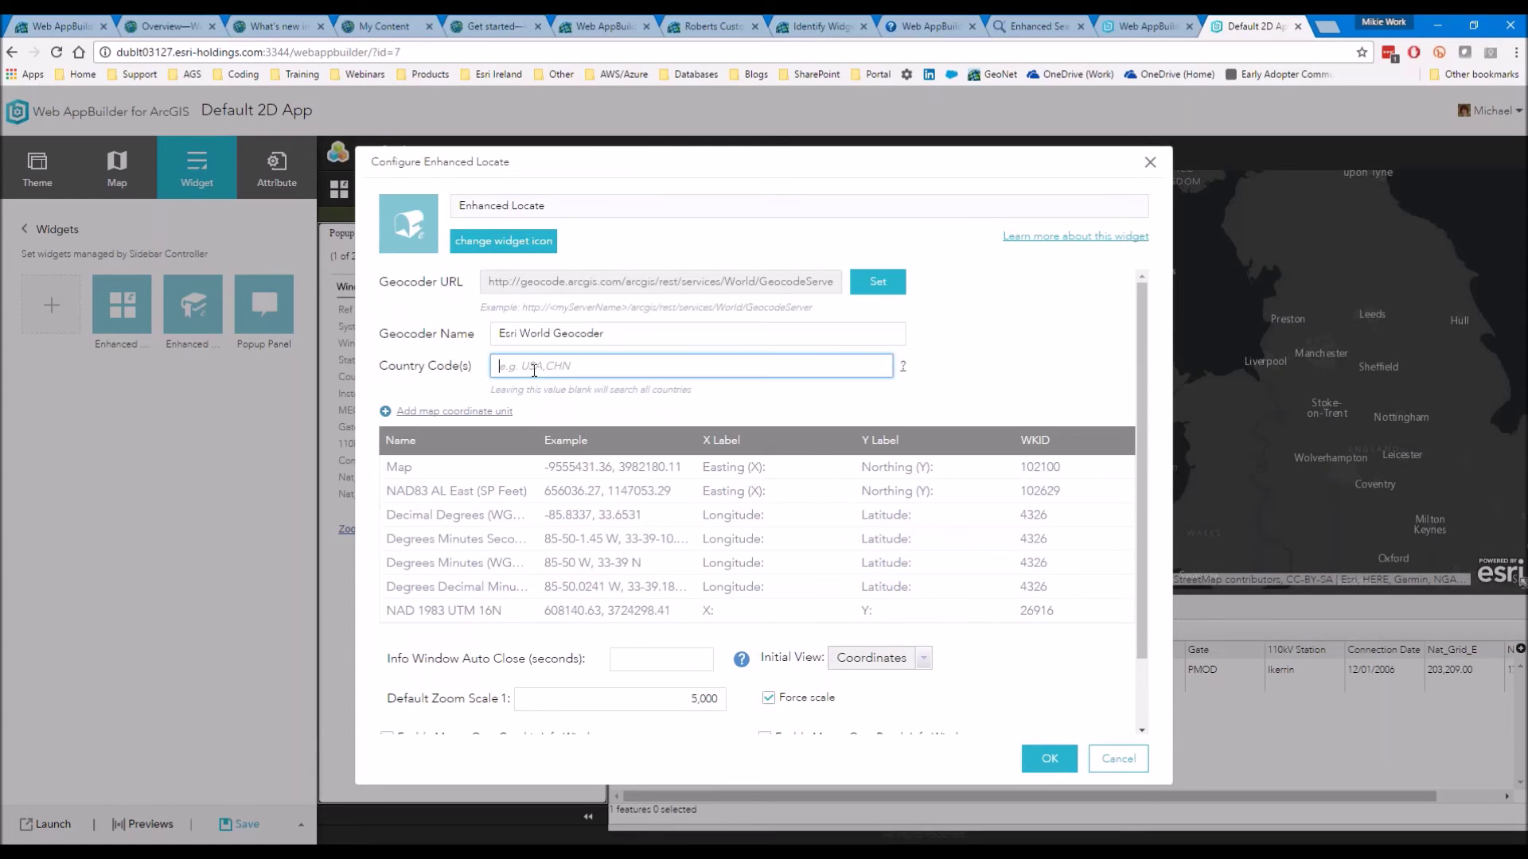
type("IE")
key("Tab")
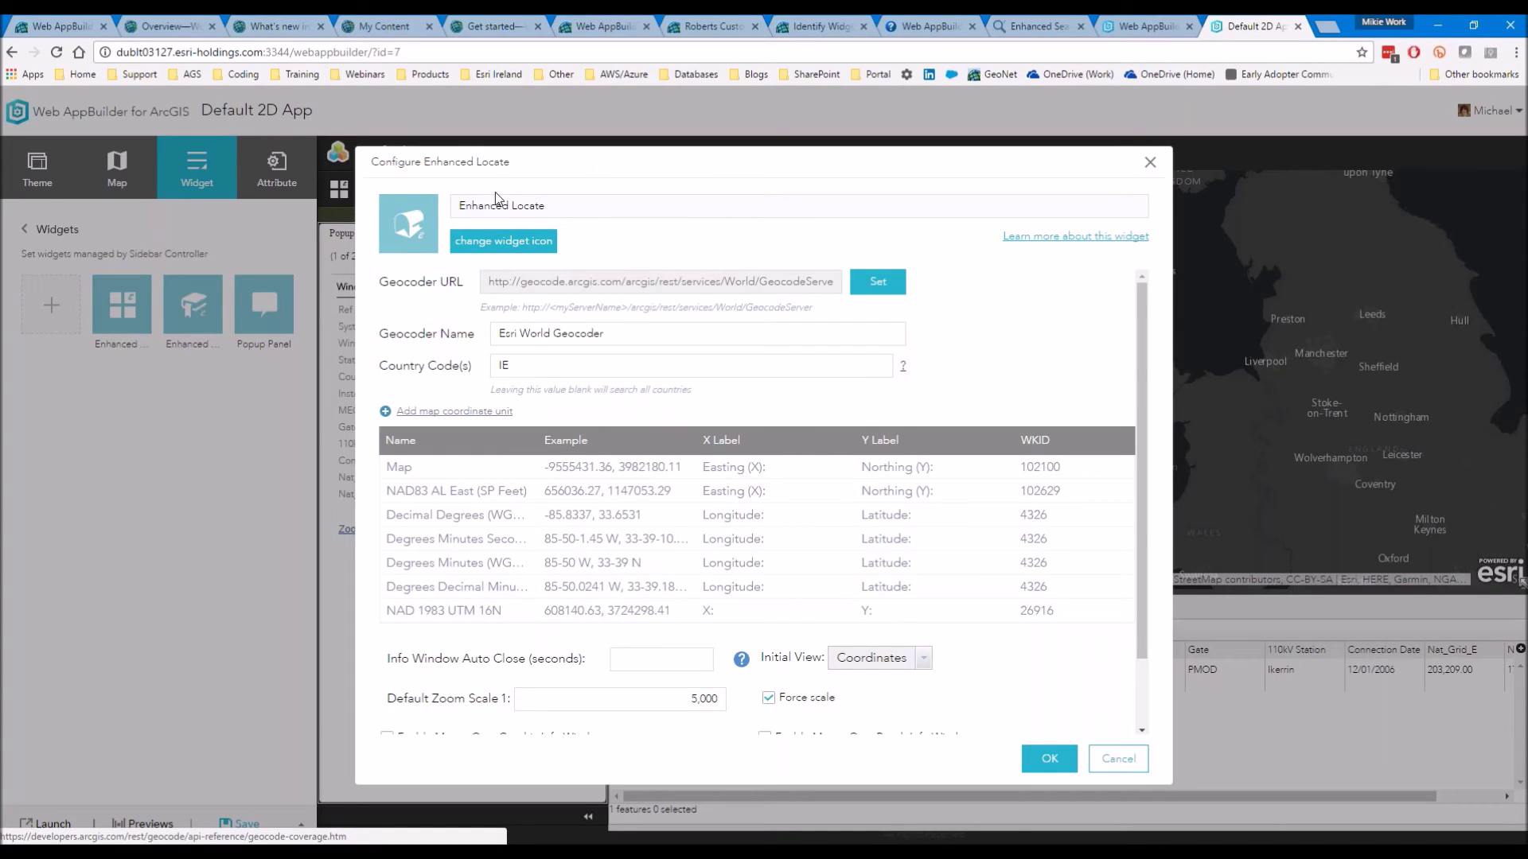
- Delete the Map, NAD83 AL East and NAD 1983 UTM 16N coordinate units
scroll(1001, 370, "down", 1)
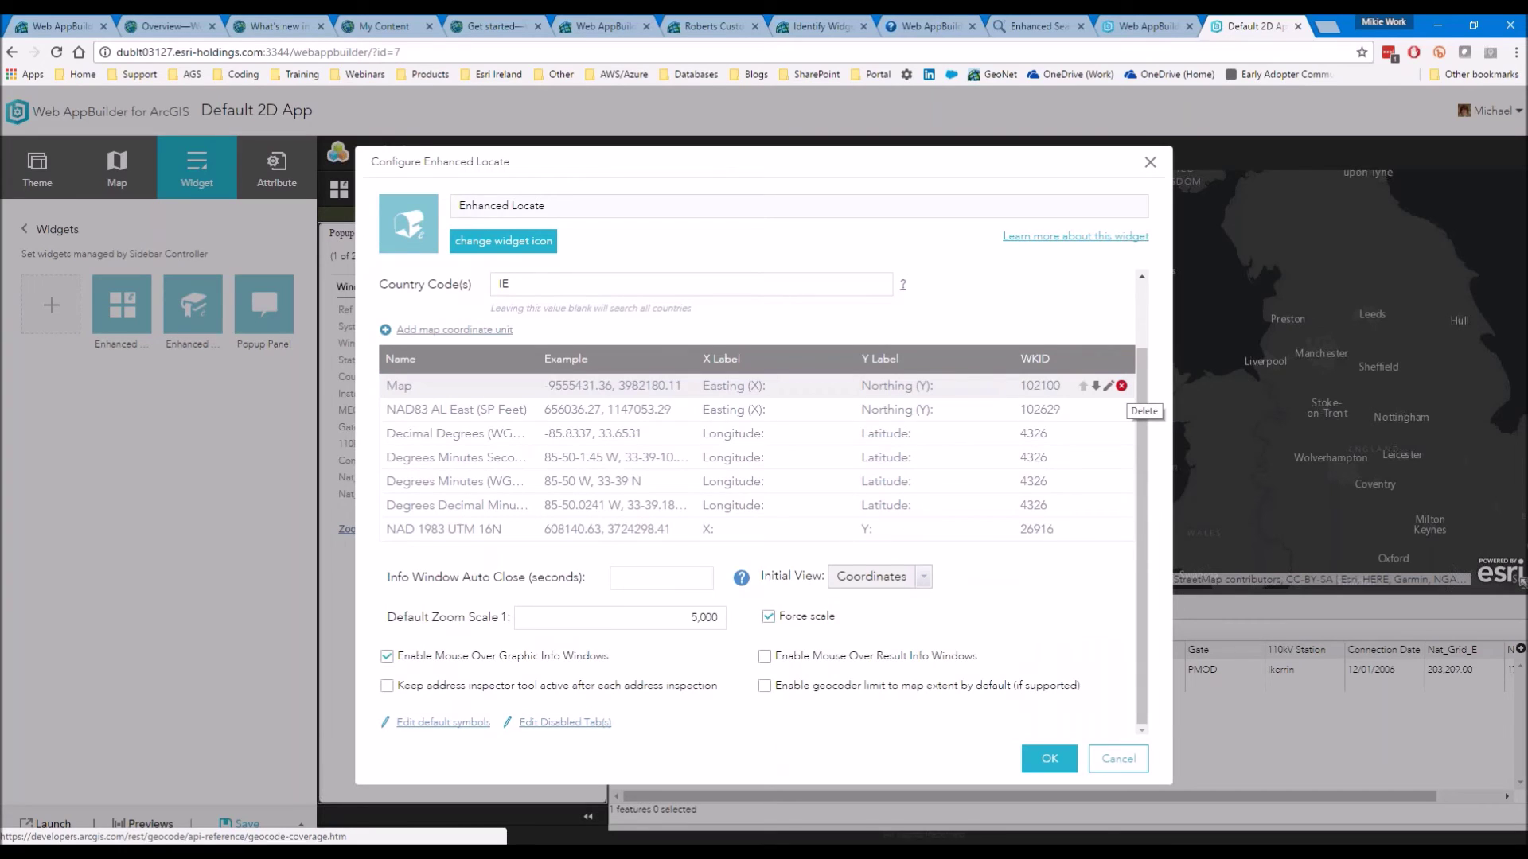
left_click(1121, 385)
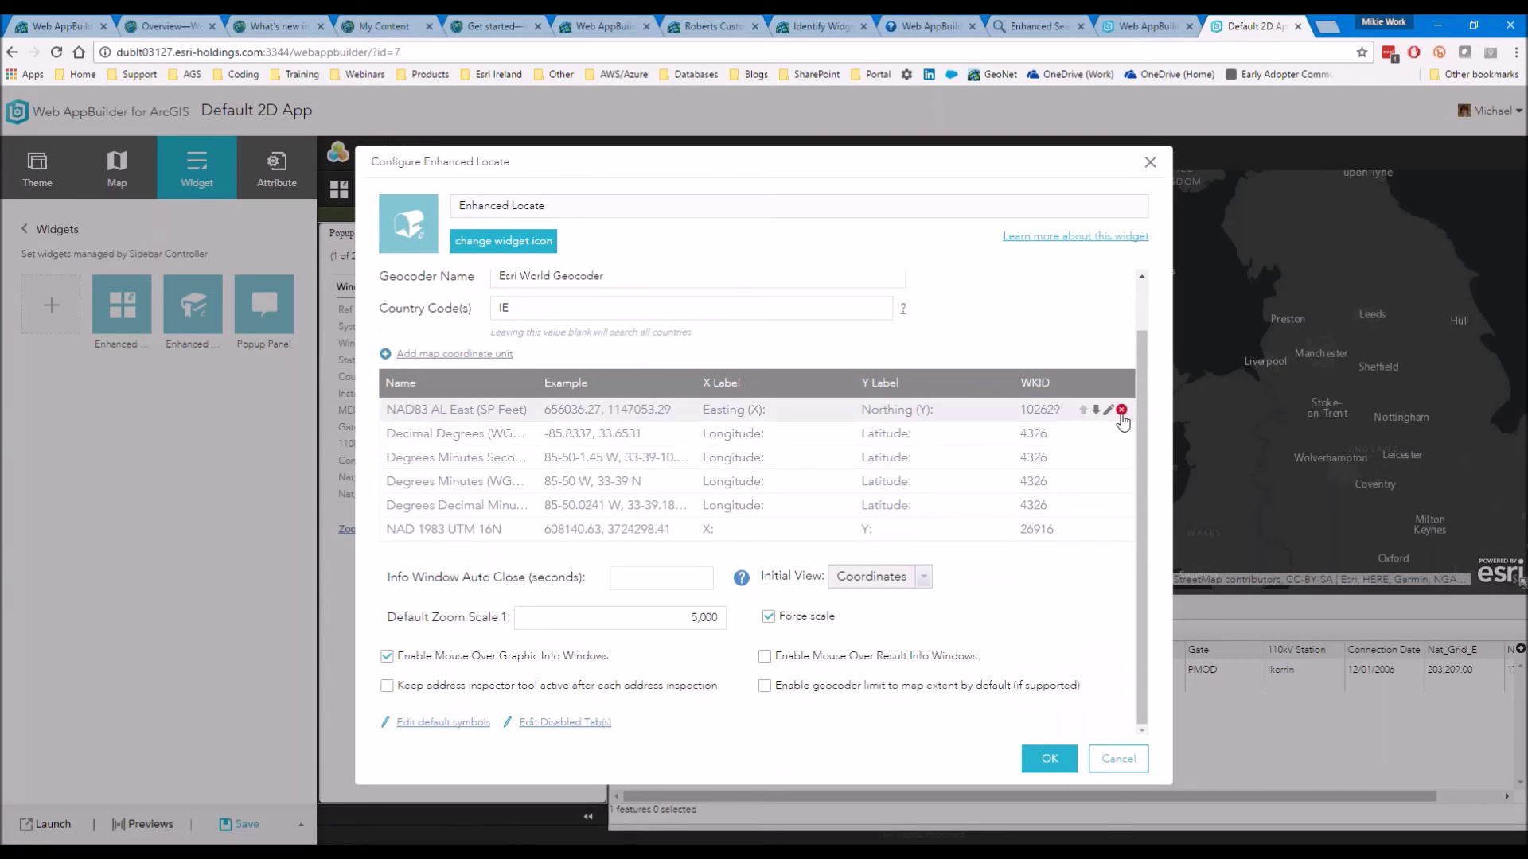
left_click(1120, 409)
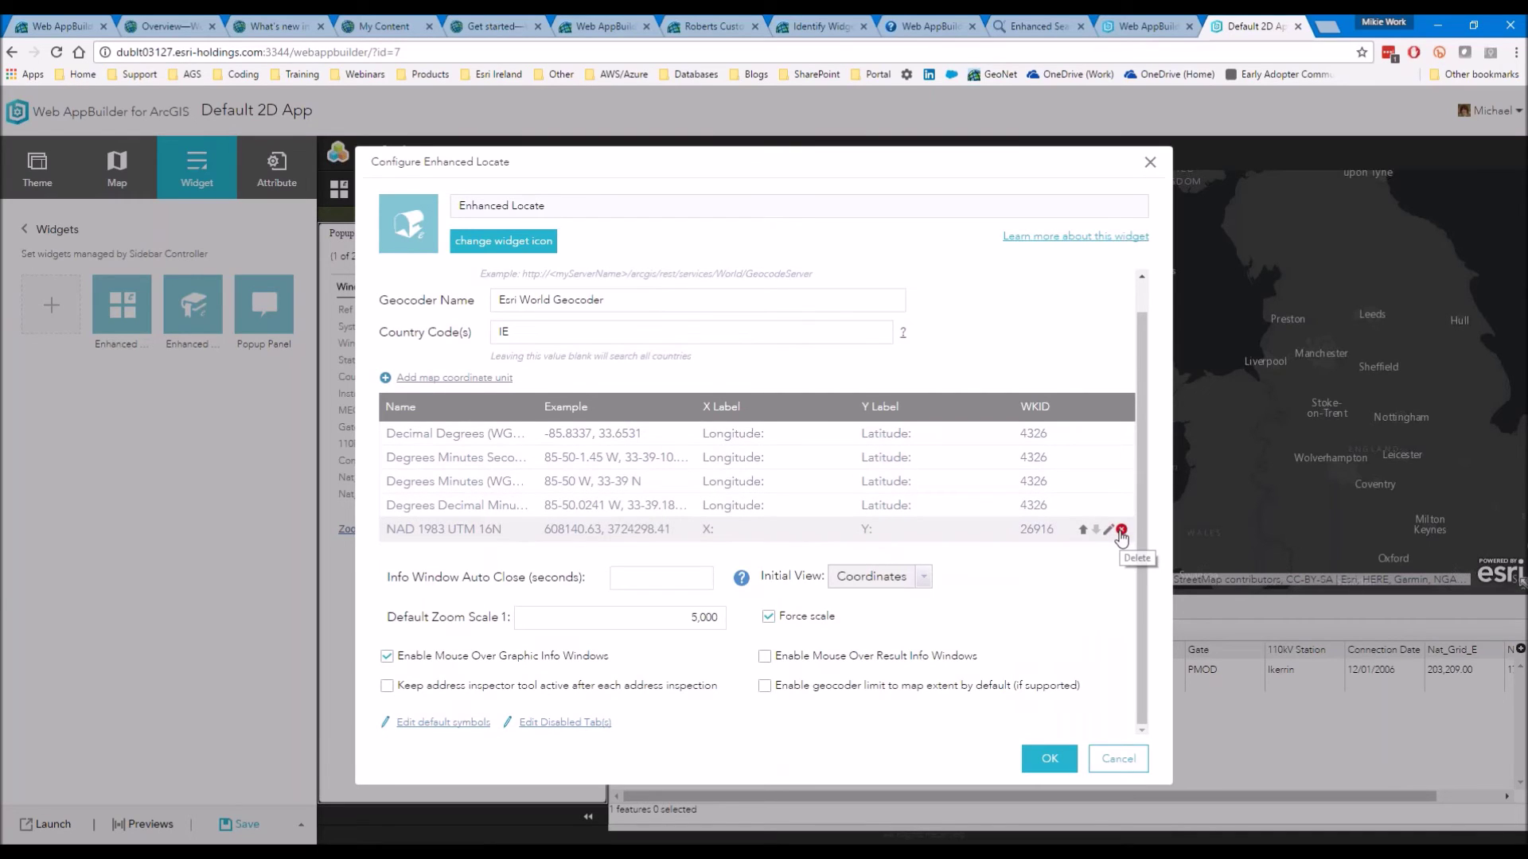
left_click(1121, 528)
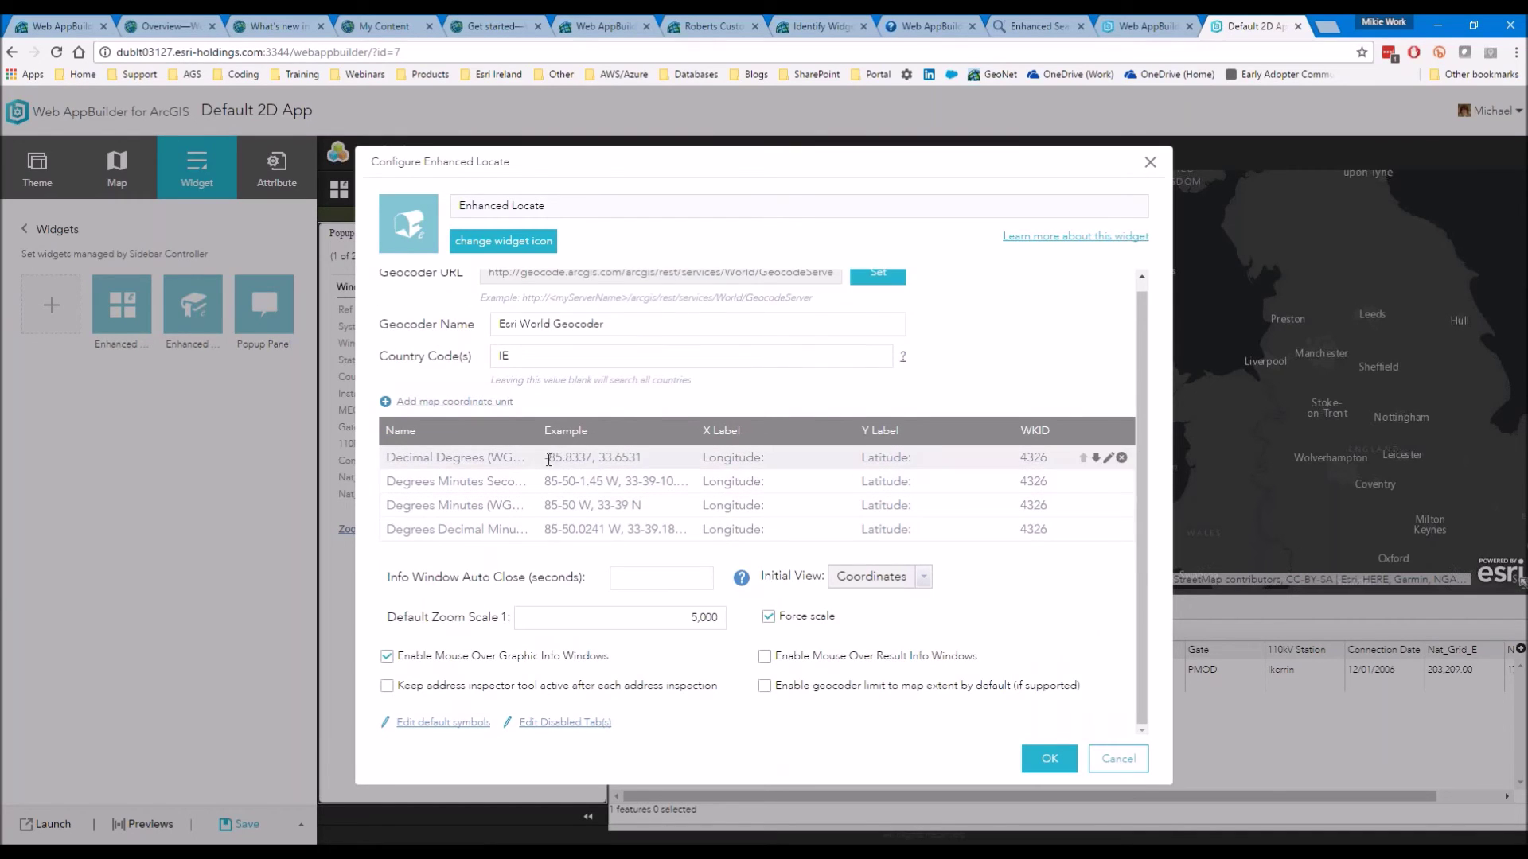
- Add an IRENET95 Irish Transverse Mercator unit with WKID 2157 and example -715830, 734697
left_click(463, 403)
type("2157")
key("Tab")
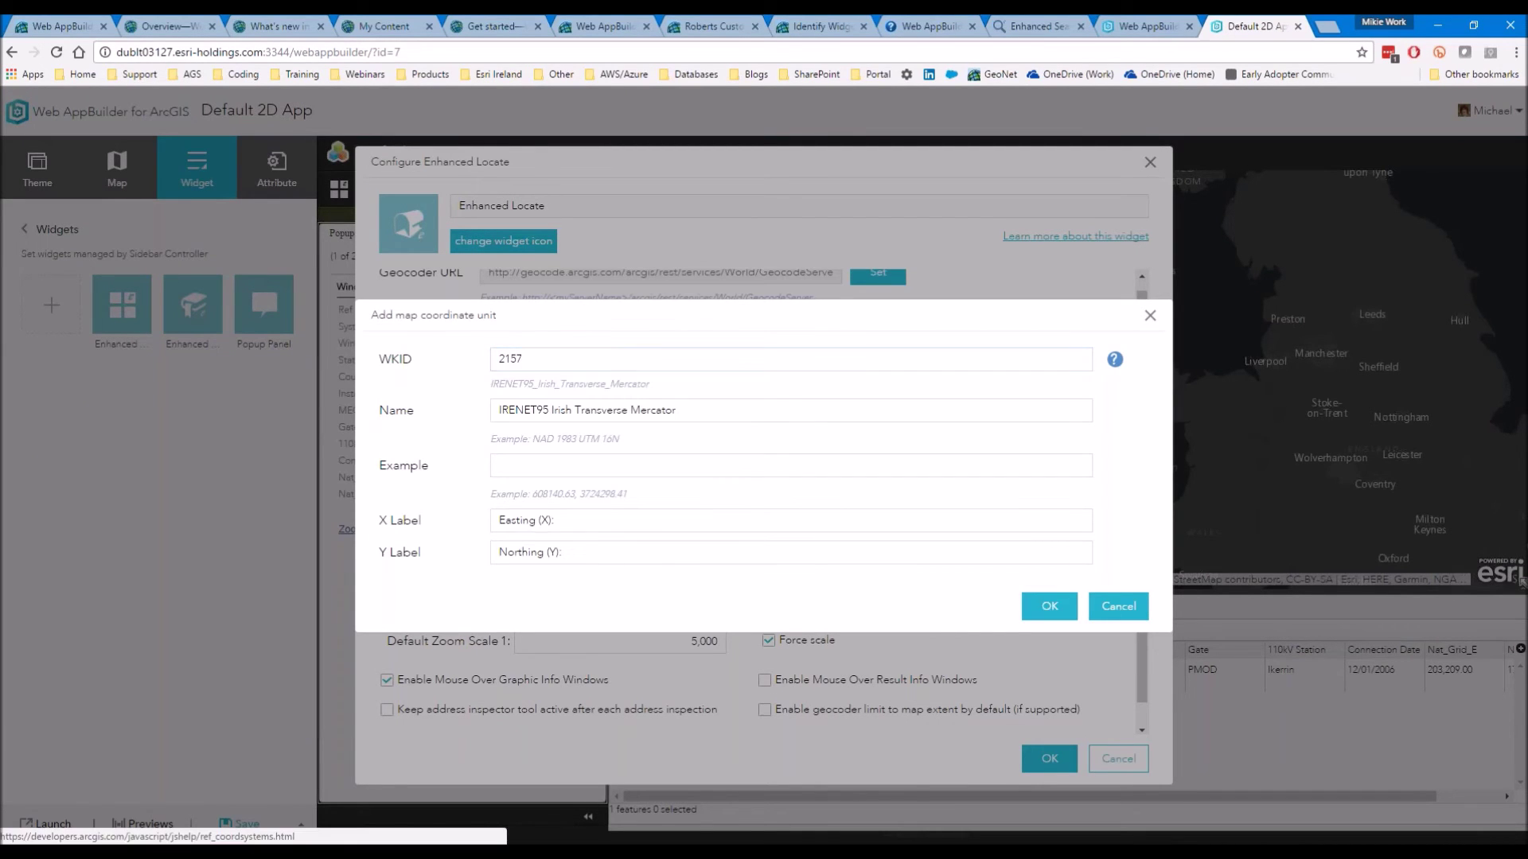
left_click_drag(575, 410, 677, 410)
left_click(555, 465)
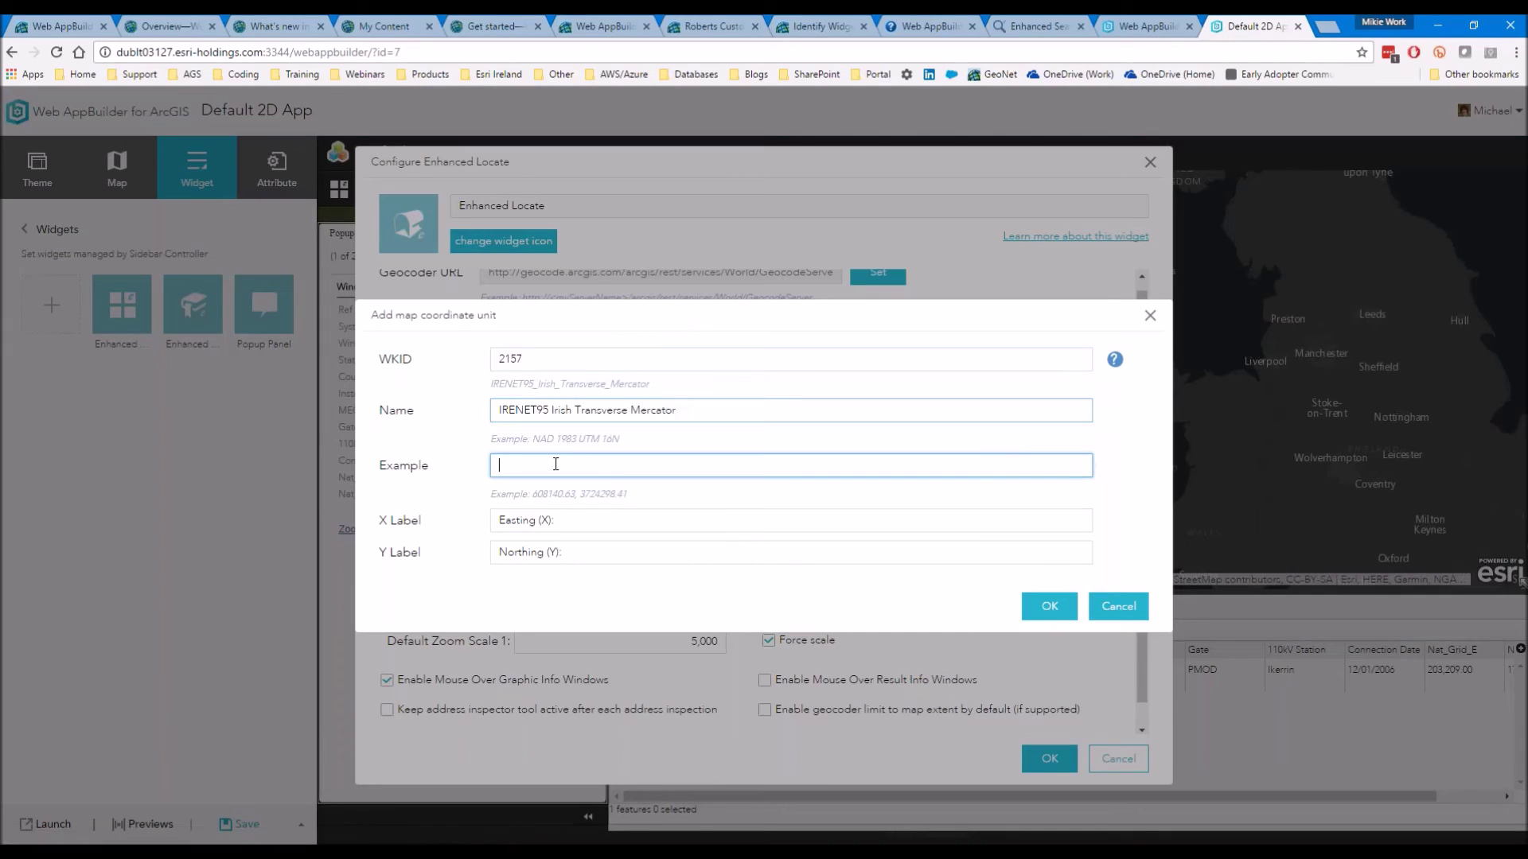
left_click(568, 500)
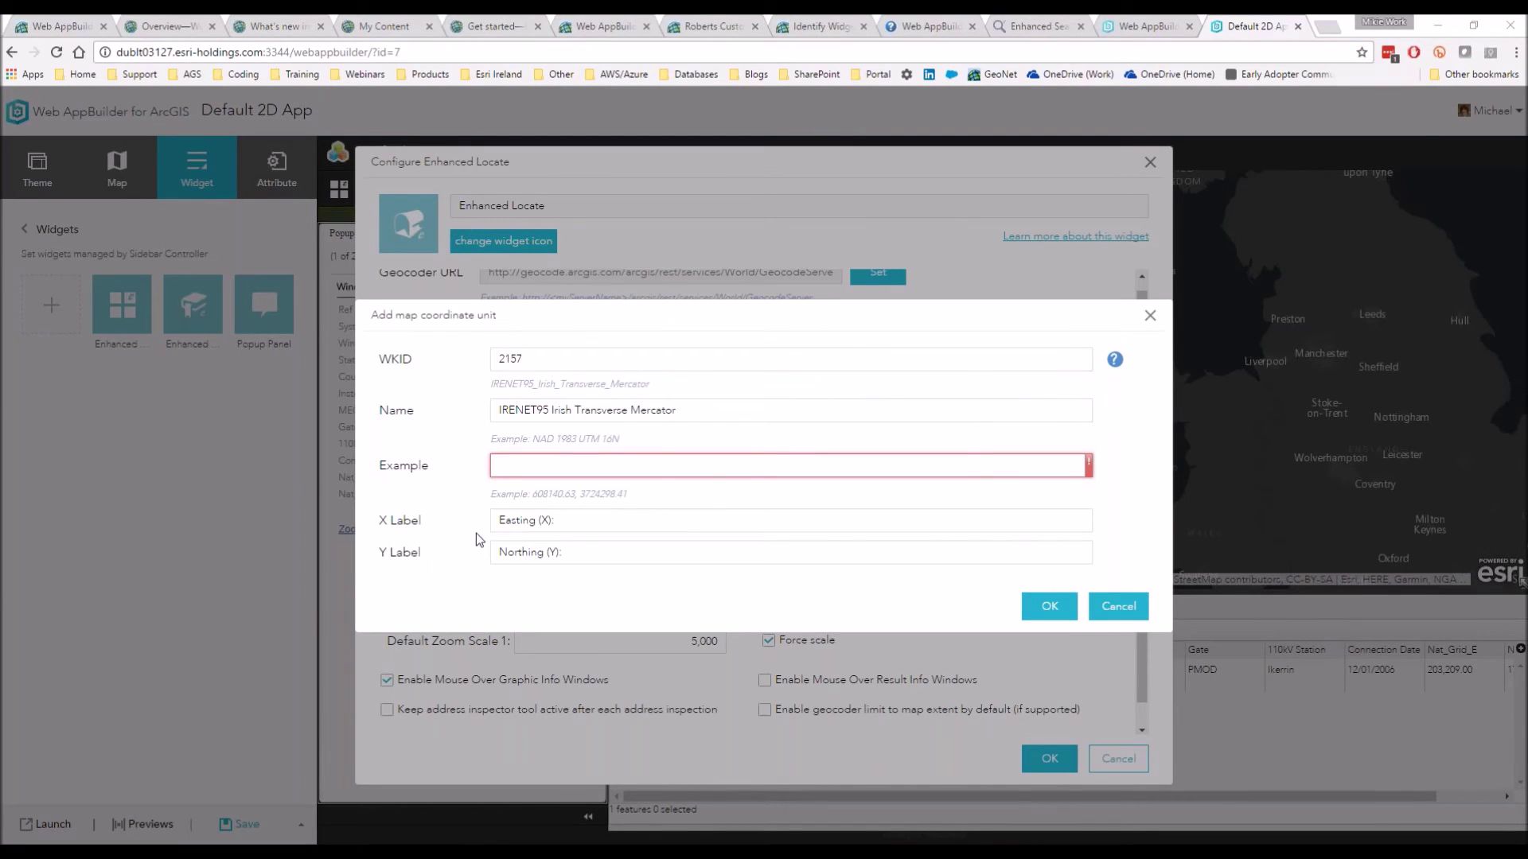
left_click(819, 466)
type("- 715830, 734697")
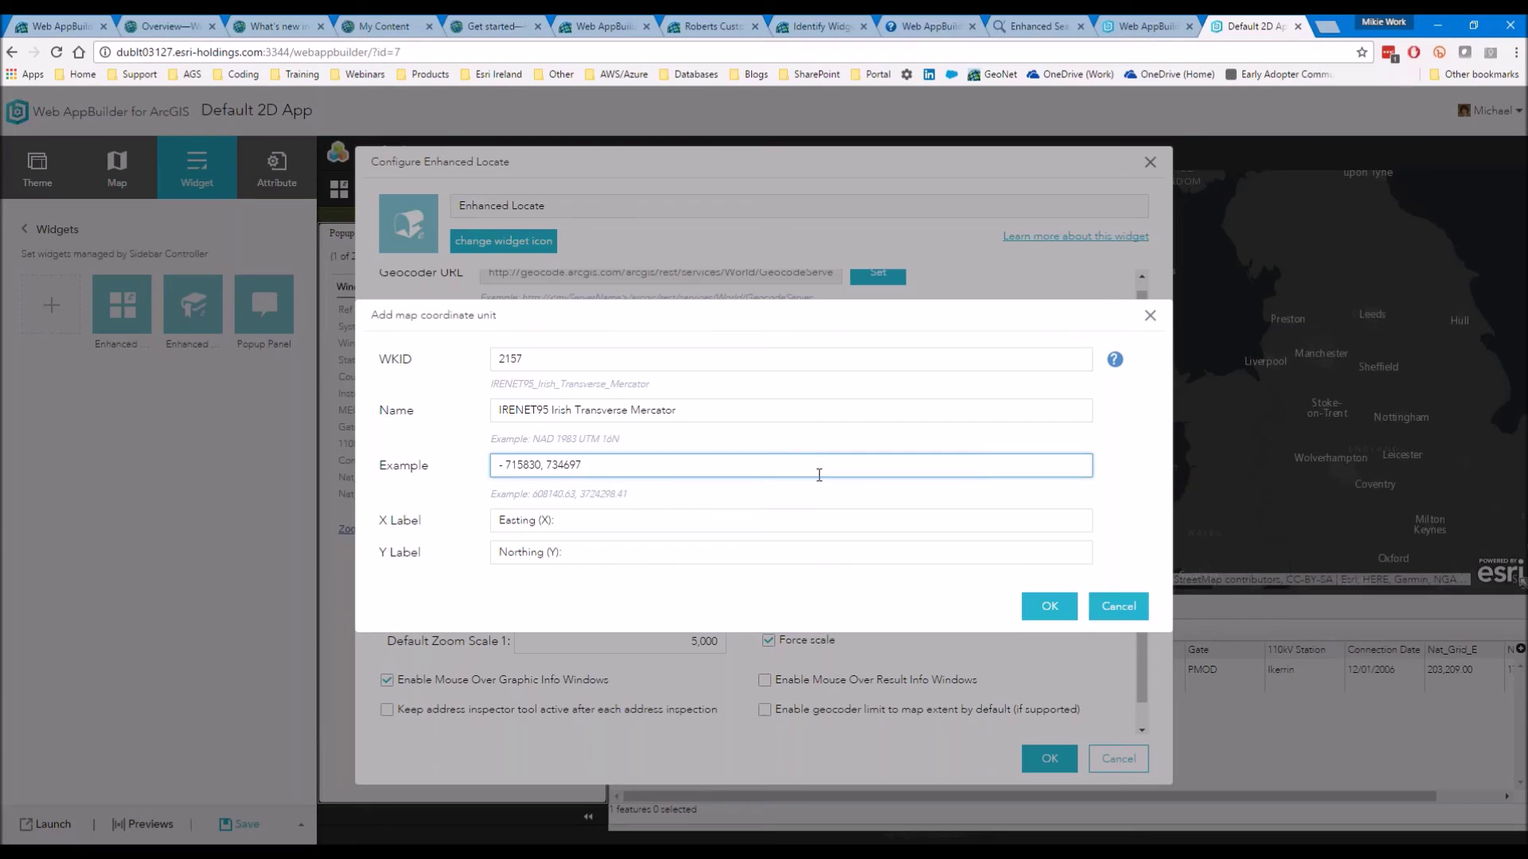
key("BackSpace")
left_click(1048, 609)
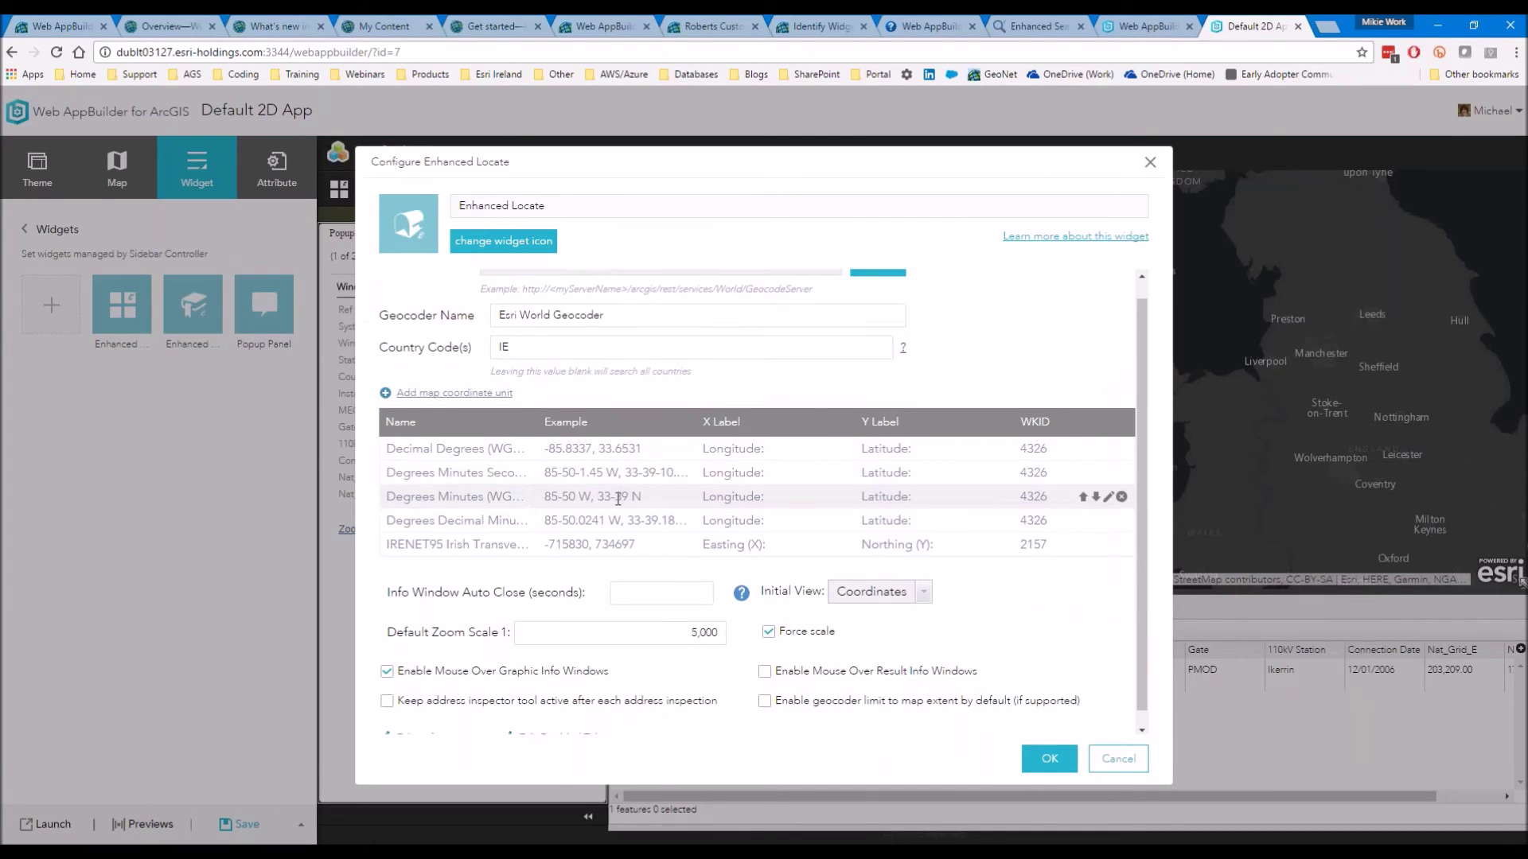
scroll(494, 446, "up", 2)
- Add a TM65 Irish Grid coordinate unit with WKID 29902 and pasted example coordinates
left_click(449, 412)
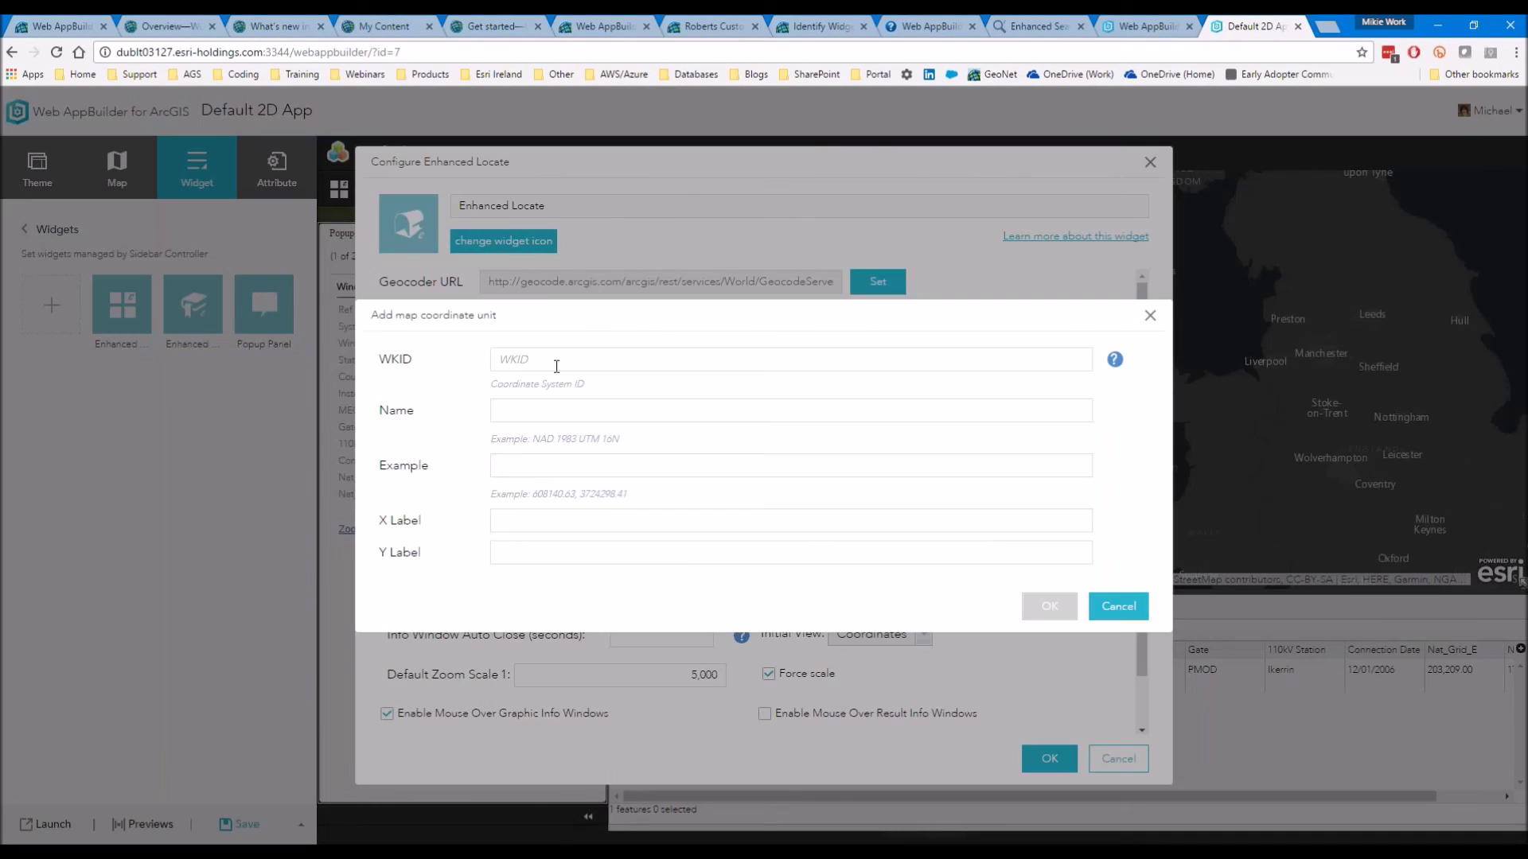
type("29902")
key("Tab")
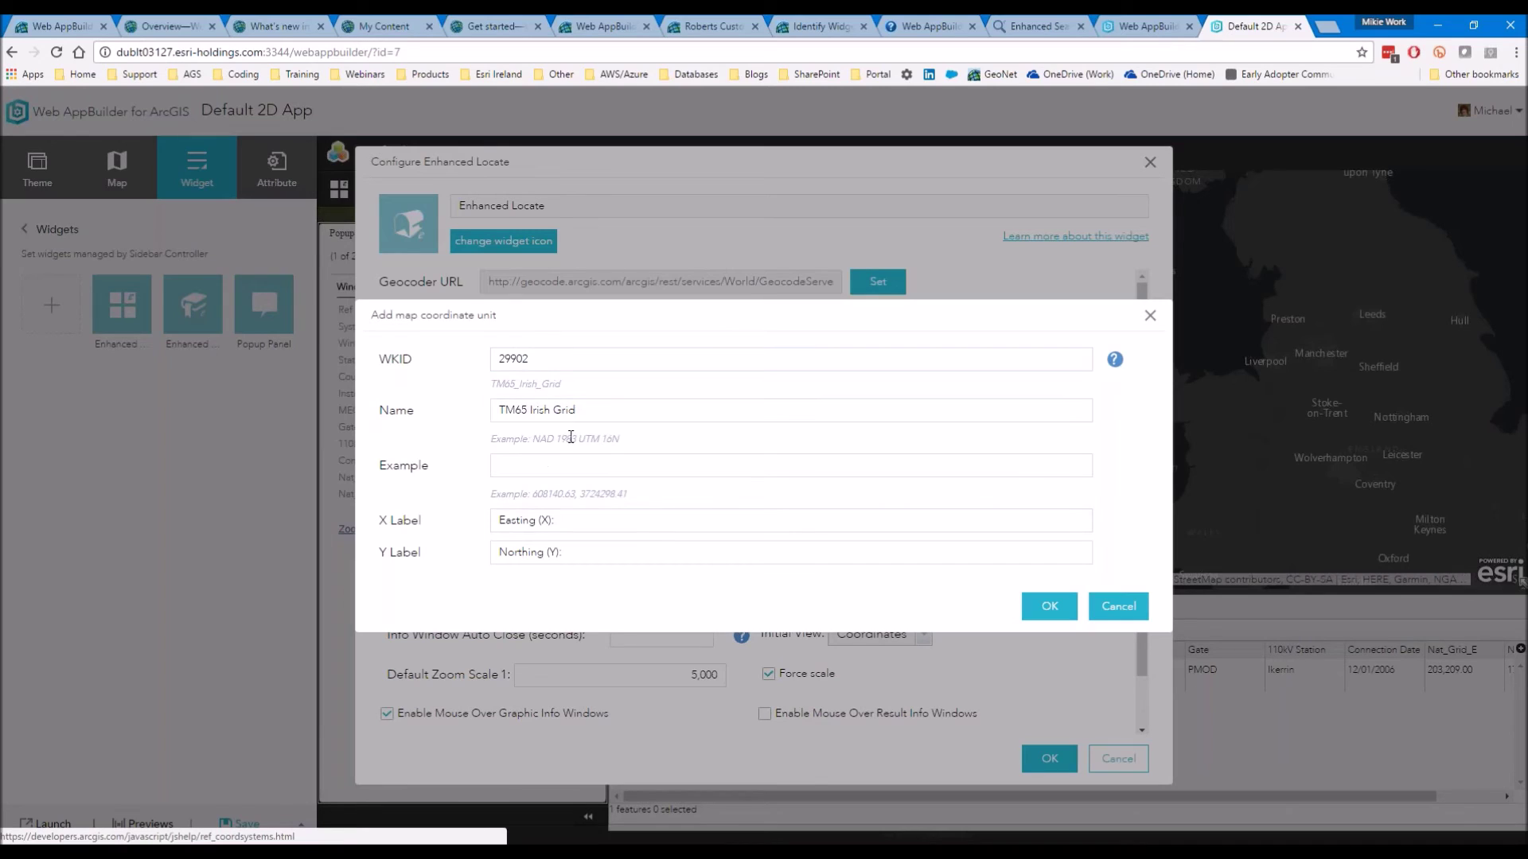
triple_click(570, 409)
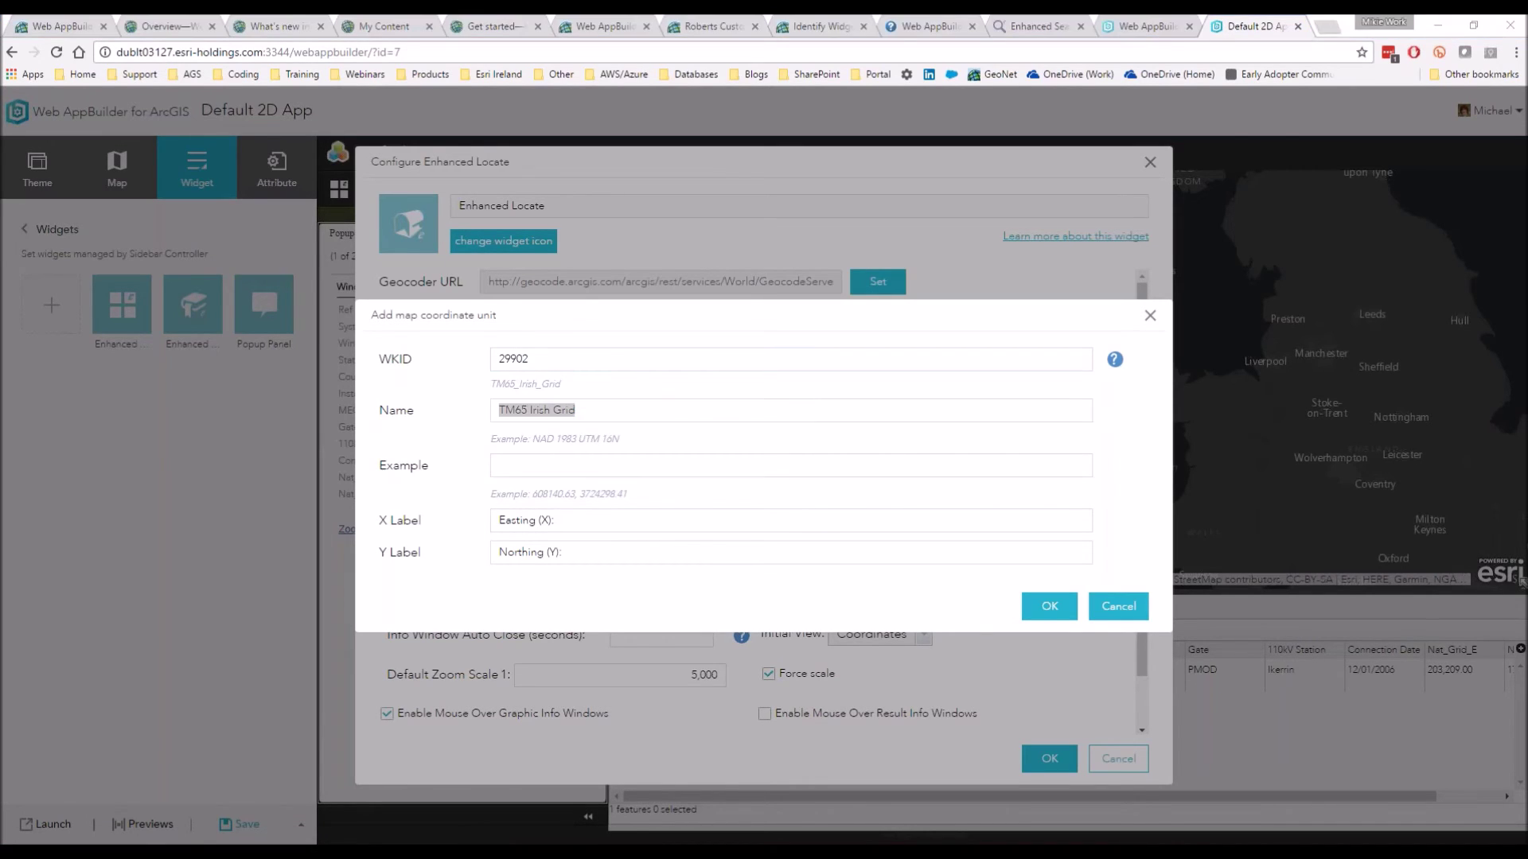
left_click(716, 466)
type("- 315904, 234671")
key("Delete")
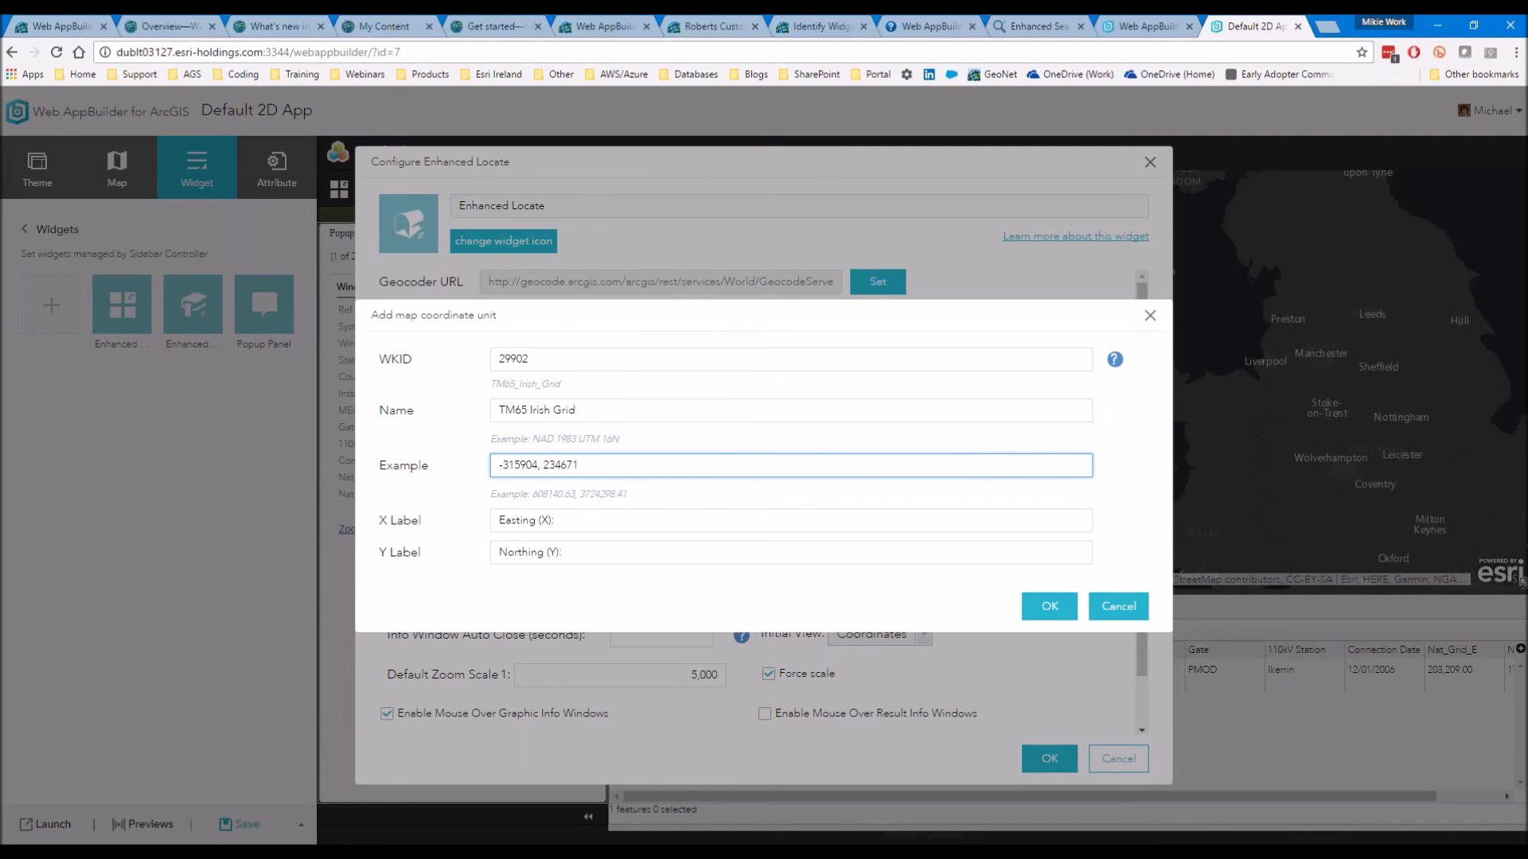
left_click(1043, 610)
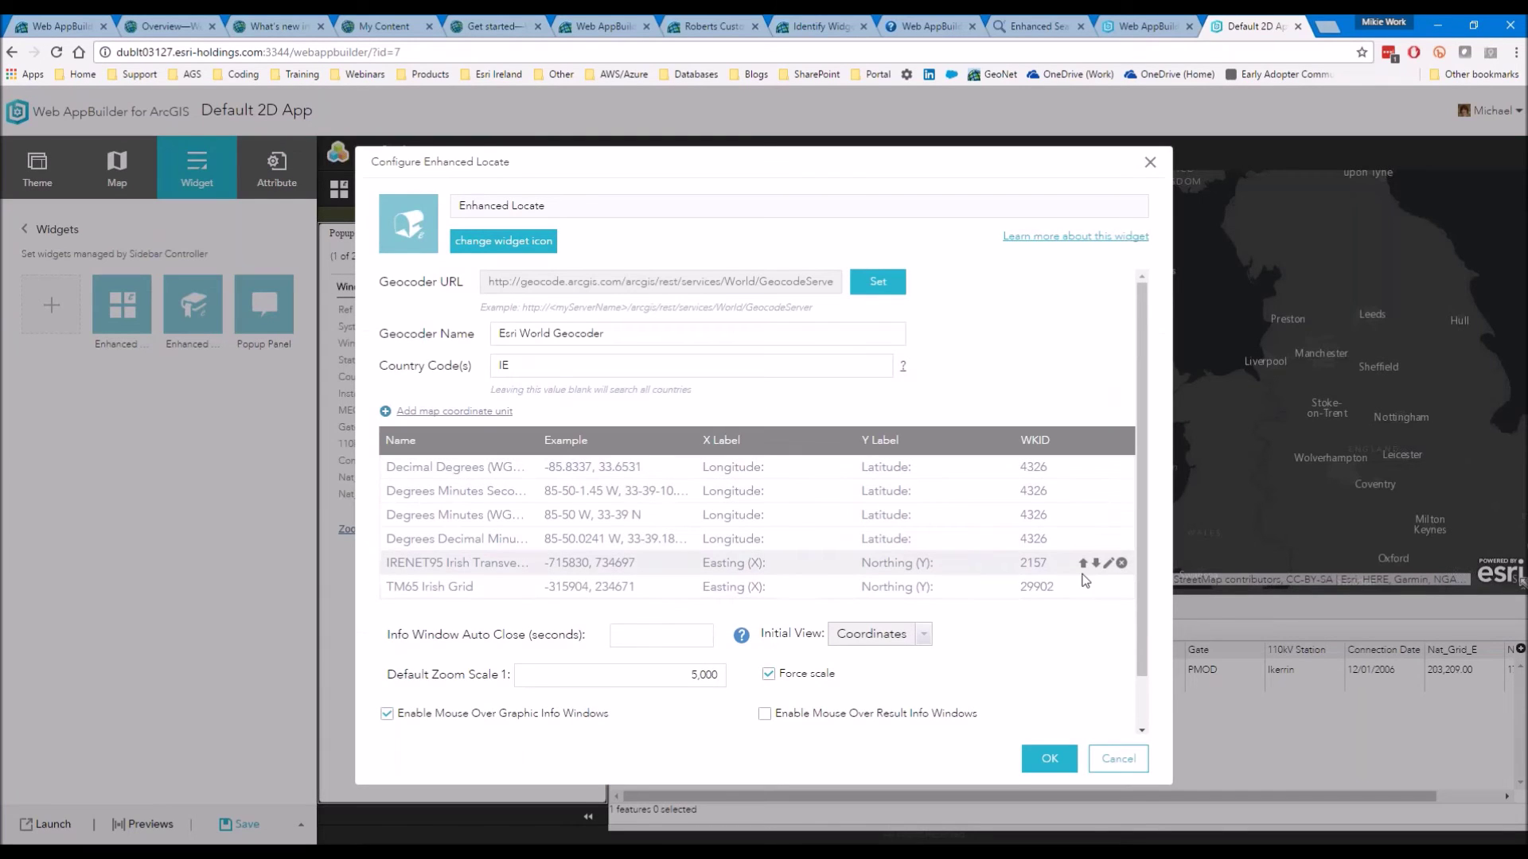
- Reorder the coordinate units so IRENET95 is first and TM65 Irish Grid second
left_click(1083, 563)
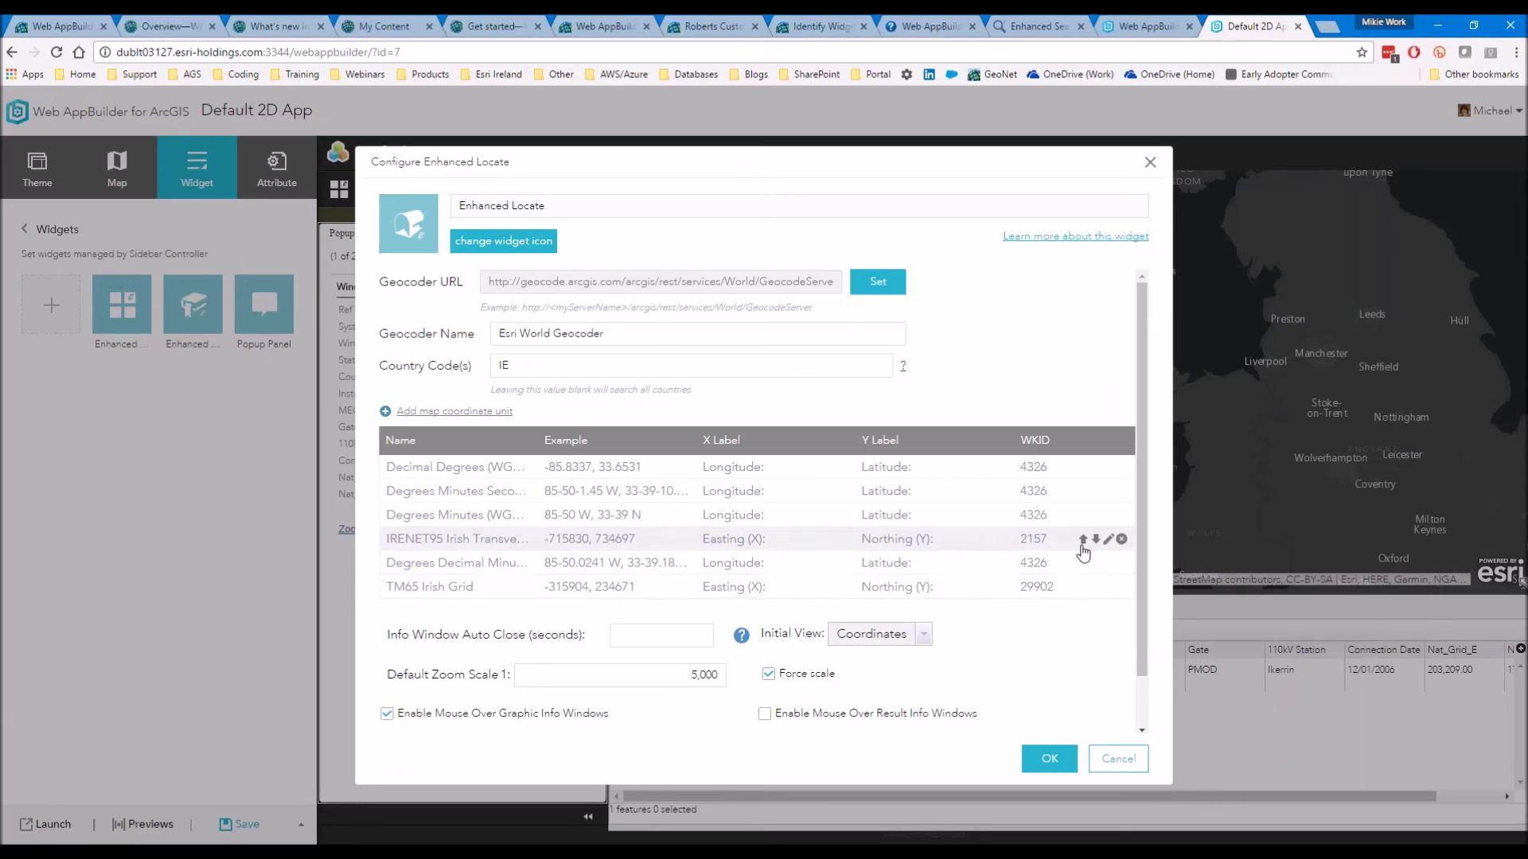
left_click(1083, 539)
left_click(1083, 515)
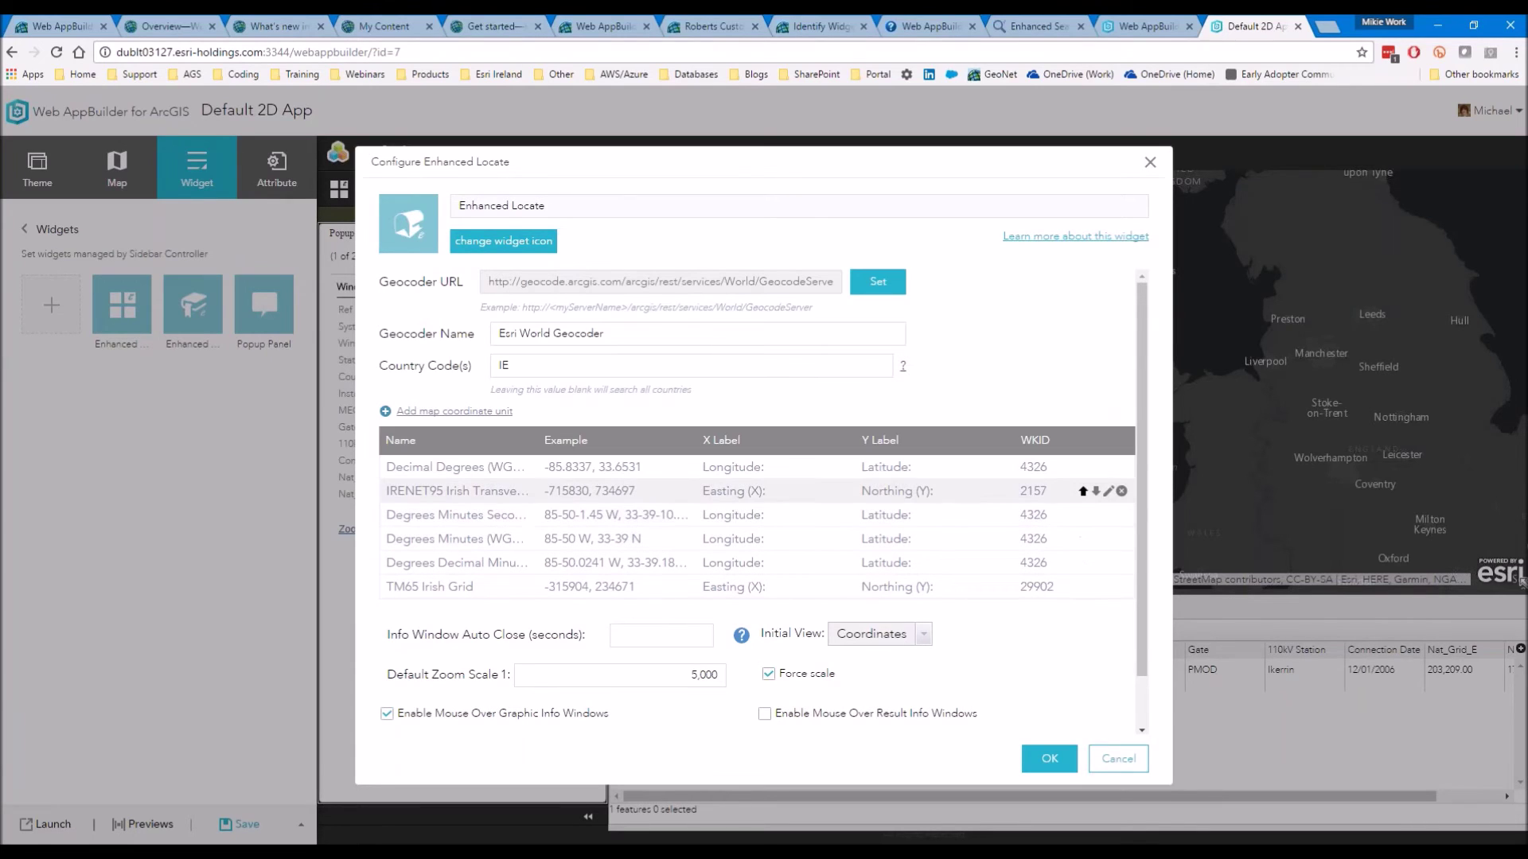
left_click(1083, 491)
left_click(1082, 586)
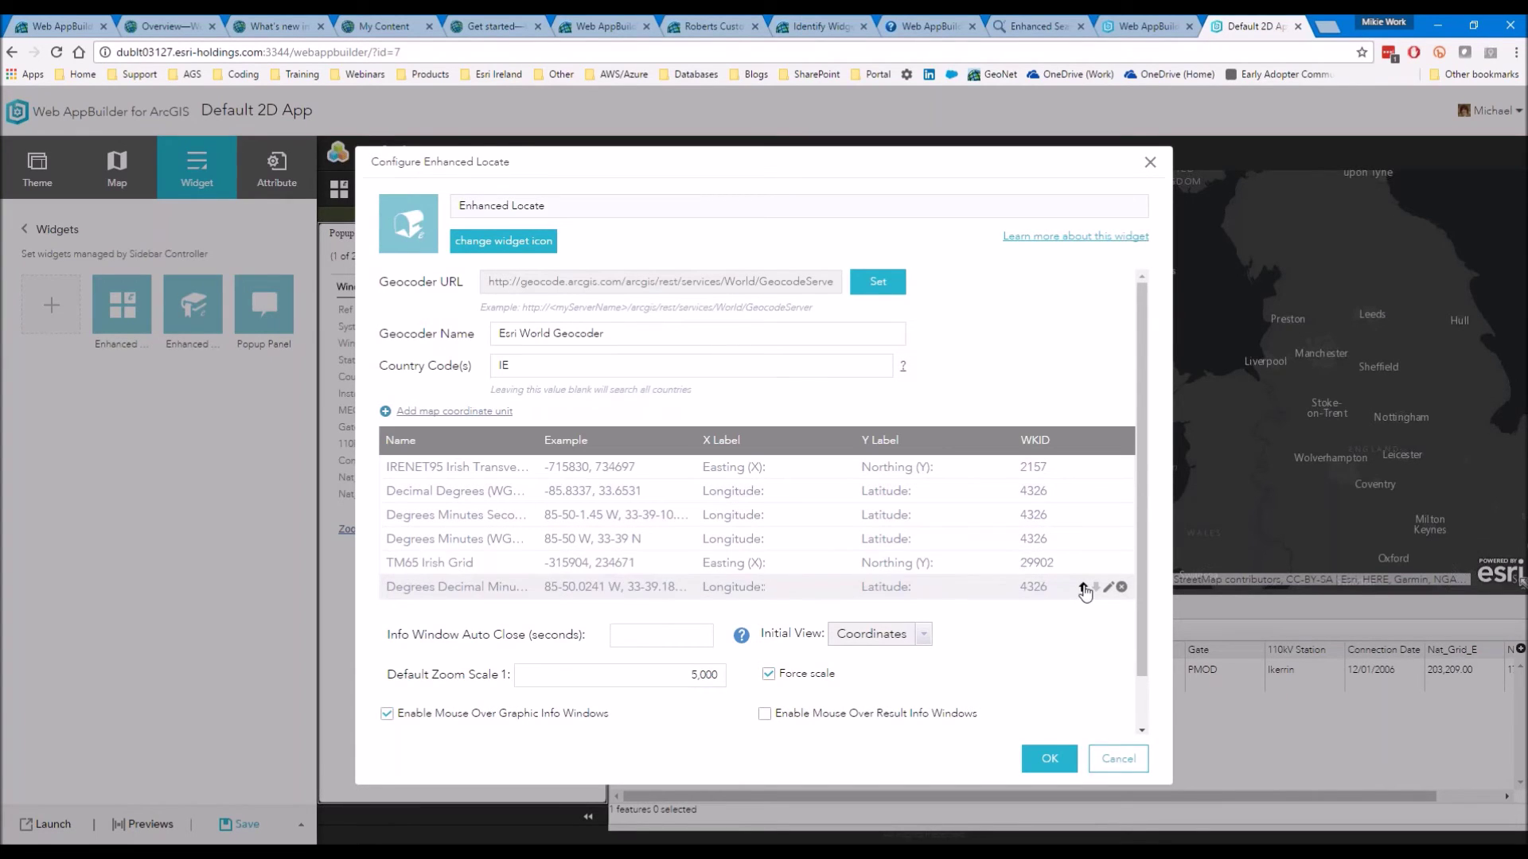
left_click(1083, 562)
left_click(1083, 539)
left_click(1083, 514)
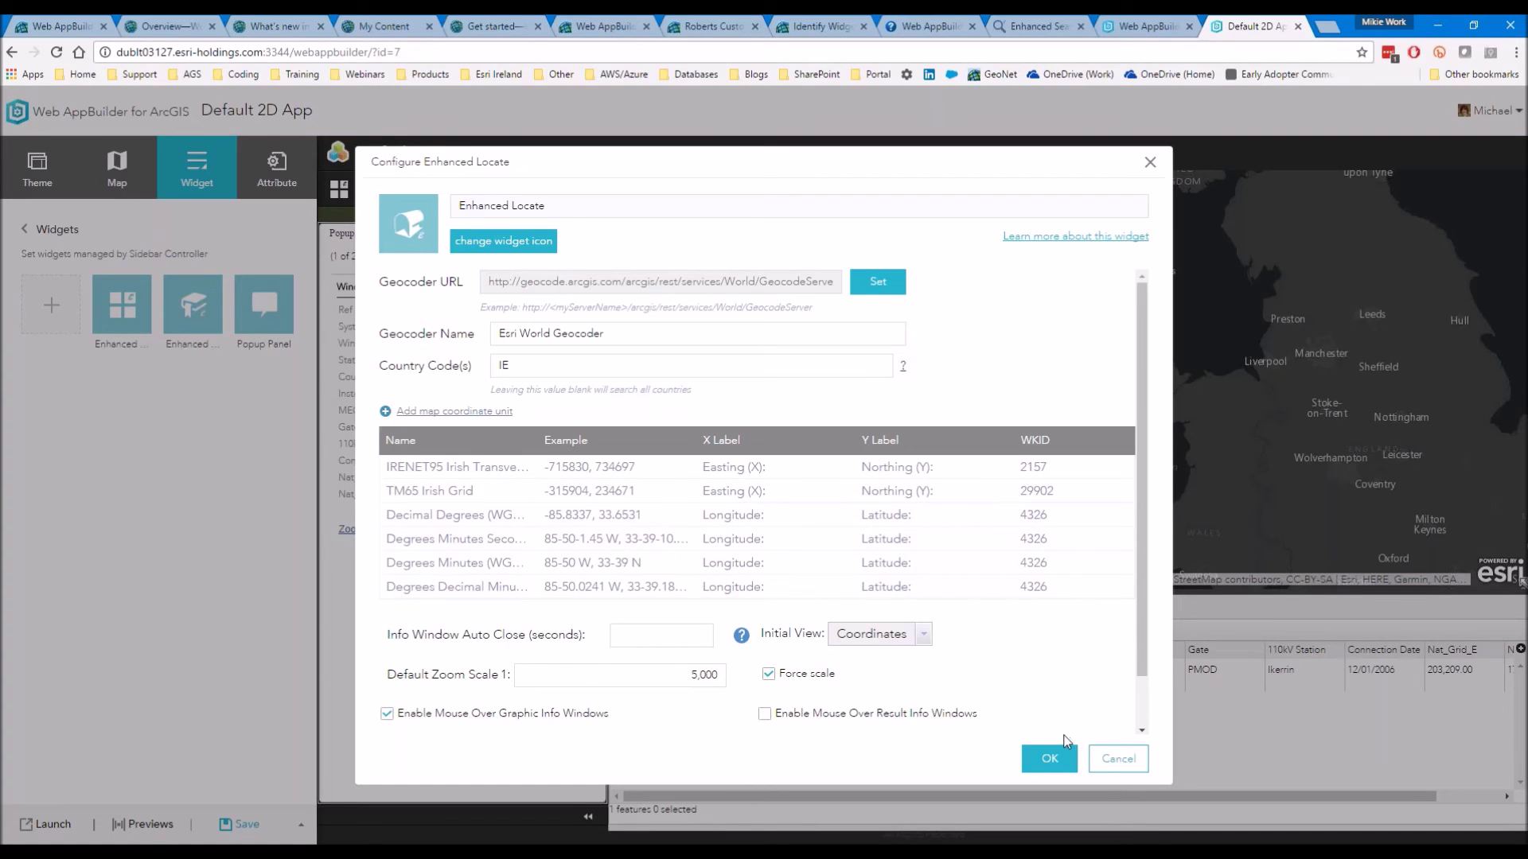
scroll(1040, 648, "down", 2)
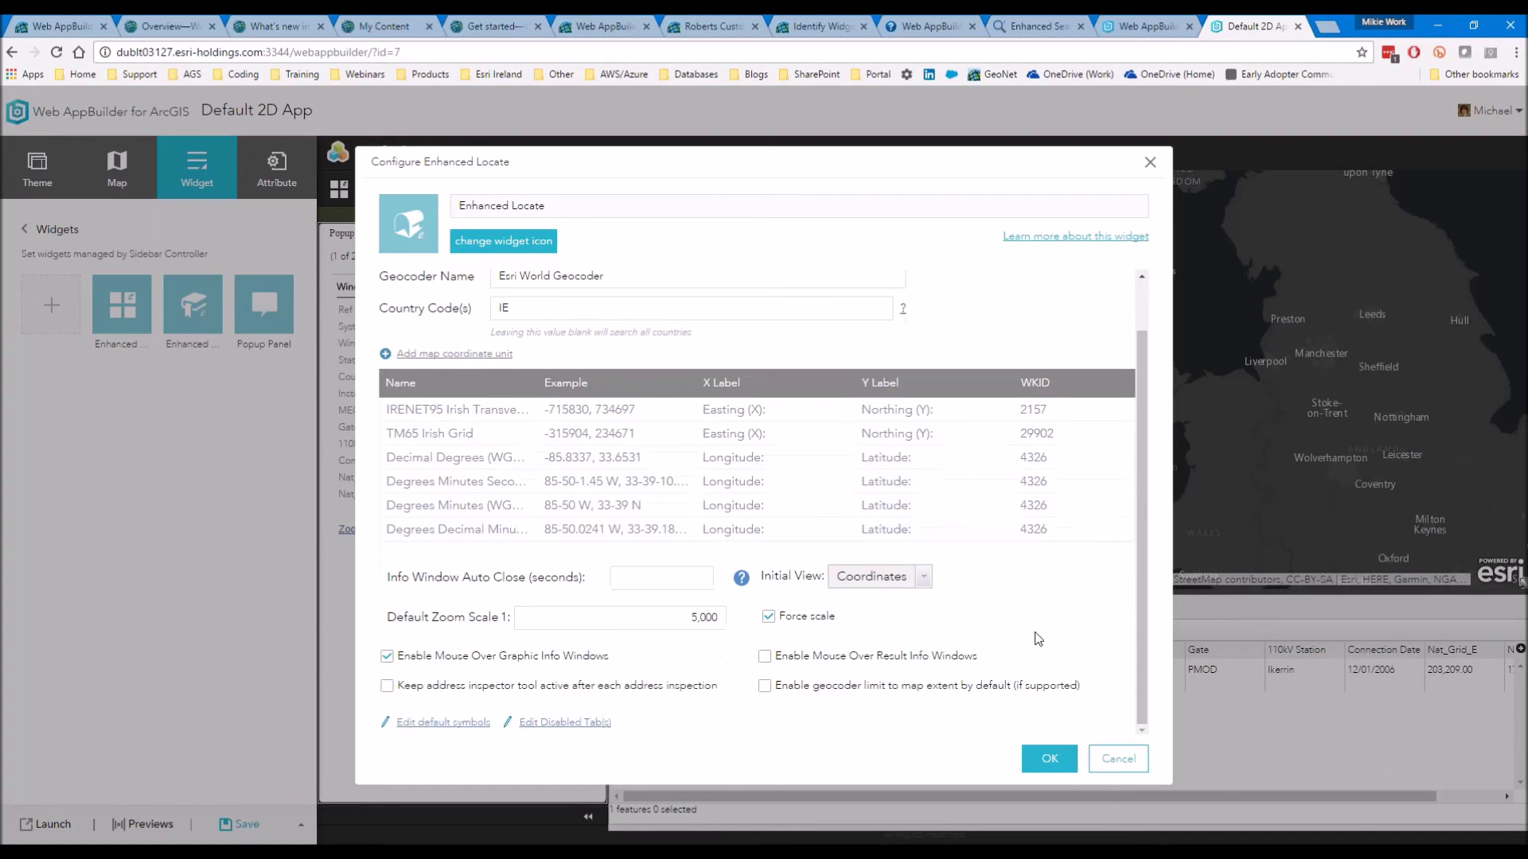
scroll(1034, 638, "up", 2)
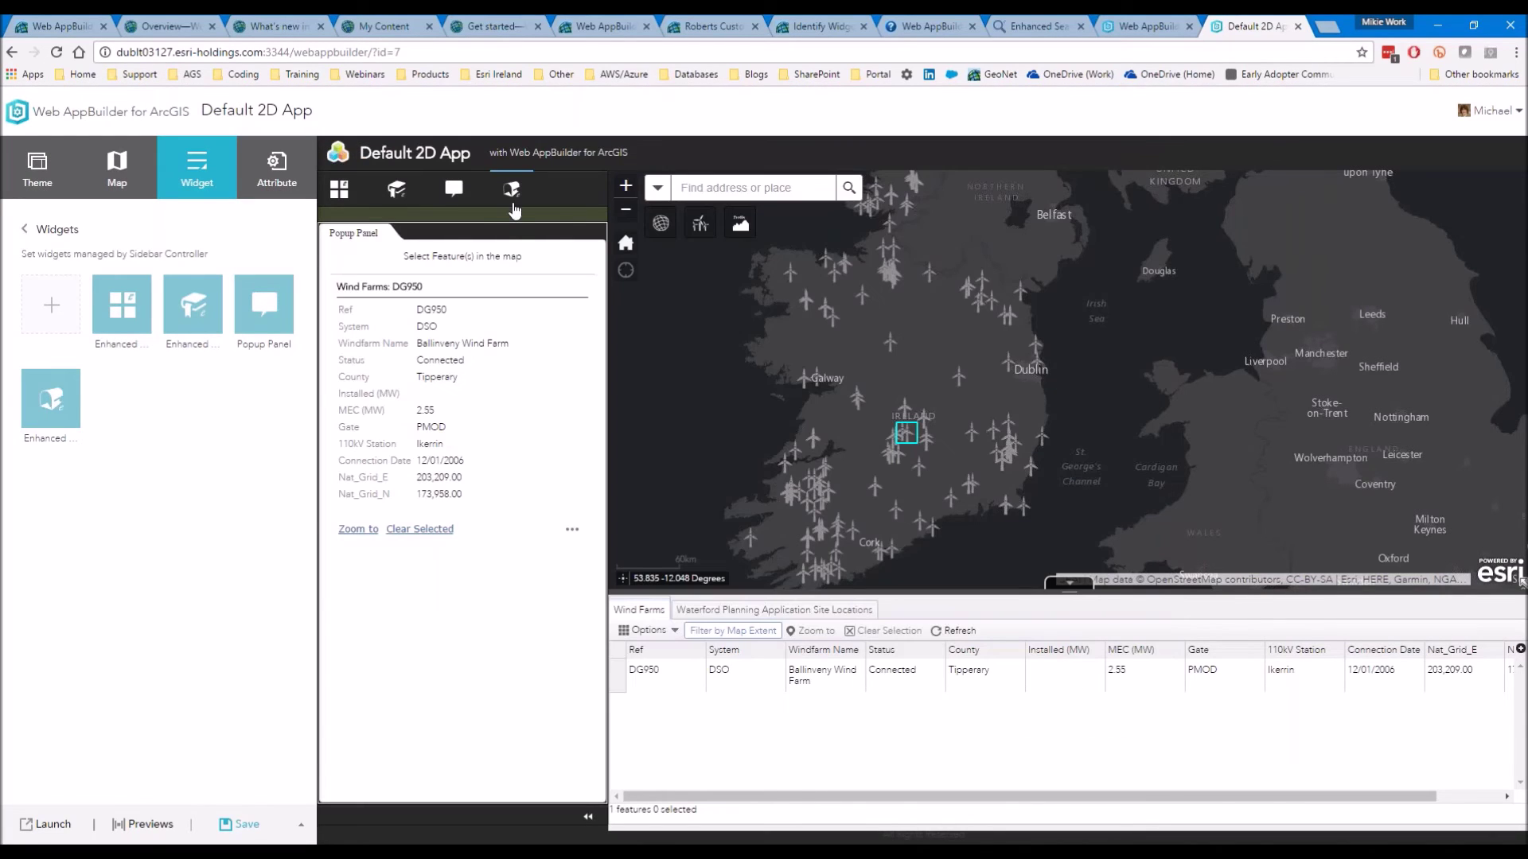
- Locate the IRENET95 example coordinates -715830, 734697 with the Enhanced Locate widget
left_click(511, 199)
left_click(1067, 586)
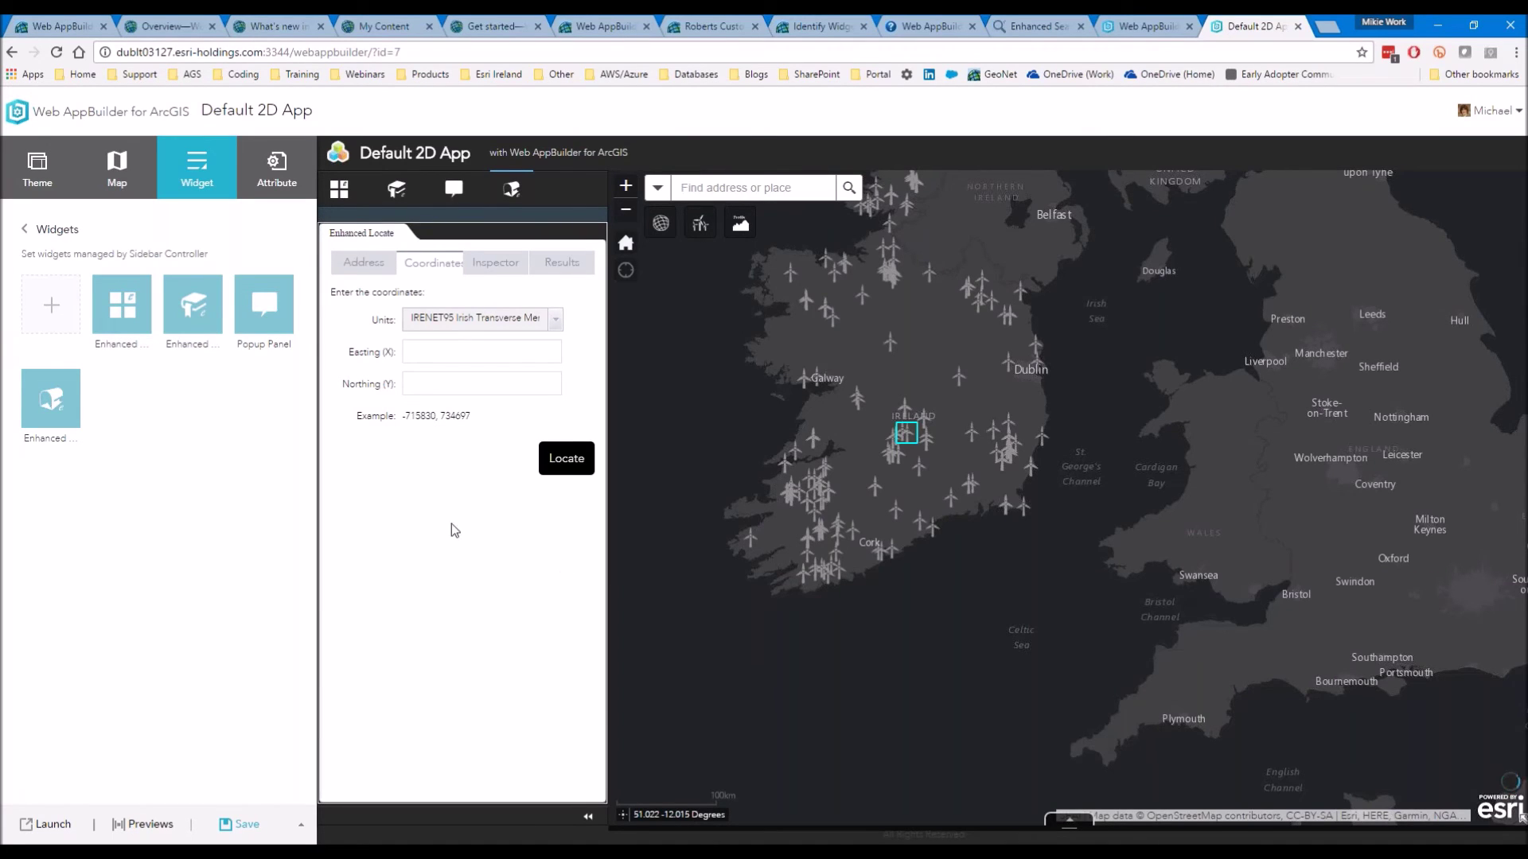
left_click(535, 322)
left_click(535, 341)
left_click(443, 416)
left_click(556, 466)
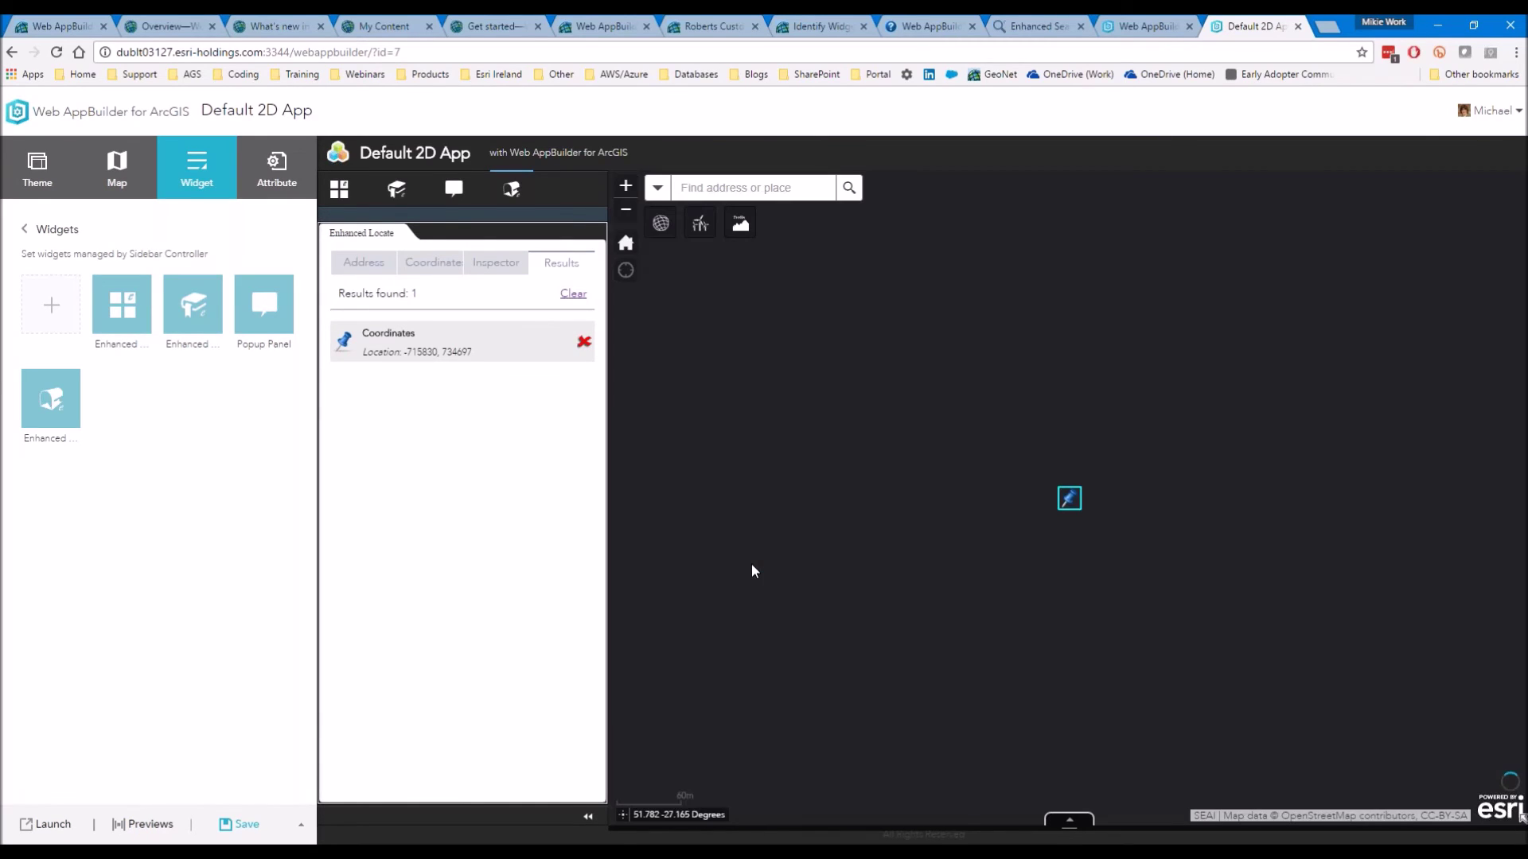
- Zoom out and pan until the result pin shows in the Atlantic west of Ireland
left_click(626, 210)
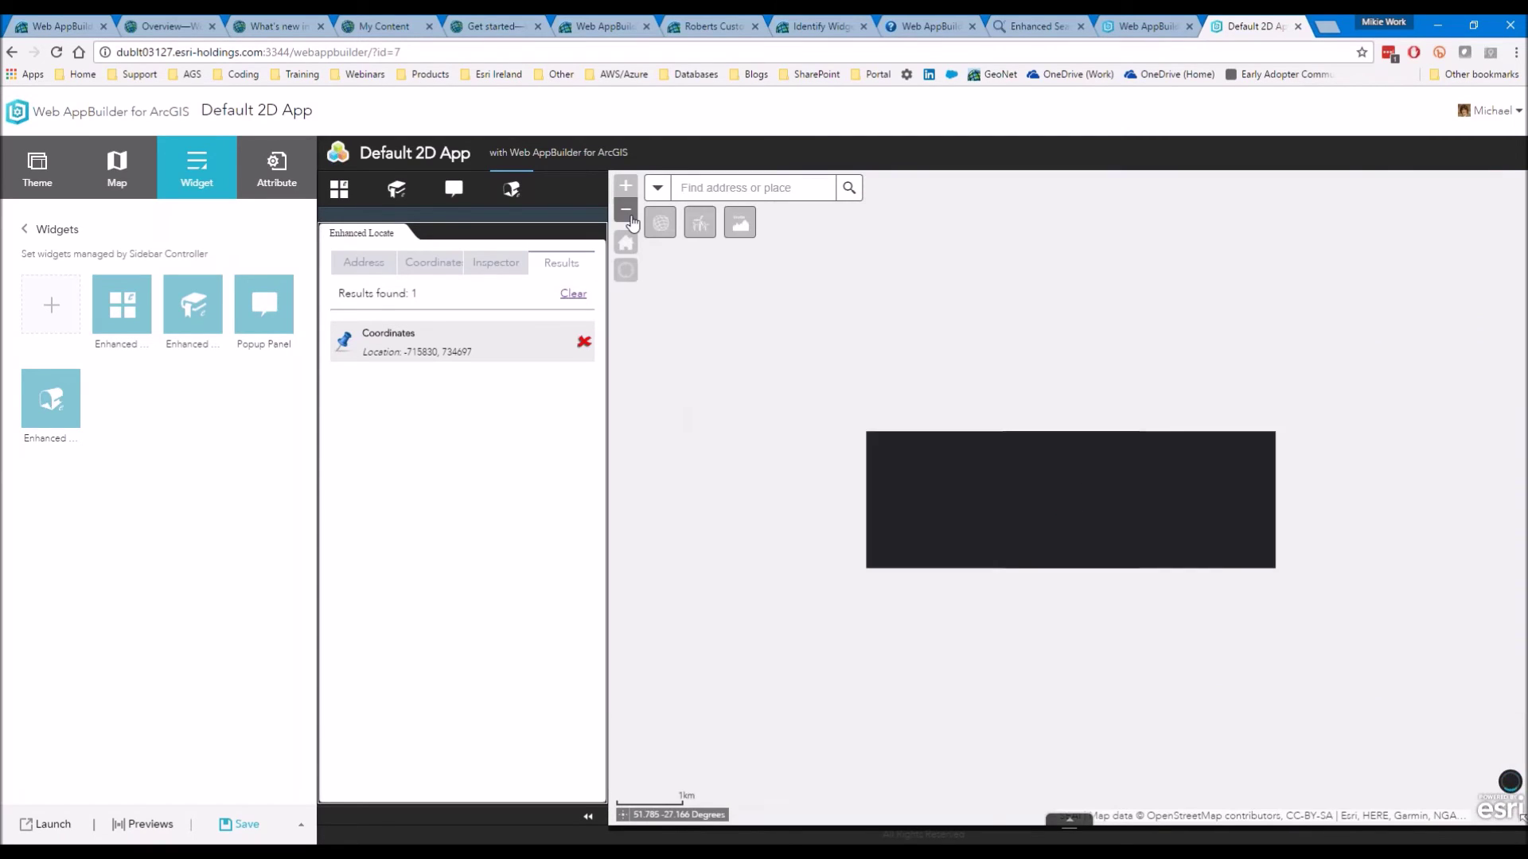
left_click(625, 210)
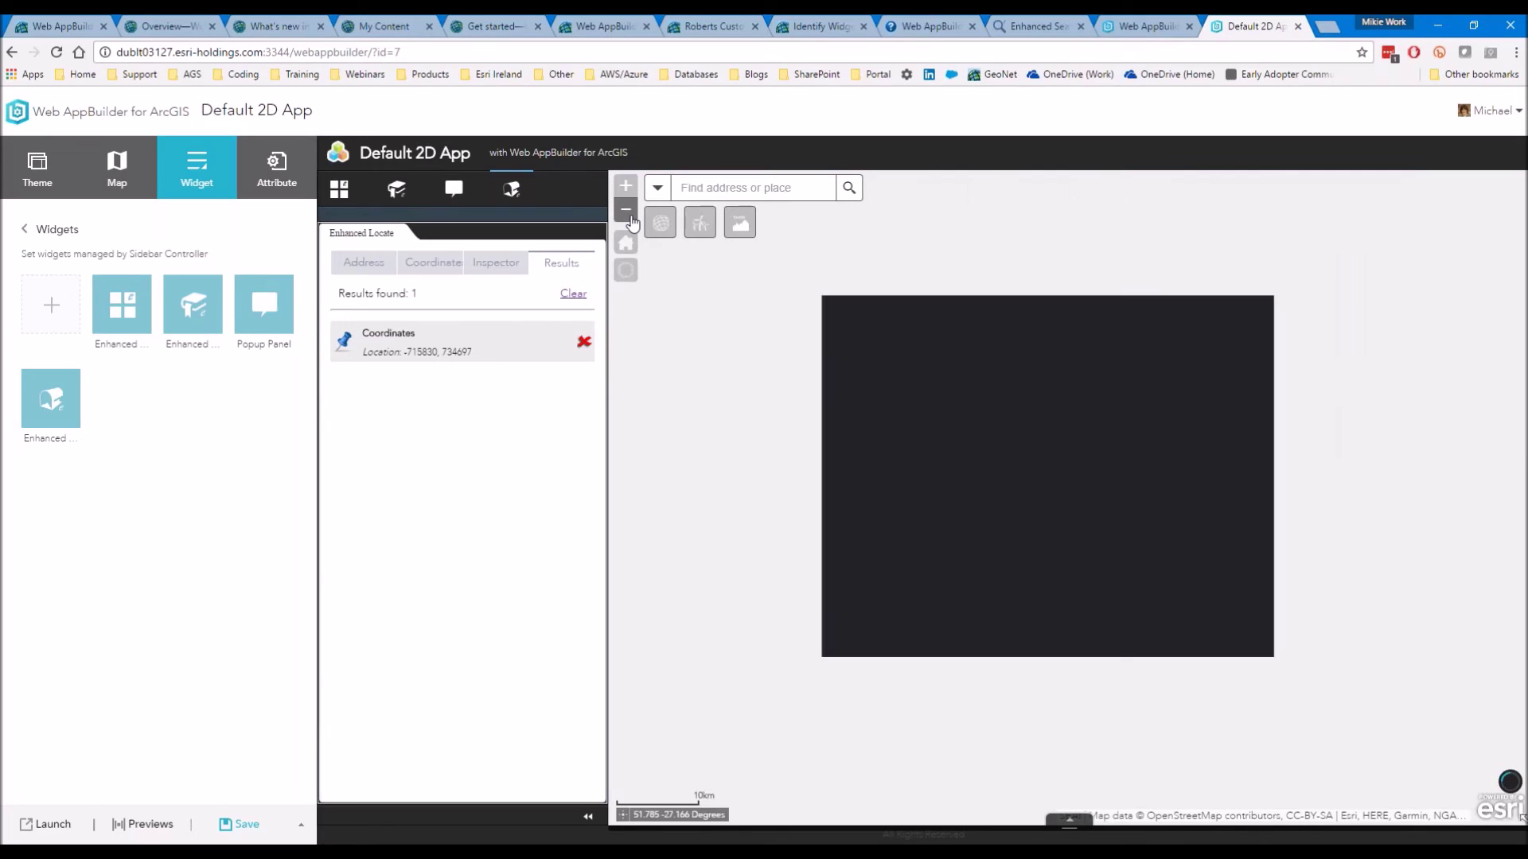
left_click(628, 212)
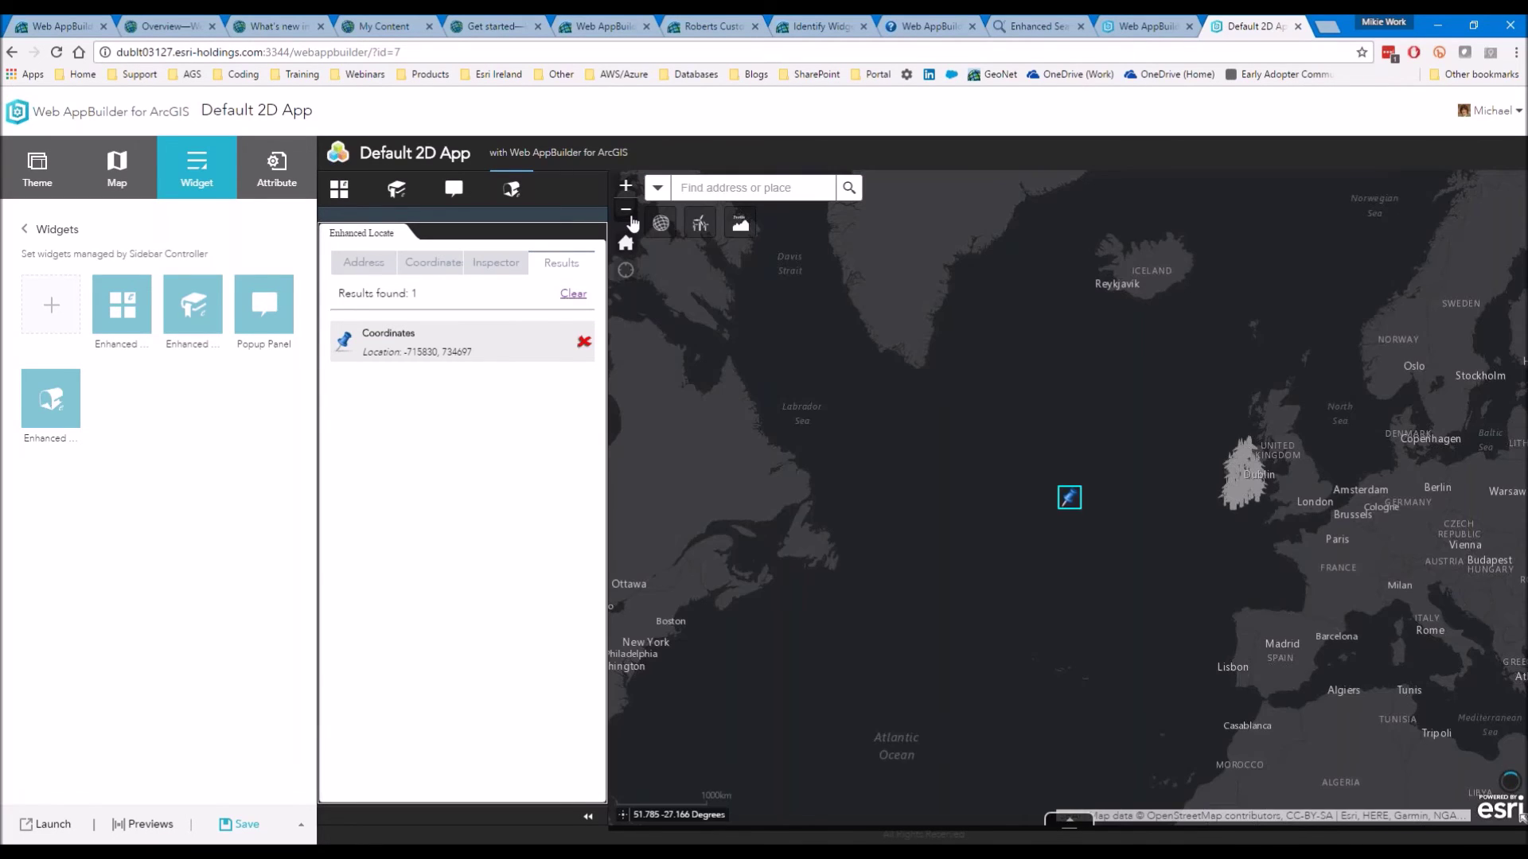
left_click_drag(1129, 485, 916, 334)
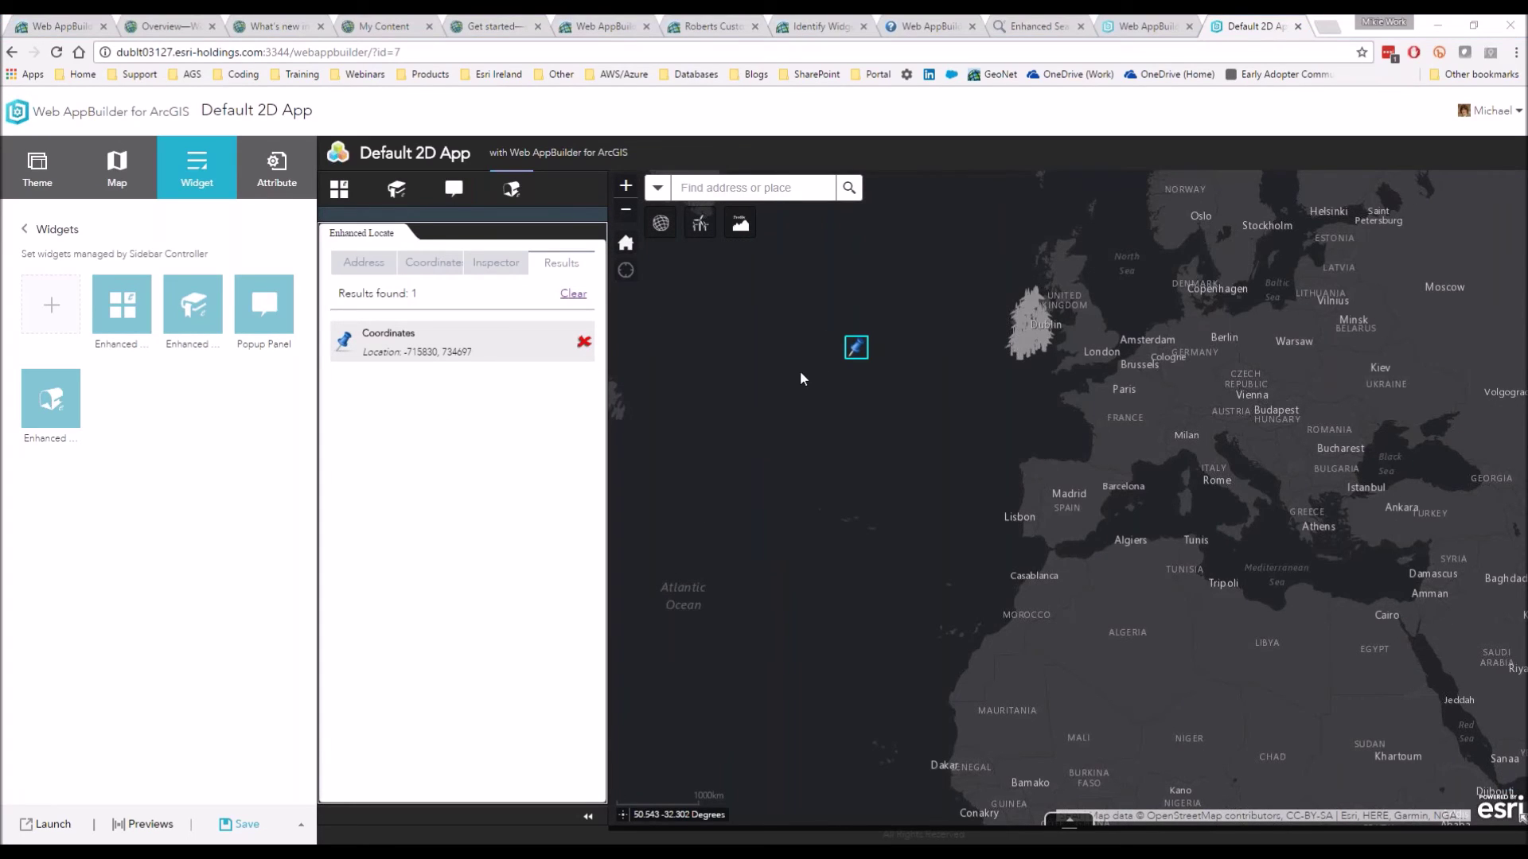
- Change the IRENET95 unit's example to 715830, 734697 by removing the minus sign
mouse_move(63, 418)
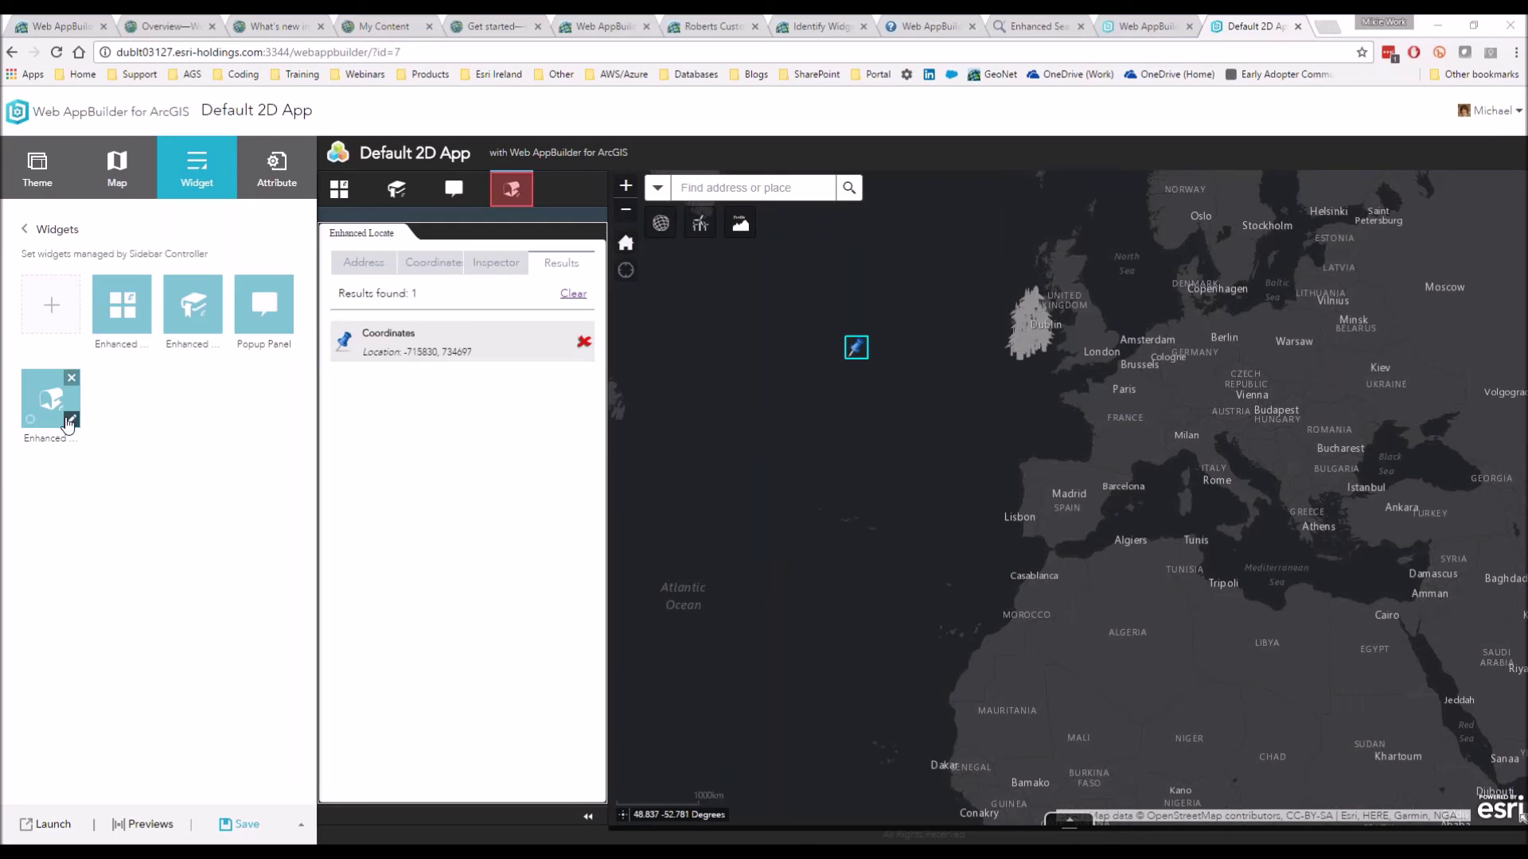
left_click(71, 422)
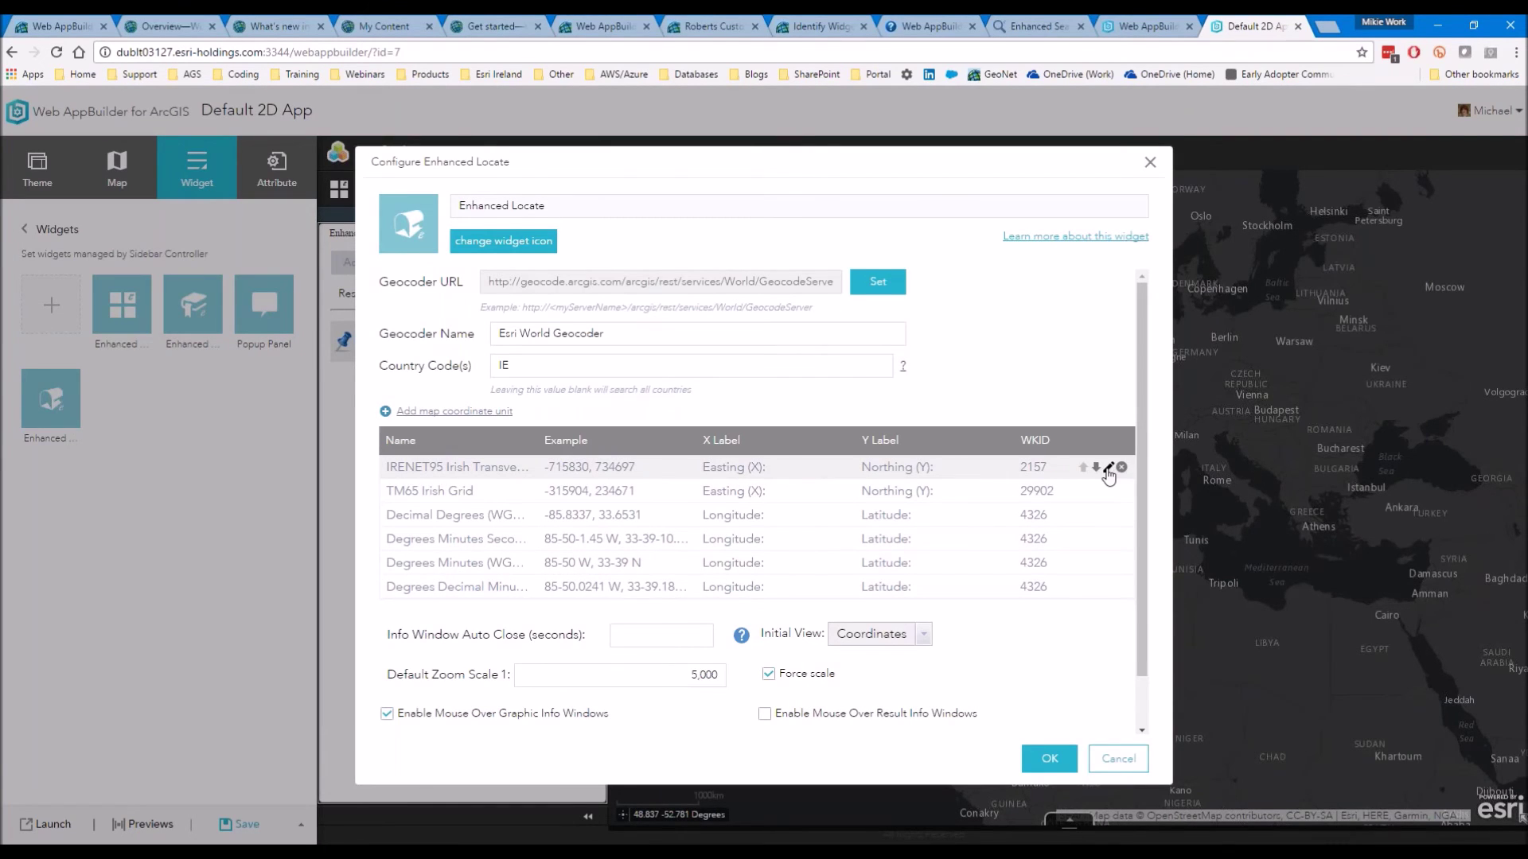
left_click(1109, 467)
left_click(587, 466)
key("Home")
key("Delete")
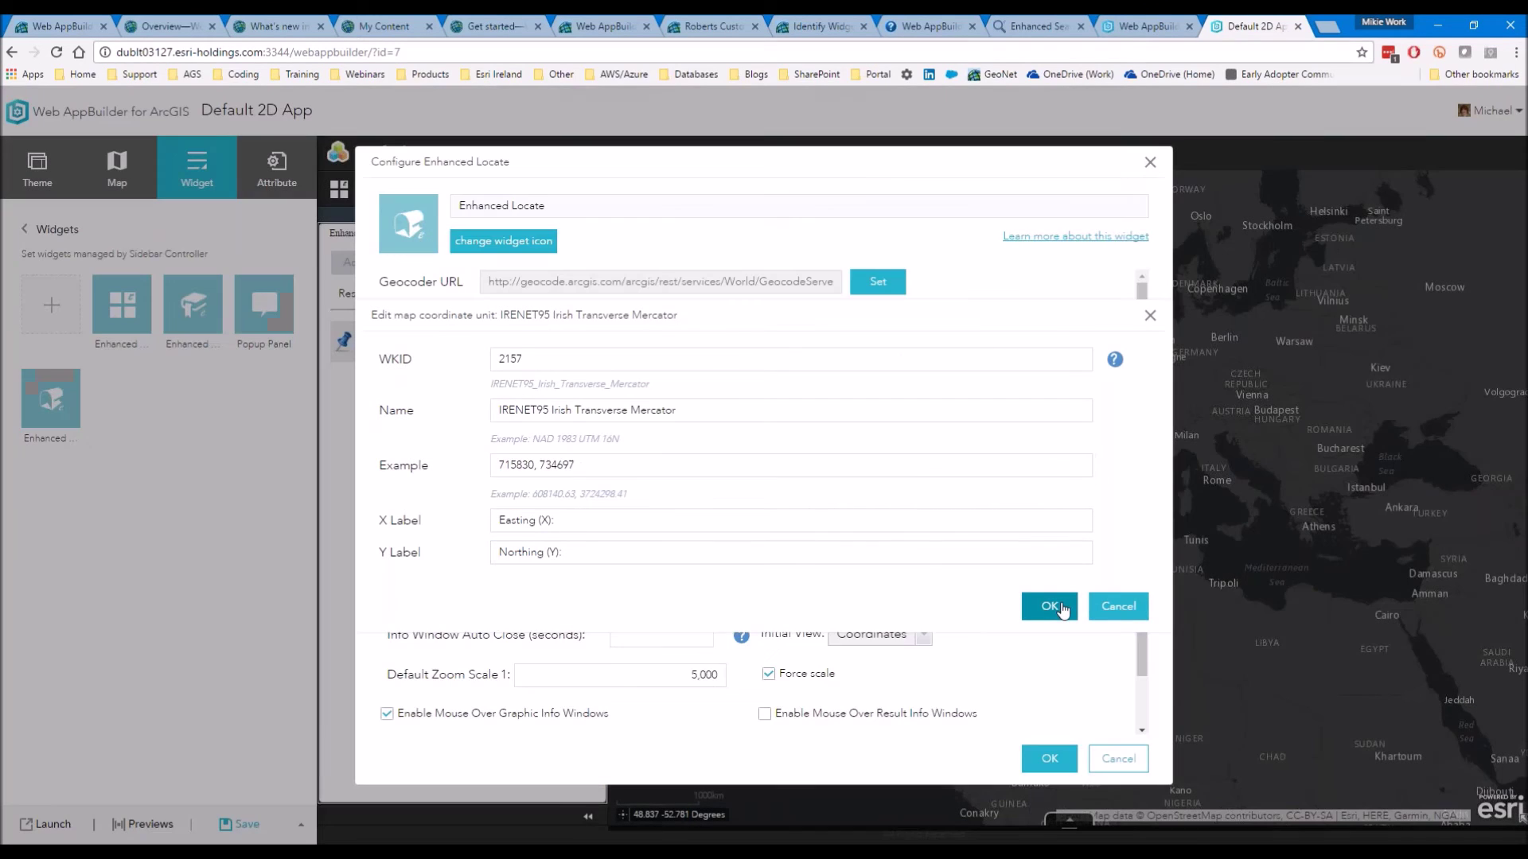
left_click(1061, 609)
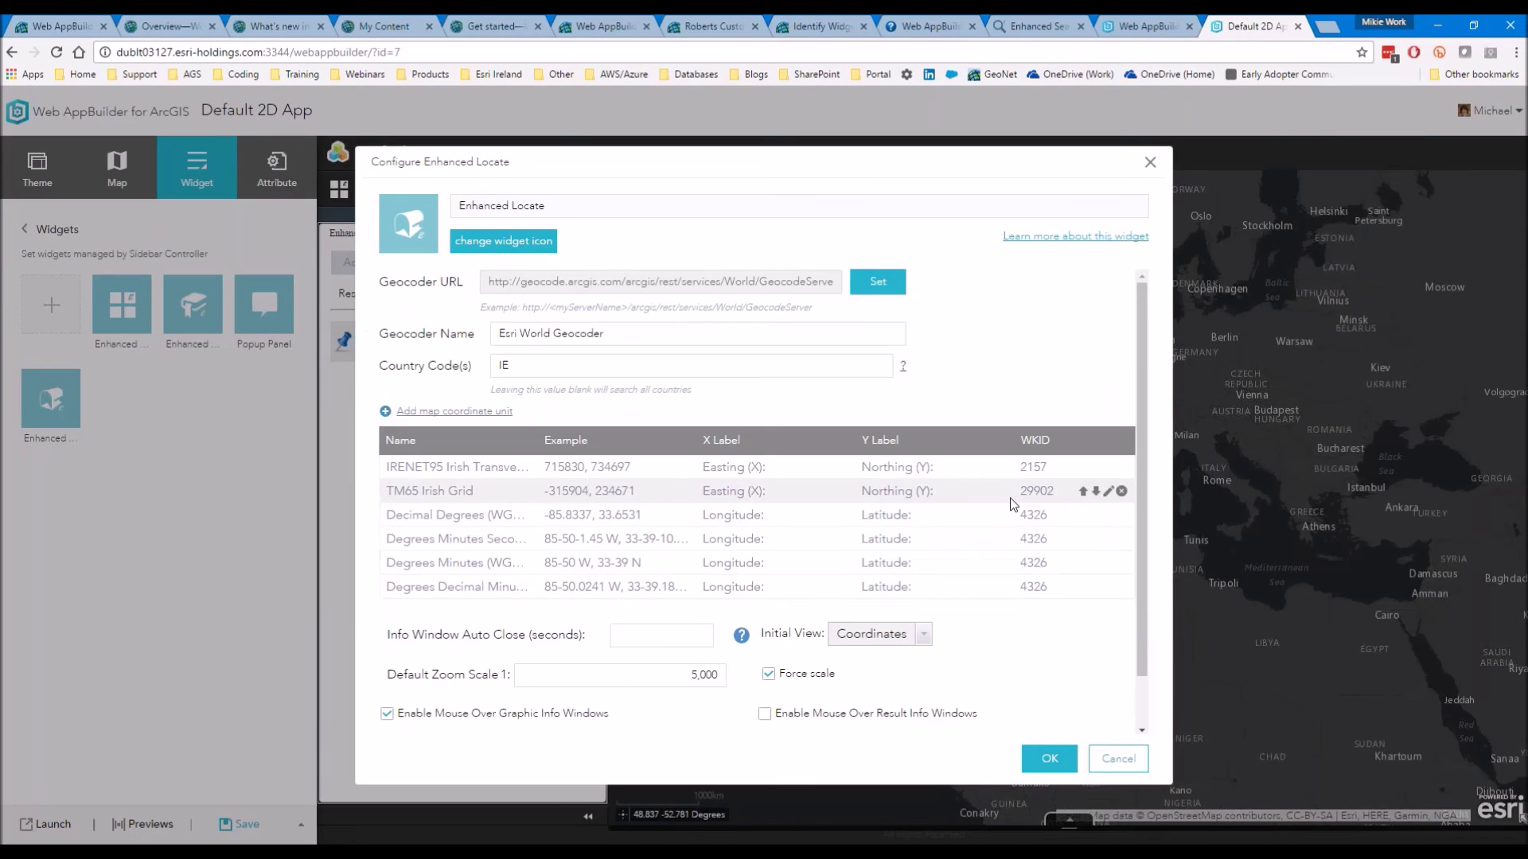
- Change the TM65 Irish Grid example to 315904, 234671 and save the Enhanced Locate settings
left_click(1109, 492)
left_click(504, 465)
key("BackSpace")
left_click(1067, 611)
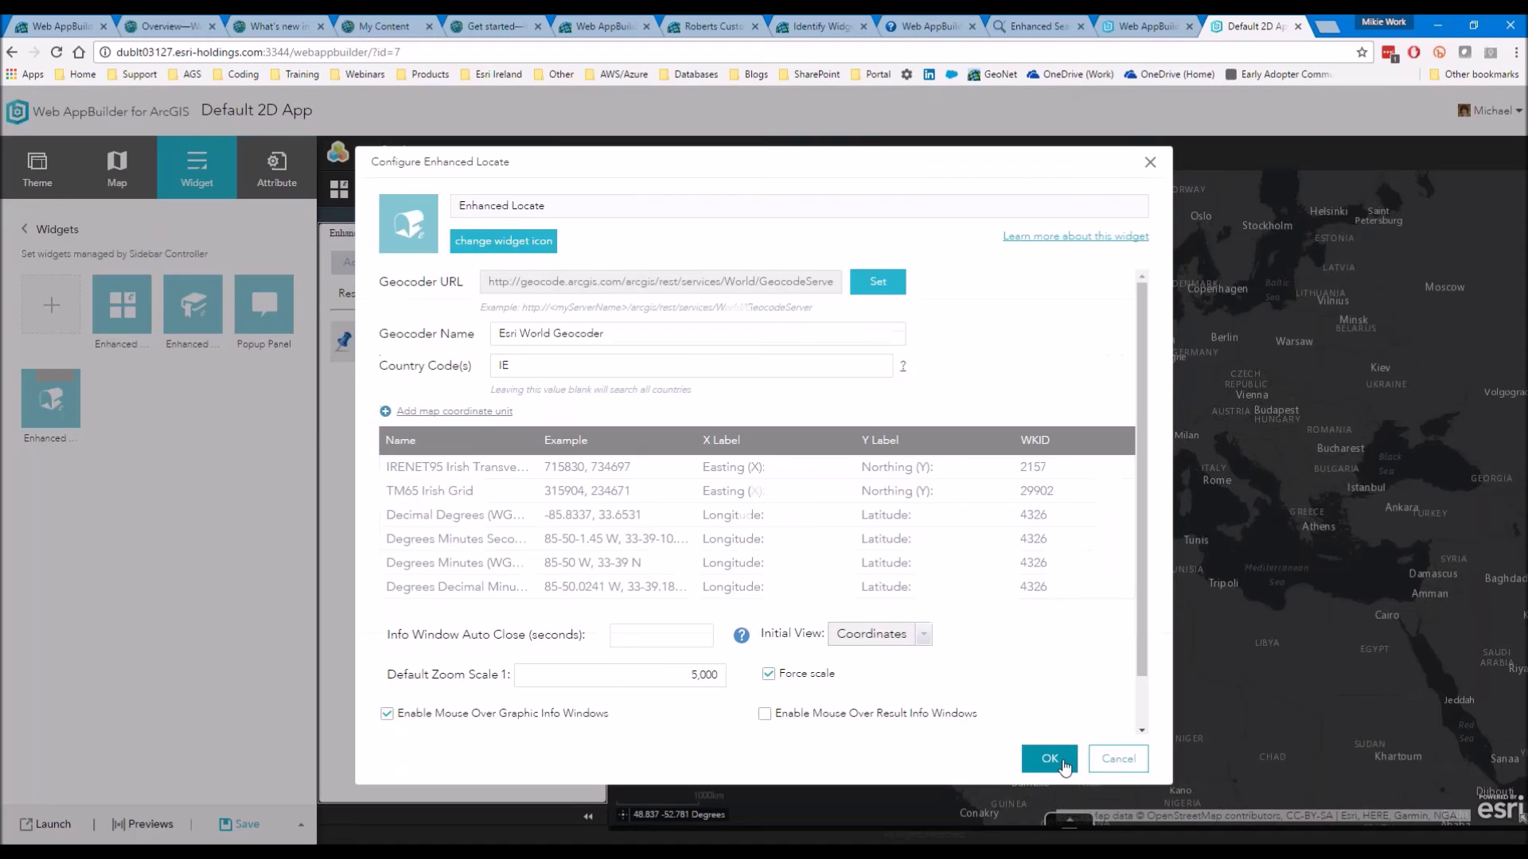
left_click(1063, 760)
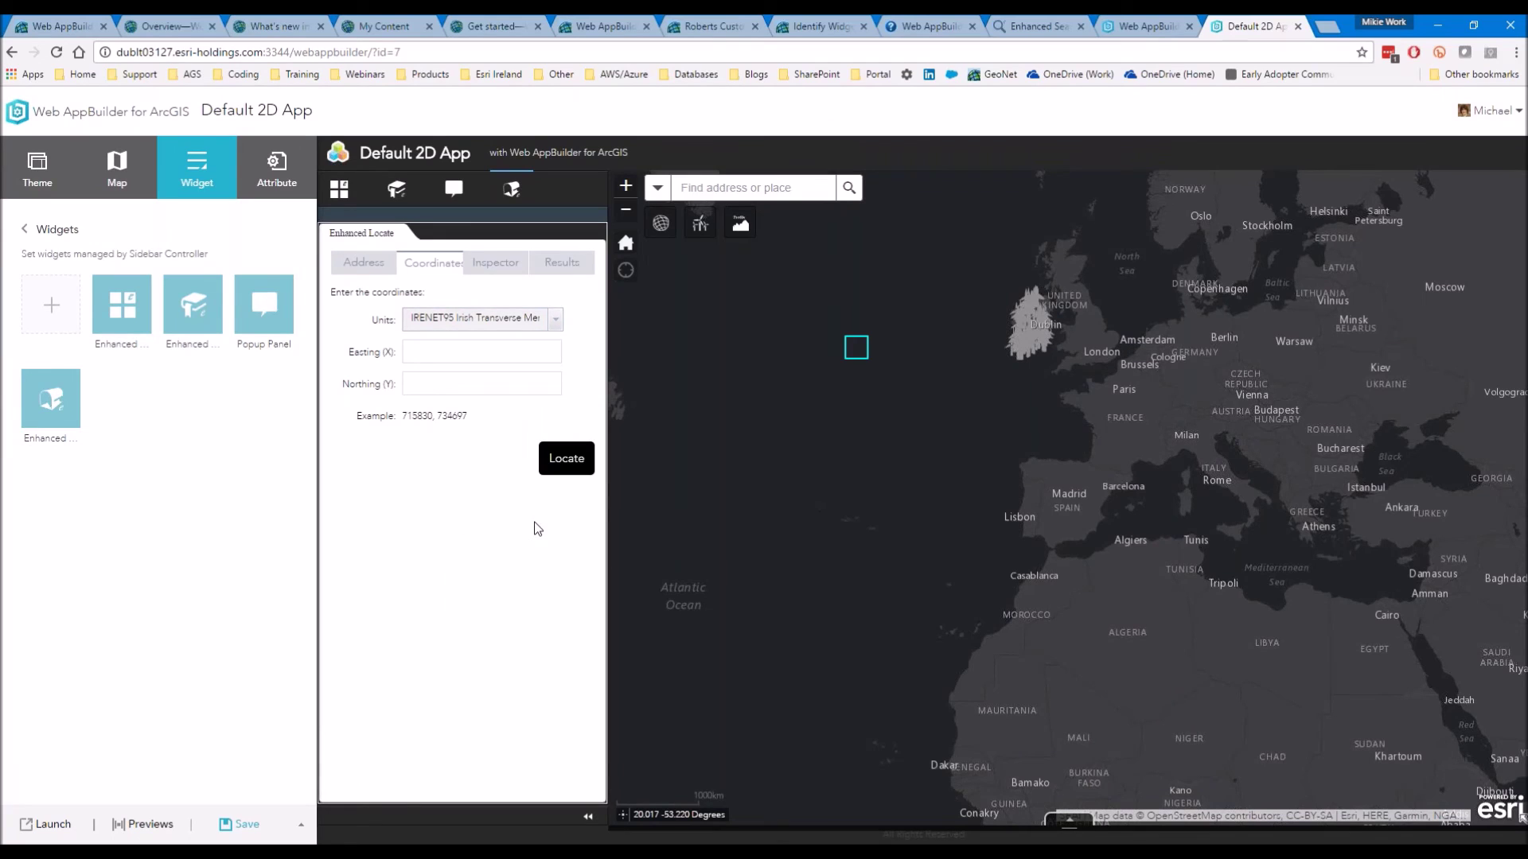
- Locate the IRENET95 example coordinates 715830, 734697 on the map
left_click(428, 416)
left_click(571, 461)
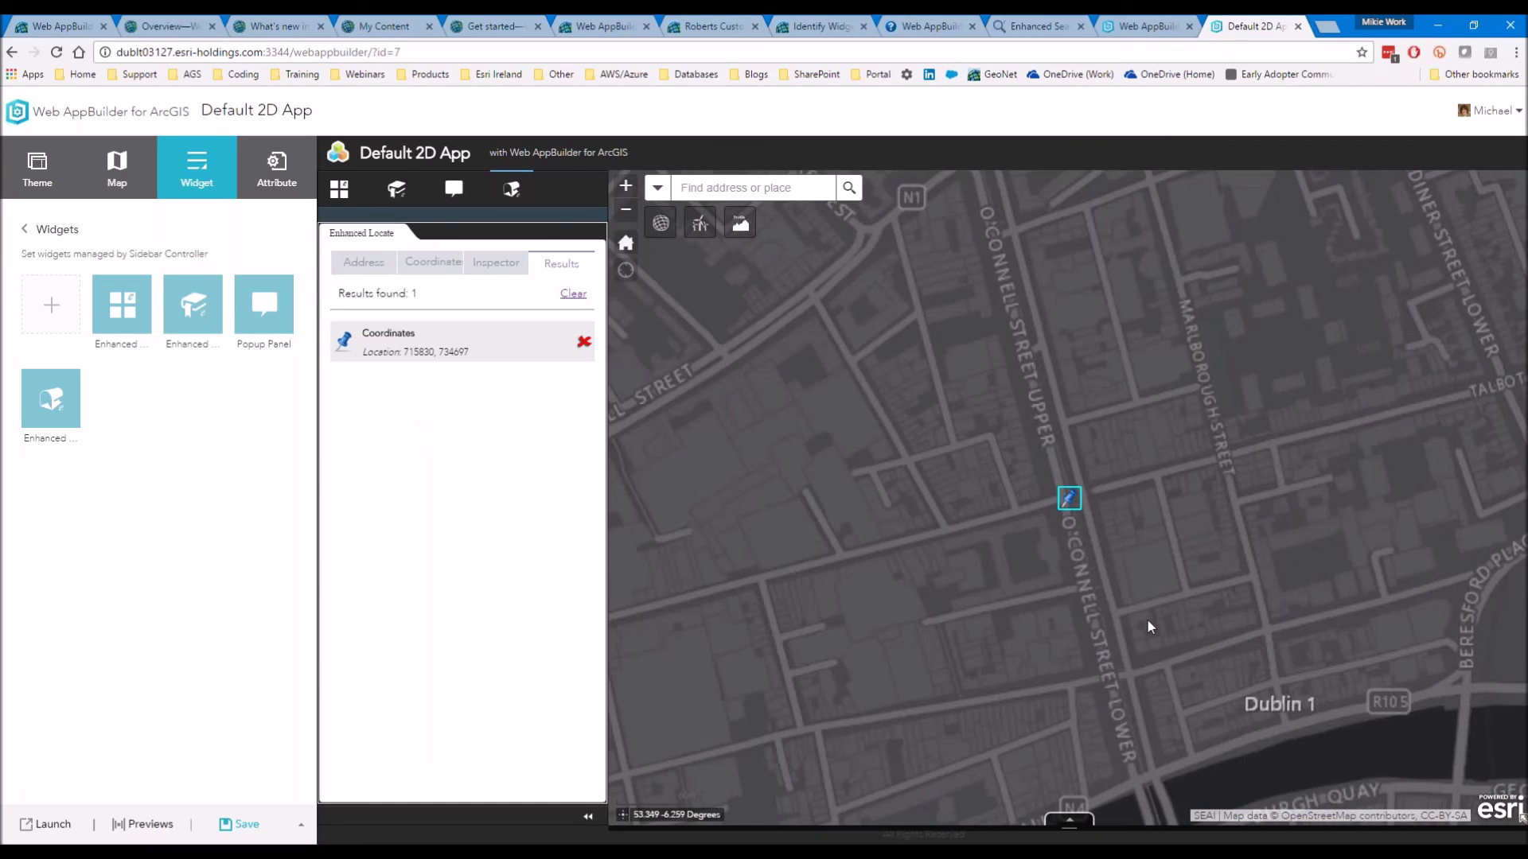
left_click_drag(1147, 618, 1091, 460)
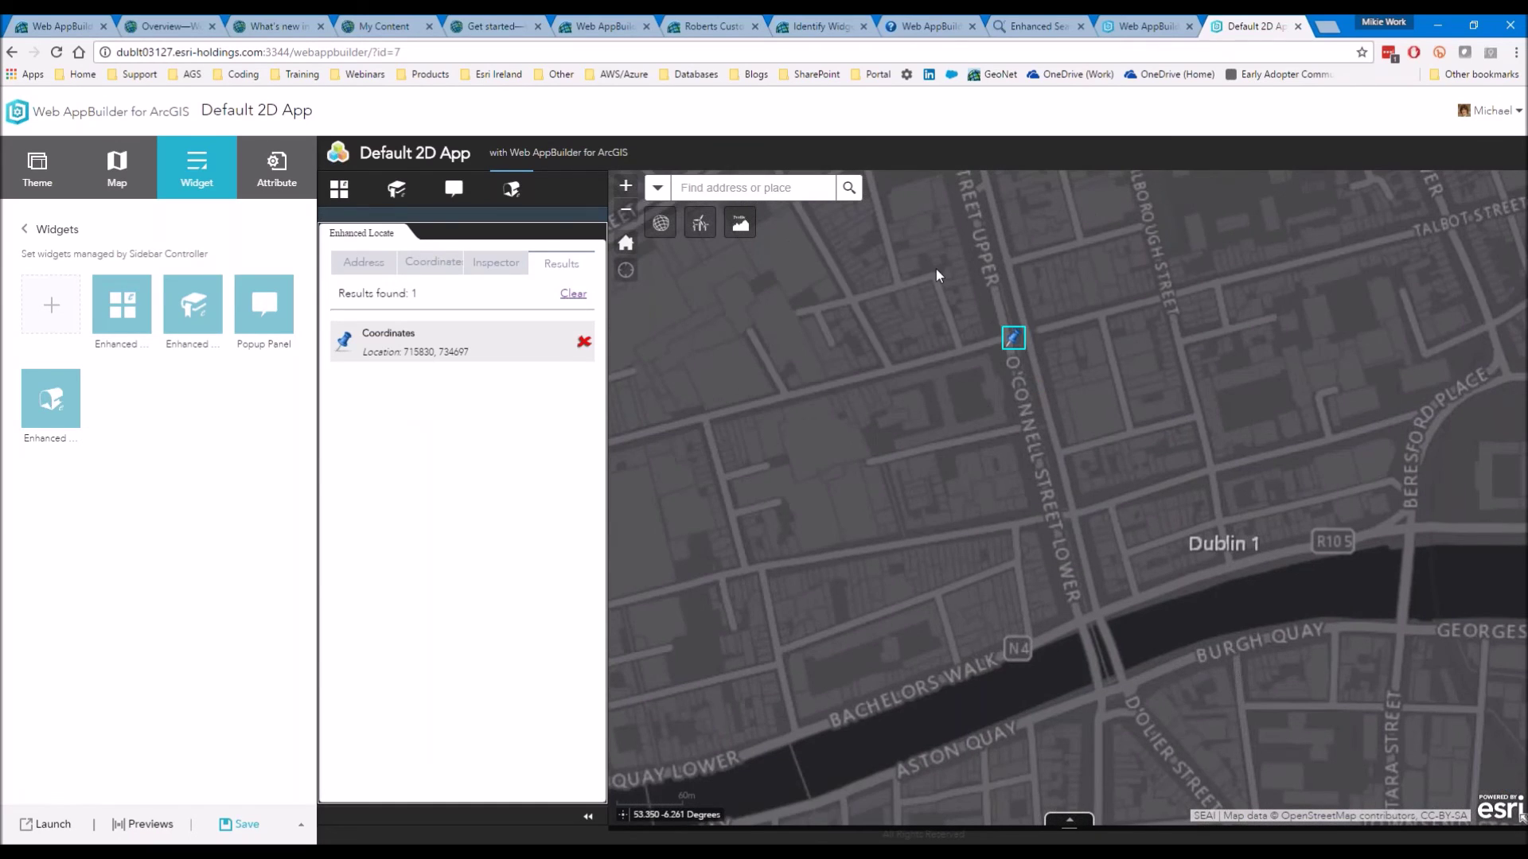
- Clear the result, switch units to TM65 Irish Grid and locate 315904, 234671
left_click(572, 293)
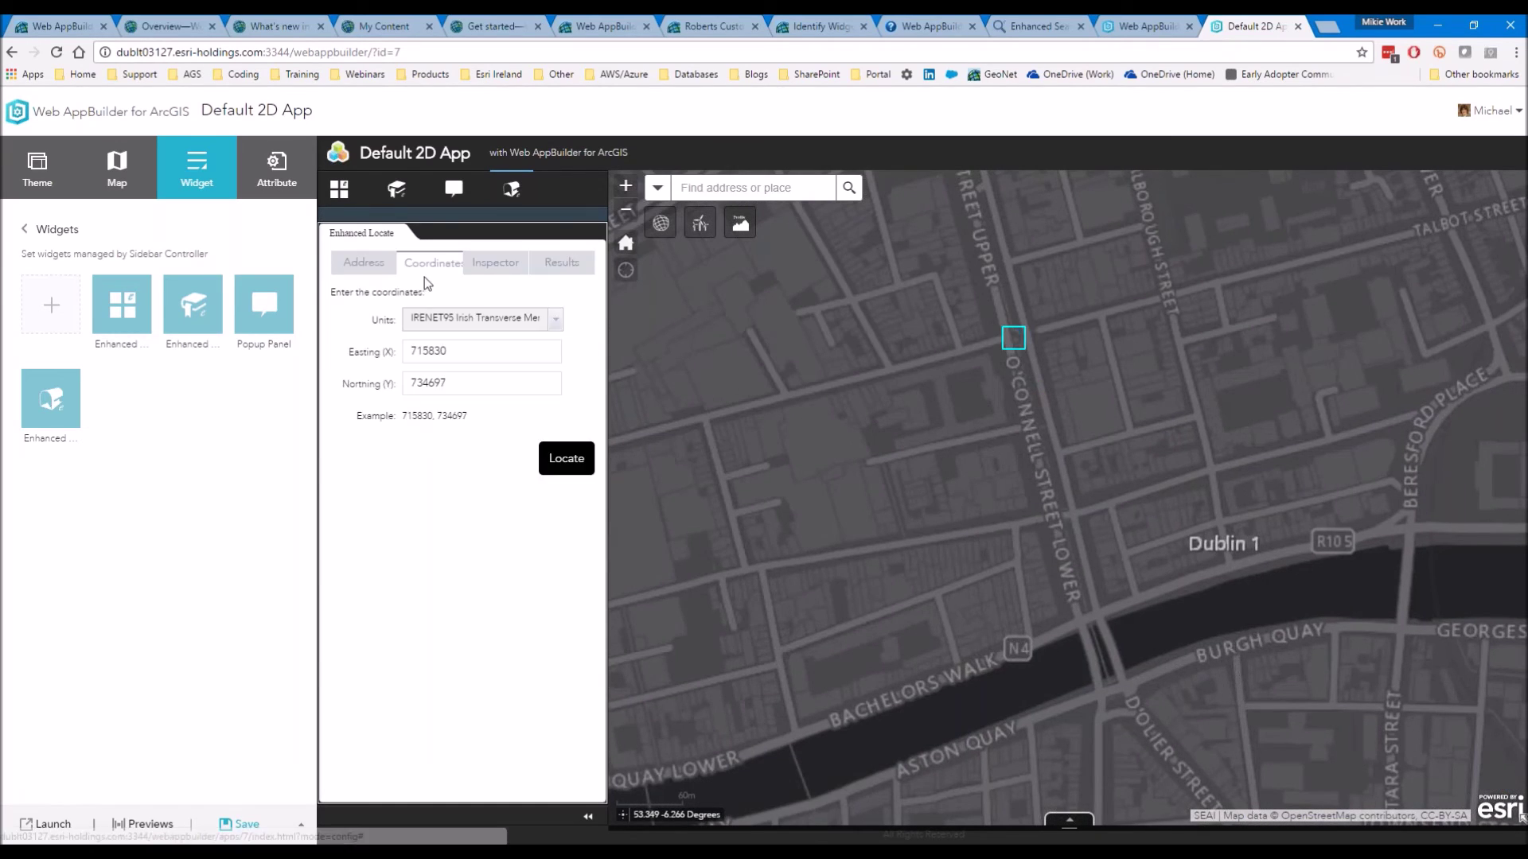
left_click(555, 319)
left_click(446, 348)
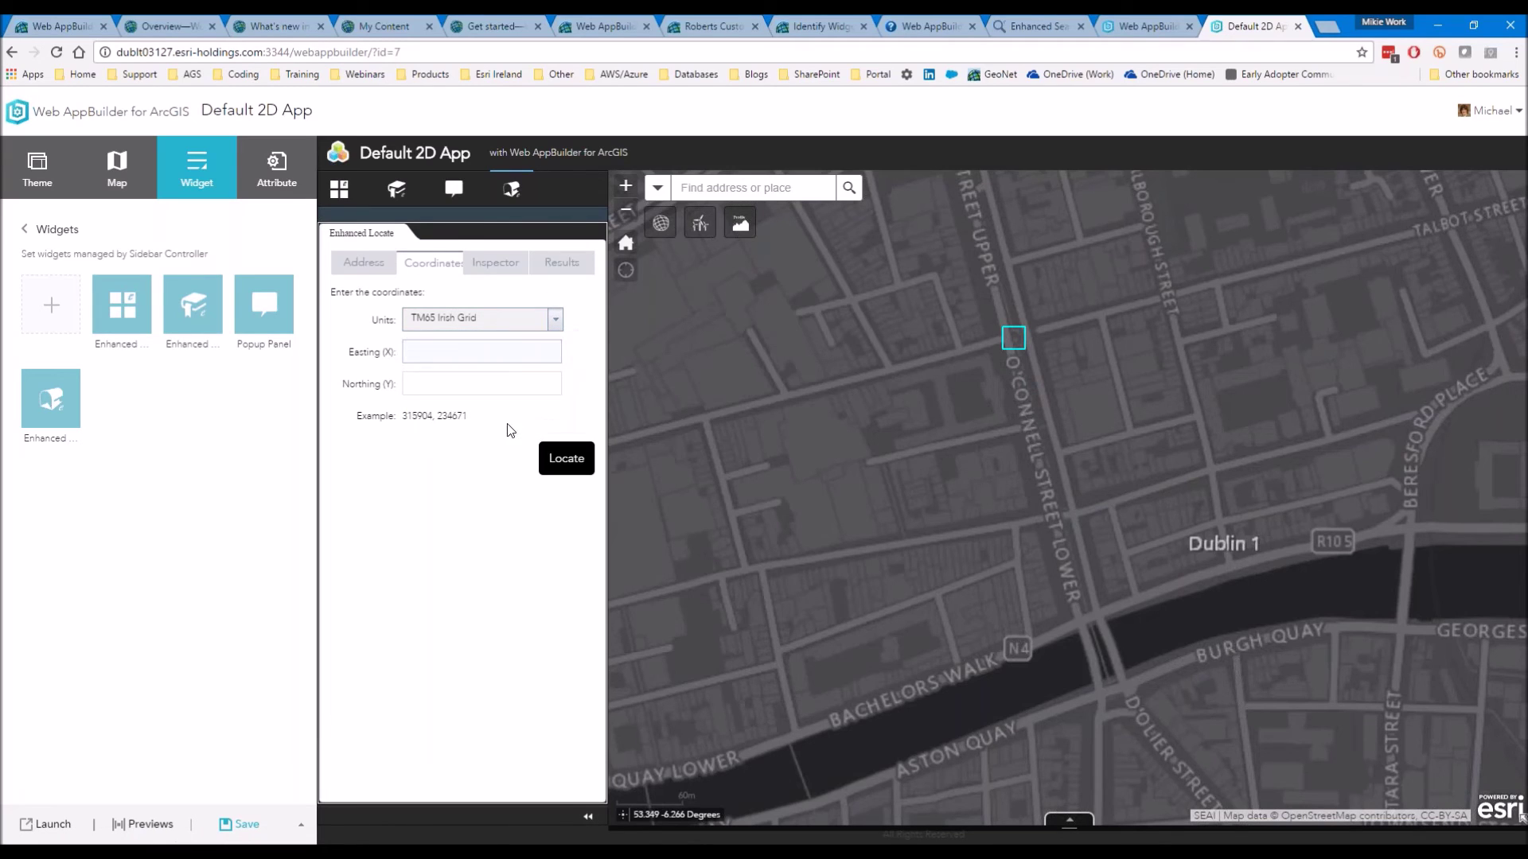
left_click(419, 422)
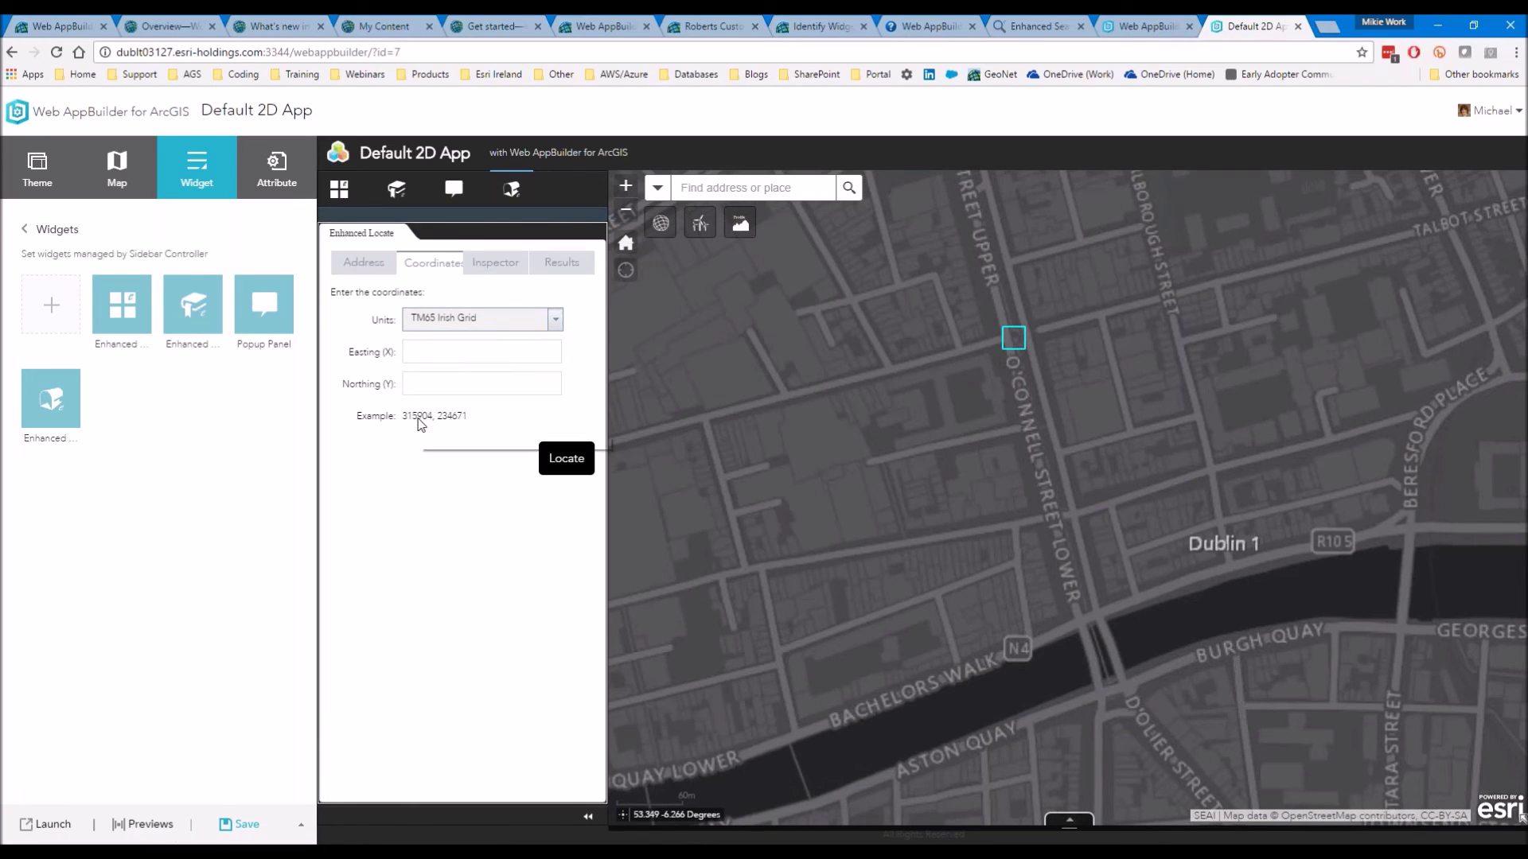
left_click(564, 470)
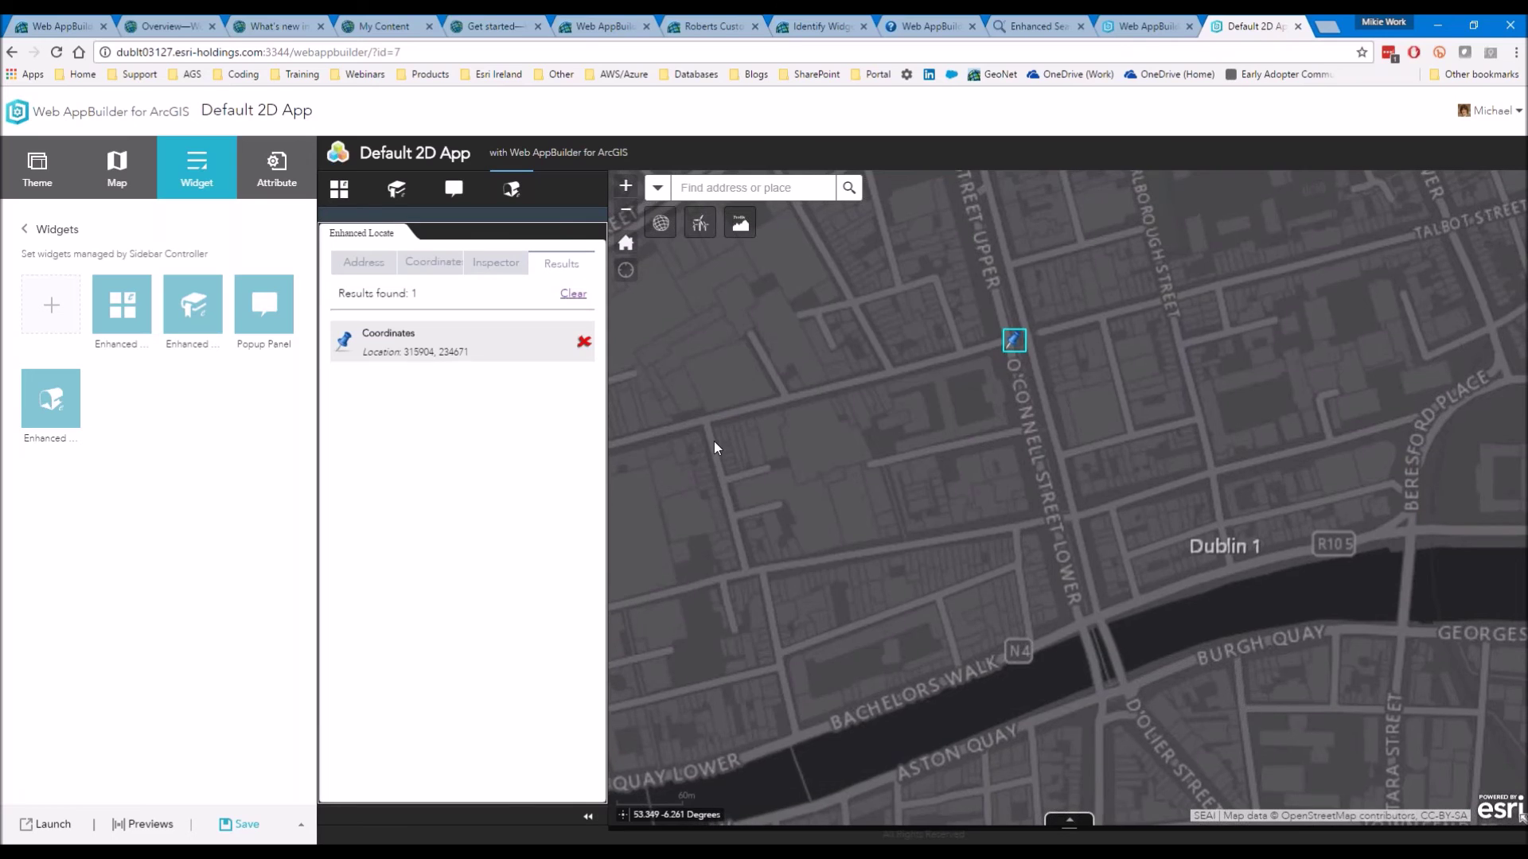
- Return to coordinate entry keeping TM65 Irish Grid, then switch to address search
left_click(430, 262)
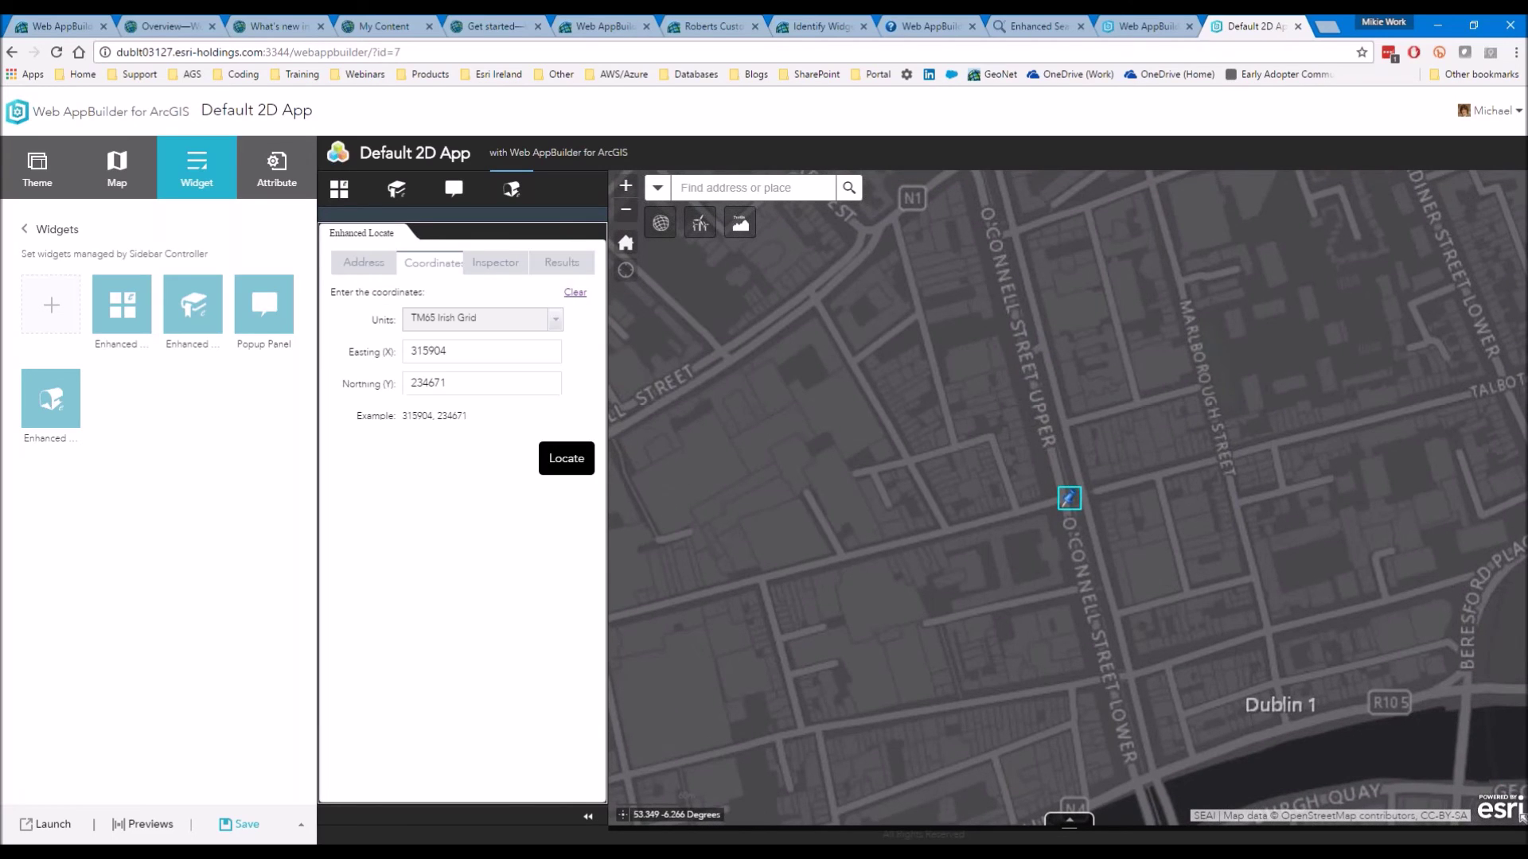
left_click(525, 318)
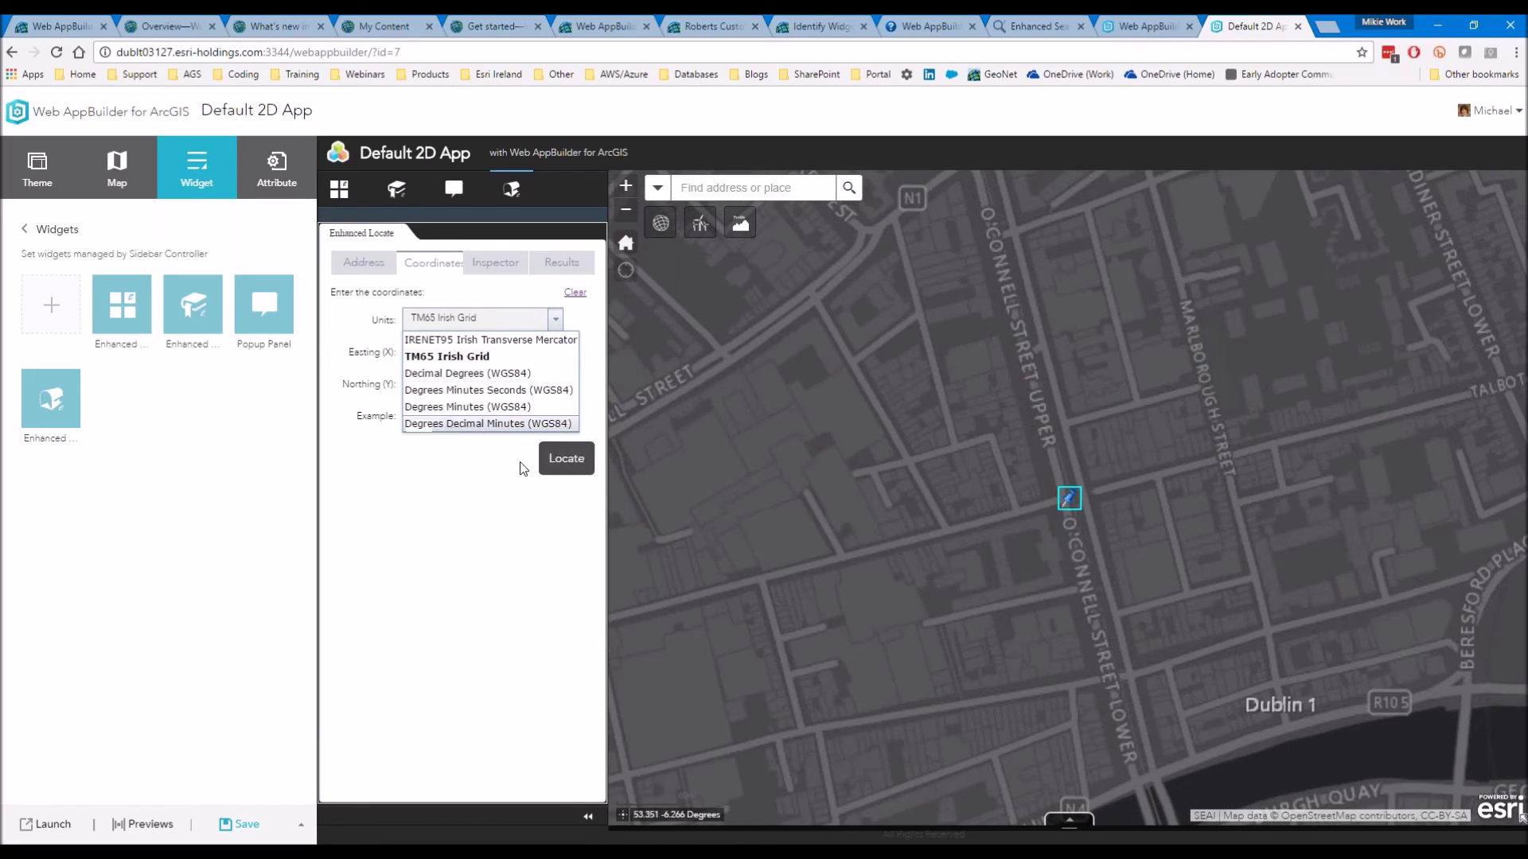
left_click(436, 493)
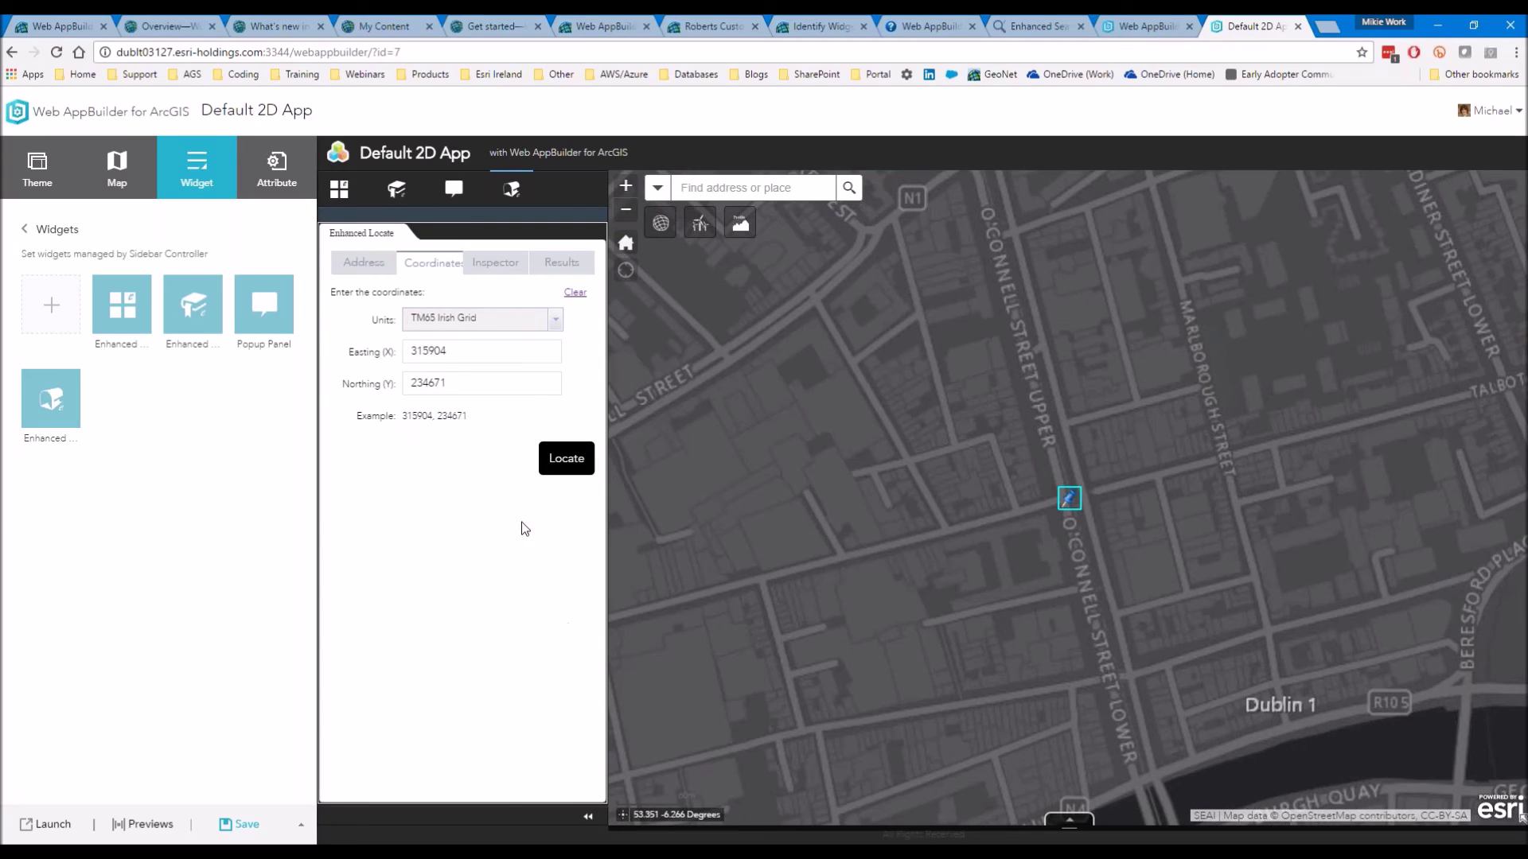
left_click(378, 269)
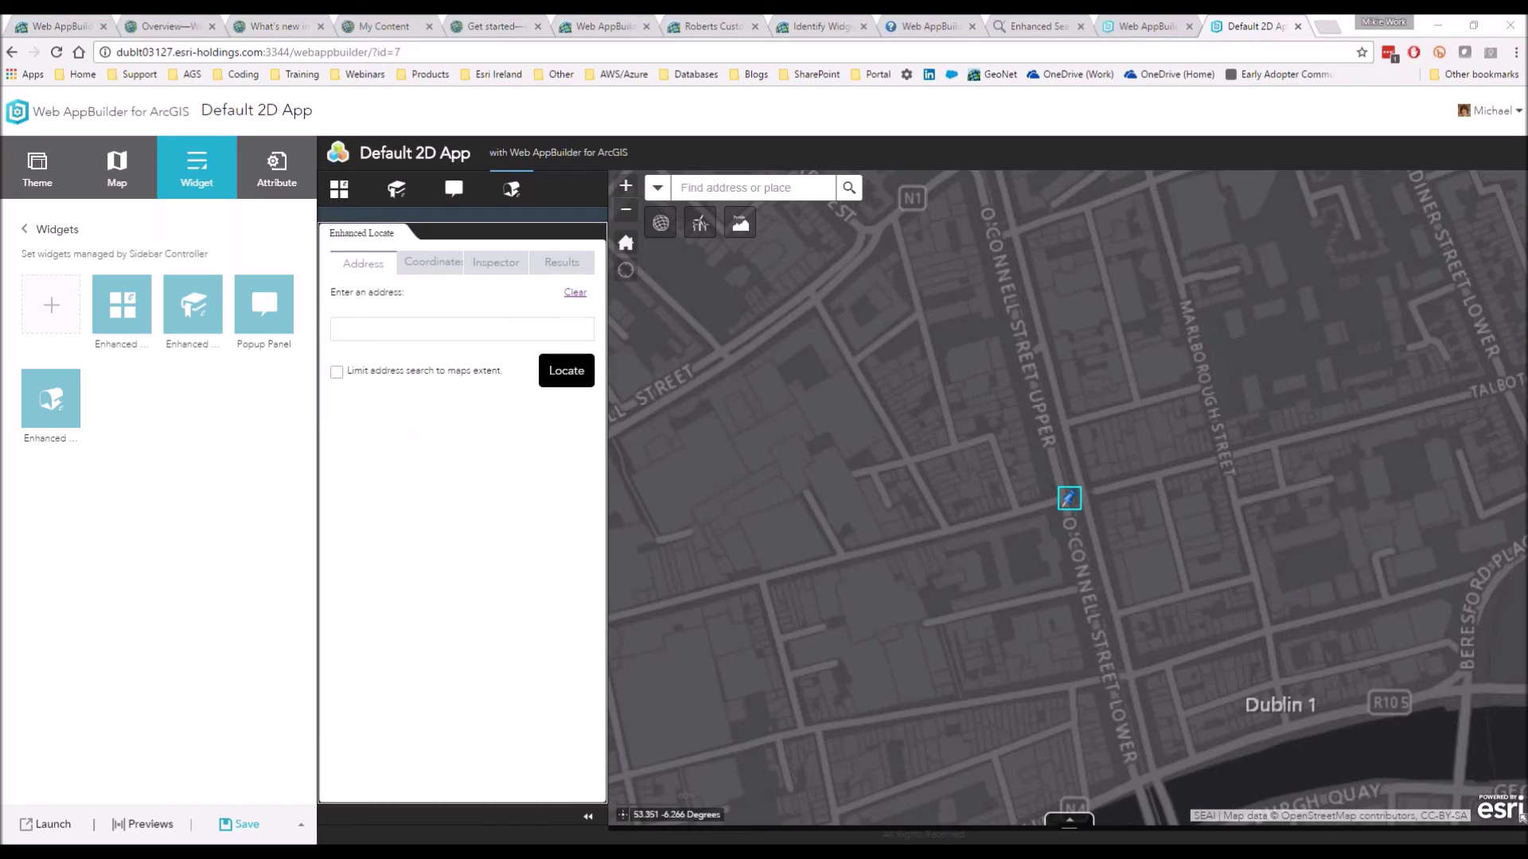
- Paste the North Great Georges Street address and frame the map around Parnell Street
left_click(451, 334)
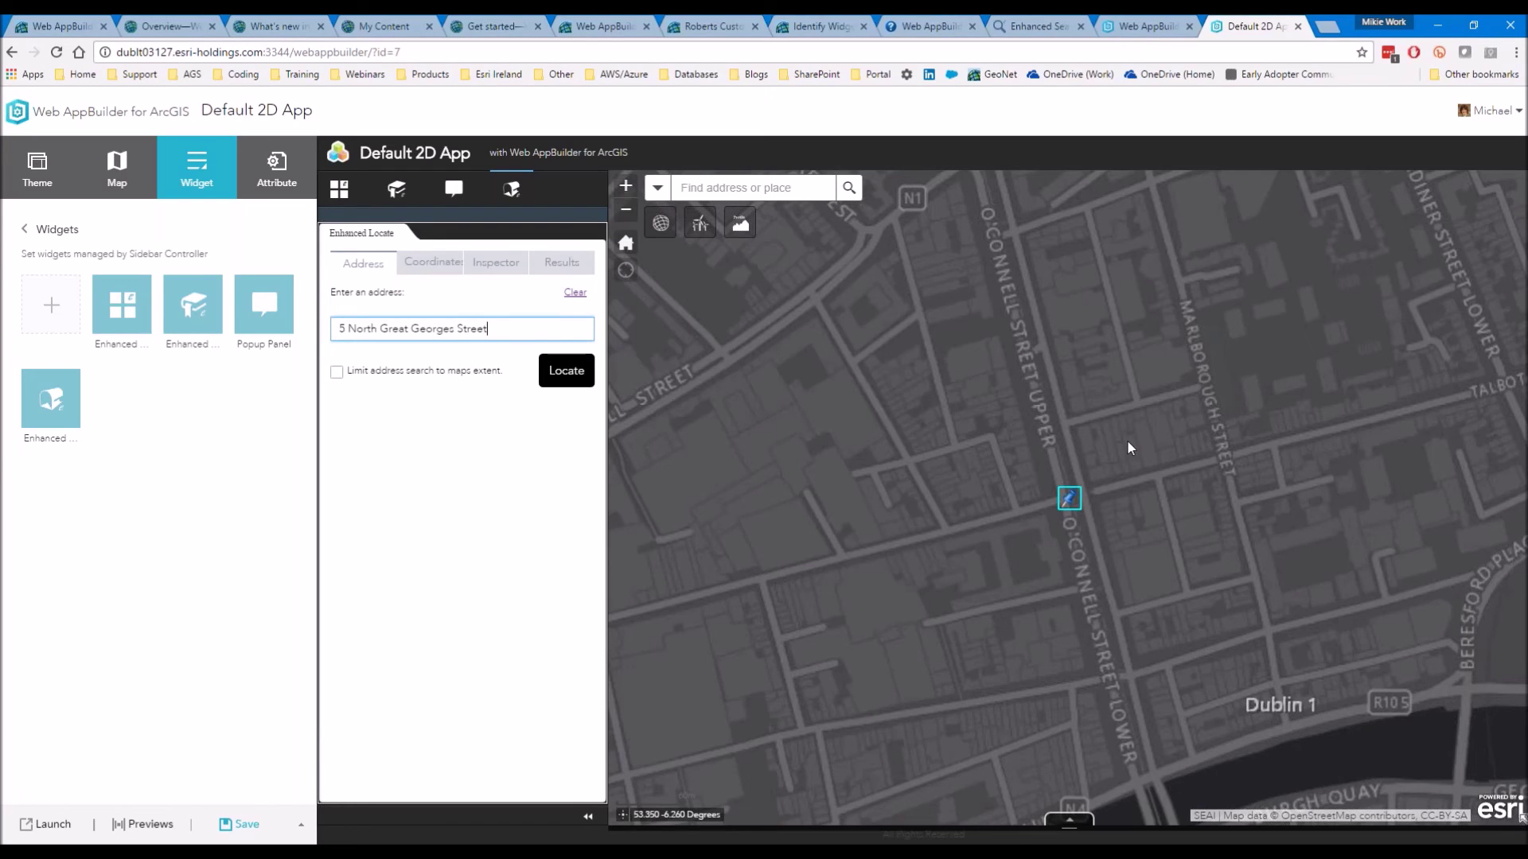
mouse_move(1126, 439)
left_mouse_down()
mouse_move(1072, 404)
mouse_move(1031, 542)
mouse_move(1040, 468)
mouse_move(1159, 335)
mouse_move(1163, 307)
mouse_move(1233, 460)
left_mouse_up()
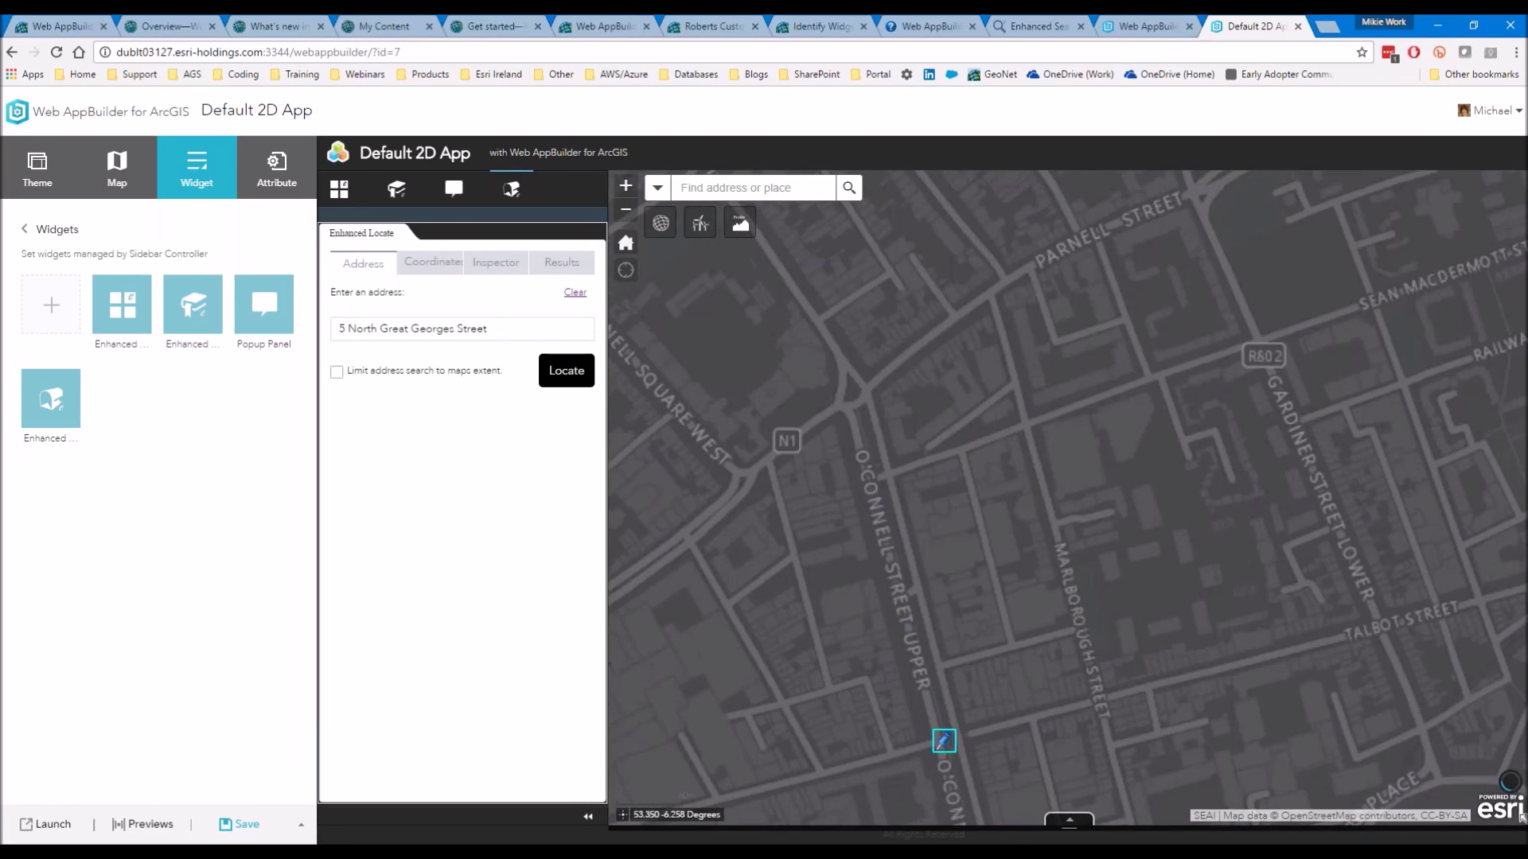
scroll(1082, 573, "up", 2)
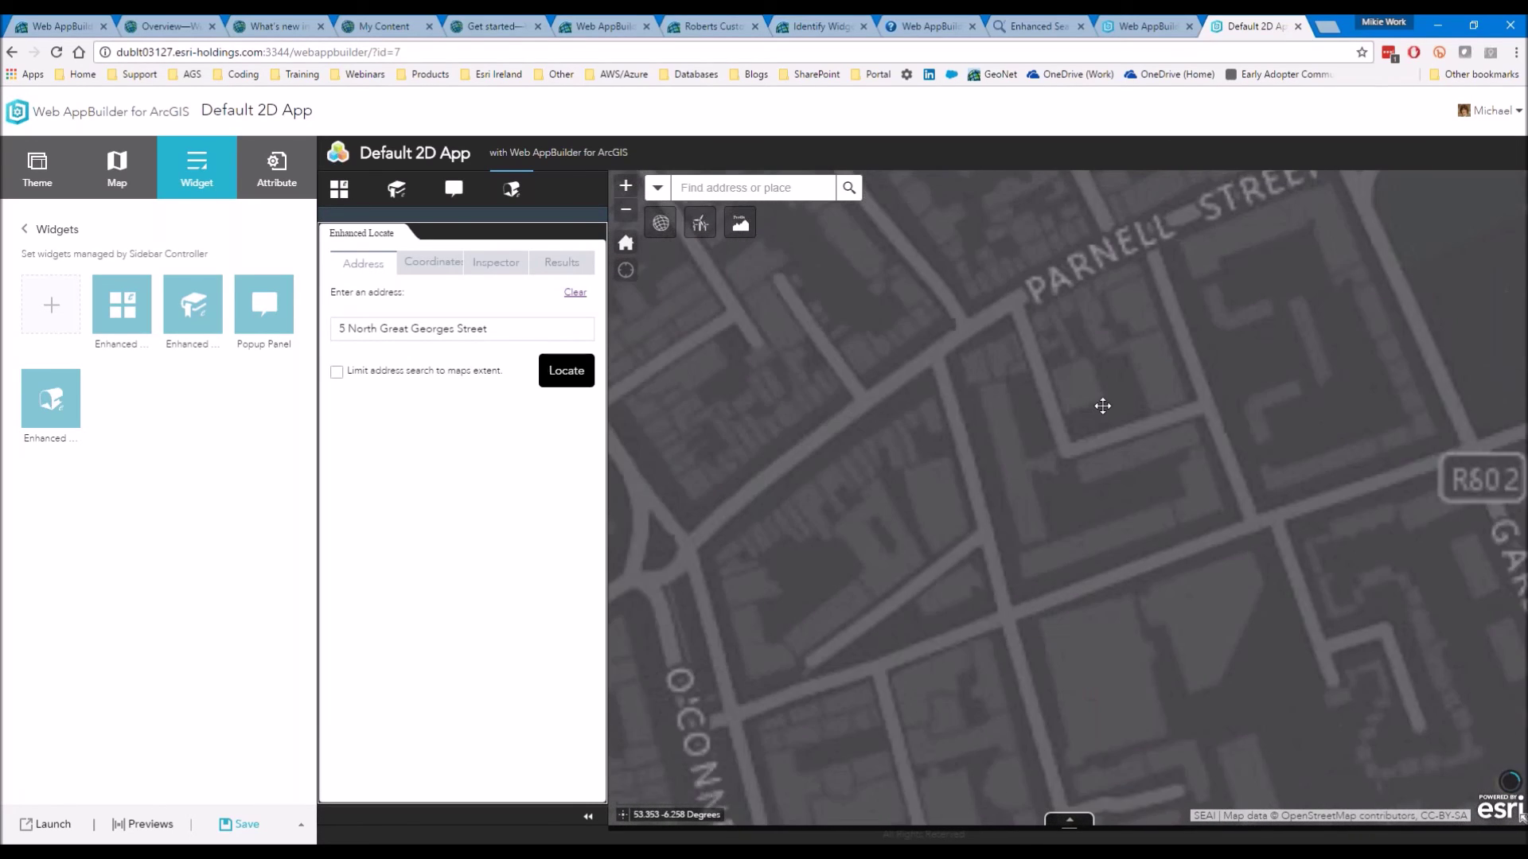
left_click_drag(1102, 406, 1084, 447)
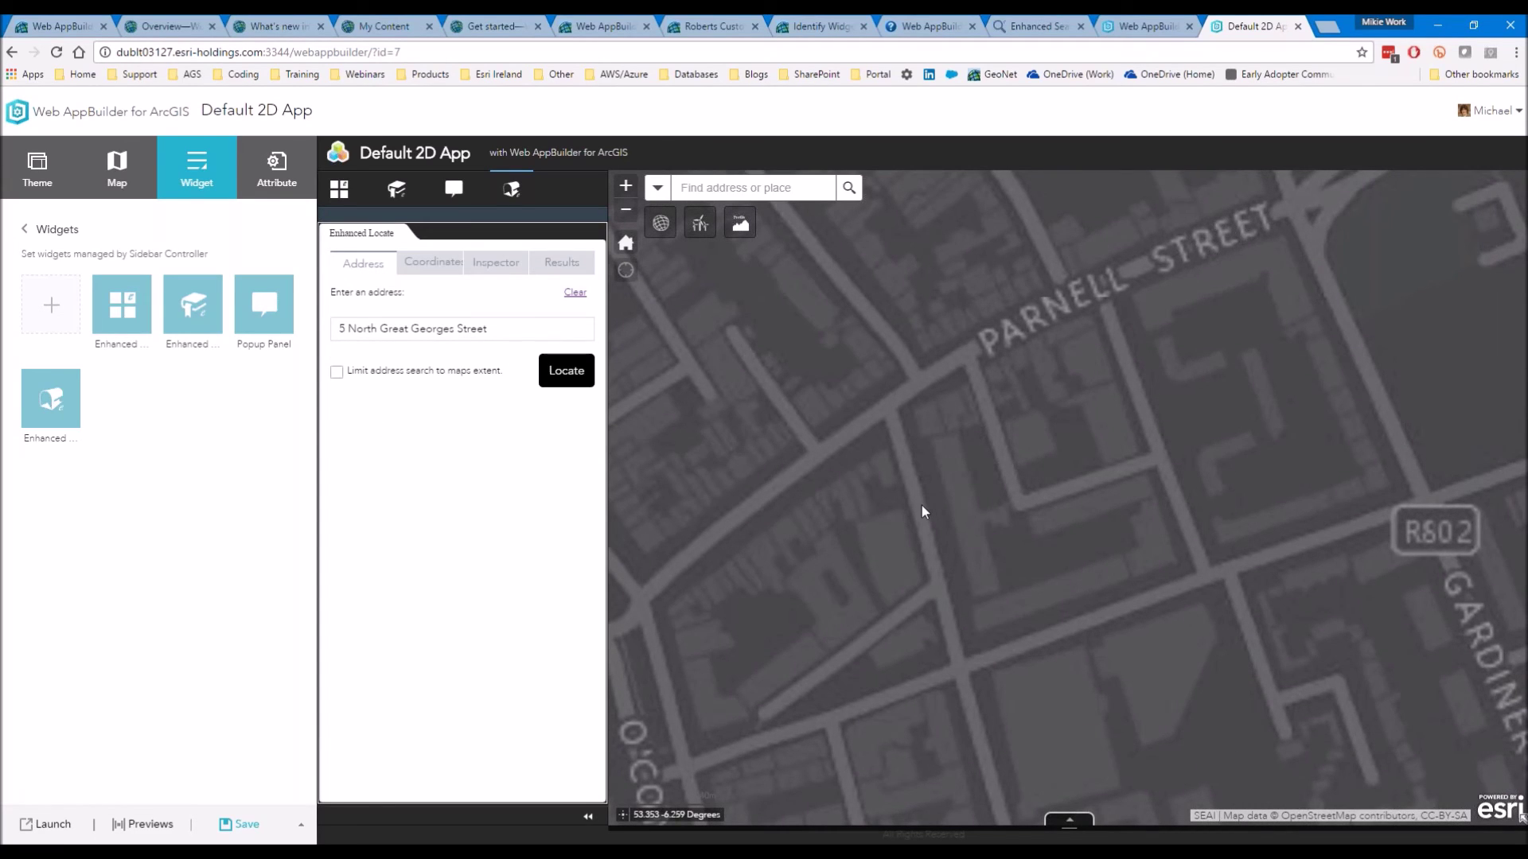
scroll(921, 505, "down", 1)
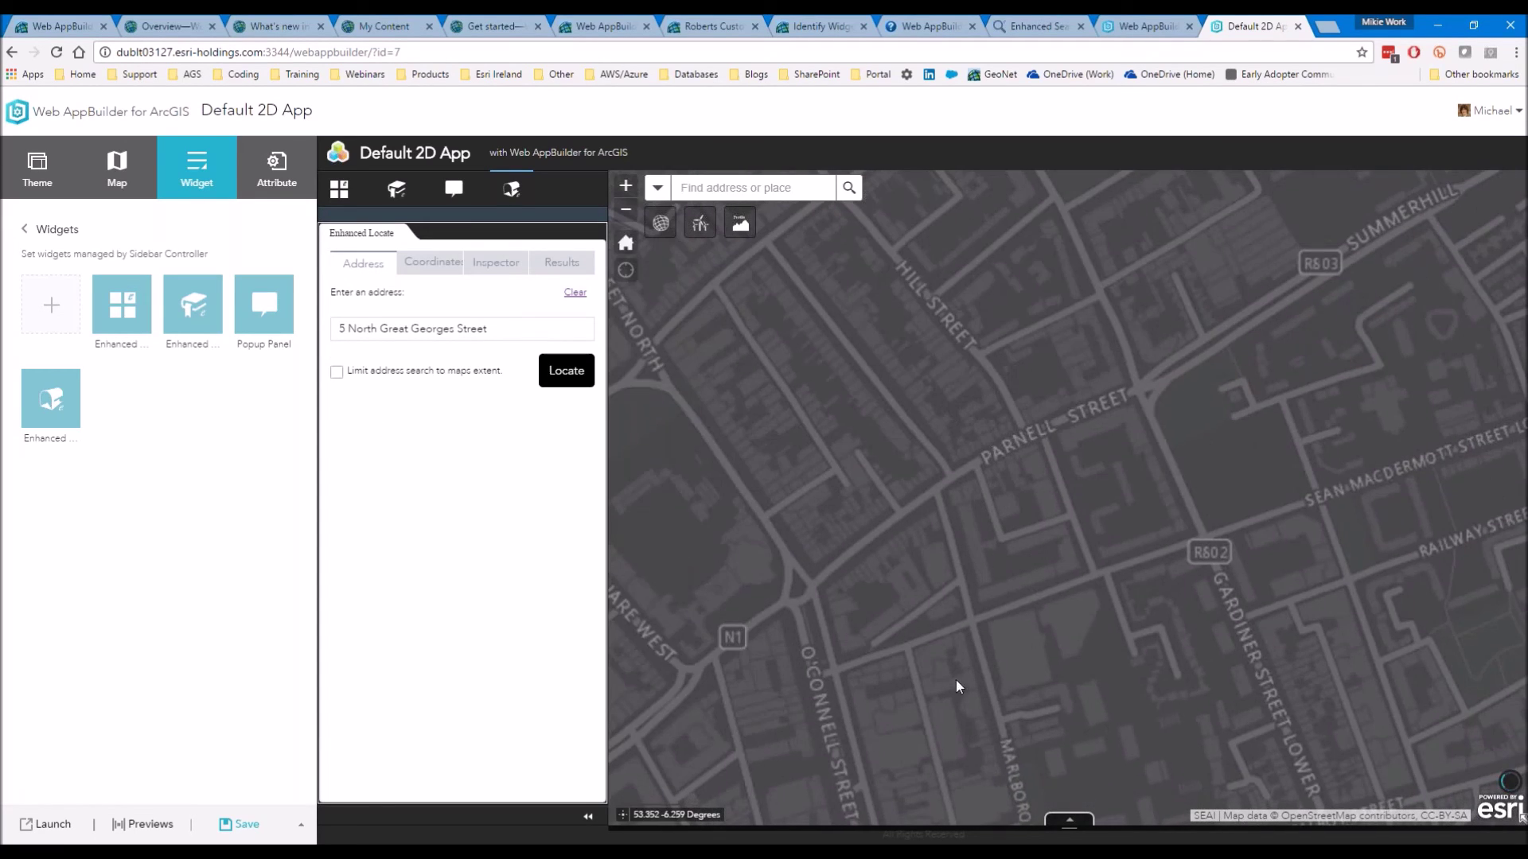
left_click_drag(976, 643, 1028, 595)
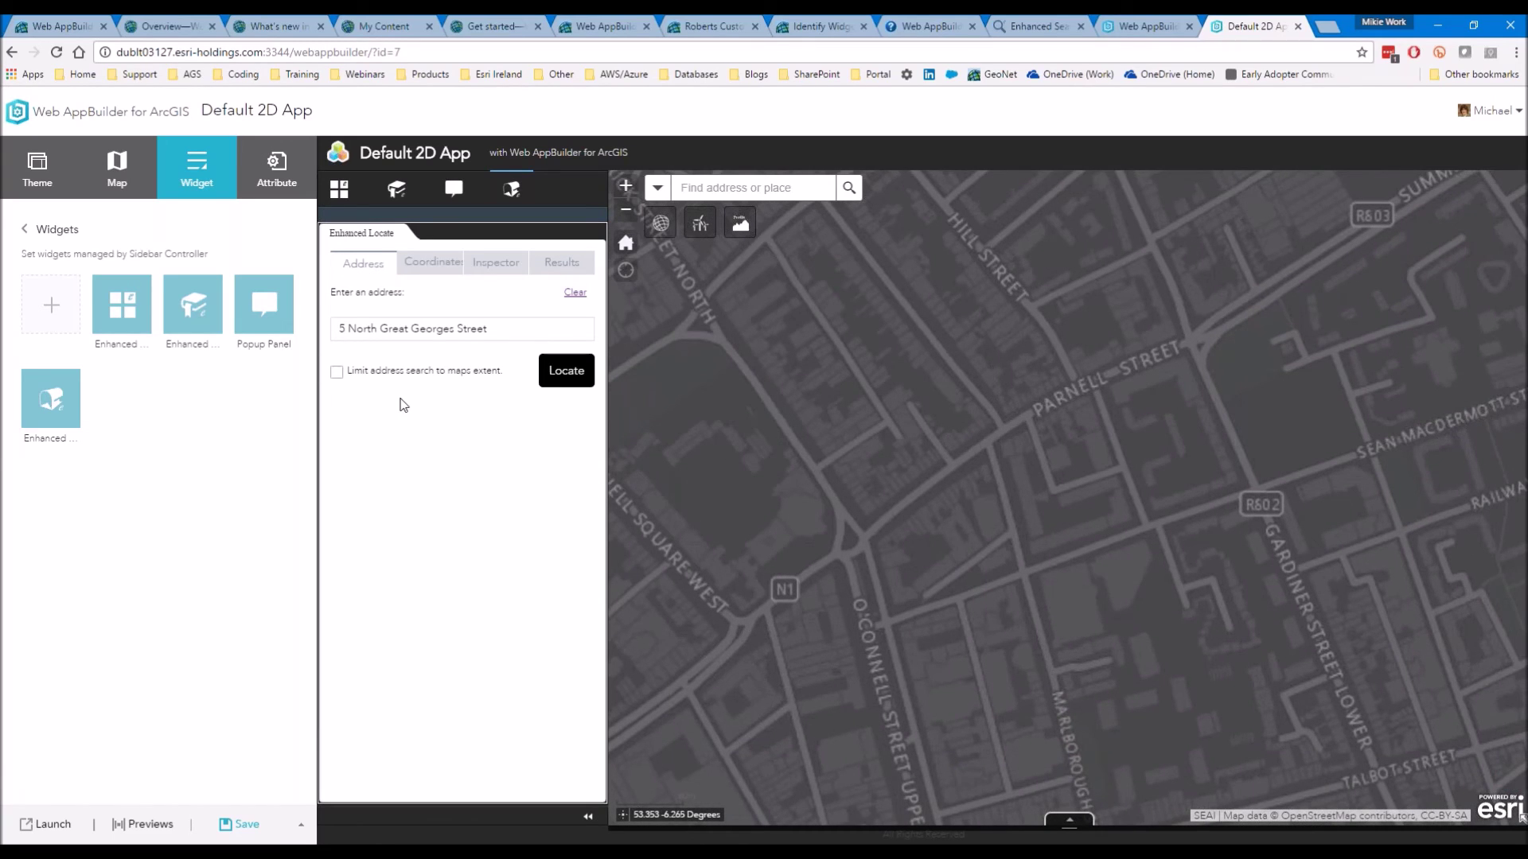
- Search the address, zoom to the first of five results, then return to coordinate entry
left_click(572, 384)
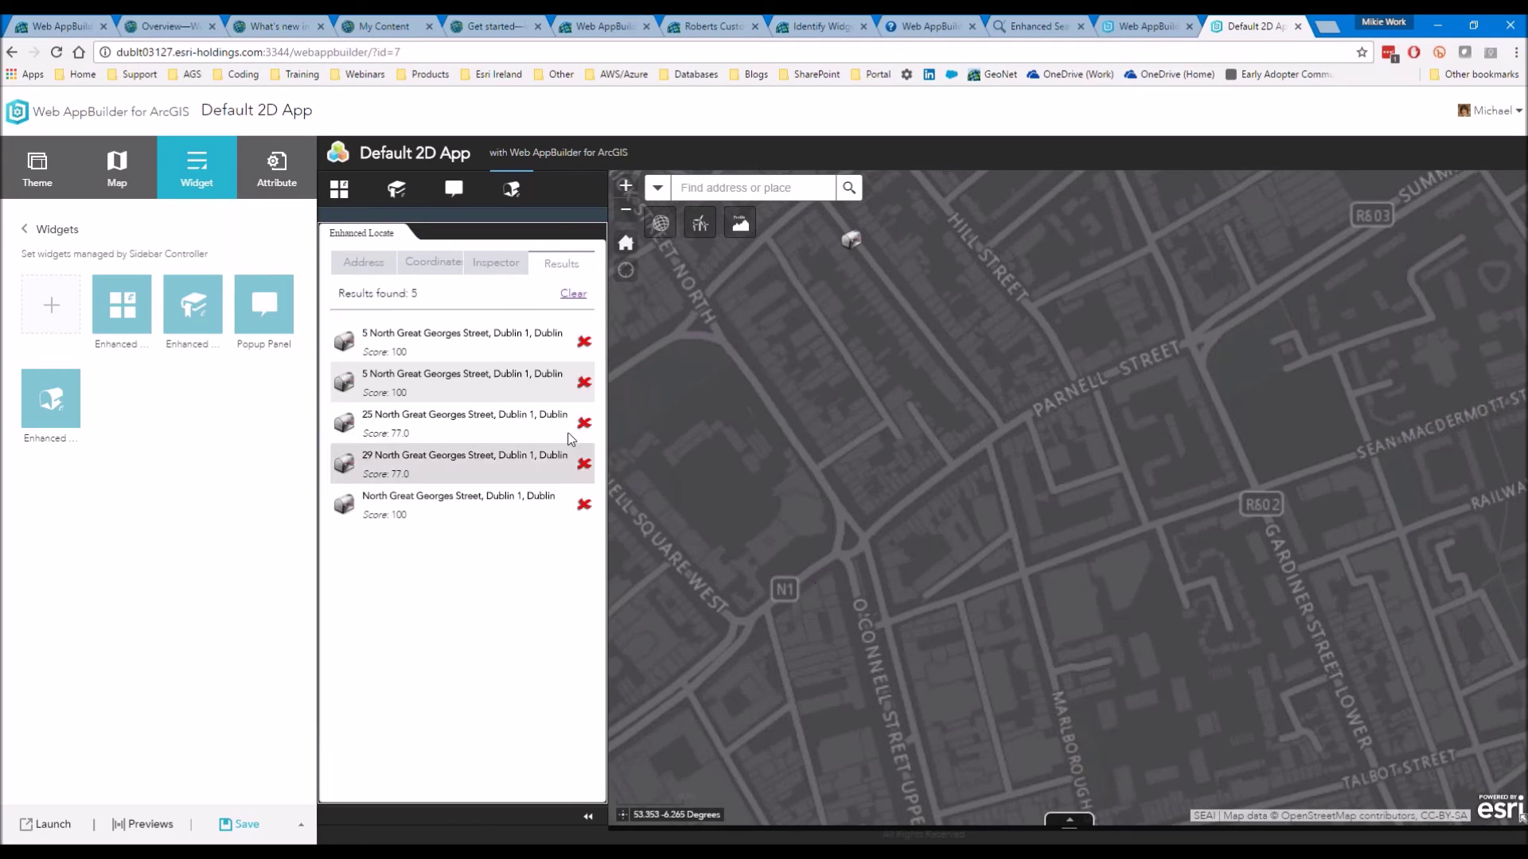
left_click(482, 346)
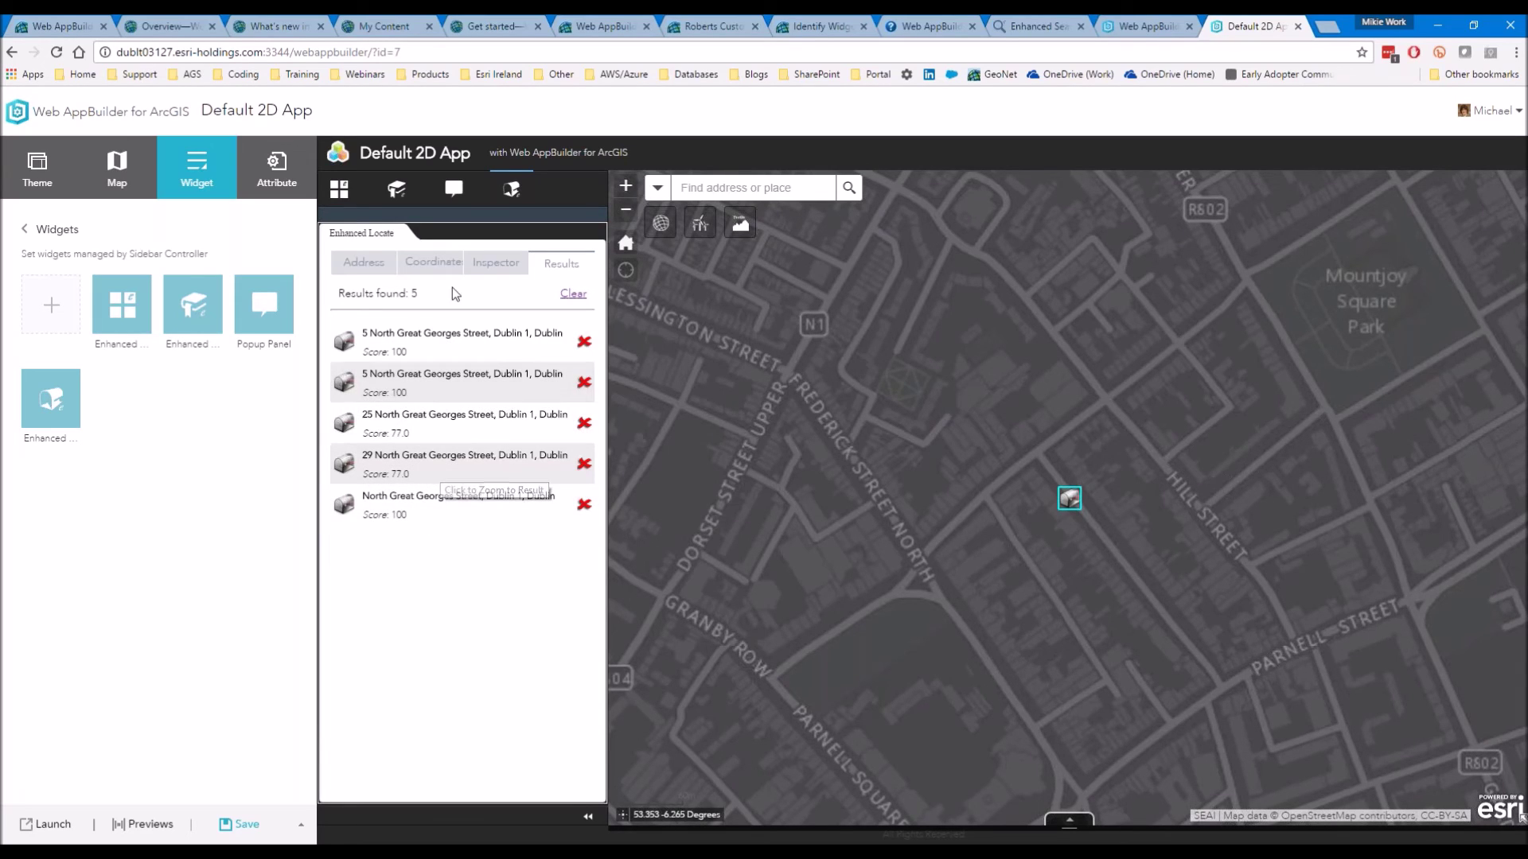
left_click(414, 263)
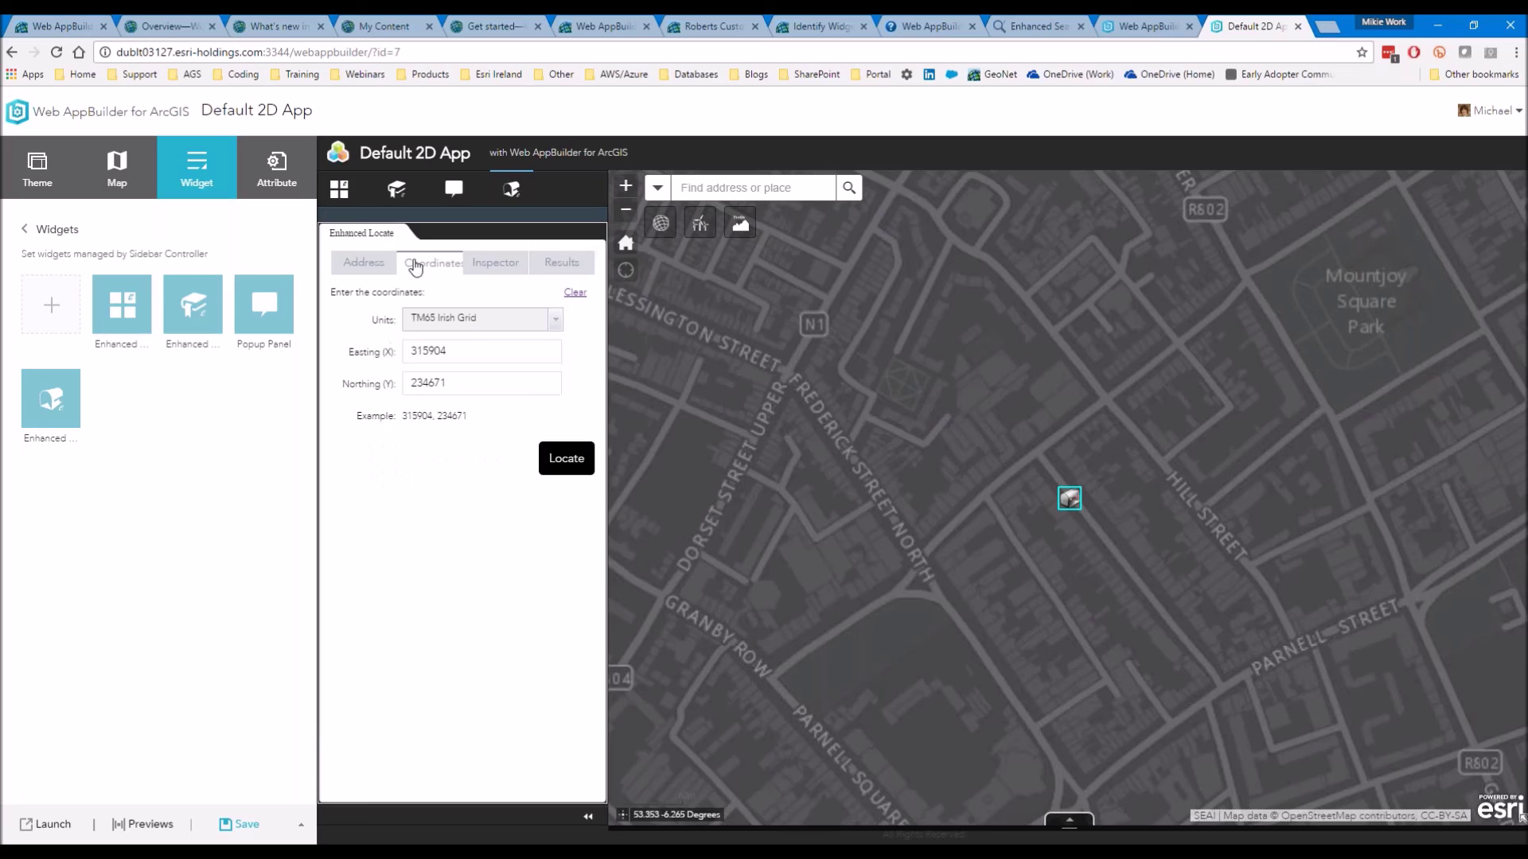
left_click(506, 271)
left_click(462, 334)
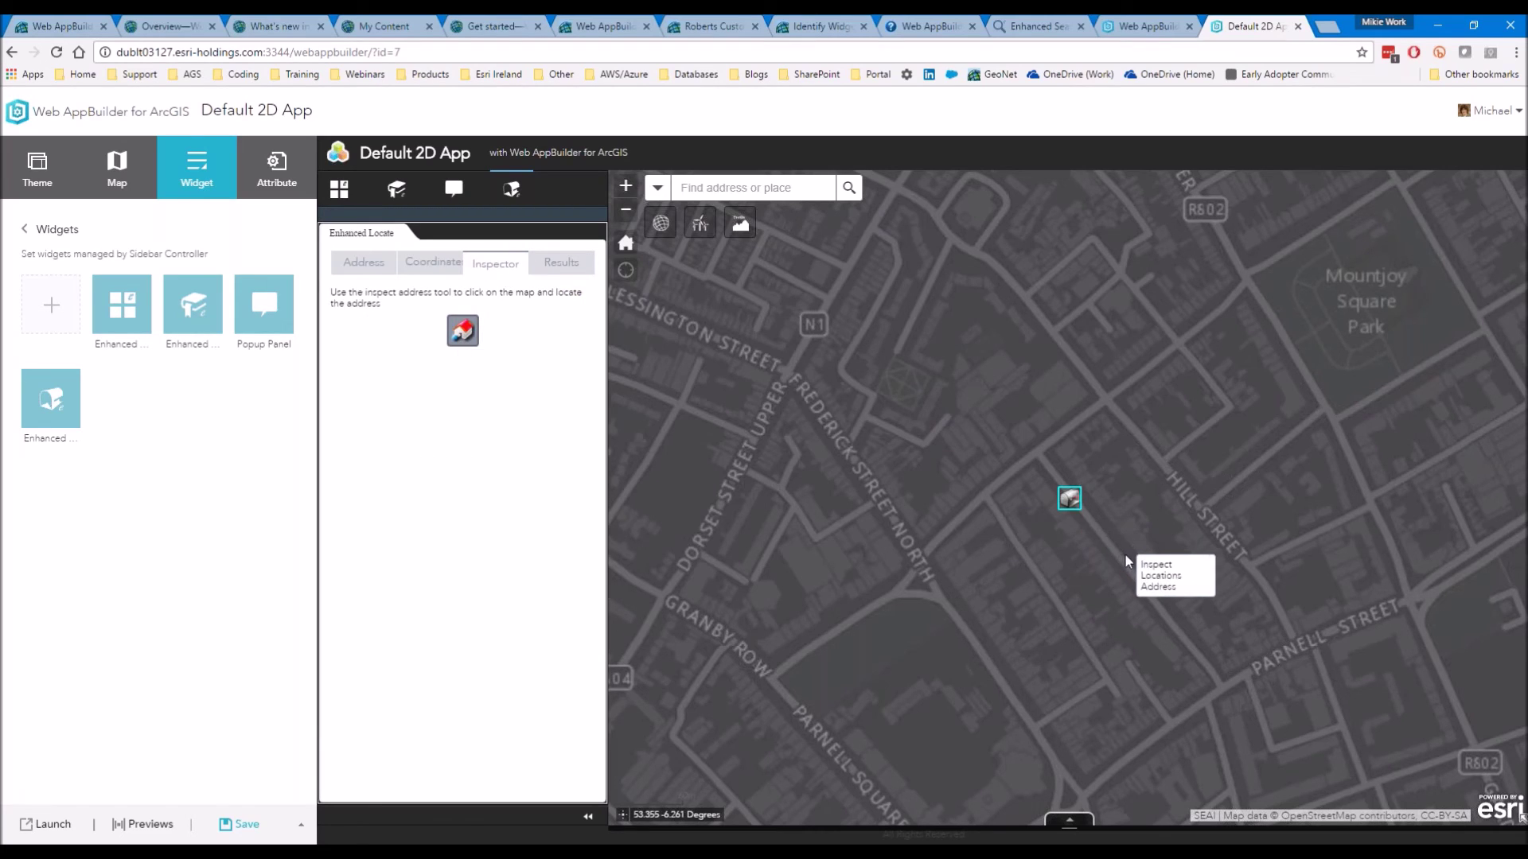
left_click(1141, 556)
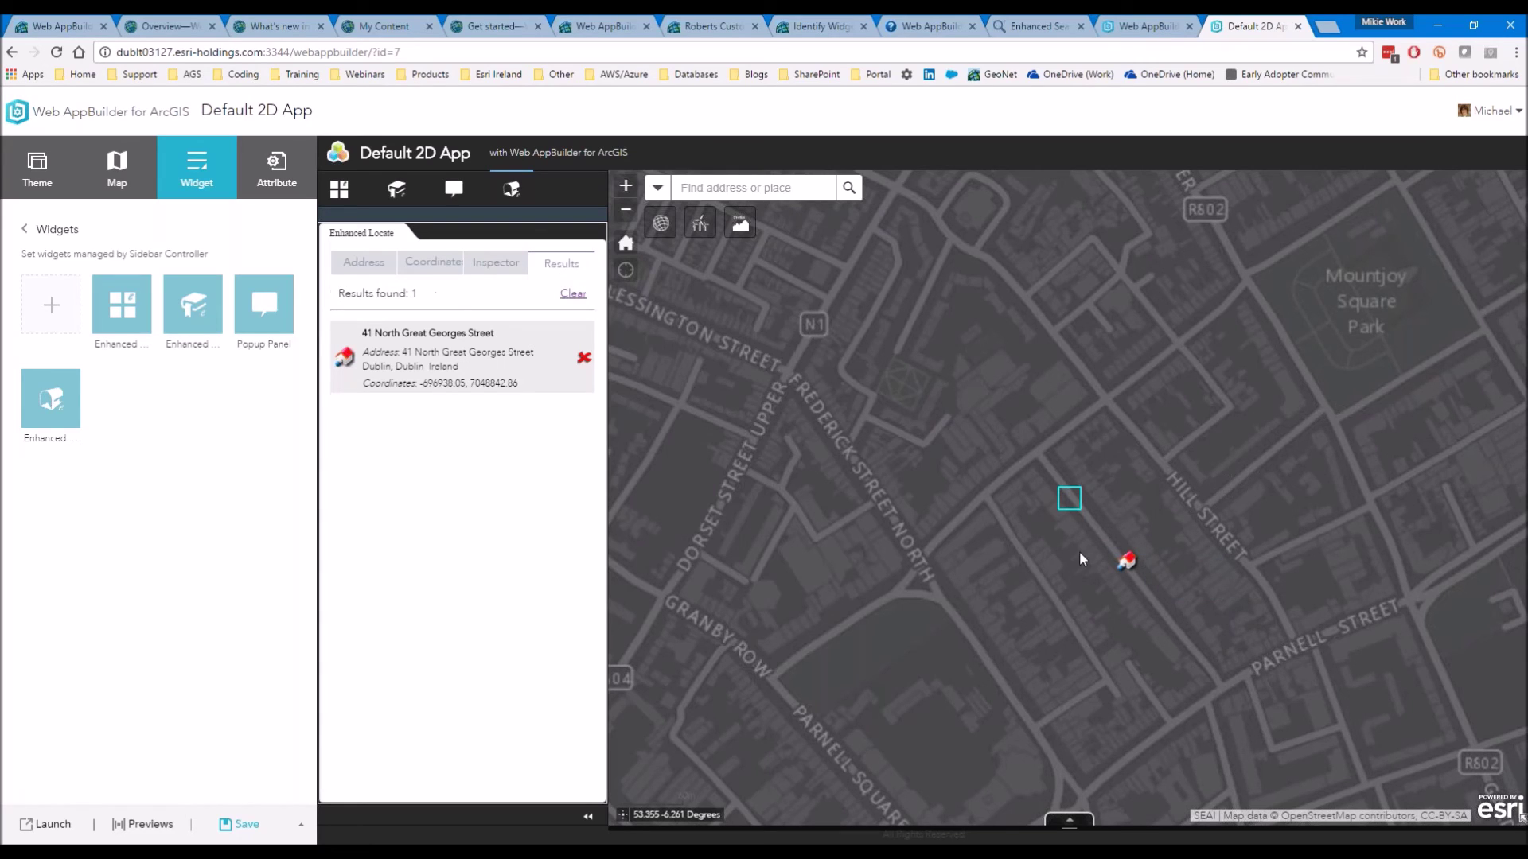
left_click(485, 355)
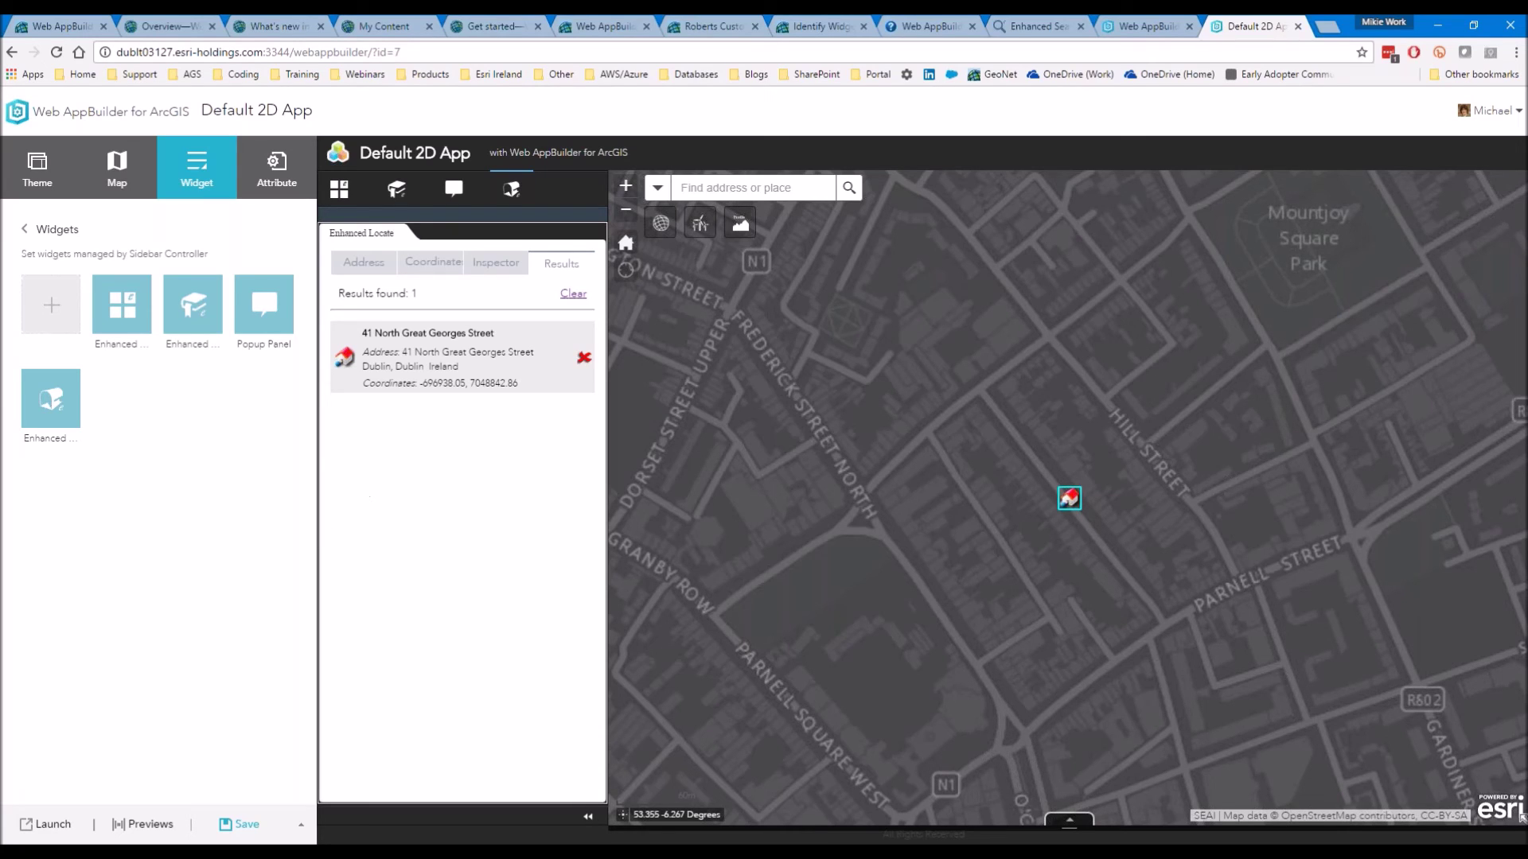
- Add a single Draw widget via the widget placeholder and accept its default settings
left_click(68, 330)
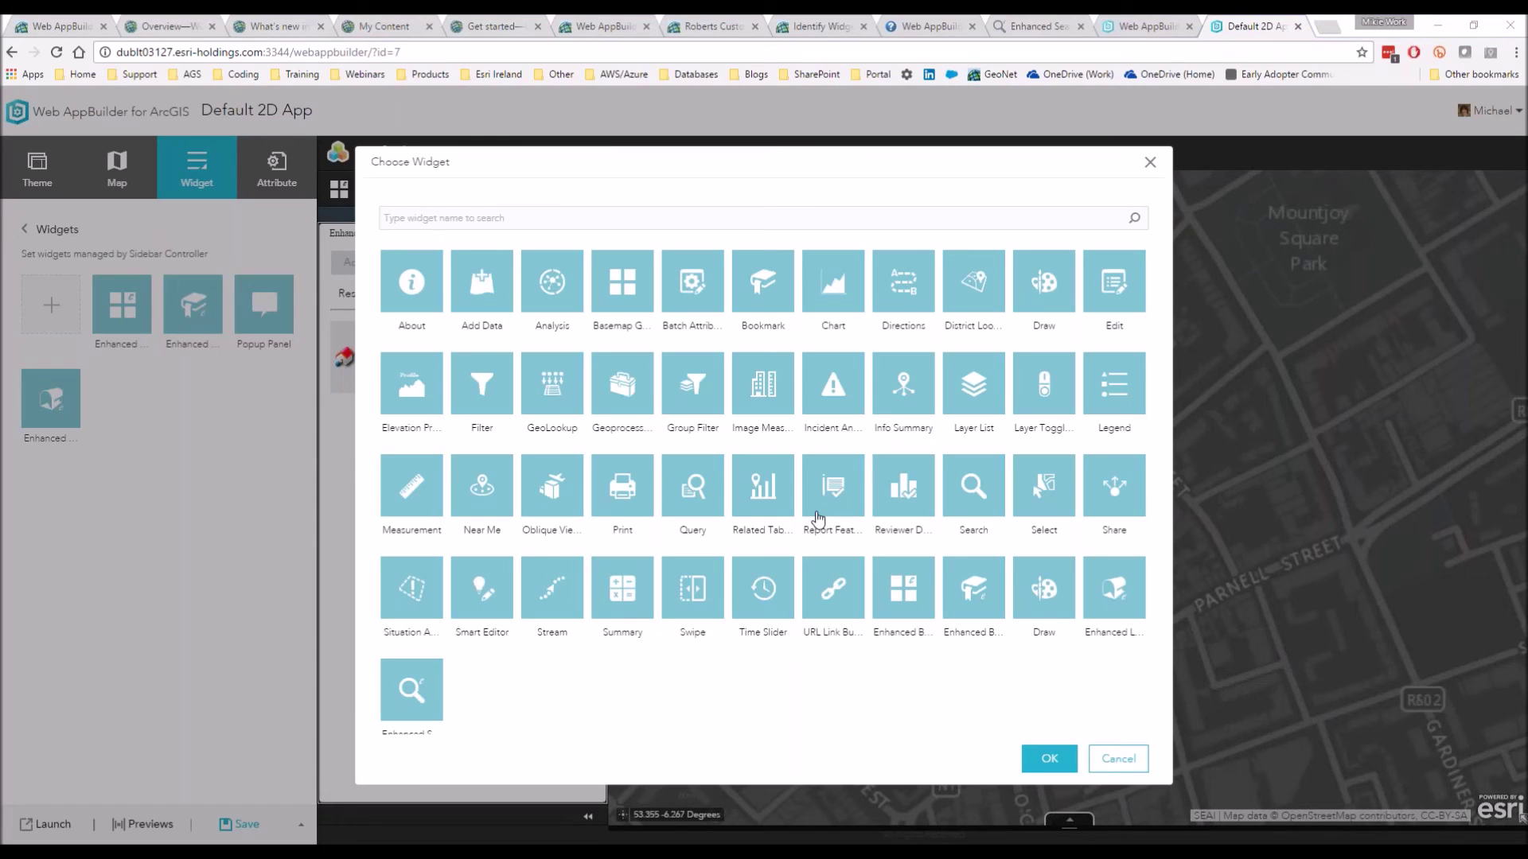
left_click(1058, 300)
left_click(1061, 591)
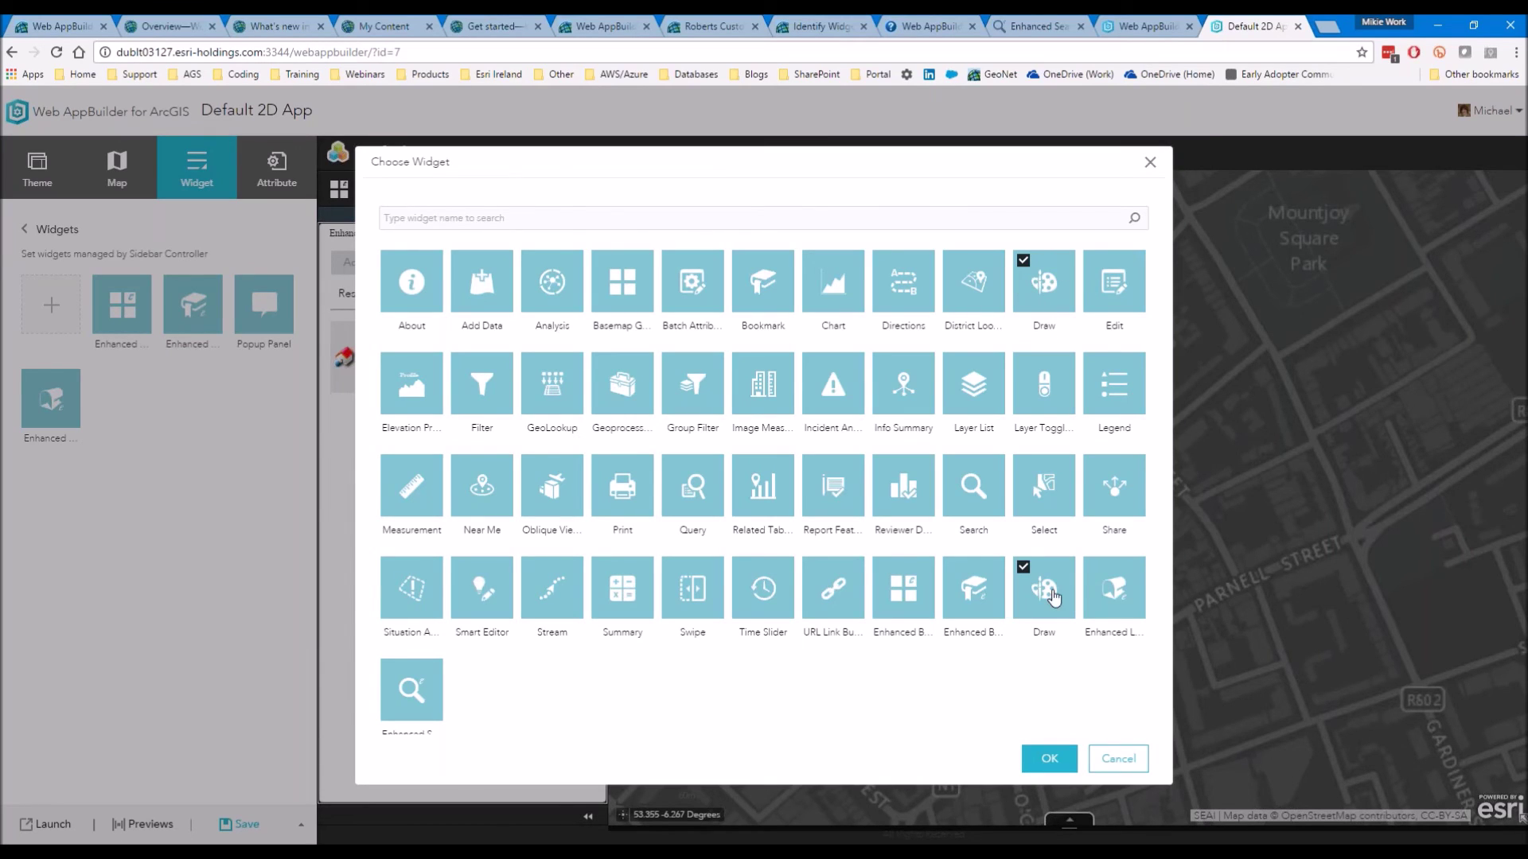
left_click(1044, 279)
left_click(1050, 758)
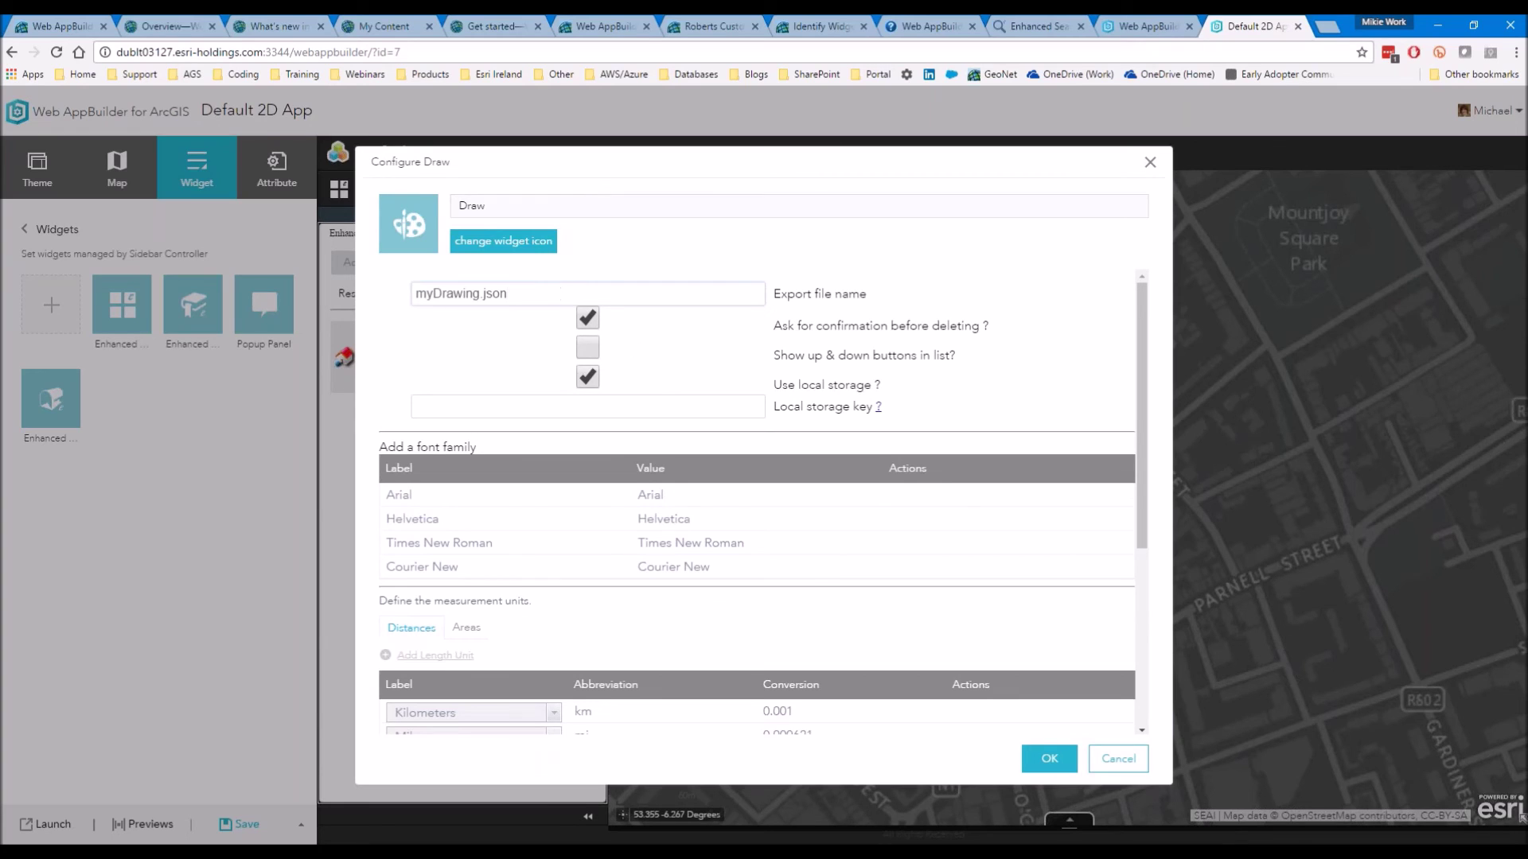
scroll(694, 463, "down", 4)
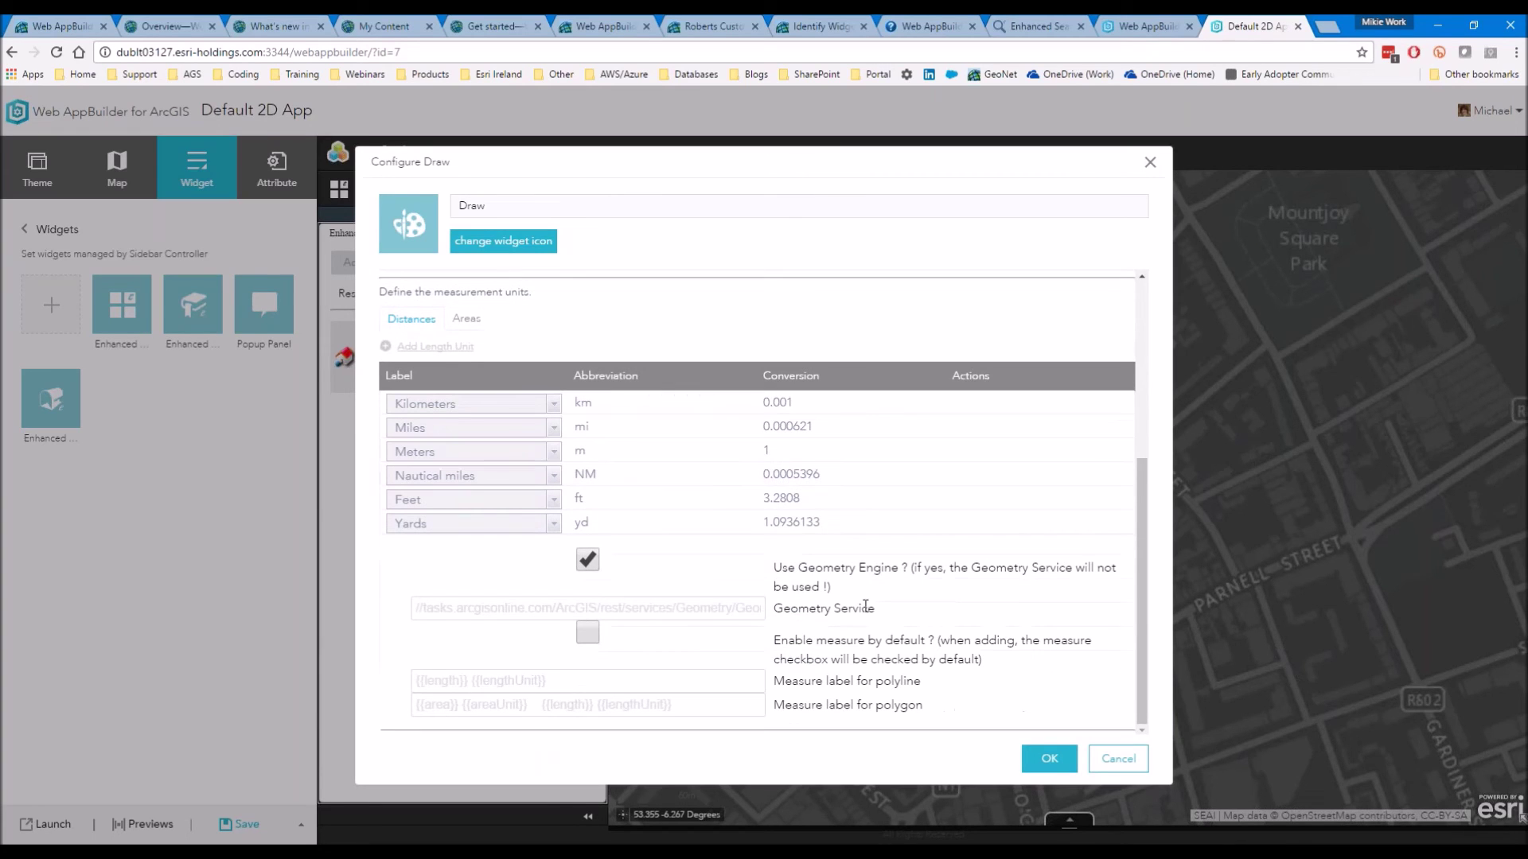
left_click(1049, 758)
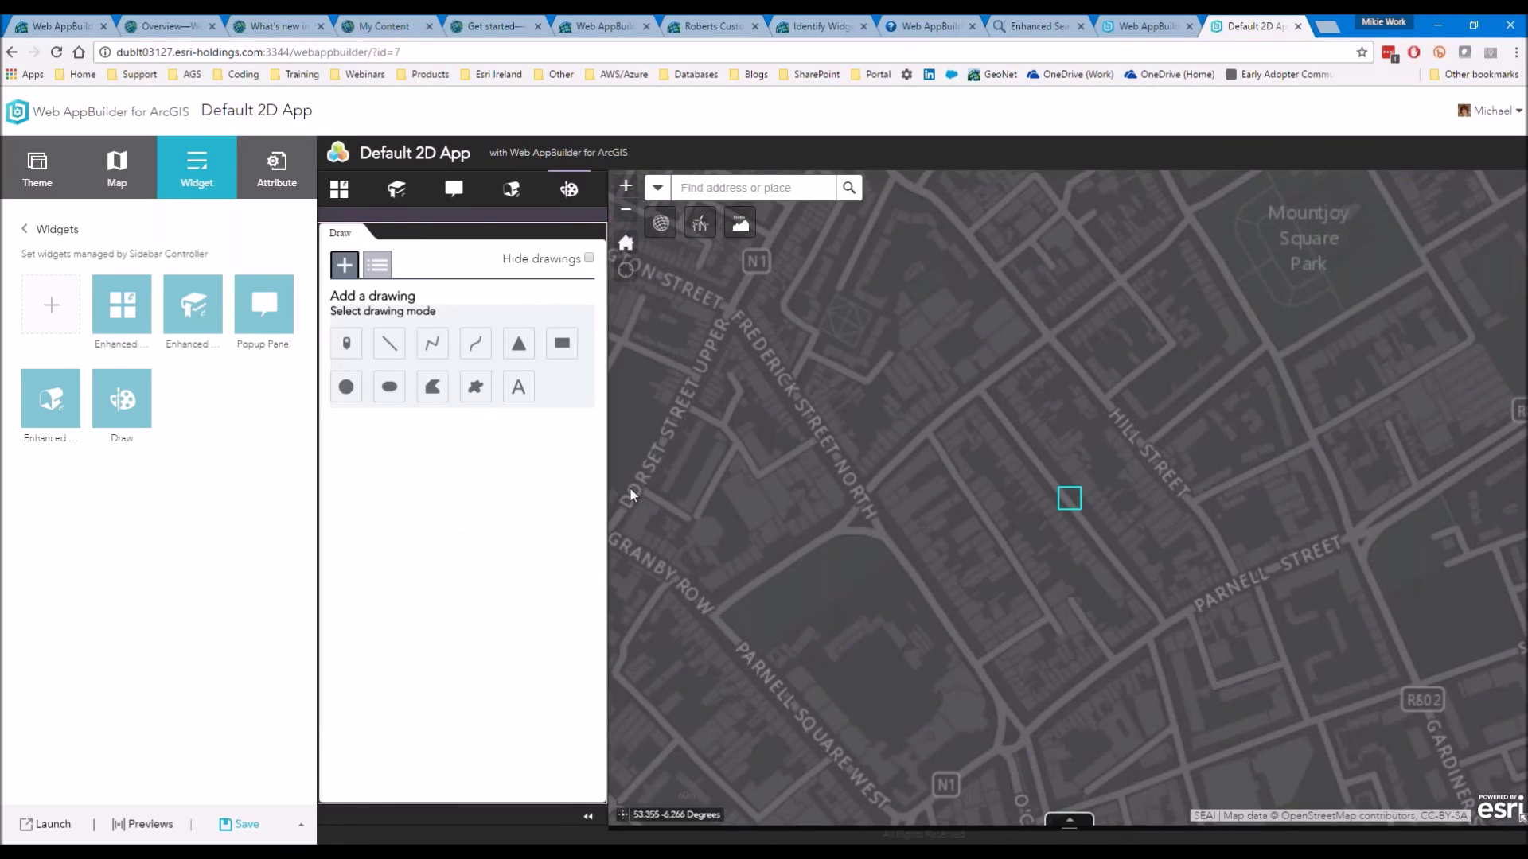
- Draw a blue triangle polygon near Hill Street
left_click(518, 355)
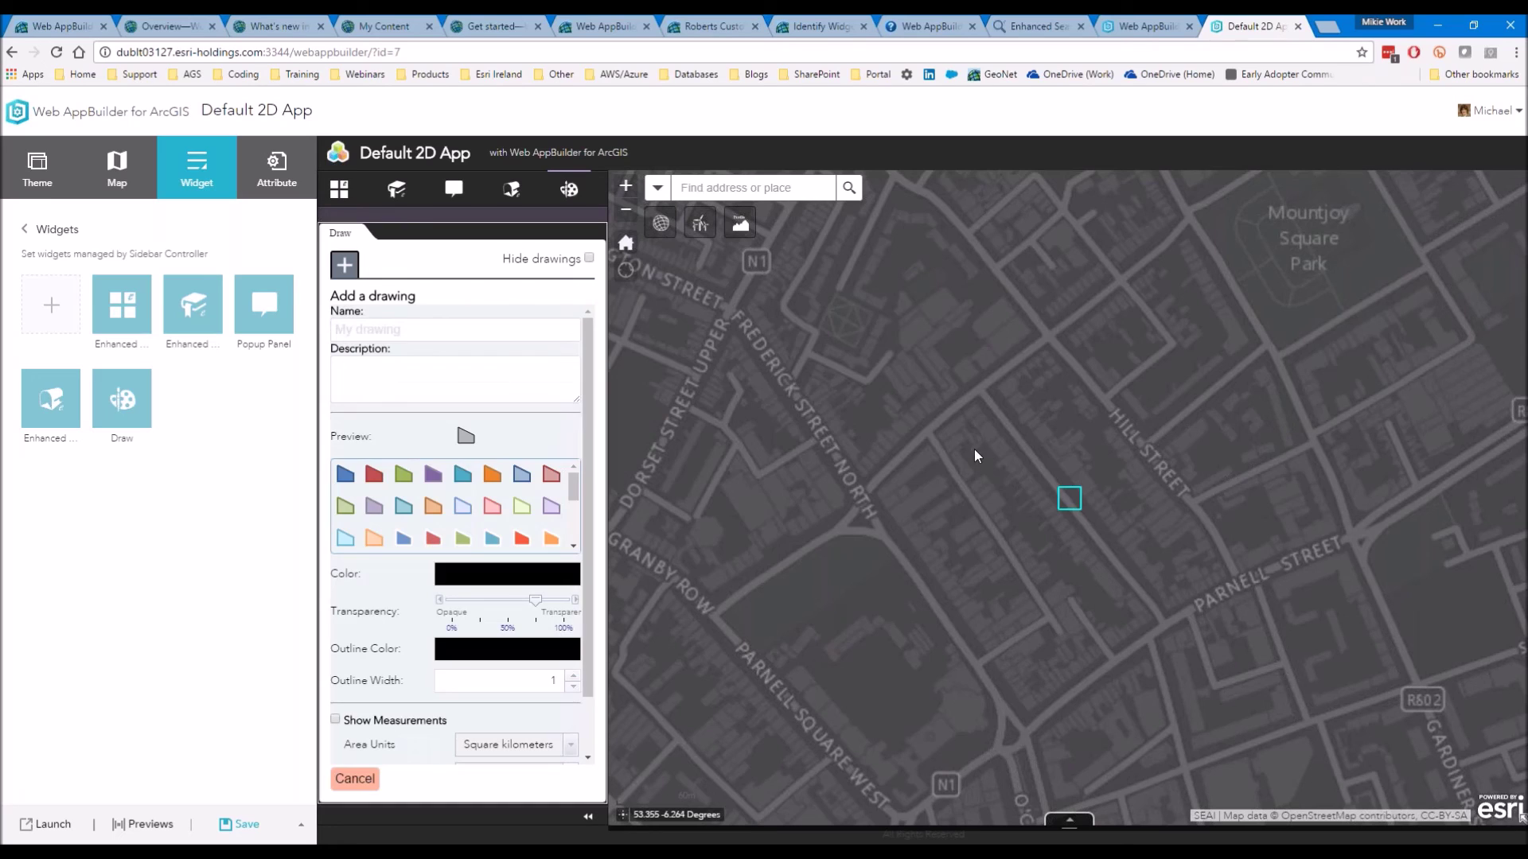
left_click(462, 480)
left_click_drag(980, 410, 1102, 515)
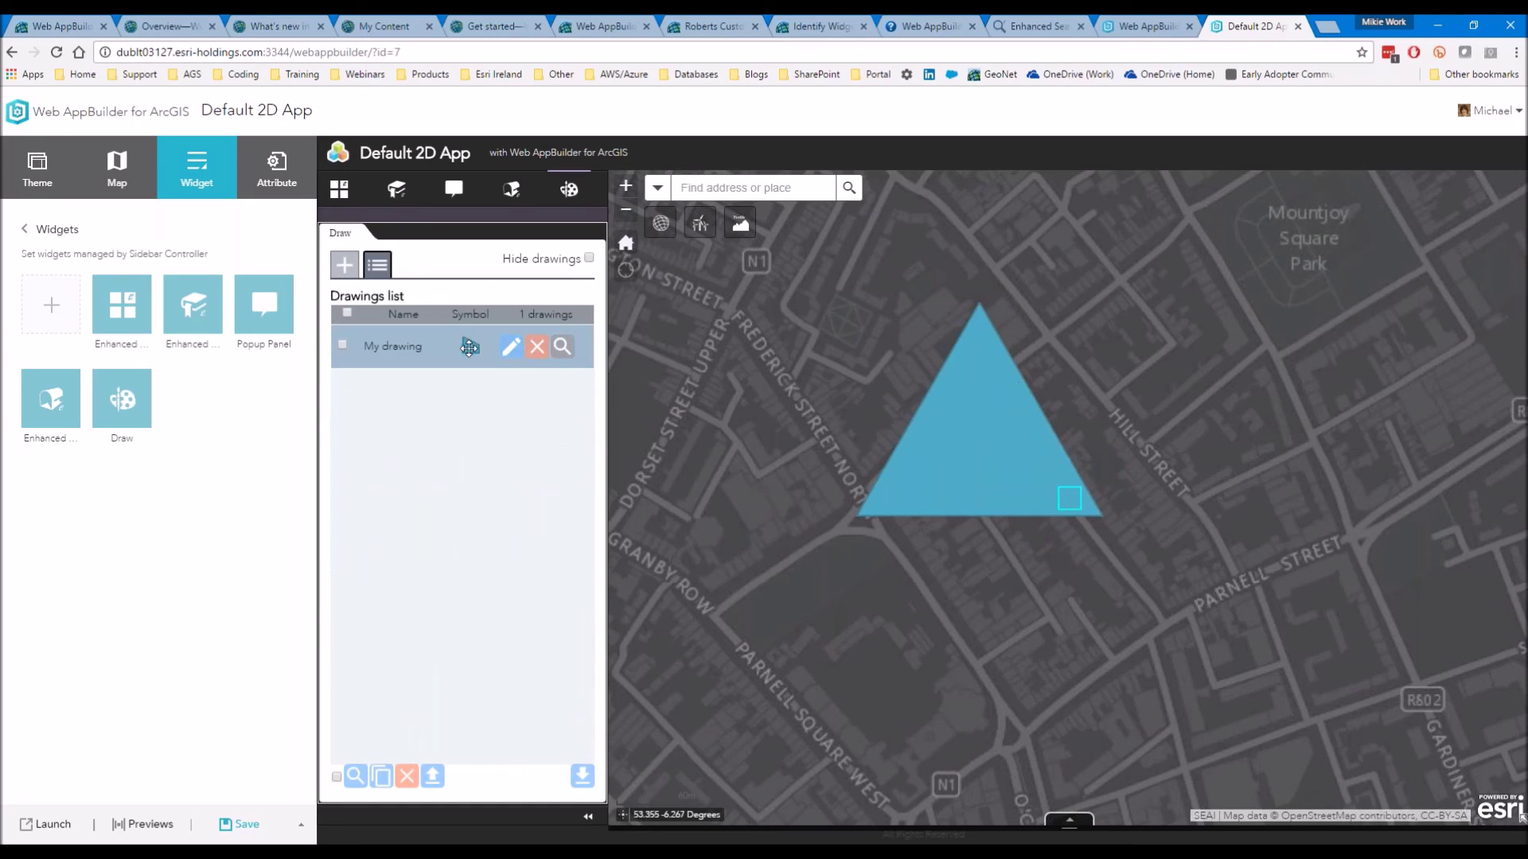
- Edit My drawing to an orange fill with about 35% transparency and save it
left_click(513, 347)
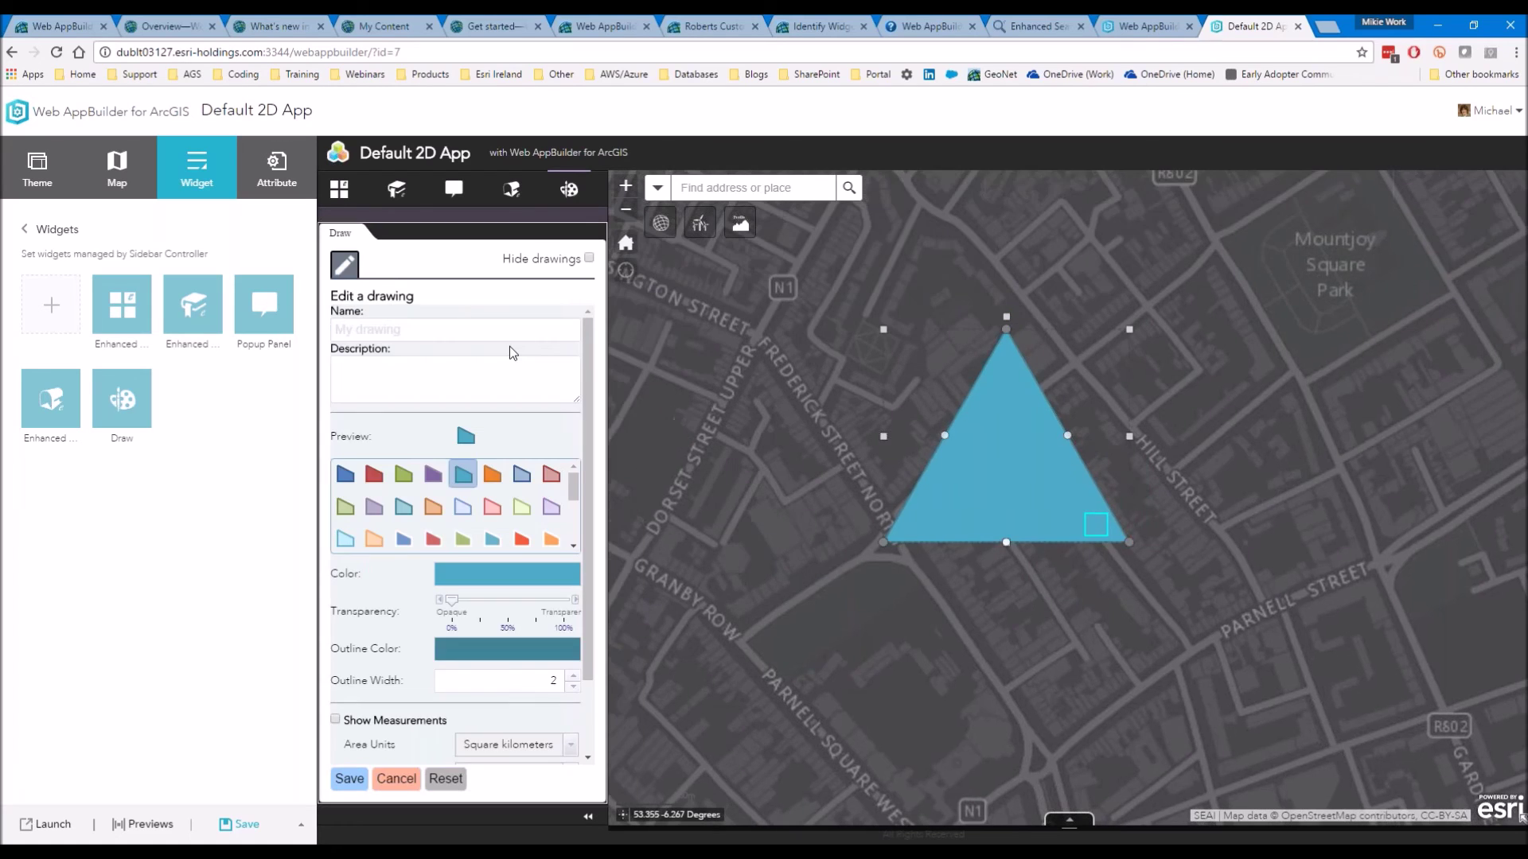
left_click(493, 474)
left_click_drag(451, 599, 493, 599)
scroll(547, 525, "down", 2)
scroll(548, 525, "up", 2)
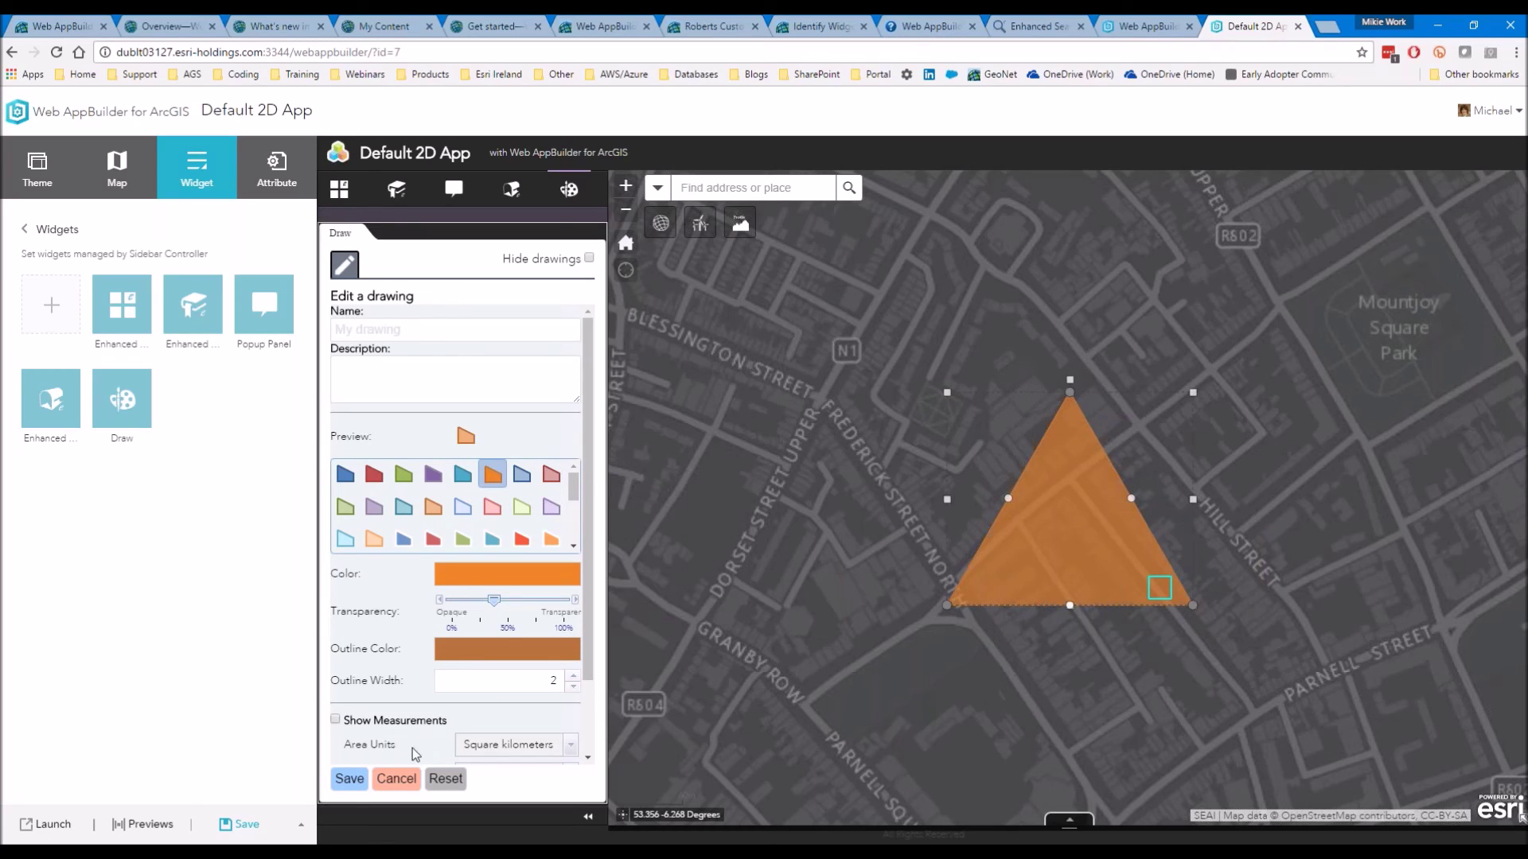
left_click(350, 779)
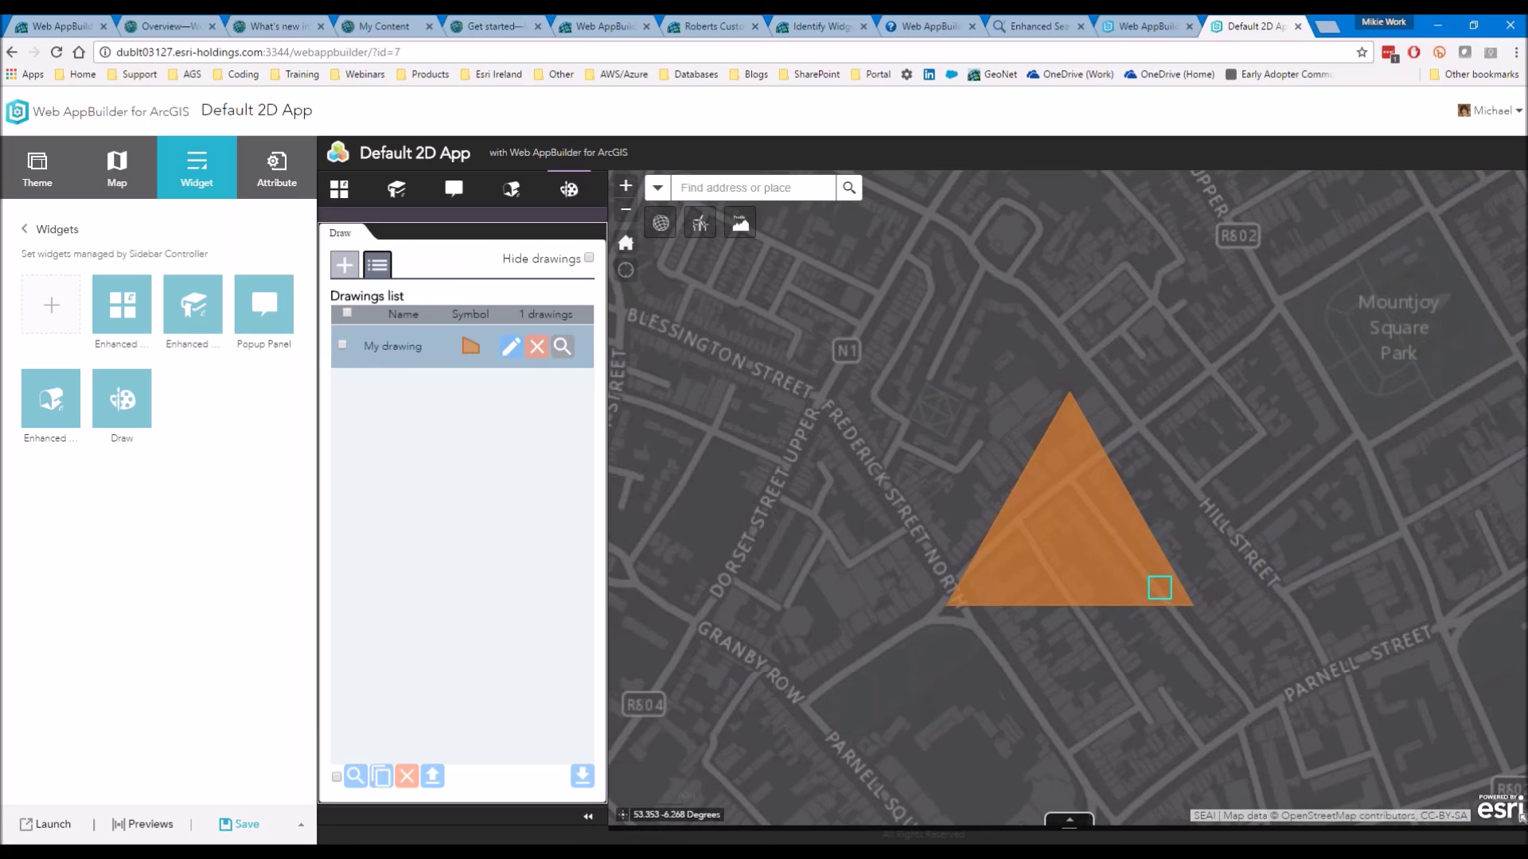
- Copy My drawing and give the copy a #36d80d outline of width 4
left_click(381, 777)
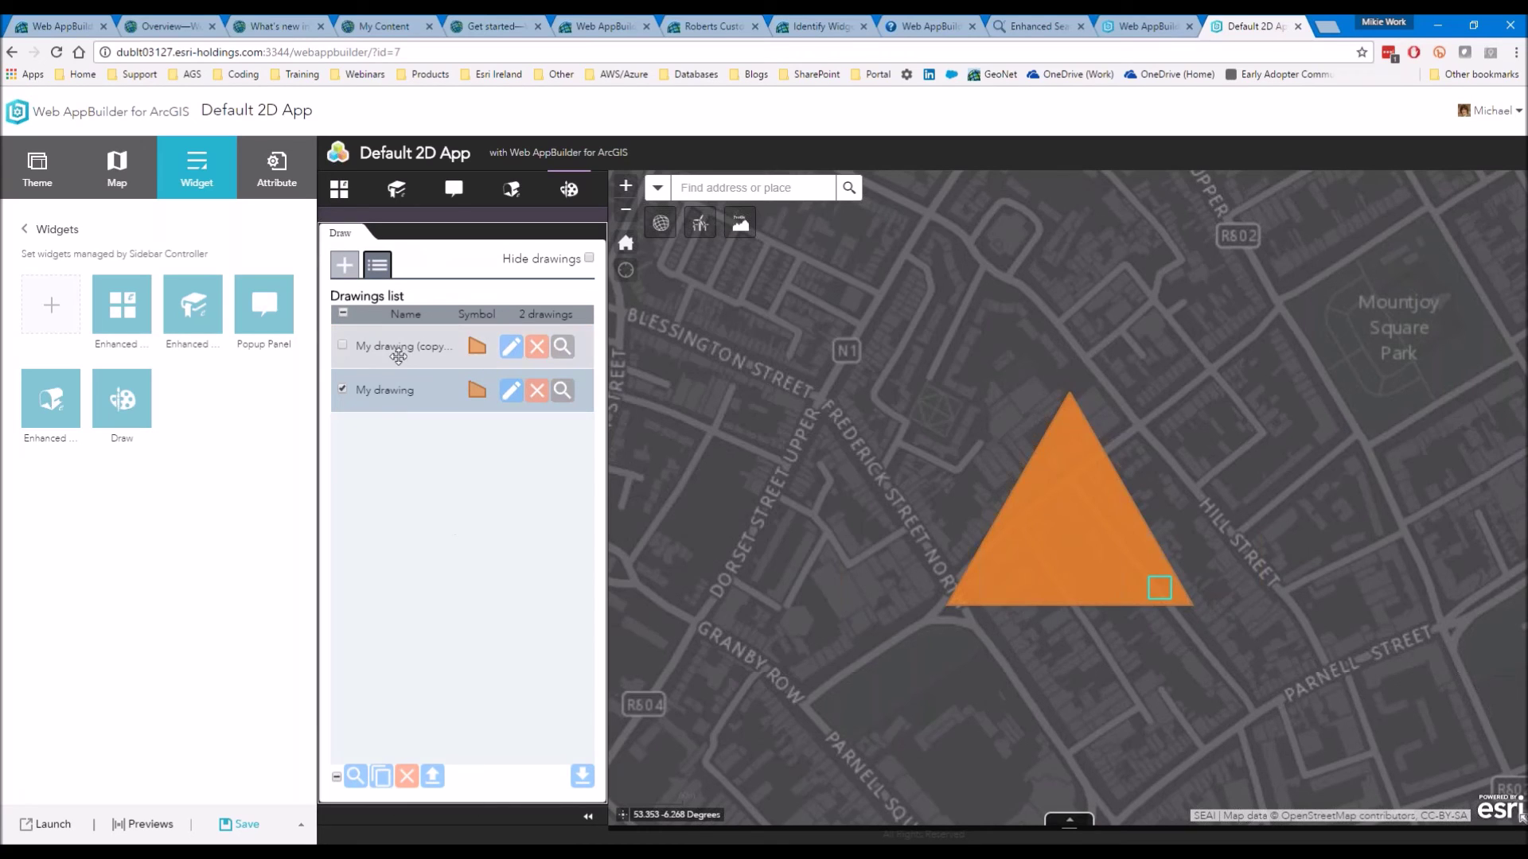
left_click(509, 350)
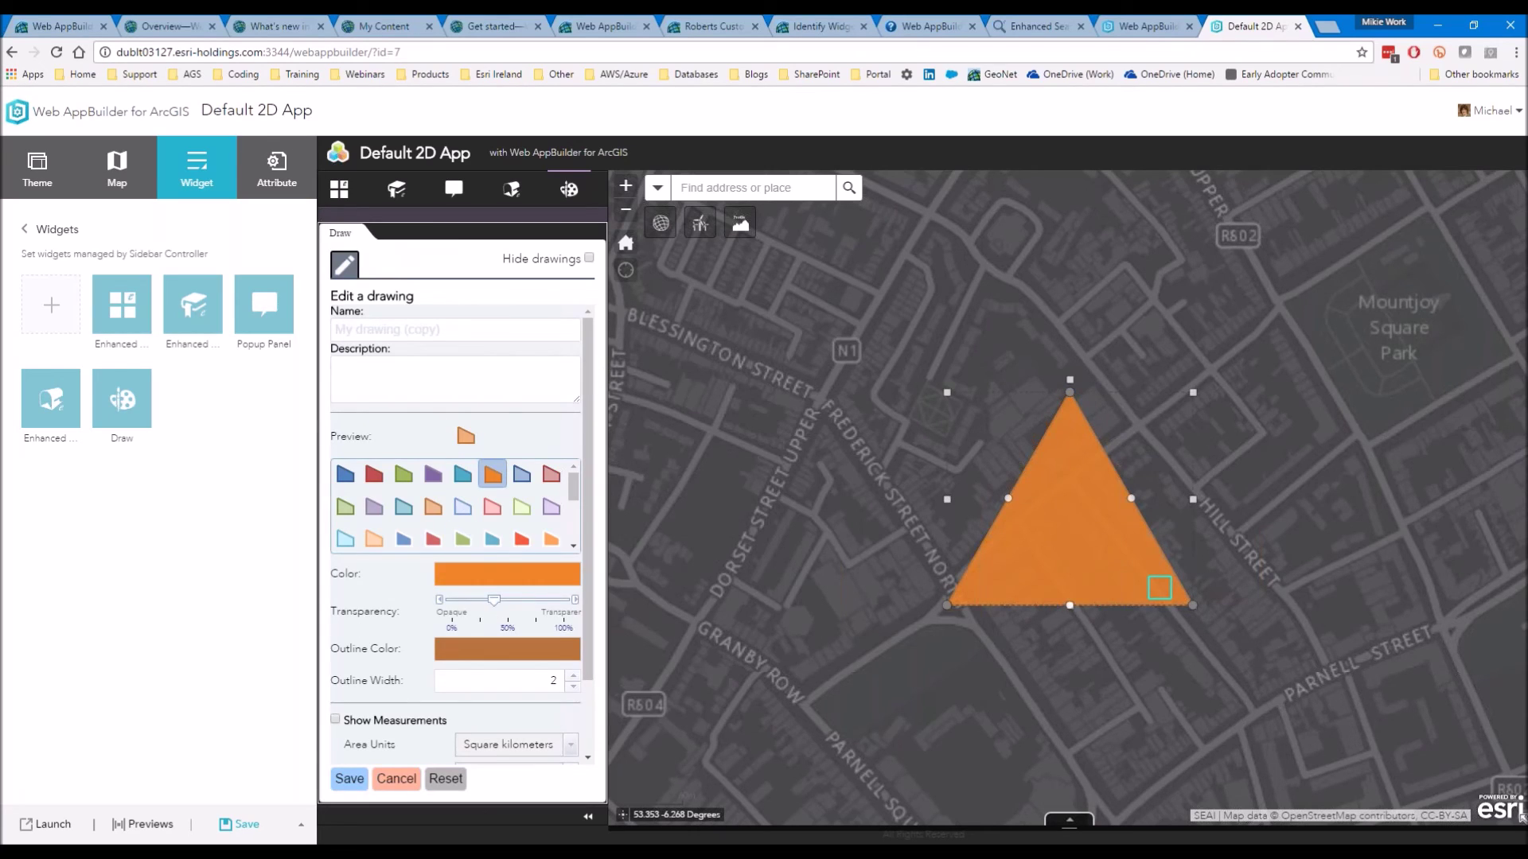
left_click(478, 651)
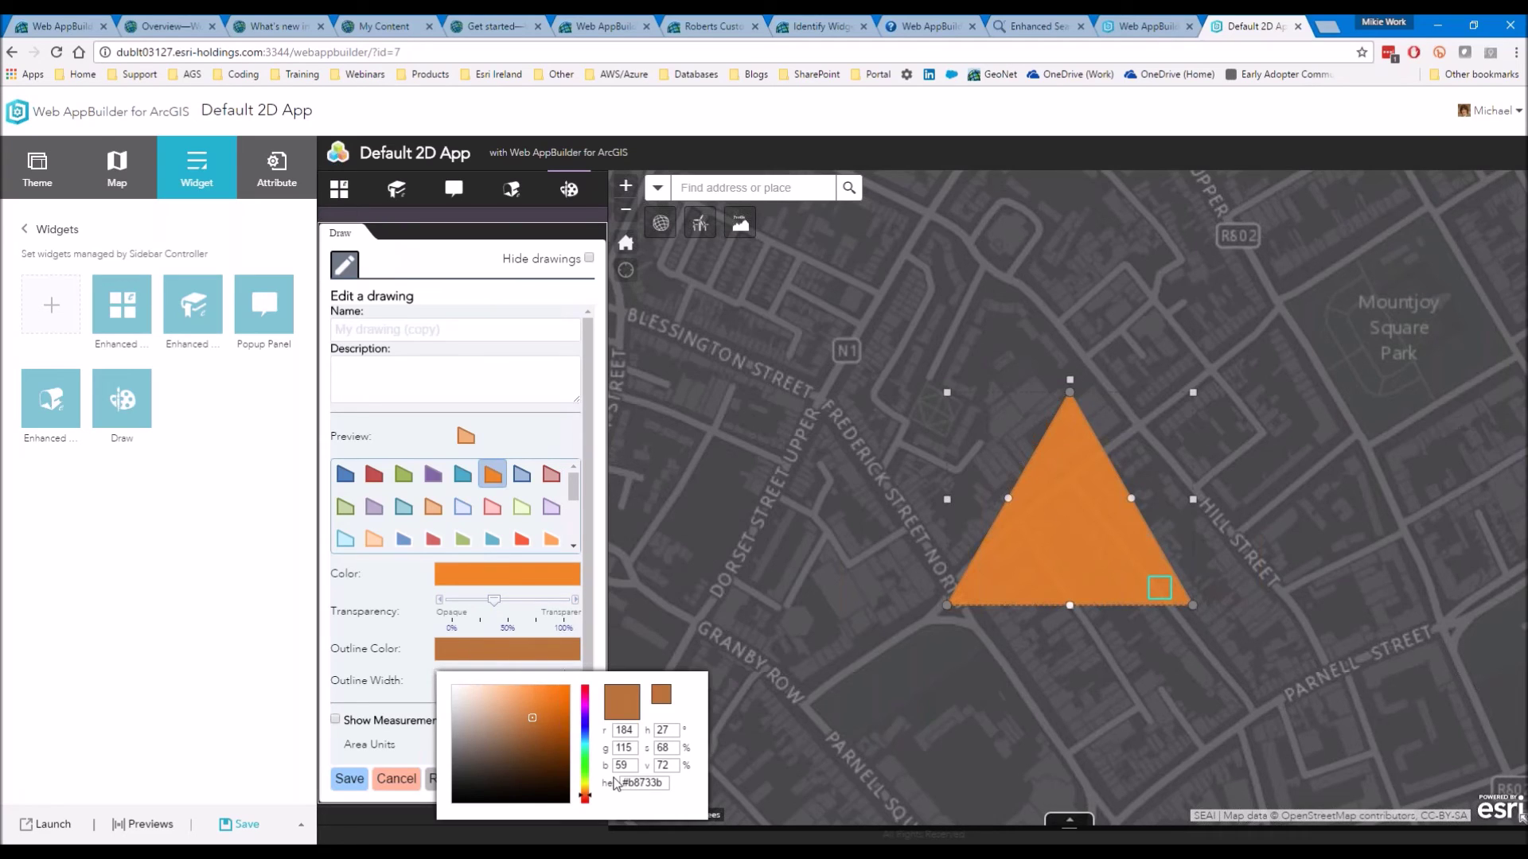
left_click(584, 768)
left_click(563, 702)
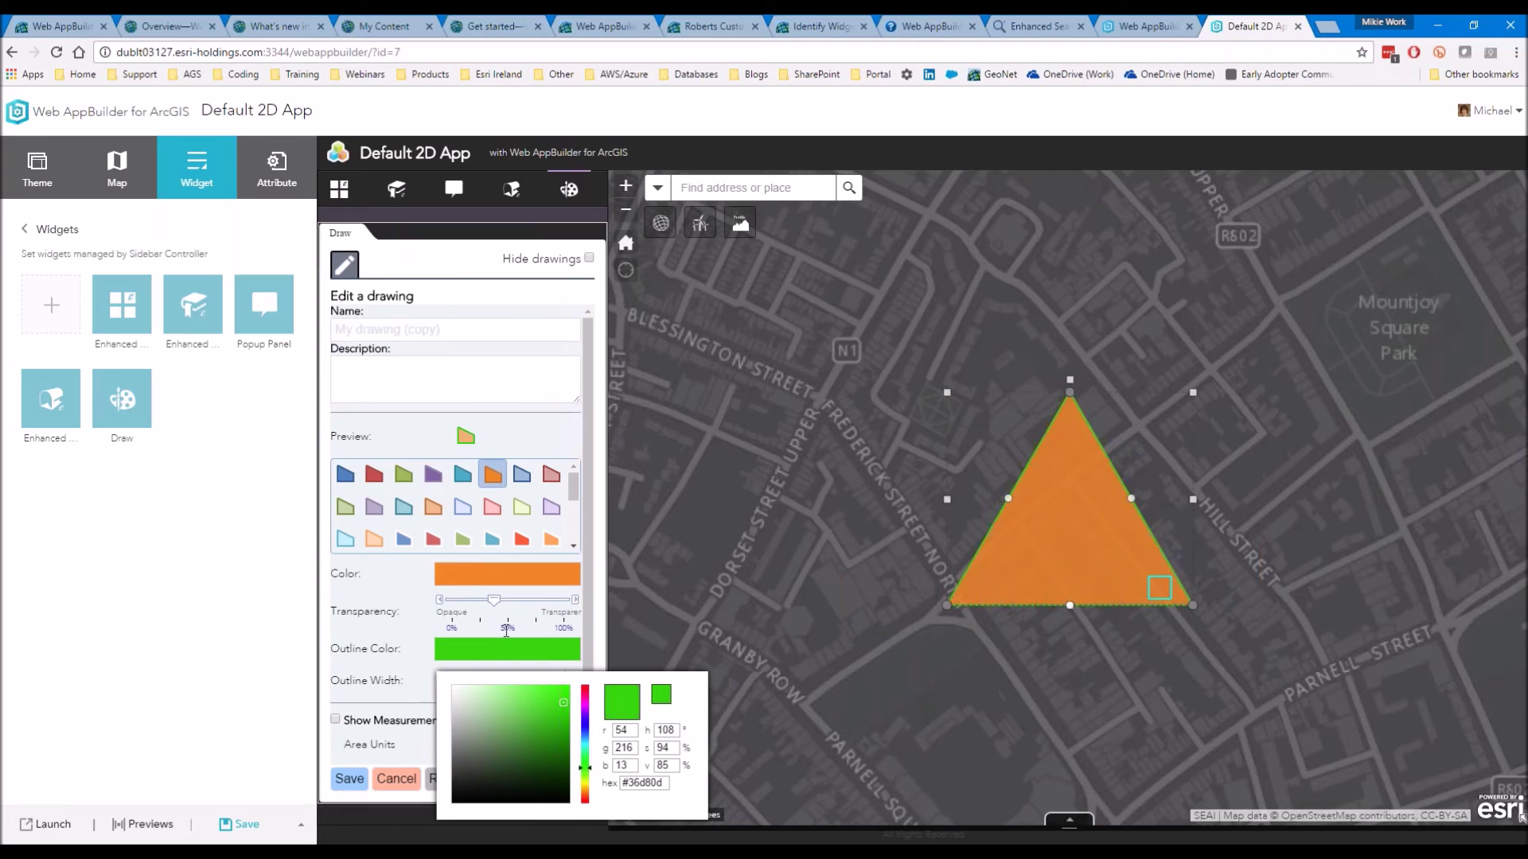
left_click(477, 382)
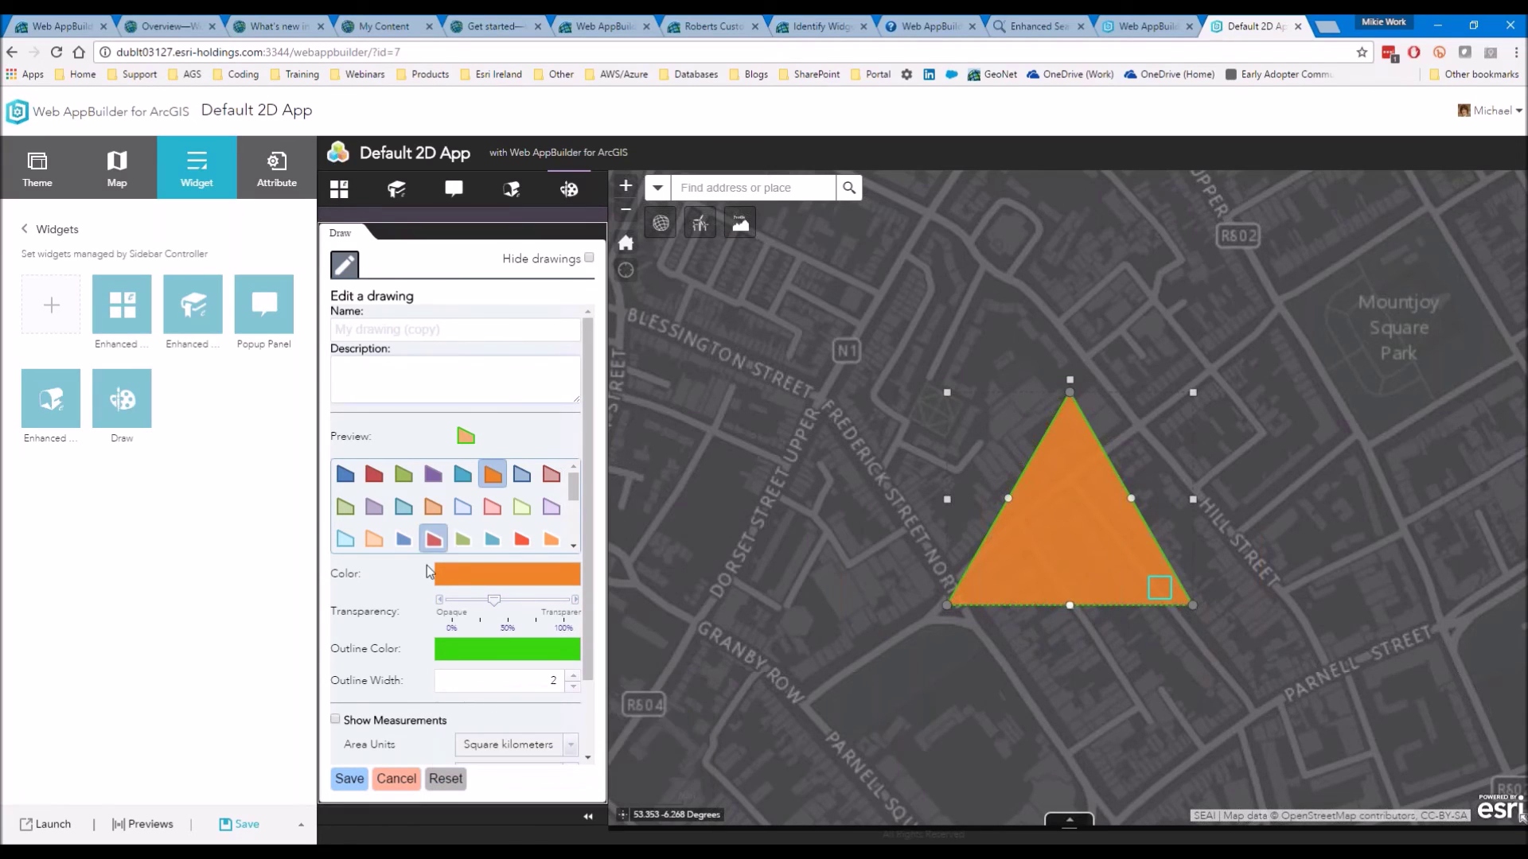
scroll(528, 592, "down", 2)
left_click(573, 586)
left_click(573, 586)
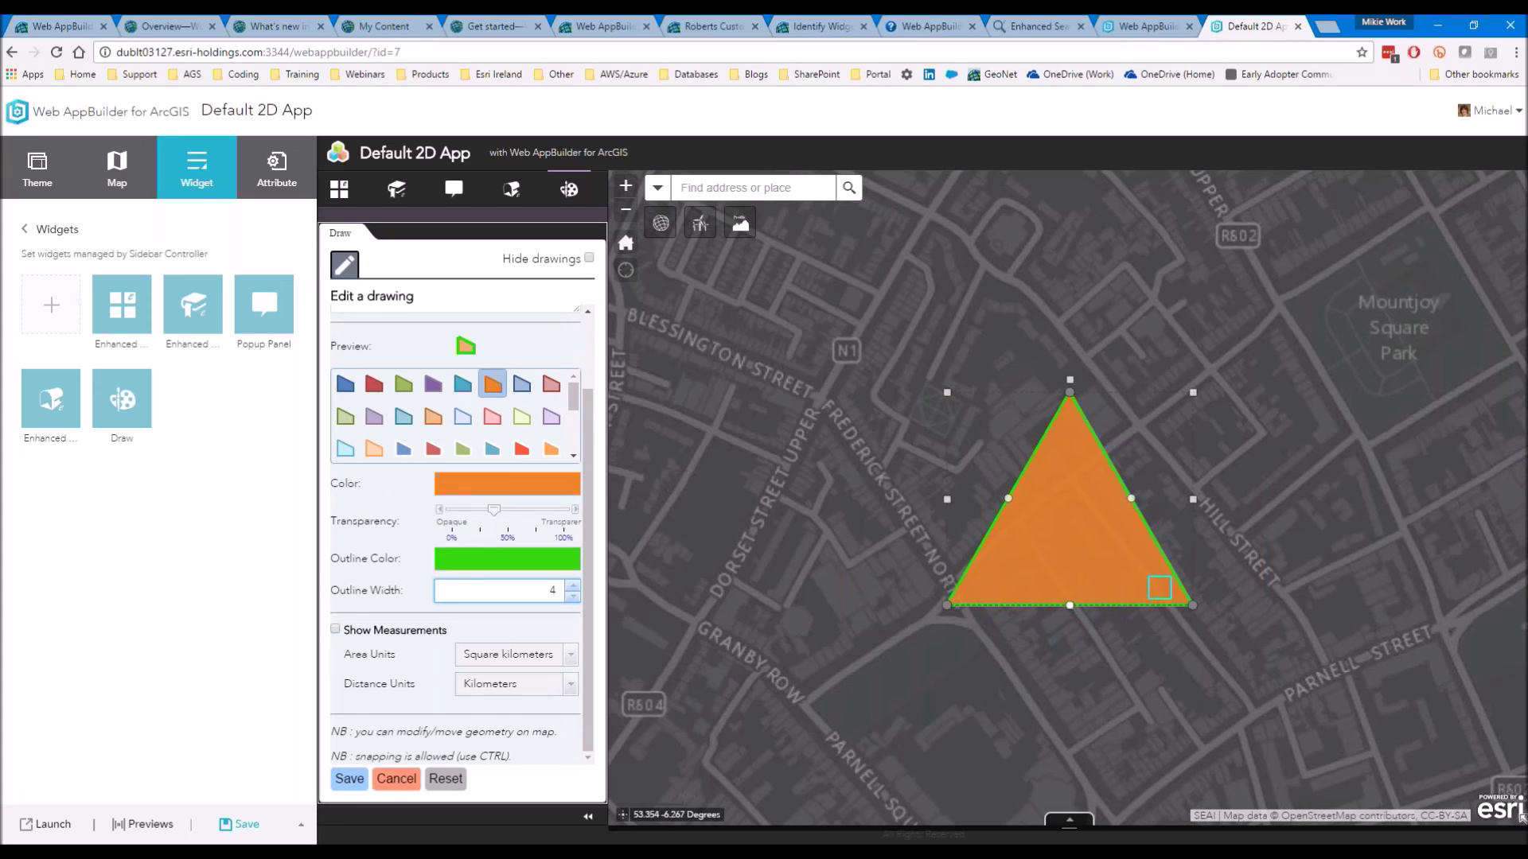
left_click(352, 782)
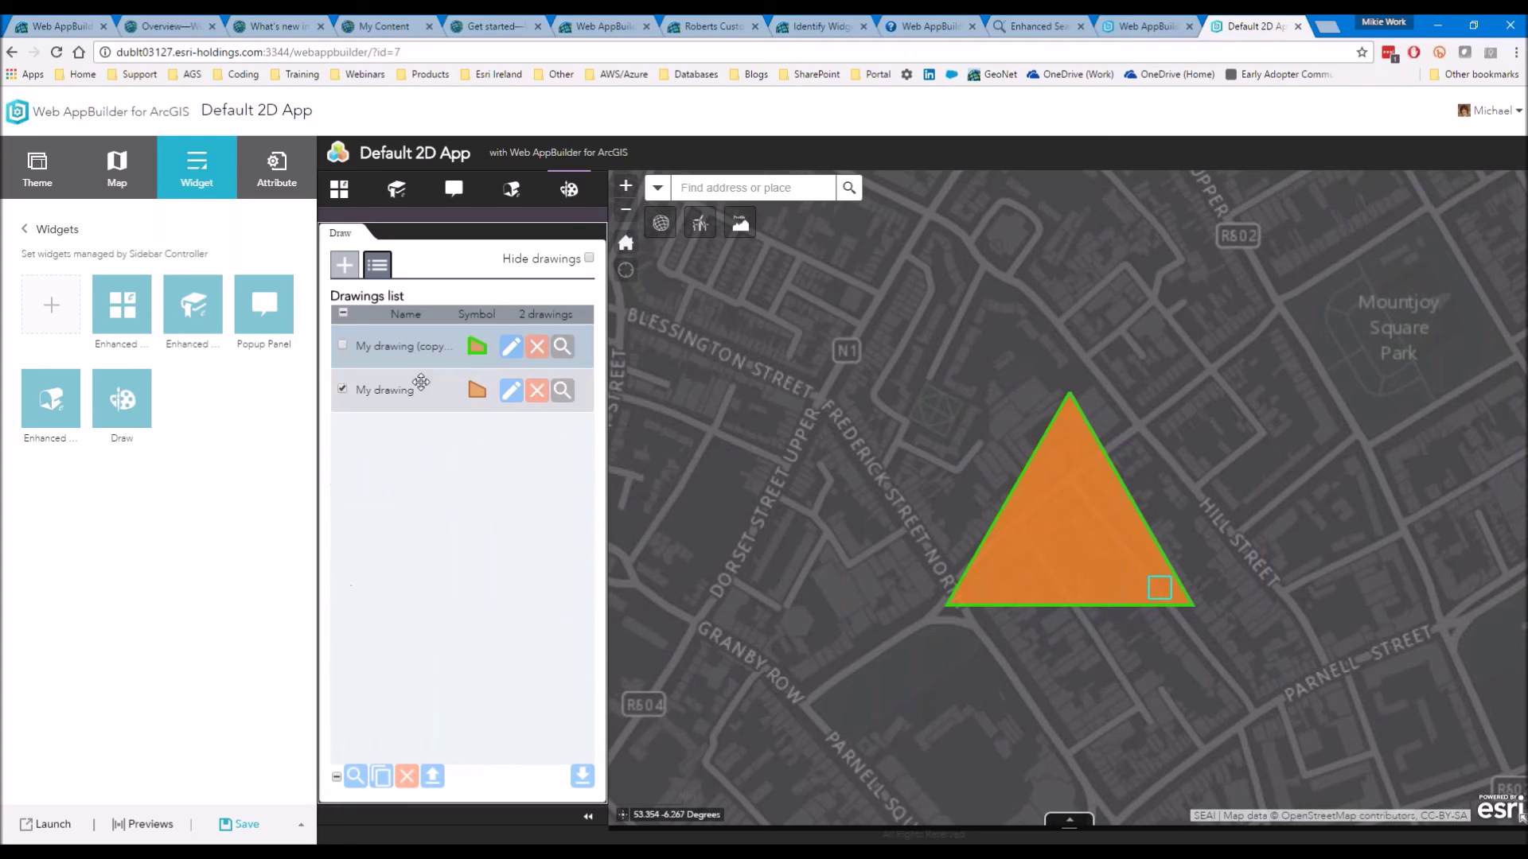
- Reorder My drawing in the list and toggle Hide drawings off and on
mouse_move(410, 396)
left_mouse_down()
mouse_move(401, 350)
mouse_move(406, 412)
mouse_move(421, 350)
left_mouse_up()
left_click(589, 259)
left_click(589, 258)
left_click(345, 264)
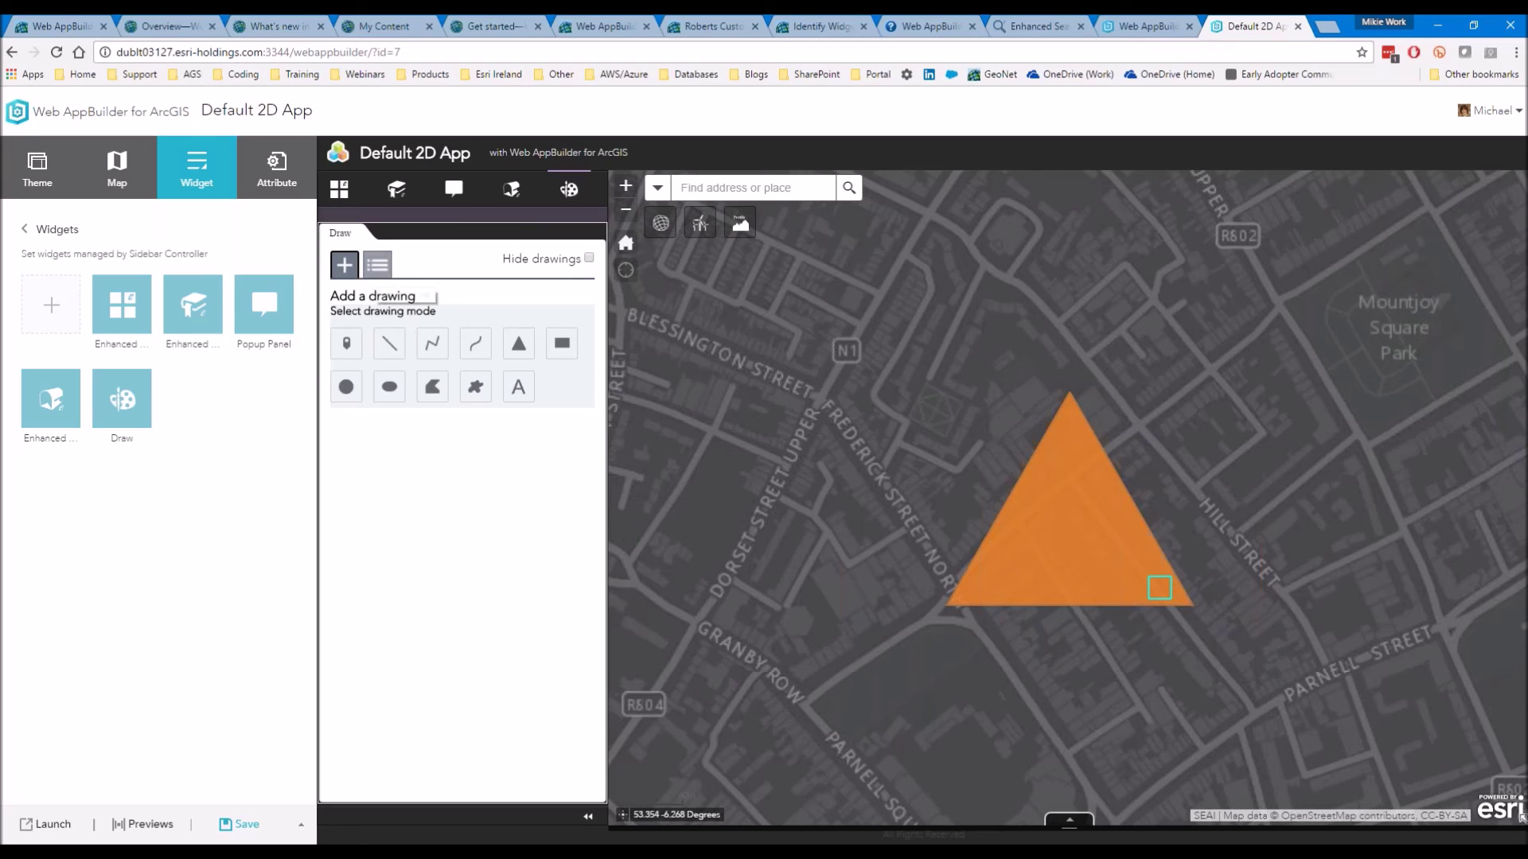
- Save the Default 2D App, collapse the Enhanced Basemap Gallery panel and zoom out
left_click(378, 265)
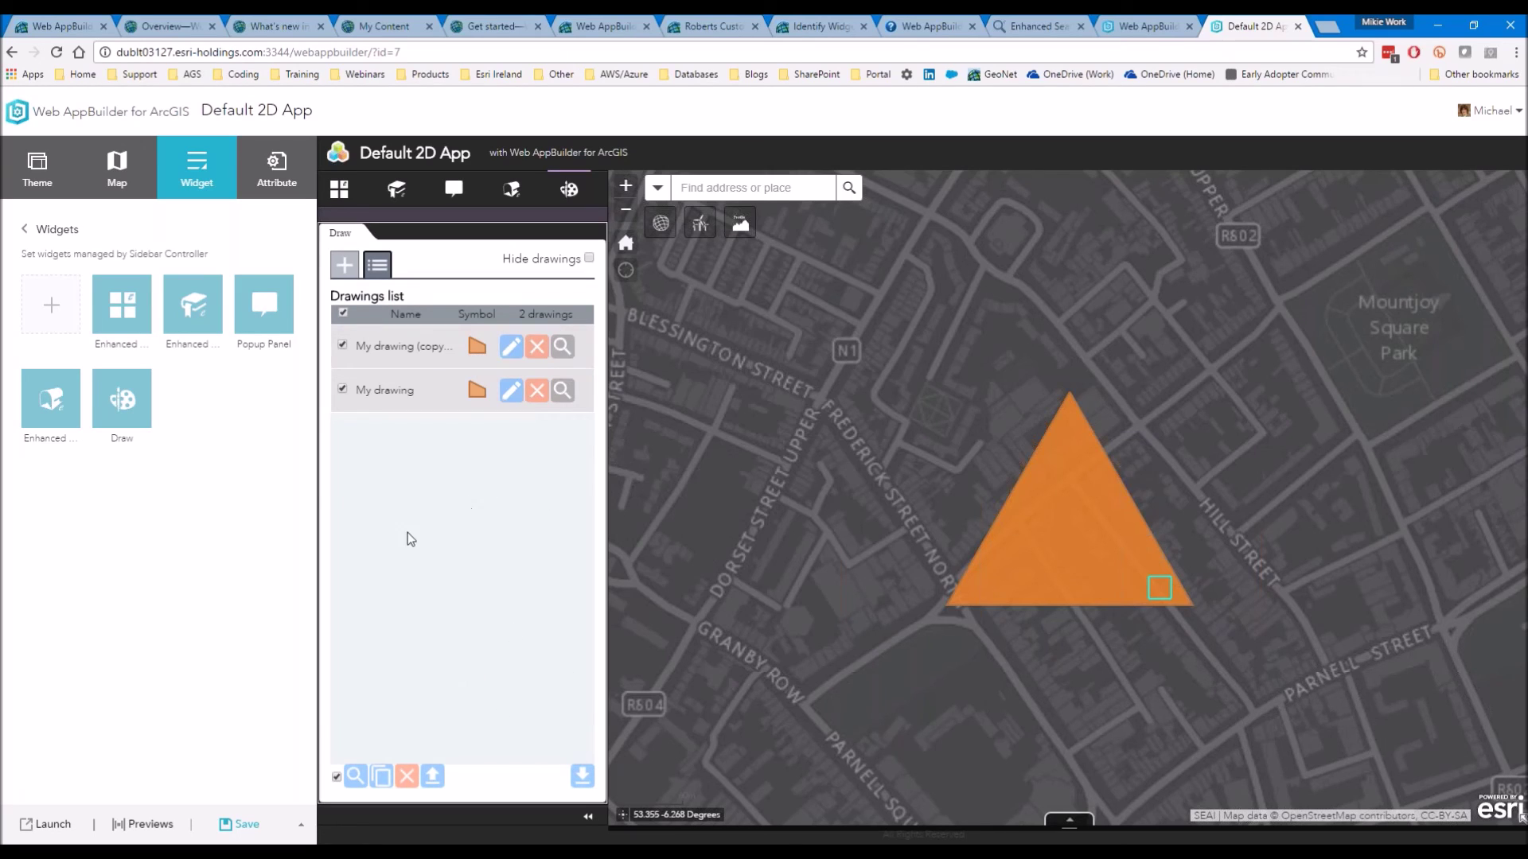
left_click(247, 827)
left_click(340, 191)
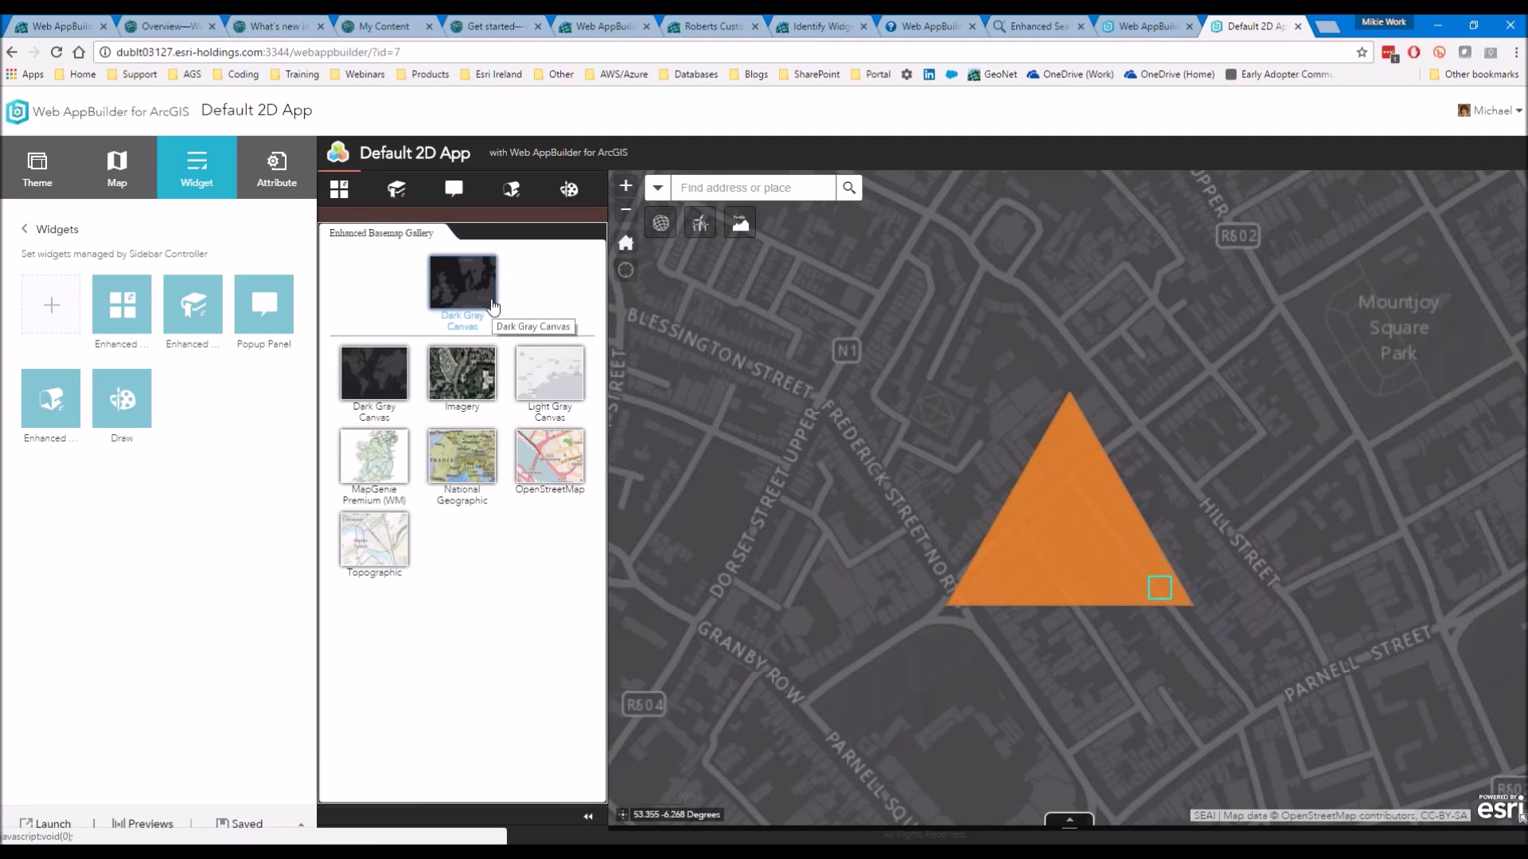
left_click(589, 817)
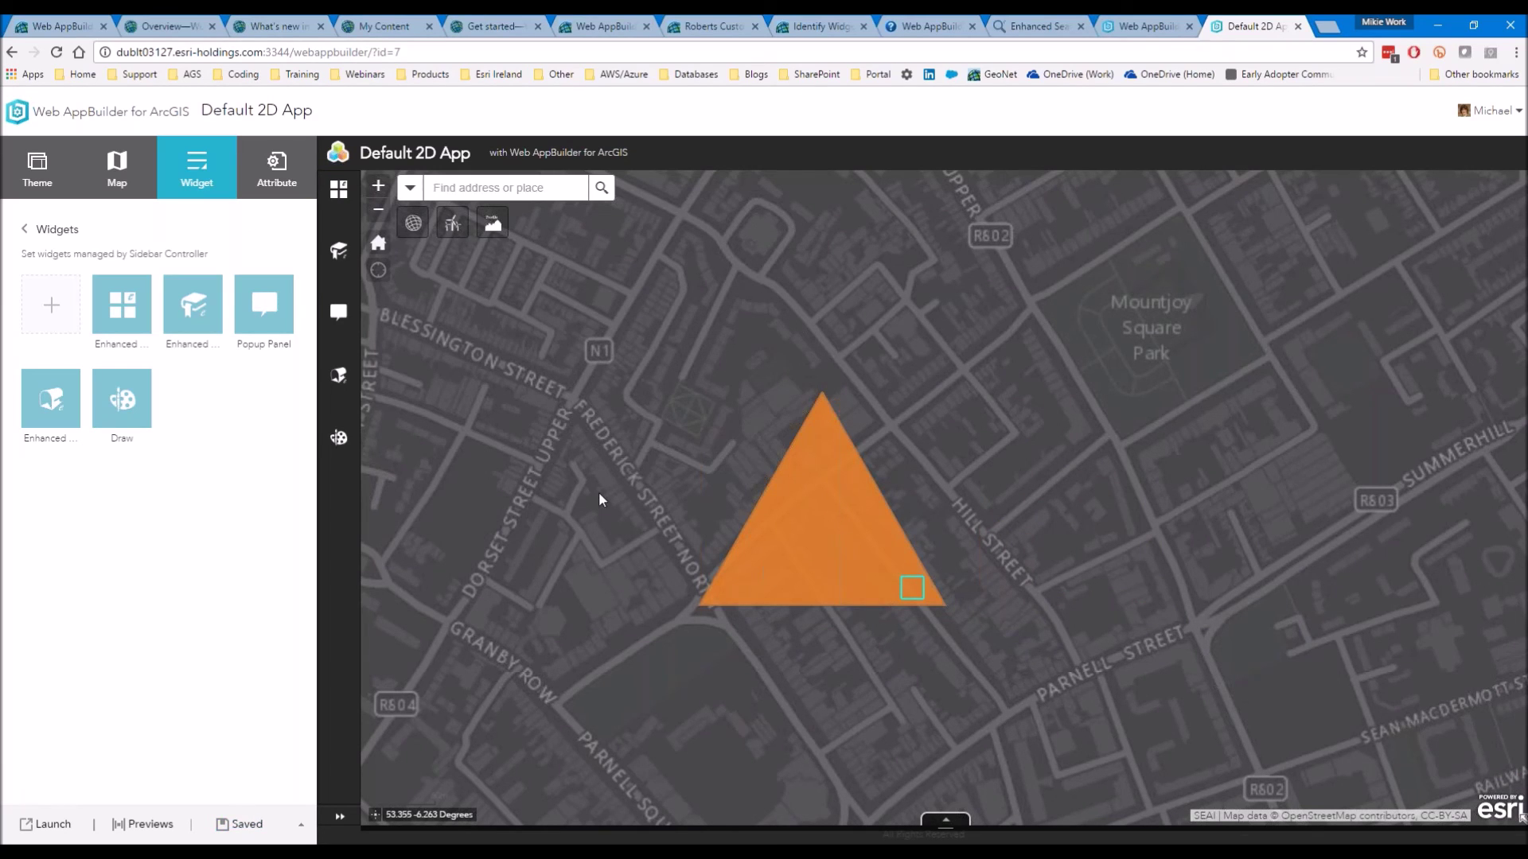
scroll(598, 492, "down", 2)
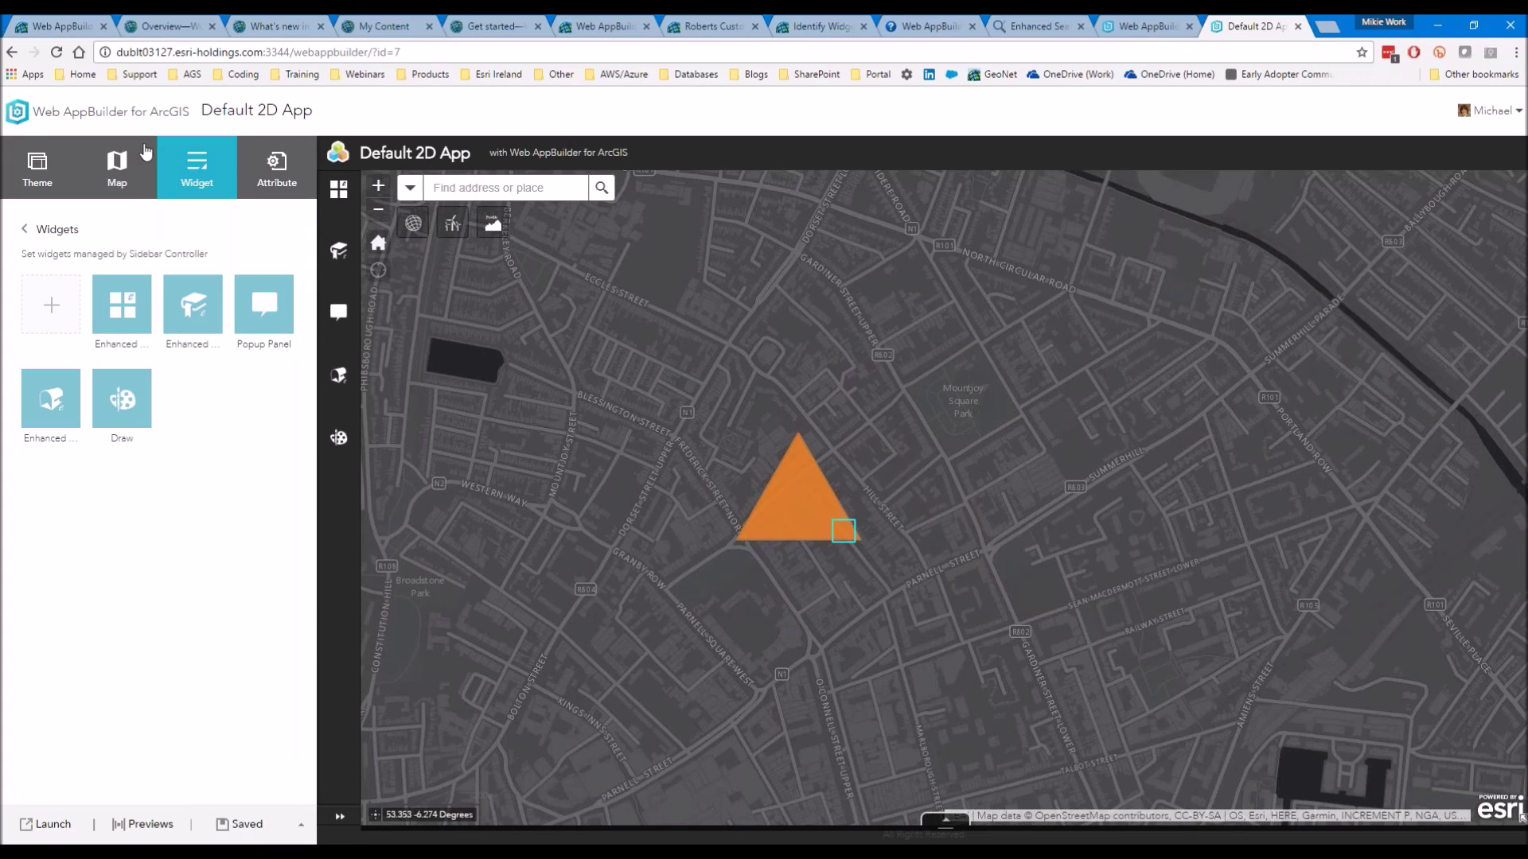
- Download Default 2D App.zip from the apps list and open File Explorer at This PC
left_click(42, 119)
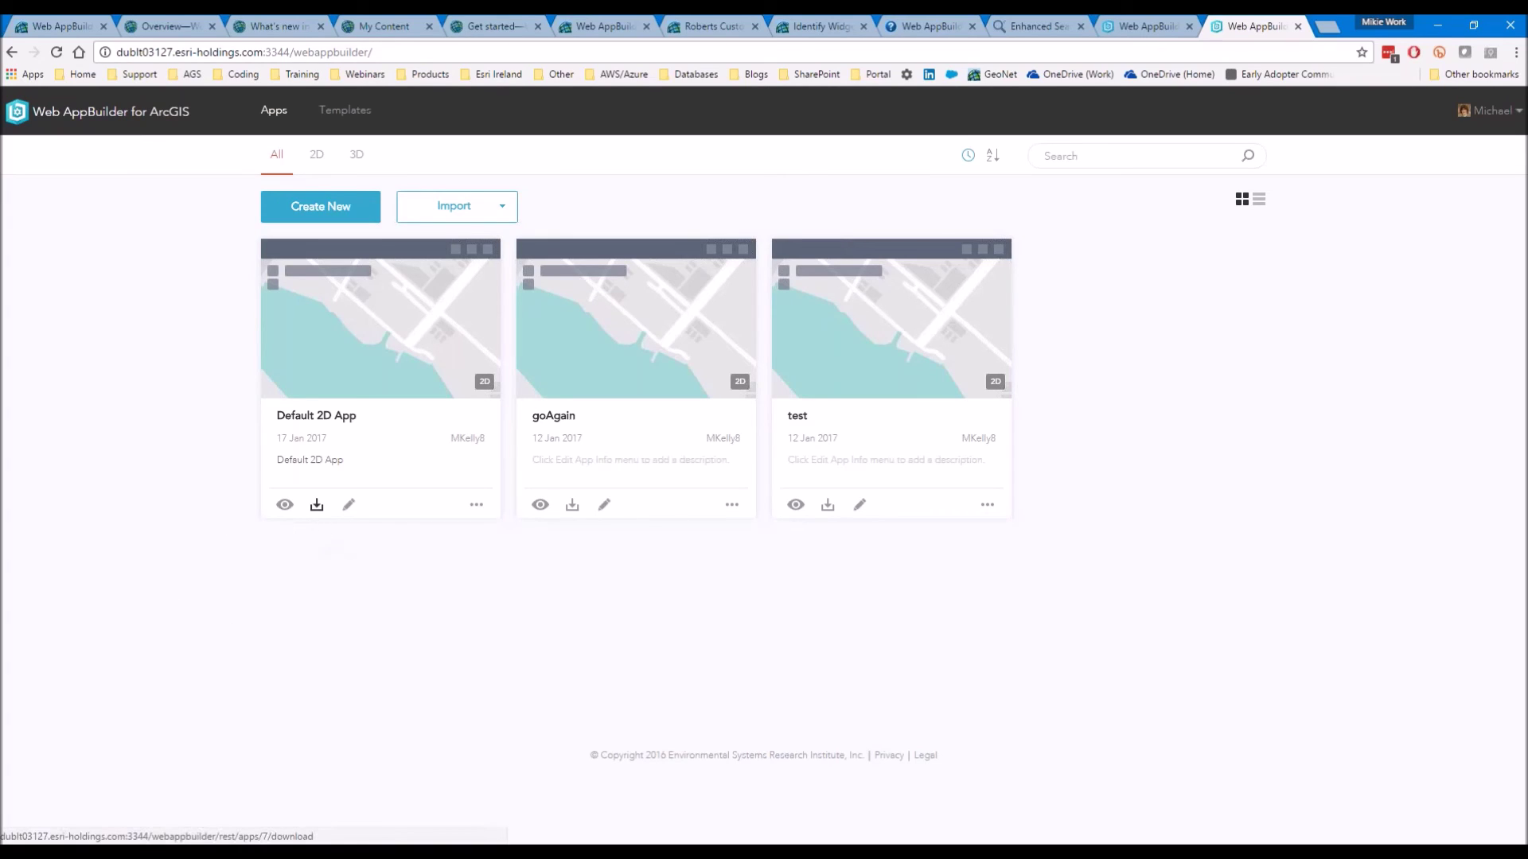
left_click(316, 504)
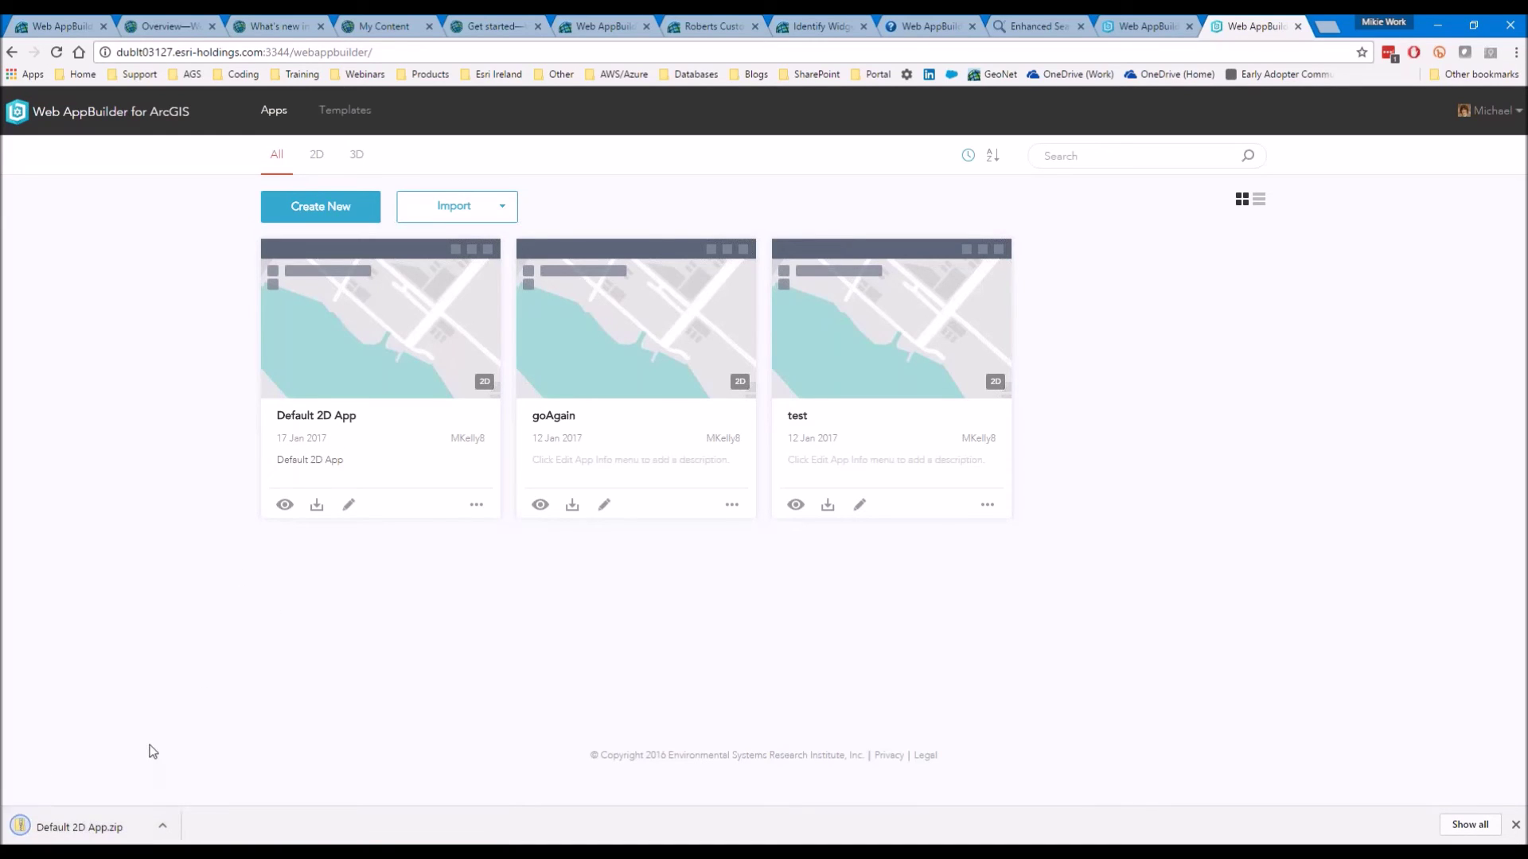
key("super+e")
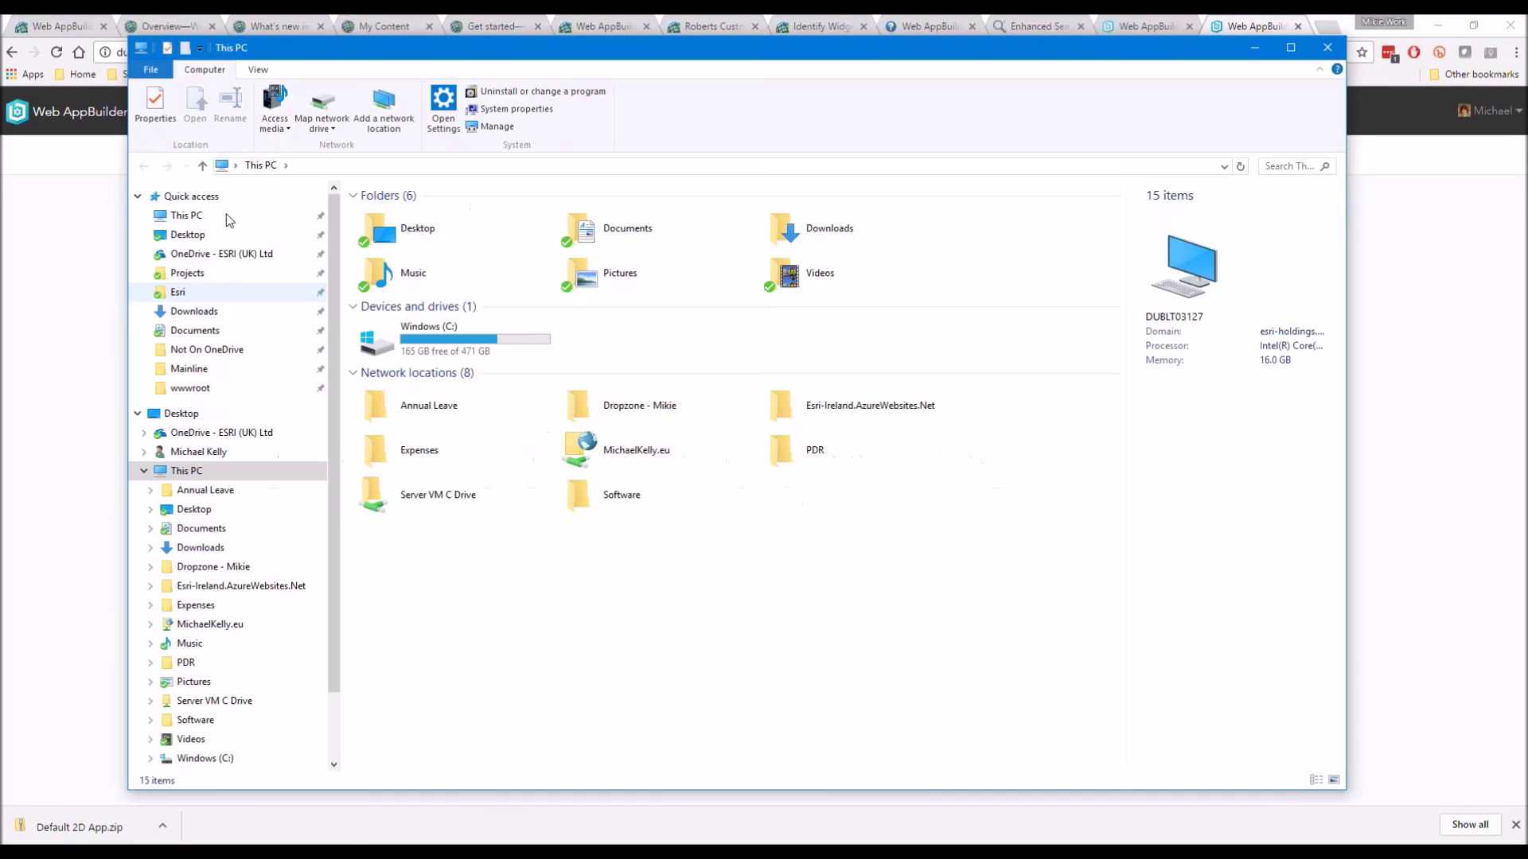
- Move Default 2D App.zip from Downloads into wwwroot, approving administrator permission
left_click(246, 312)
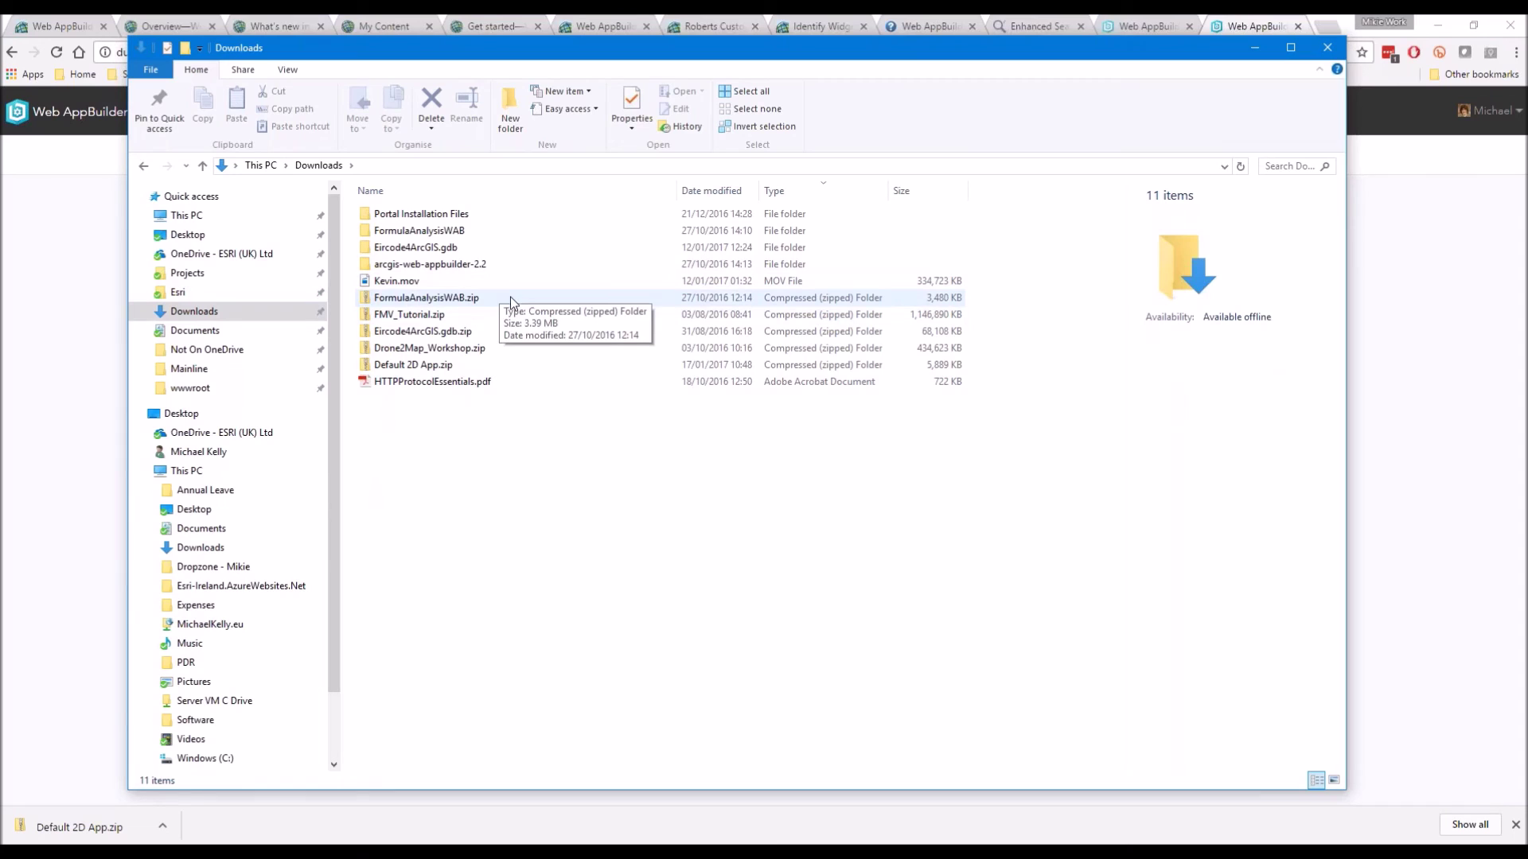
left_click(506, 364)
left_click(245, 386)
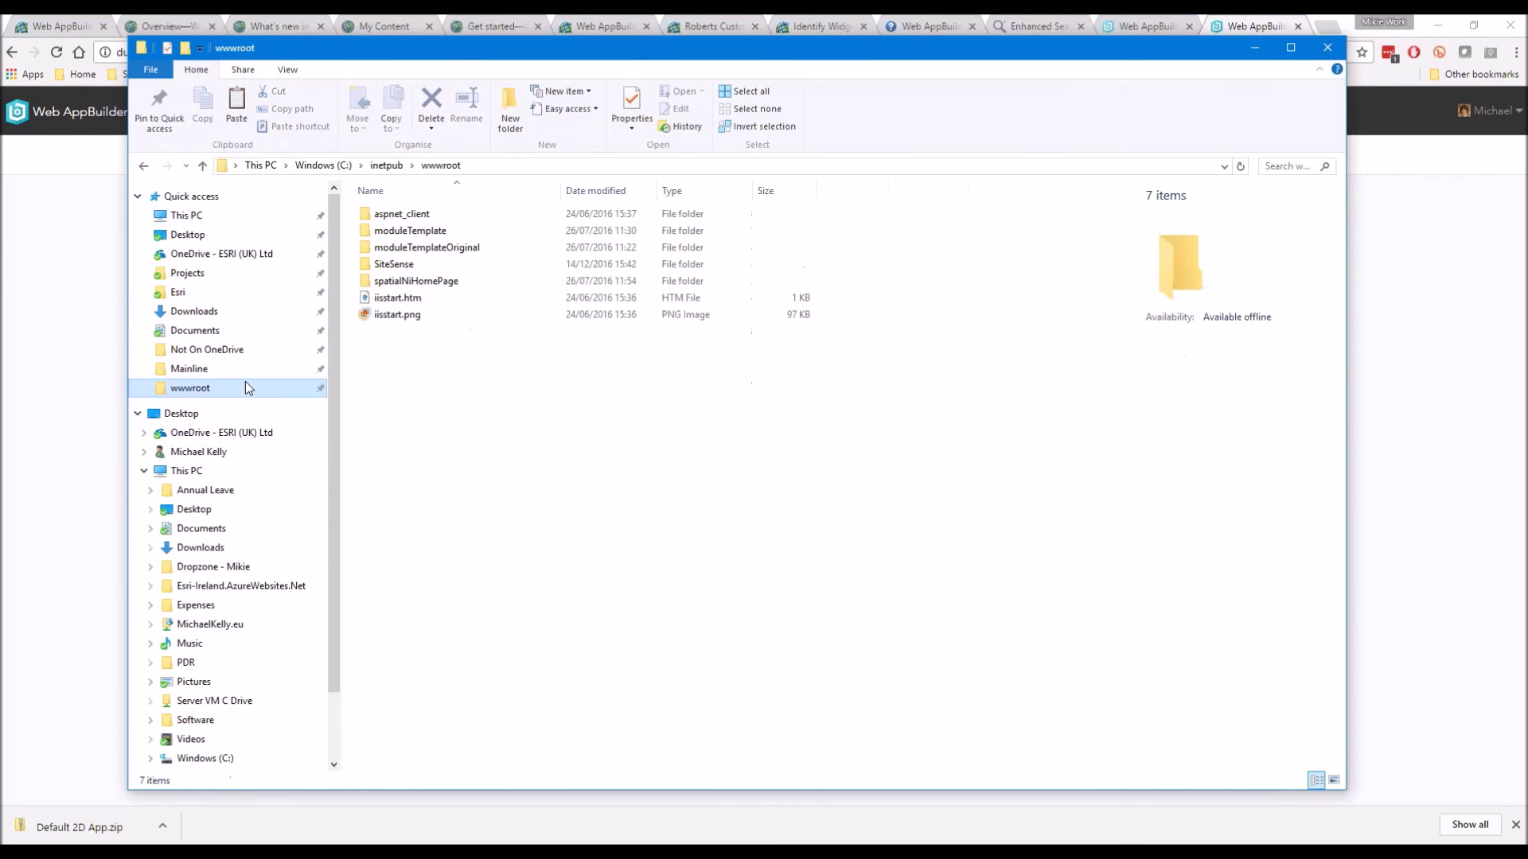
right_click(486, 404)
mouse_move(593, 597)
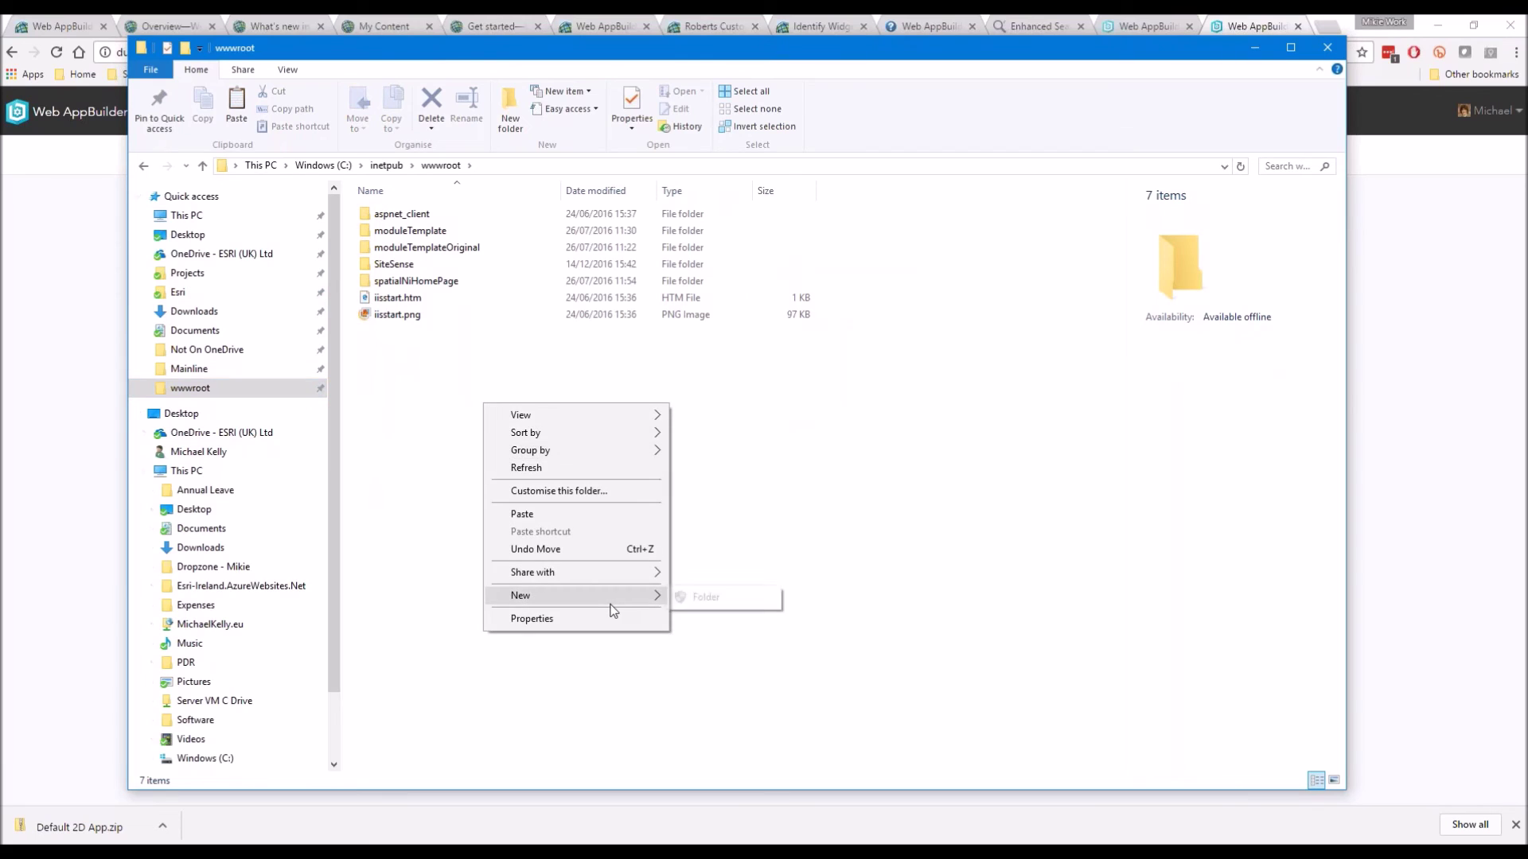
left_click(574, 517)
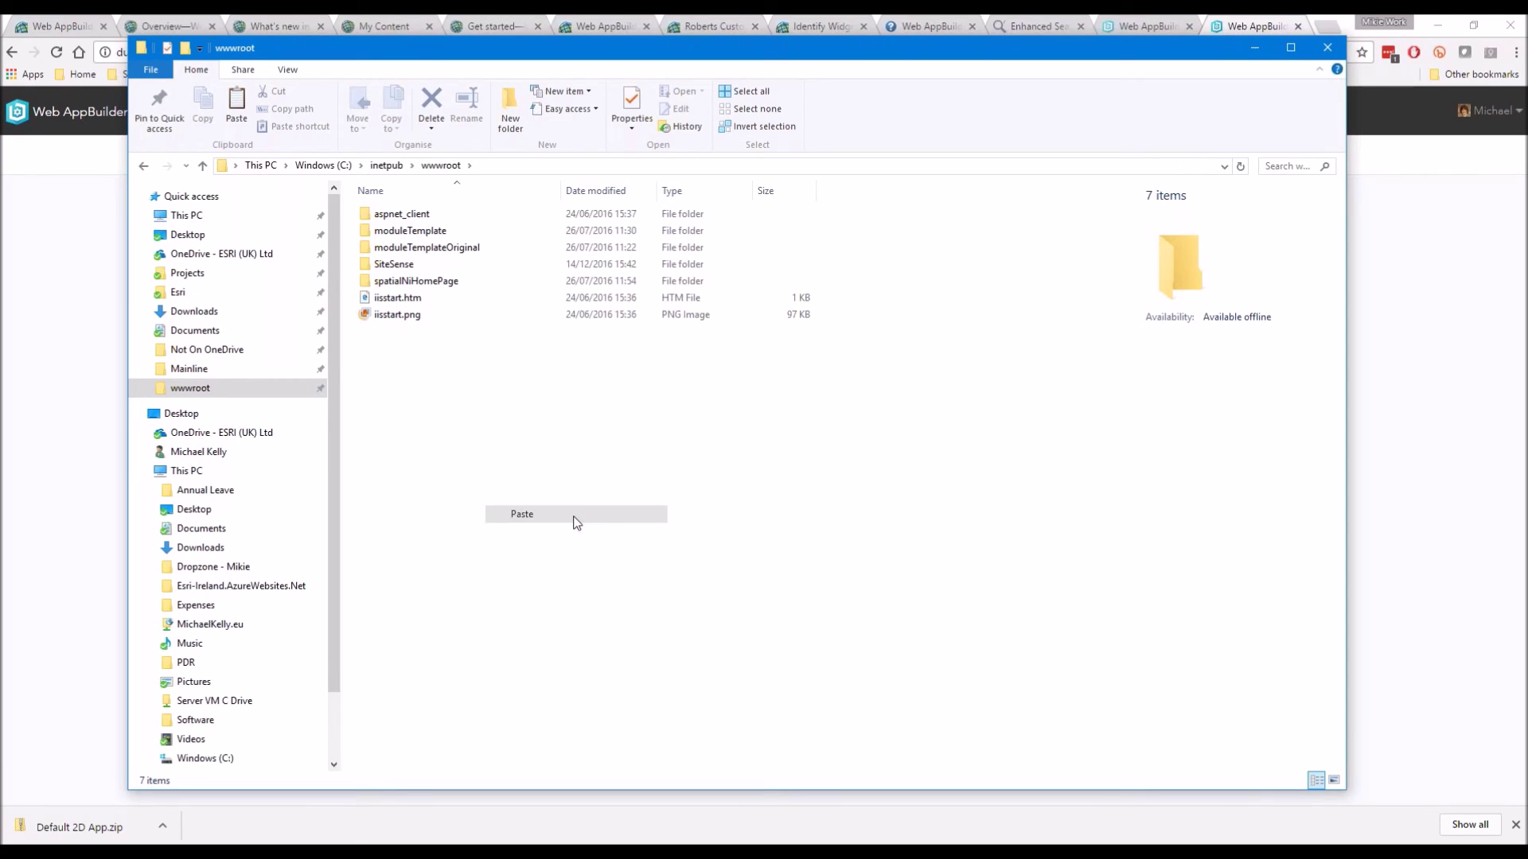
key("Return")
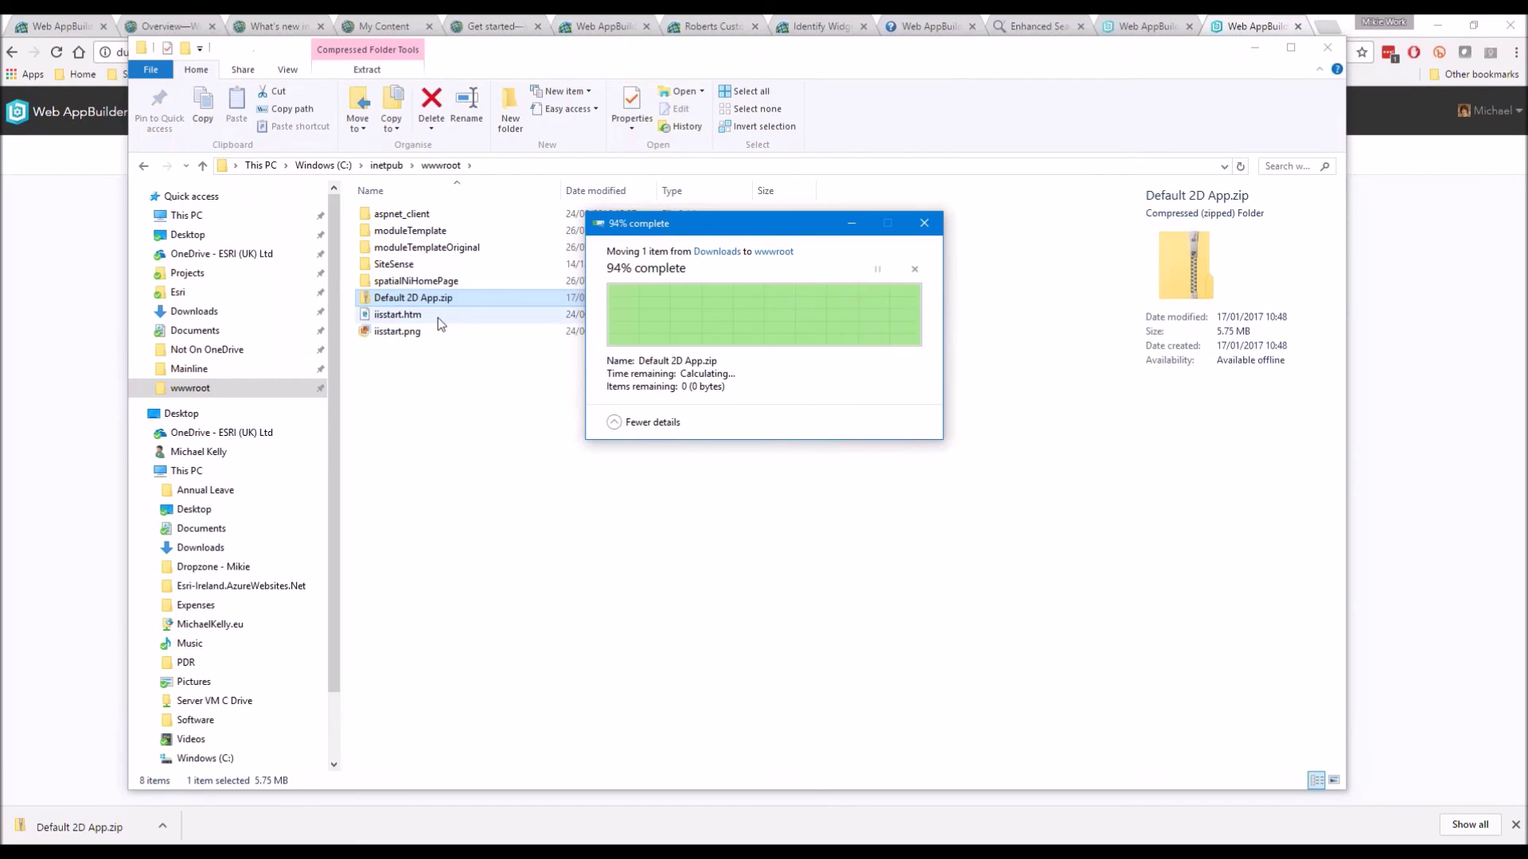
- Extract Default 2D App.zip into a Default 2D App folder and reselect the zip
right_click(423, 297)
mouse_move(531, 365)
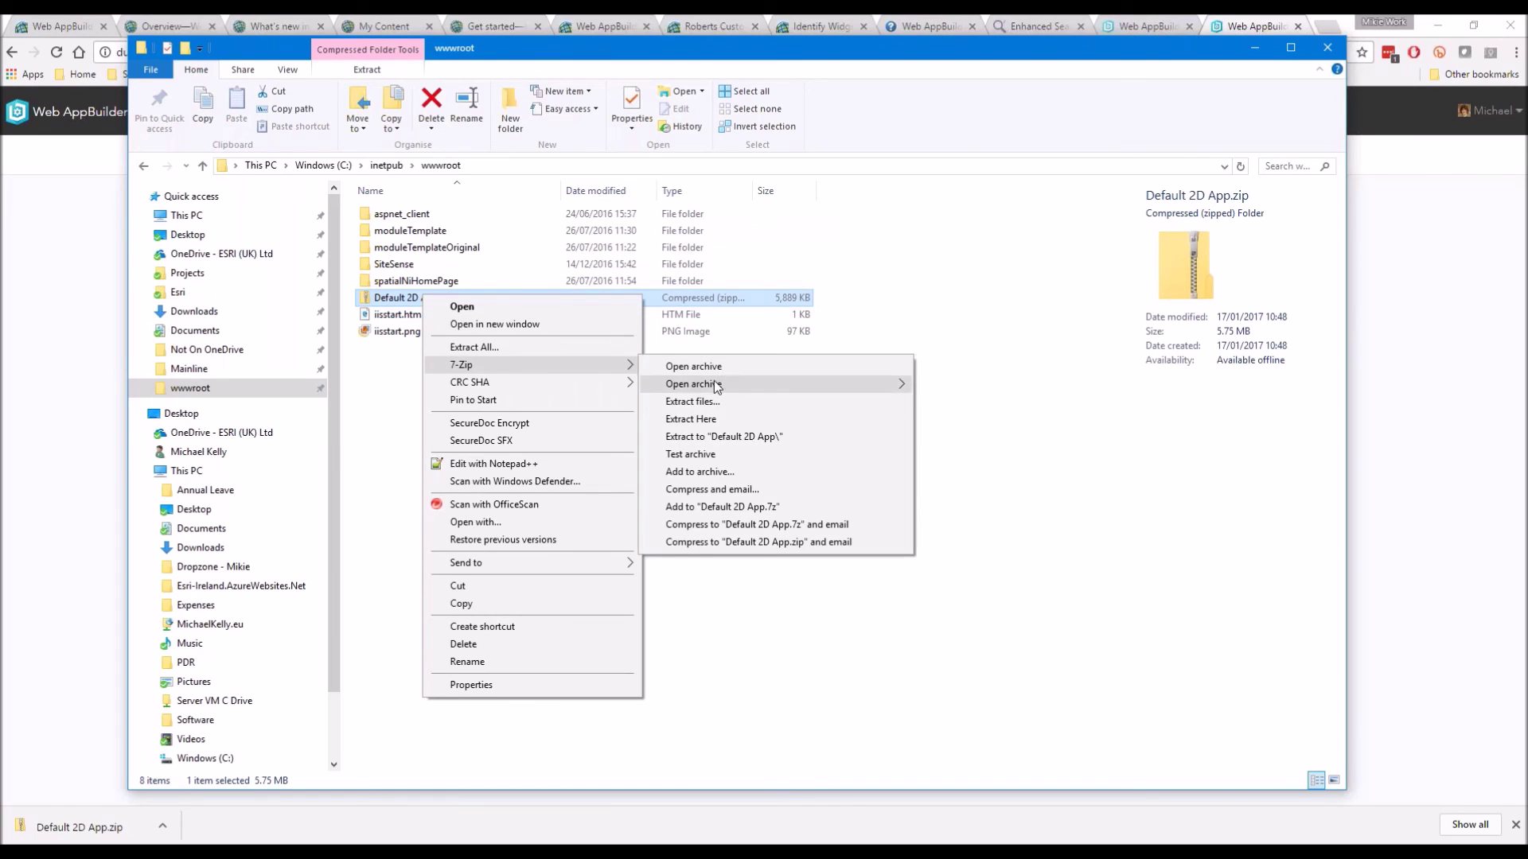
left_click(724, 436)
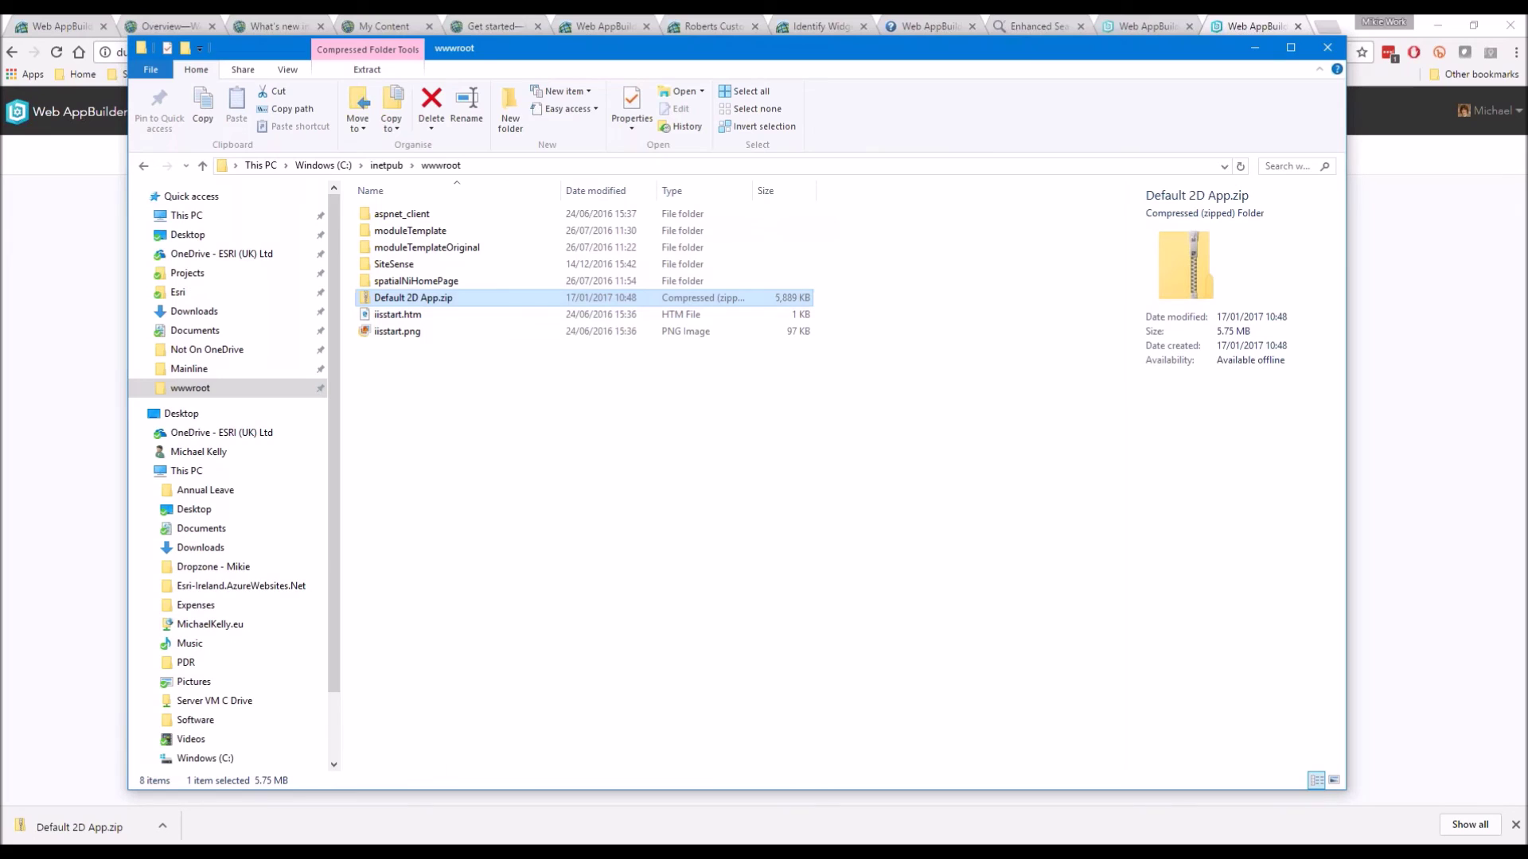
left_click(494, 446)
left_click(483, 306)
- Minimise the browser and wwwroot windows and browse up to C:\WabDevEd
left_click(1438, 25)
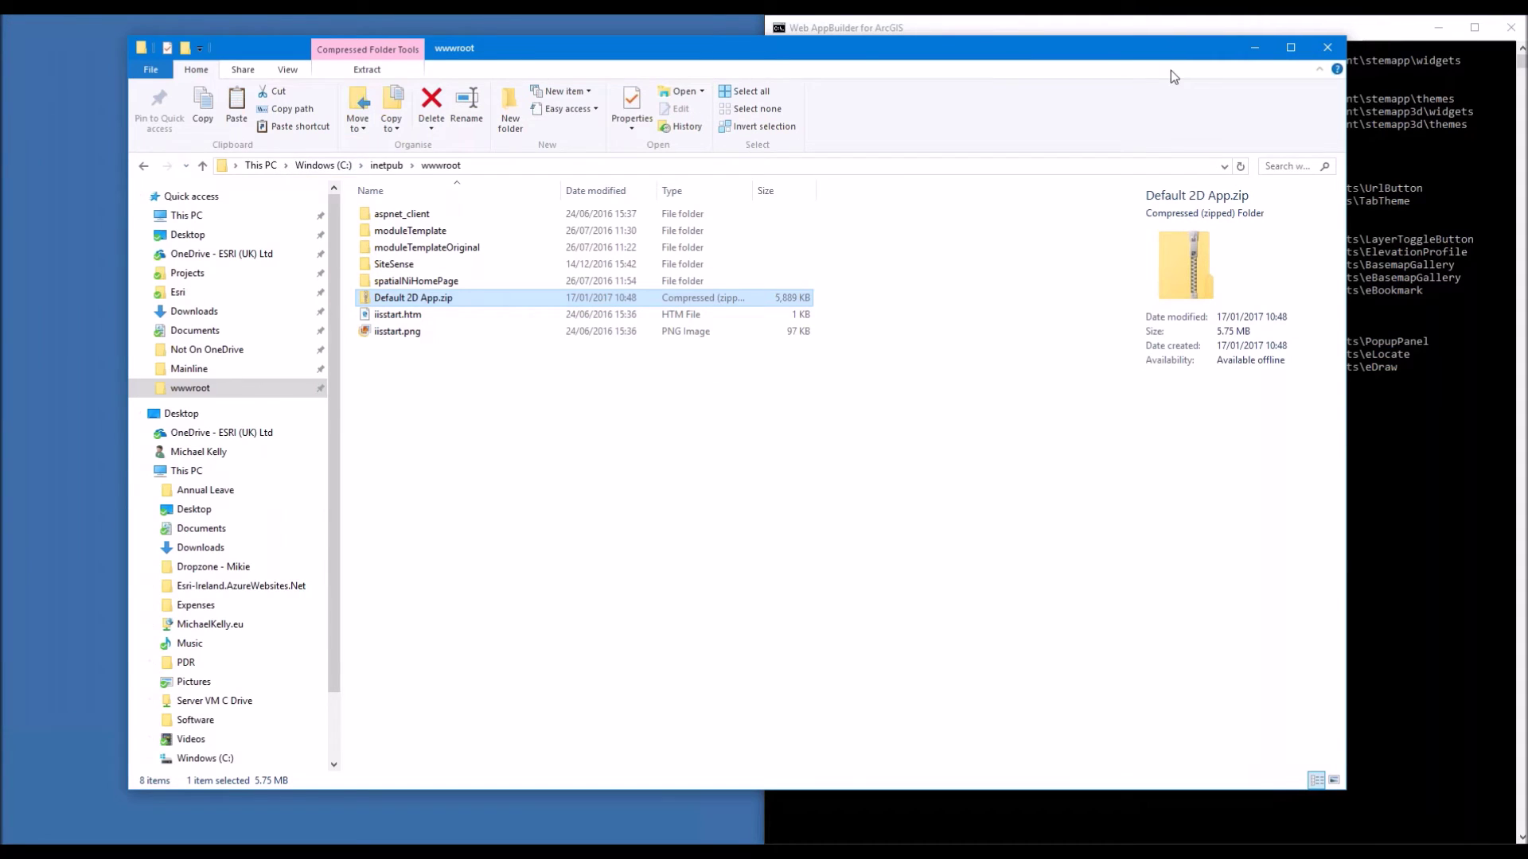
left_click(1254, 47)
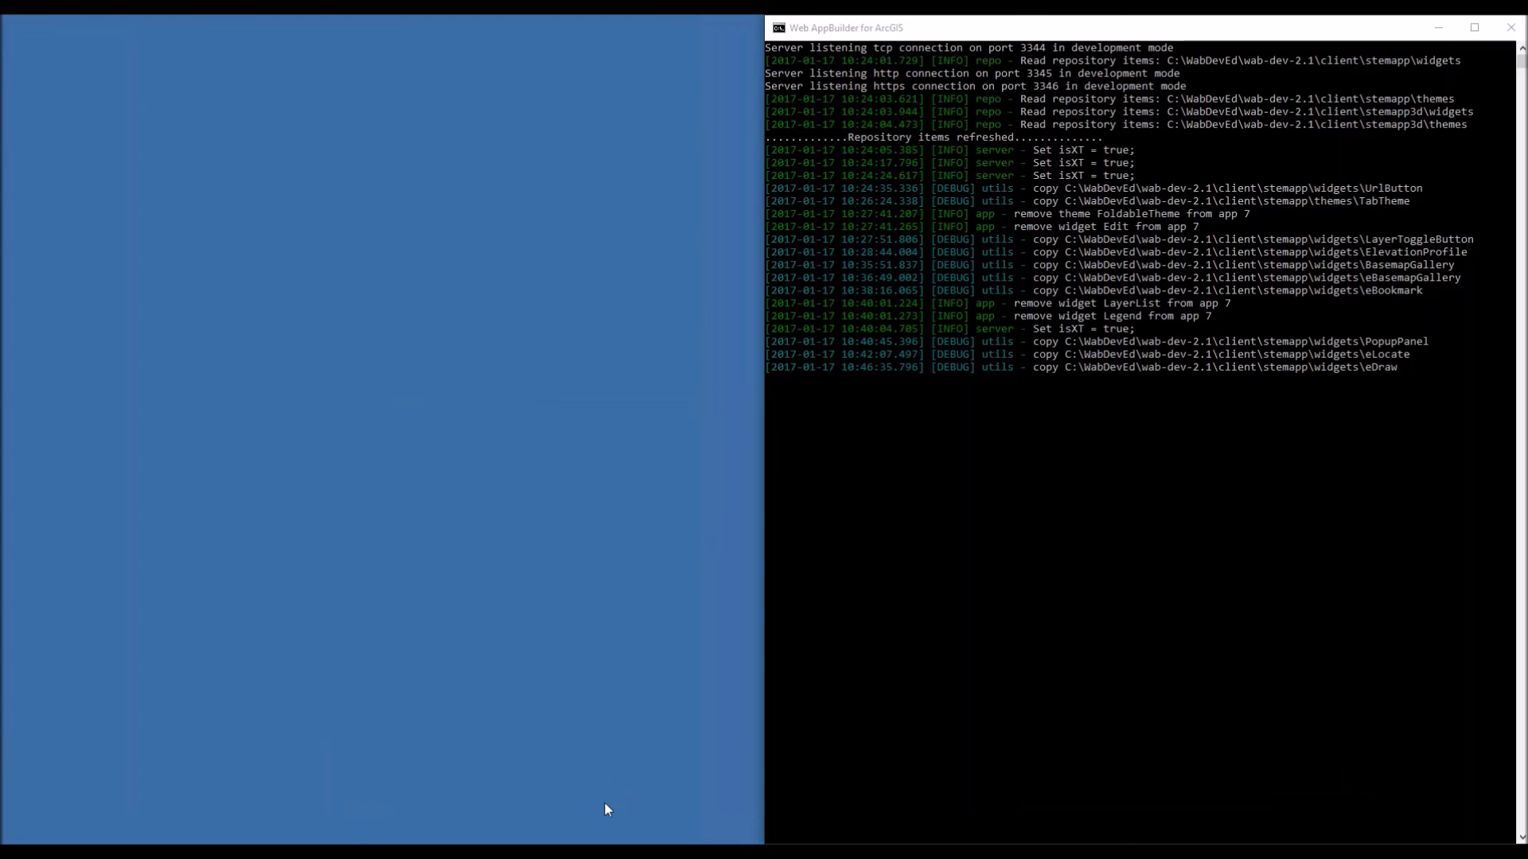
key("alt+Tab")
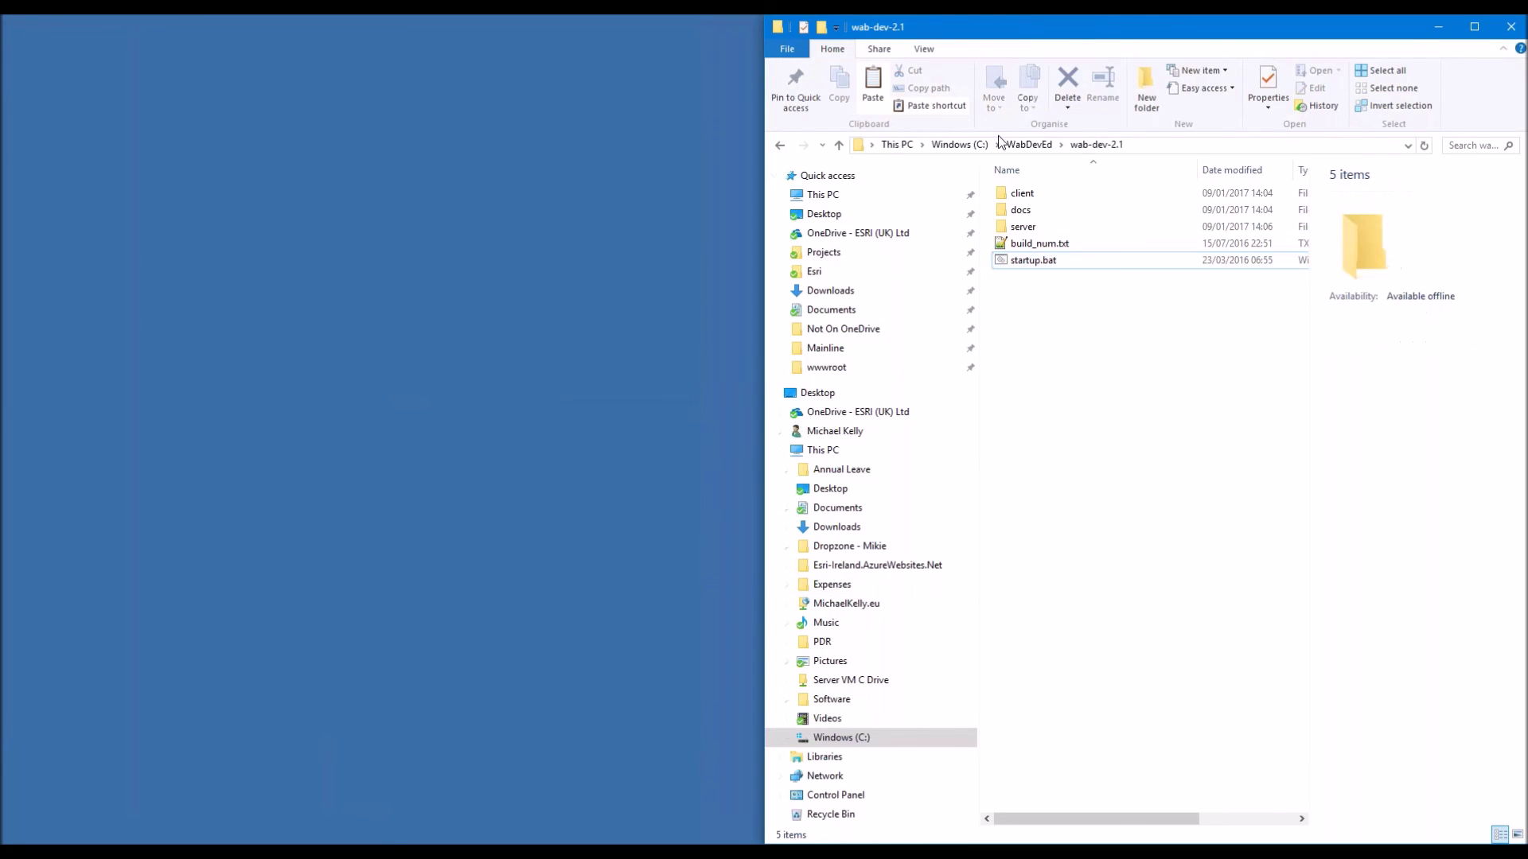
left_click(1028, 144)
right_click(1067, 309)
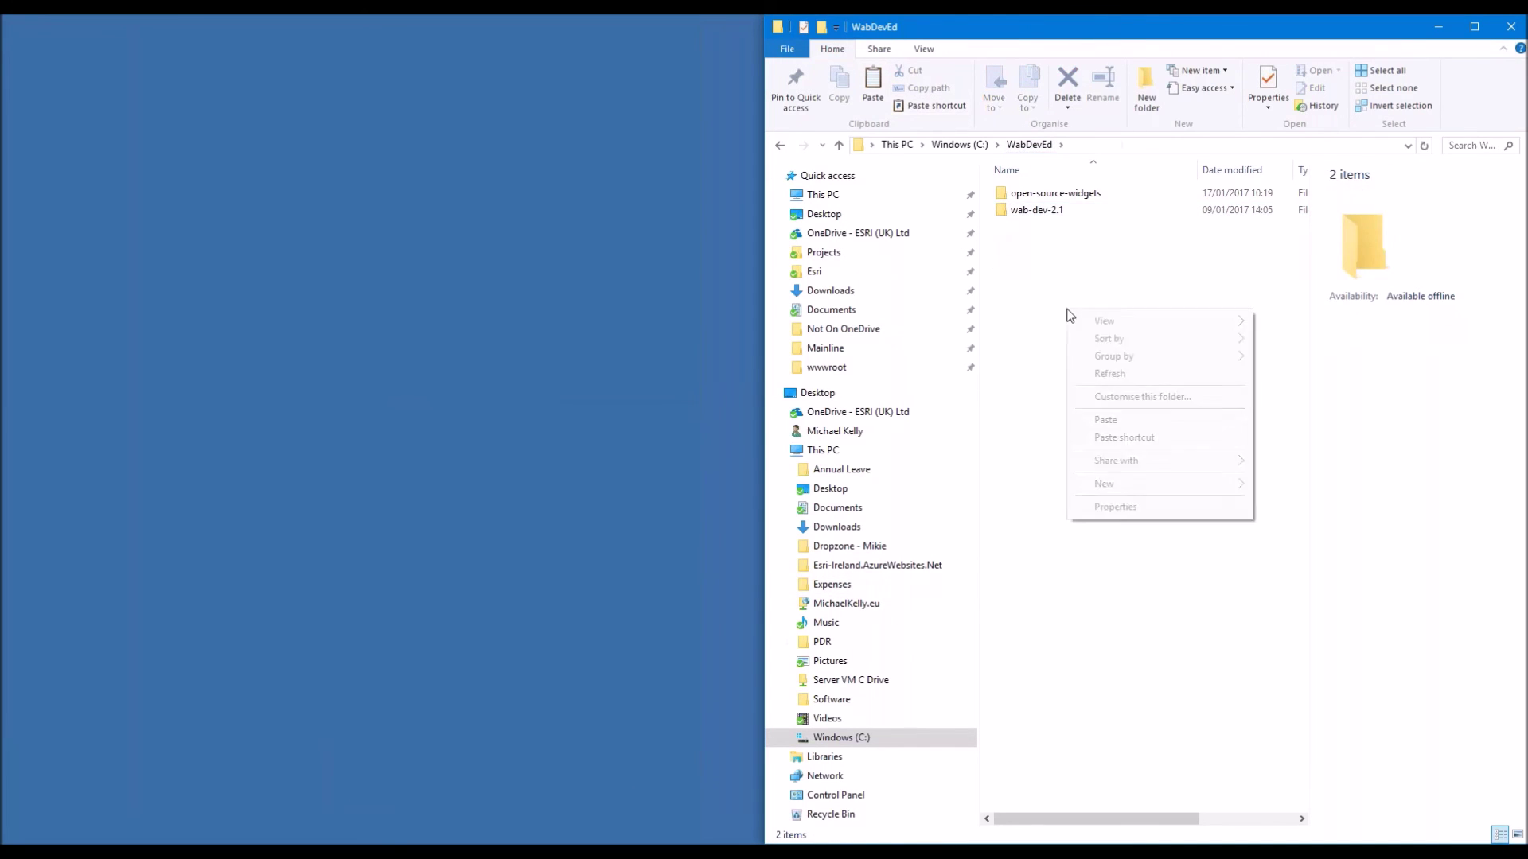
- Paste Default 2D App.zip into WabDevEd and extract it there with Extract Here
left_click(1179, 423)
right_click(1052, 227)
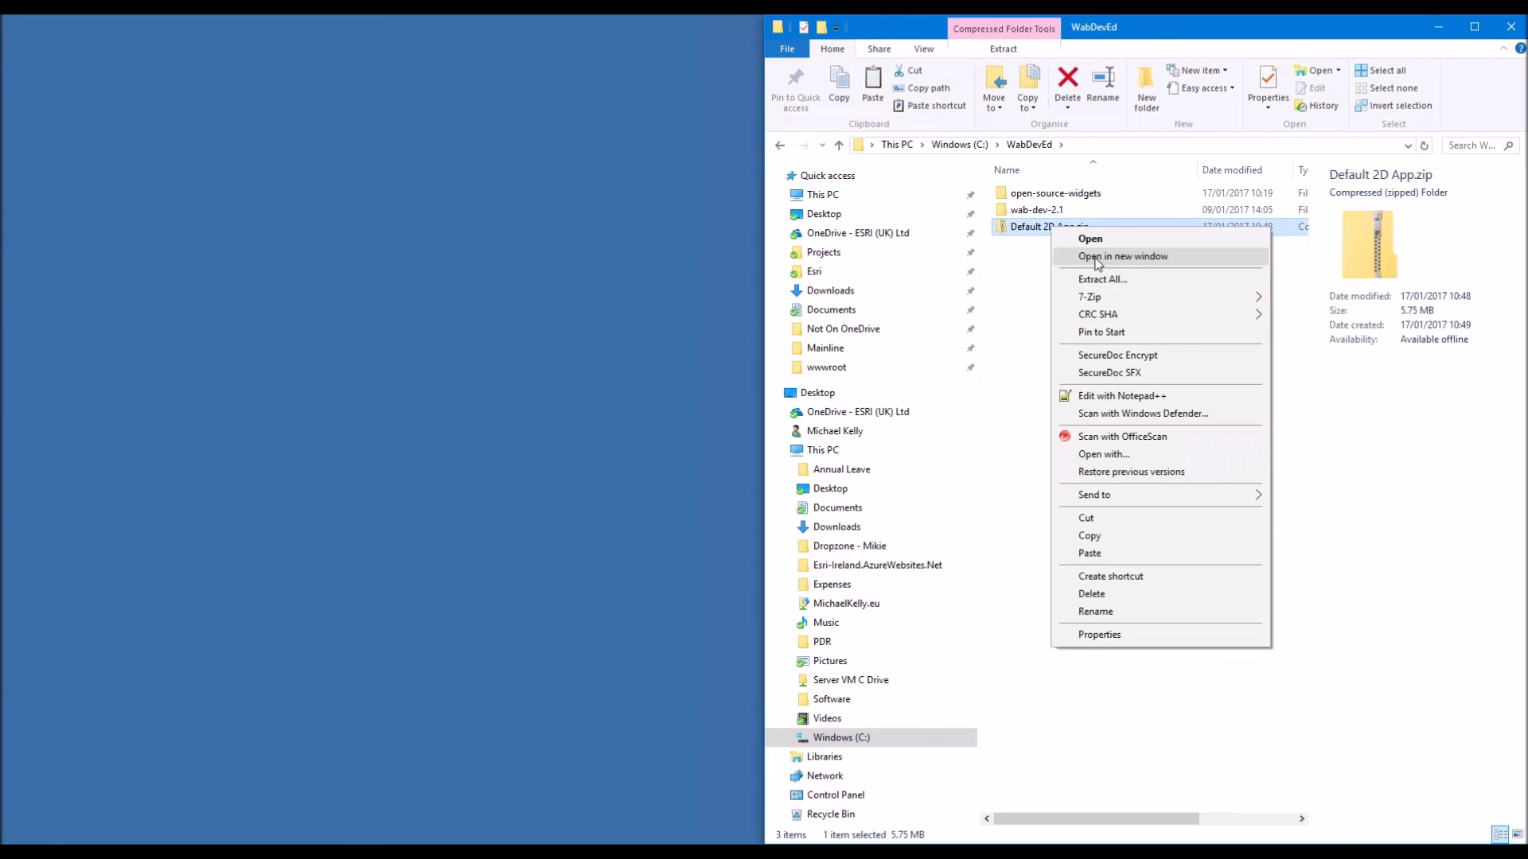
mouse_move(1144, 297)
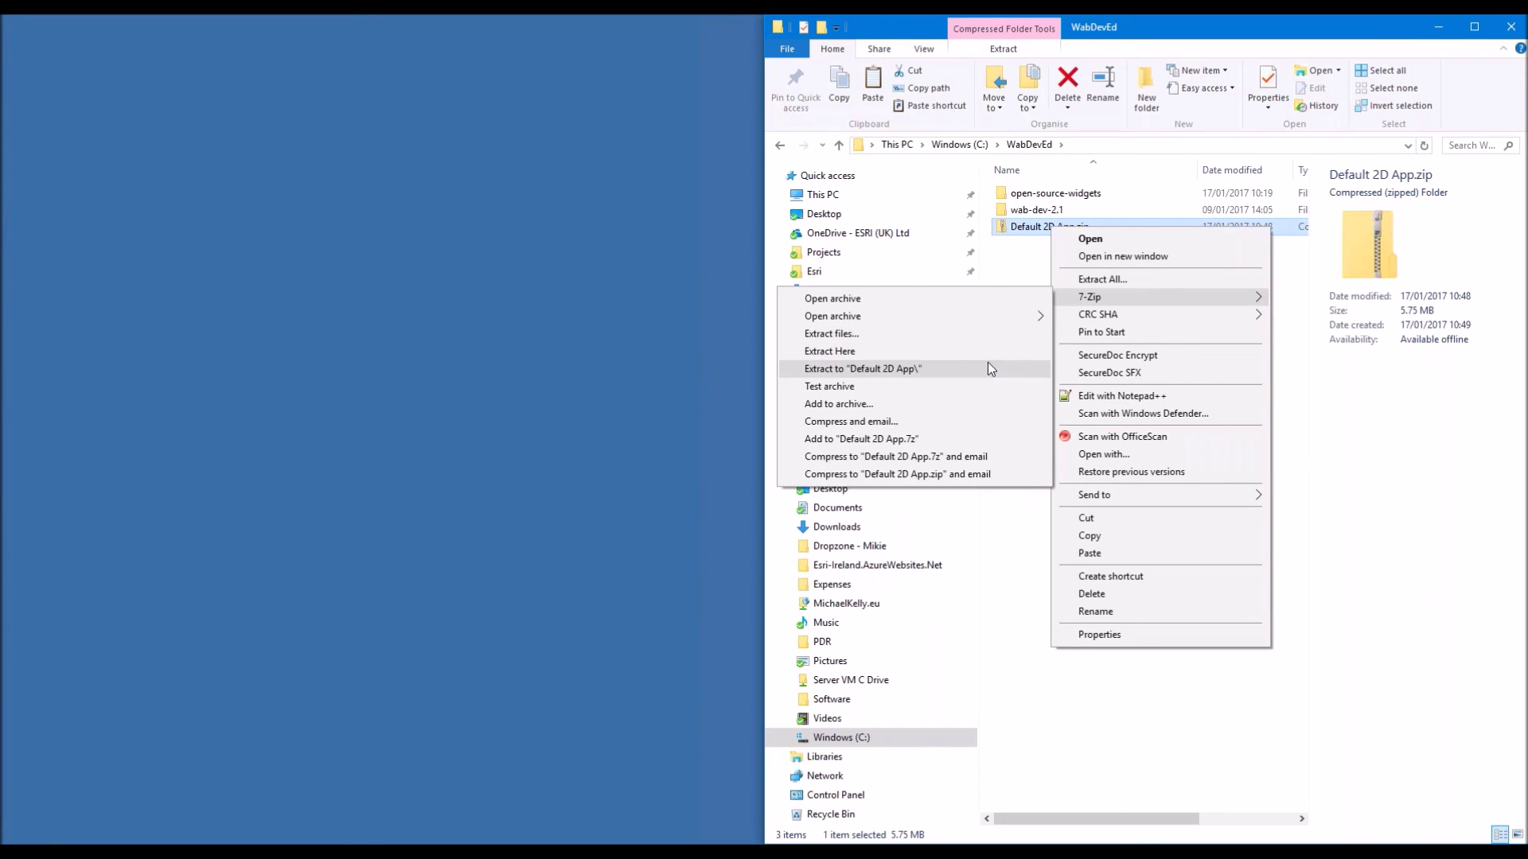
left_click(995, 351)
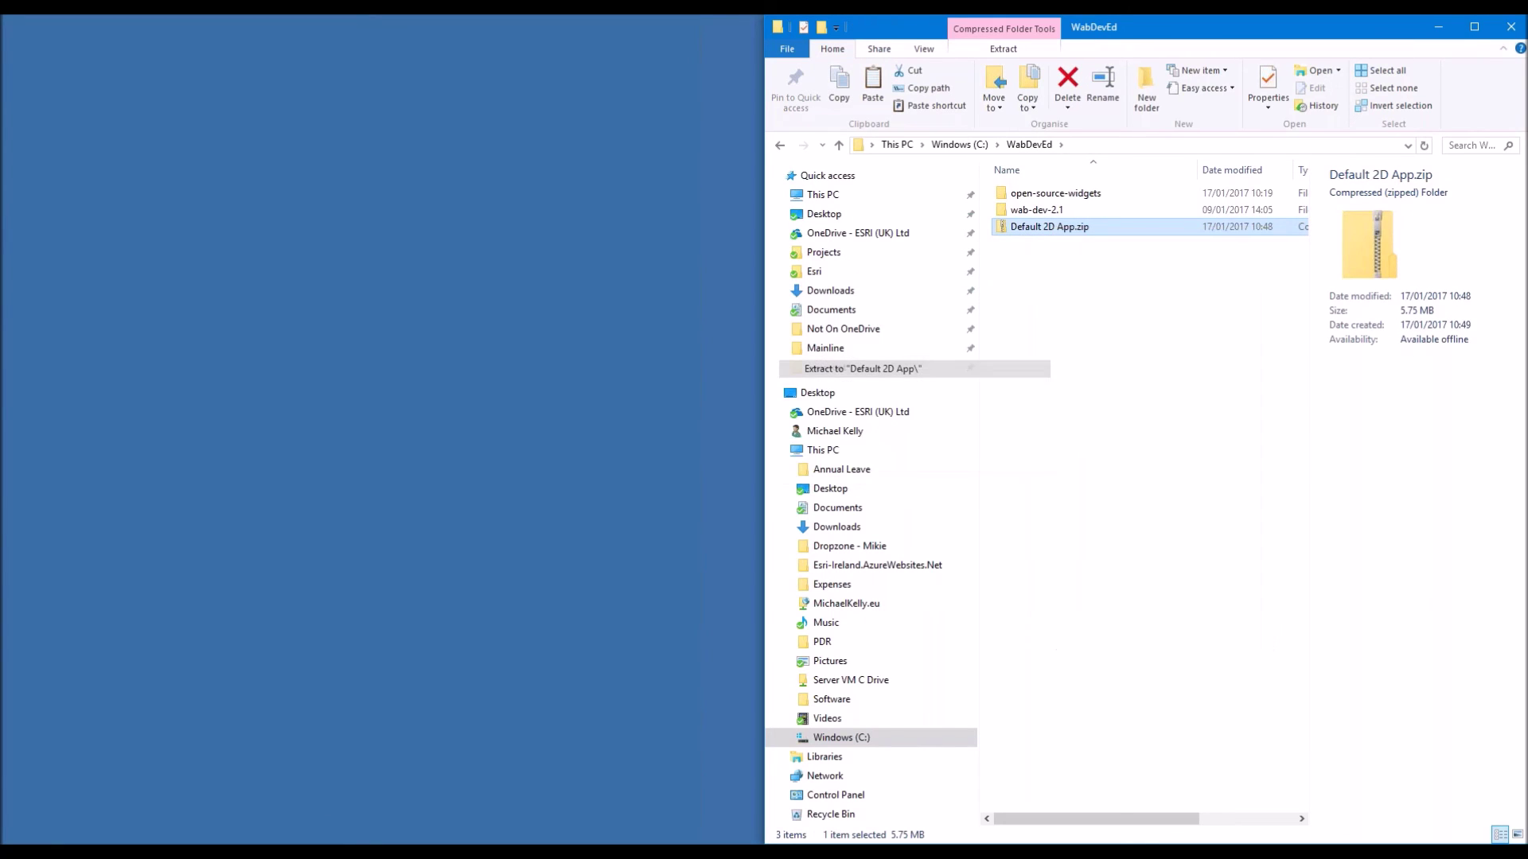
left_click(1098, 351)
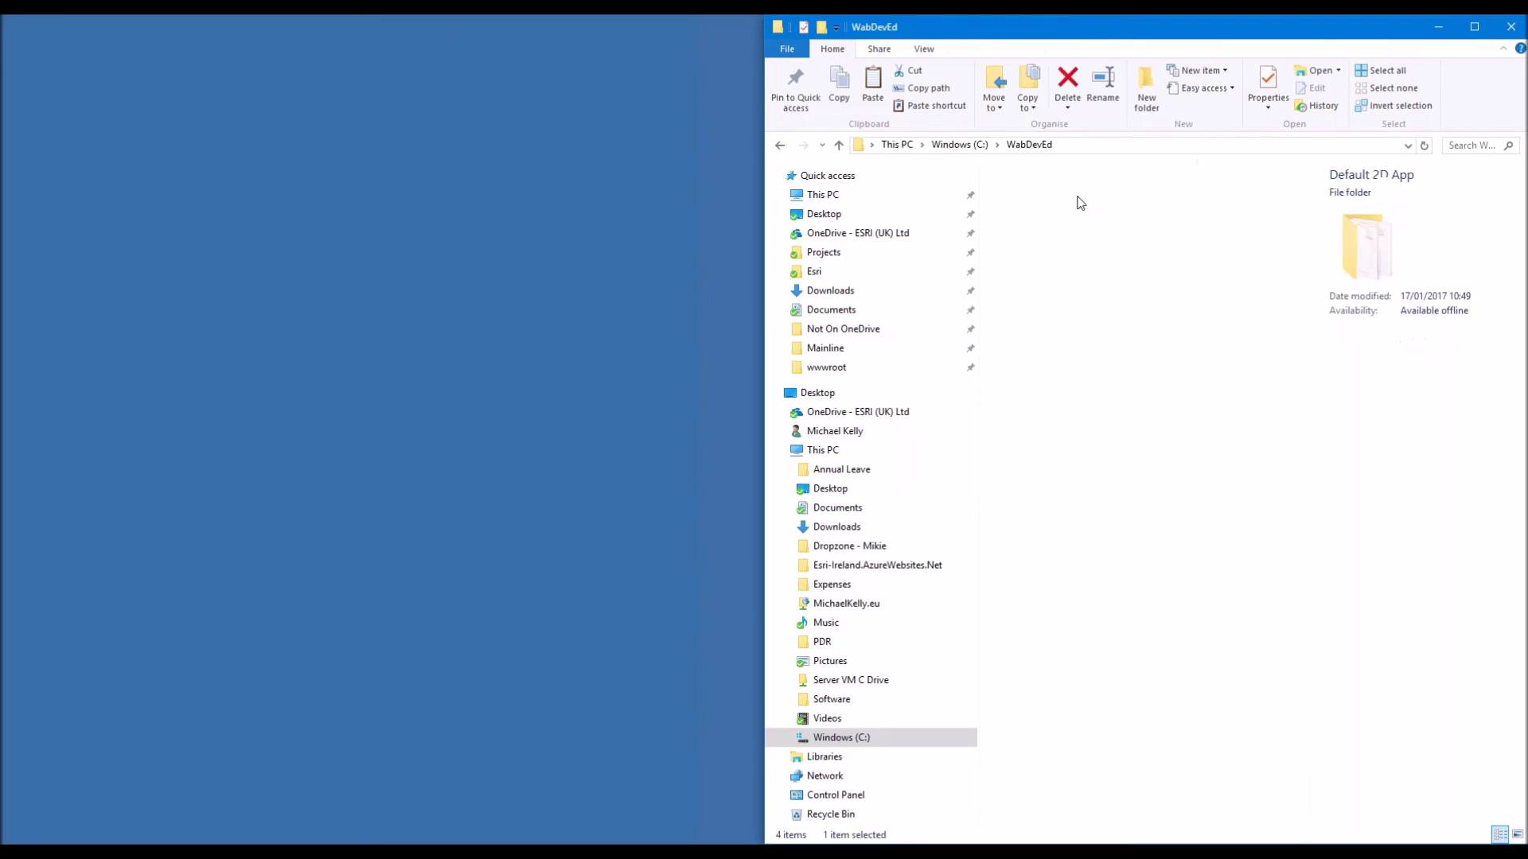
double_click(1080, 199)
key("alt+Left")
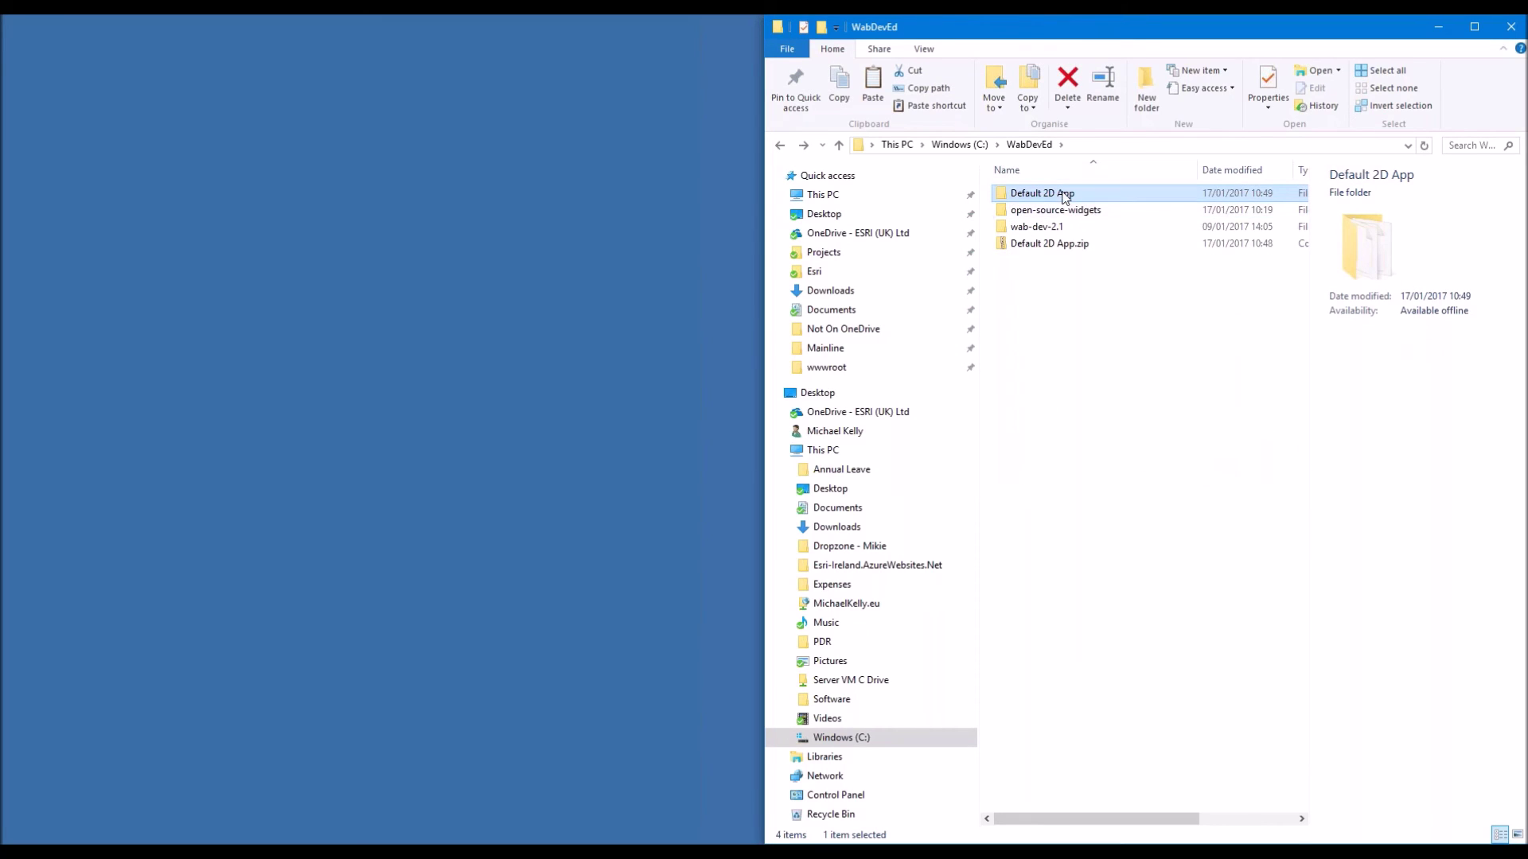
- Rename the extracted Default 2D App folder to Default2DApp
left_click(1042, 193)
key("Delete")
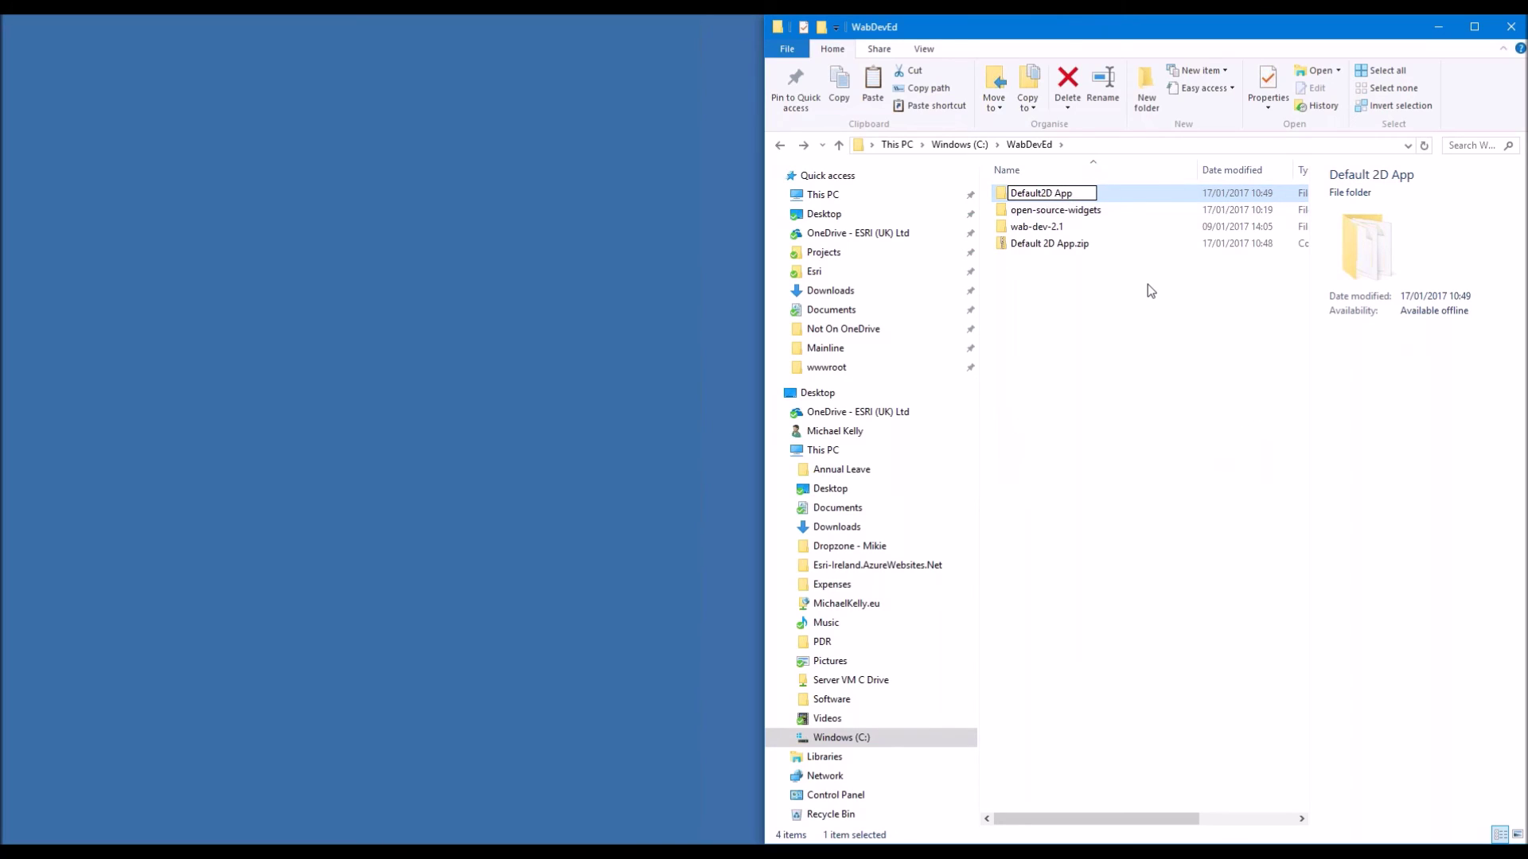
key("Right")
key("Right")
key("Delete")
key("Return")
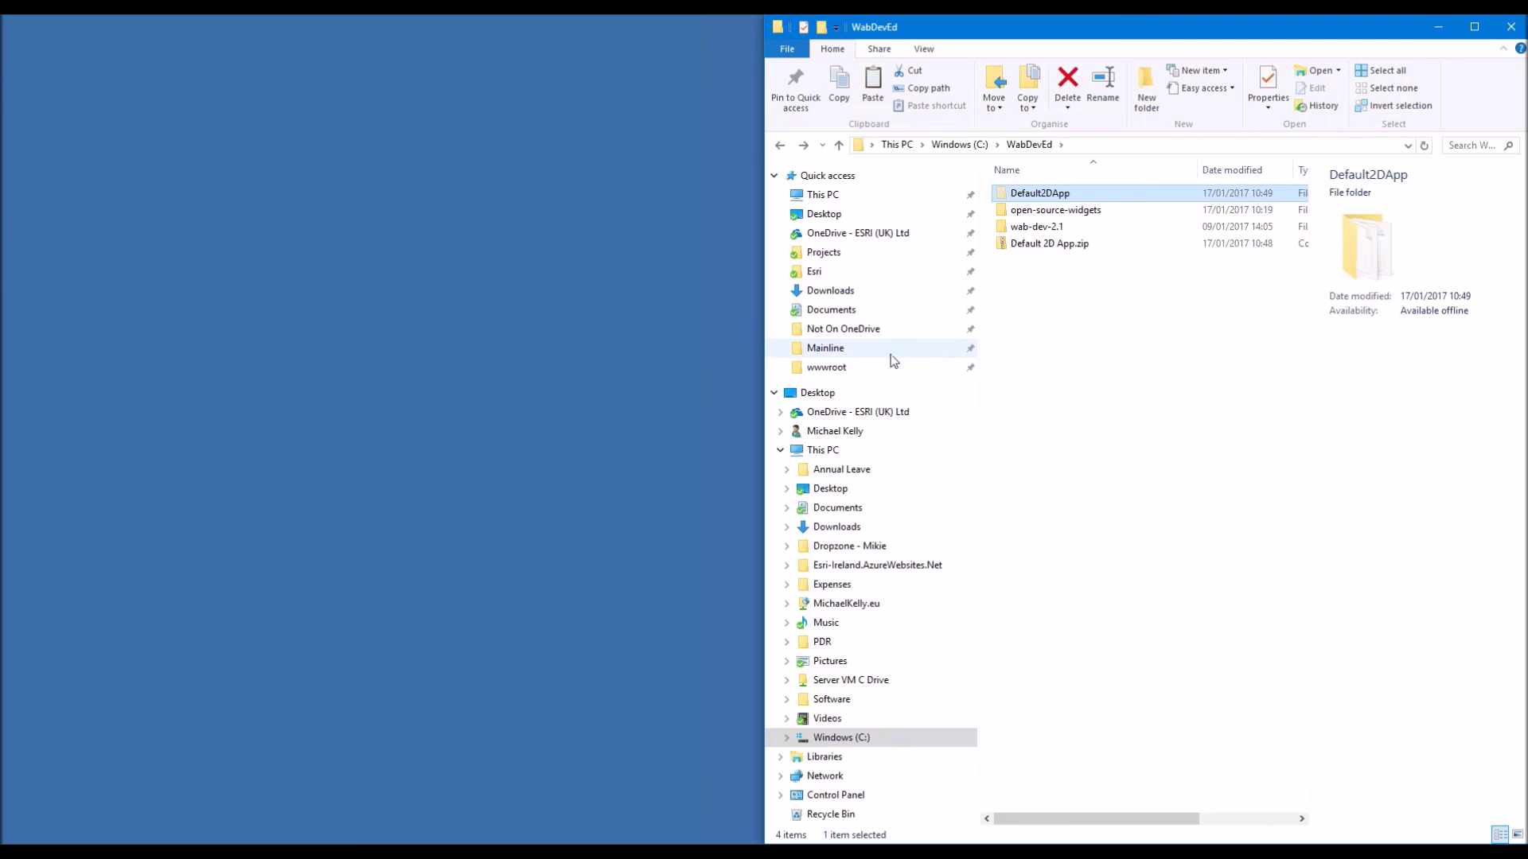
- Move Default2DApp into wwwroot with administrator permission, then open a new browser tab
left_click(897, 369)
key("ctrl+v")
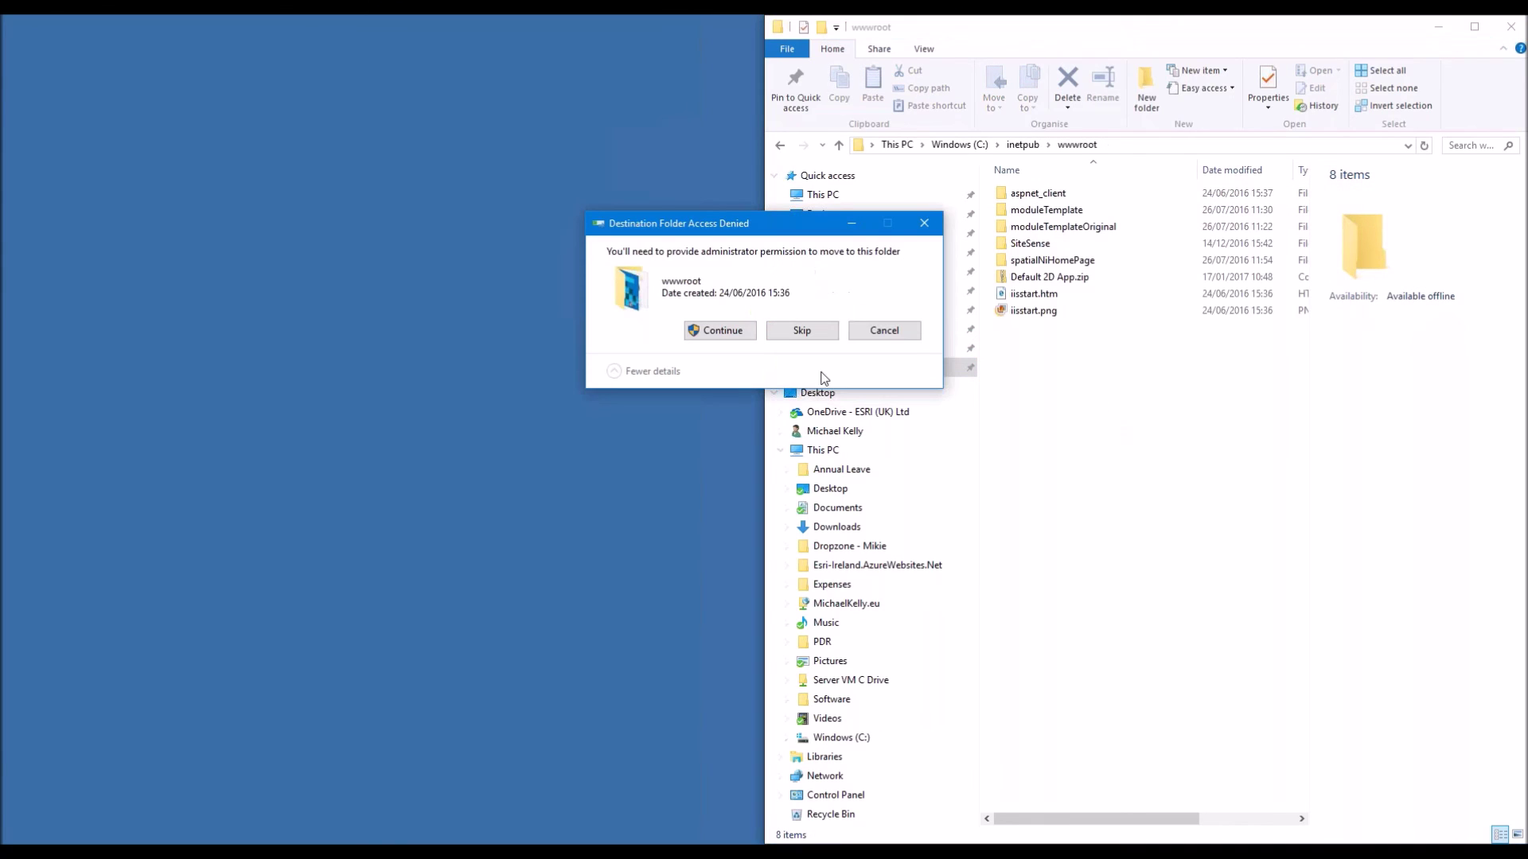
left_click(705, 333)
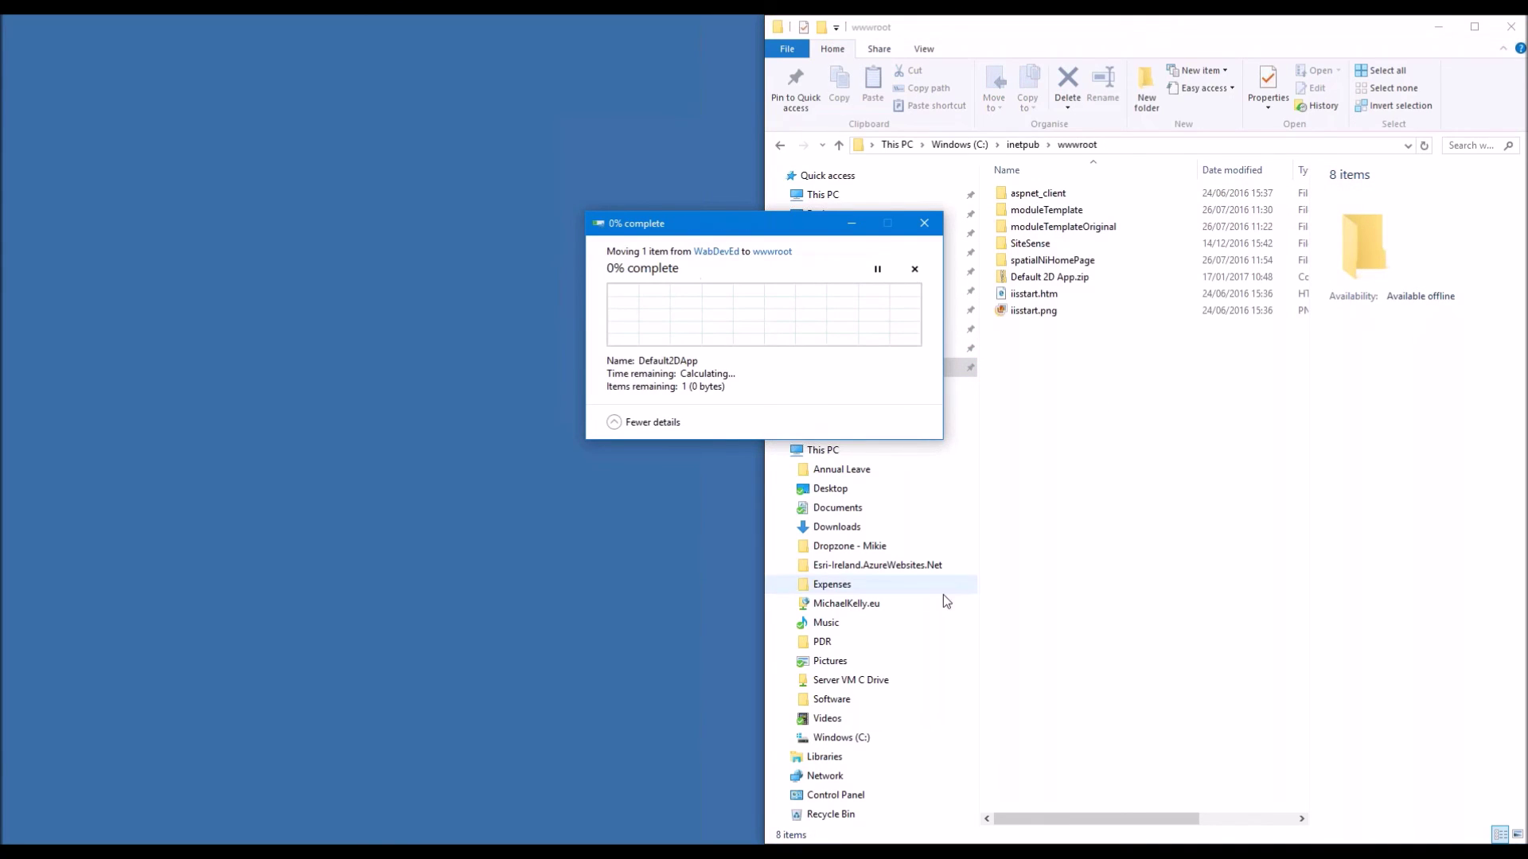
left_click(1056, 329)
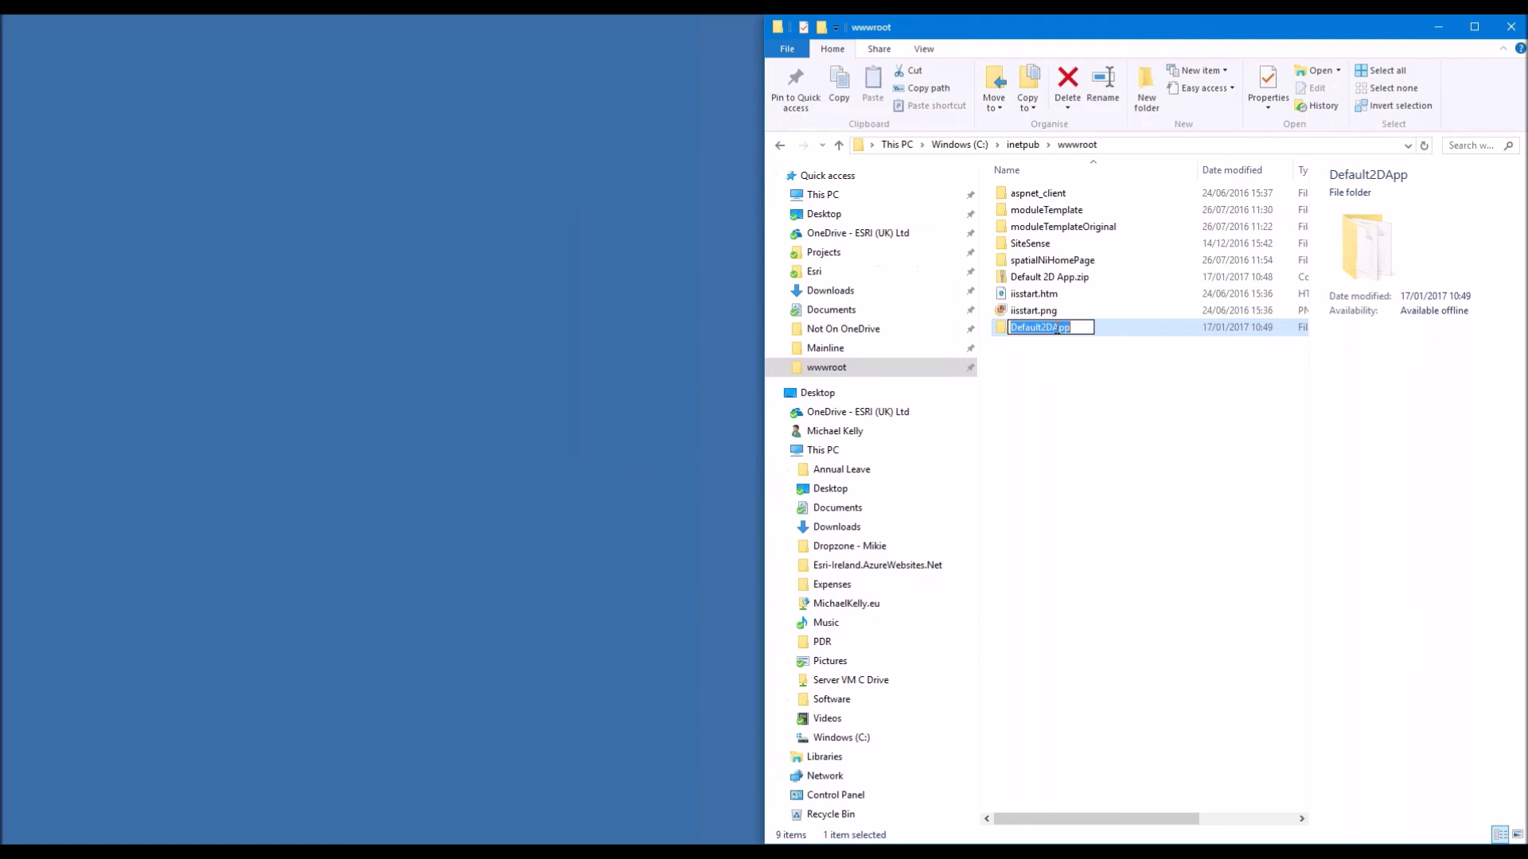
left_click(178, 840)
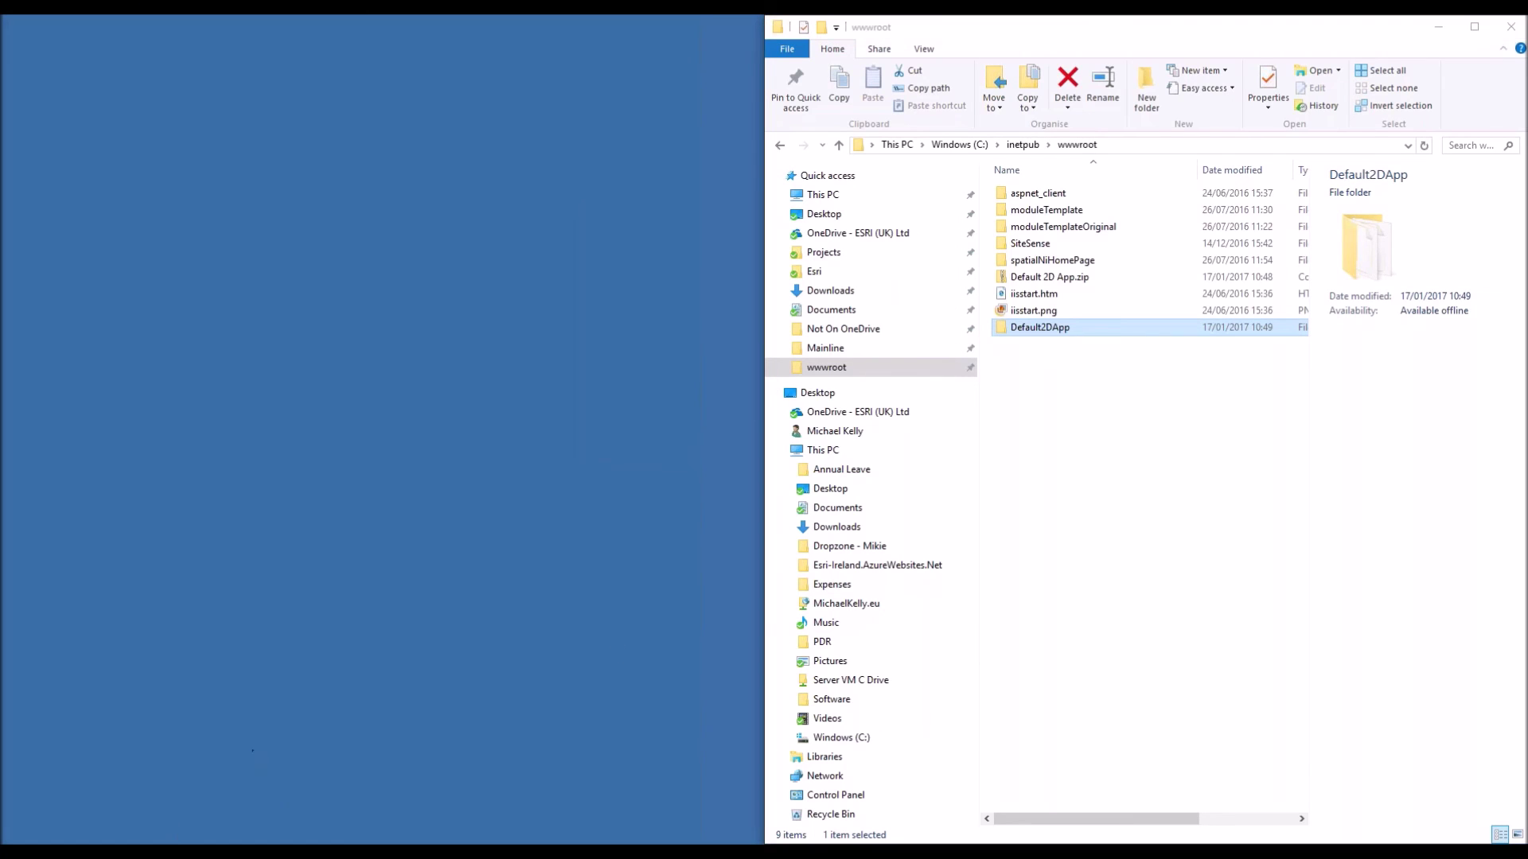
key("alt+Tab")
left_click(1334, 25)
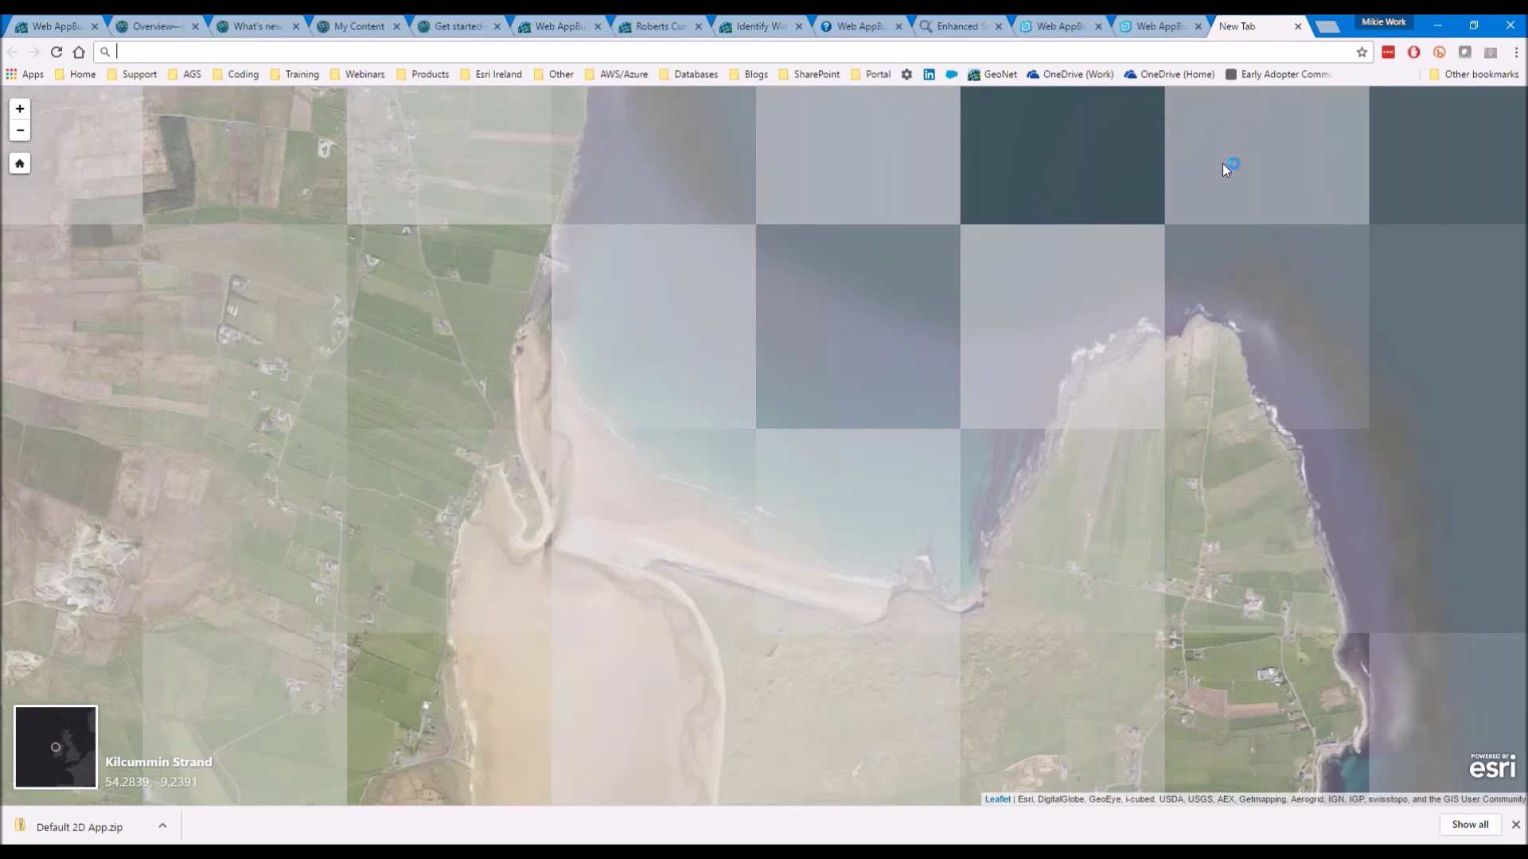
- Change the address from :3344/webappbuilder/ to /Default2DApp and load the app from the local server
type("d")
type("bl")
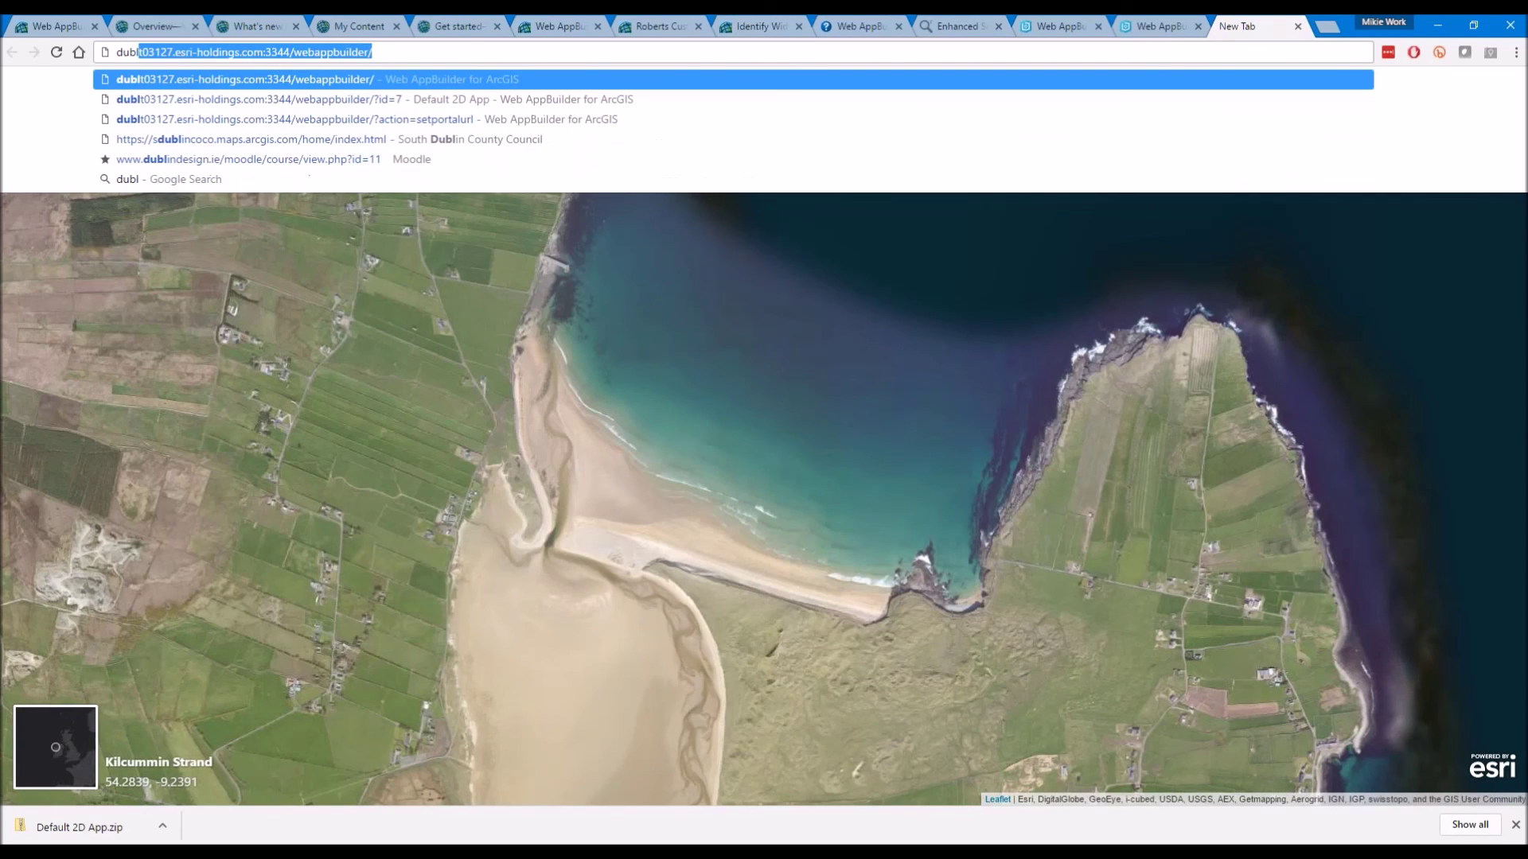
key("End")
key("shift+Left")
key("shift+Left")
key("shift+Left")
key("shift+Left")
key("shift+Left")
key("shift+Left")
key("shift+Left")
key("shift+Left")
key("shift+Left")
key("shift+Left")
key("shift+Left")
key("shift+Left")
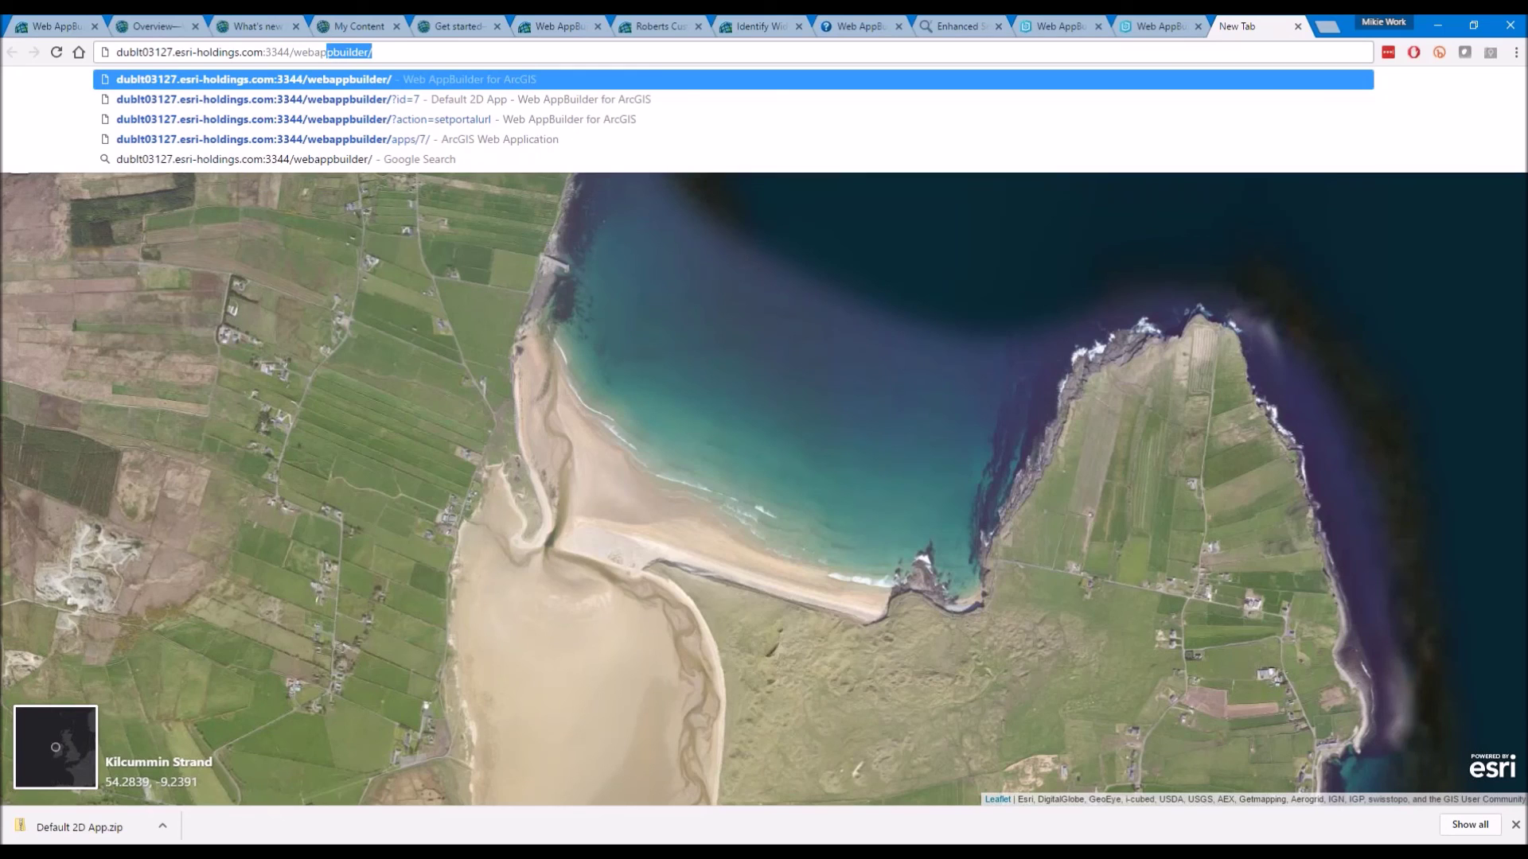
key("shift+Left")
key("shift+Left")
key("shift+Left")
key("shift+Left")
key("shift+Left")
key("shift+Left")
key("shift+Left")
key("BackSpace")
type("/Default2DApp")
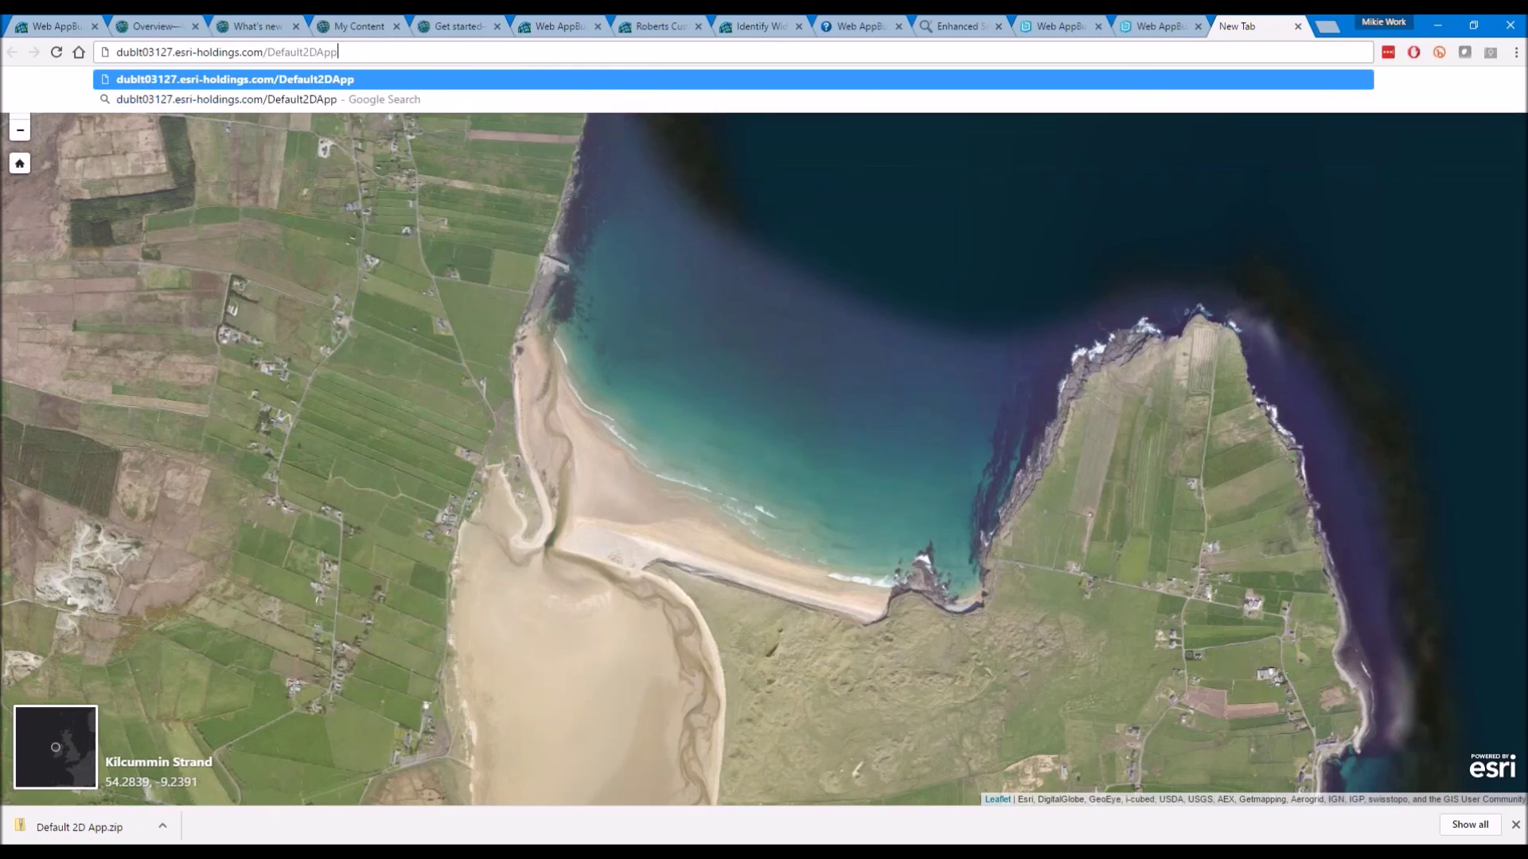
key("Return")
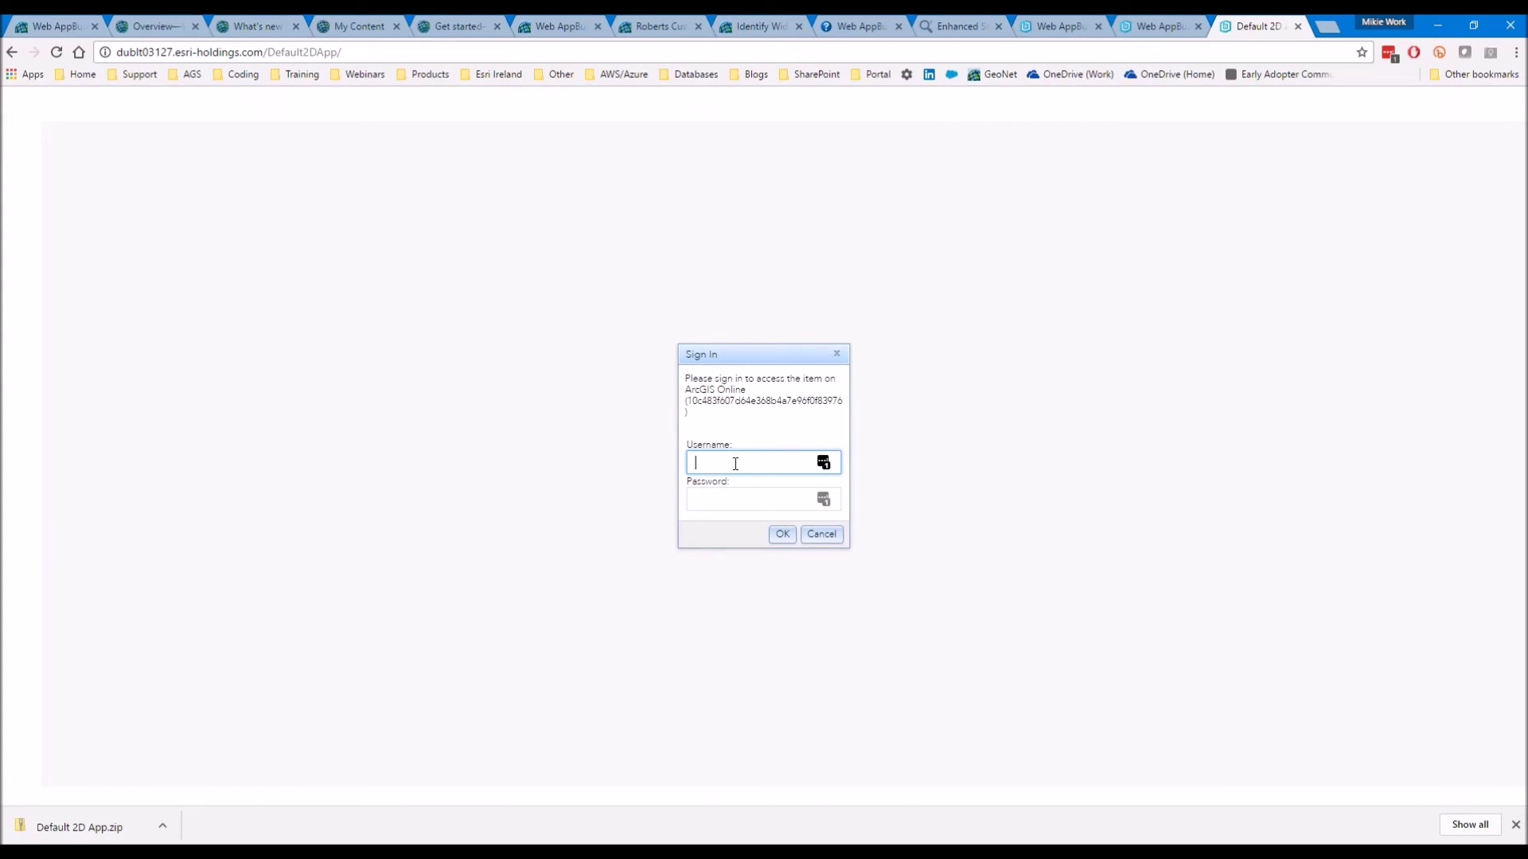
- Sign in to ArcGIS Online with the account's username and password, then dismiss the downloads bar
key("Tab")
type("•••••••••••")
left_click(771, 535)
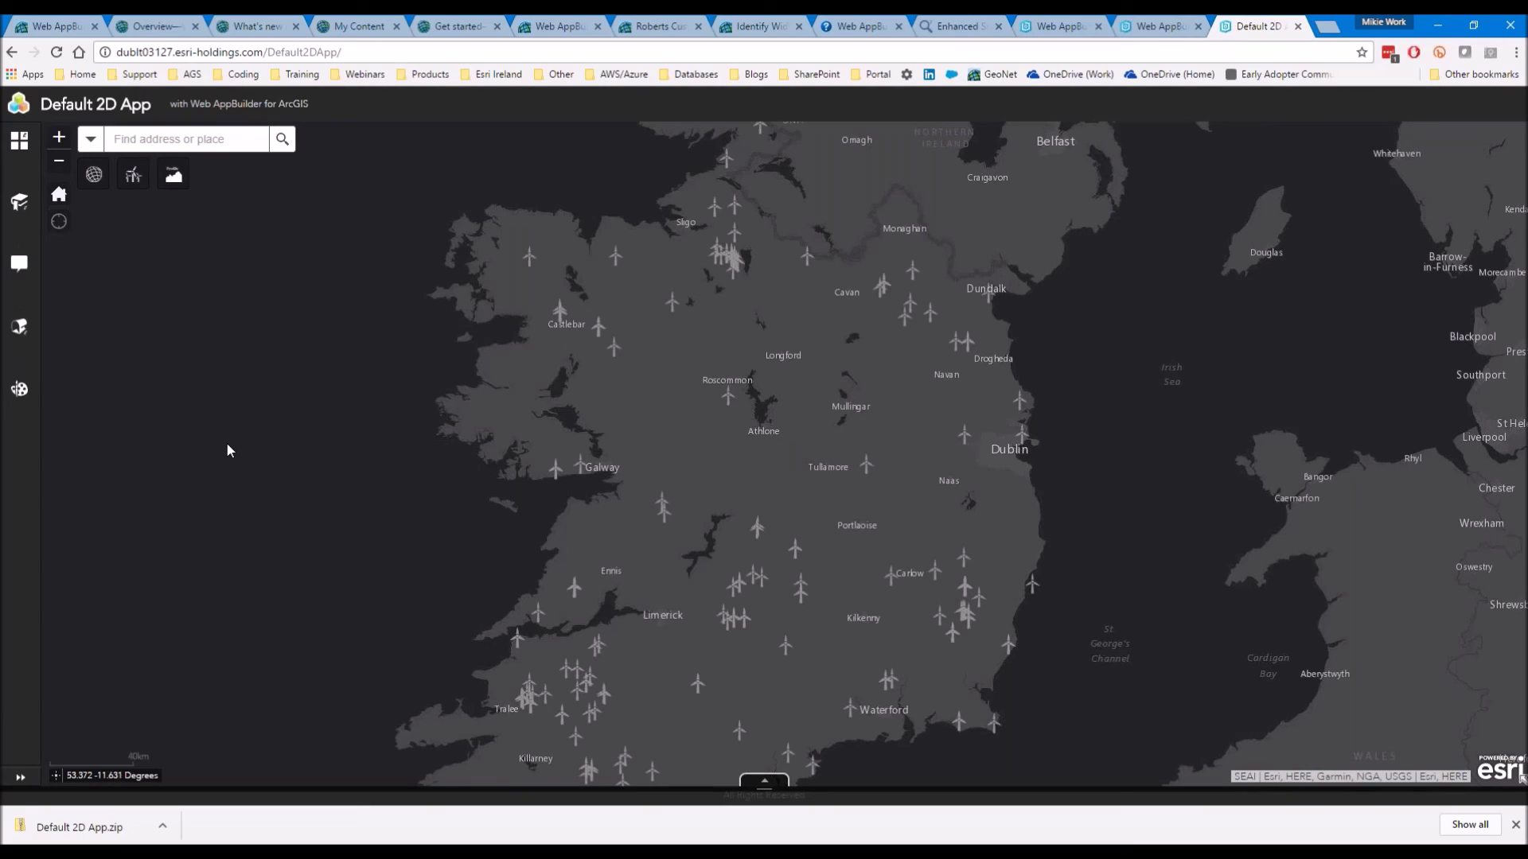
left_click(1515, 824)
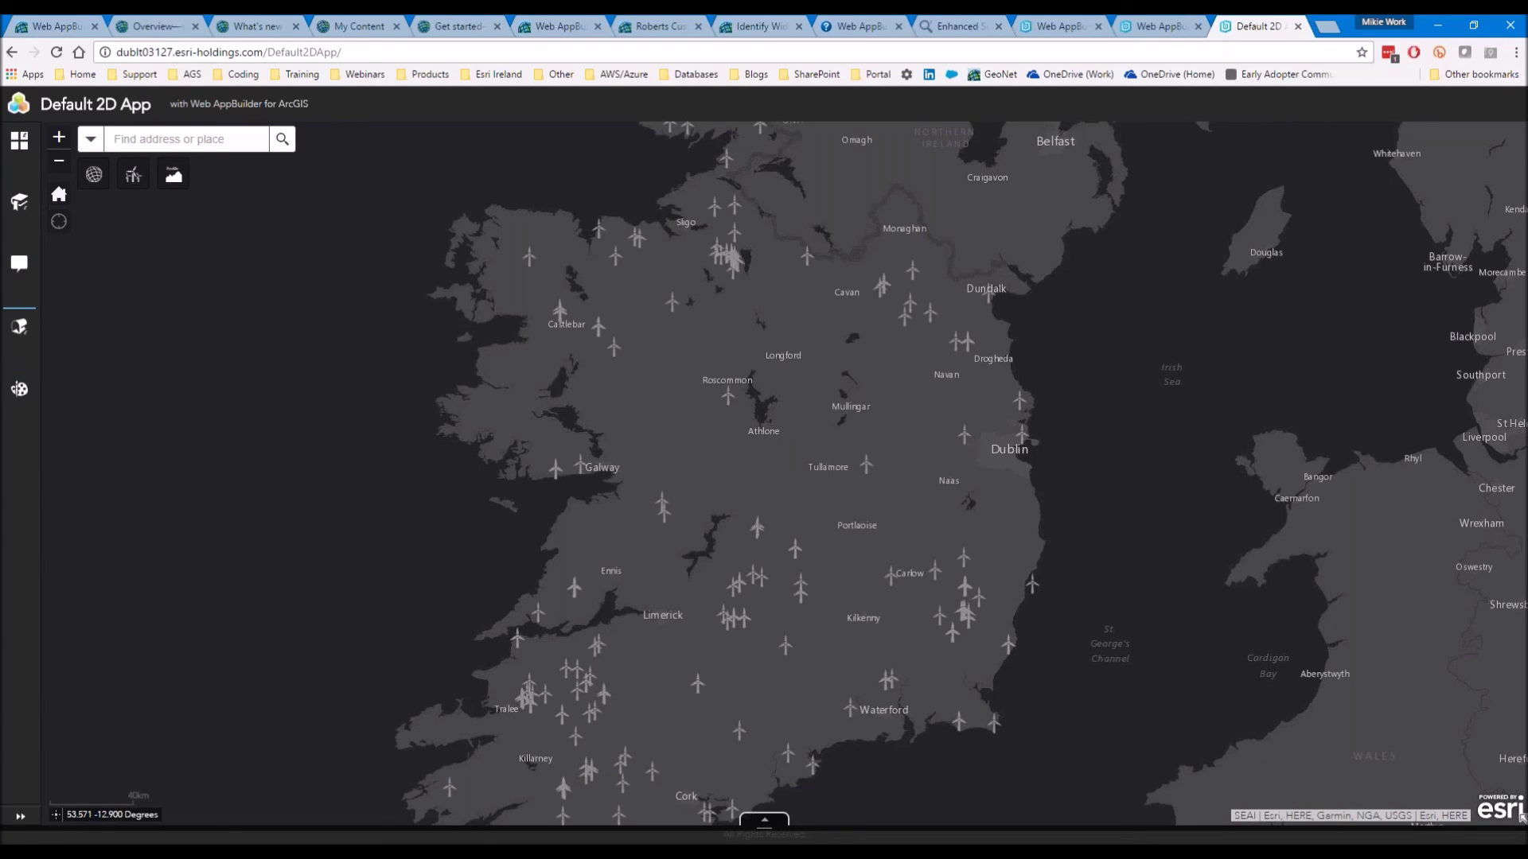
- In Enhanced Bookmark, zoom to the Galway area and save it as a 'Galway' bookmark
left_click(20, 201)
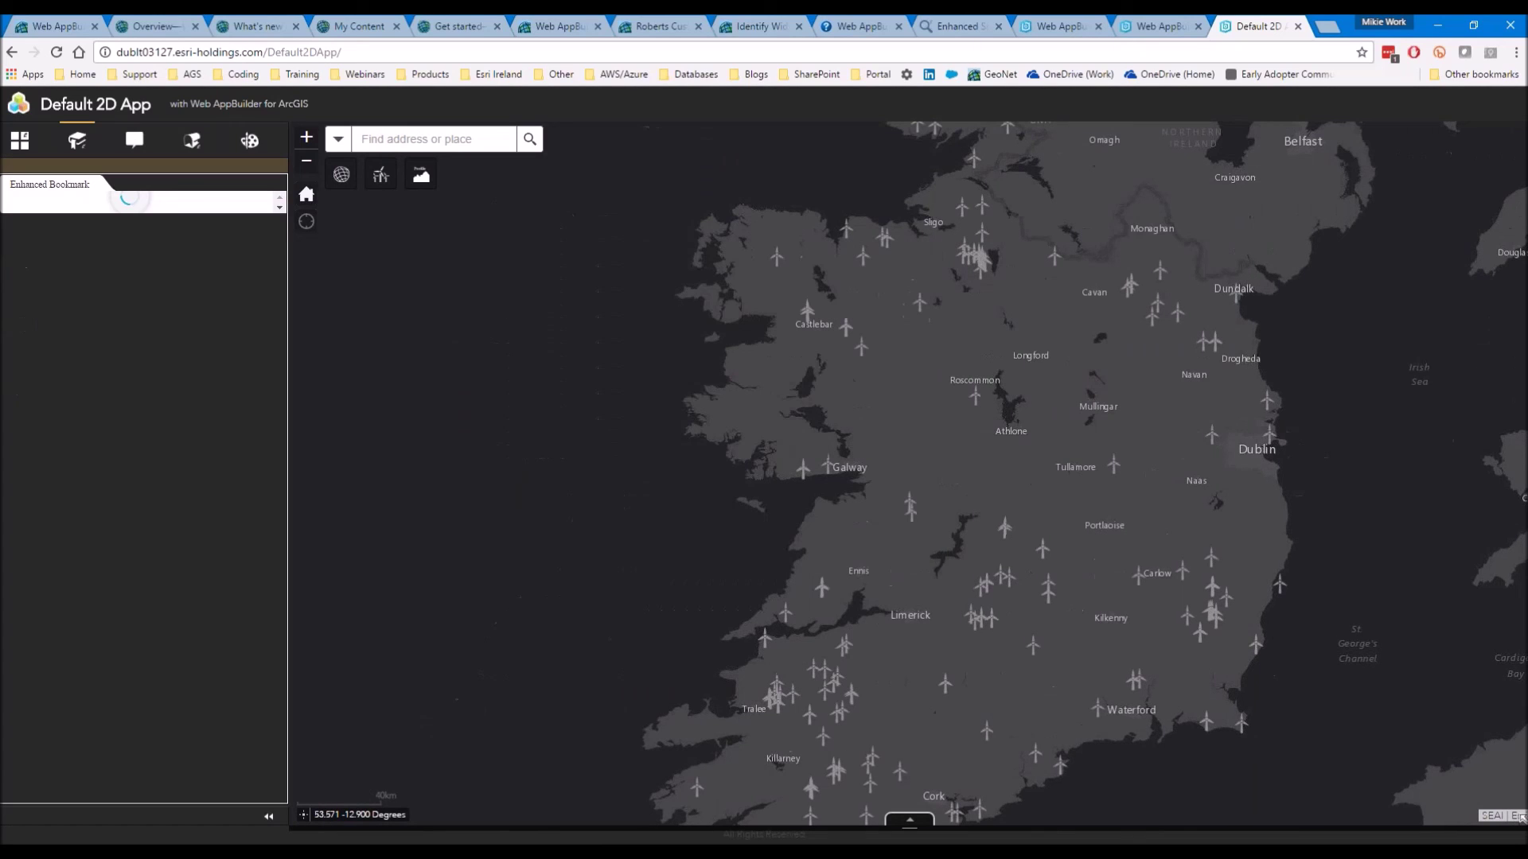
left_click(119, 213)
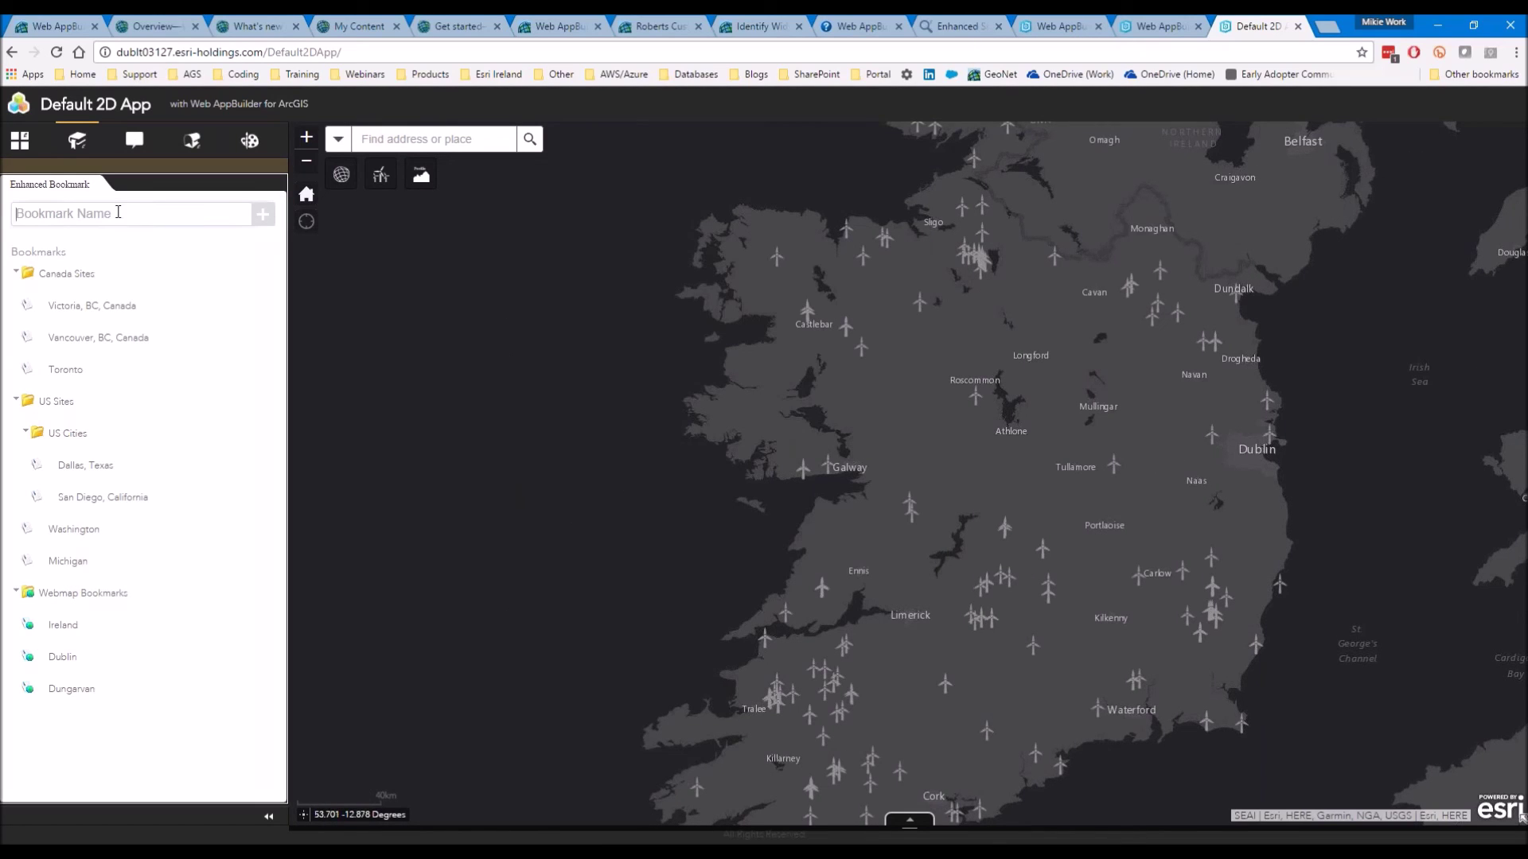
left_click_drag(802, 450, 870, 484)
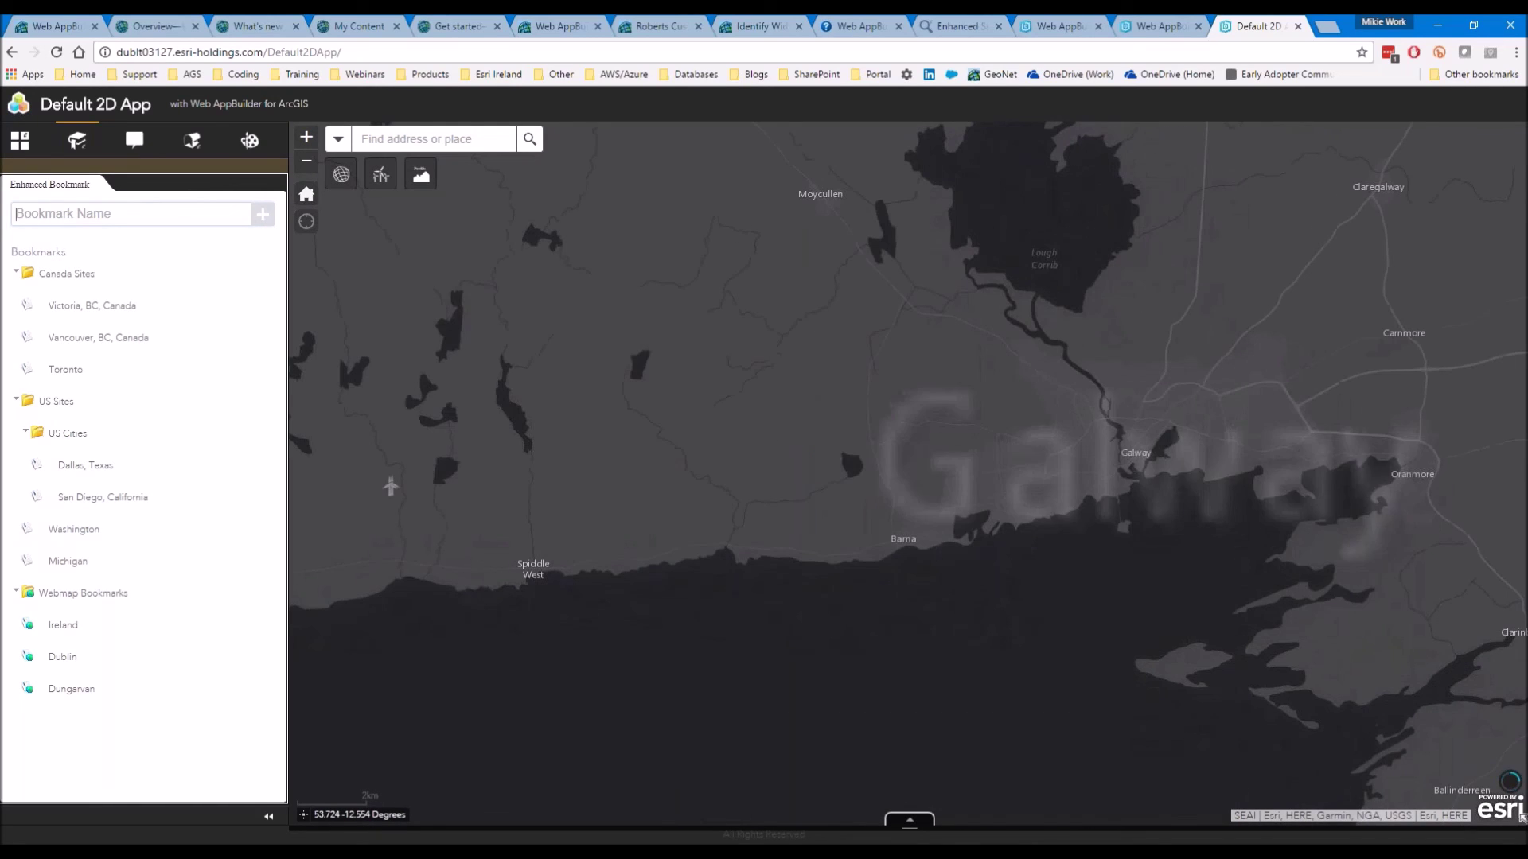
type("Galway")
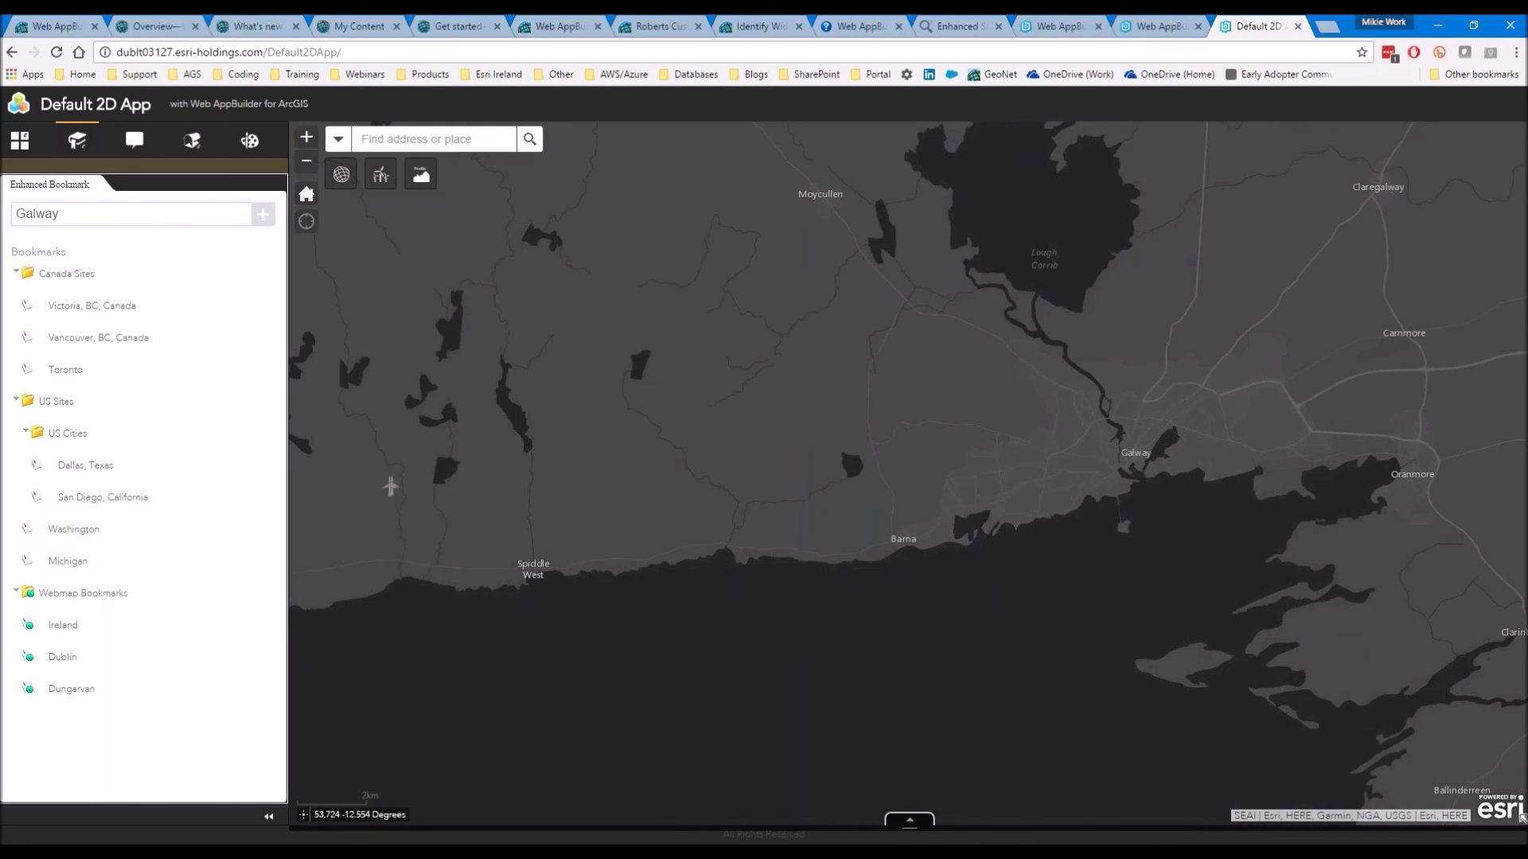
left_click(264, 222)
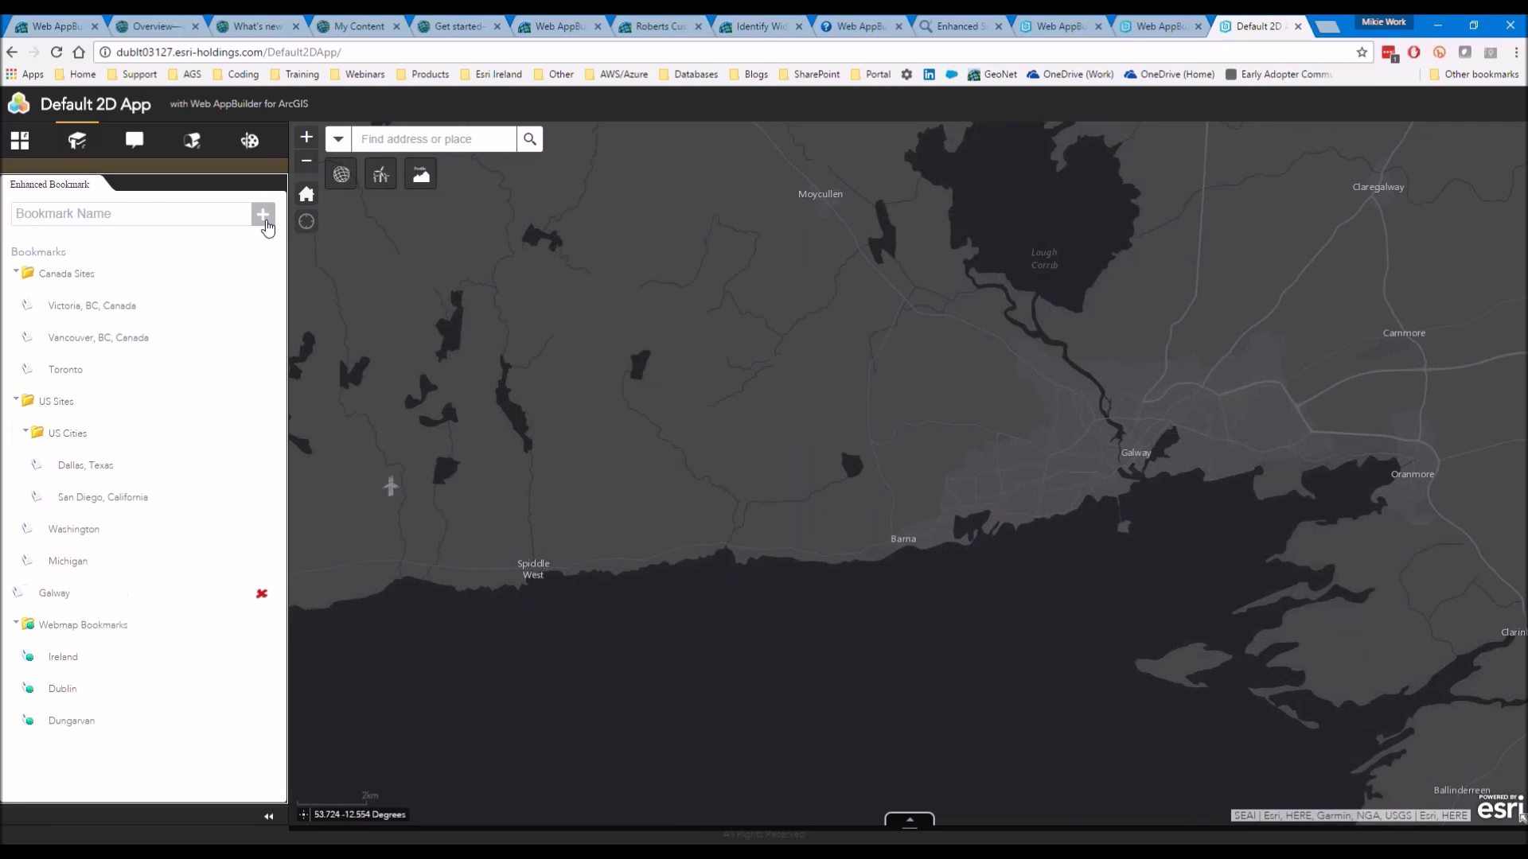
- Adjust the view from the Galway bookmark to Athenry and save it as an 'Athenry' bookmark
left_click(136, 598)
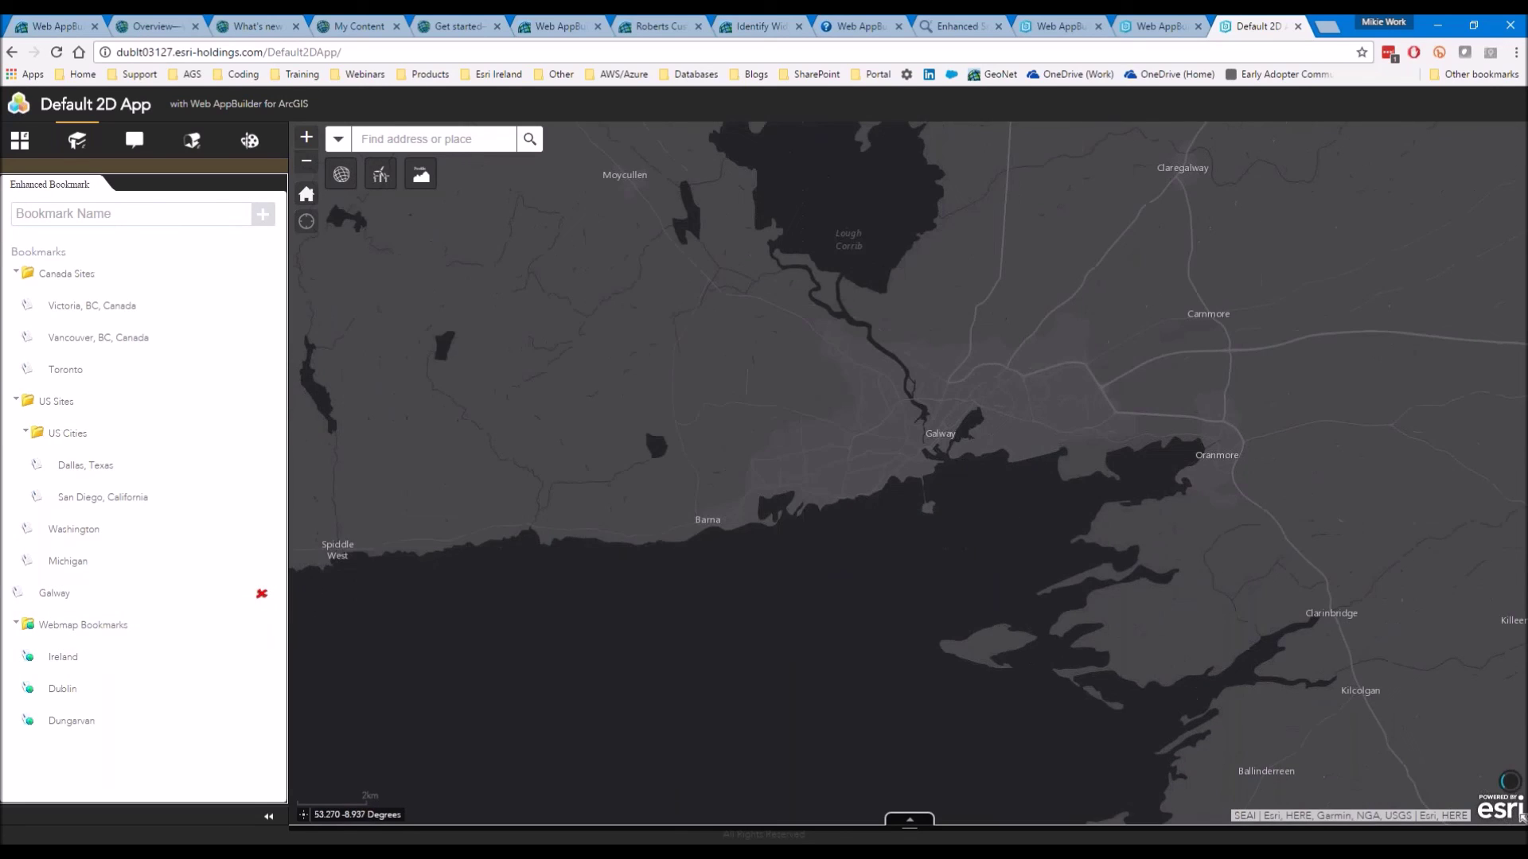
scroll(1279, 398, "down", 1)
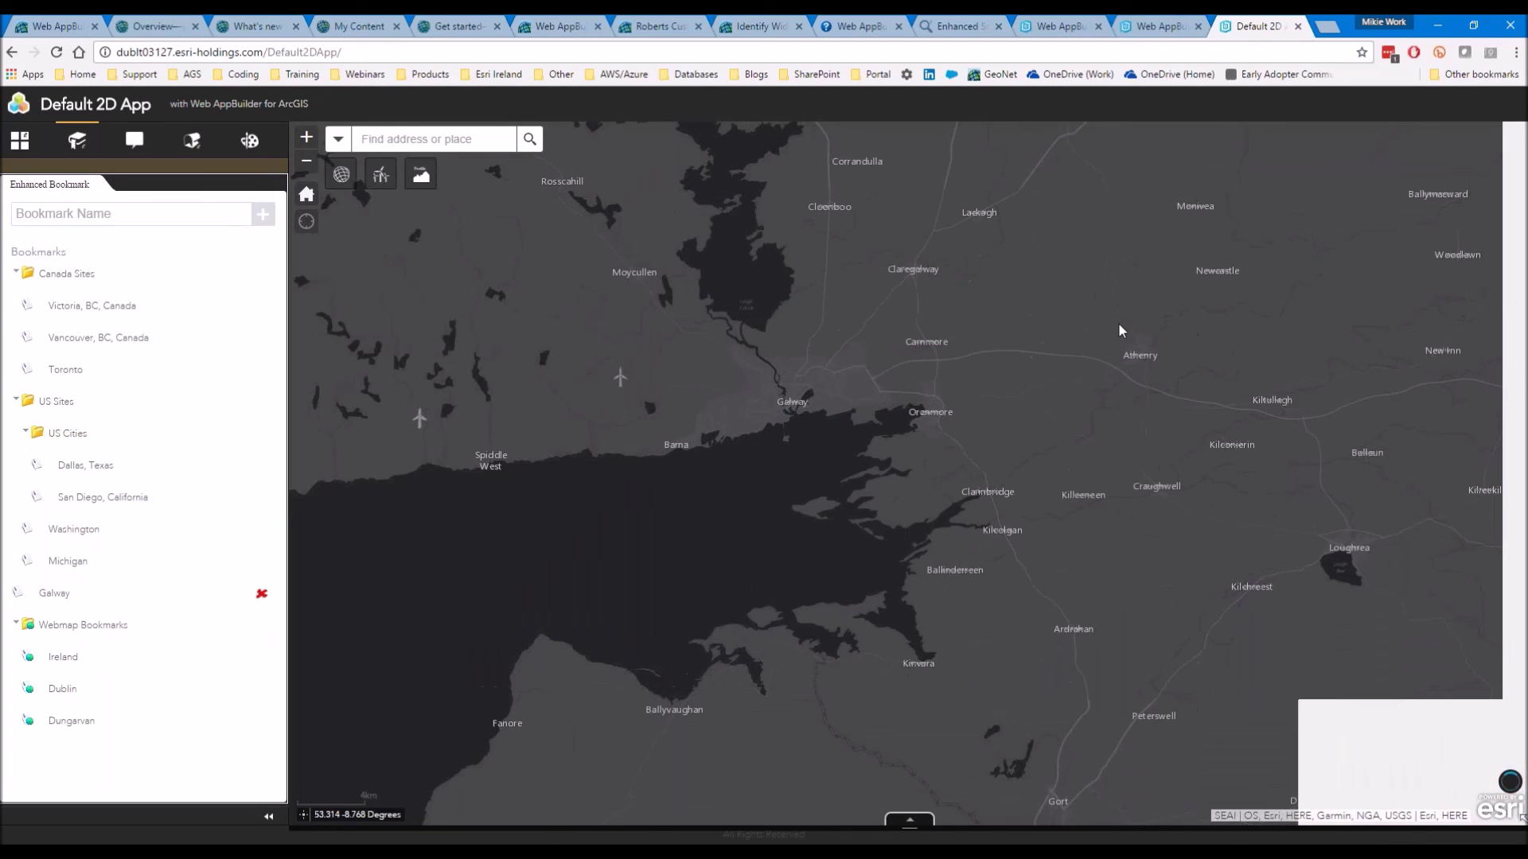
scroll(1120, 330, "up", 4)
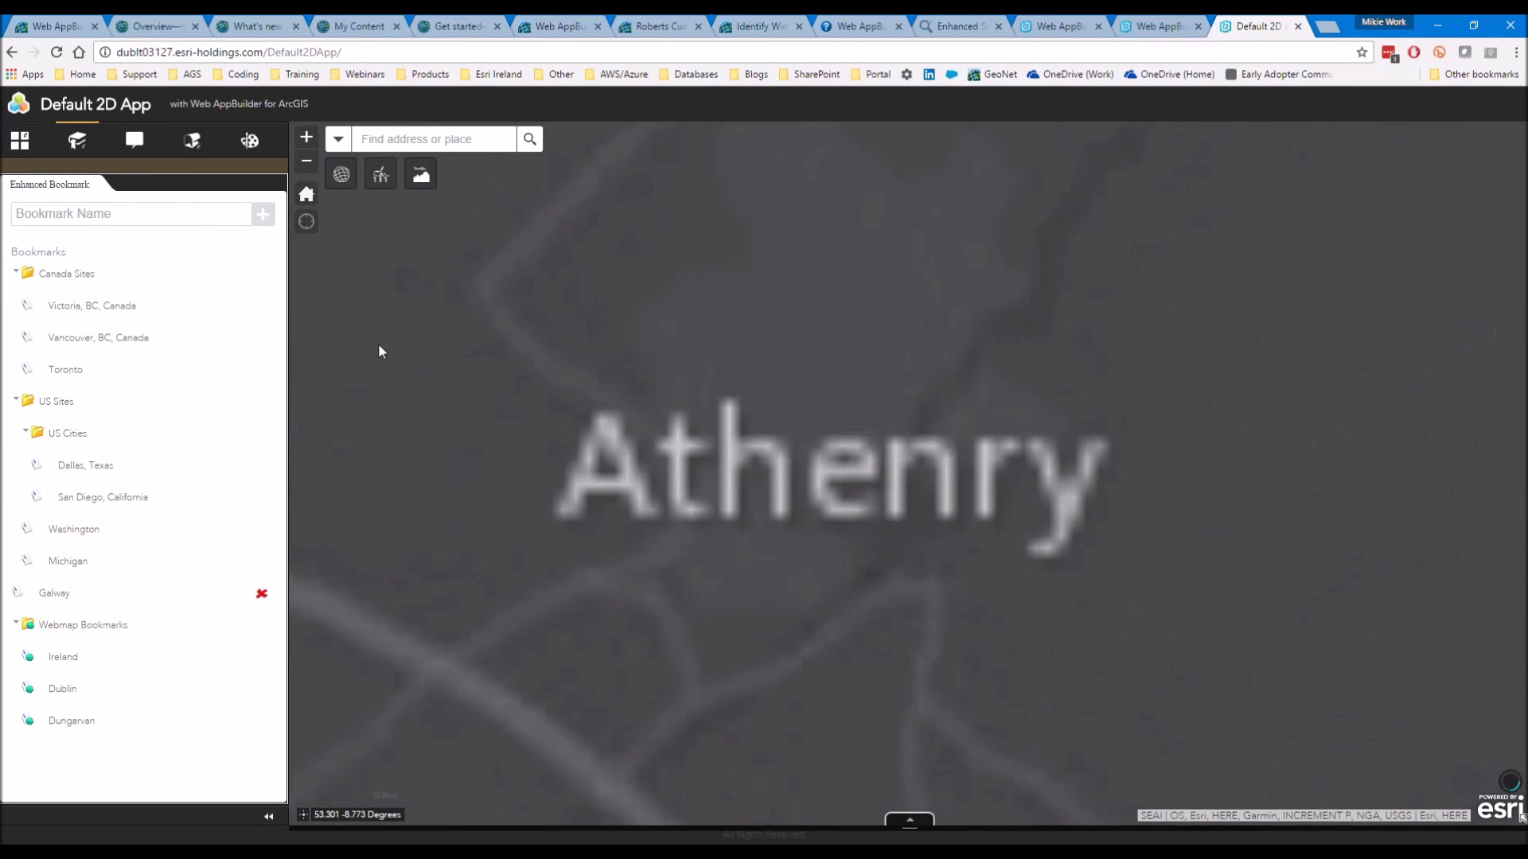
left_click(118, 217)
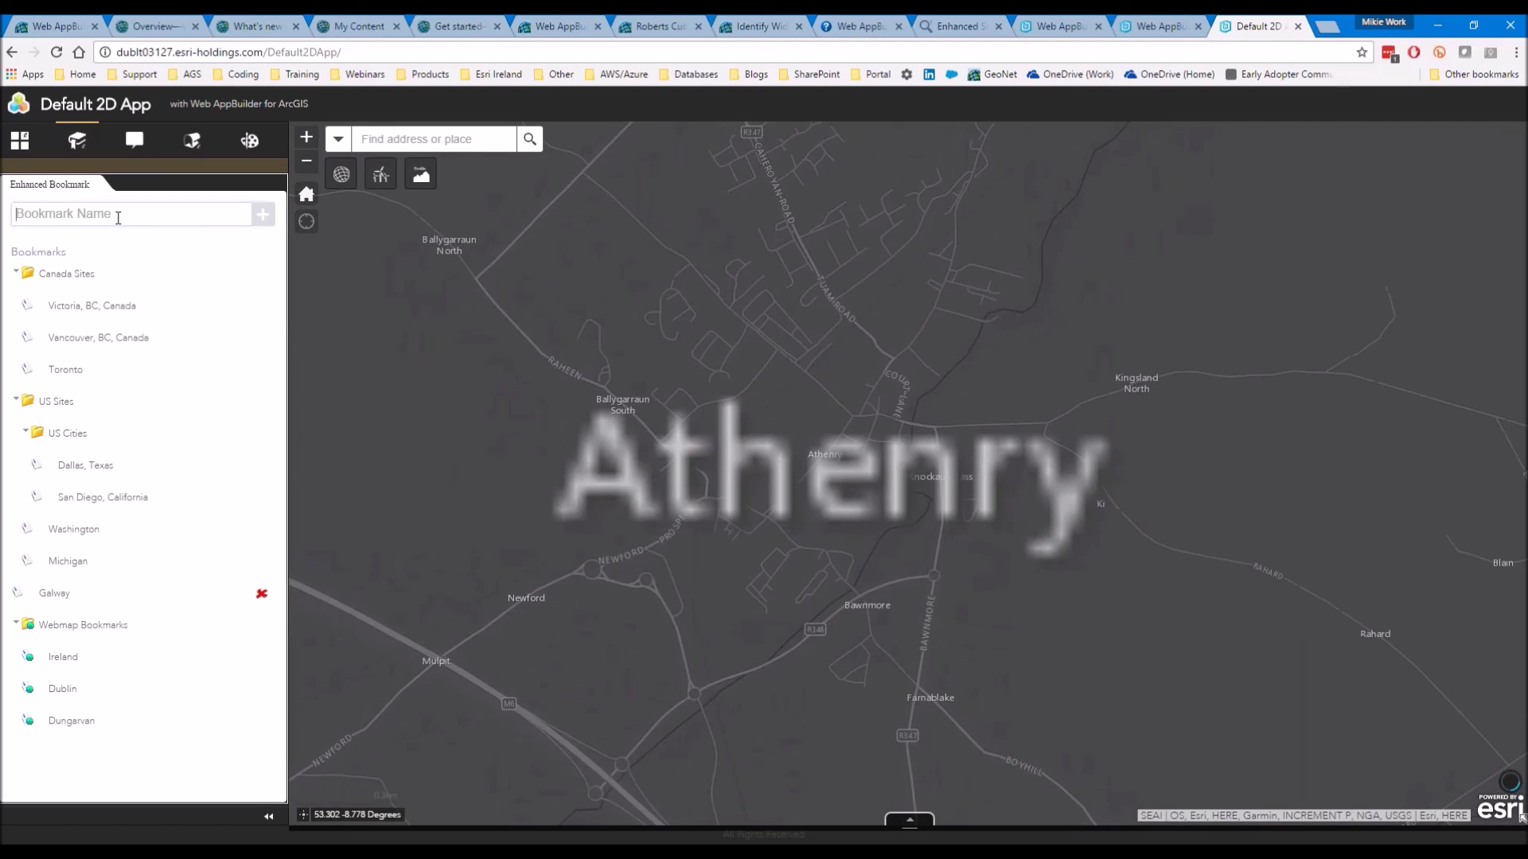
type("Athenry")
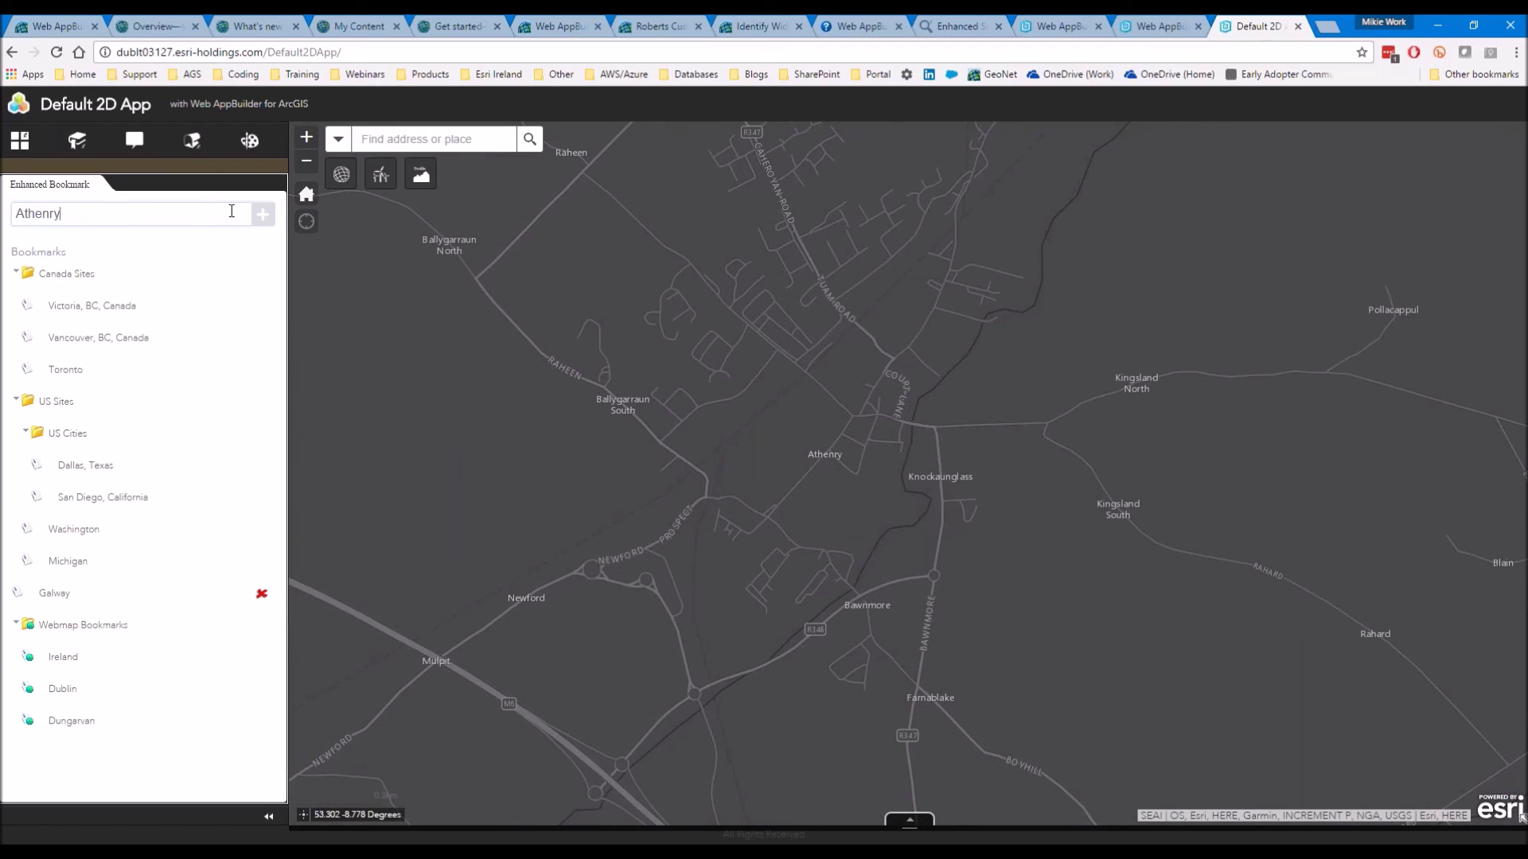
left_click(263, 215)
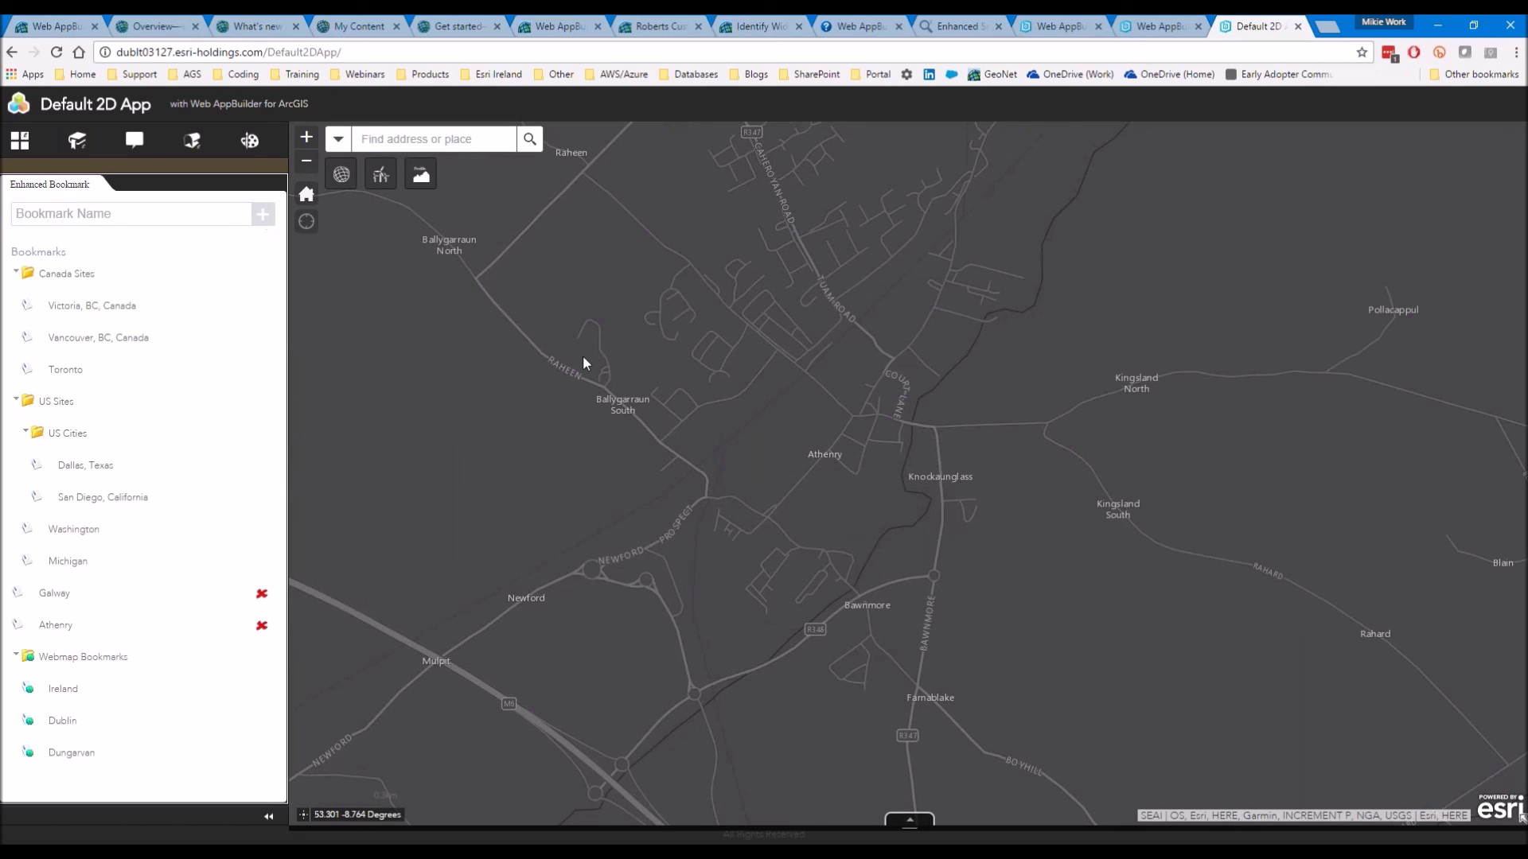
- Open the Draw widget and show its drawings list, which holds 0 drawings
left_click(1170, 16)
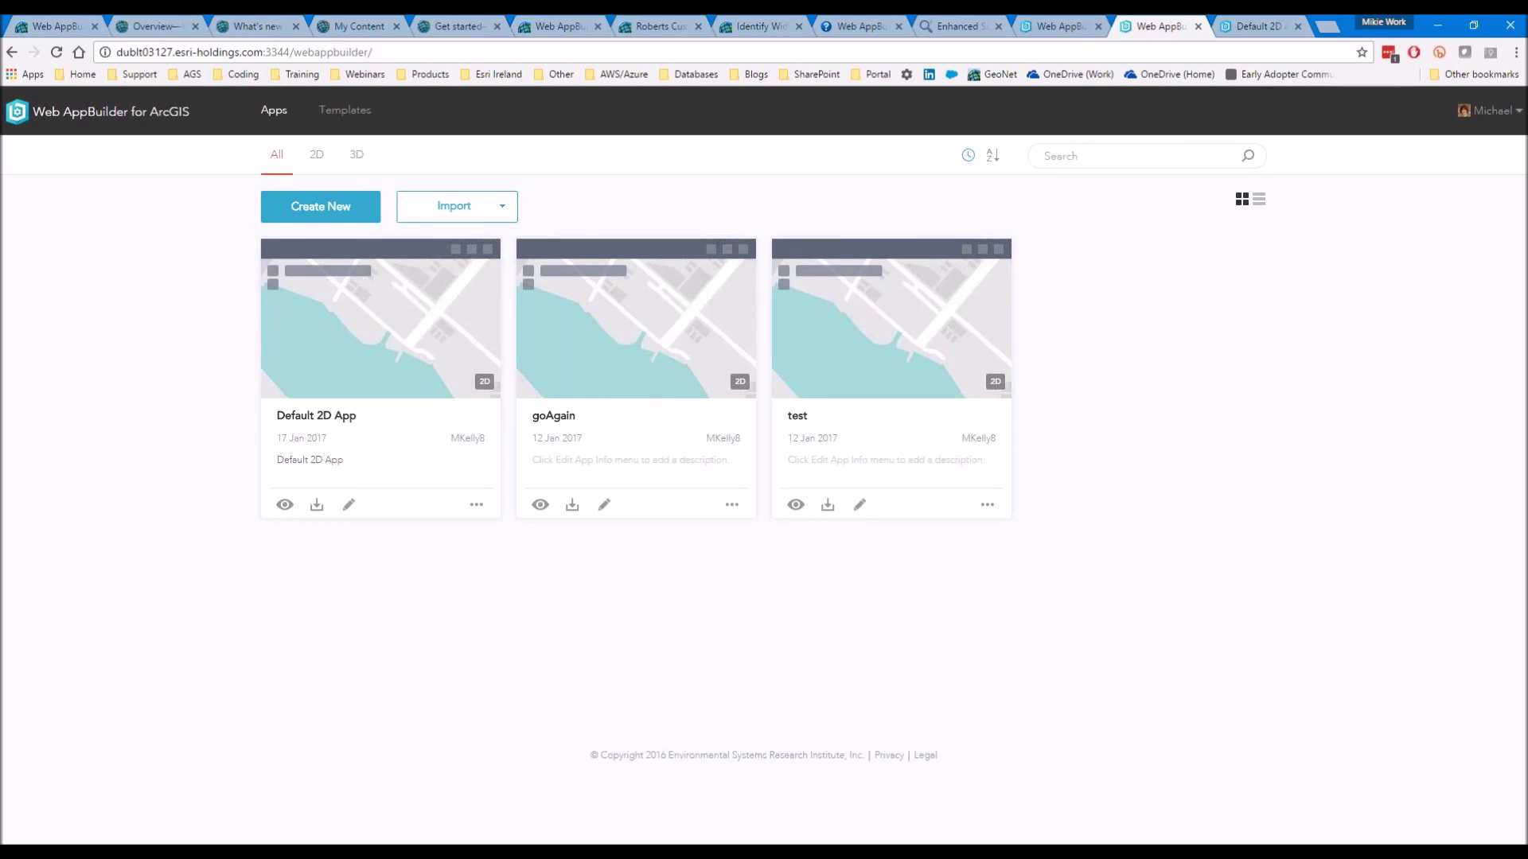
left_click(1250, 23)
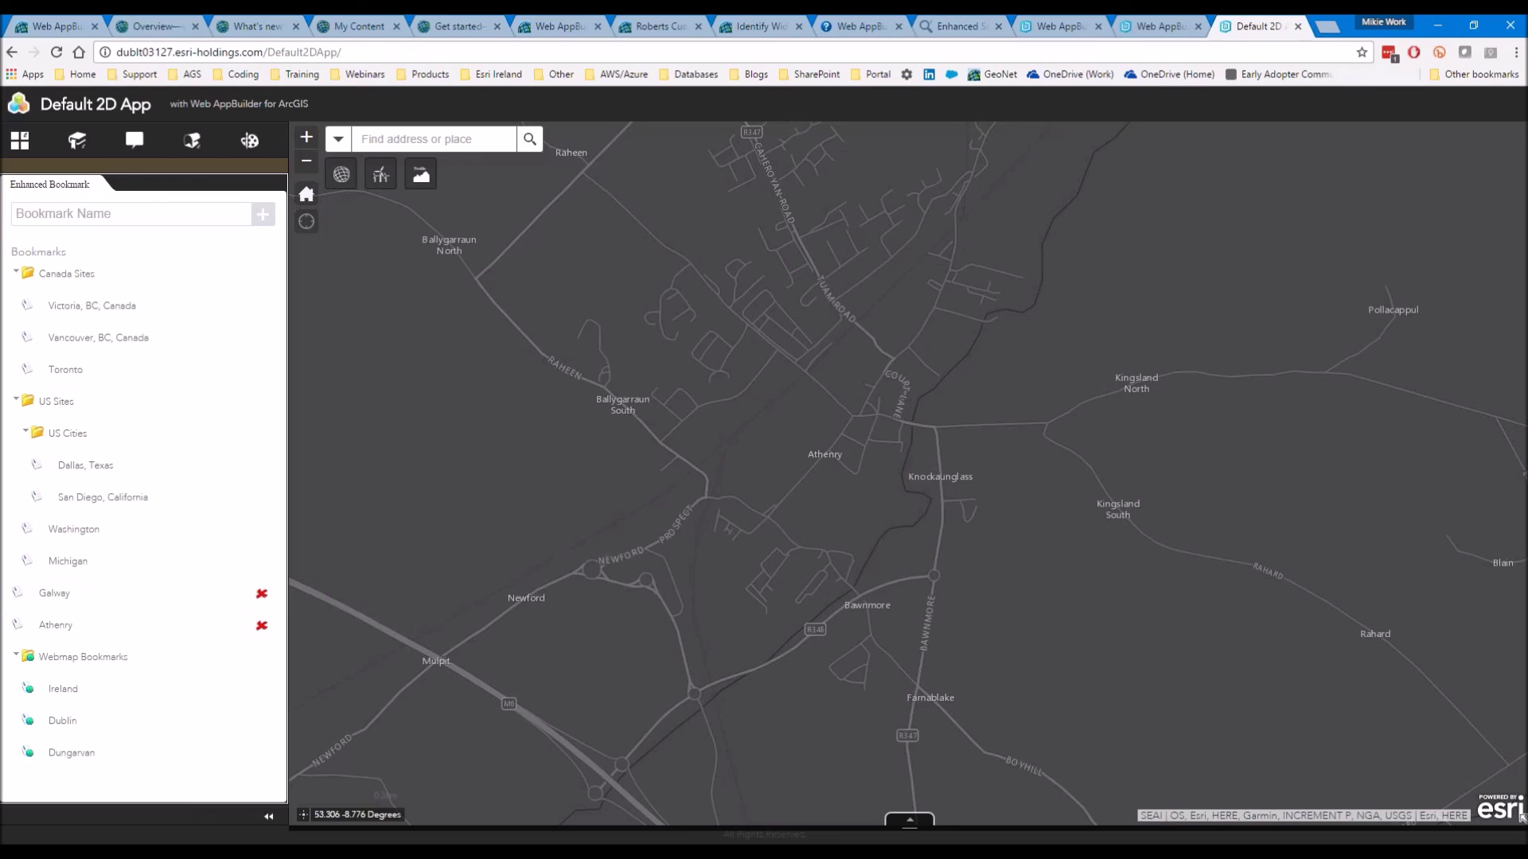
left_click(249, 143)
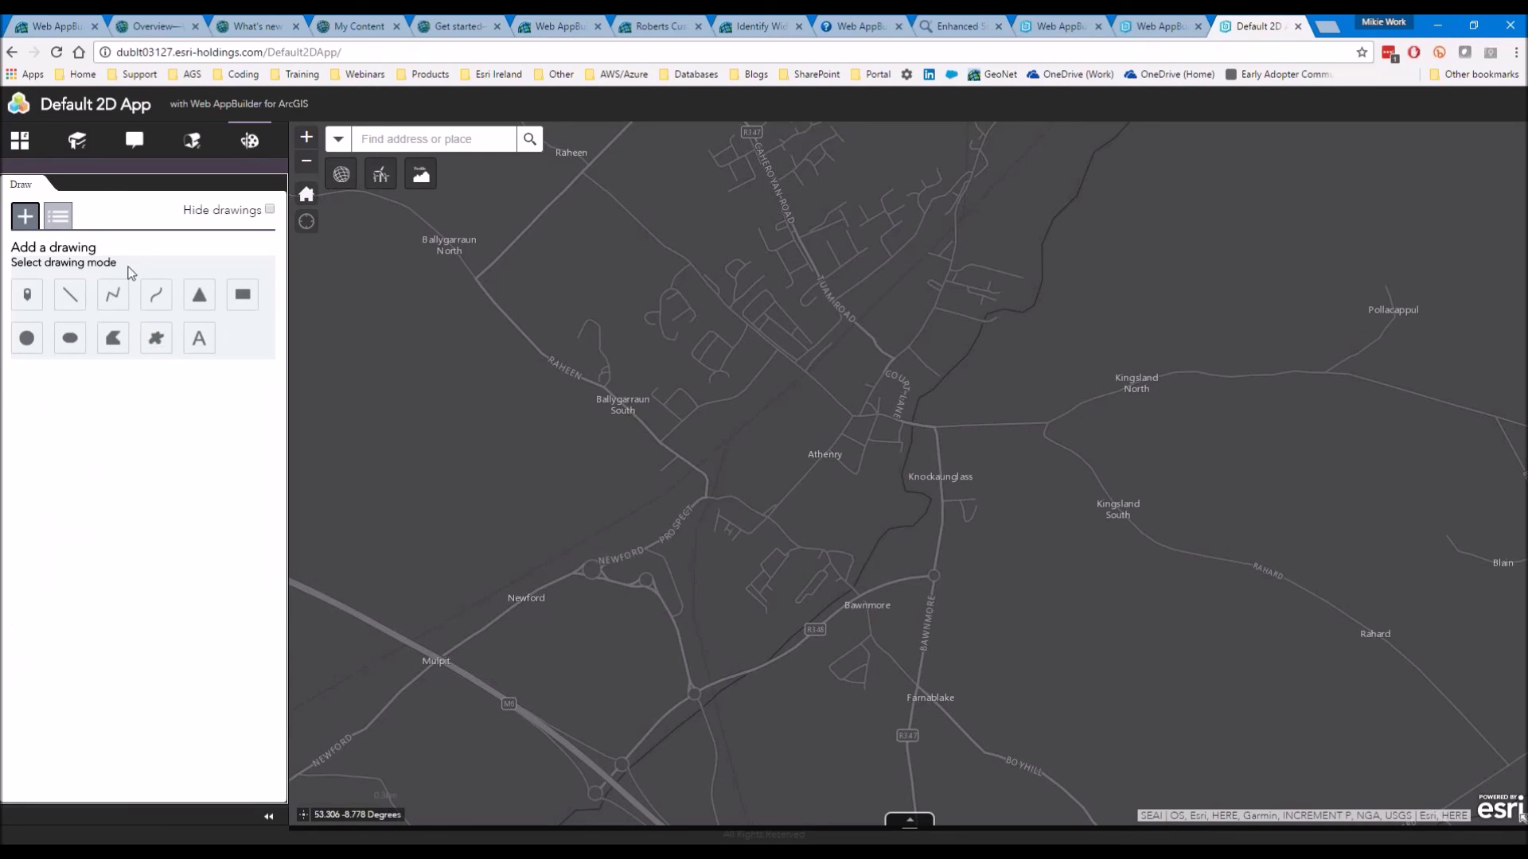
left_click(59, 218)
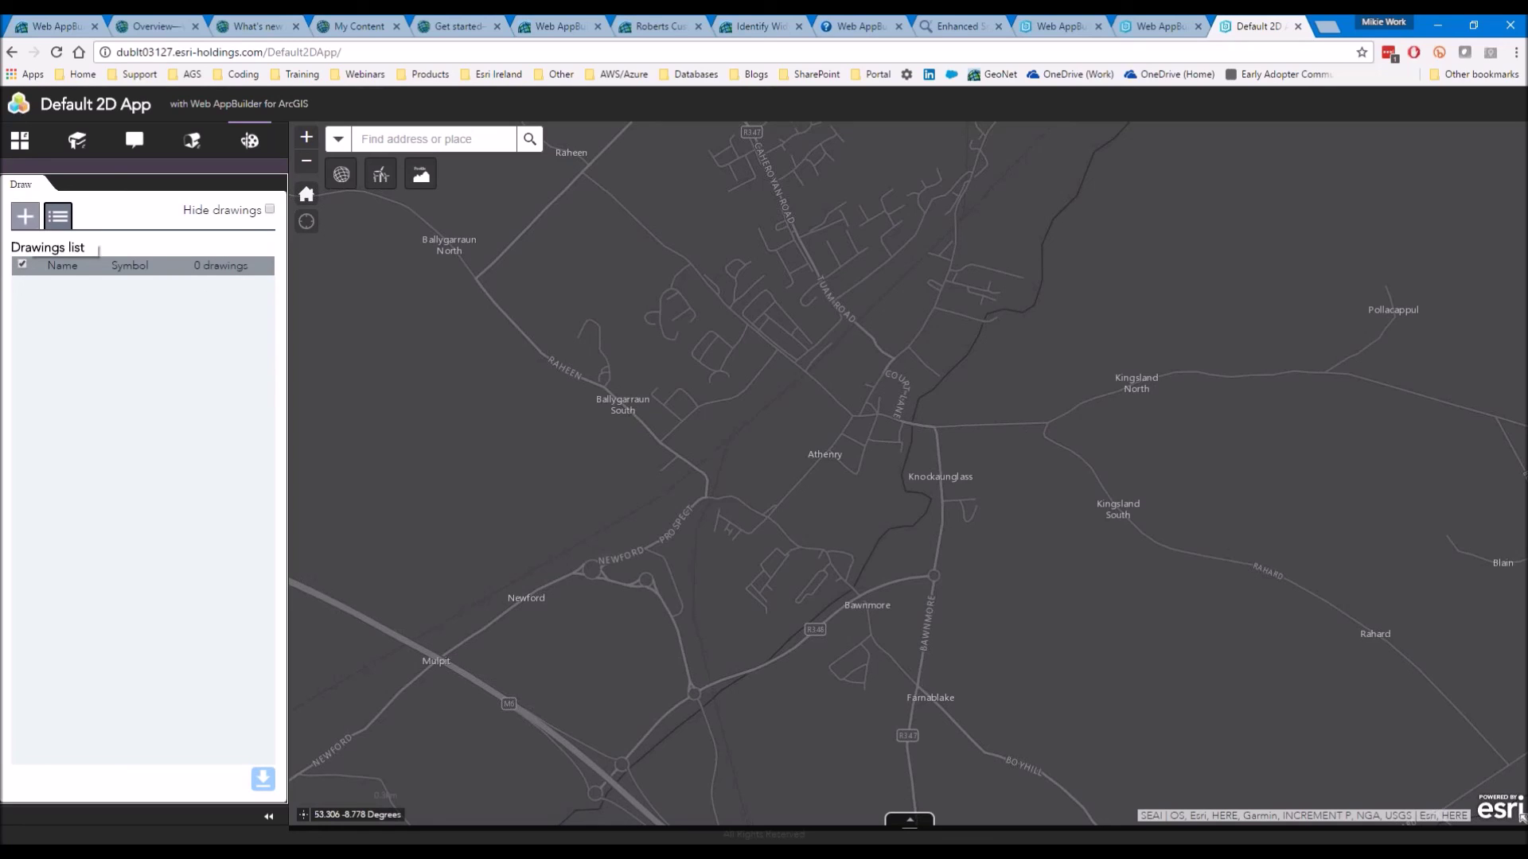
- Pan and zoom the map to frame the area around Athenry
left_click(1161, 26)
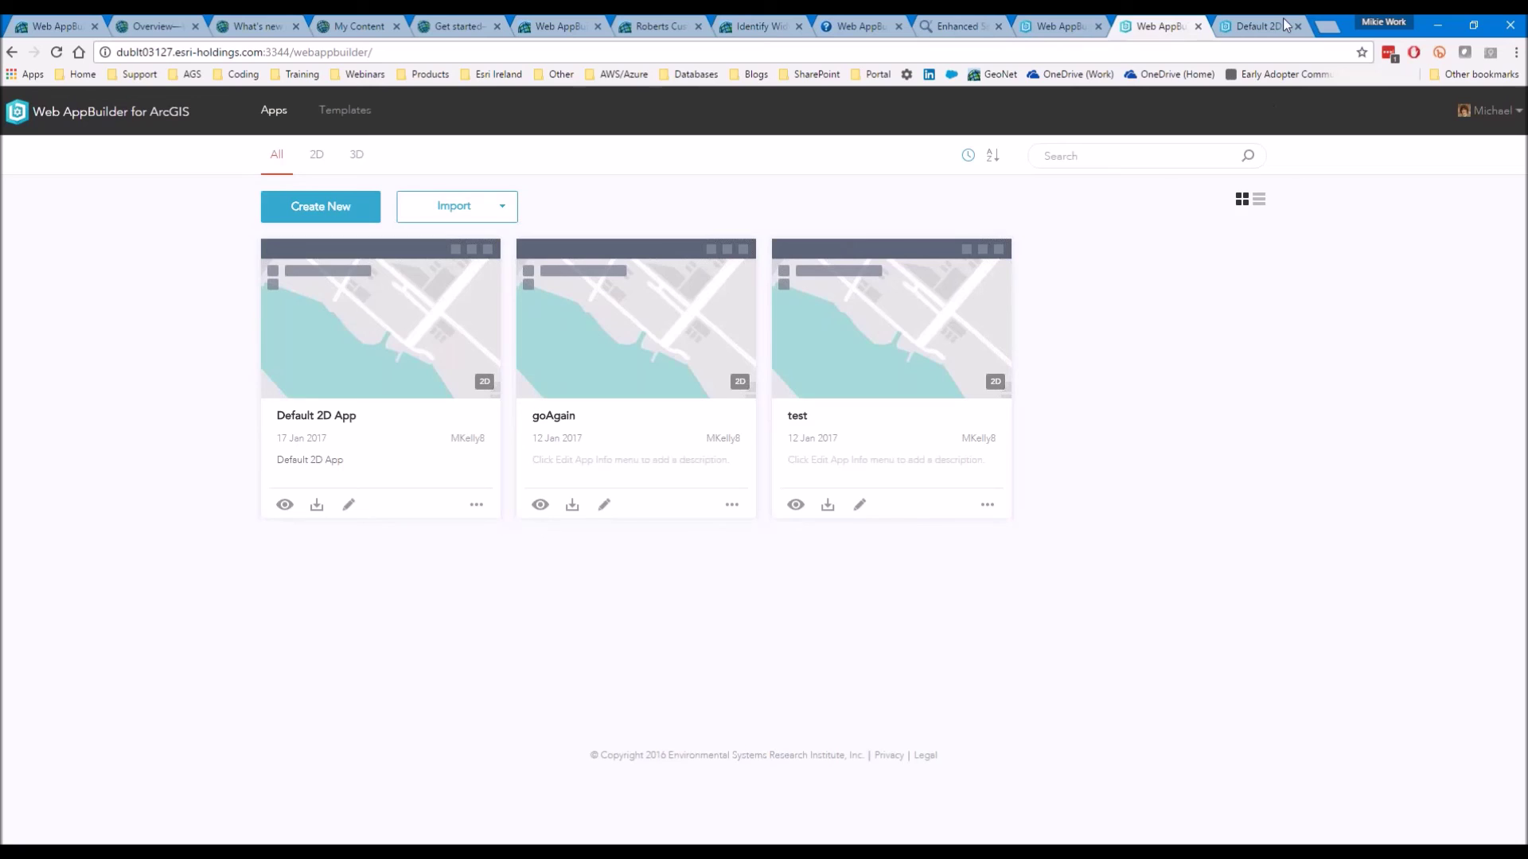
left_click(1259, 22)
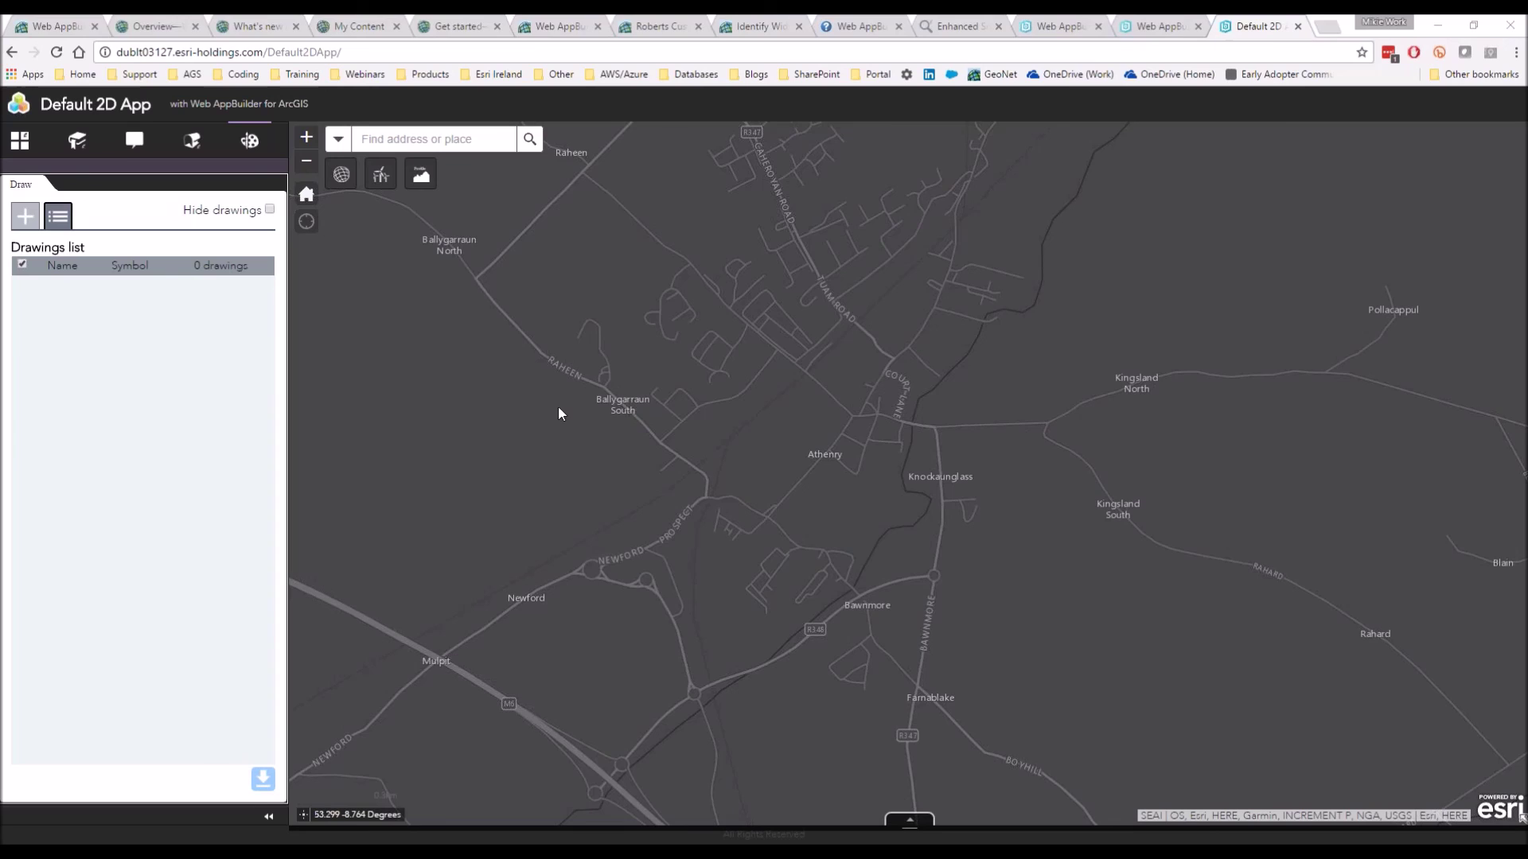
left_click_drag(561, 415, 711, 425)
scroll(962, 509, "down", 2)
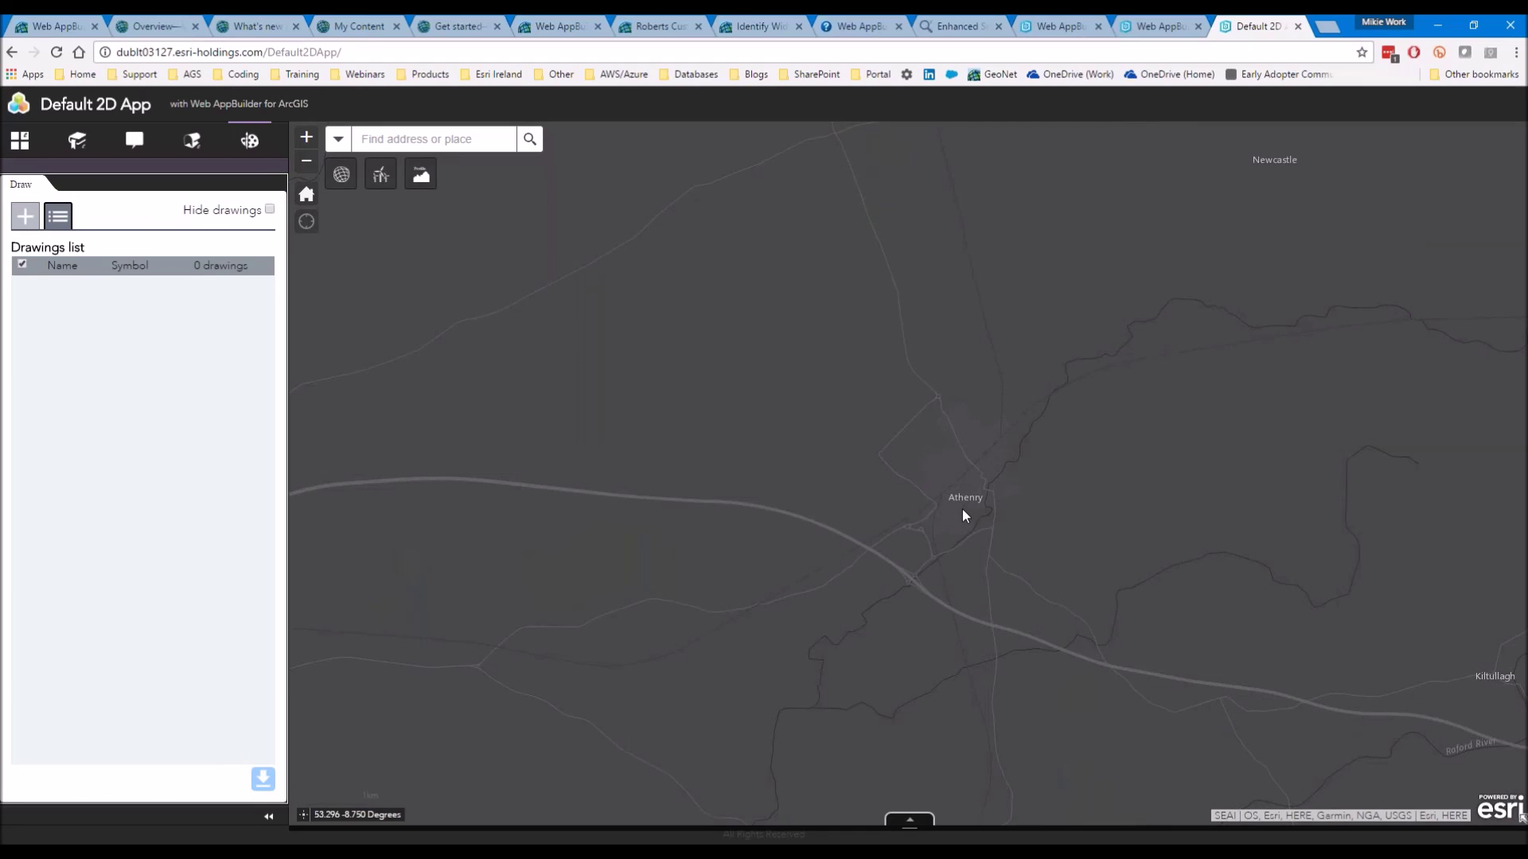
scroll(832, 440, "up", 1)
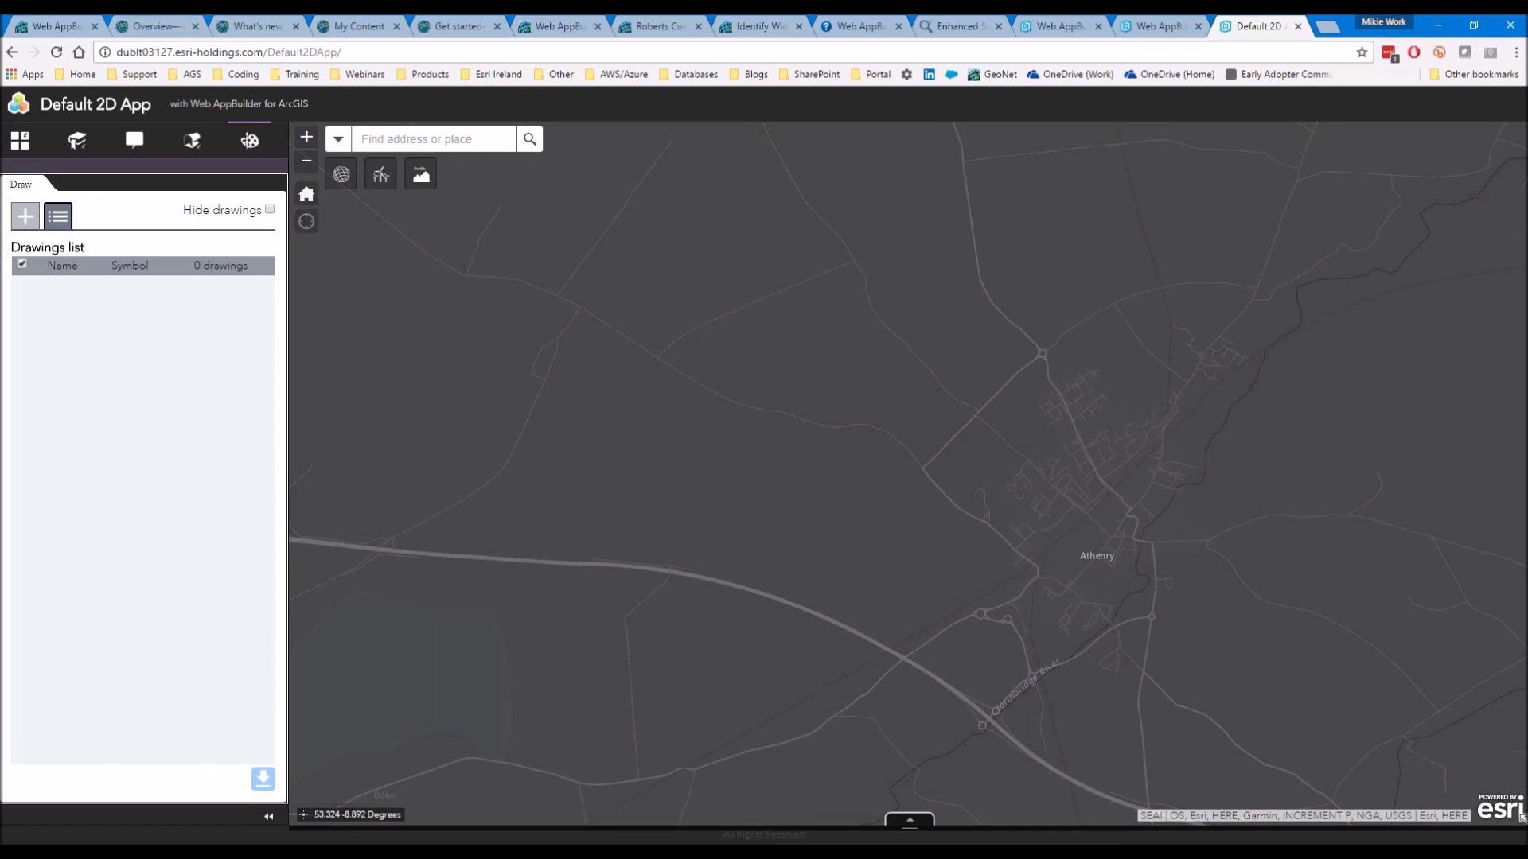
- Scroll the GeoNet customization resource list down to the 7/25/2016 custom widgets, including Enhanced Bookmark Widget
left_click(553, 25)
scroll(1109, 514, "down", 6)
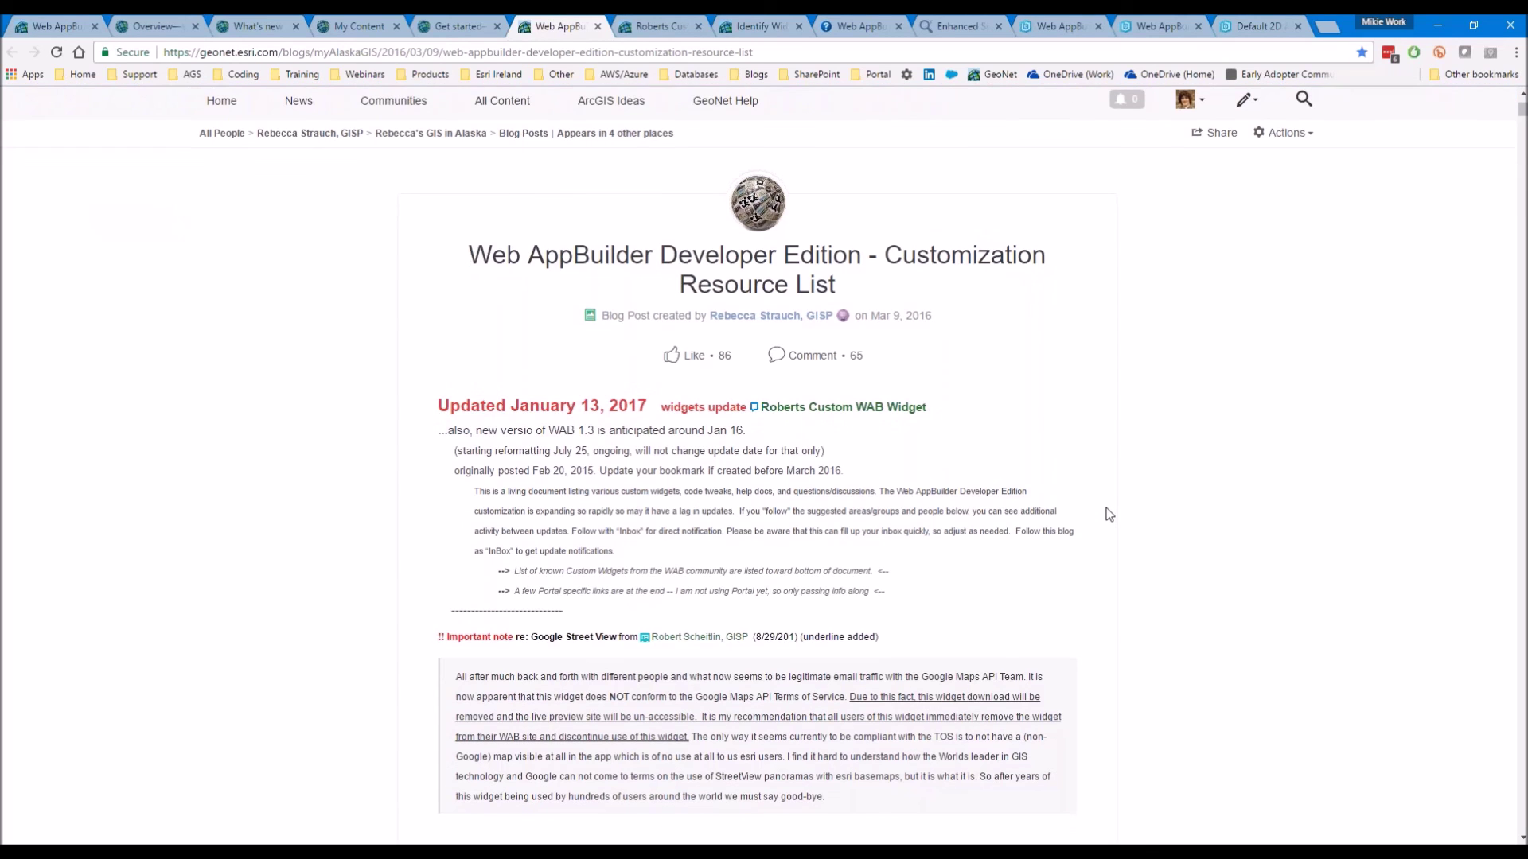
scroll(1222, 453, "down", 15)
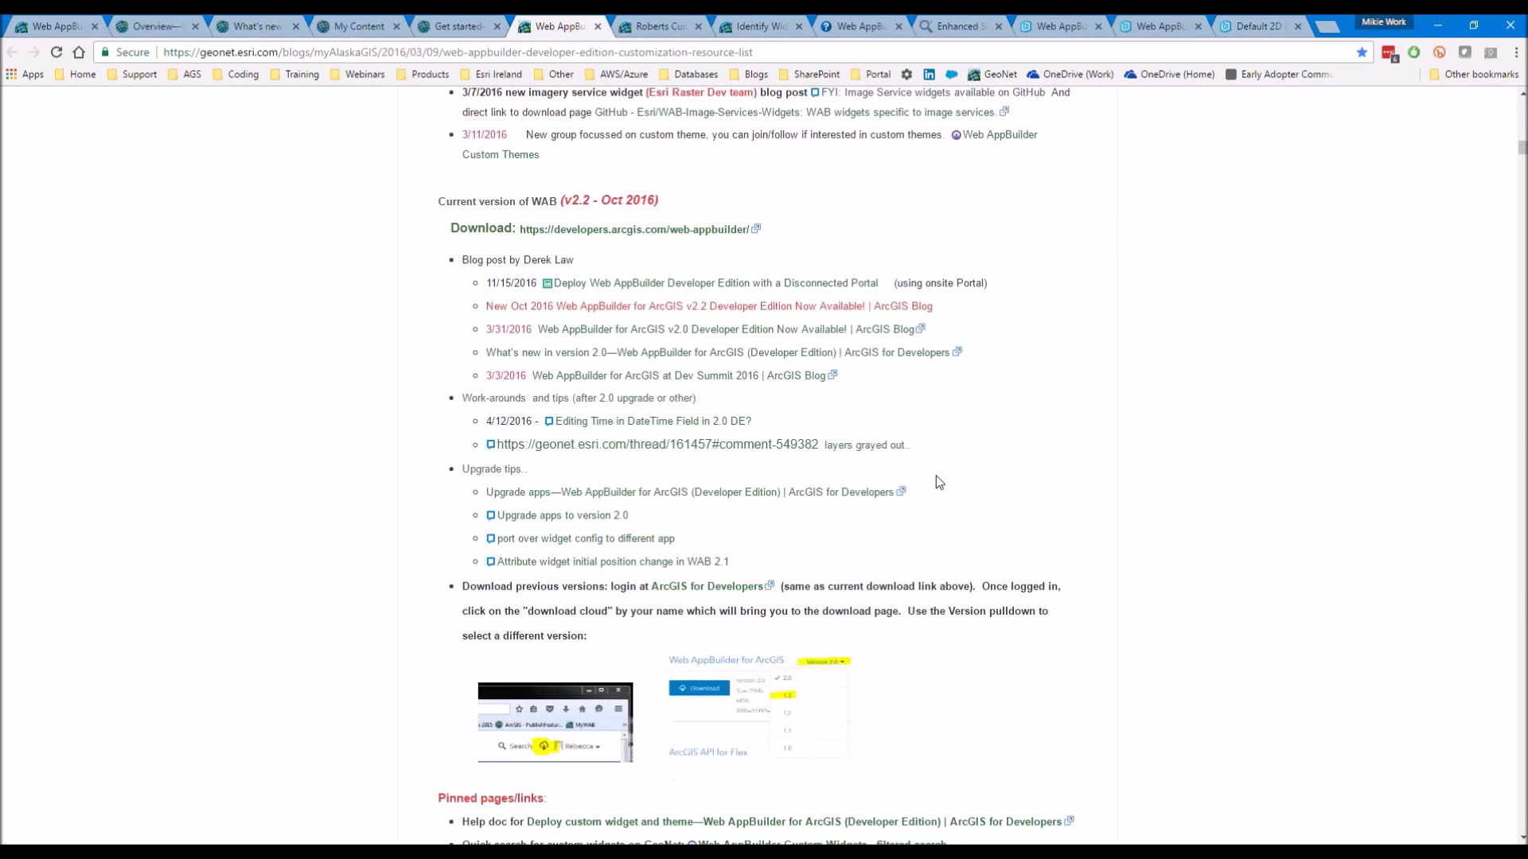
scroll(936, 478, "down", 20)
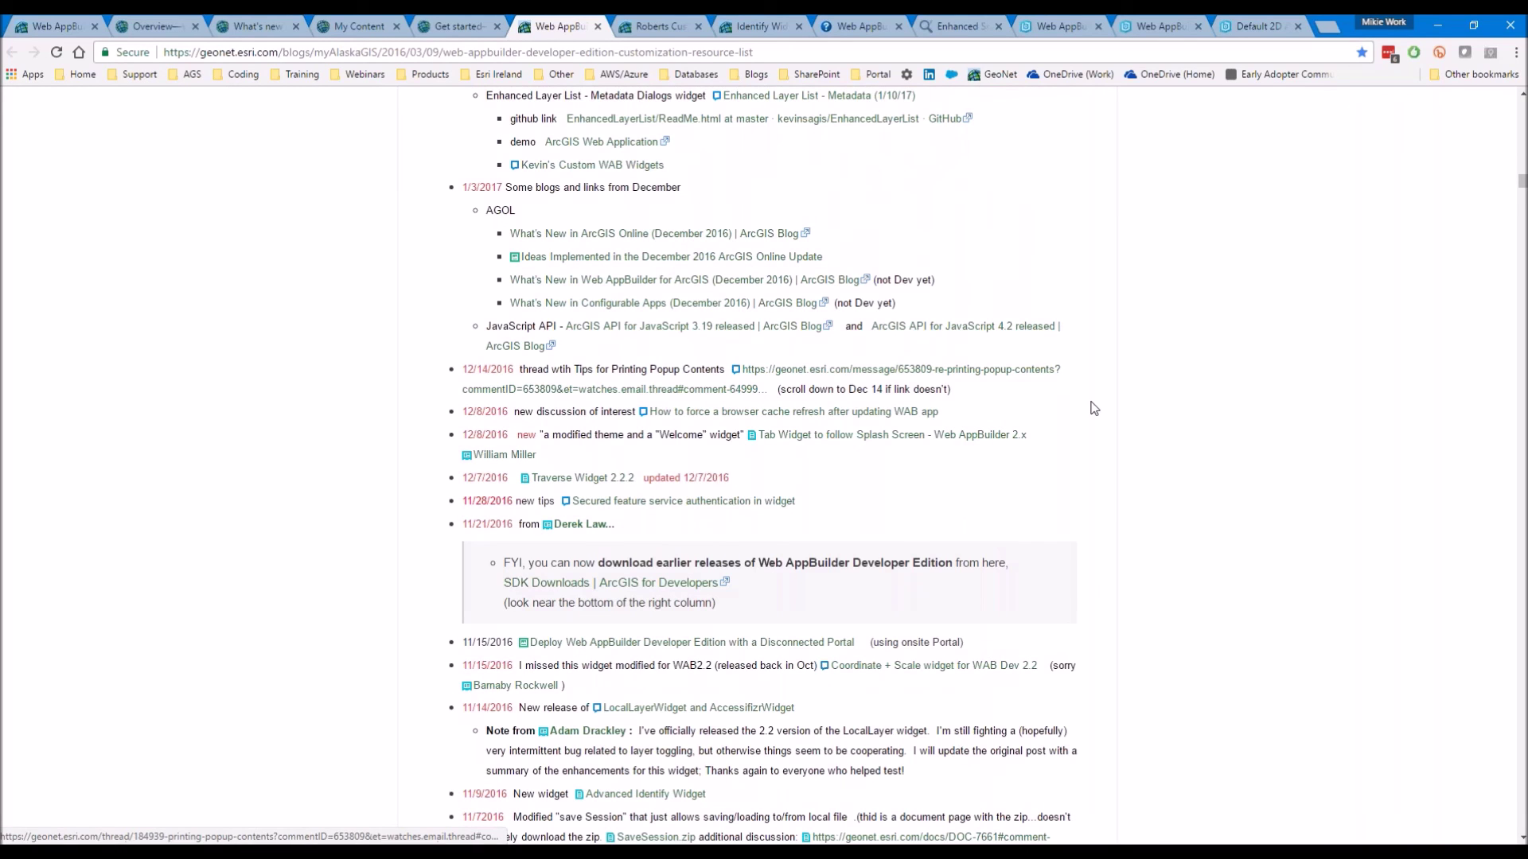
scroll(1094, 408, "down", 15)
scroll(1044, 414, "down", 9)
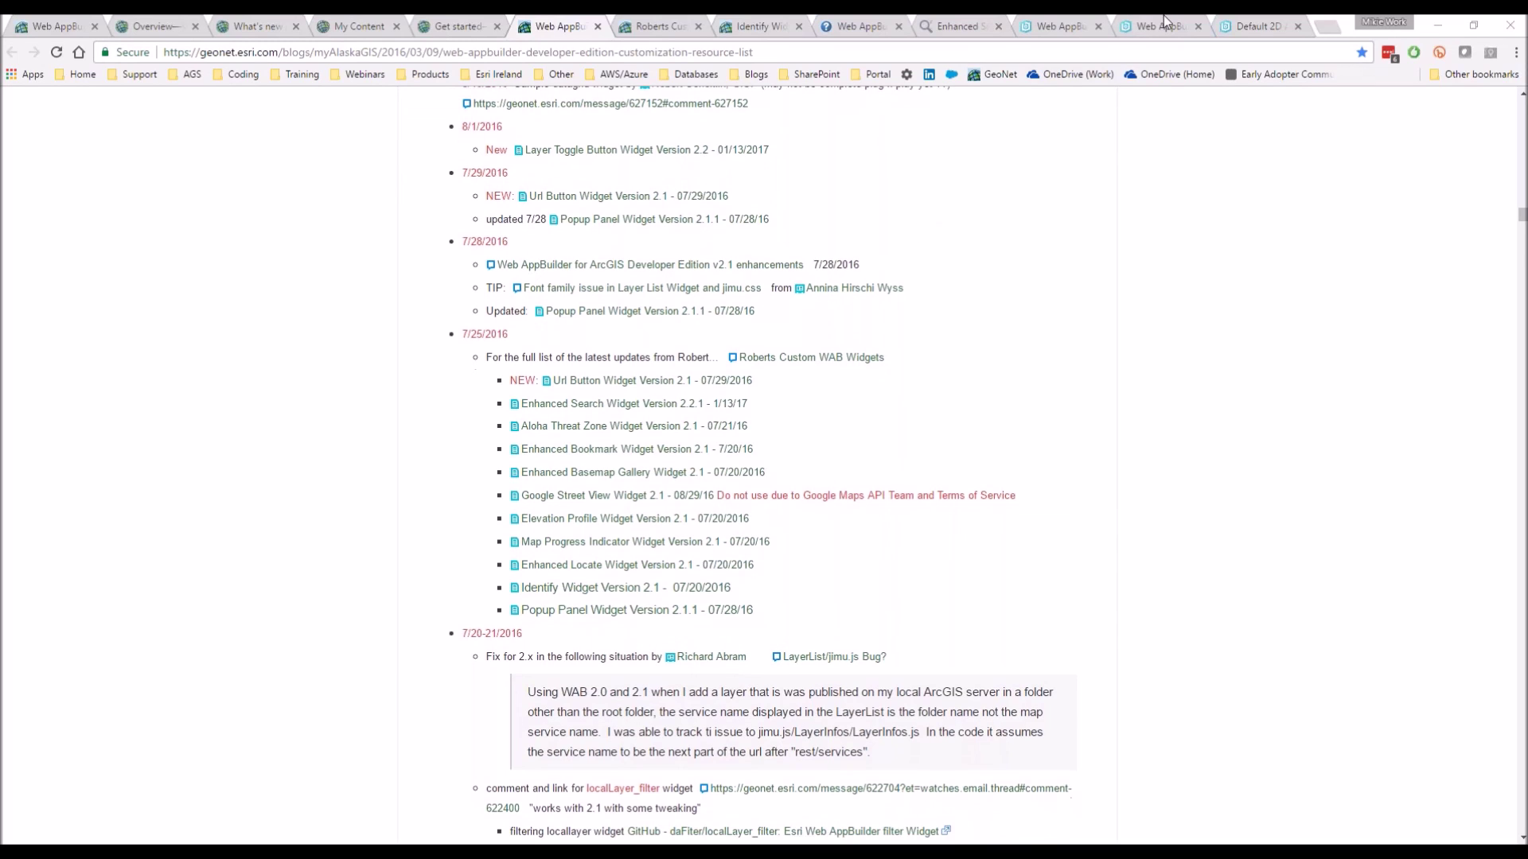
left_click(1163, 24)
- Collapse the Draw side panel so the Athenry map fills the whole window
left_click(1241, 24)
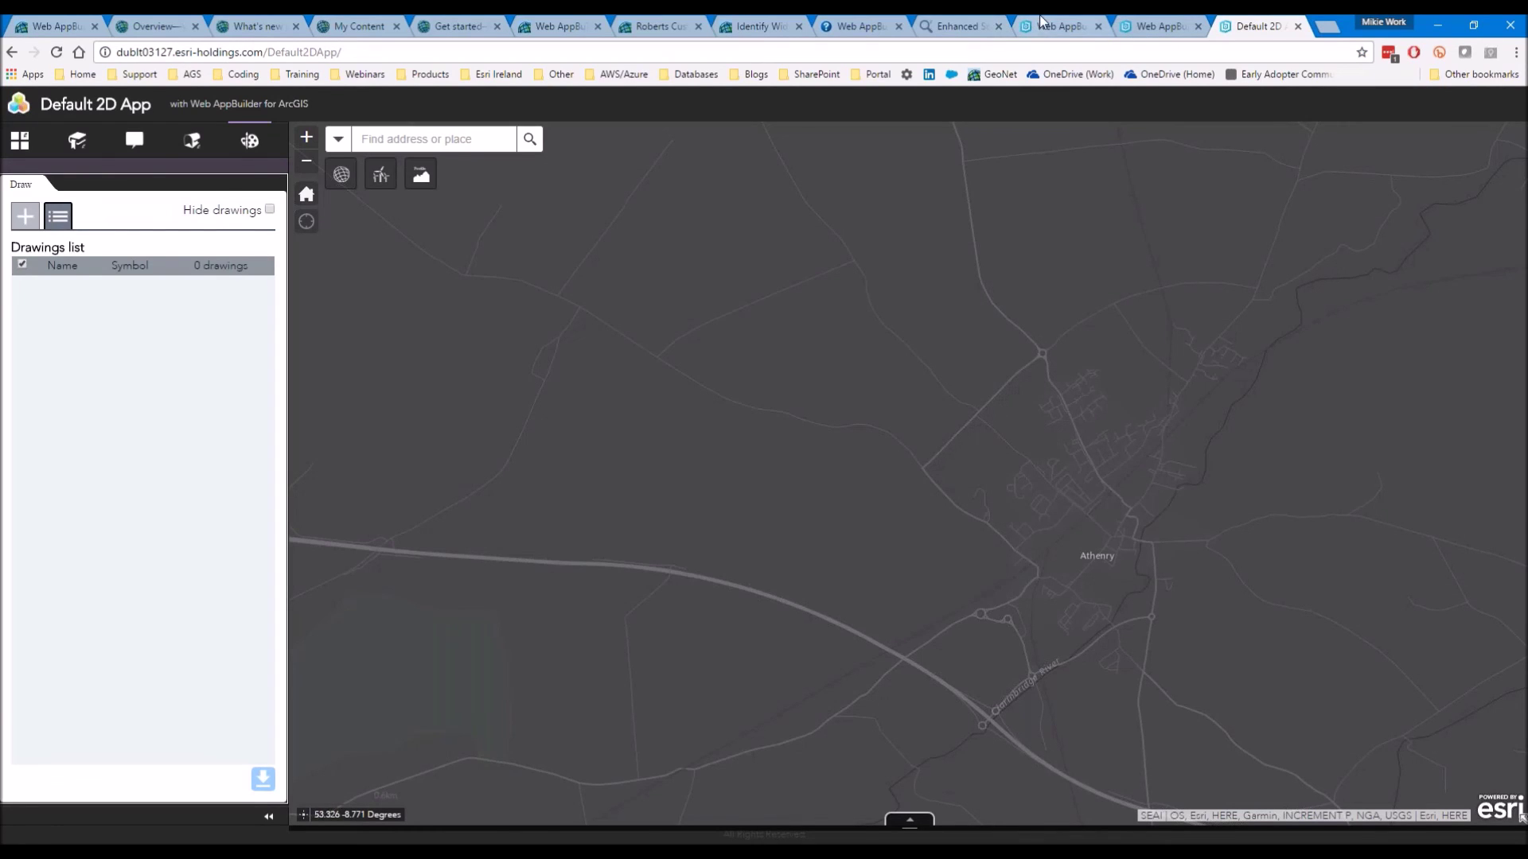
left_click(1042, 24)
left_click(1248, 22)
left_click(269, 817)
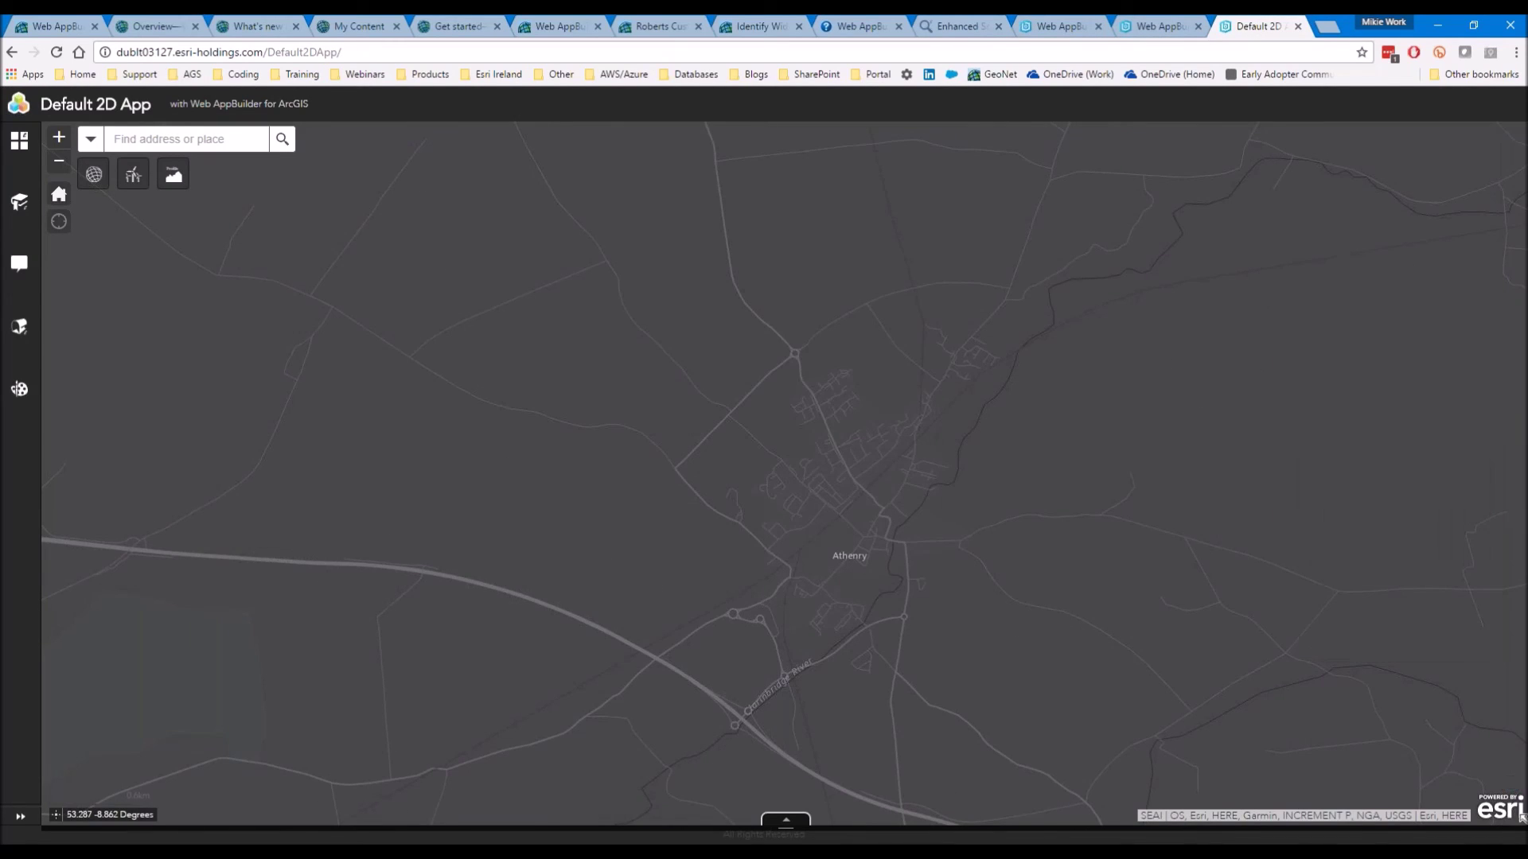